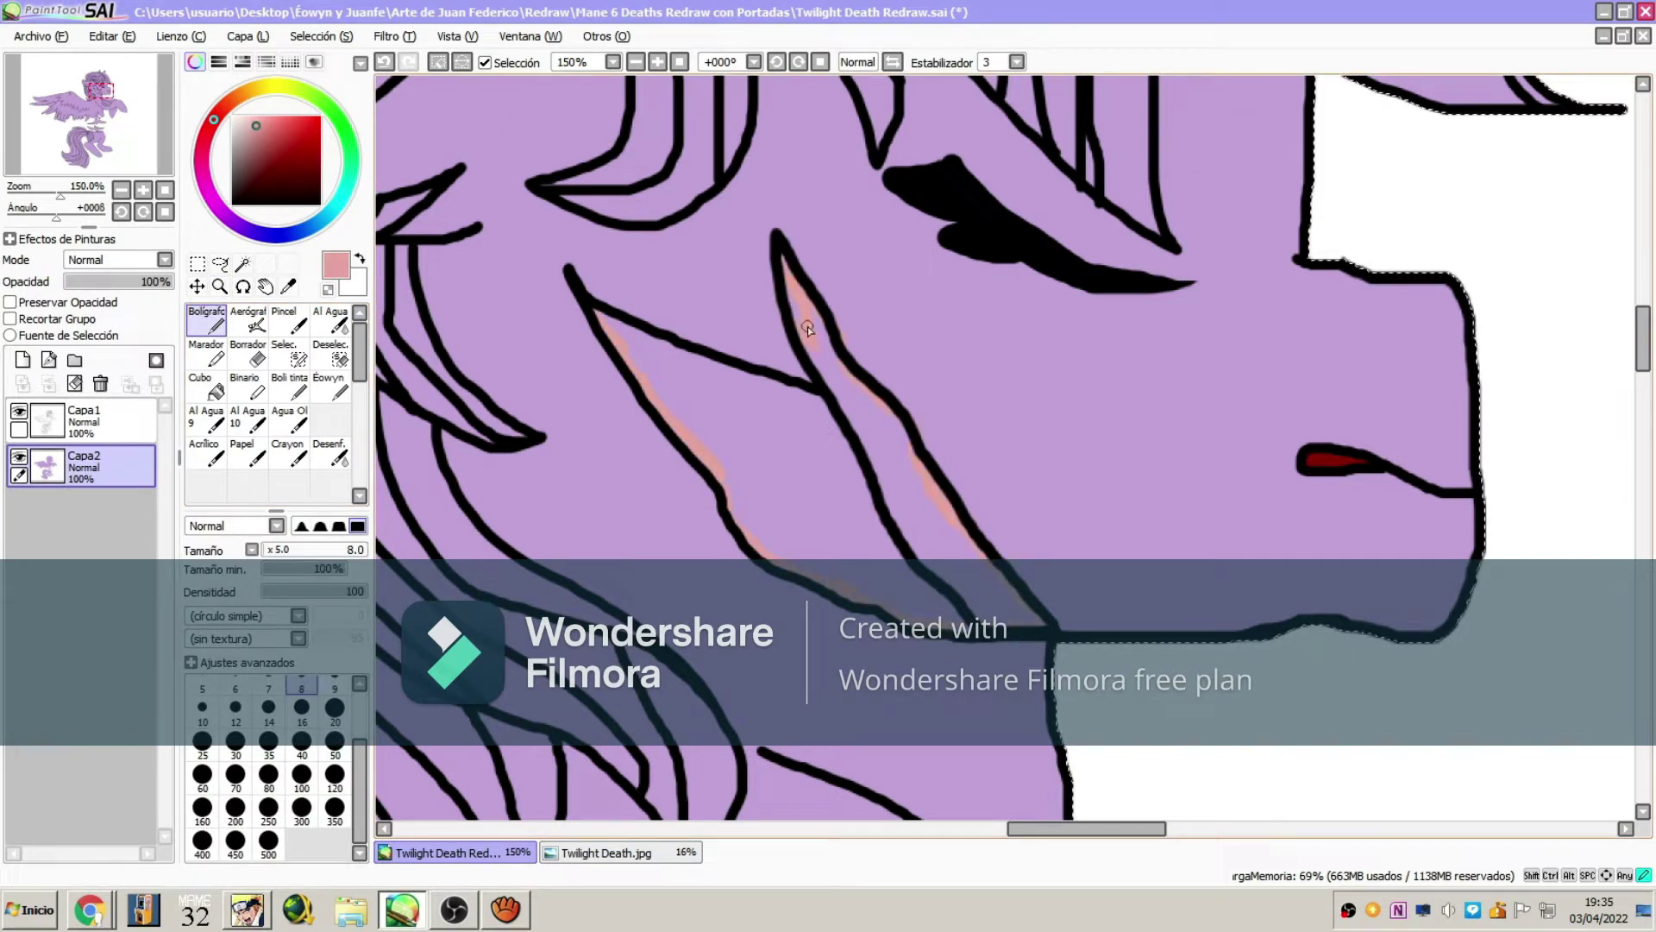
- Fill the outlined cheek wound with pink, moving Capa2 above Capa1 for the fill and back below, and tidy its edges in purple
click(207, 386)
drag(103, 466, 104, 414)
click(776, 388)
key(ctrl+z)
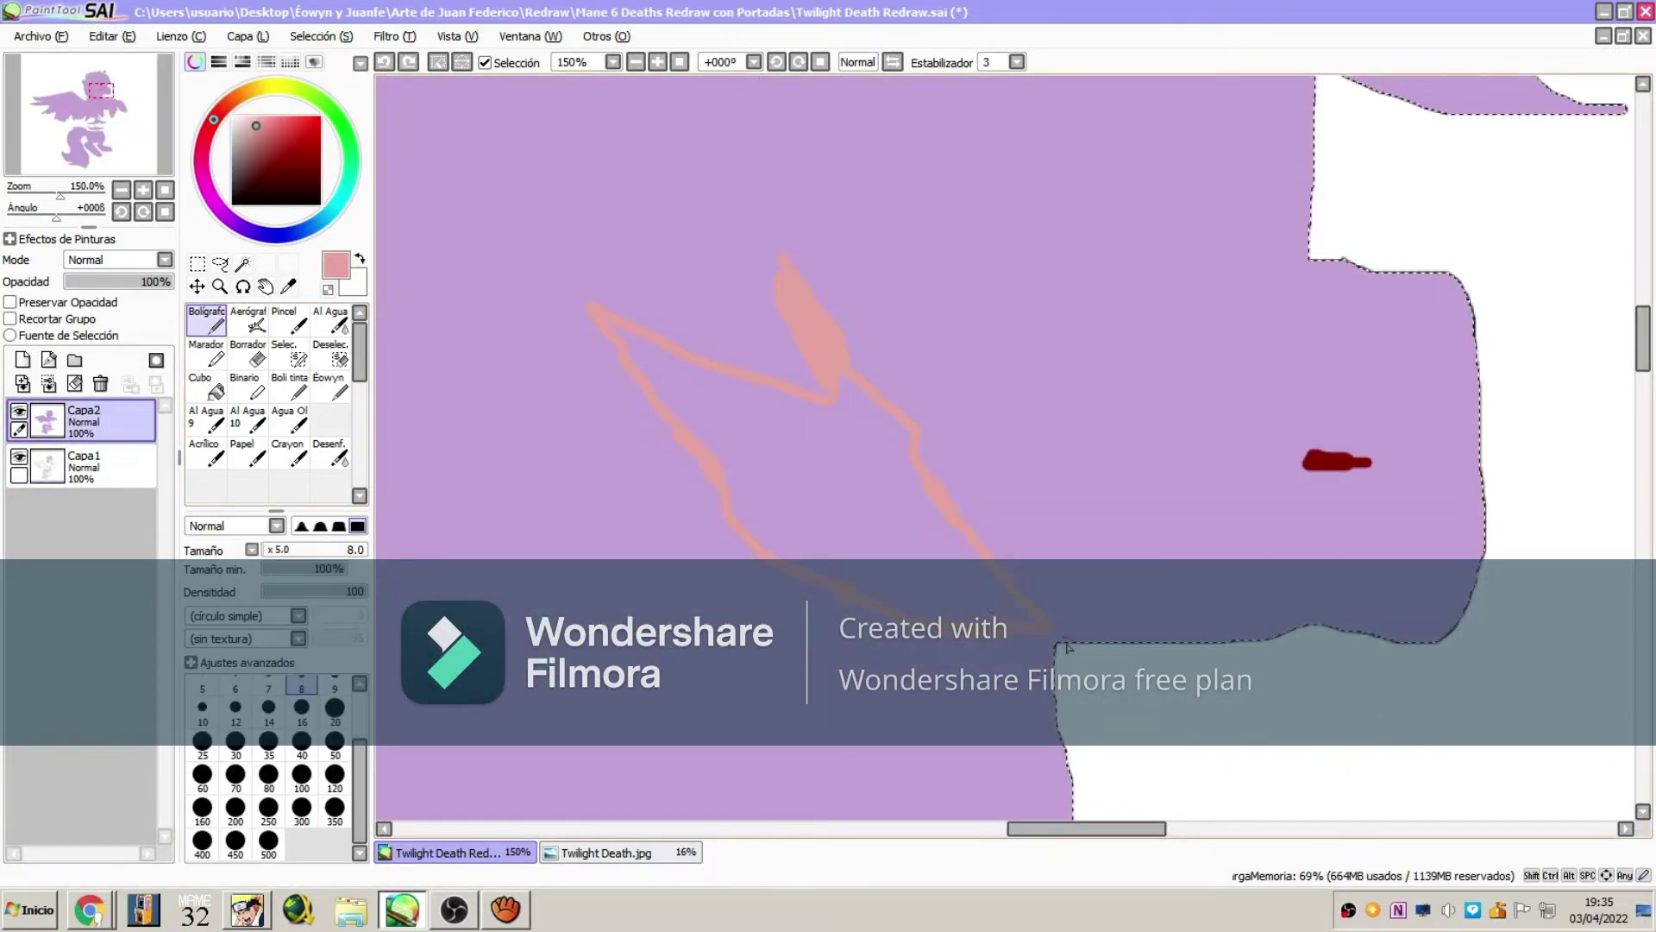
drag(322, 598, 225, 599)
click(820, 414)
drag(110, 435, 104, 483)
key(n)
alt+click(953, 351)
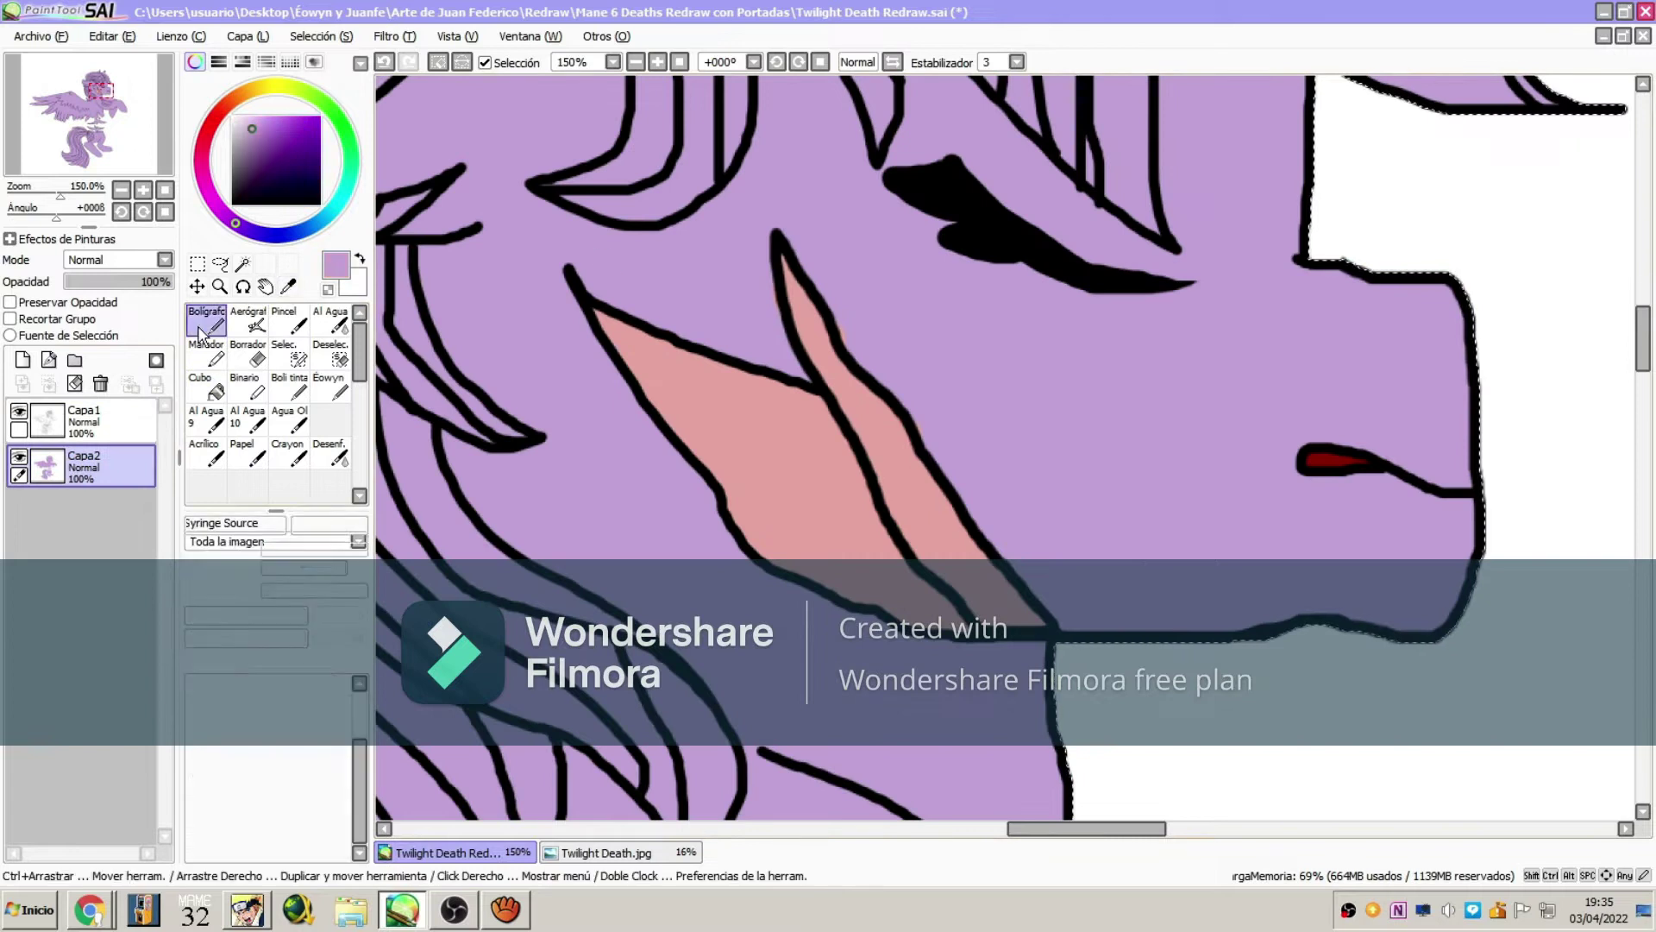
- Outline the striped wound at the hip in the sampled pink and fill it together with the tail
alt+click(820, 432)
drag(99, 88, 91, 133)
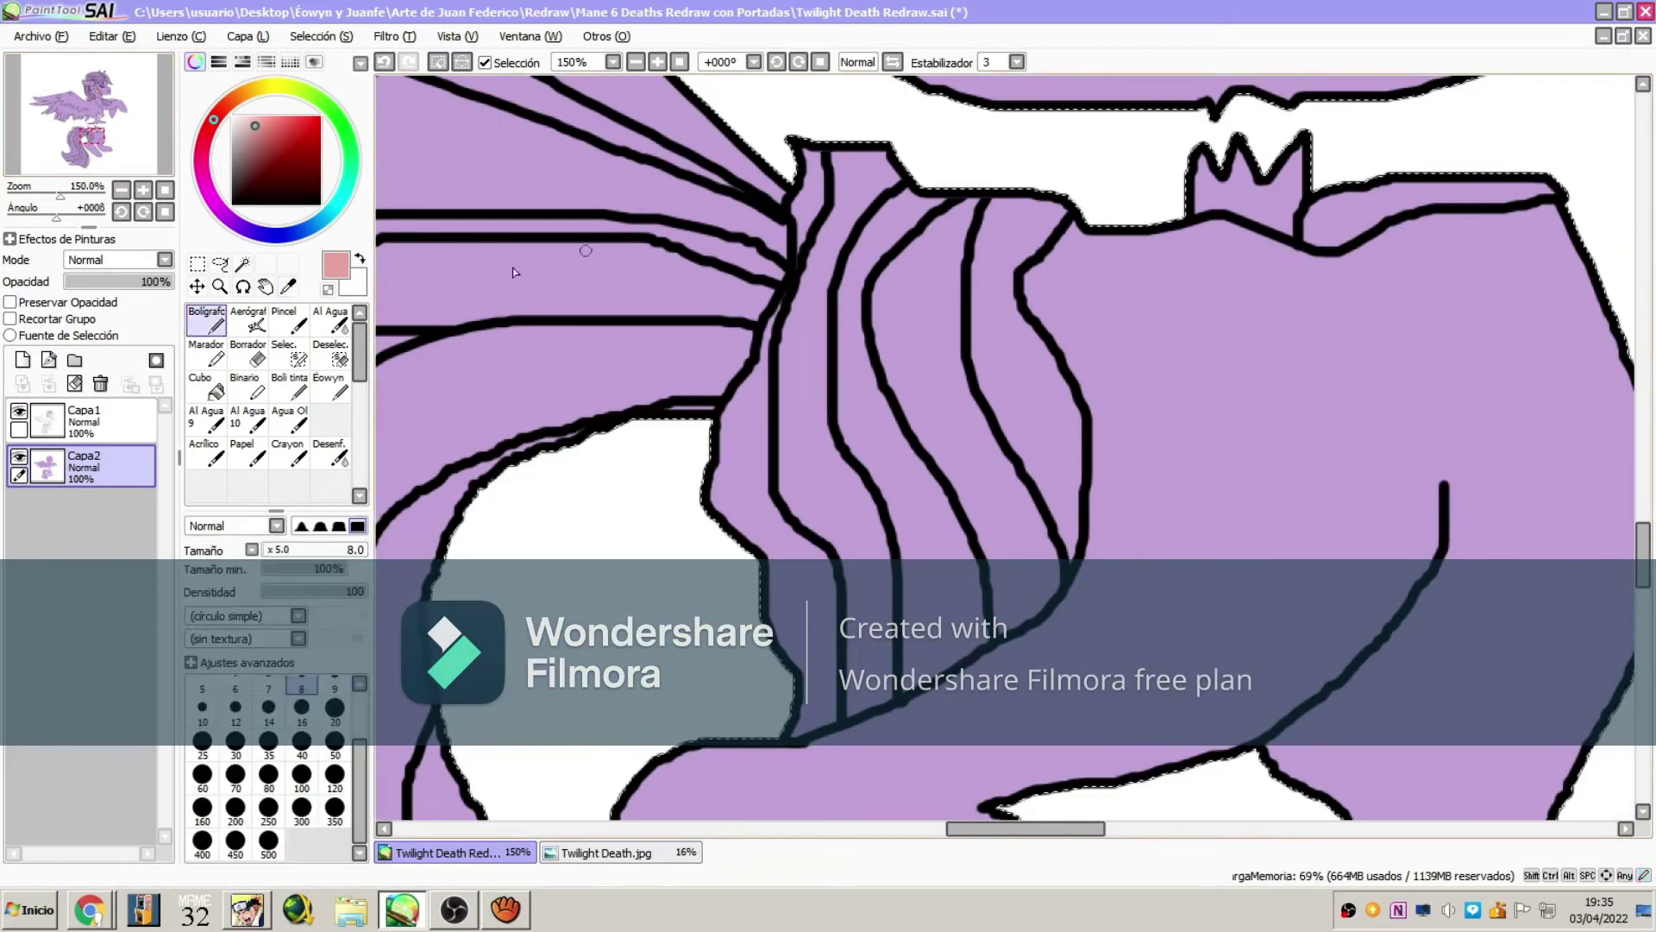
drag(1080, 445, 1074, 543)
click(216, 388)
click(1121, 431)
drag(91, 134, 79, 104)
- Paint the large gap between the wing feathers pink at brush size 100 and trim the overspill with purple at size 40
key(n)
click(302, 773)
drag(1458, 336, 1113, 552)
alt+click(898, 183)
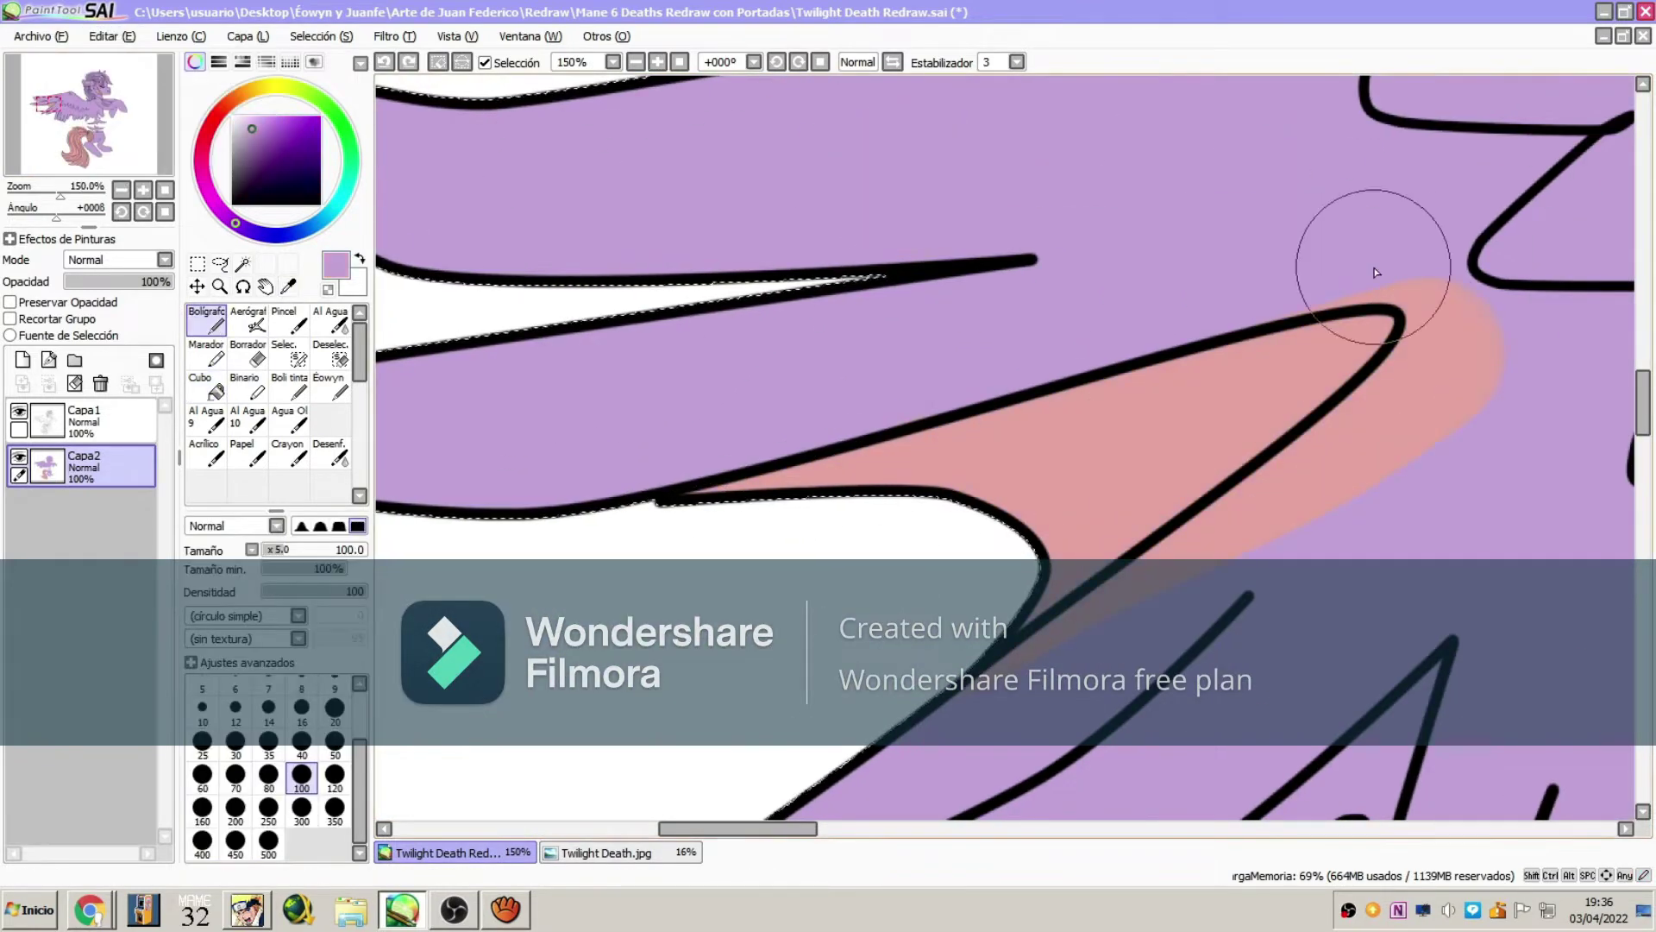
drag(1193, 593, 1203, 552)
key(bracketleft)
key(bracketleft)
key(bracketleft)
key(bracketleft)
key(bracketleft)
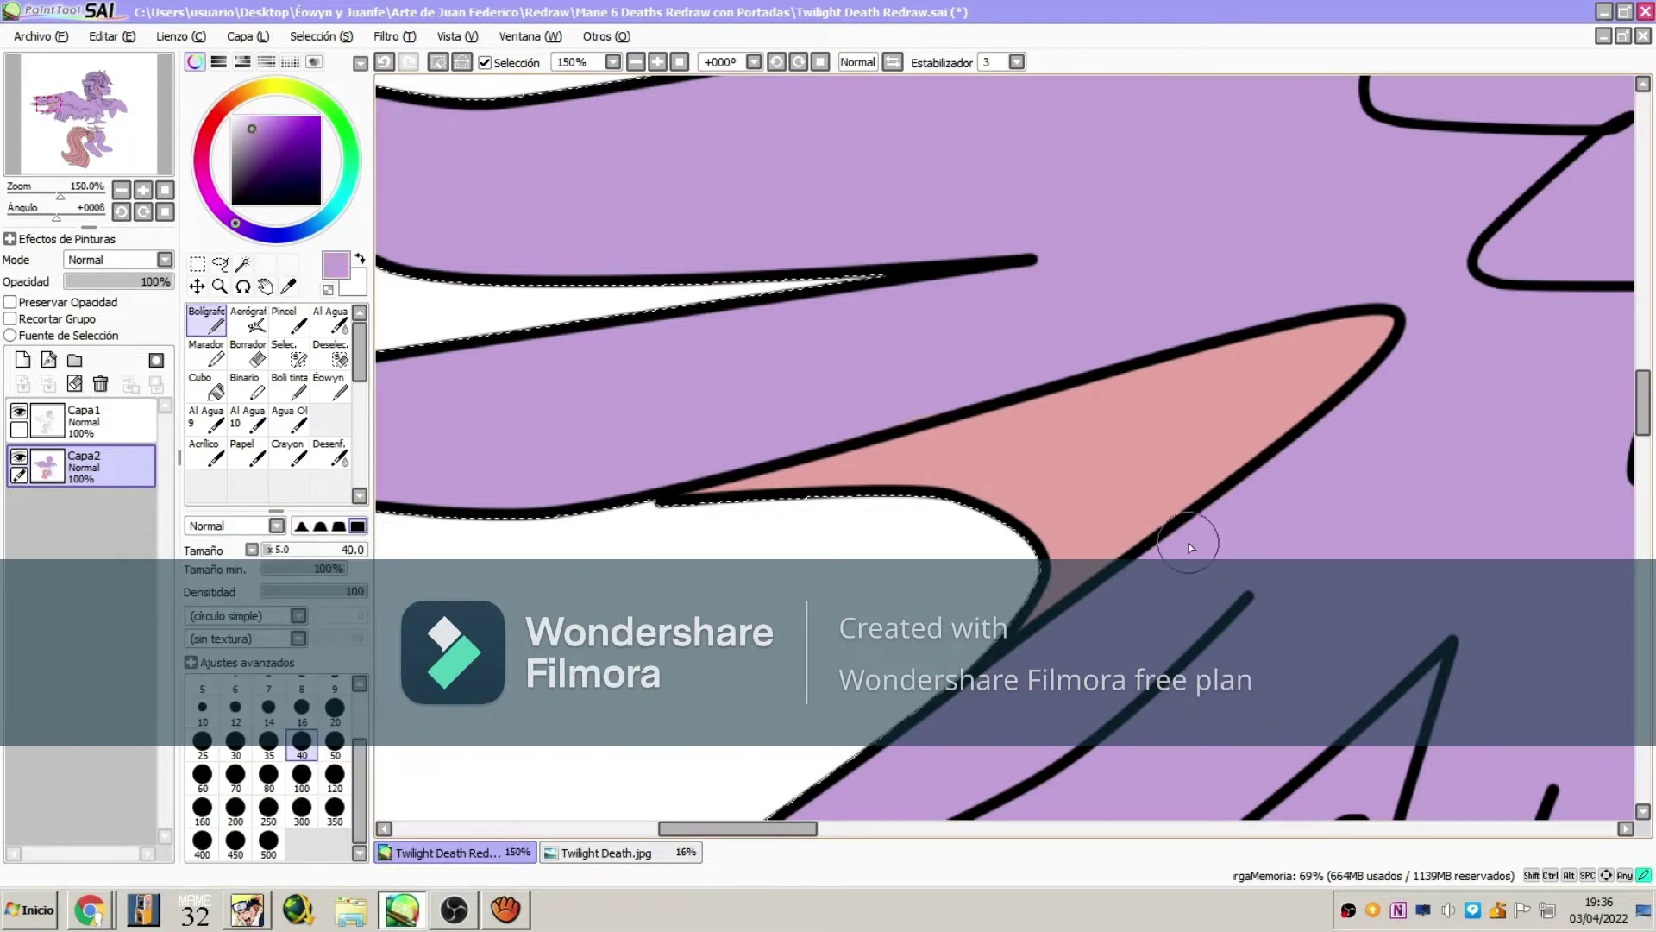
- Paint the smaller gaps along the wing's lower edge with the sampled pink at brush size 16
alt+click(1121, 432)
click(301, 707)
click(112, 35)
click(121, 62)
click(673, 328)
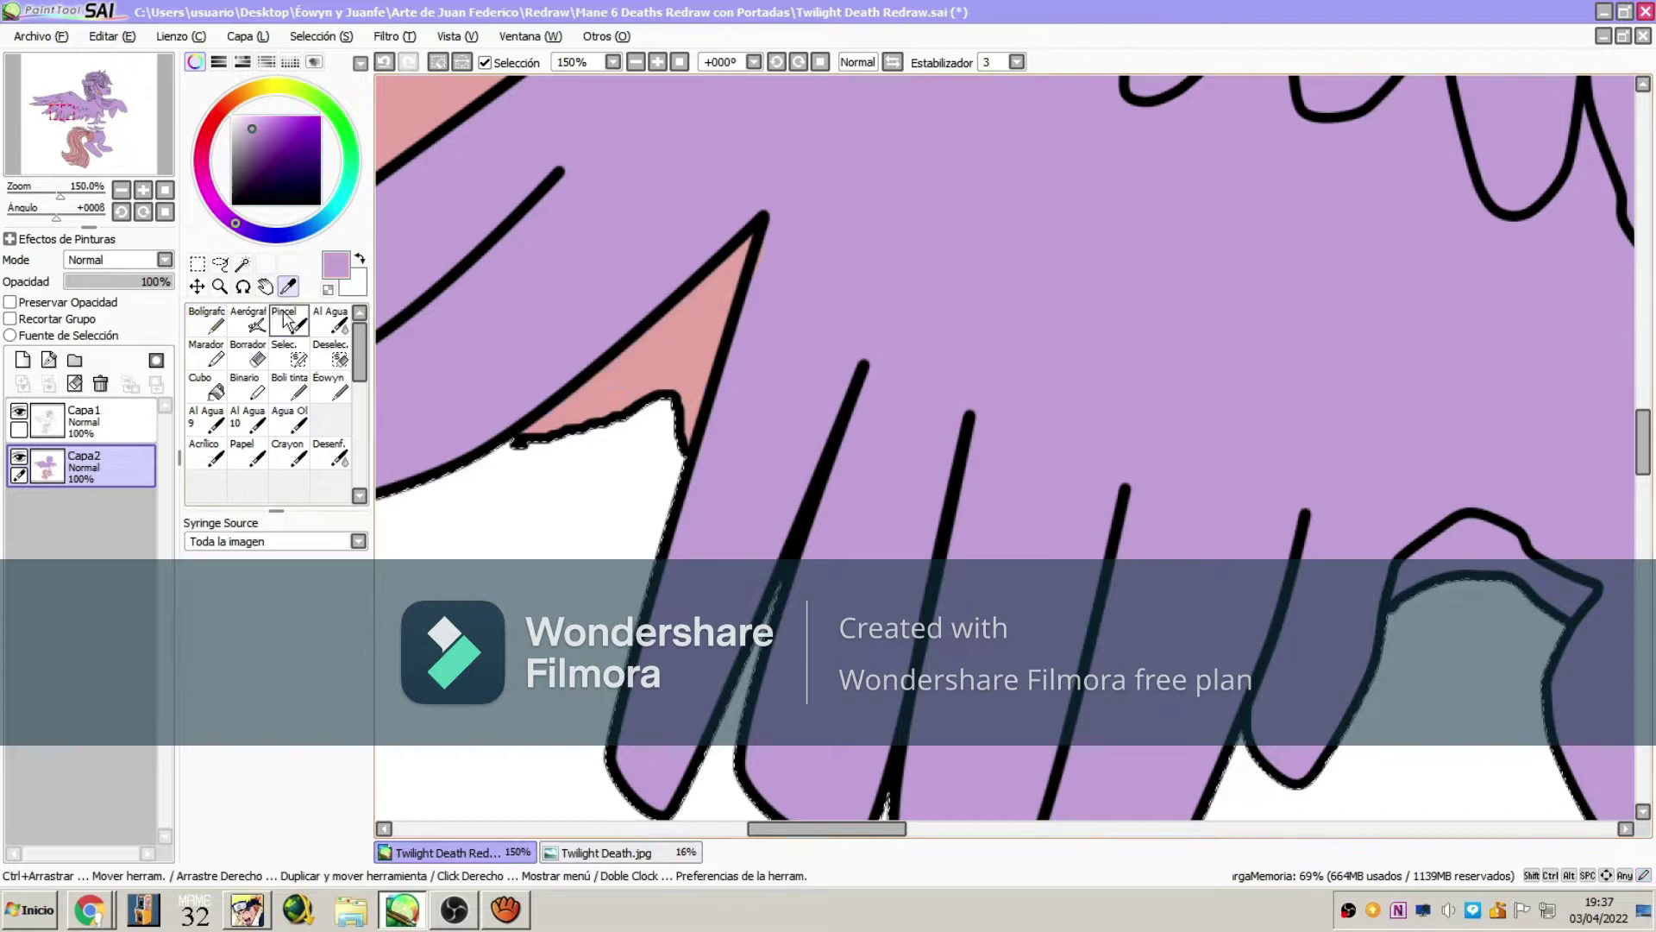
scroll(660, 612, right, 5)
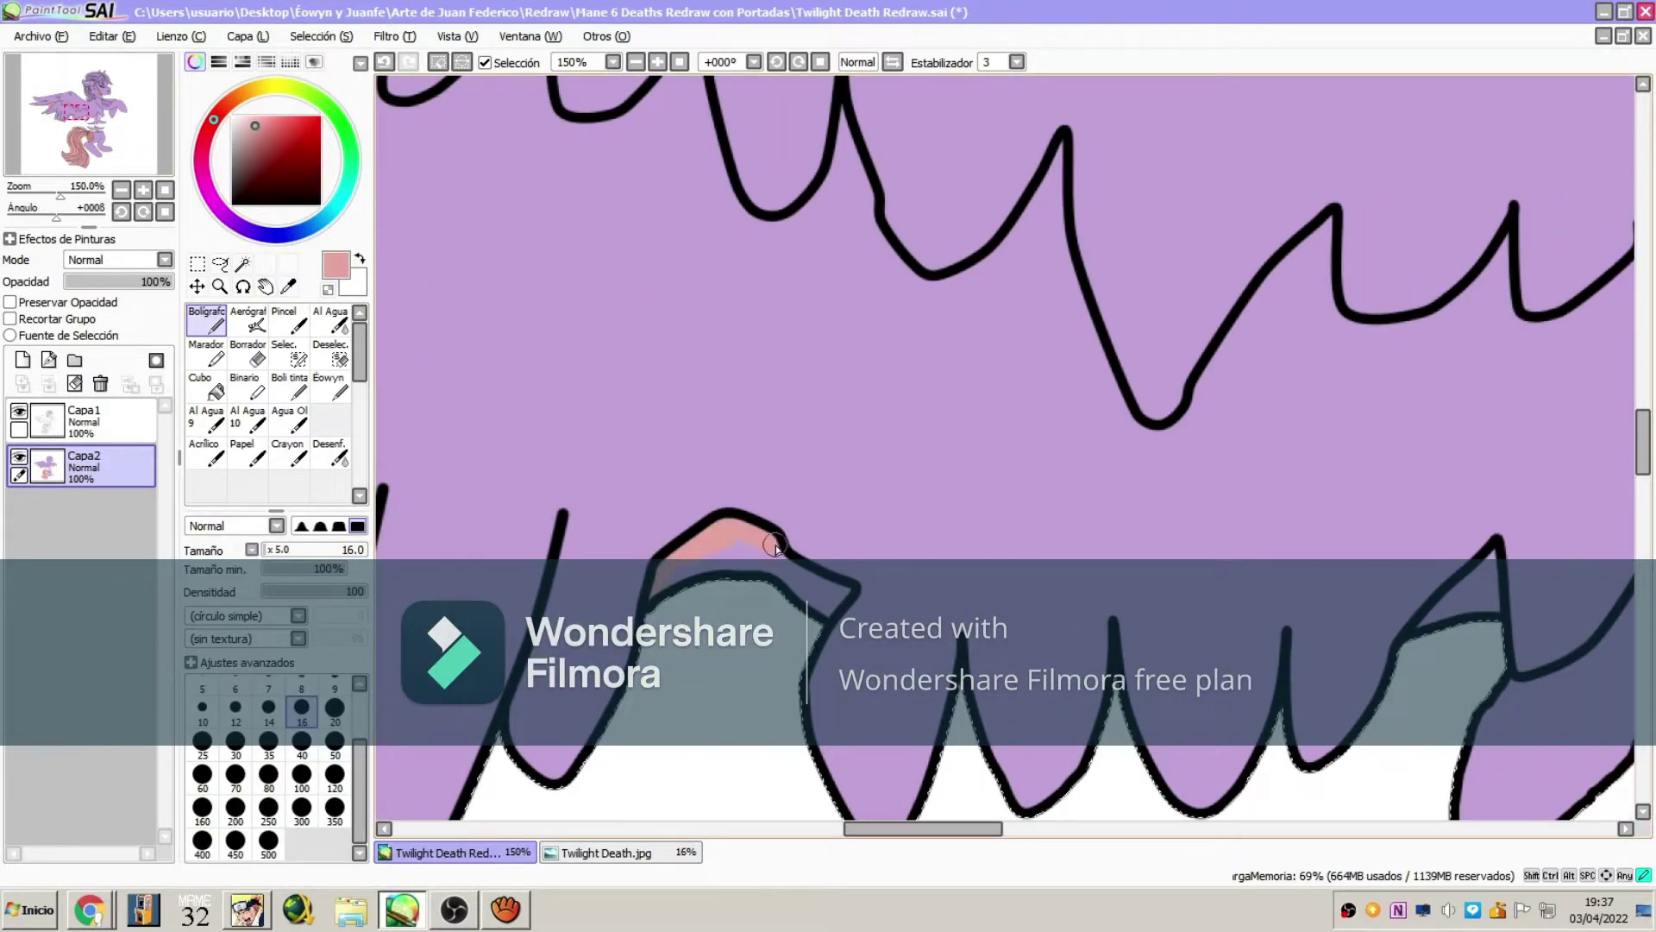
scroll(732, 546, down, 8)
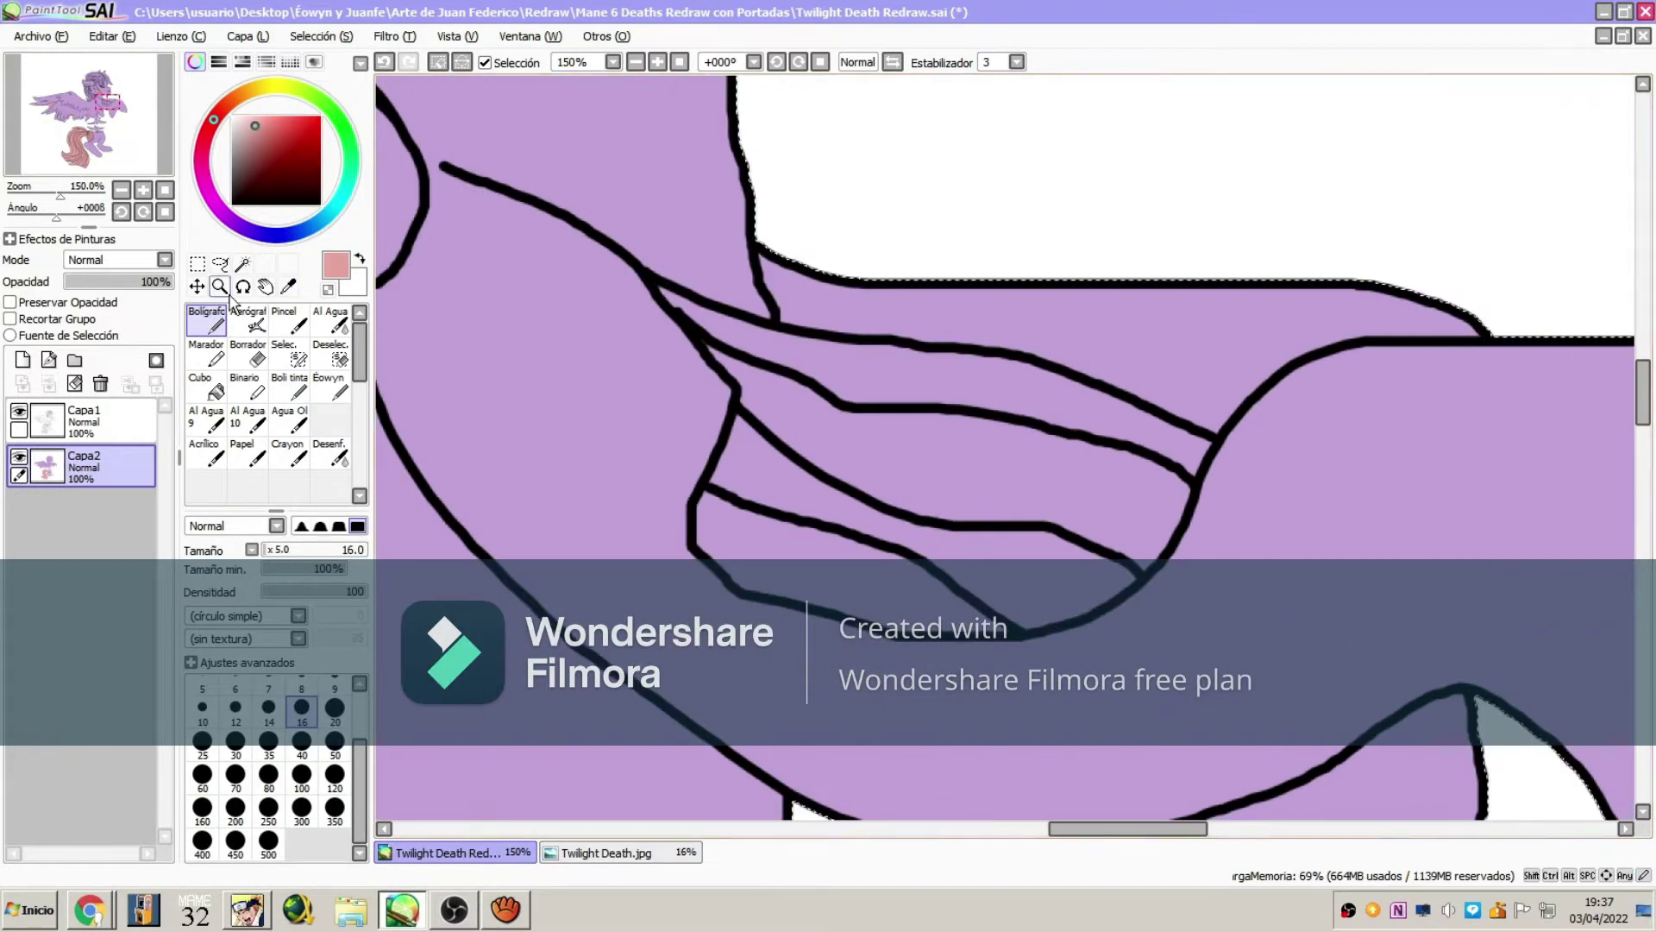
- Select the striped chest wound on Capa1 with the Magic Wand and colour it pink on Capa2
click(220, 263)
click(84, 421)
click(242, 263)
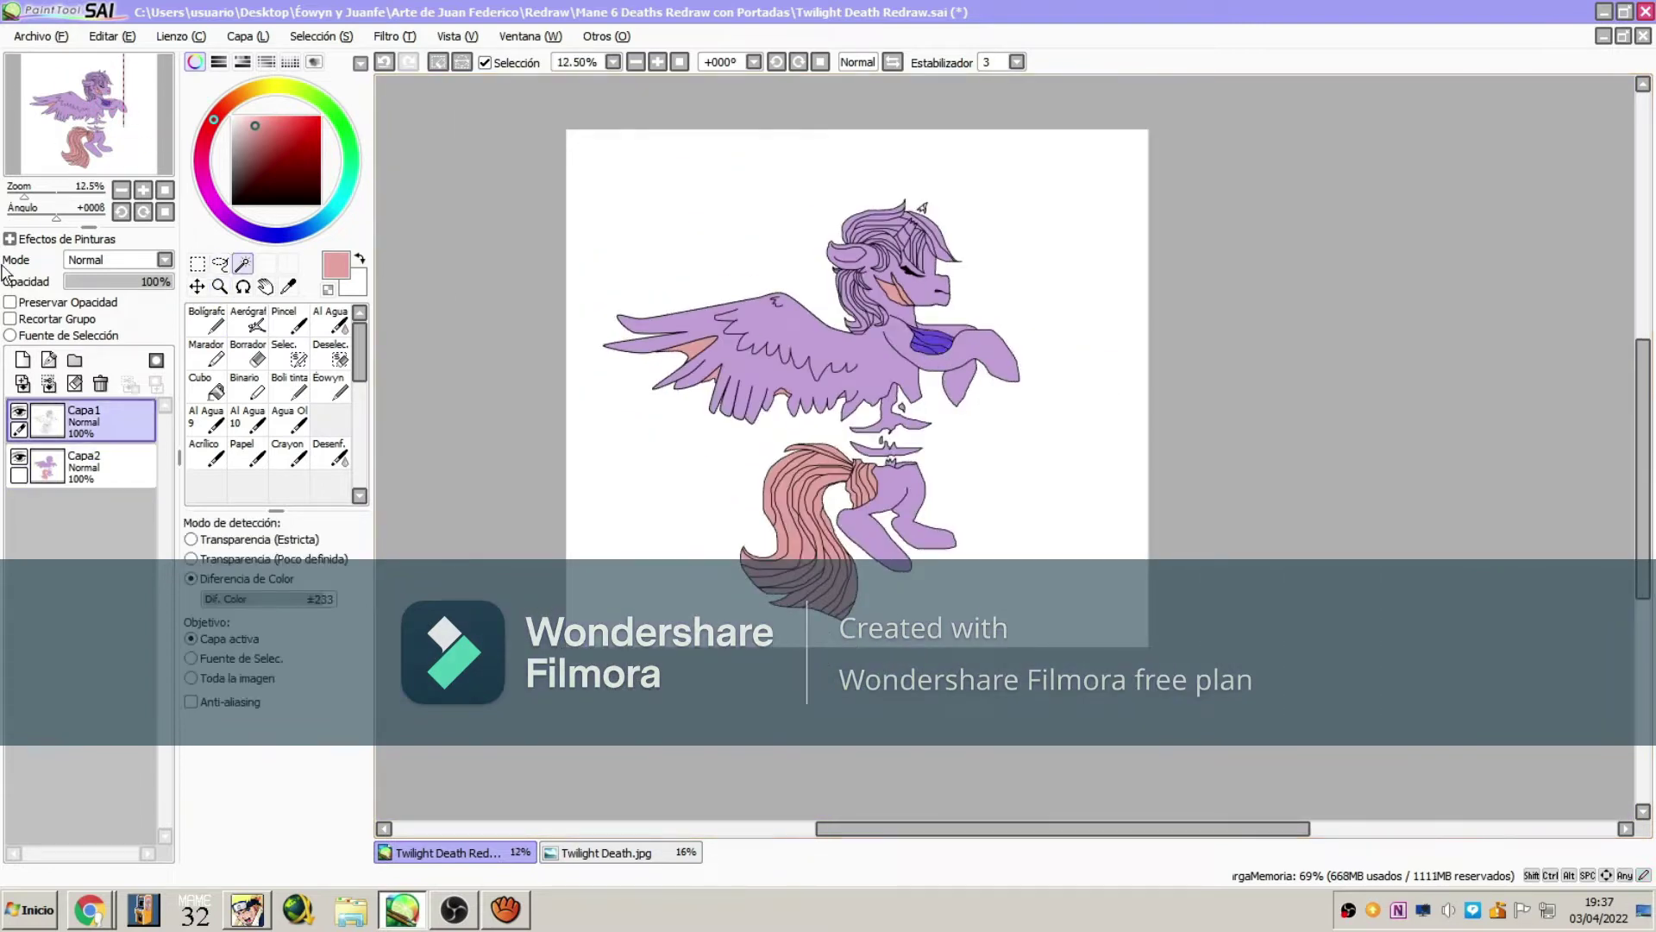
click(83, 466)
click(220, 263)
- Colour the broken horn tip floating above the head in the body purple
click(220, 285)
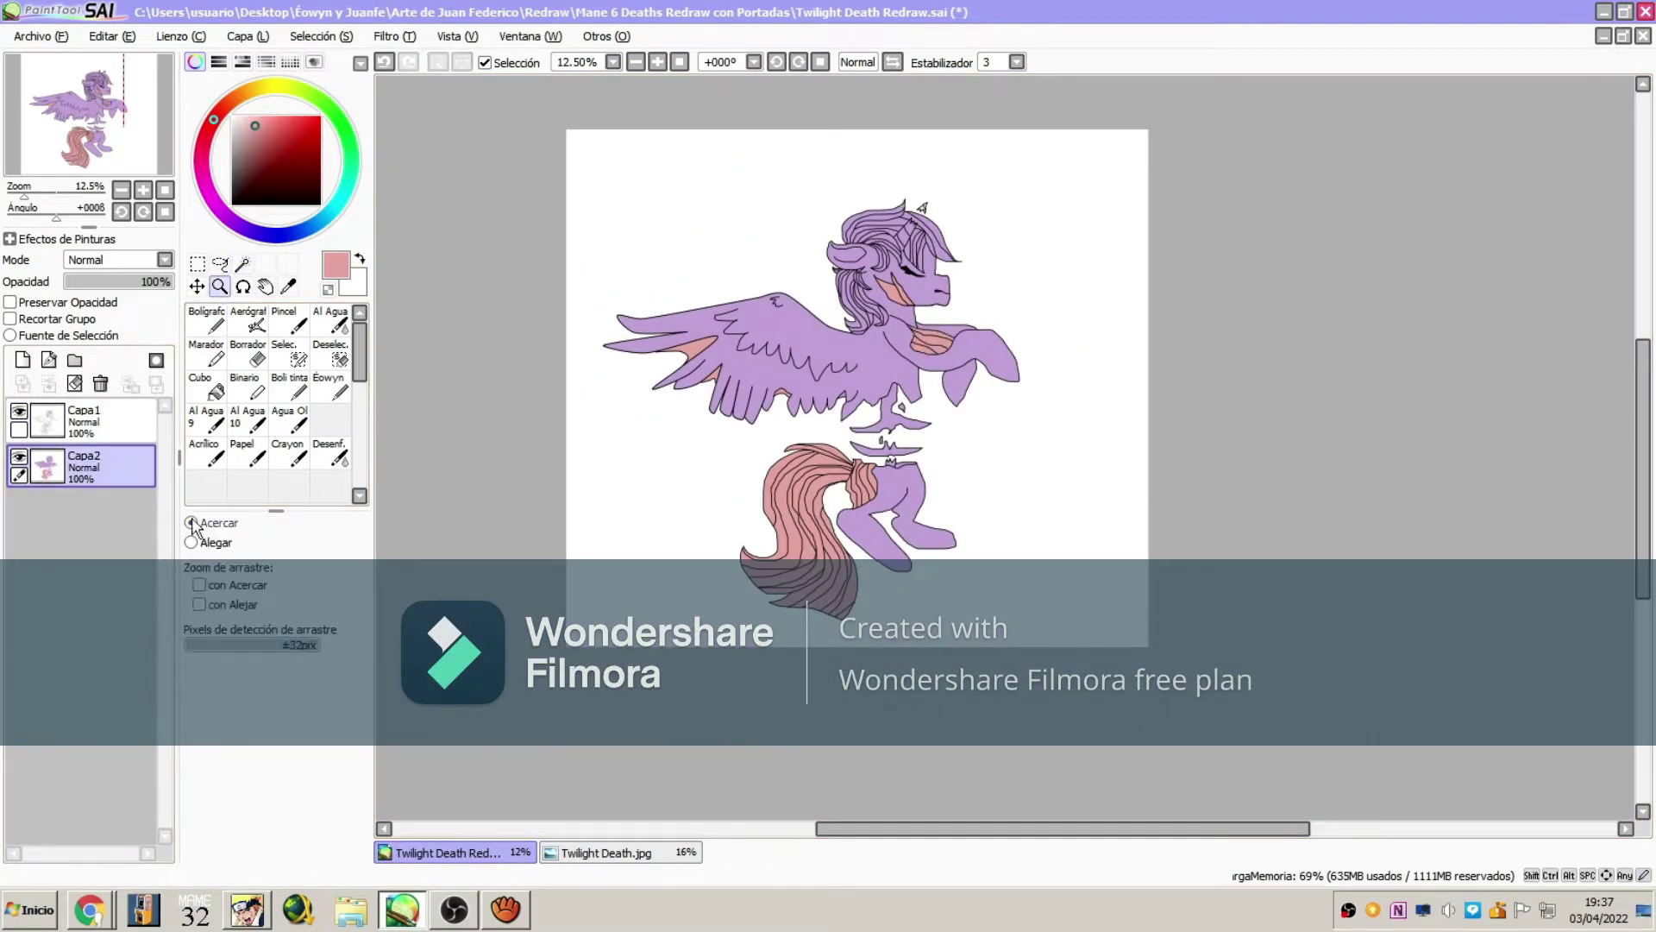
drag(899, 192, 950, 224)
click(206, 320)
key(bracketleft)
key(bracketleft)
key(bracketleft)
key(bracketleft)
key(bracketleft)
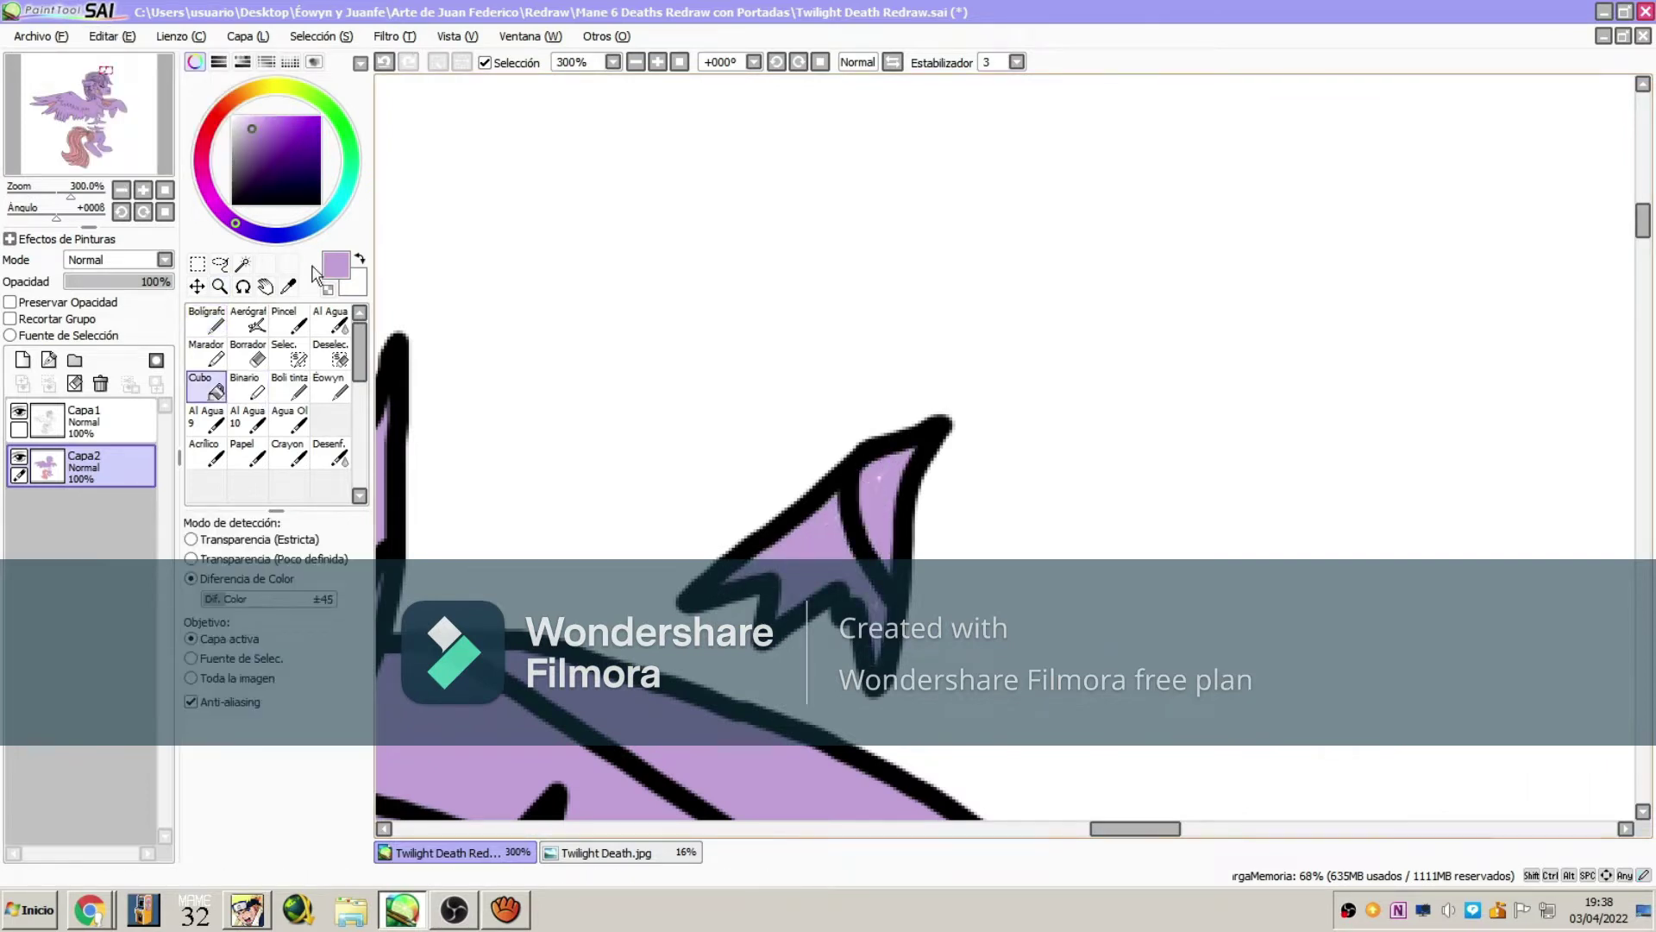
- Select the exposed spine pieces on Capa1 with the Magic Wand and fill them with yellow on Capa2
ctrl+alt+click(886, 347)
click(242, 263)
click(84, 421)
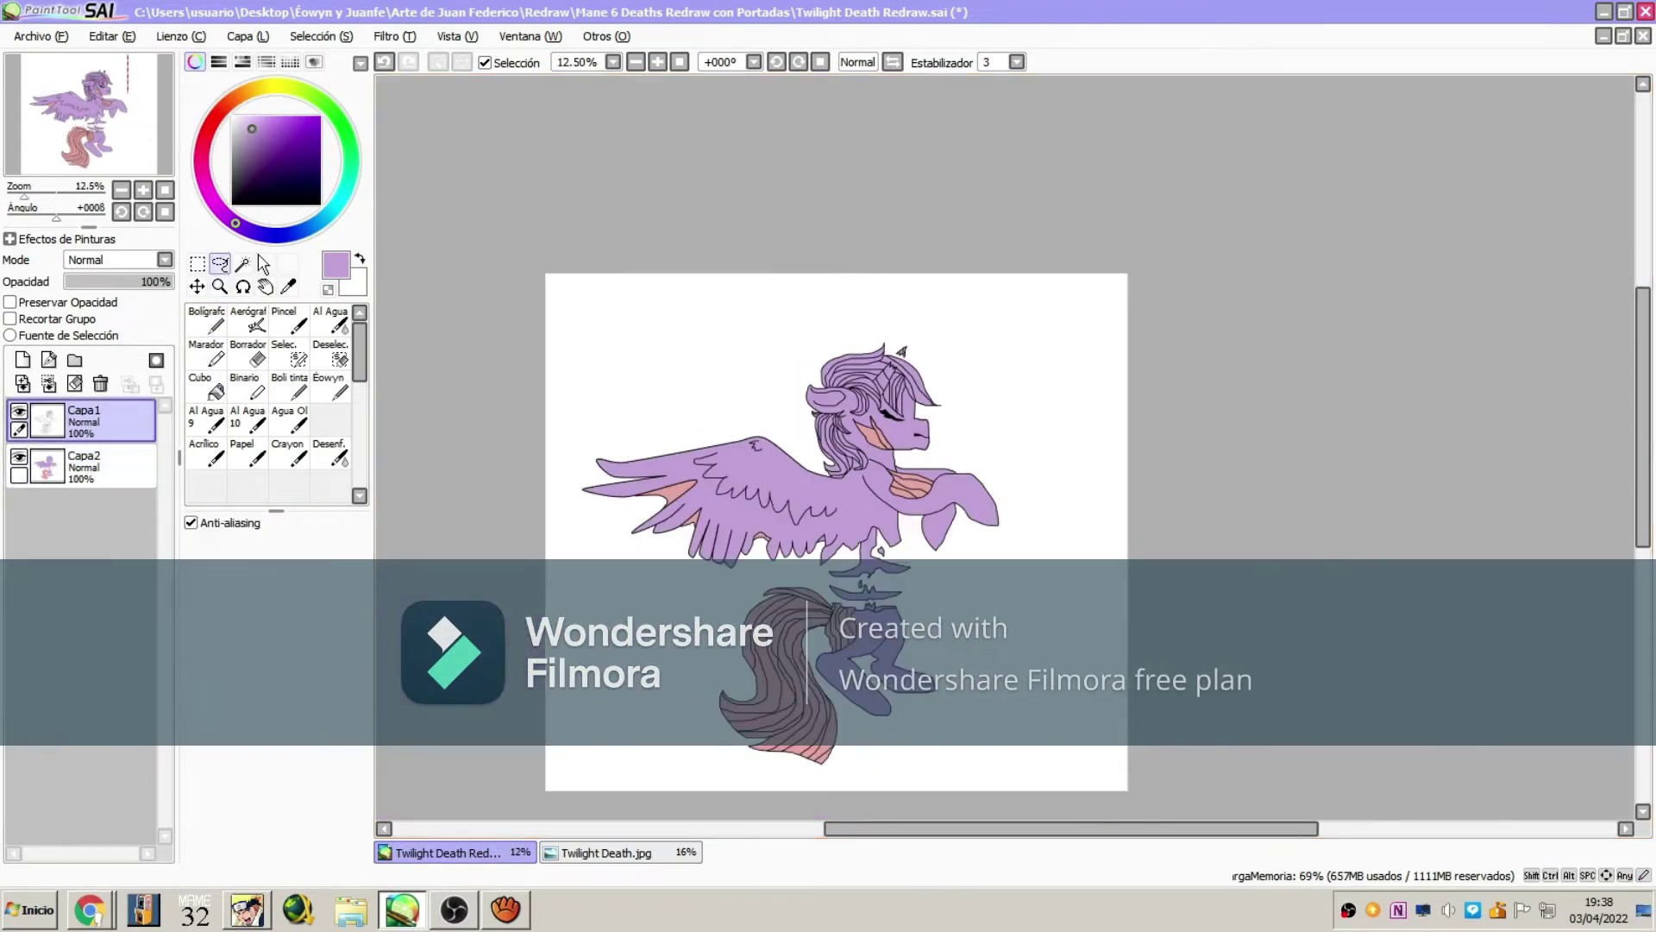
click(872, 545)
click(84, 466)
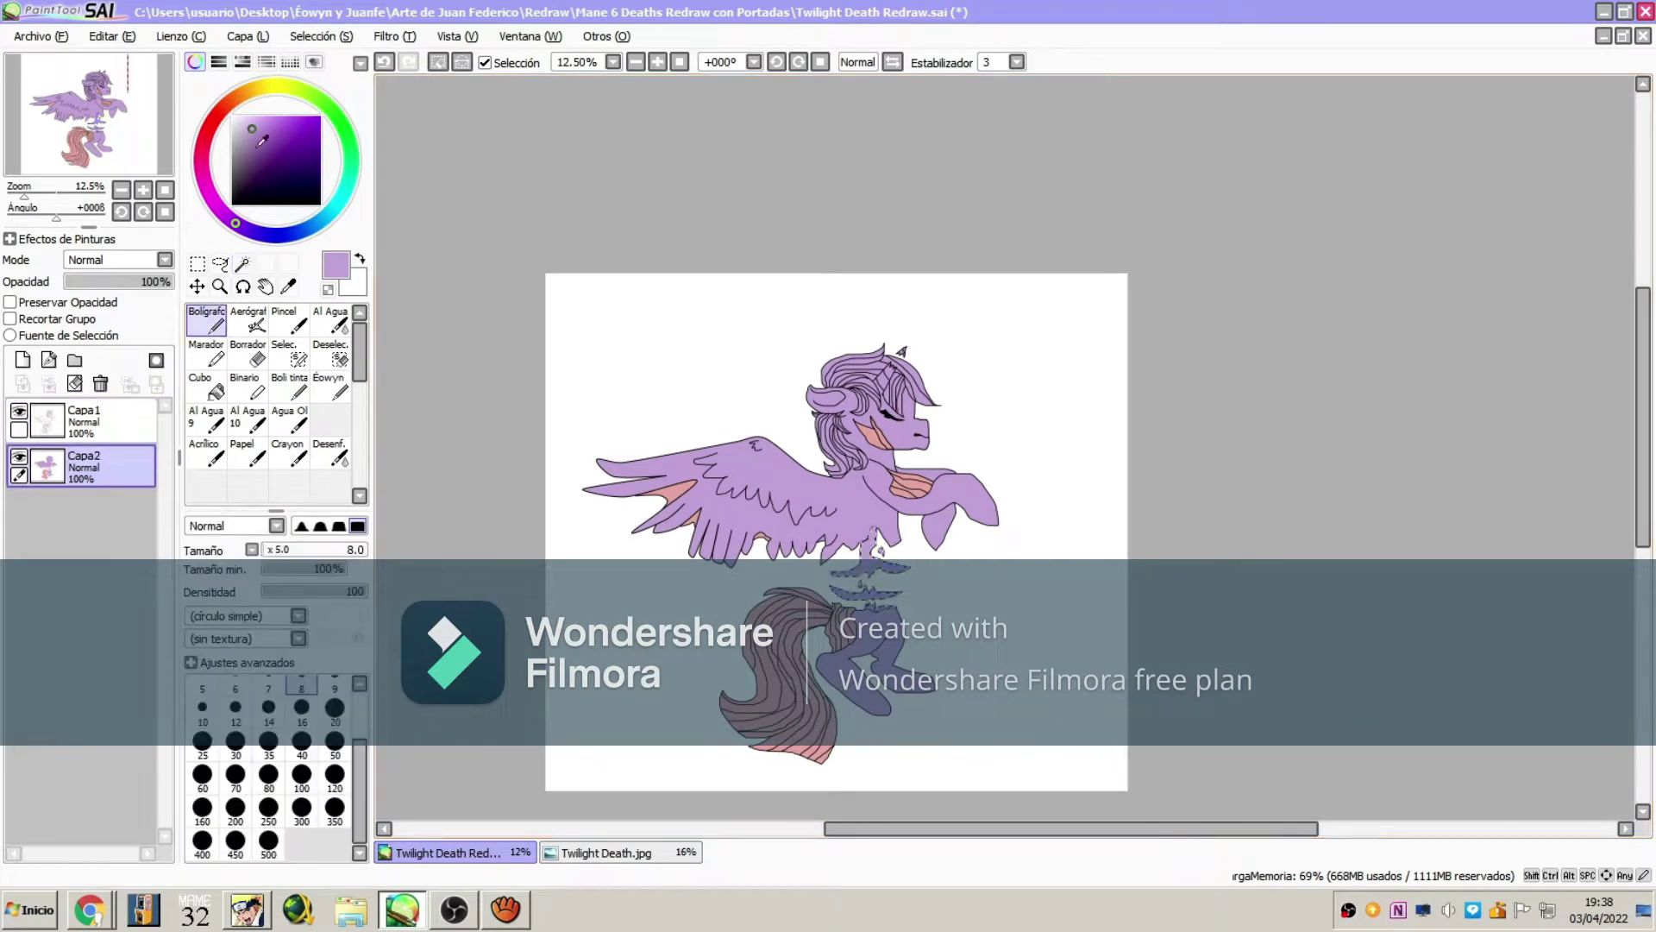
click(207, 386)
click(876, 548)
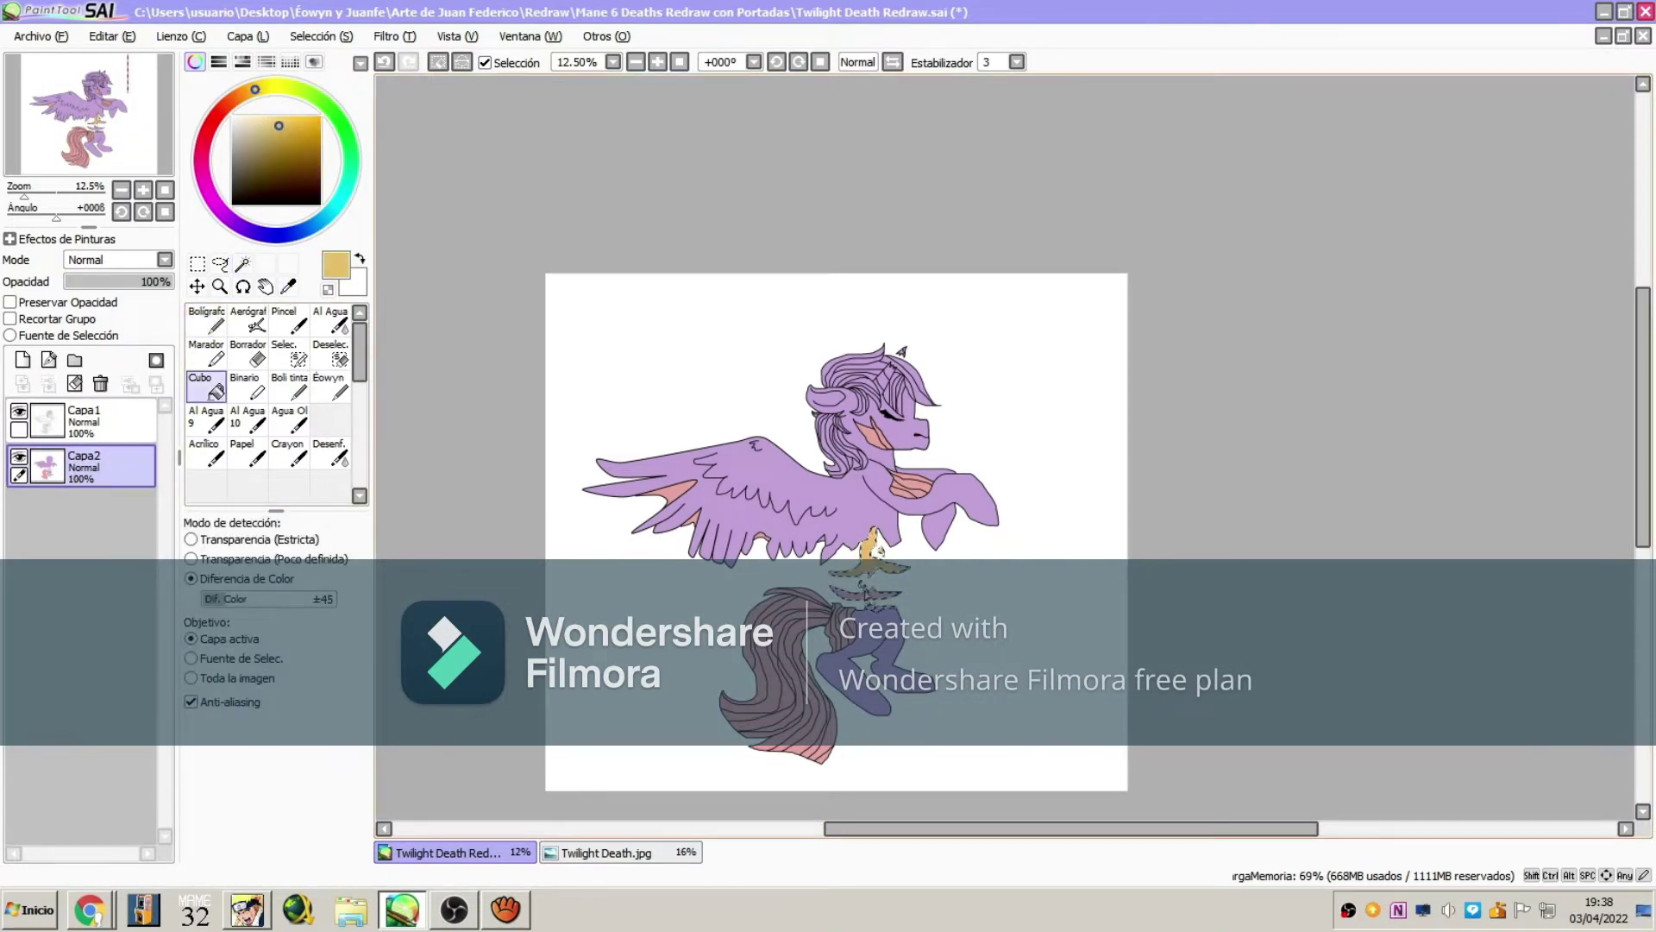
- Switch to Chrome, look through the YouTube speedpaint video's description and its song links, and return to PaintTool SAI
click(89, 909)
click(587, 18)
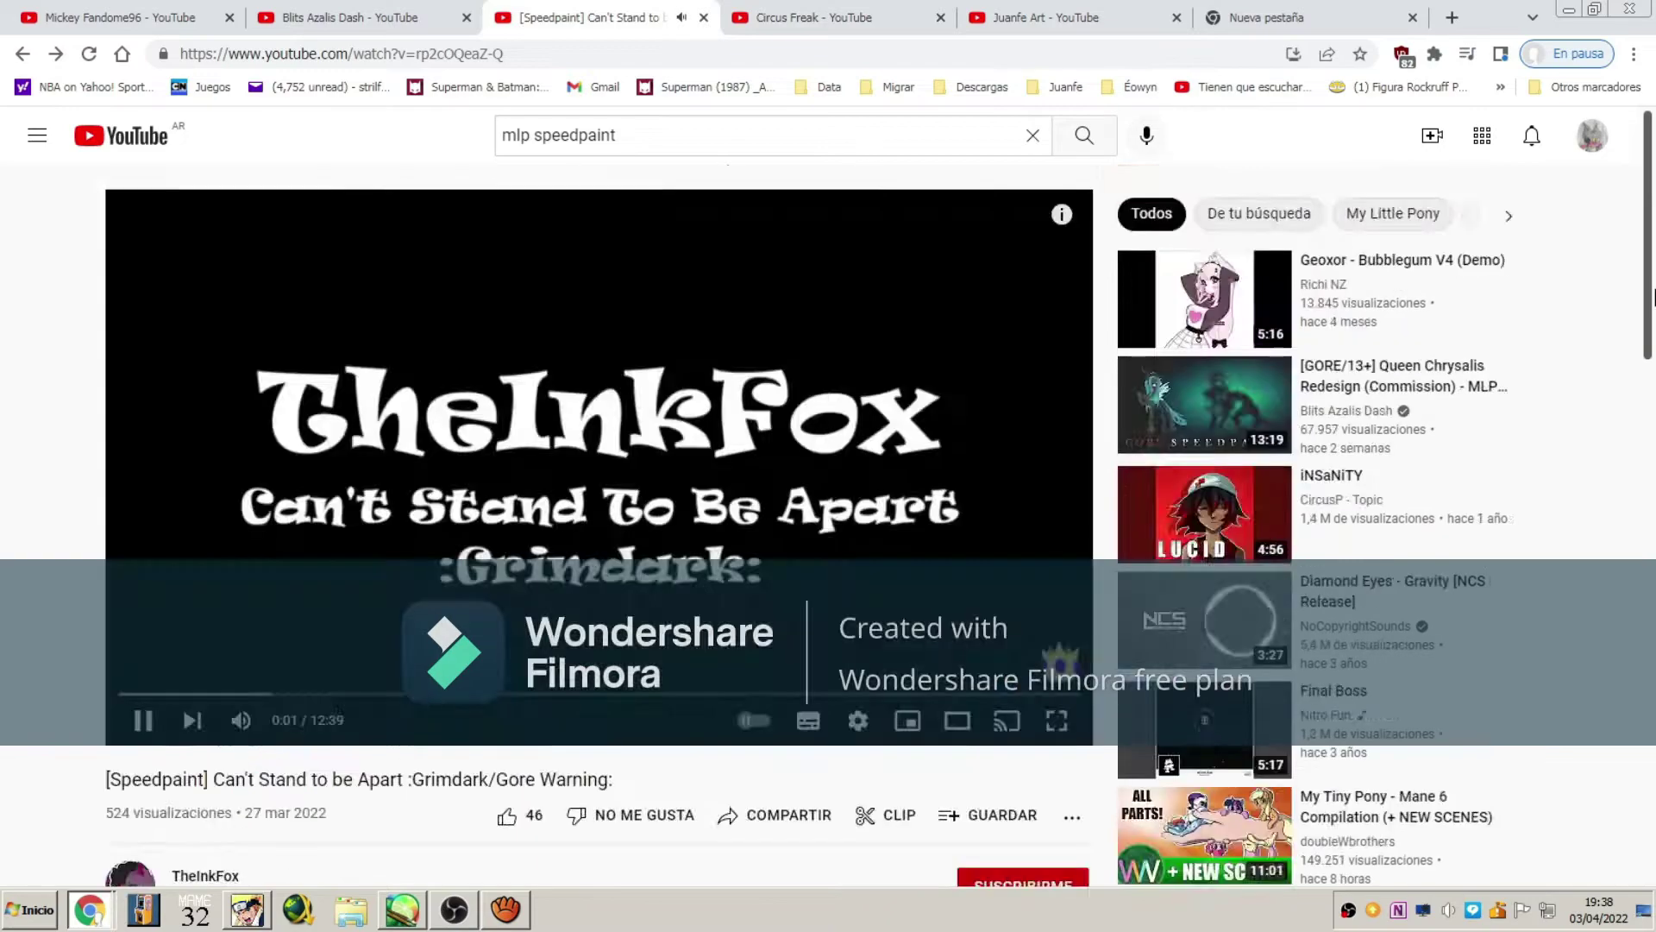
scroll(198, 523, down, 5)
scroll(198, 523, up, 1)
scroll(356, 369, down, 3)
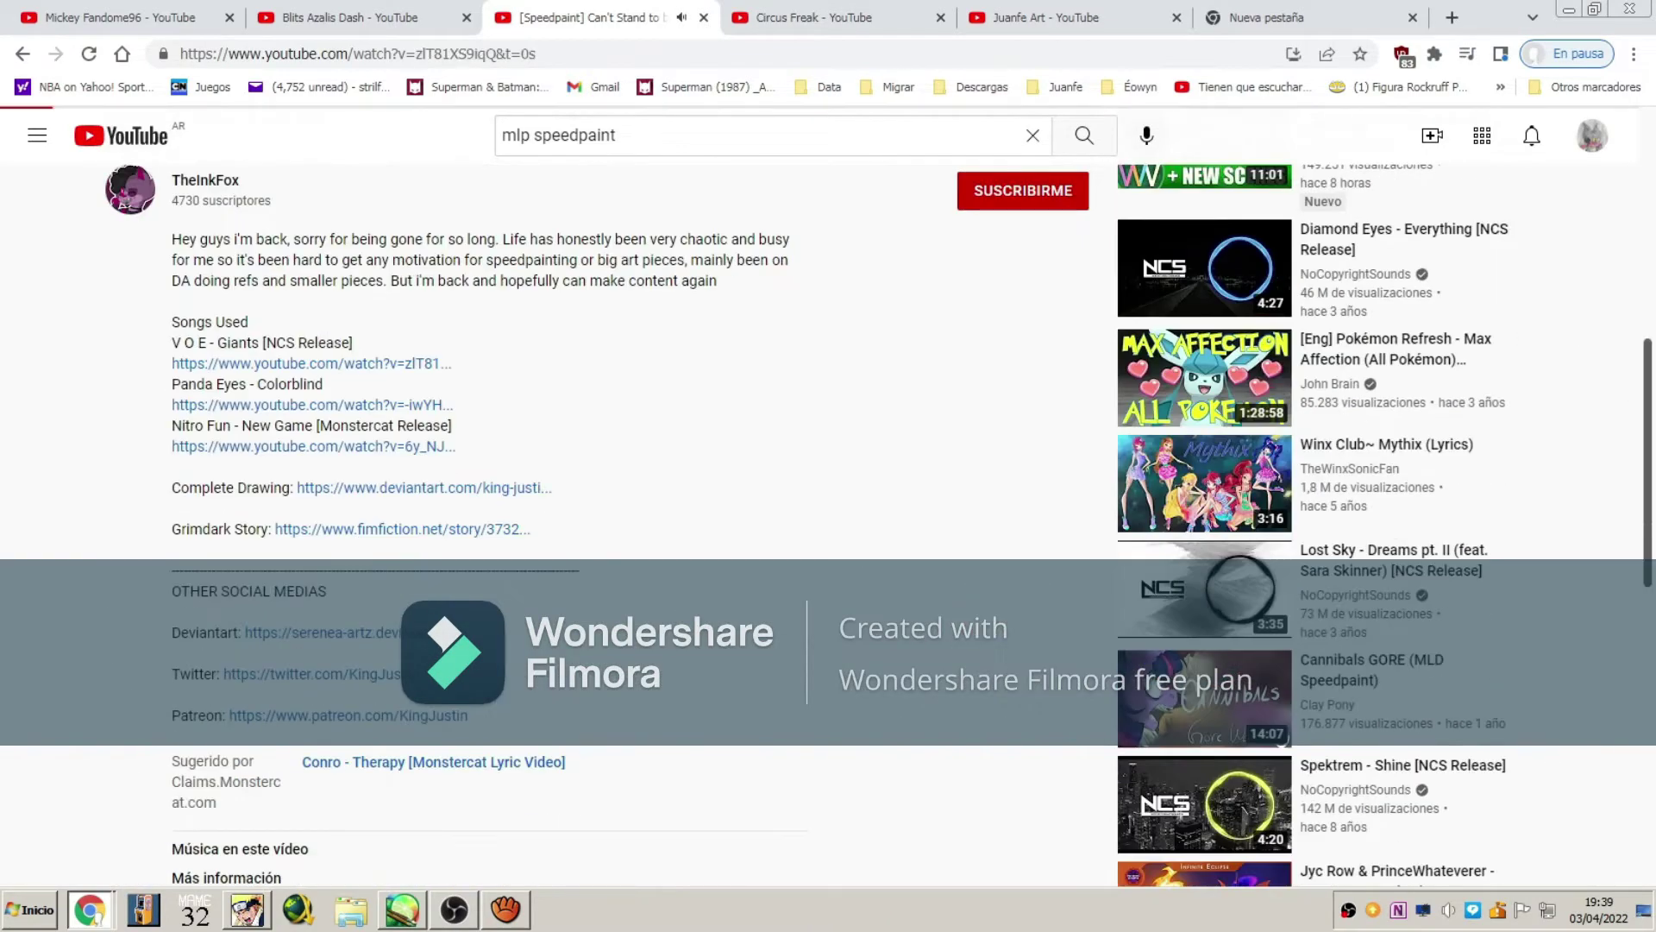
click(402, 909)
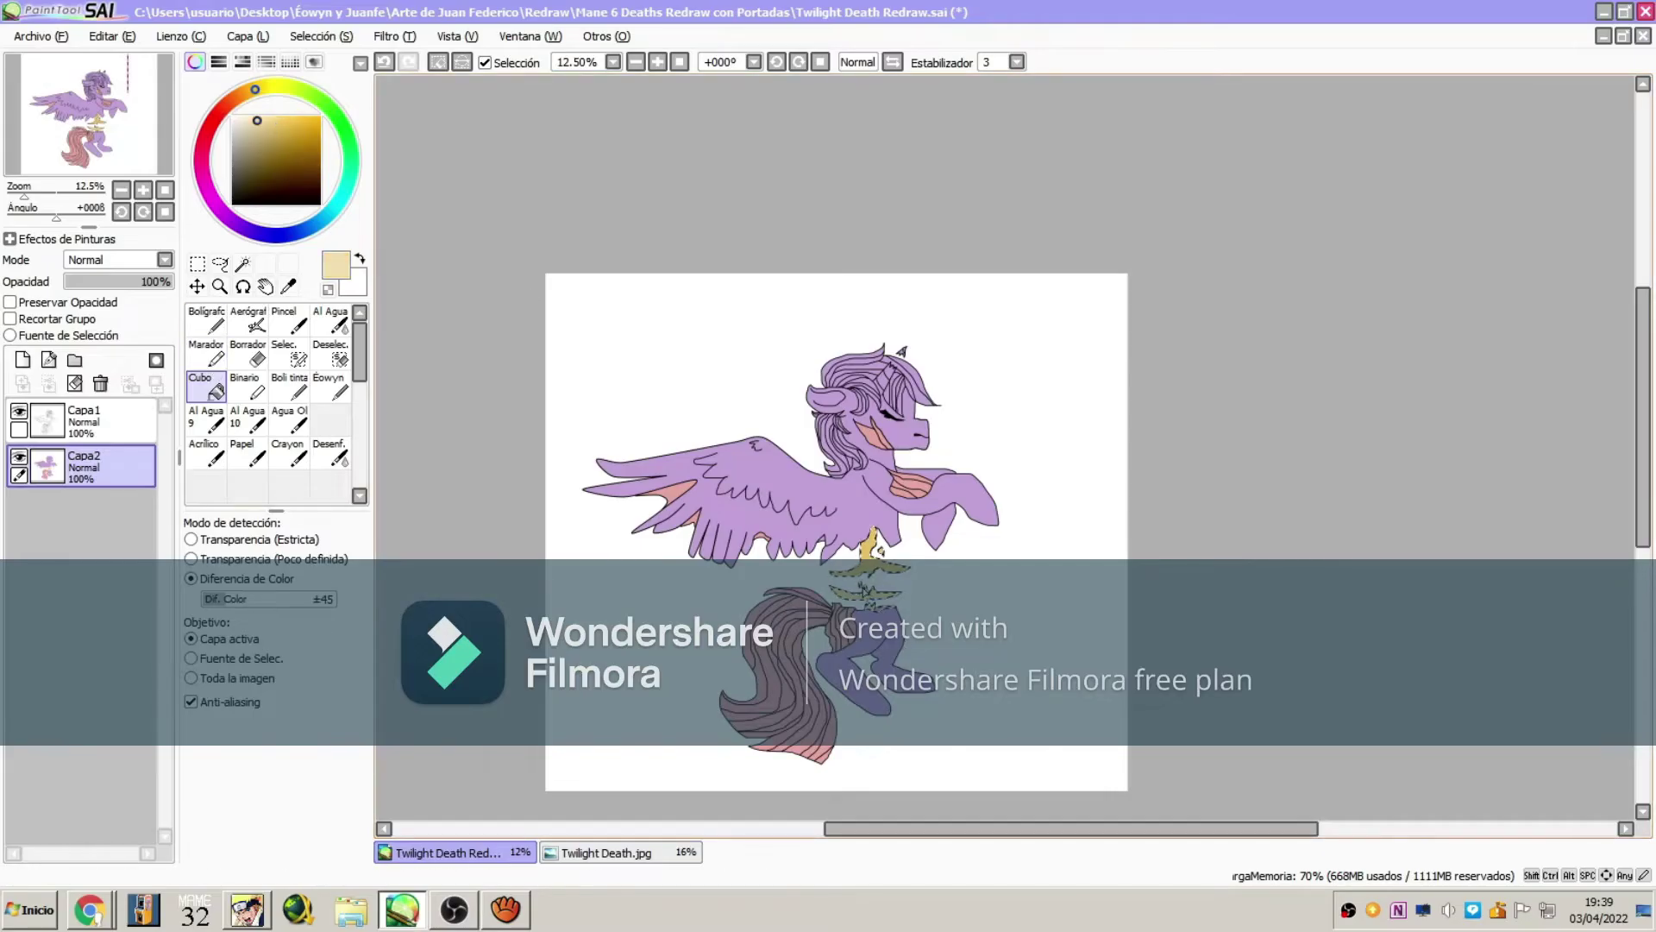
- Compare the bone colours by undoing and redoing the fill, and recolour the spine pieces in pale cream
click(242, 263)
key(ctrl+z)
key(ctrl+y)
key(ctrl+z)
key(ctrl+y)
click(863, 483)
key(n)
scroll(500, 787, up, 8)
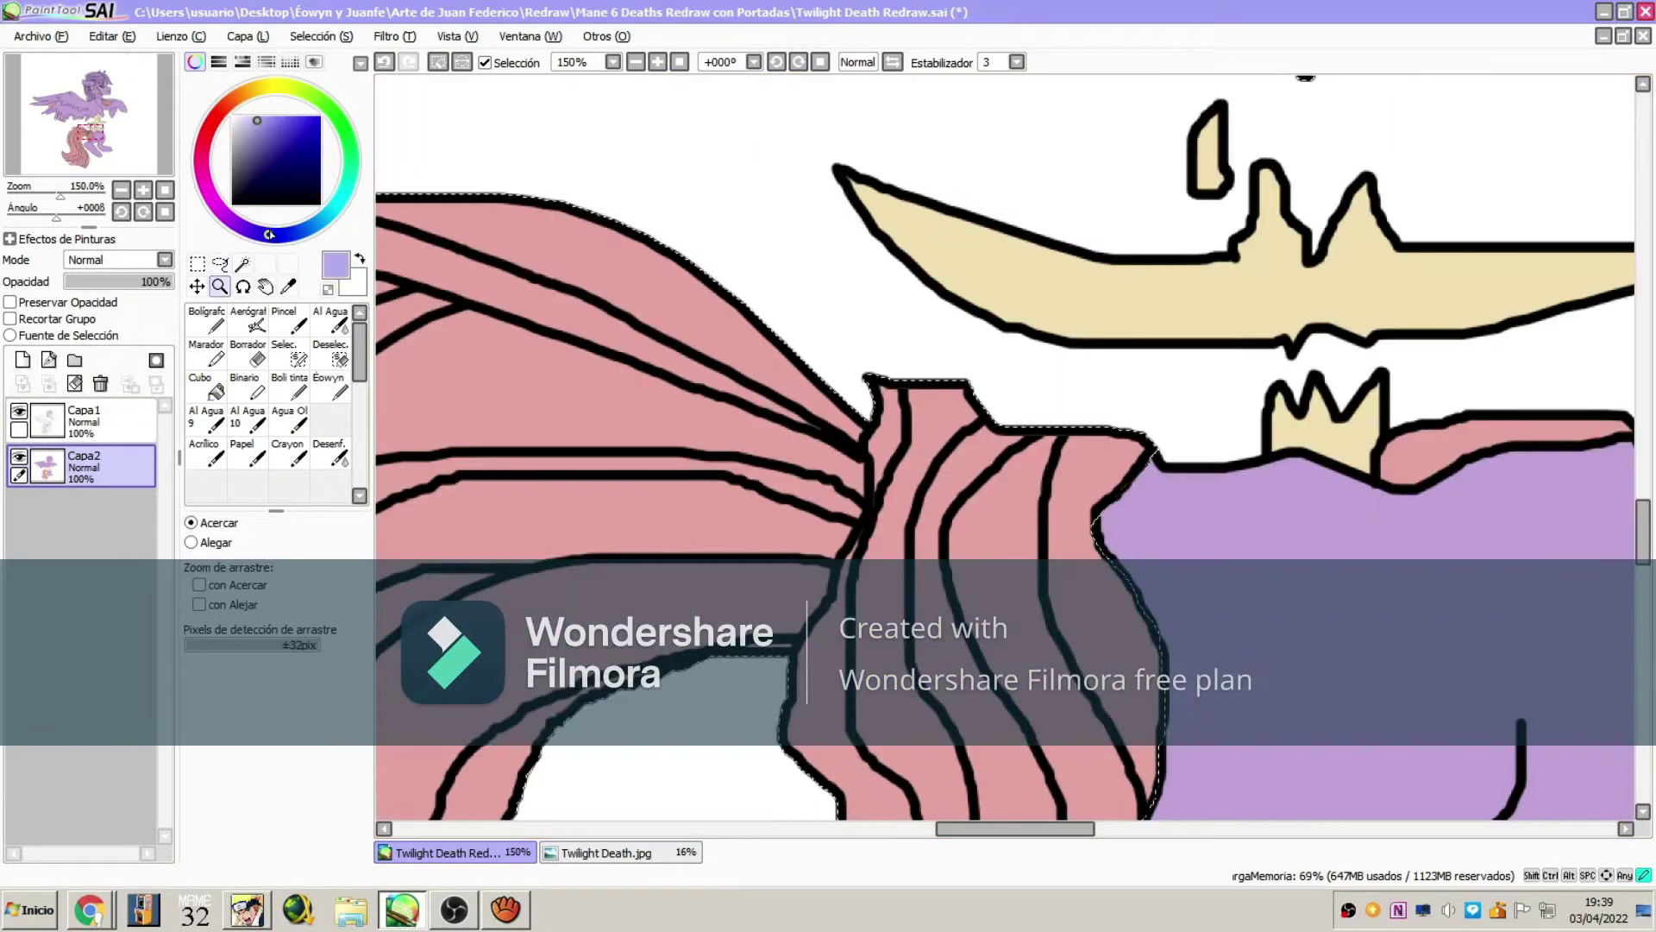
- Paint the tail dark blue at brush size 50, refill it with a more muted navy, and sample the wound's pink
click(334, 740)
mouse_move(811, 414)
mouse_down()
mouse_move(794, 526)
mouse_move(699, 379)
mouse_move(645, 621)
mouse_up()
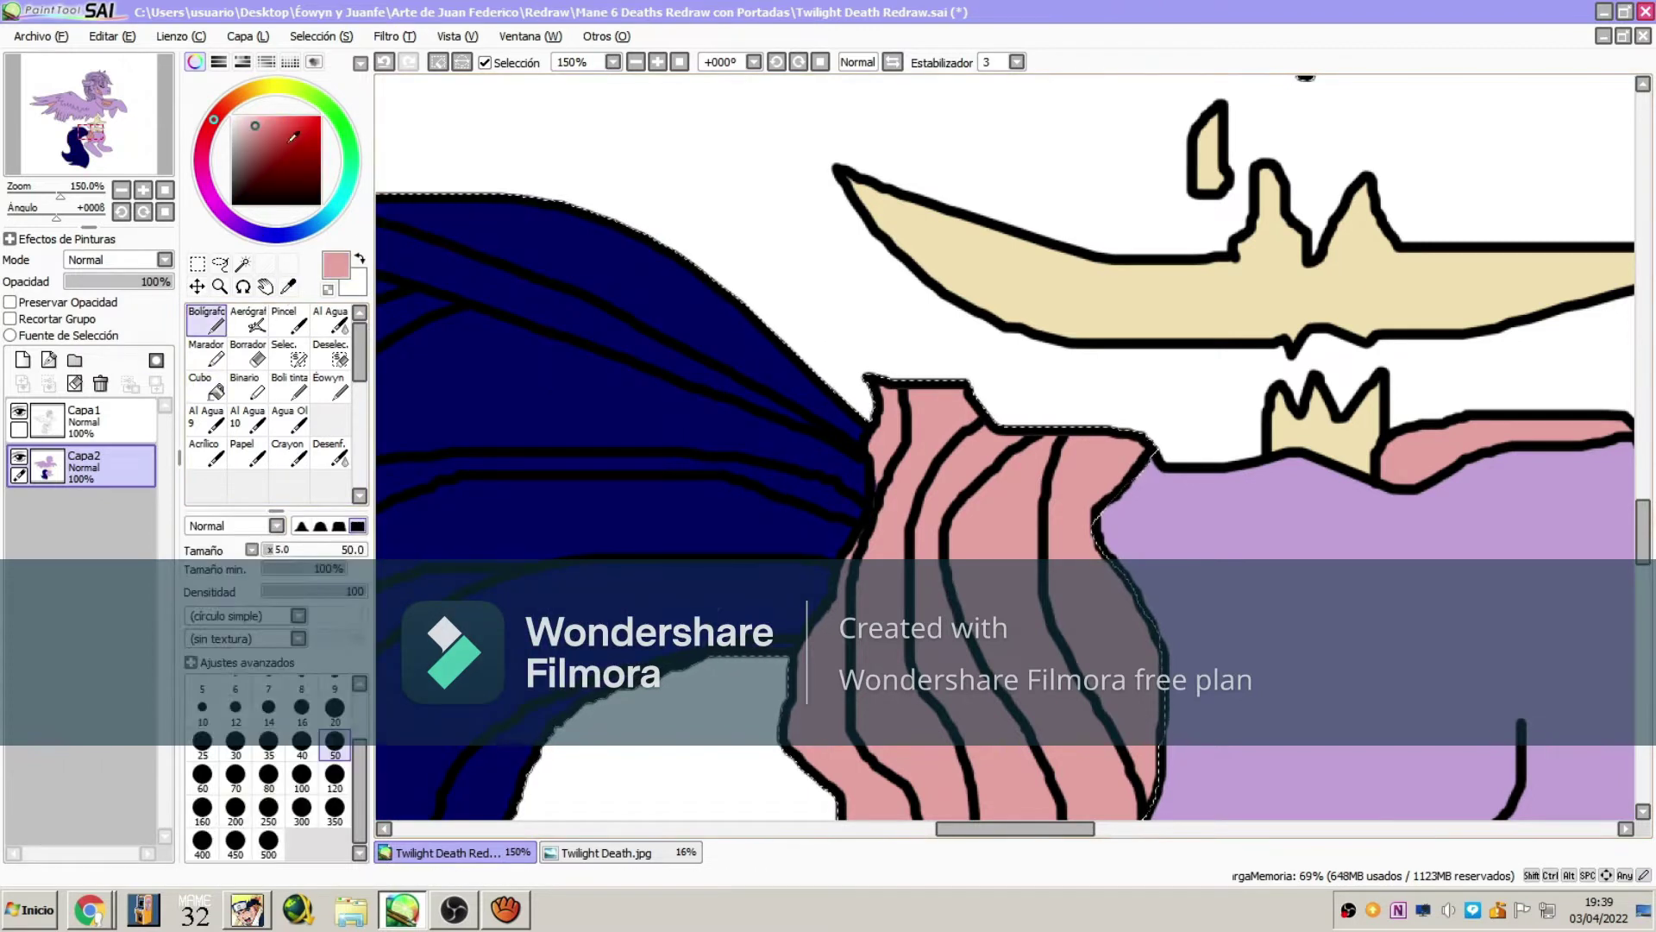
click(260, 168)
click(207, 388)
click(554, 396)
key(n)
alt+click(996, 526)
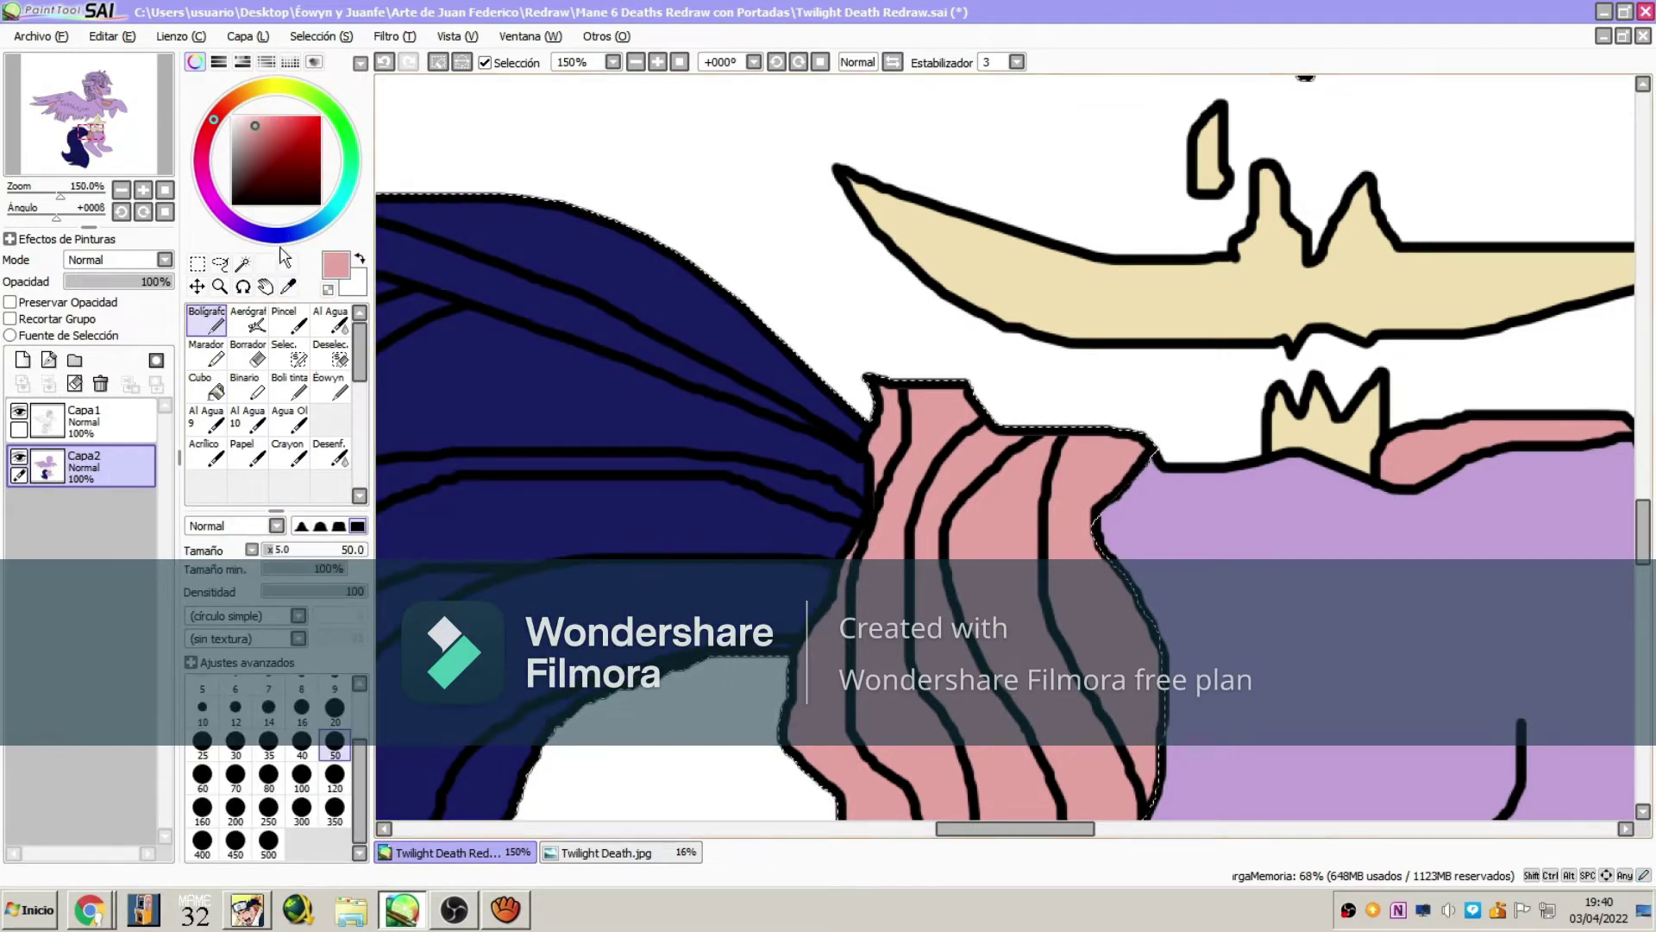
- Outline the mane behind the neck in the tail's navy at brush size 16 and fill its locks
alt+click(518, 345)
scroll(1004, 449, up, 10)
click(302, 707)
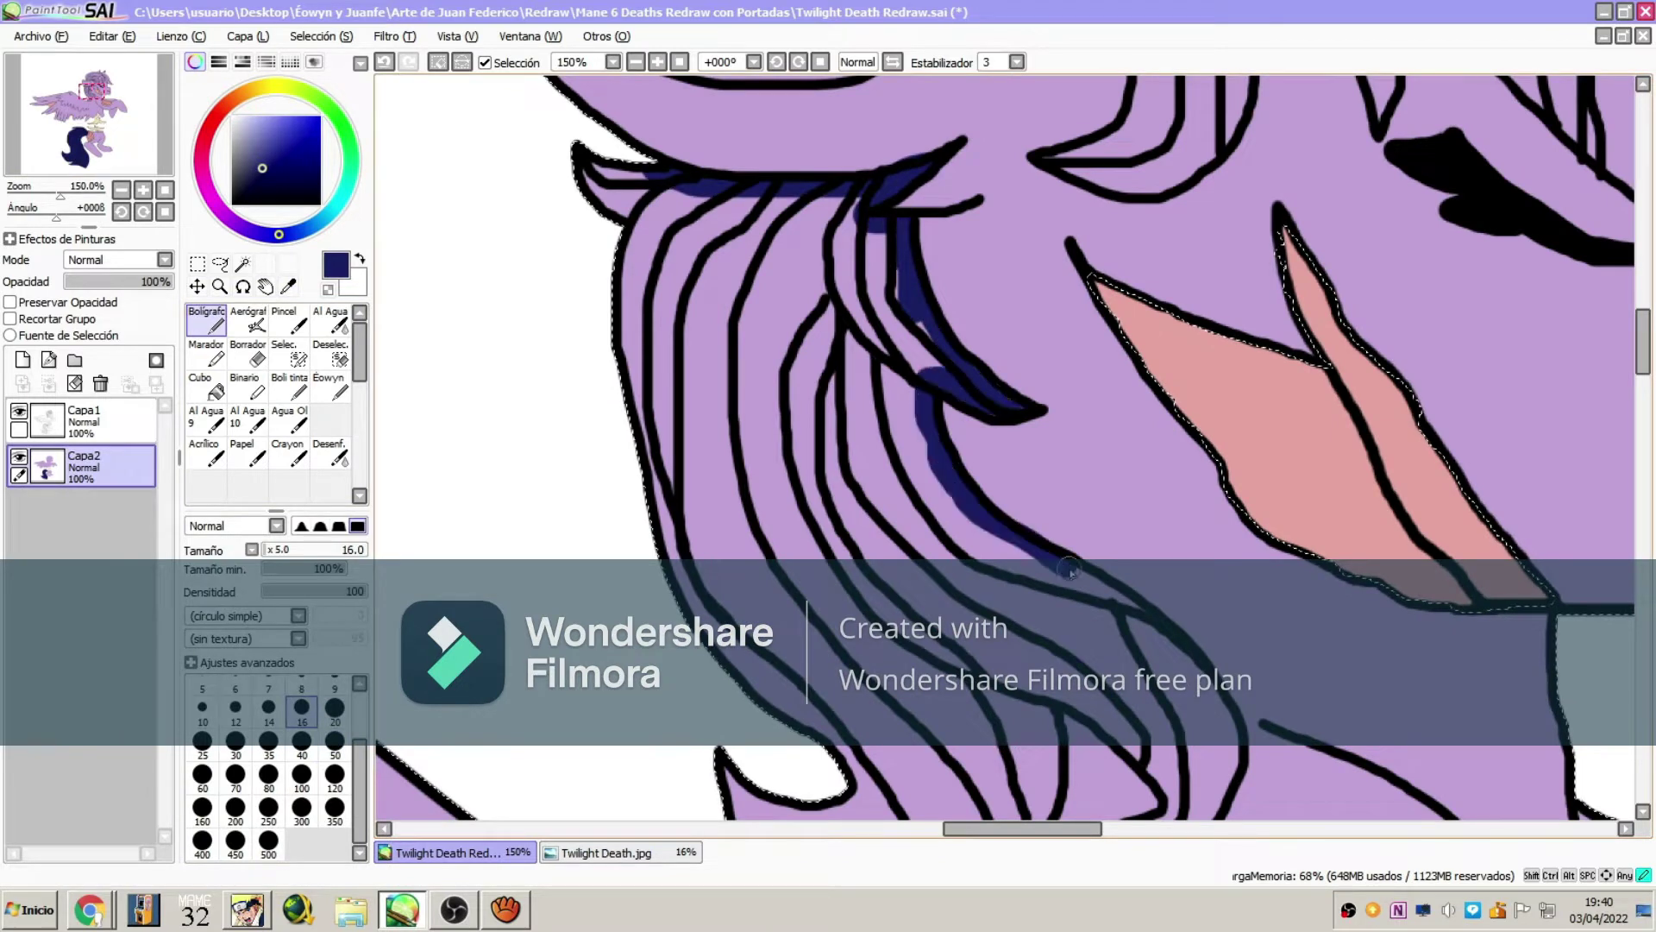
scroll(996, 560, down, 5)
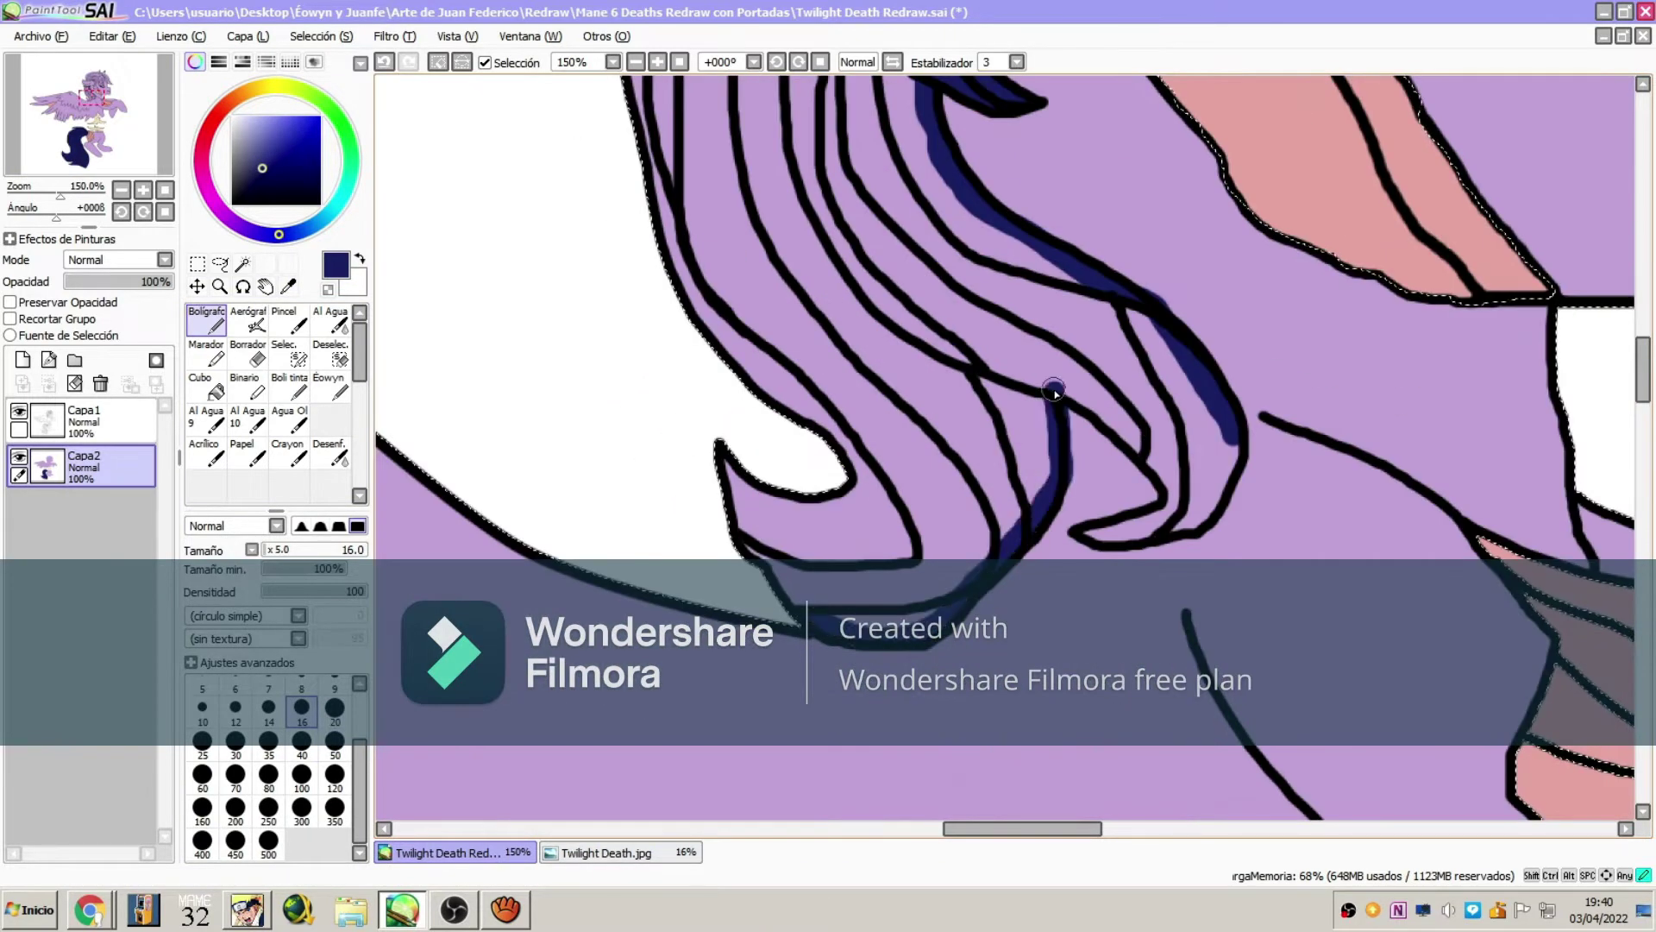
drag(1083, 527, 1238, 435)
key(f)
click(1046, 442)
key(n)
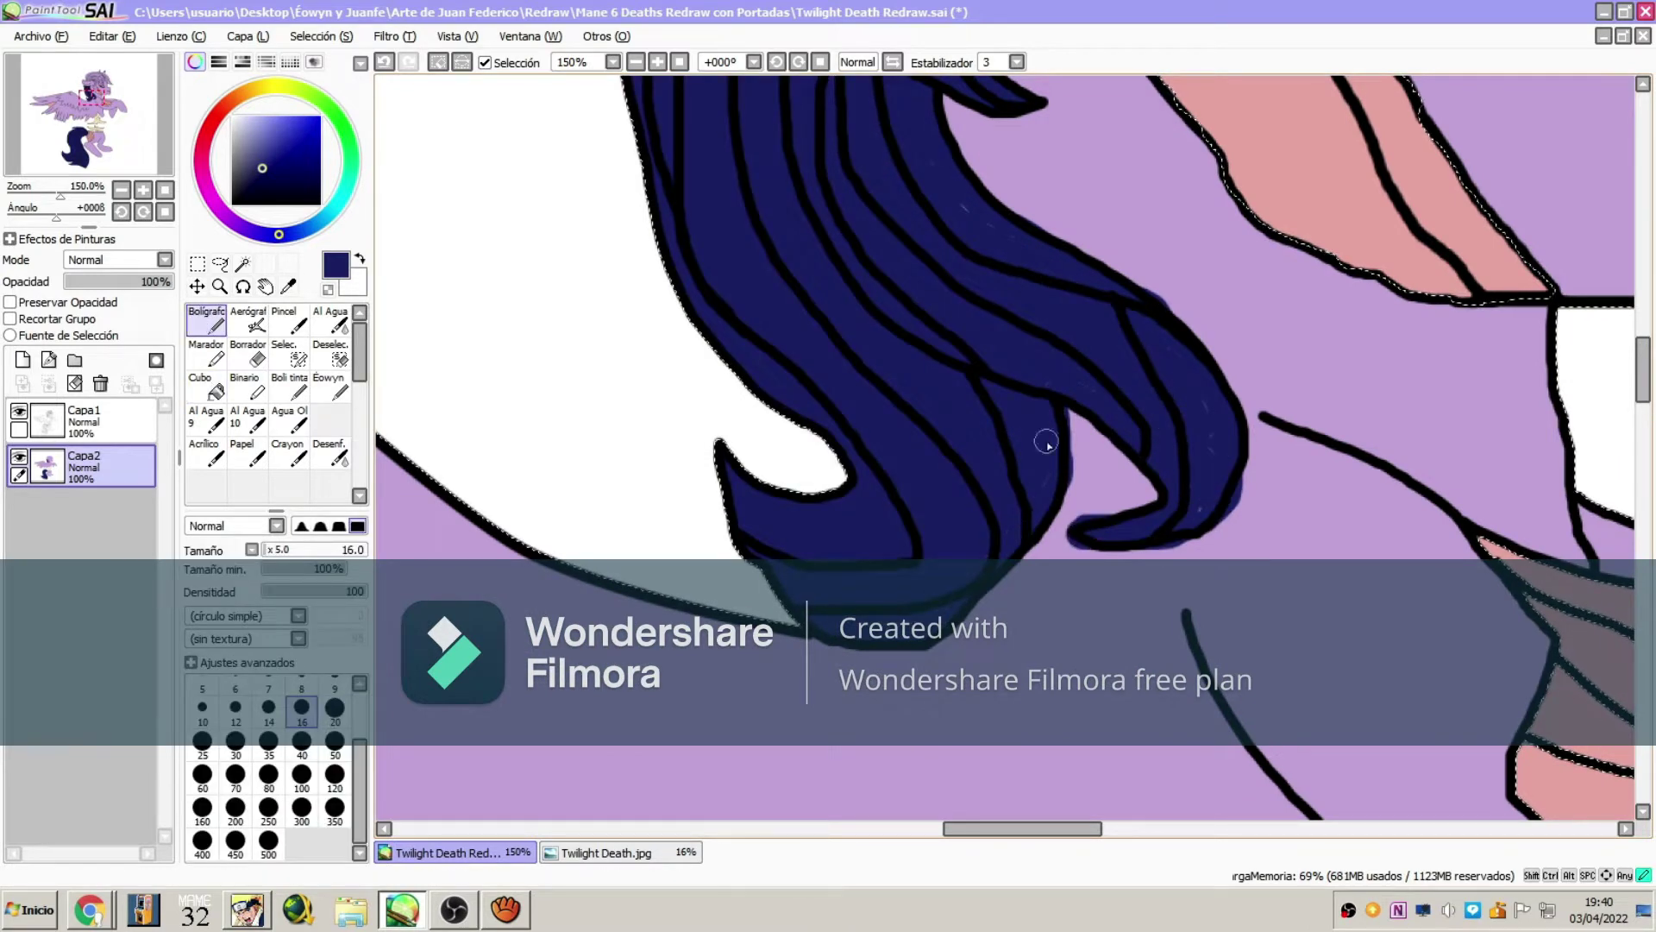
- Clean the spilled navy along the neck mane's edges with the sampled body purple
scroll(943, 395, up, 5)
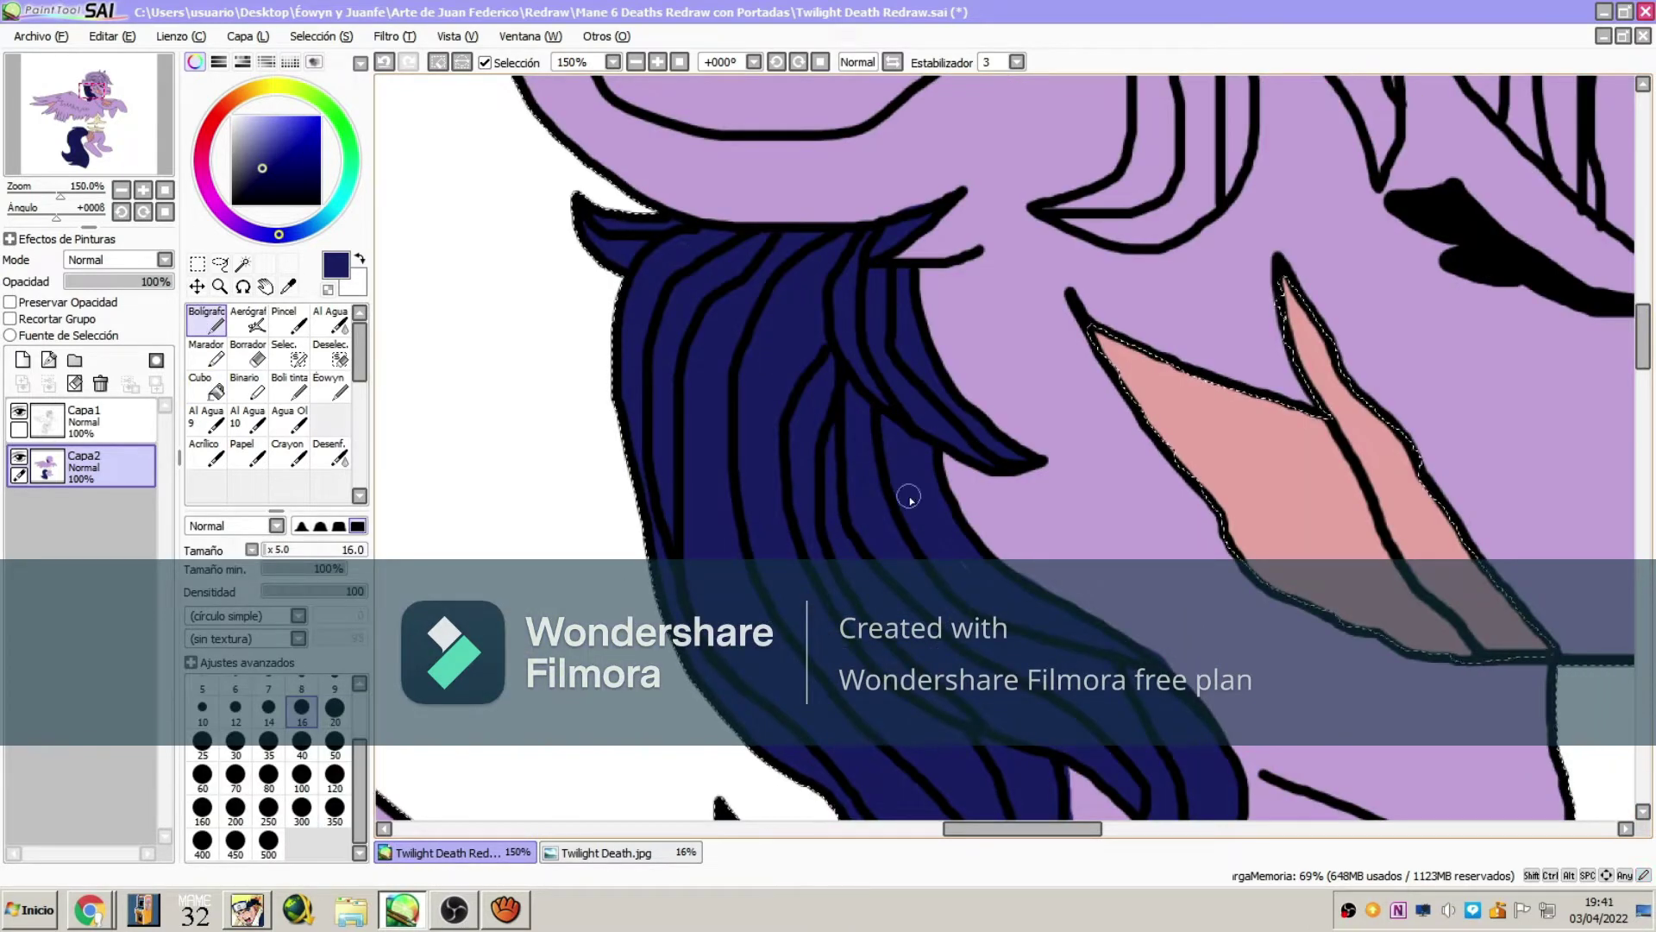
alt+click(1024, 567)
scroll(1089, 567, down, 5)
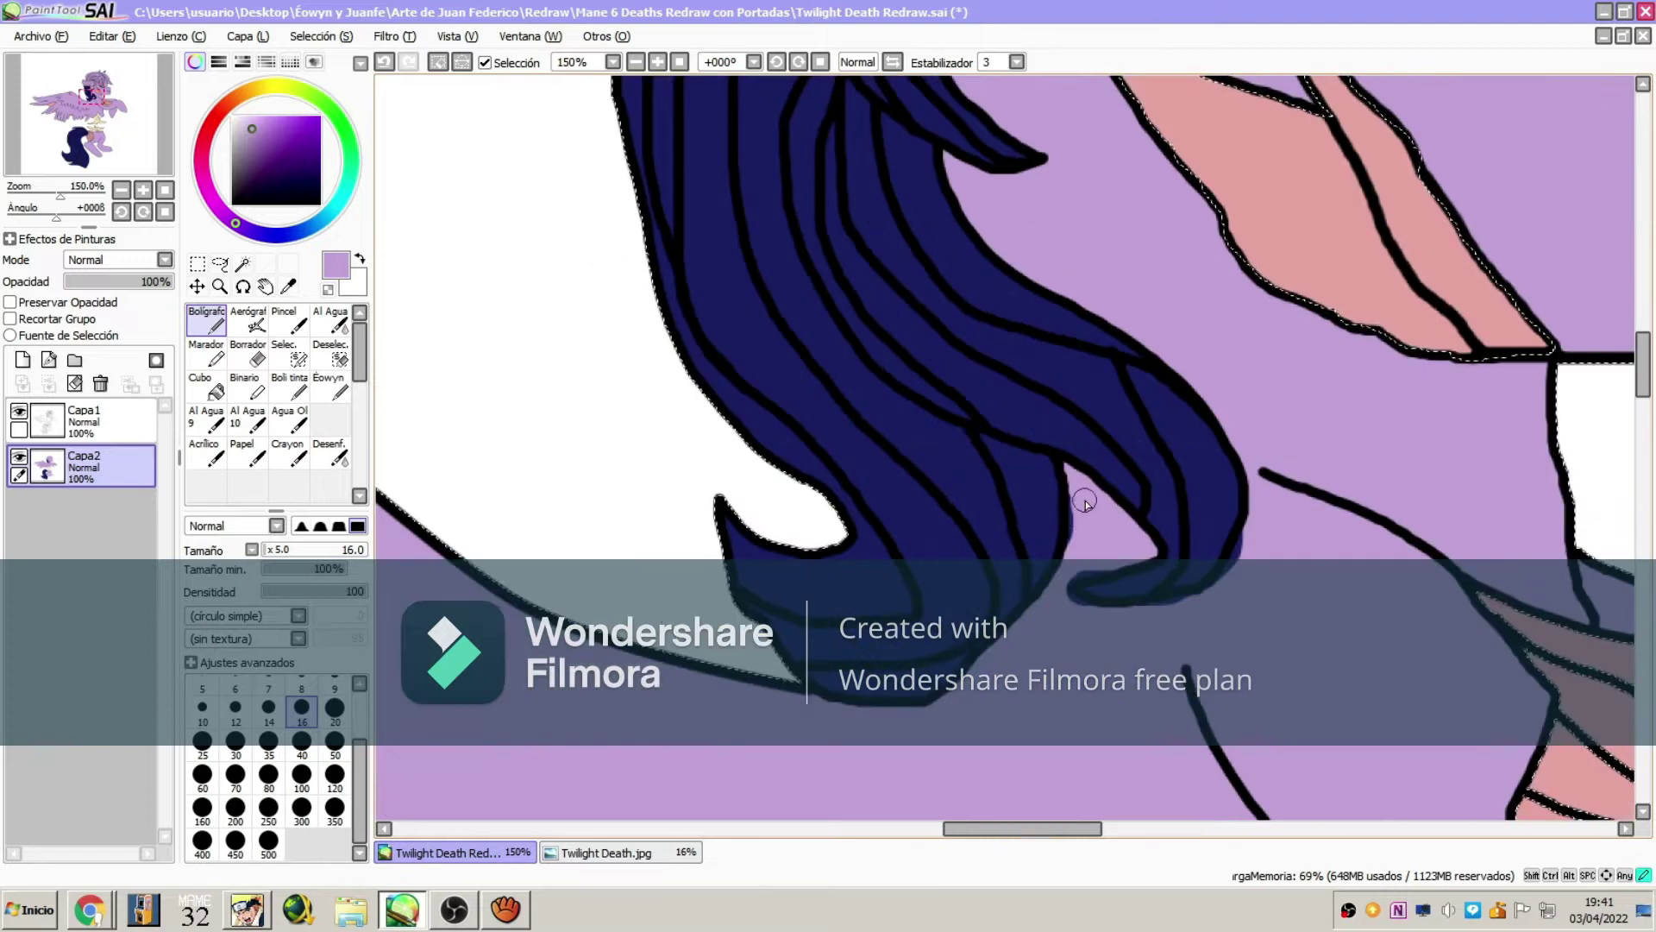
alt+click(1165, 483)
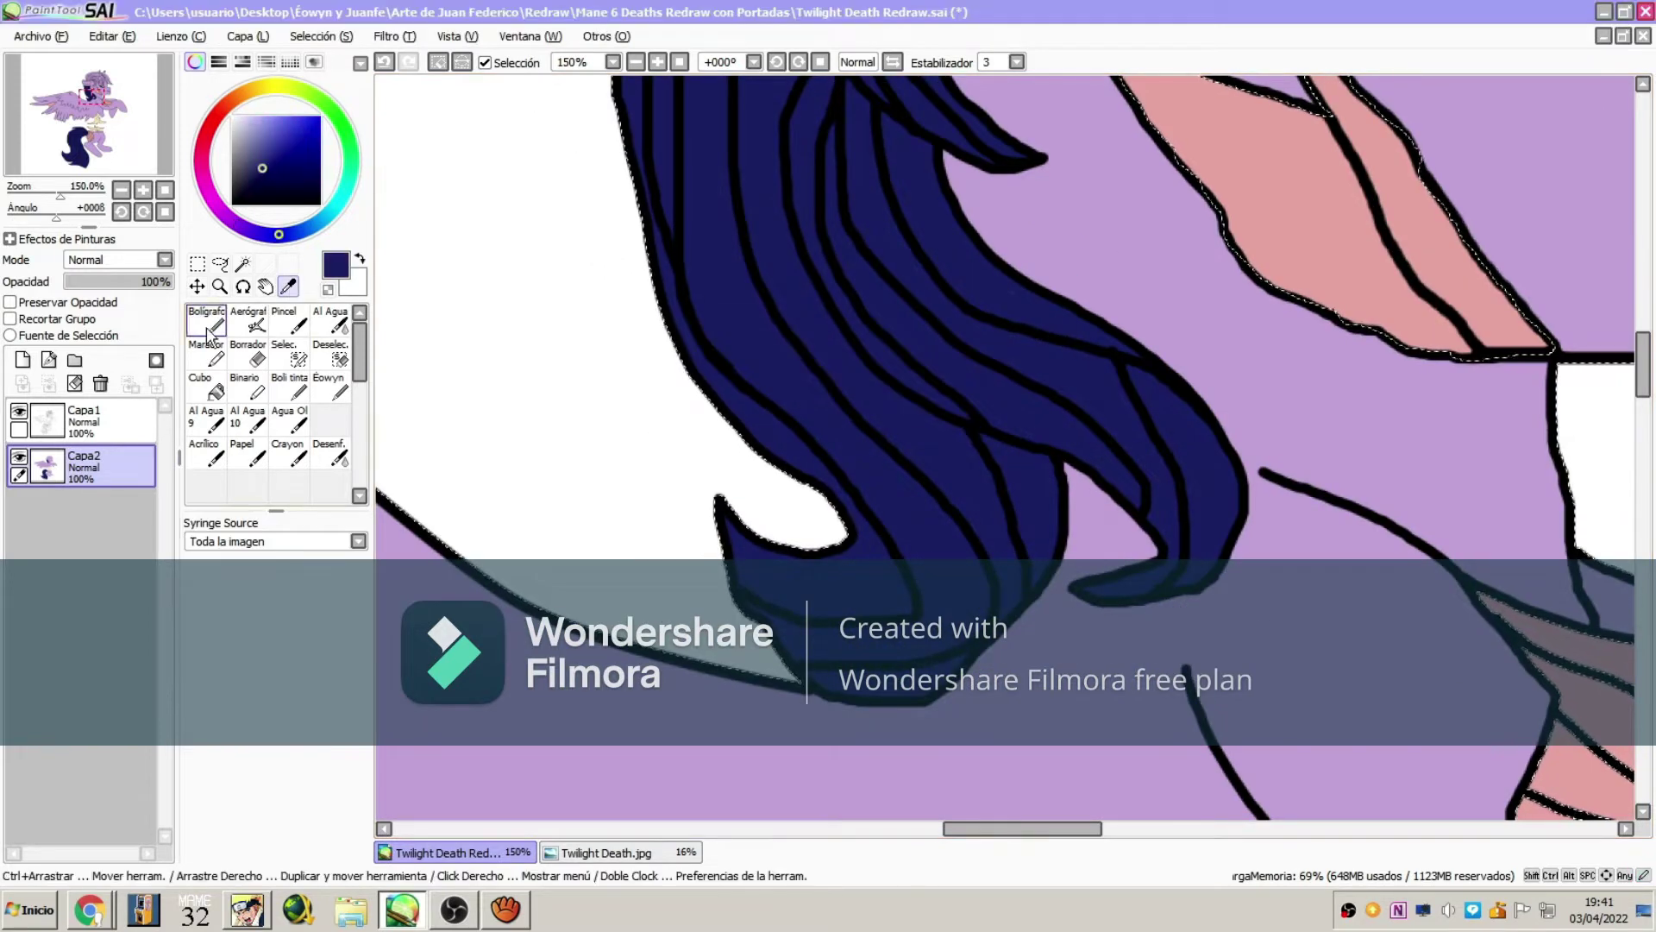
- Select the locks of the upper mane from the line art on Capa1 with the Magic Wand
scroll(579, 569, up, 10)
click(220, 286)
key(Page_Down)
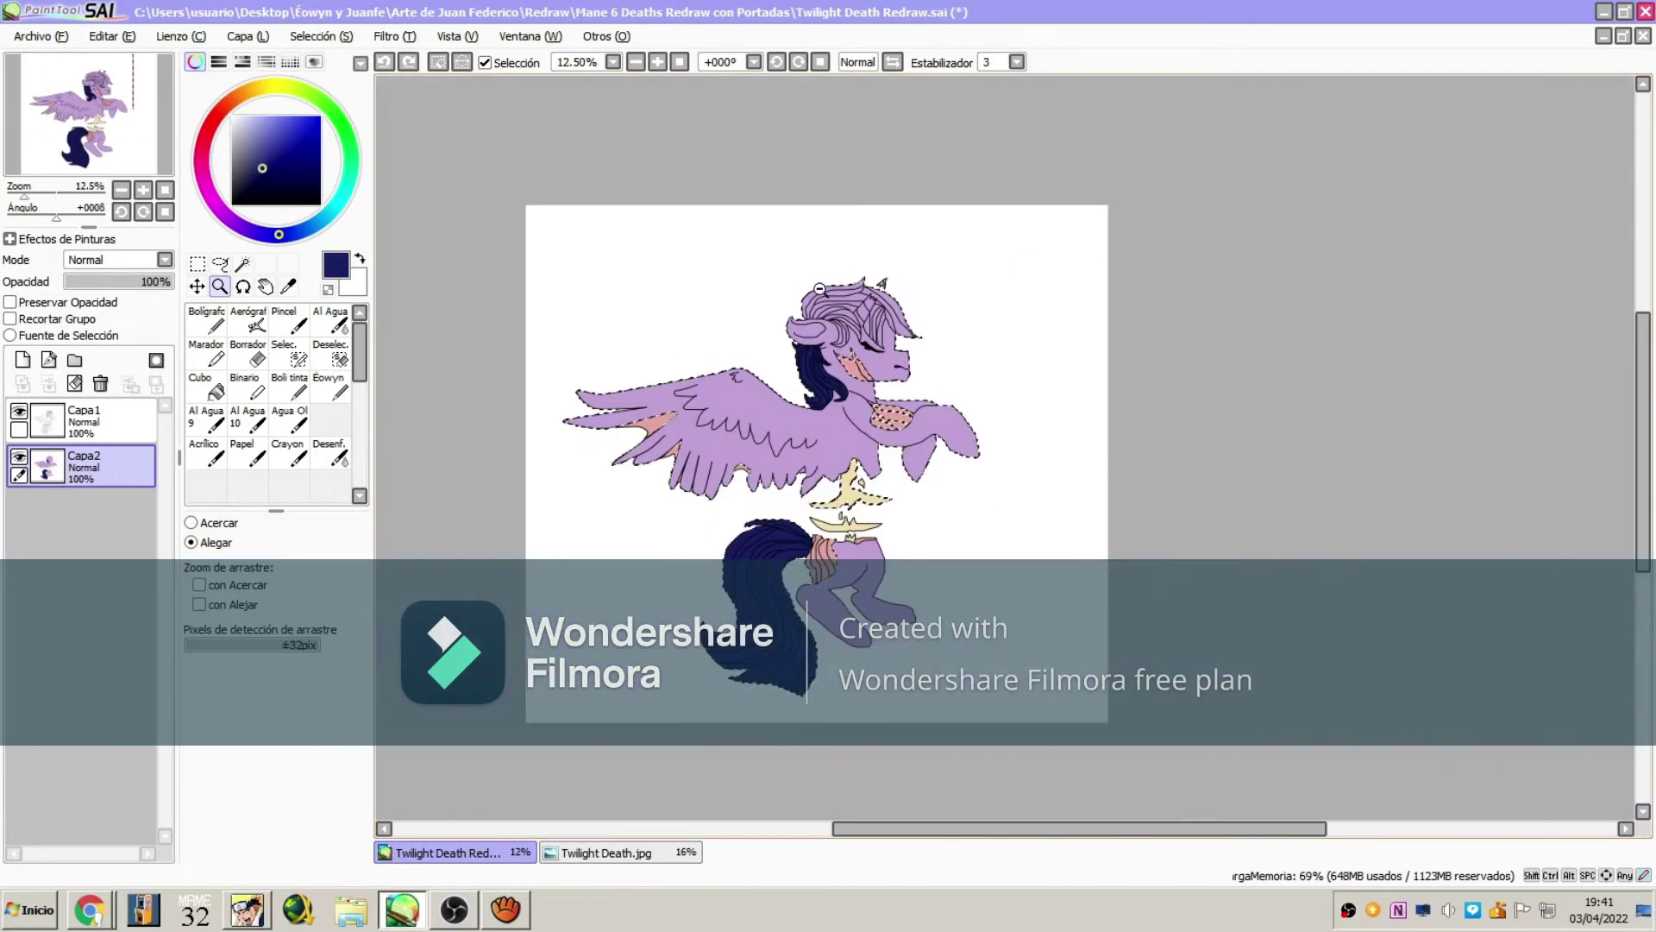
click(83, 421)
key(Page_Up)
key(w)
click(948, 297)
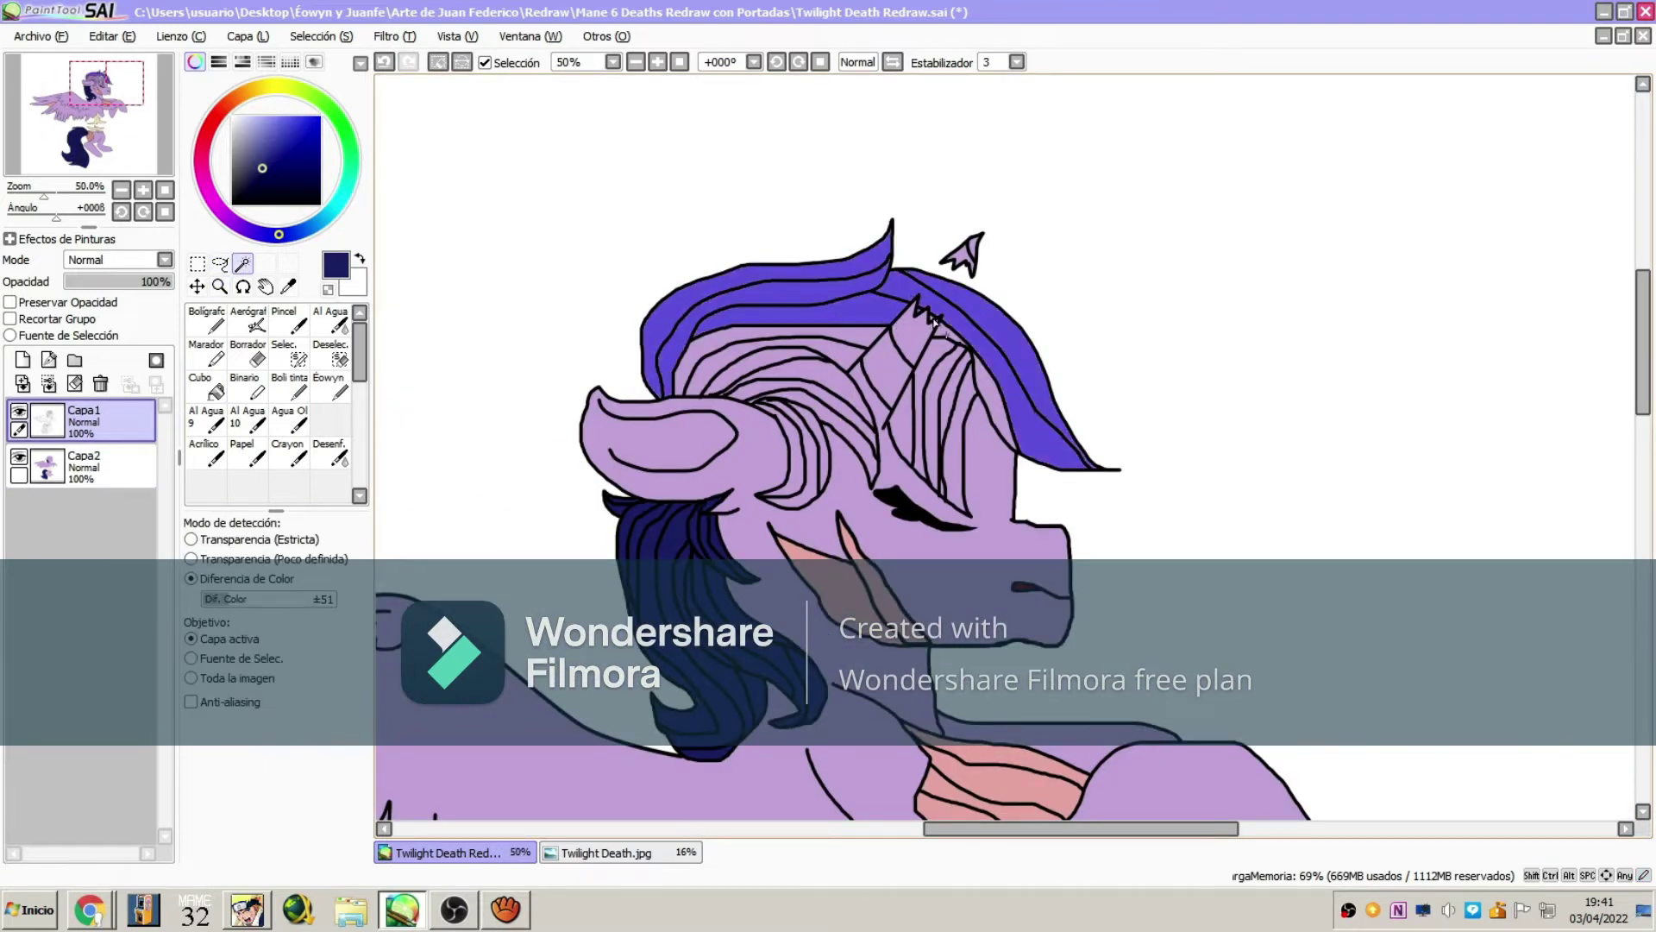
click(113, 35)
click(130, 52)
click(83, 466)
drag(137, 137, 140, 179)
- Add the remaining mane locks and the tiny gaps between their lines to the selection, using the Magic Wand and selection brush
click(83, 421)
key(Page_Up)
key(Page_Up)
key(Page_Up)
key(Page_Up)
key(Page_Up)
key(Page_Up)
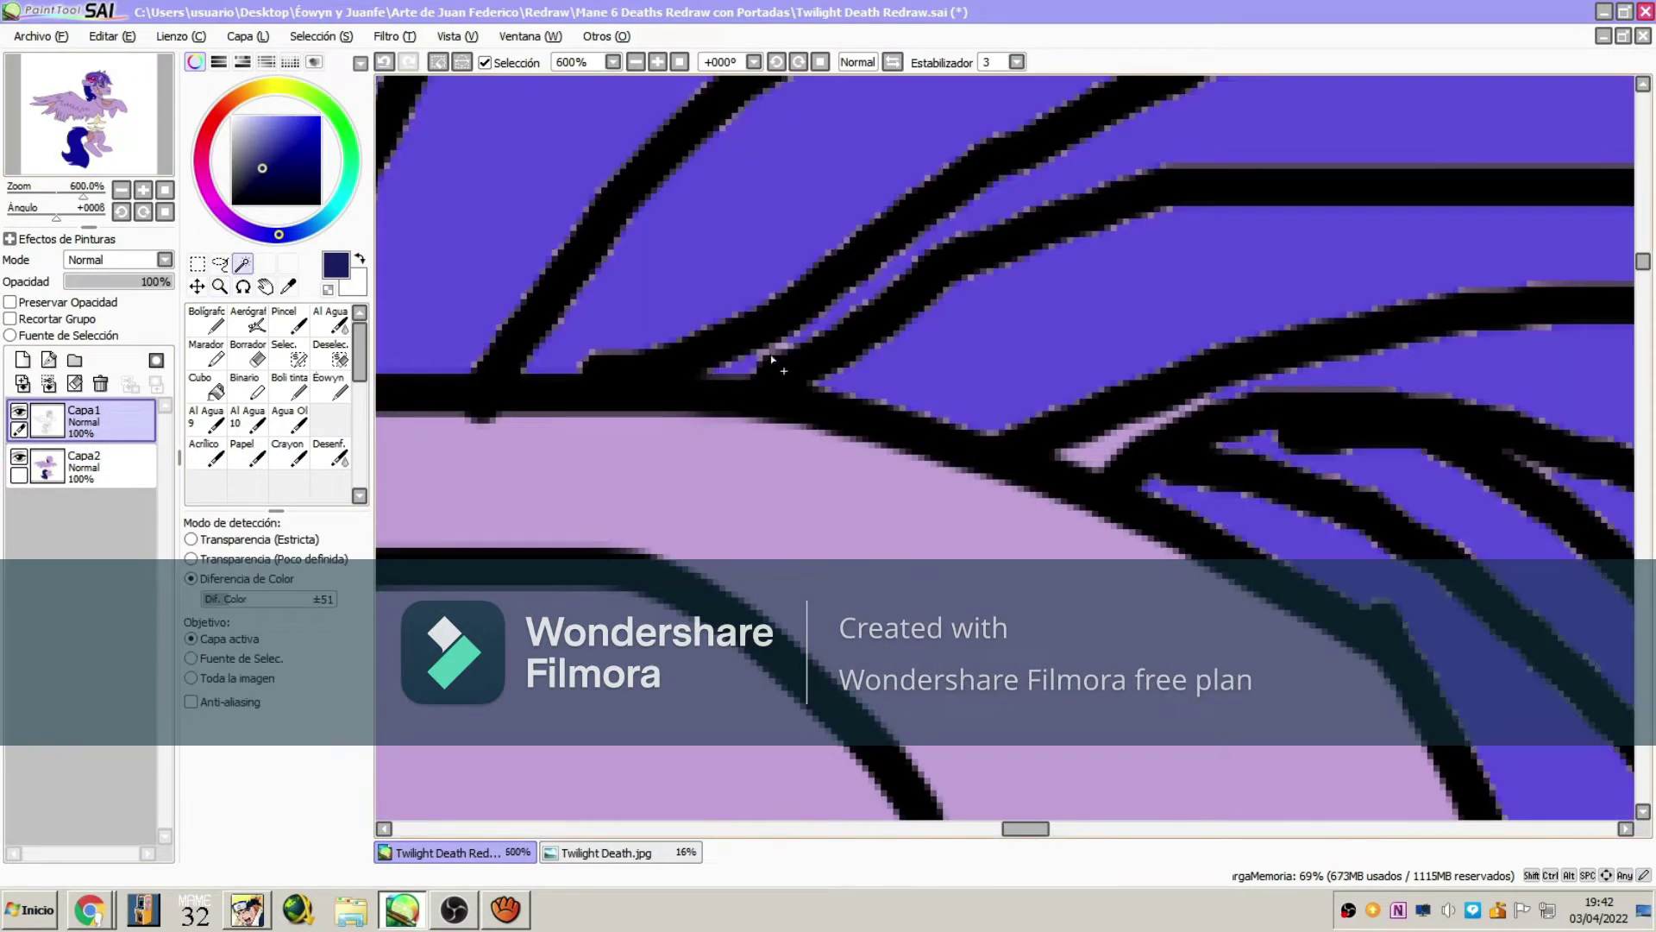
key(Page_Down)
key(Page_Down)
key(Page_Down)
key(Page_Down)
key(Page_Down)
key(Page_Down)
click(297, 353)
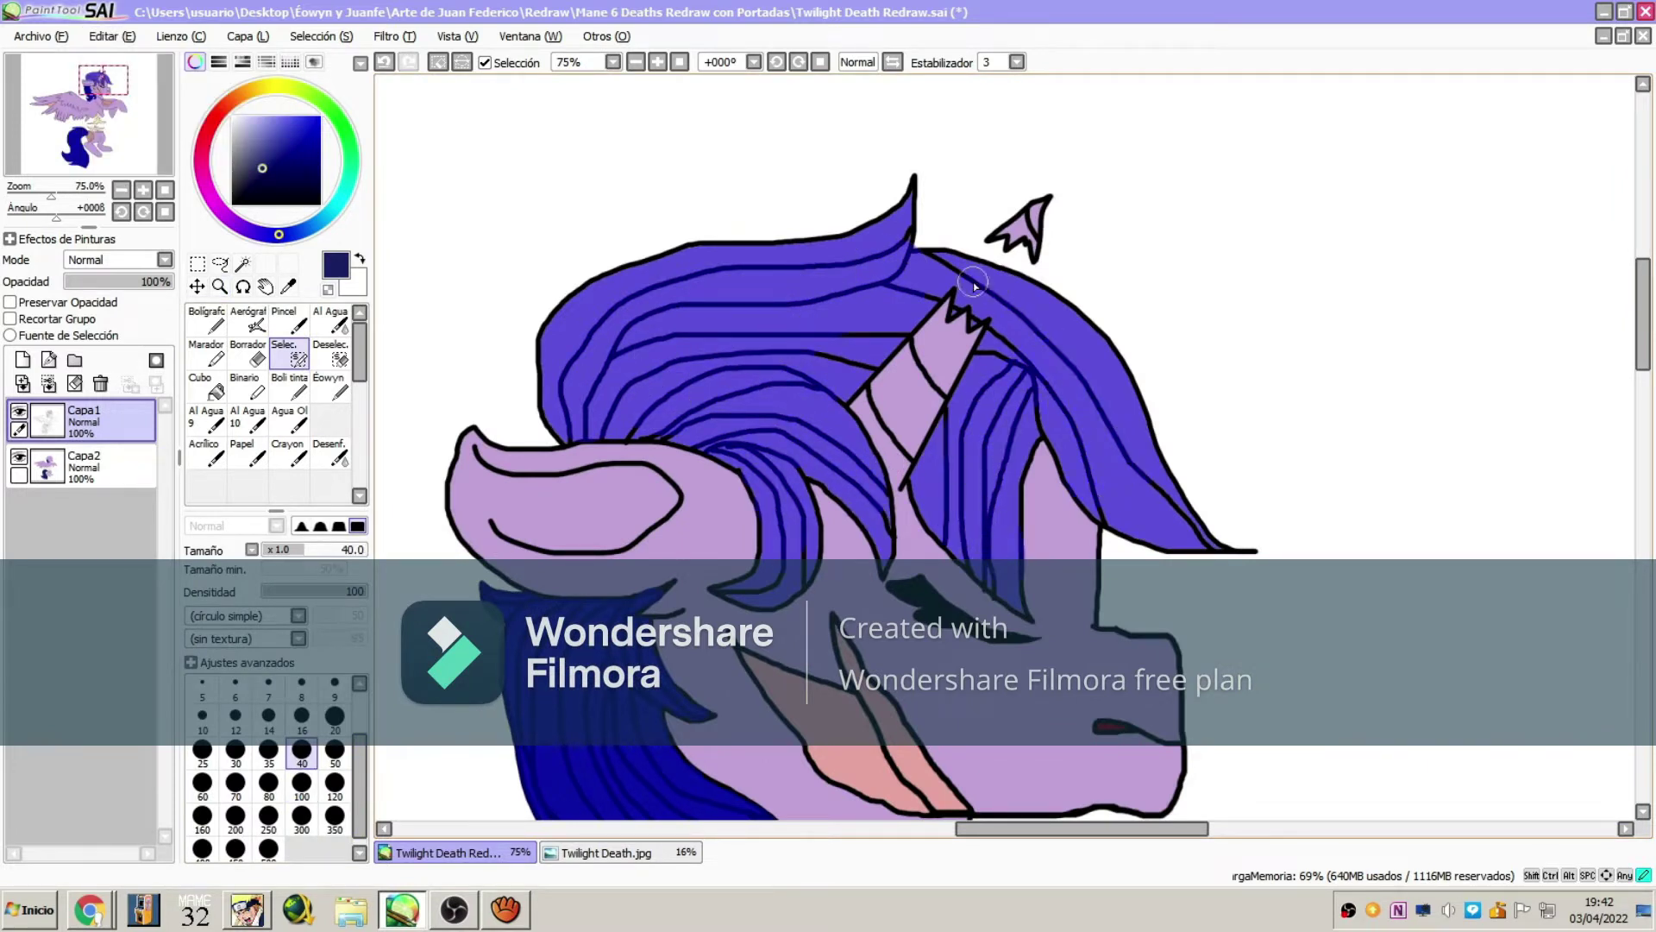
- Paint the selected mane navy on Capa2 and add purple and magenta streaks through the mane and tail
click(83, 466)
click(206, 321)
key(Page_Down)
key(Page_Down)
key(Page_Down)
key(Page_Down)
key(Page_Down)
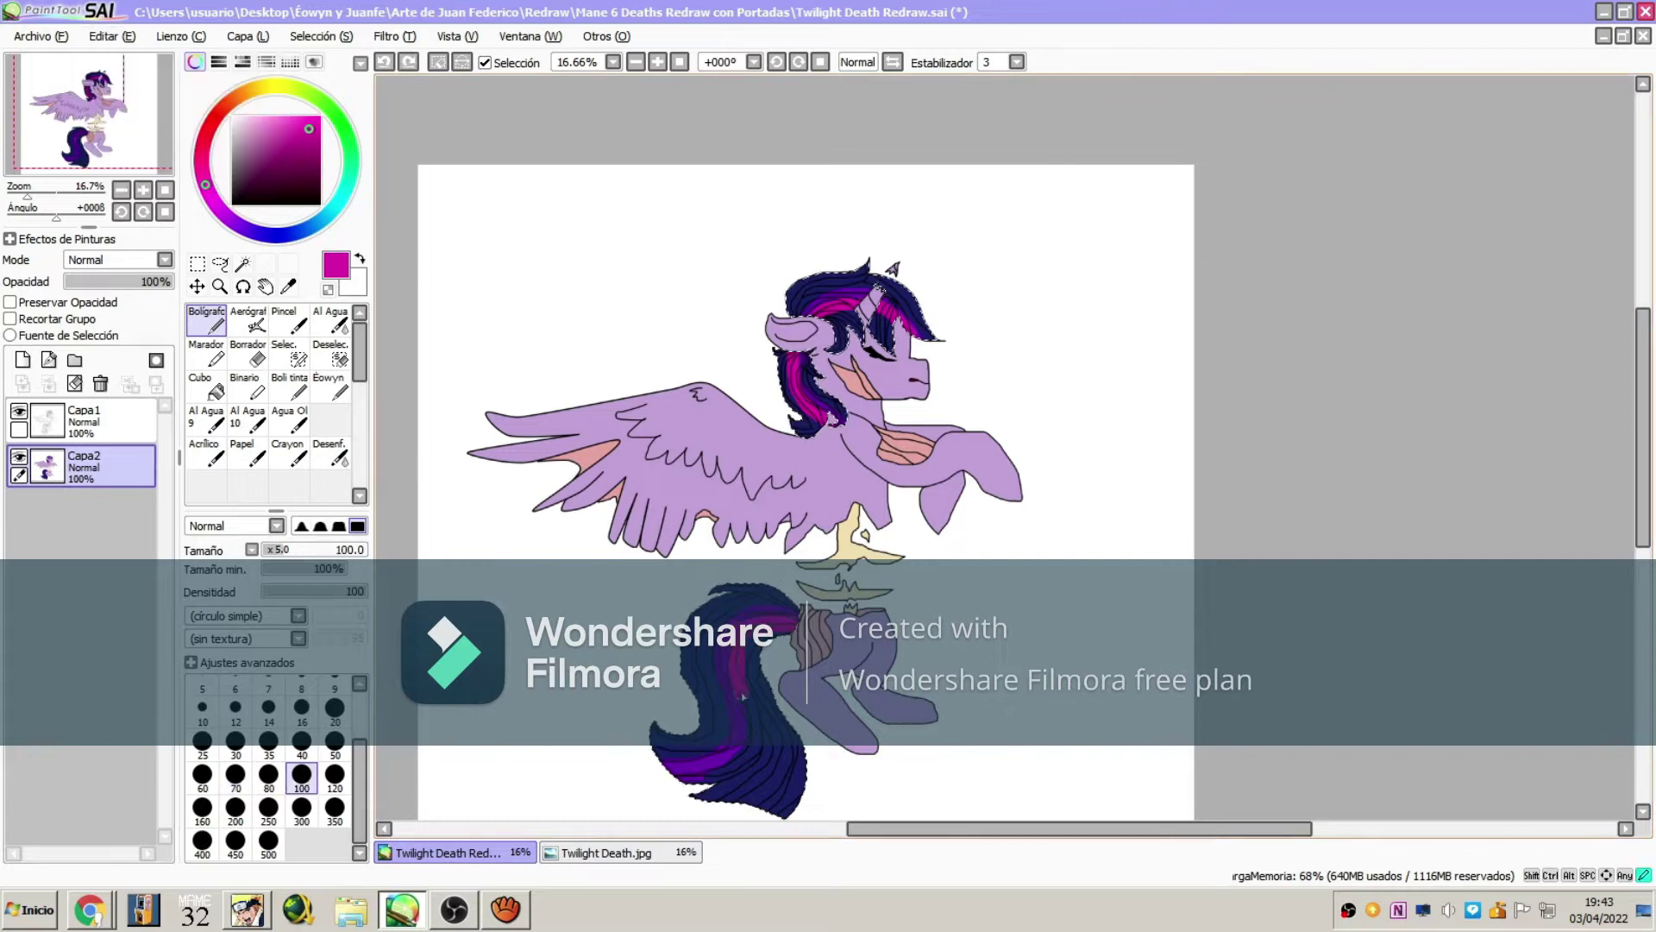
scroll(709, 791, up, 3)
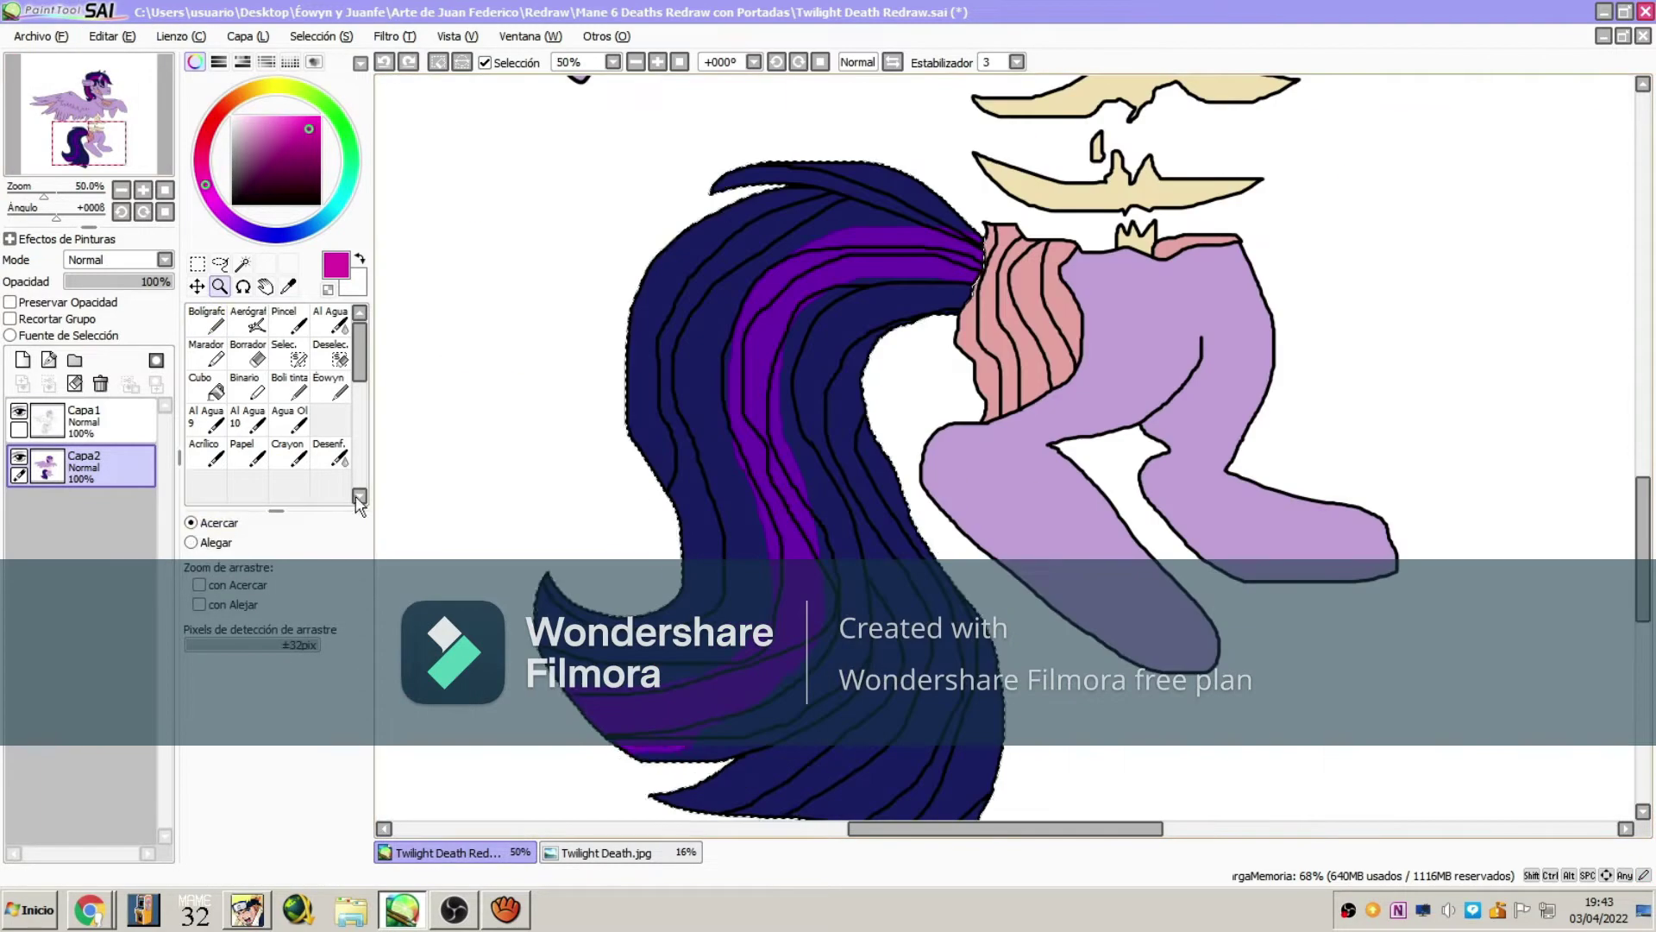
- Add a new layer above Capa2 and paint very dark navy shadows across the upper mane
click(23, 360)
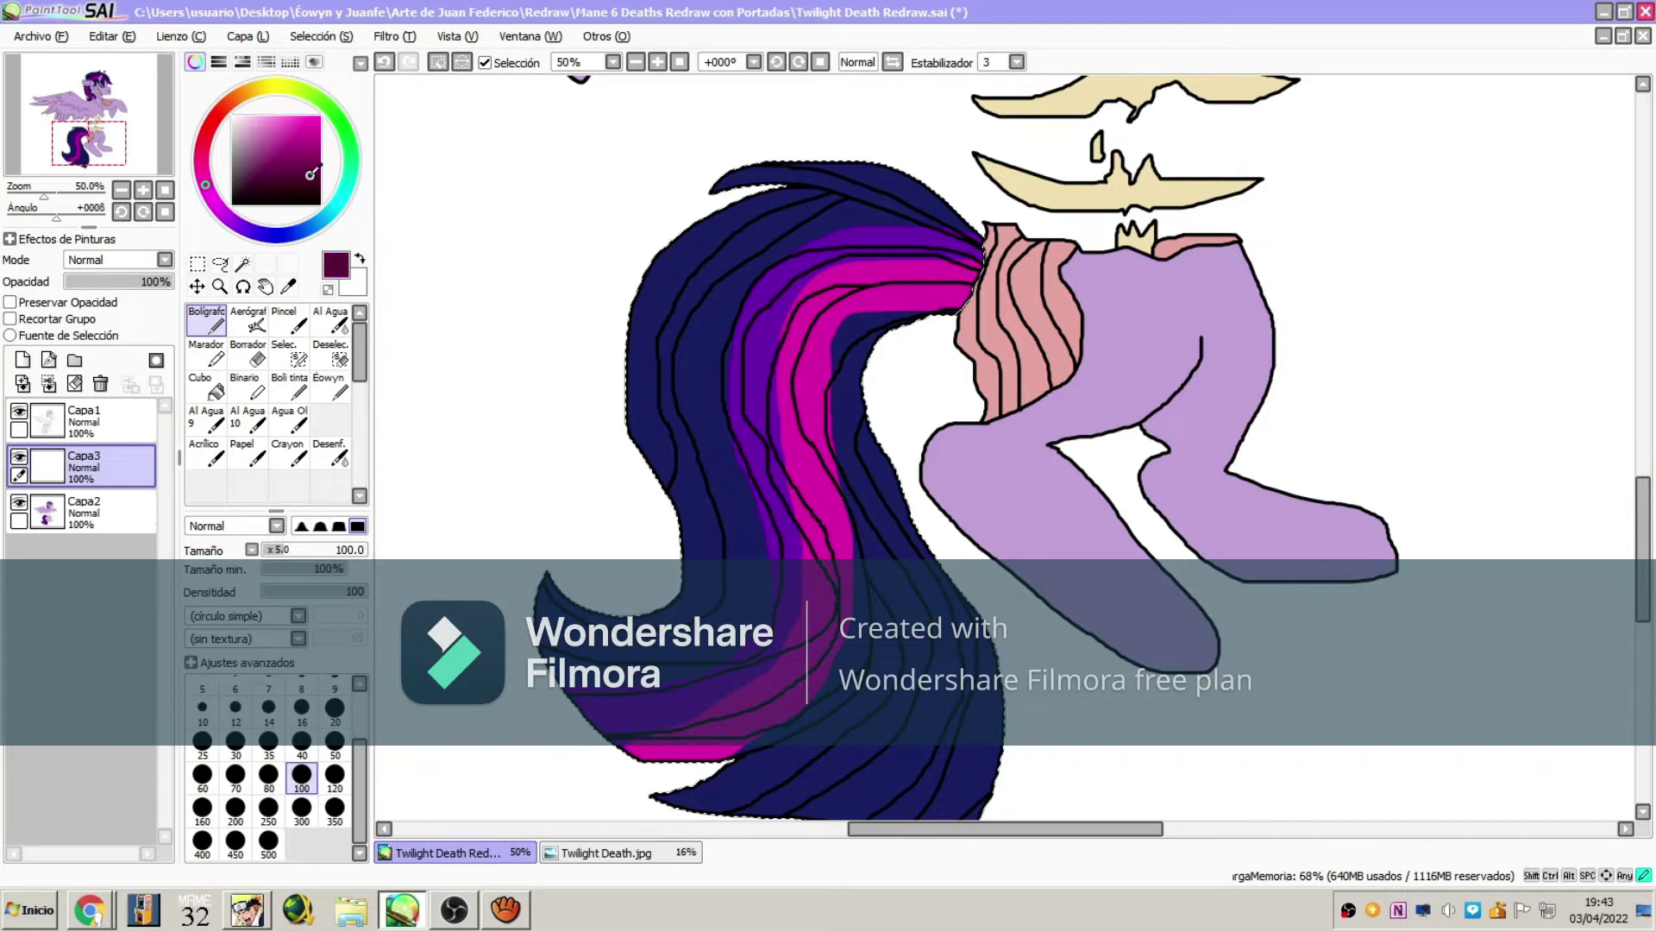
alt+click(904, 487)
click(220, 286)
click(215, 325)
mouse_move(655, 405)
mouse_down()
mouse_move(759, 470)
mouse_move(992, 388)
mouse_up()
drag(991, 483, 932, 604)
- Soften the mane's shadow edges with the blur brush (Desenf.) at size 80
click(330, 452)
drag(591, 443, 774, 545)
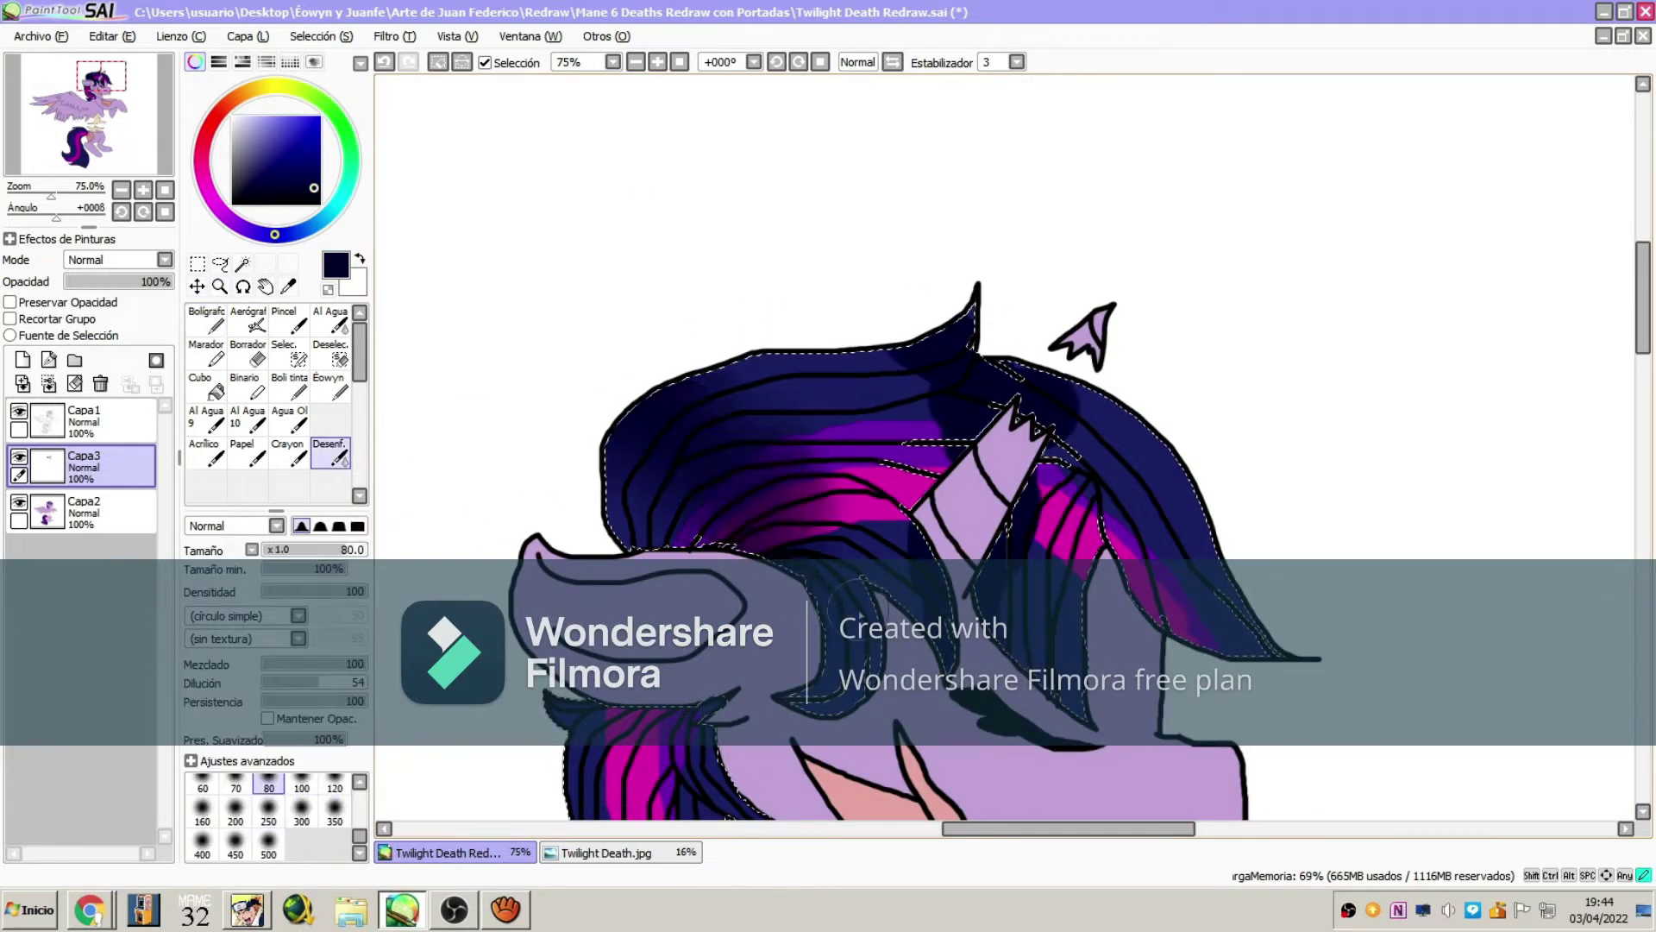
scroll(1020, 703, down, 5)
mouse_move(621, 285)
mouse_down()
mouse_move(733, 535)
mouse_move(828, 535)
mouse_up()
drag(682, 414, 802, 526)
- Paint very dark navy shadows across the tail on Capa3 with the size 100 pen and soften their edges with the blur brush at size 80
click(207, 319)
scroll(862, 431, down, 5)
drag(828, 156, 1122, 414)
scroll(863, 431, down, 3)
drag(707, 215, 948, 466)
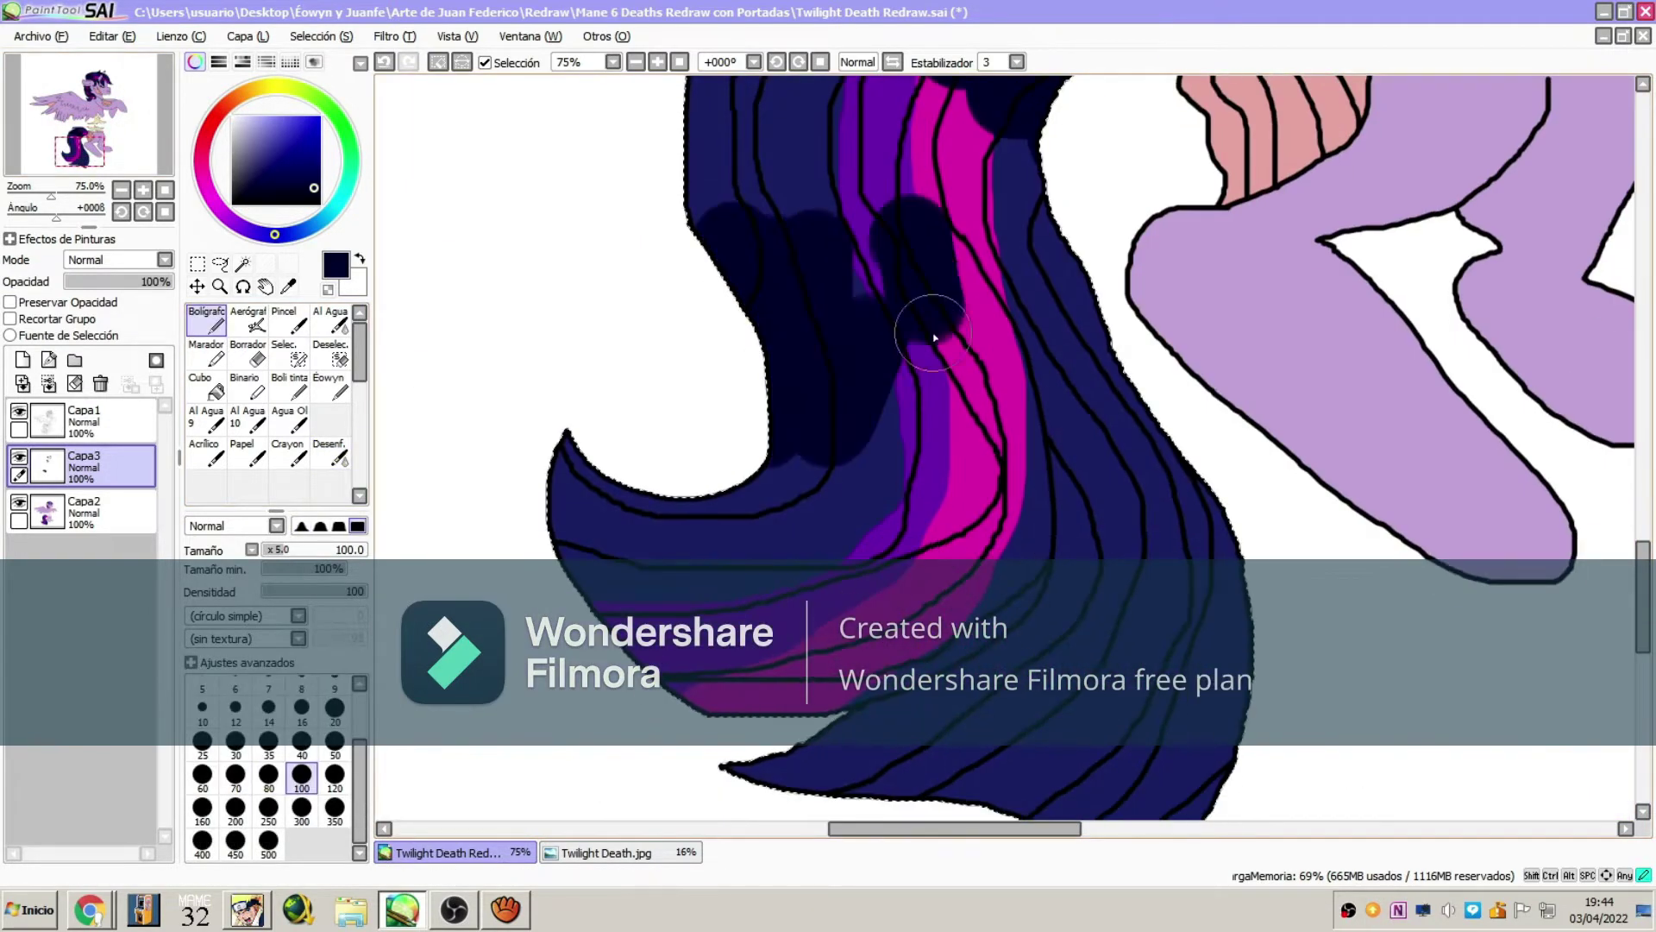
drag(905, 250, 1113, 432)
drag(682, 500, 948, 665)
click(330, 451)
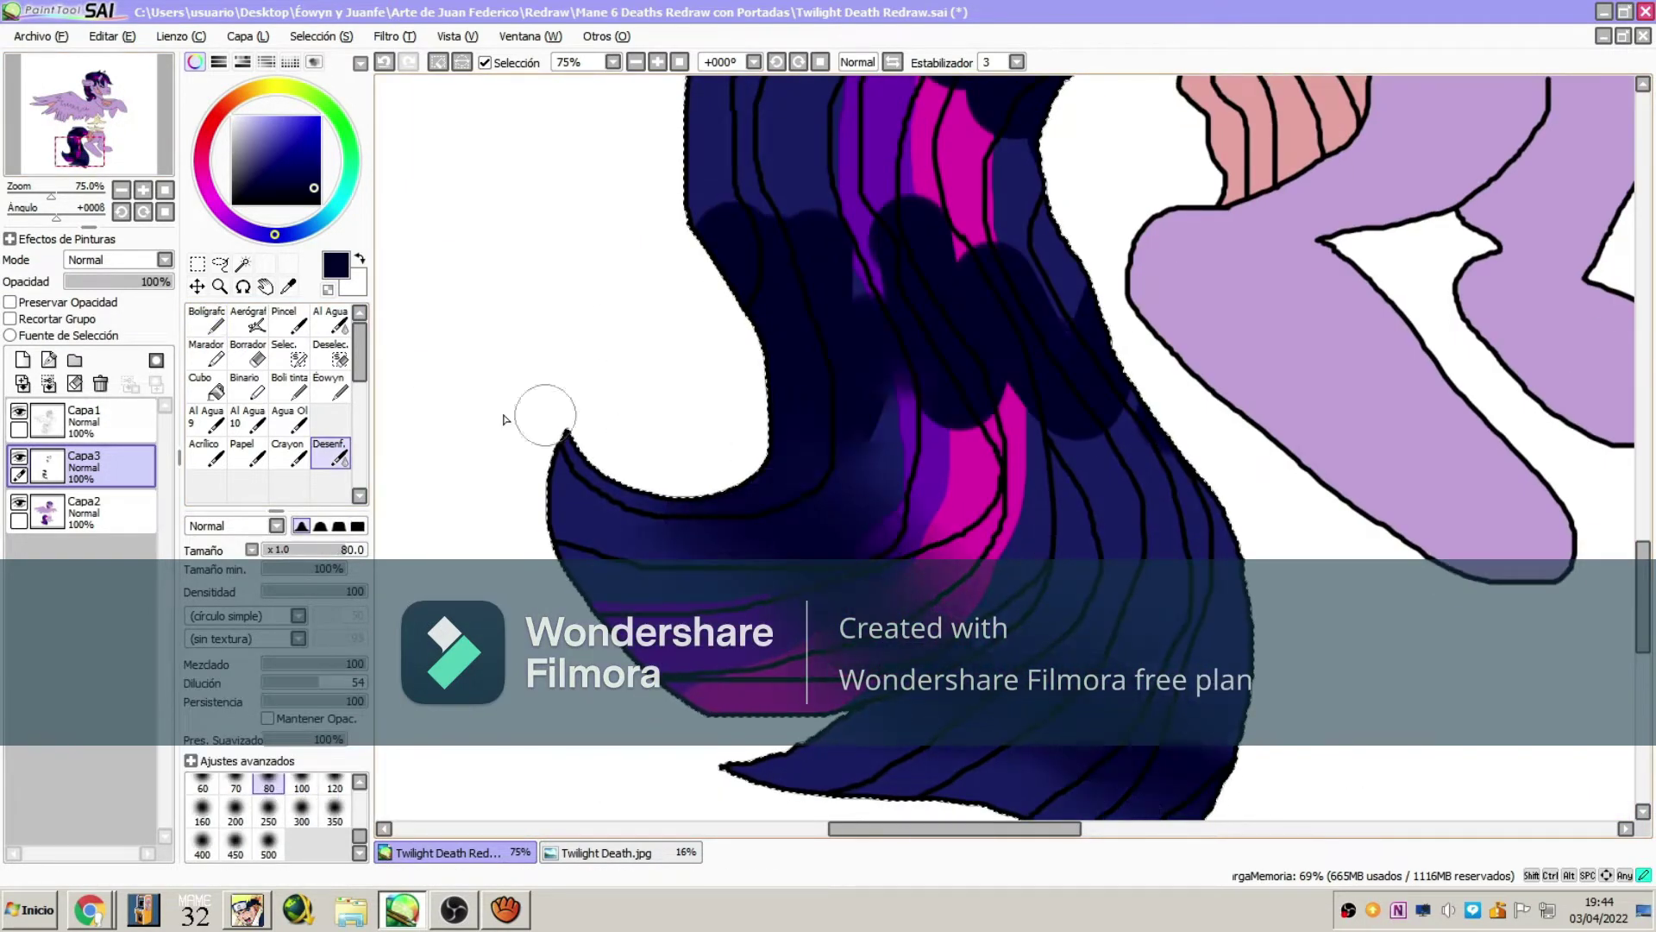
- Undo the wide pale highlight on Capa4, paint narrower size 40 pale lavender bands across the lower mane and tail, and blur them
scroll(1263, 251, up, 6)
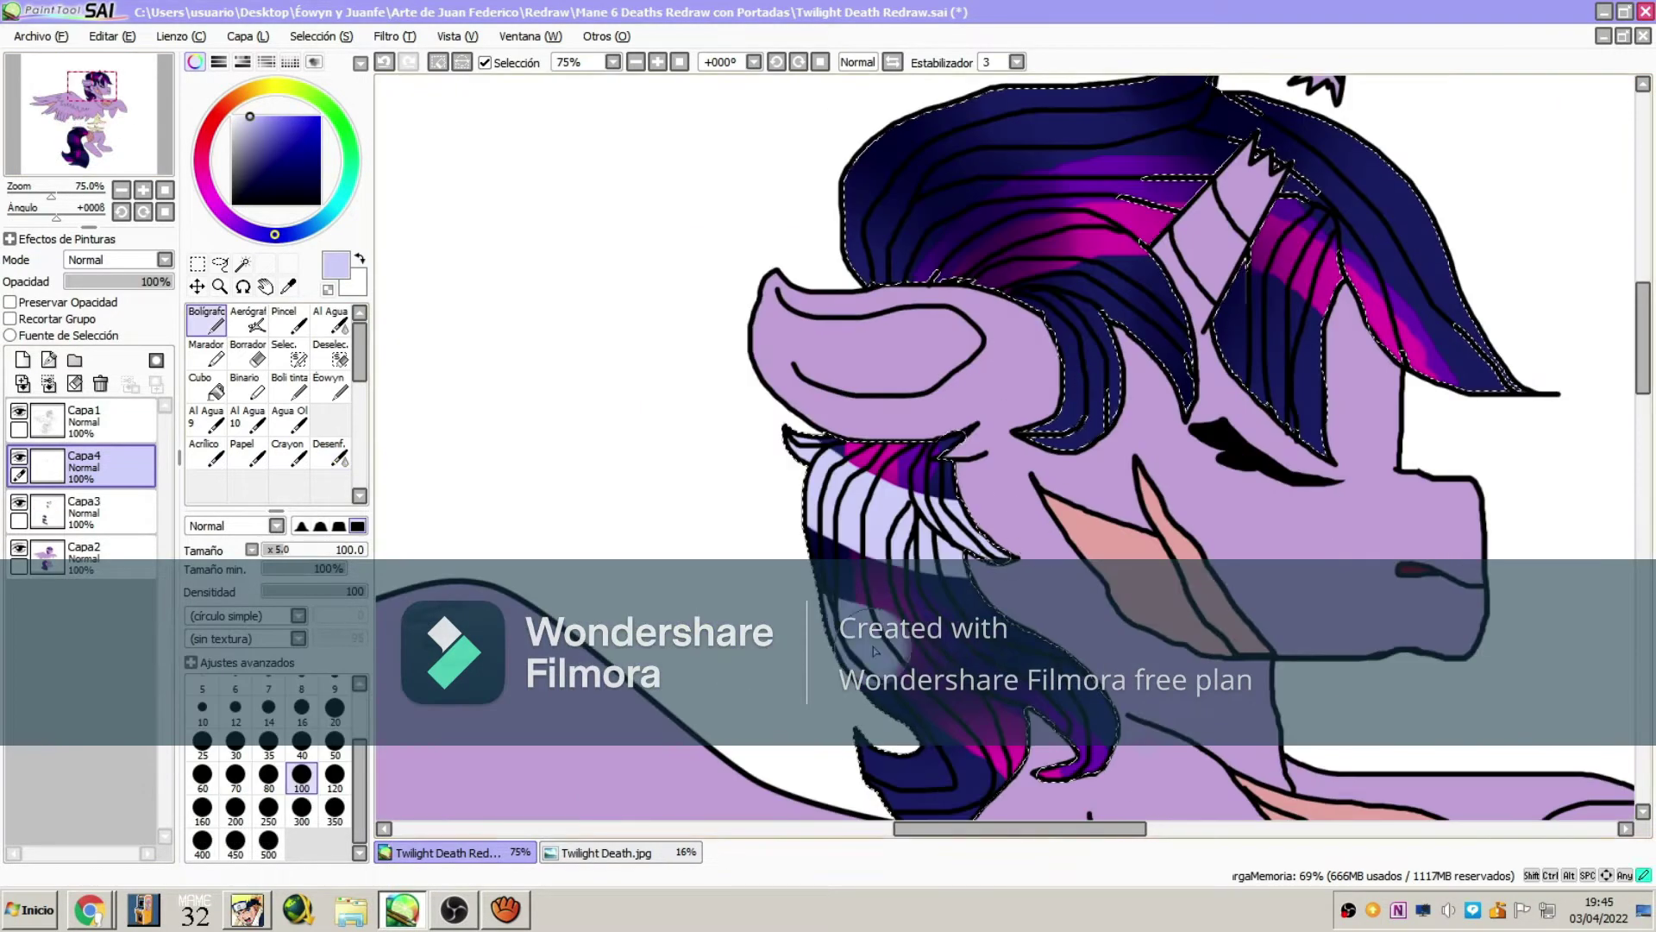
click(112, 36)
click(130, 55)
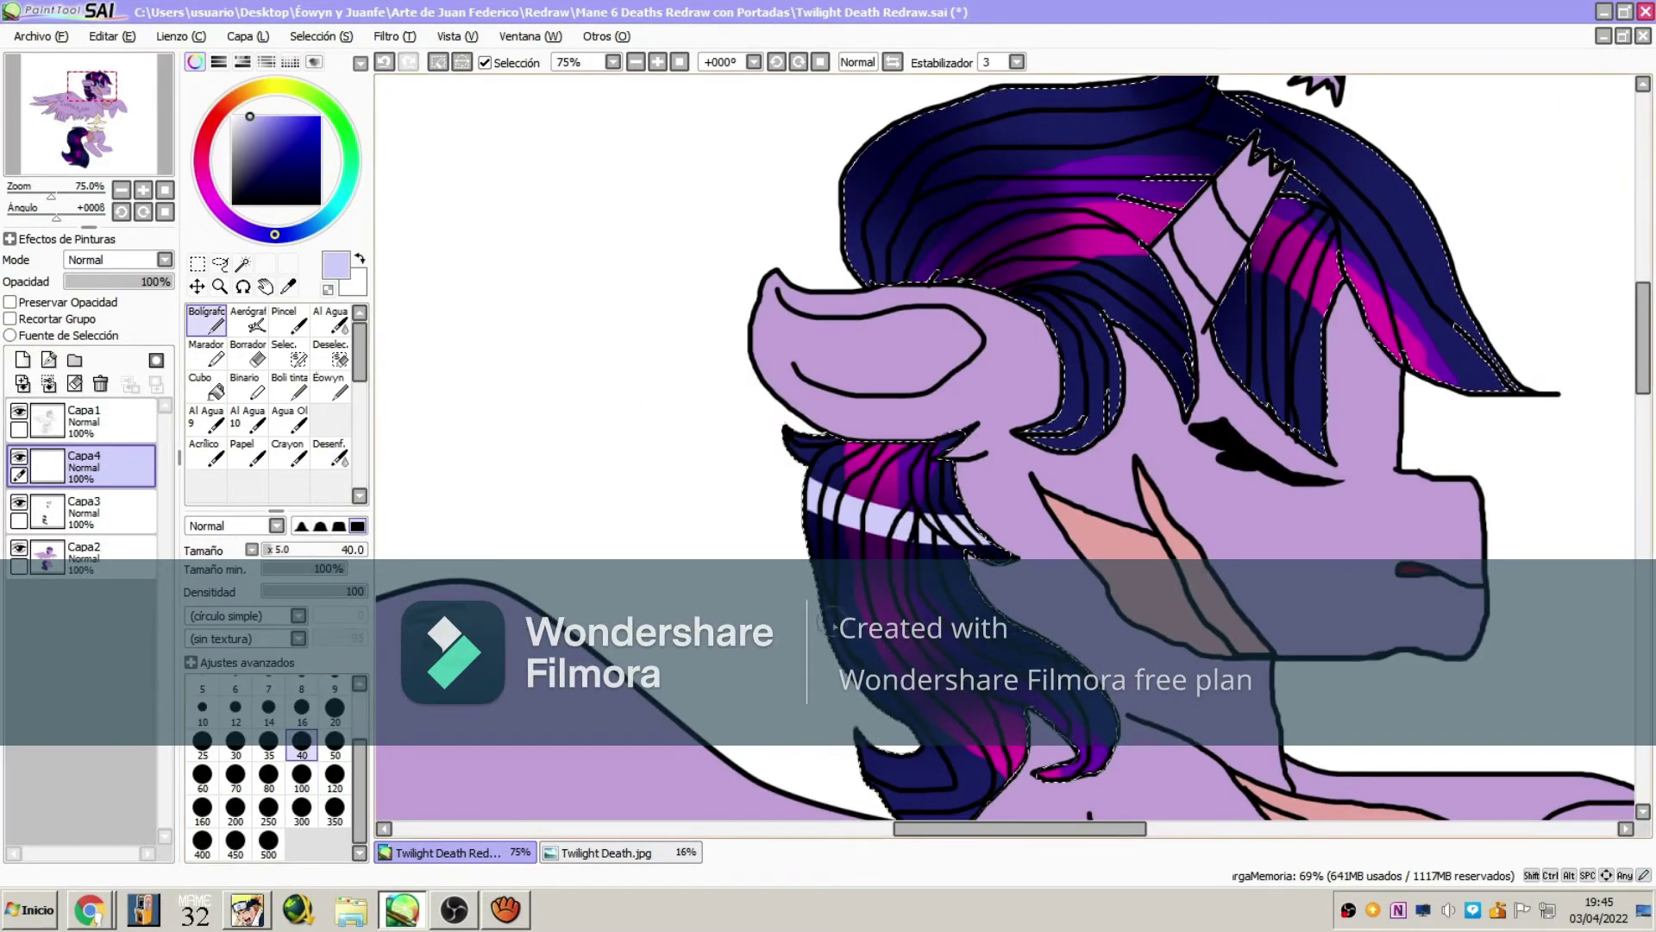
click(331, 451)
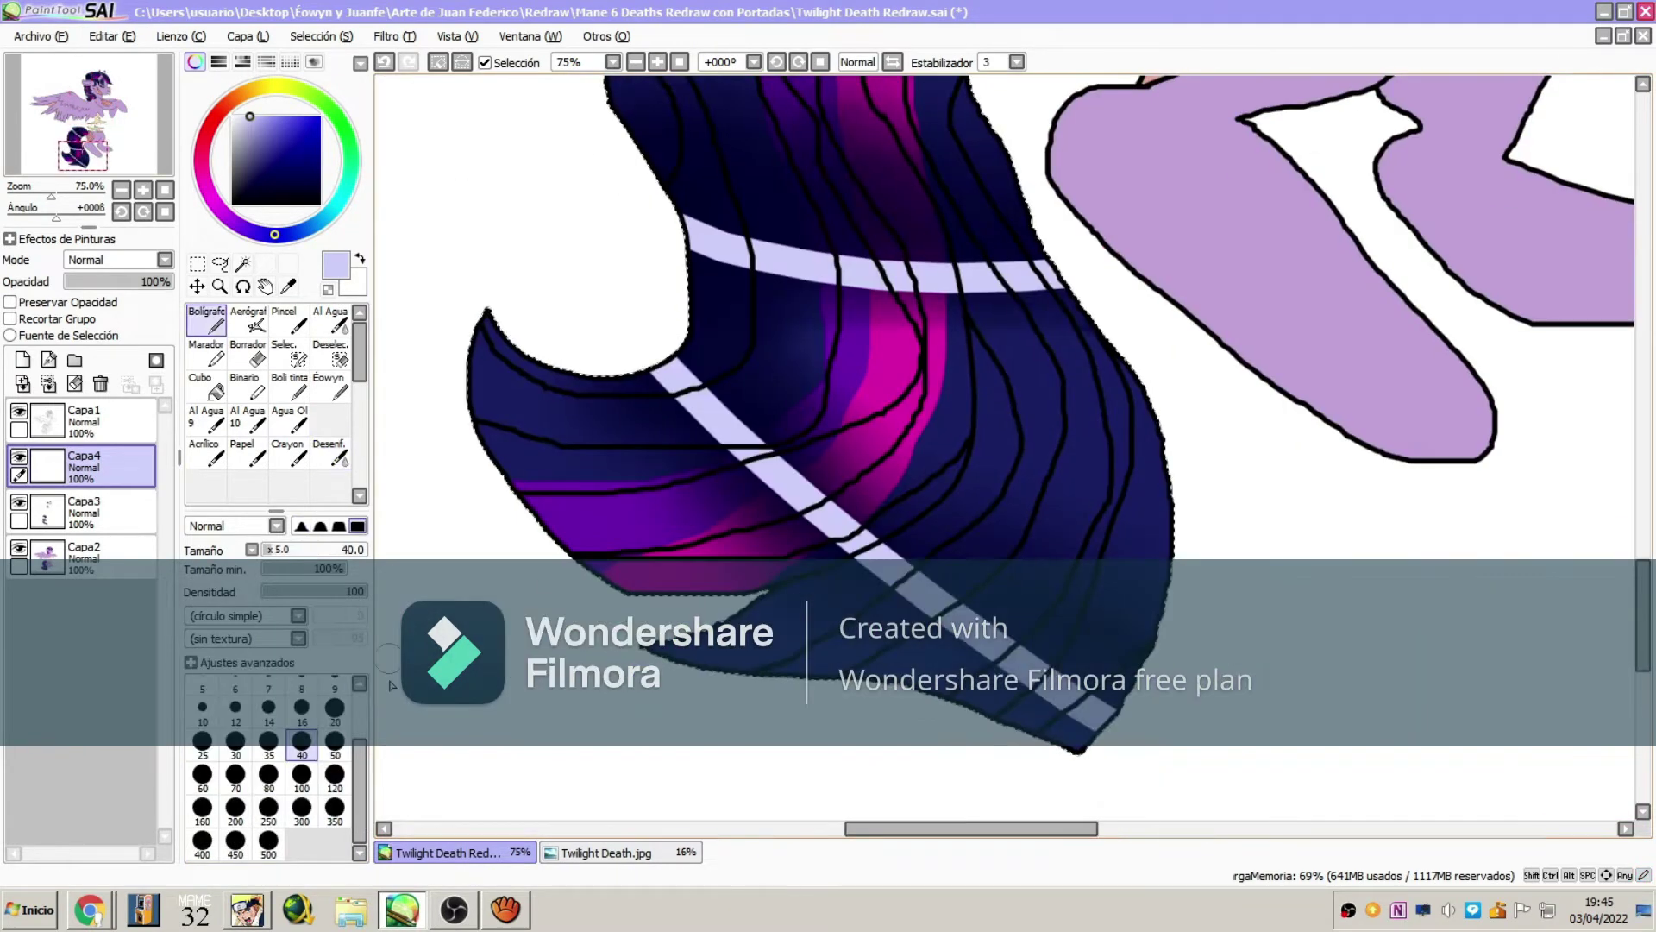
scroll(973, 304, up, 5)
- Add a new layer, fill it with green as the background, and place it beneath all the artwork layers
click(220, 285)
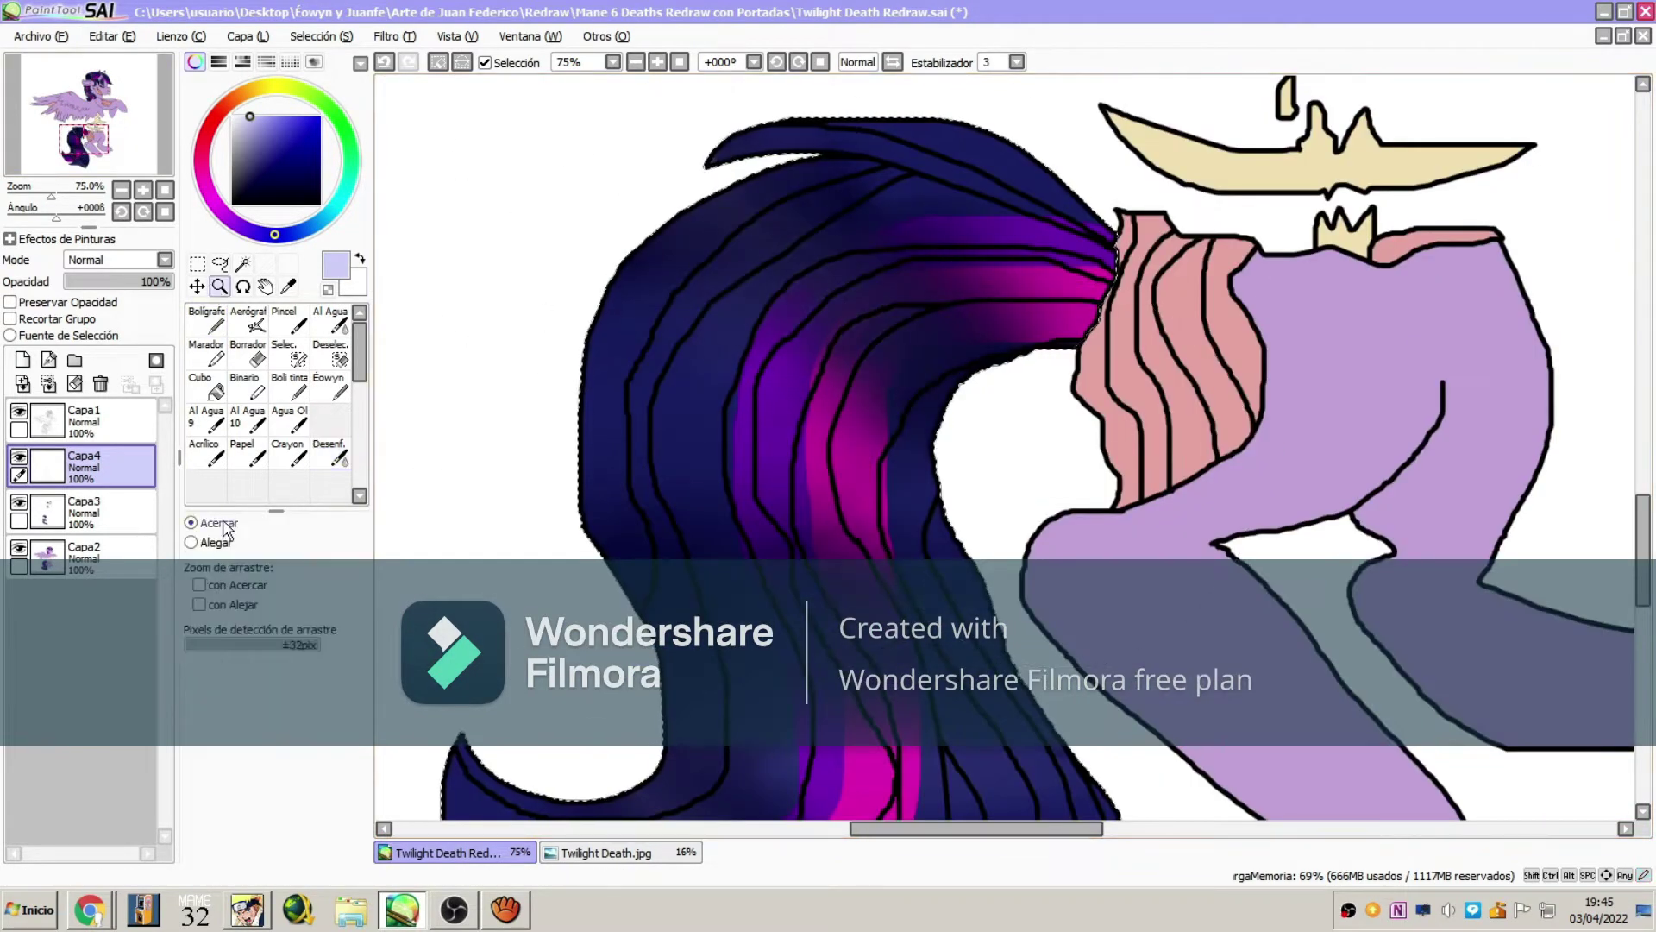
key(ctrl+minus)
key(ctrl+minus)
key(ctrl+minus)
key(ctrl+minus)
key(ctrl+minus)
key(ctrl+minus)
click(207, 387)
click(23, 360)
click(345, 131)
click(319, 182)
click(862, 172)
drag(949, 345, 975, 413)
- Airbrush soft spots on new layers and enlarge them into a dark red glow at the canvas's lower-left and a cream glow at its upper-right
click(248, 321)
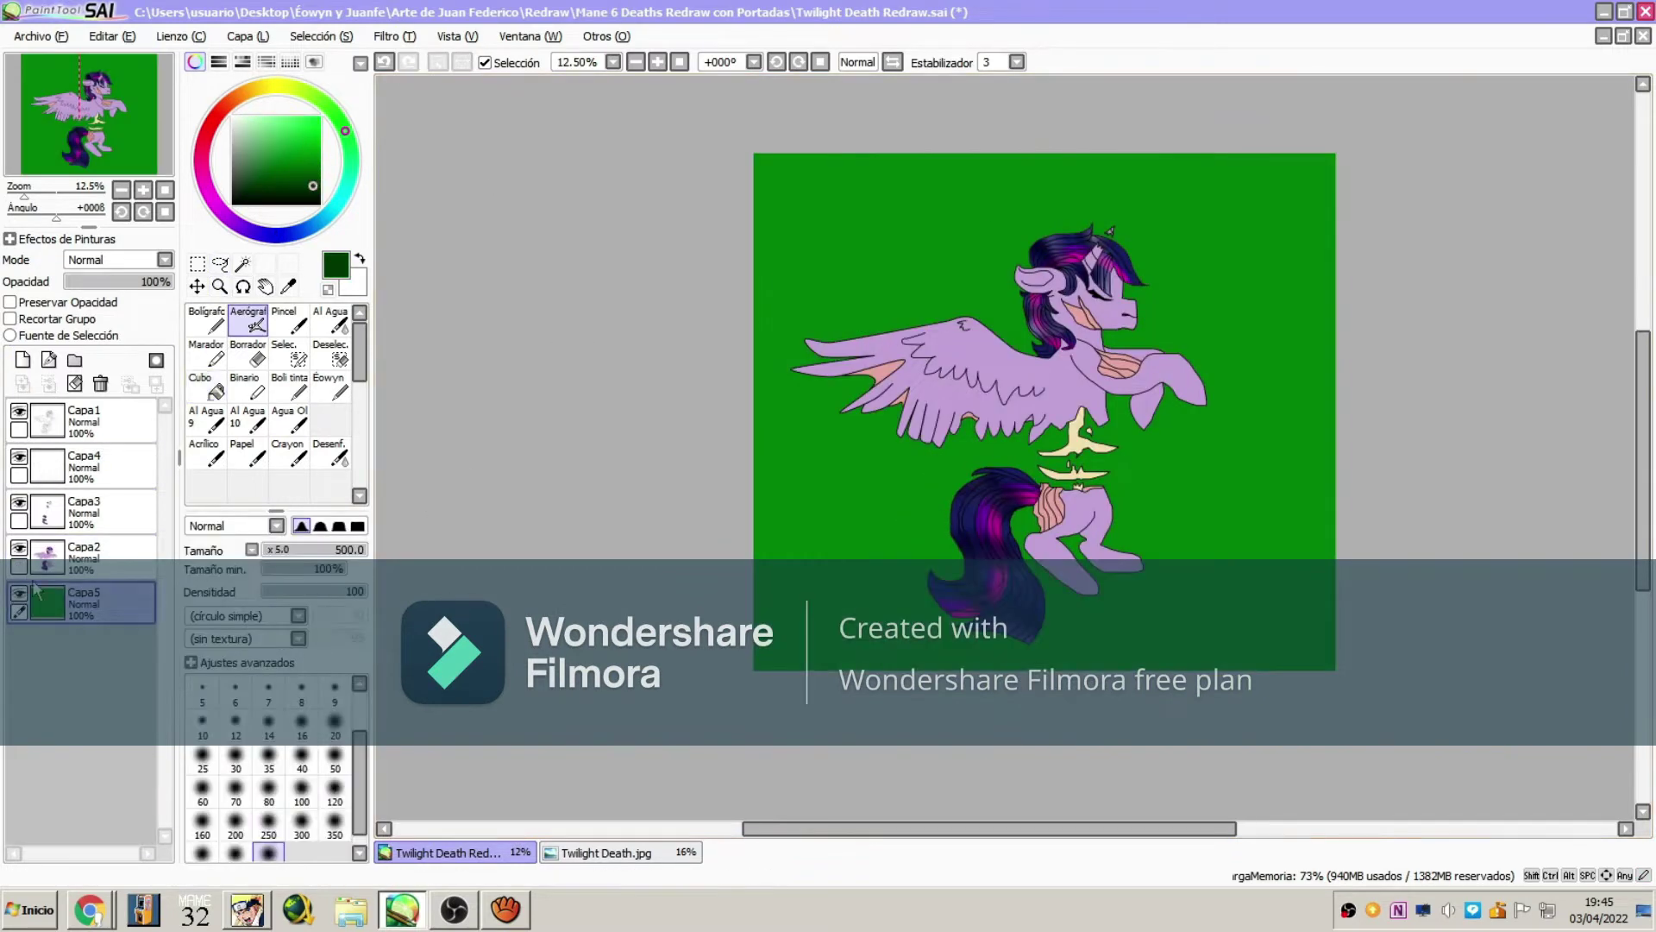
click(23, 359)
click(245, 98)
key(ctrl+t)
drag(916, 510, 1452, 897)
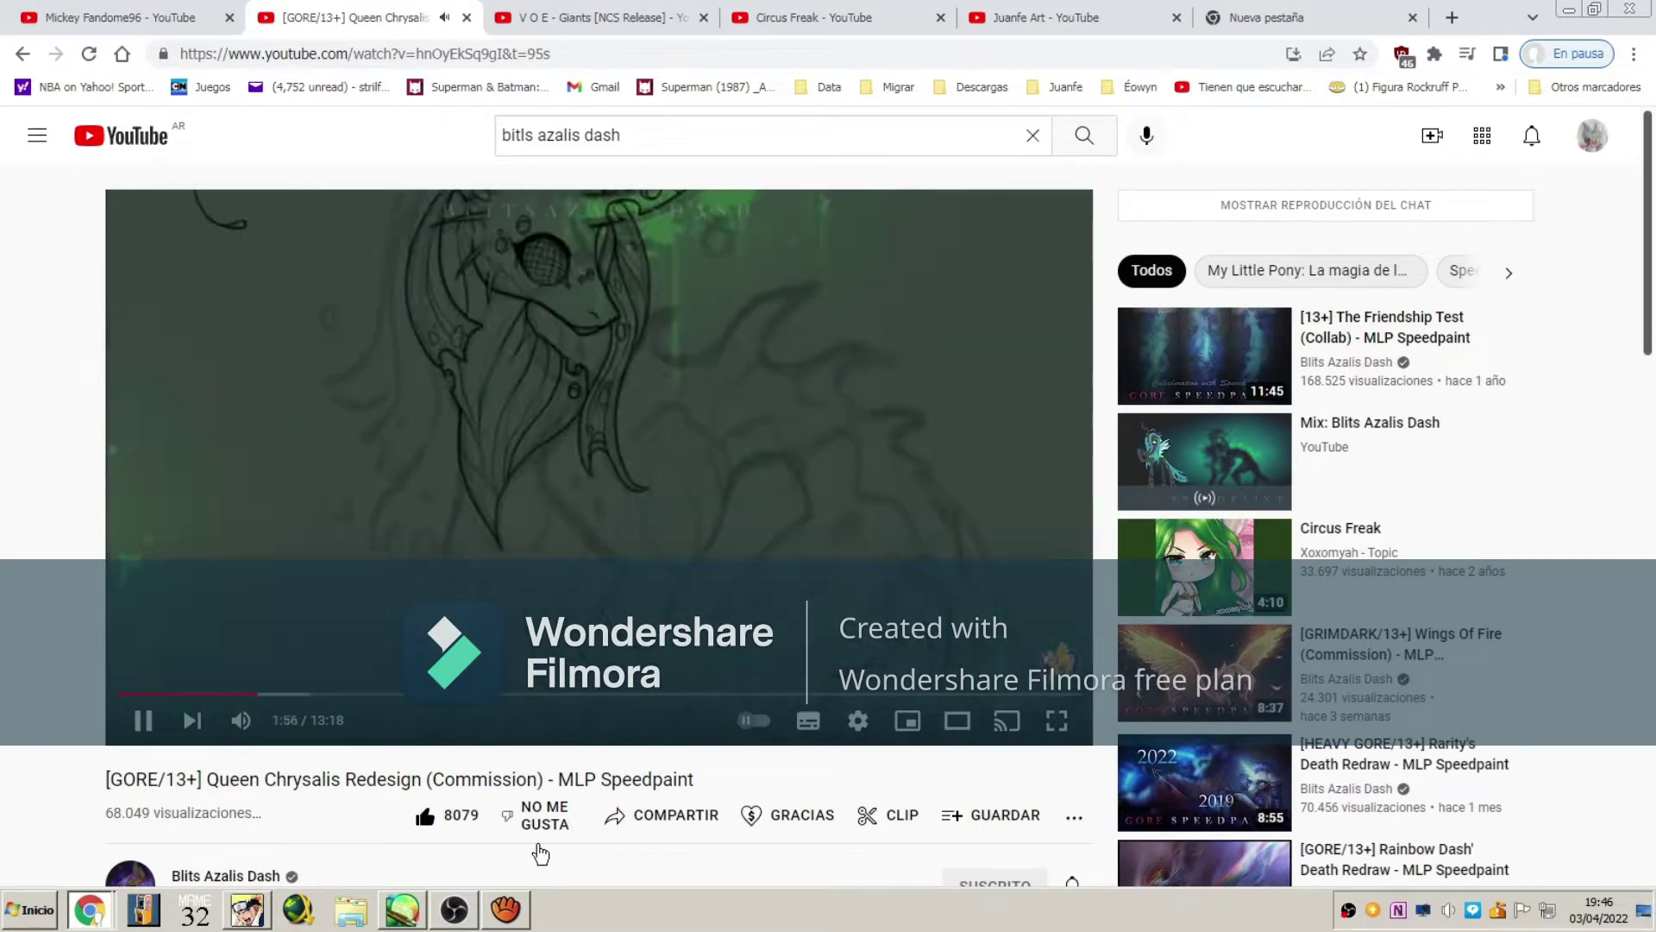
click(91, 910)
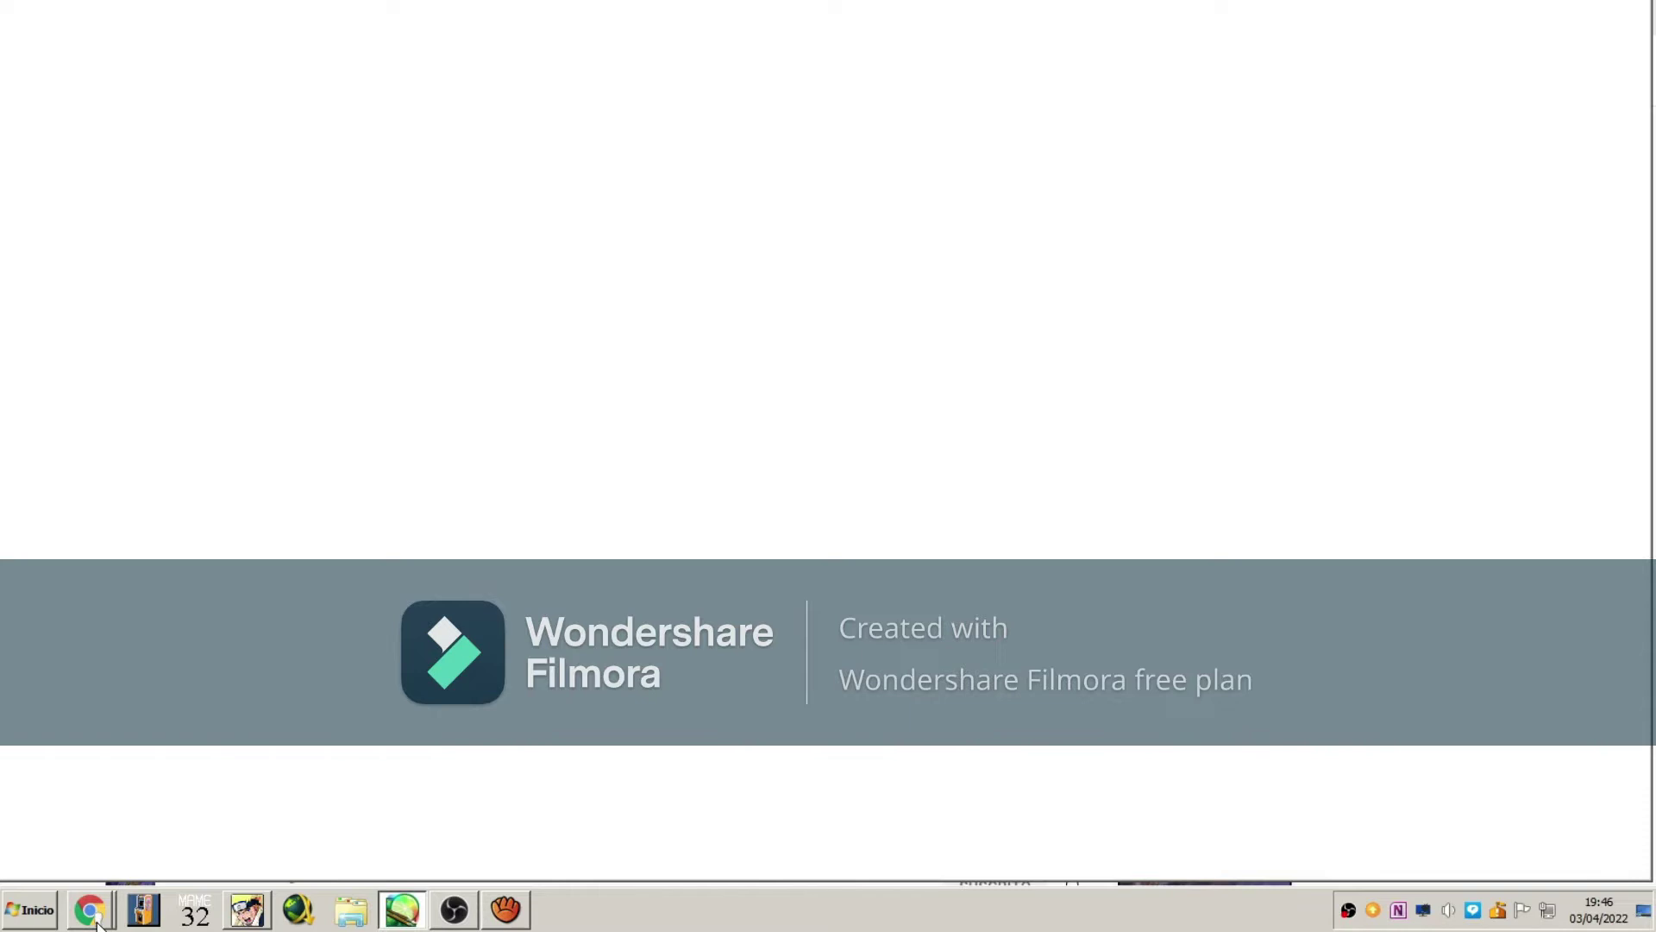
click(91, 910)
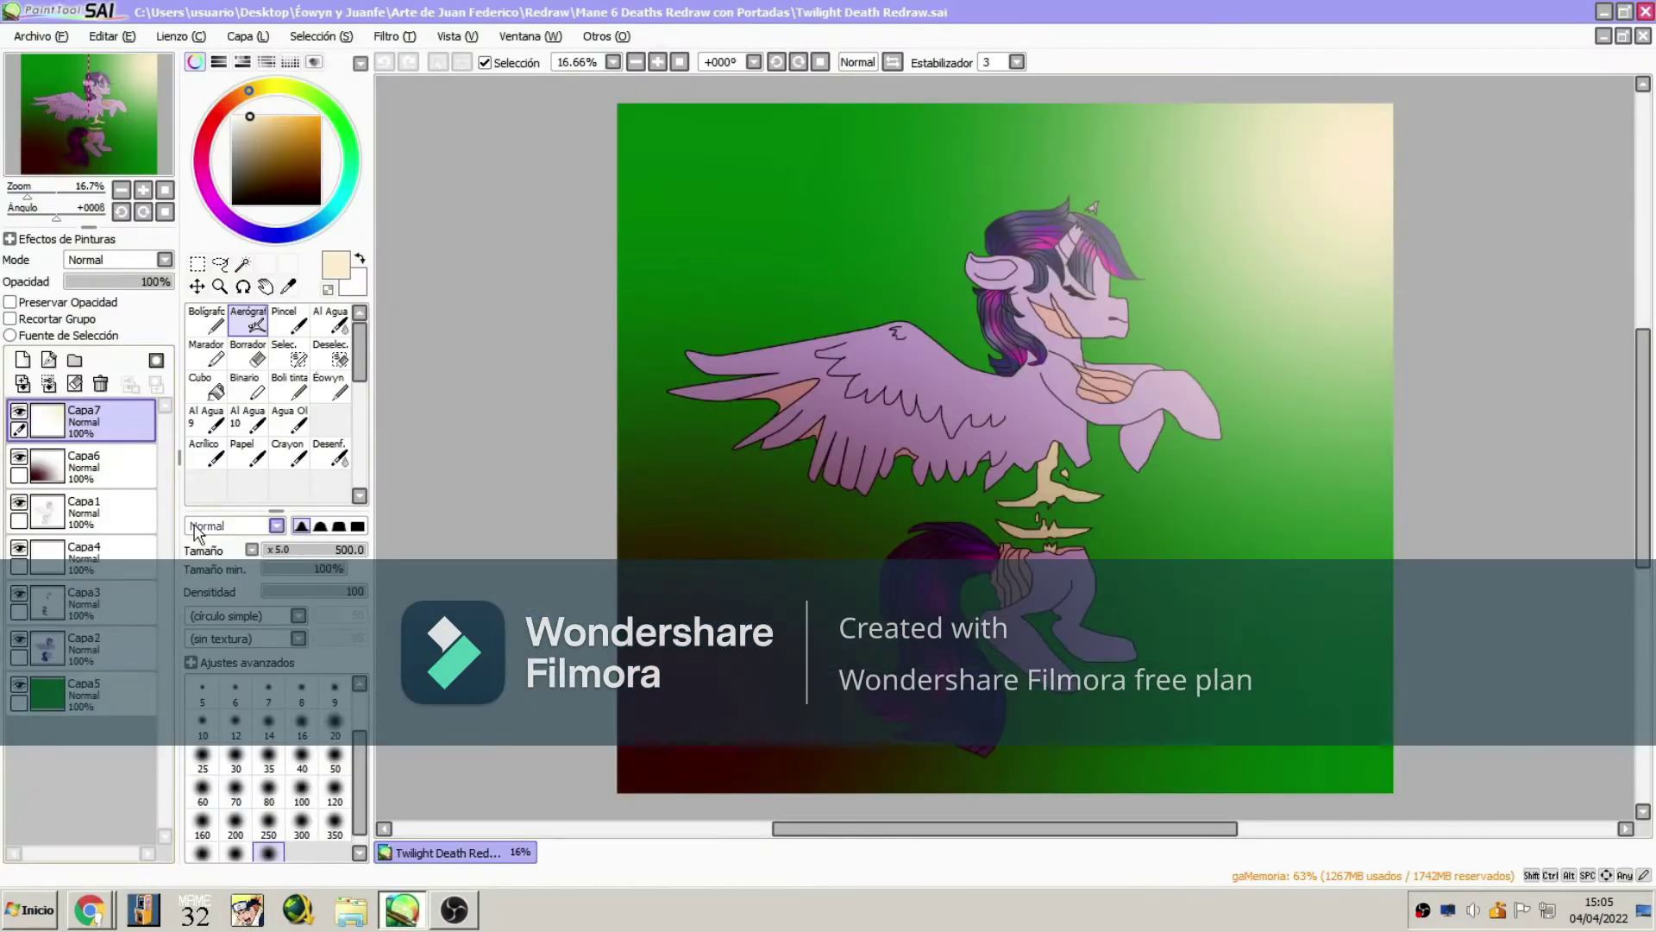
- Reorder the layers so that Capa1, Capa3 and Capa2 lie above the glow layers Capa7 and Capa6
click(92, 423)
drag(92, 429, 86, 558)
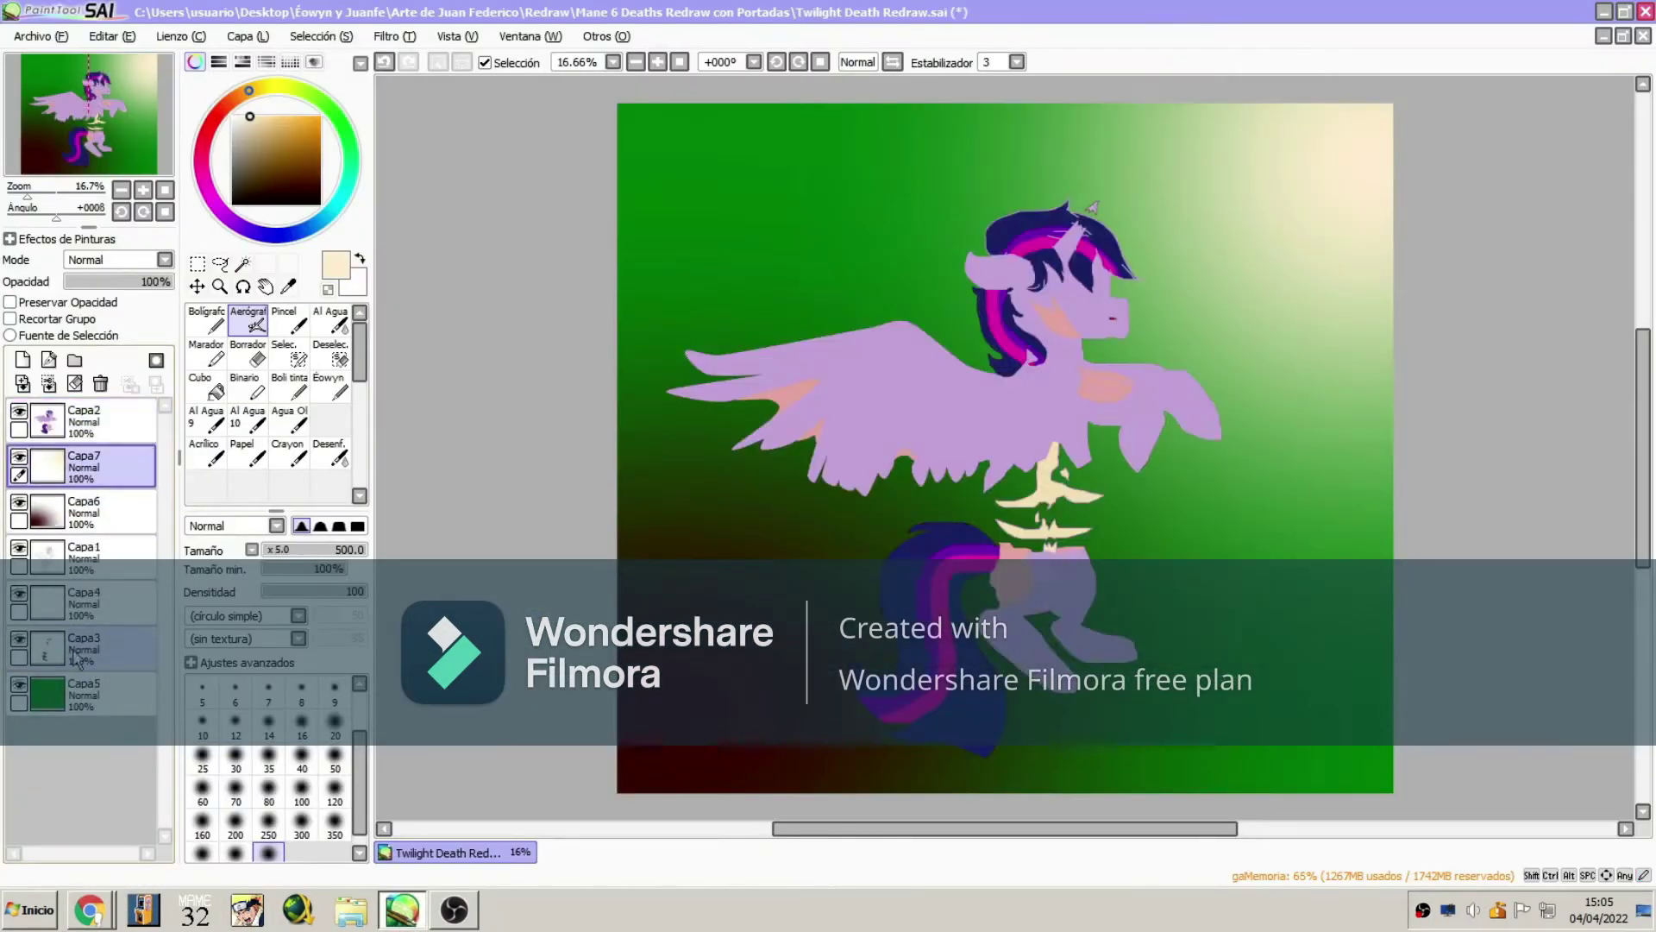
click(87, 466)
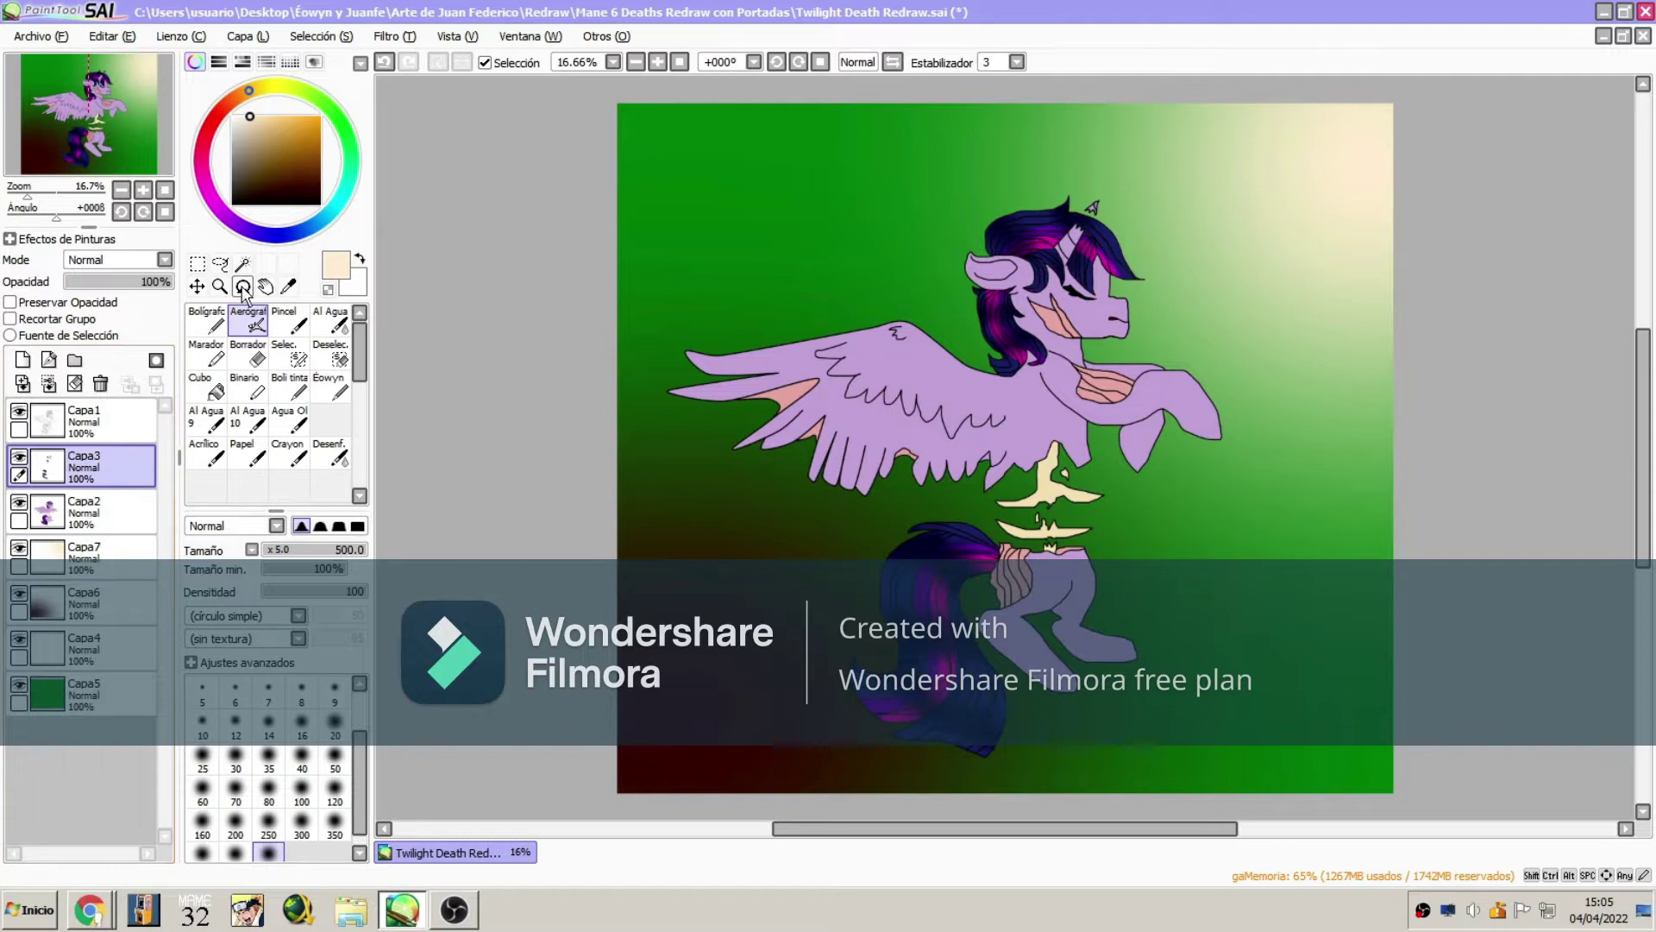
- Select the pony's horn, head and body areas with the Magic Wand on the Capa1 line art layer
click(220, 286)
click(1070, 250)
click(86, 421)
click(243, 263)
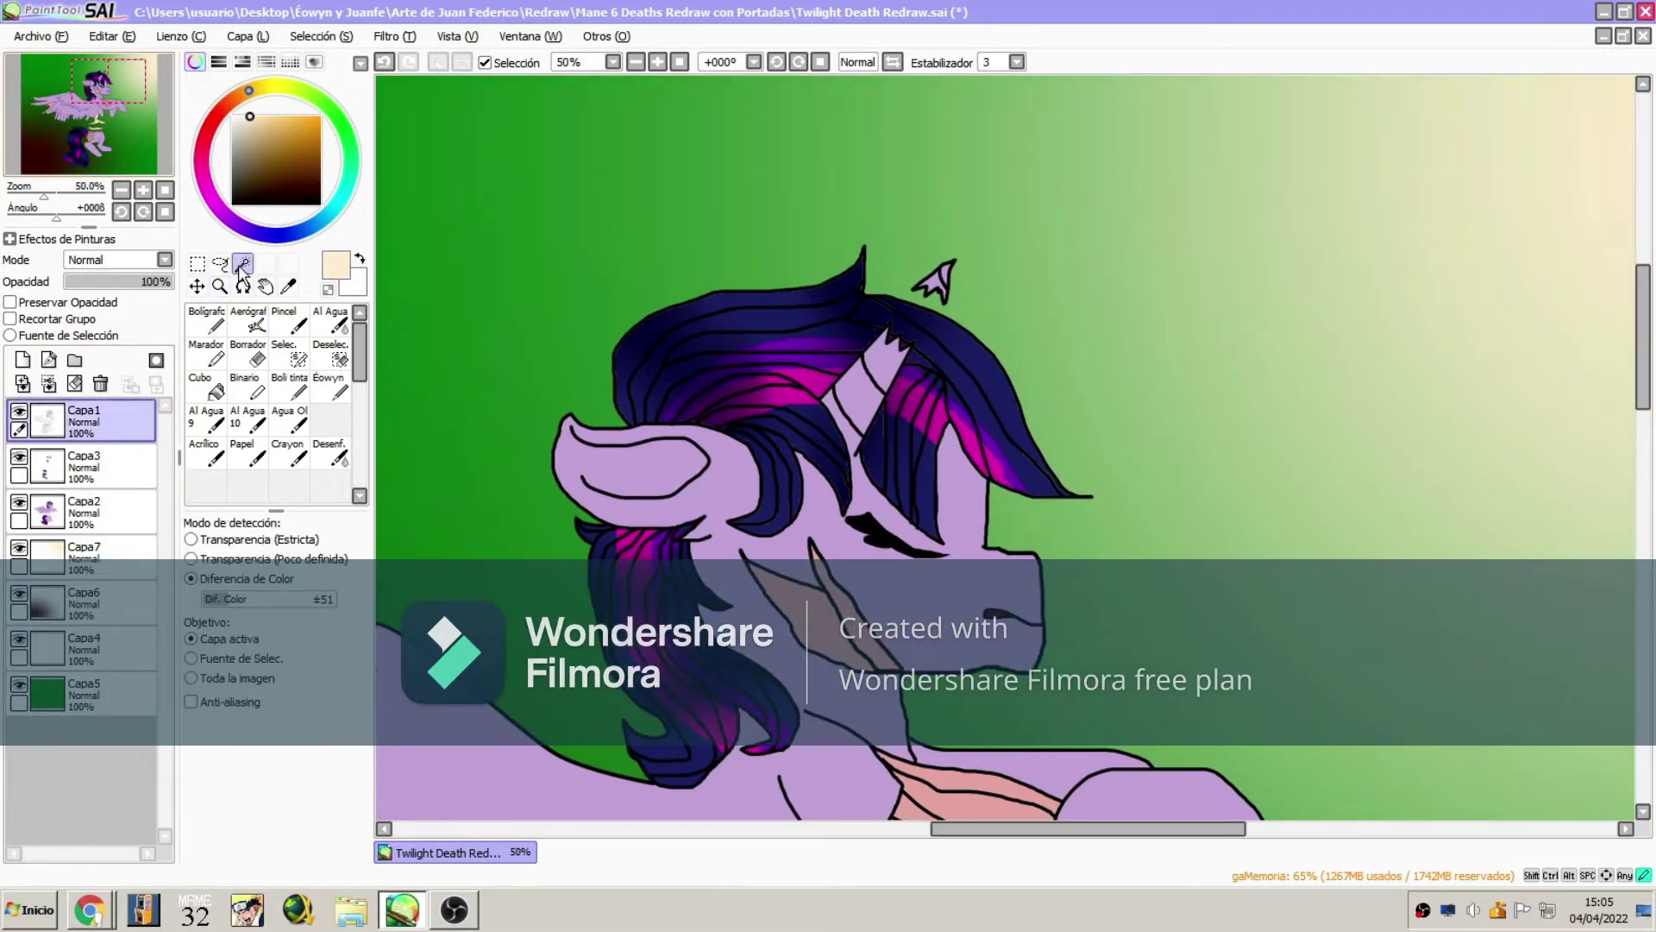
click(880, 375)
click(807, 509)
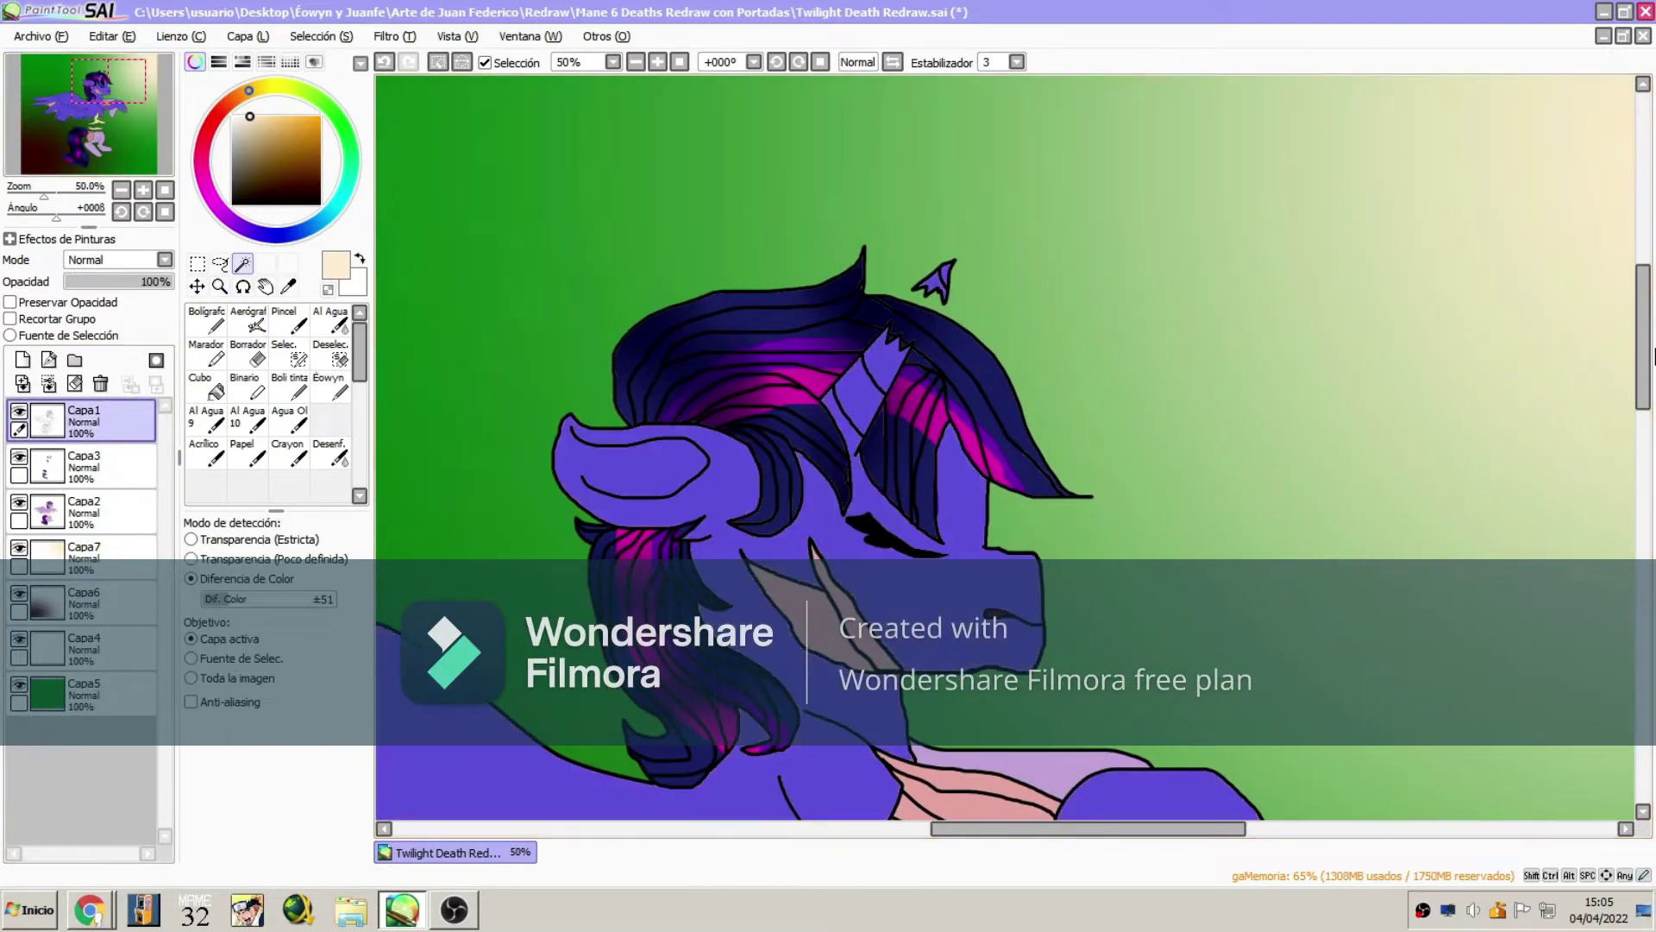
- Add the remaining body areas, wounds, bone pieces and hind legs to the Magic Wand selection
scroll(822, 303, down, 5)
drag(119, 108, 96, 116)
click(1309, 580)
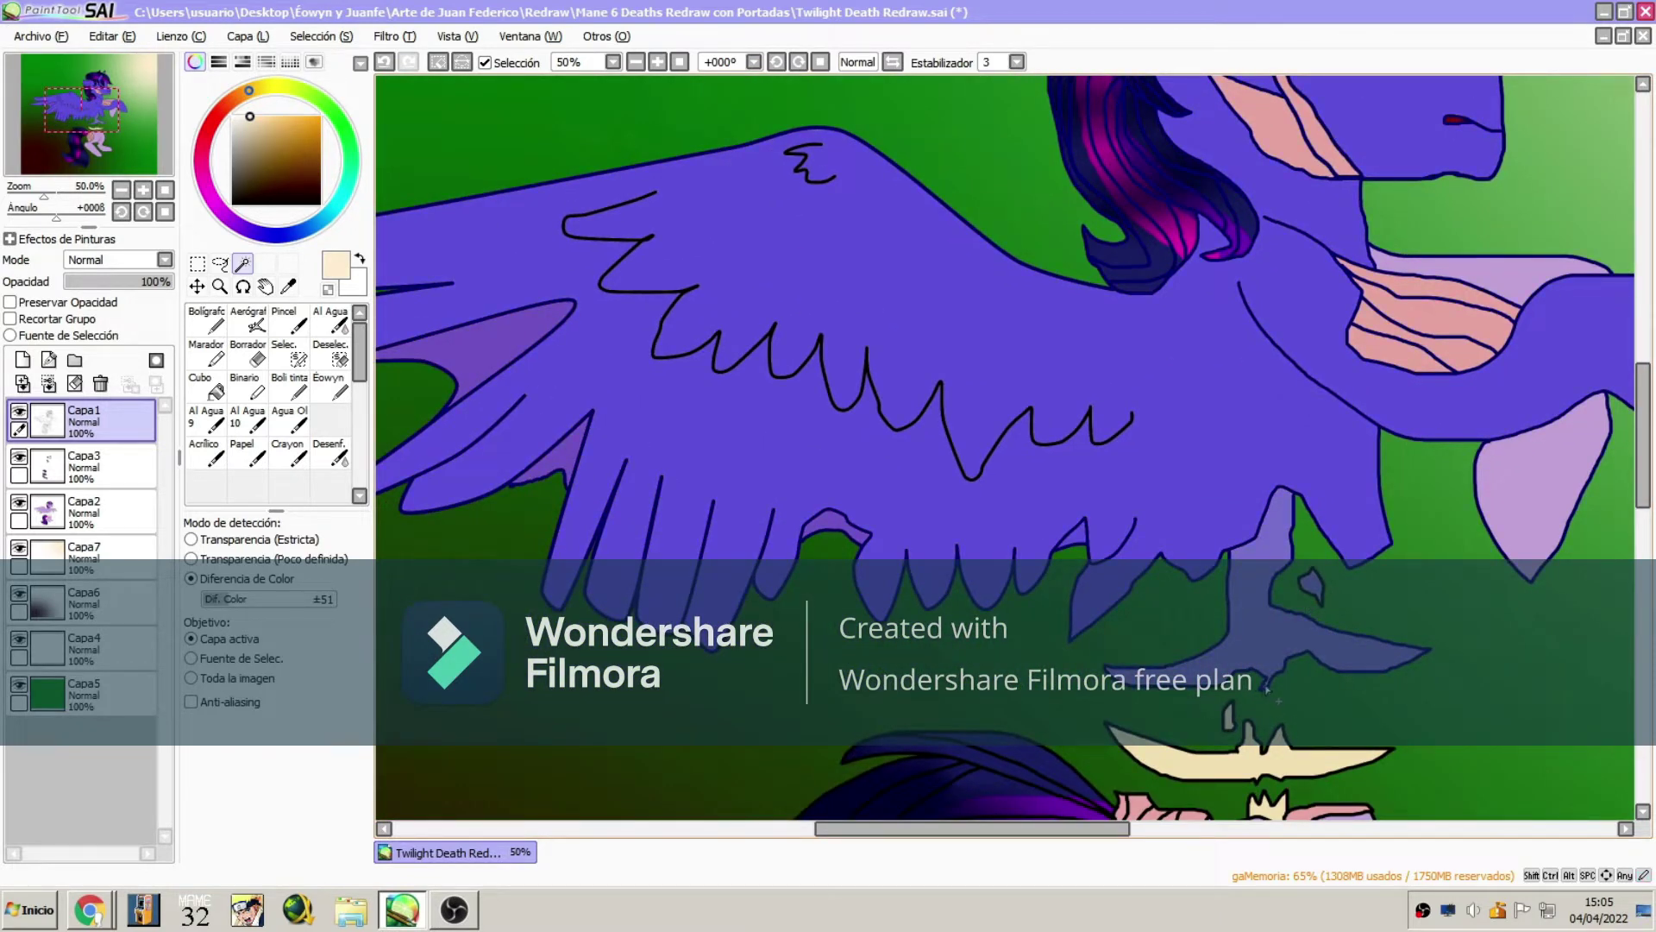
click(1259, 747)
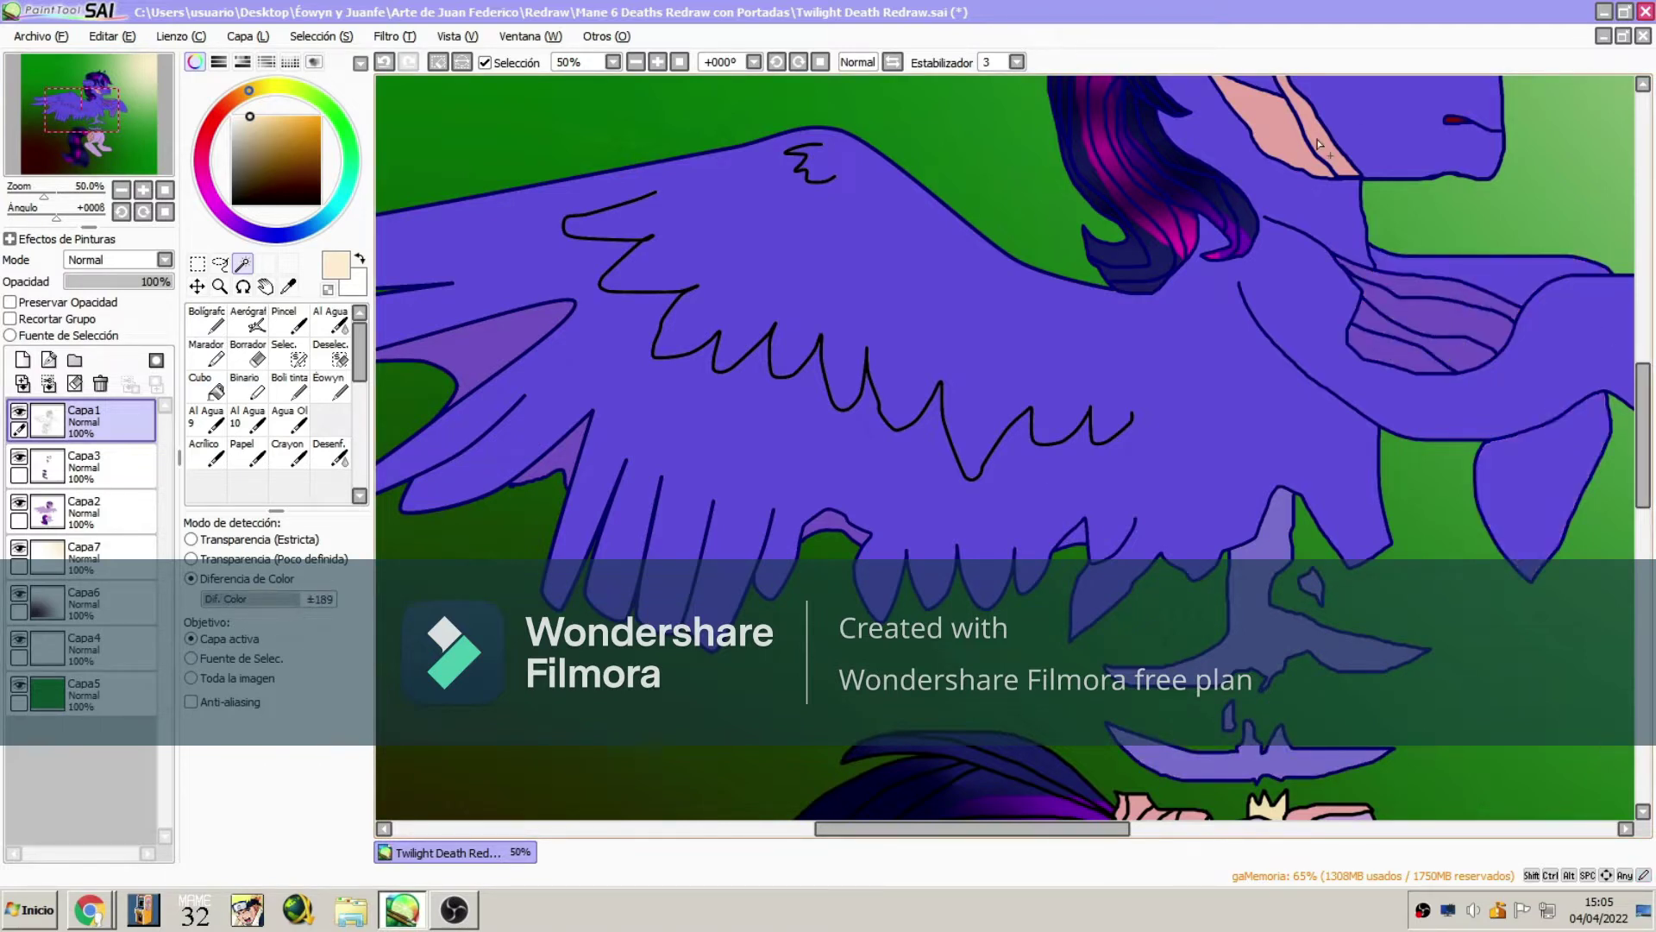
scroll(1202, 313, down, 5)
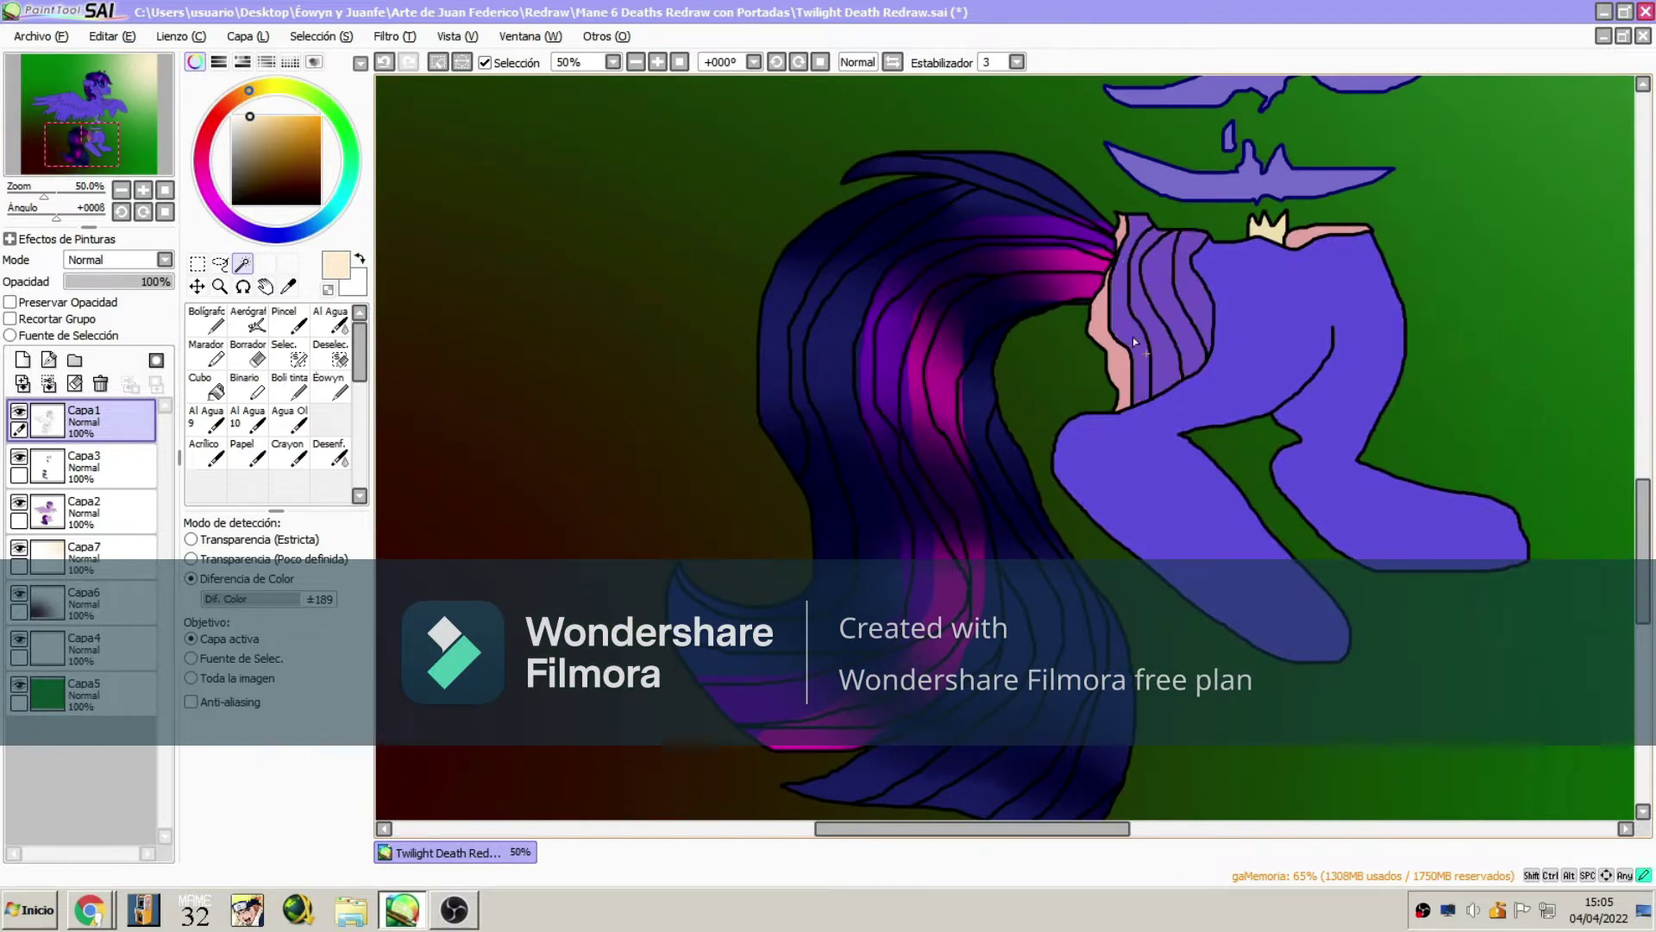
- Add a new layer above Capa2 and airbrush dark purple shadows at size 100 on the ear, horn, face and neck
drag(82, 144, 104, 95)
click(22, 360)
click(248, 321)
click(235, 222)
click(292, 152)
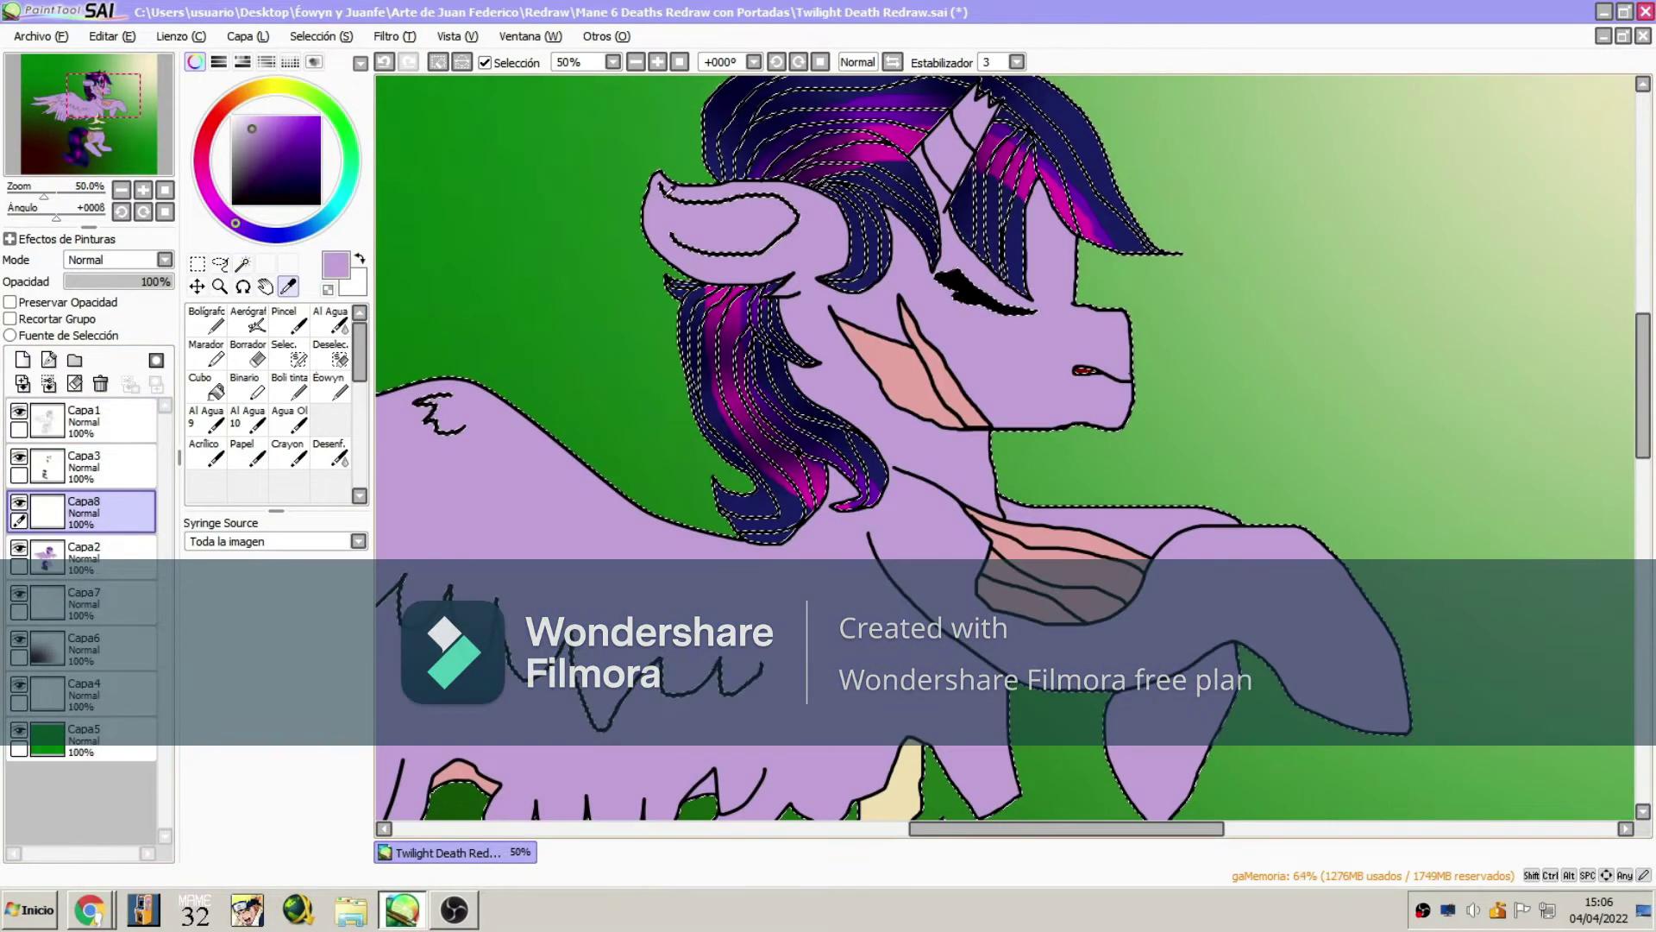
mouse_move(681, 186)
mouse_down()
mouse_move(660, 259)
mouse_move(803, 337)
mouse_move(1104, 405)
mouse_up()
drag(880, 371, 1113, 431)
scroll(845, 154, up, 5)
scroll(846, 153, right, 5)
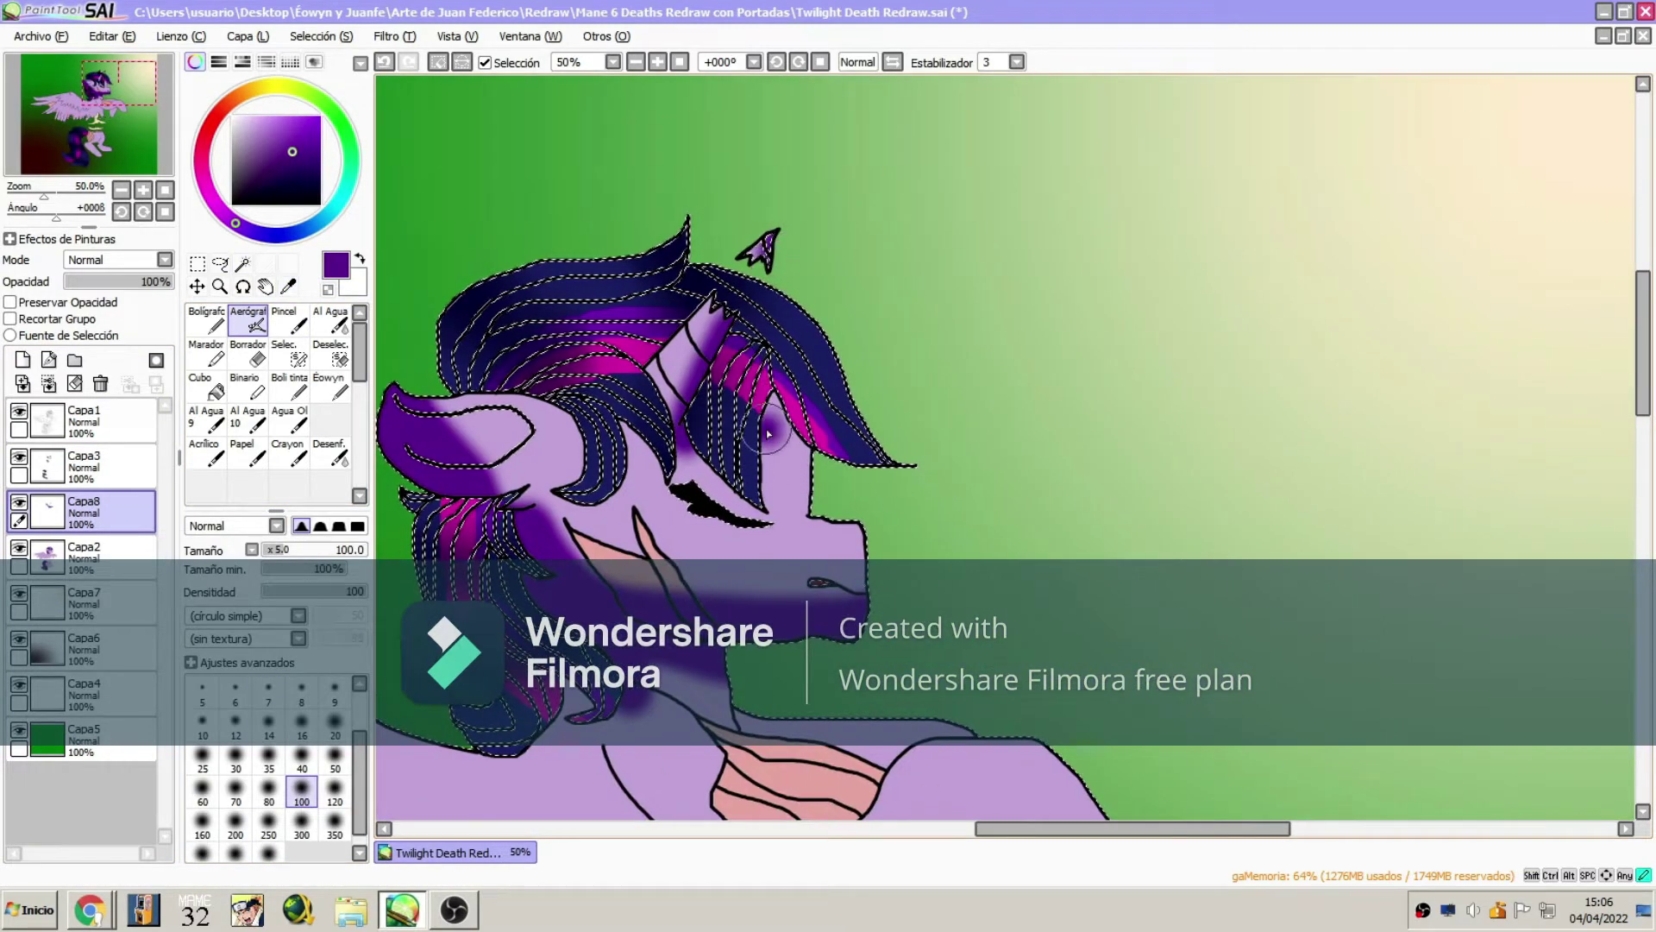
- Soften the purple shadows on the ear, horn, face and neck with the blur brush at size 60
click(330, 453)
mouse_move(414, 389)
mouse_down()
mouse_move(621, 573)
mouse_move(824, 562)
mouse_move(790, 490)
mouse_move(648, 432)
mouse_move(707, 324)
mouse_up()
click(203, 782)
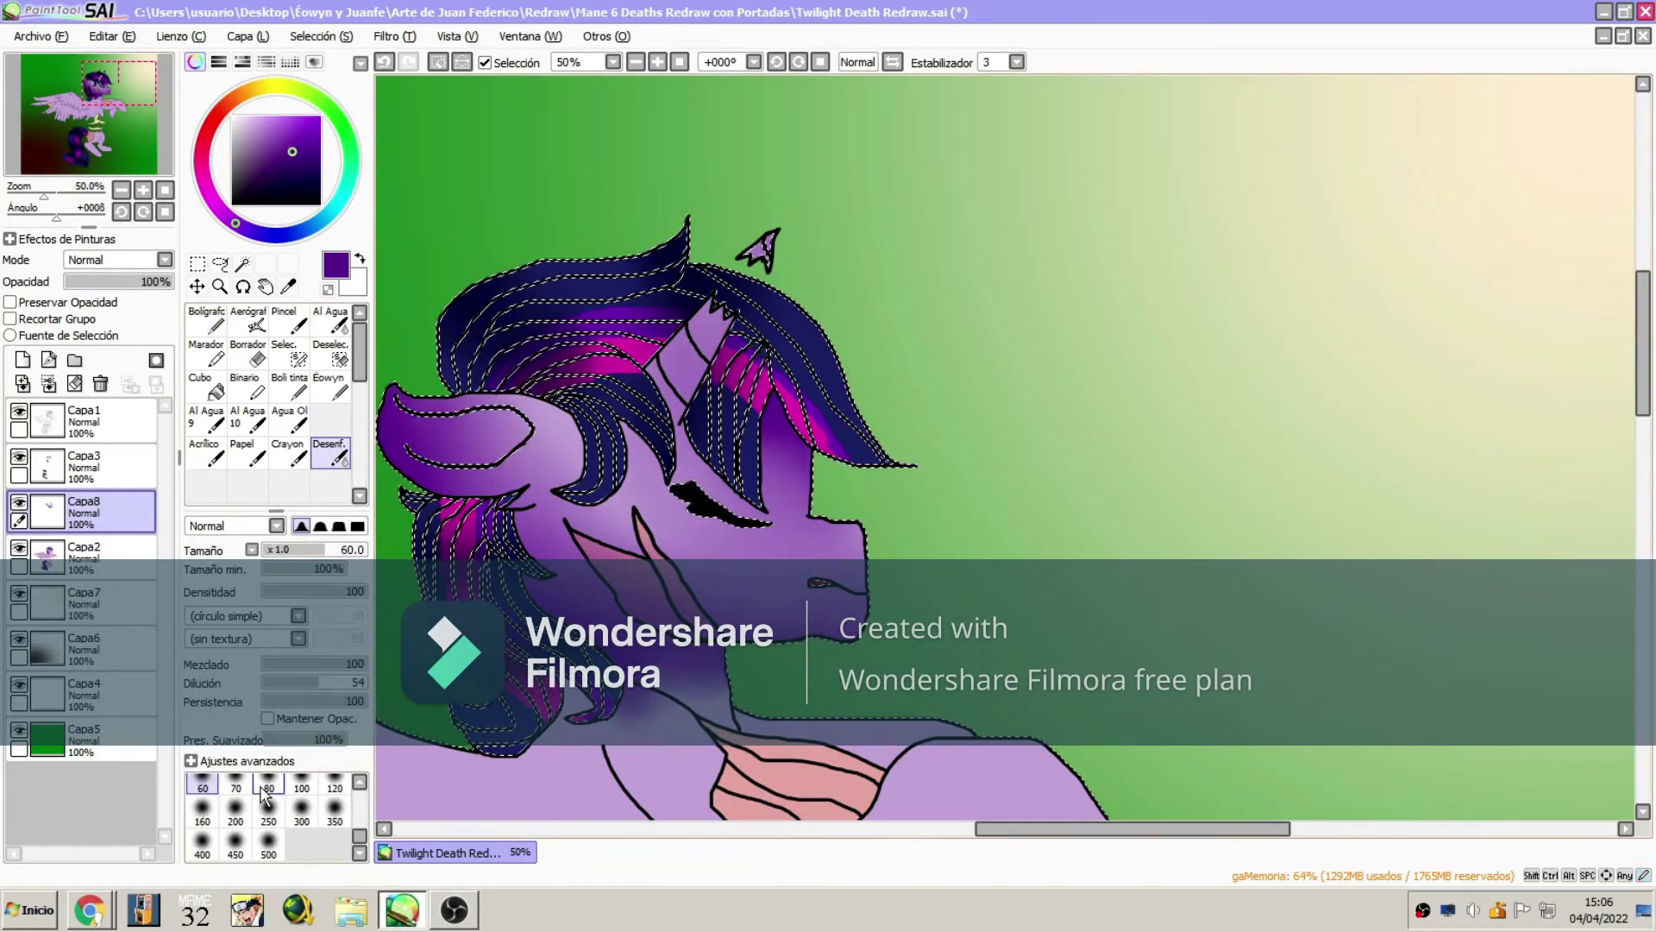
drag(802, 681, 716, 414)
- Airbrush dark purple shadows along the chest and both forelegs at size 100, and blend them with the blur brush at size 100
click(259, 352)
click(248, 324)
mouse_move(517, 414)
mouse_down()
mouse_move(561, 466)
mouse_move(820, 569)
mouse_move(888, 535)
mouse_move(716, 544)
mouse_up()
mouse_move(595, 389)
mouse_down()
mouse_move(812, 437)
mouse_move(1018, 535)
mouse_up()
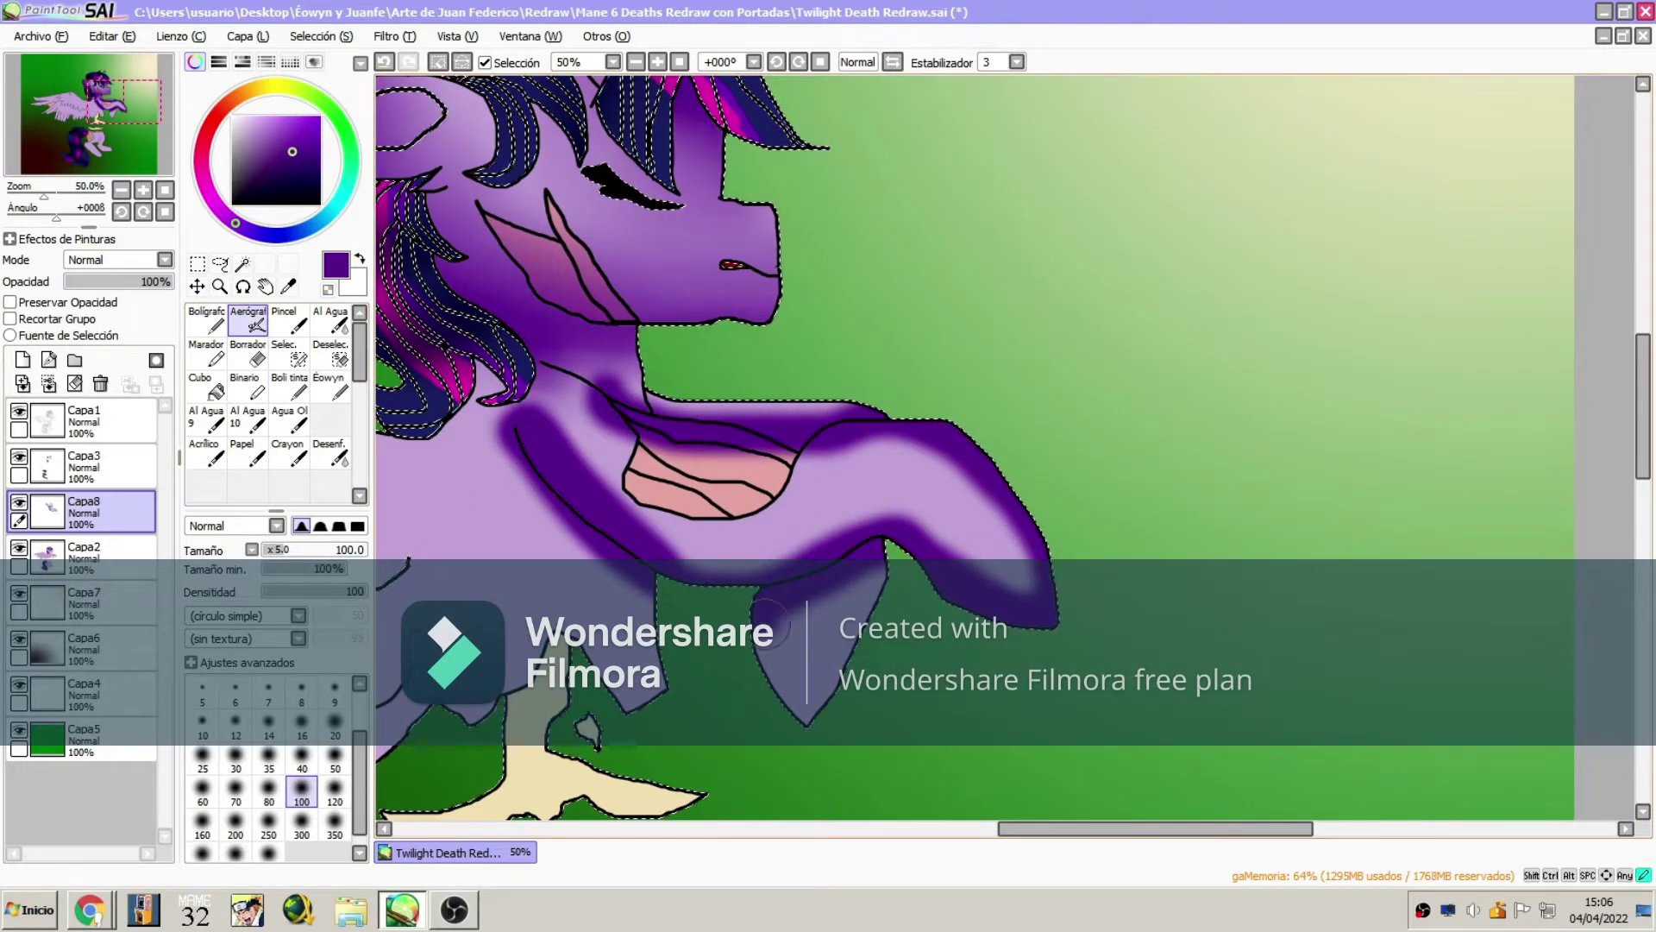
click(330, 453)
mouse_move(527, 414)
mouse_down()
mouse_move(703, 524)
mouse_move(897, 535)
mouse_move(483, 432)
mouse_up()
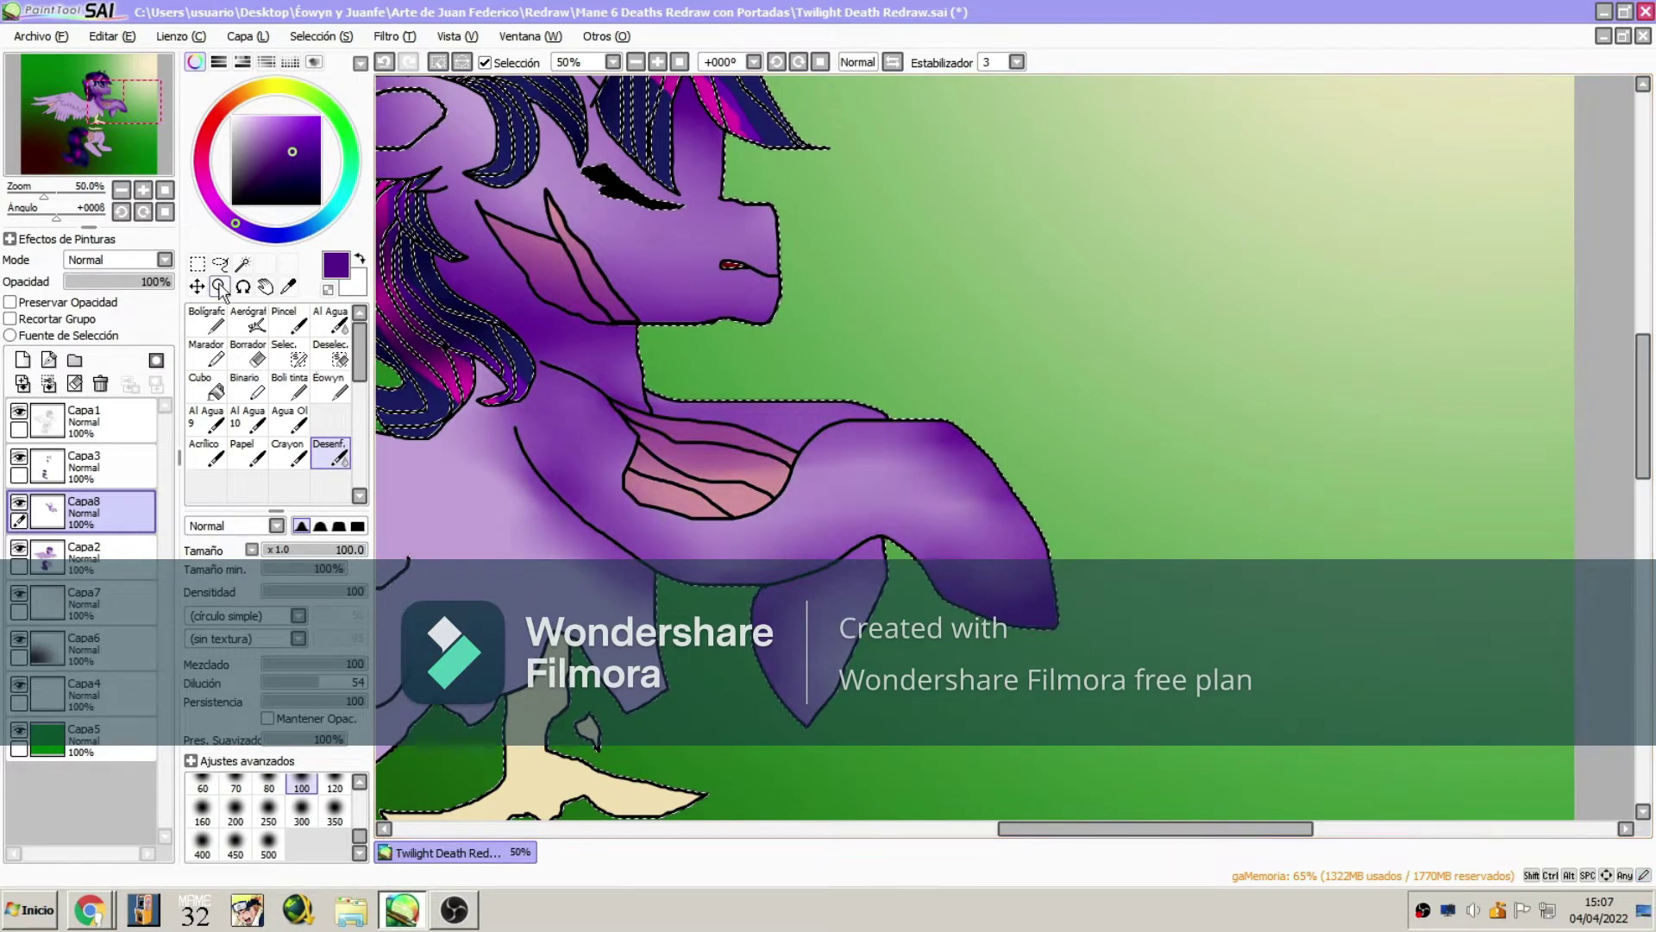
- Airbrush dark purple shadows over the wing, torso and hind legs, and blend them with the blur brush at size 500
click(220, 286)
click(990, 414)
click(990, 414)
click(246, 323)
mouse_move(639, 414)
mouse_down()
mouse_move(759, 449)
mouse_move(854, 552)
mouse_move(898, 571)
mouse_up()
key(b)
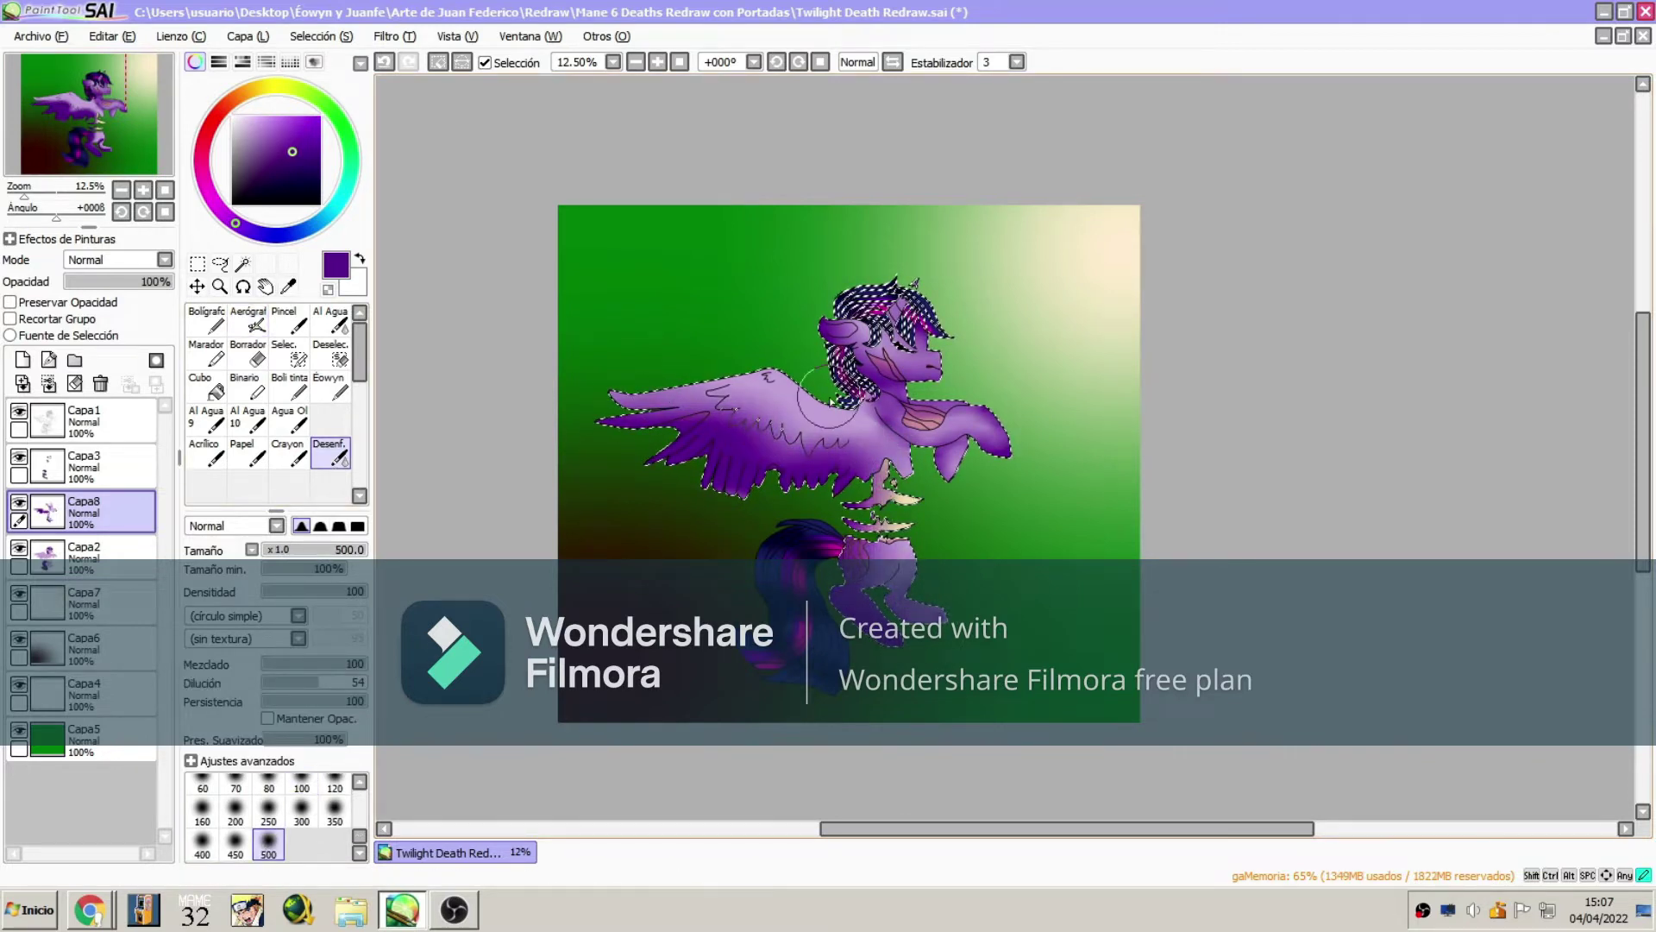
- Add a layer above Capa8, airbrush very dark red shading at size 500 over the face, chest, wing and haunches, and blur it
click(22, 359)
click(210, 127)
click(310, 185)
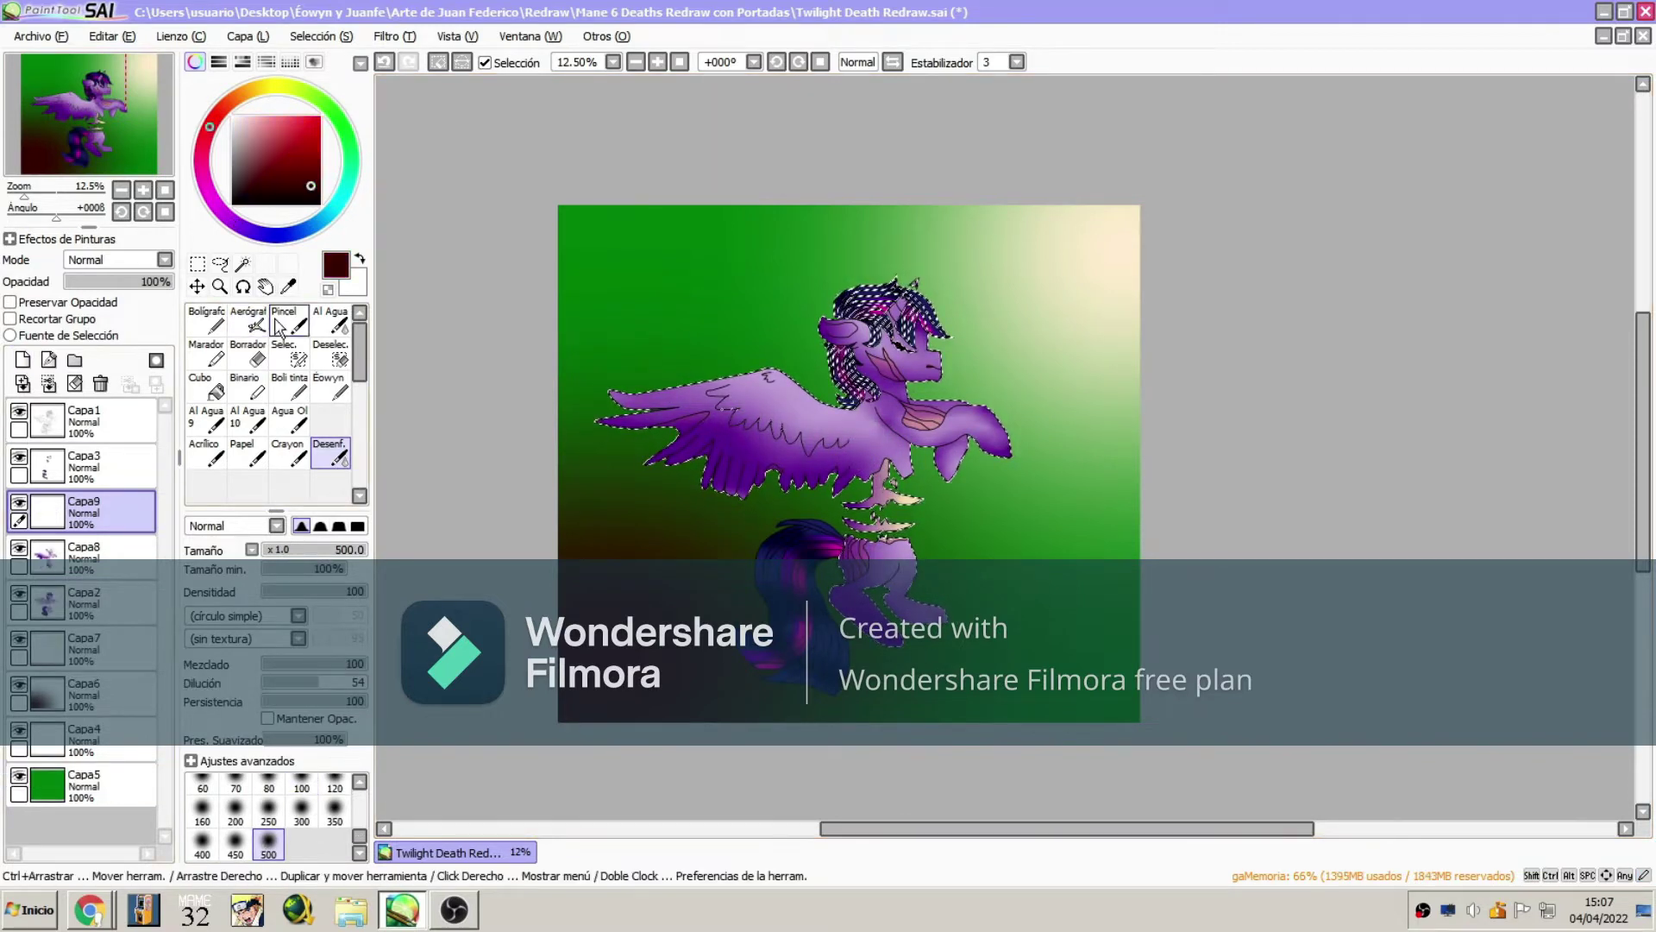
click(248, 323)
click(301, 789)
click(268, 852)
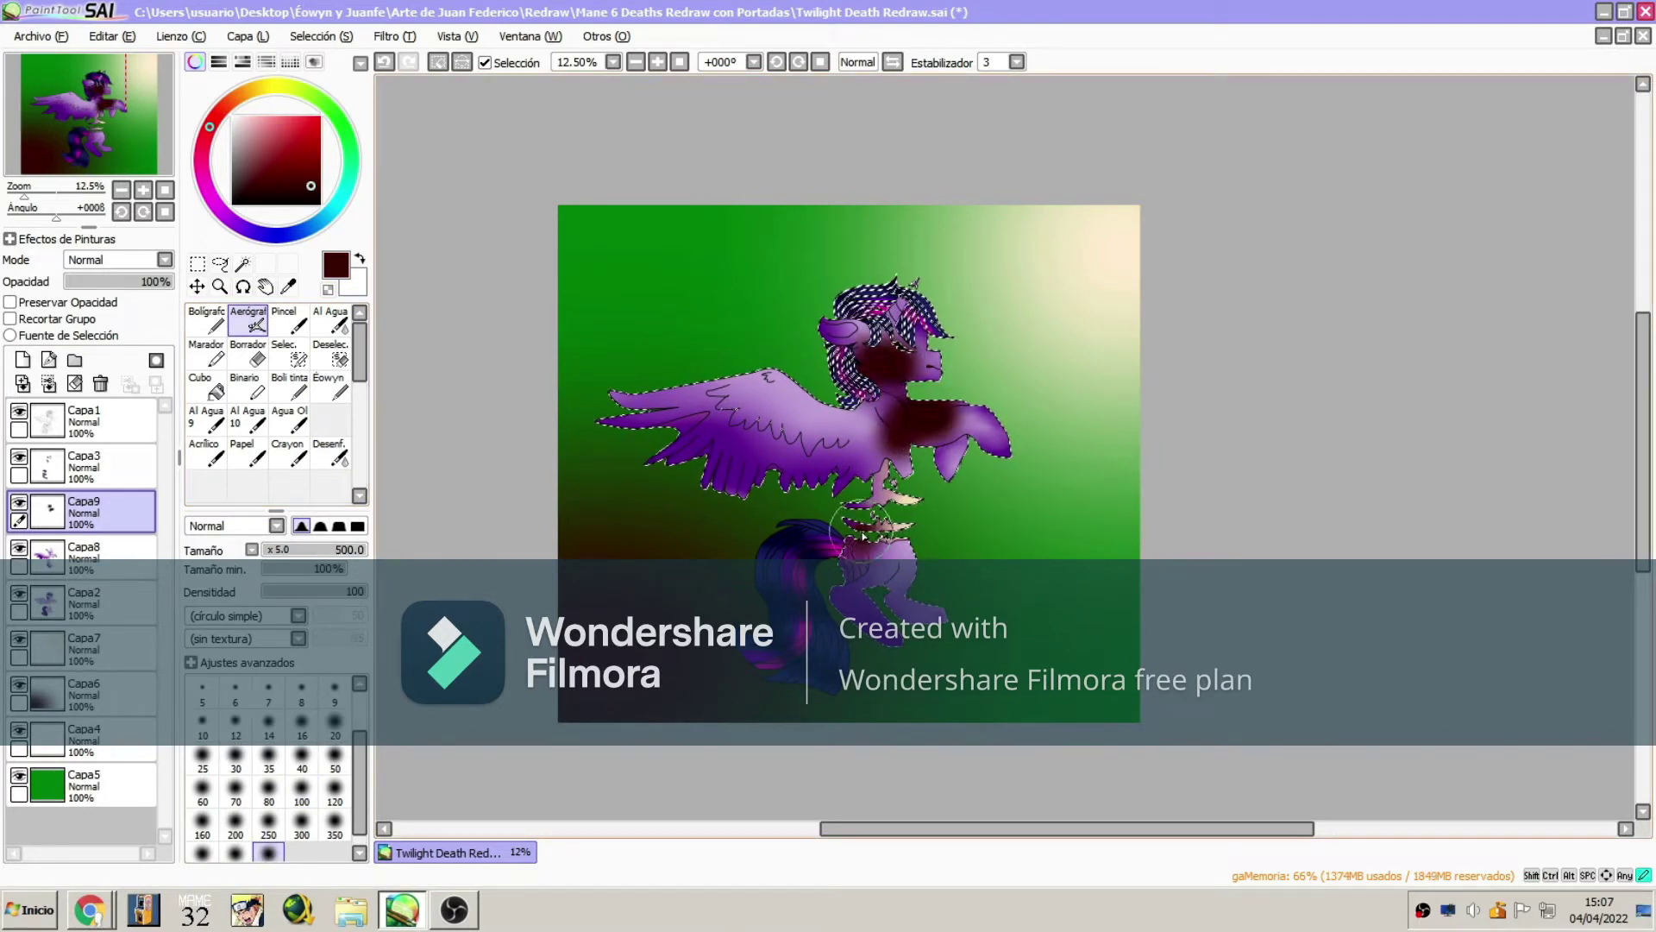
key(b)
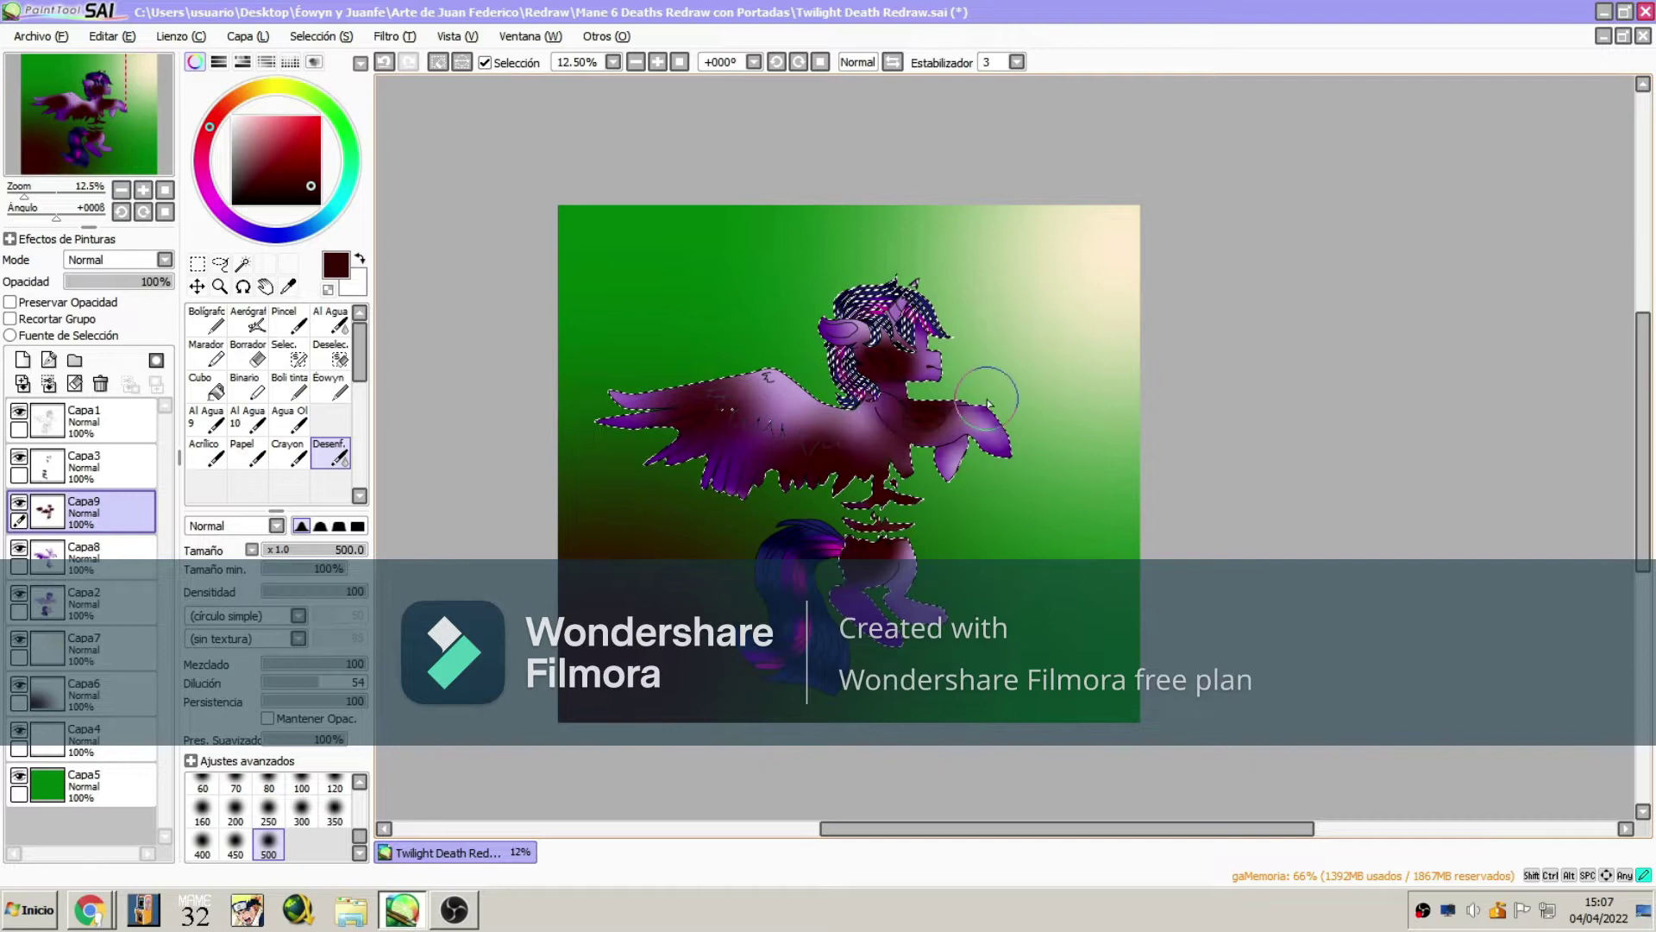
- Clear the selection and rearrange the layers with glow layers Capa7 and Capa6 on top and Capa4 directly above Capa5
key(ctrl+d)
click(220, 263)
drag(75, 601, 101, 715)
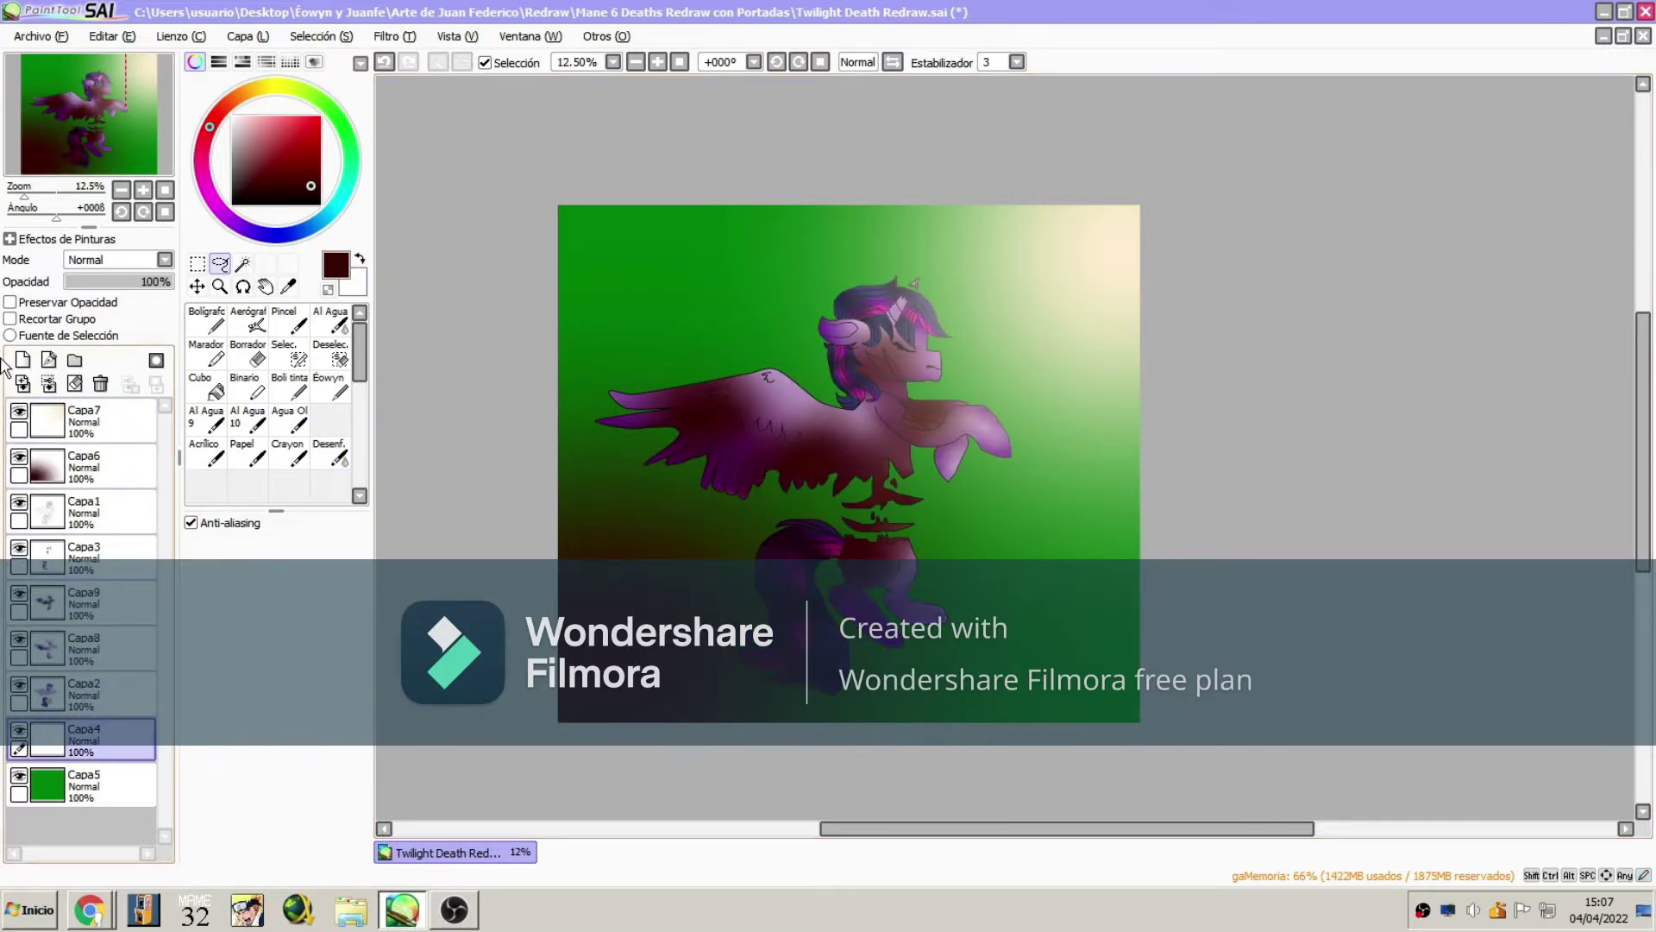
- Add a layer beneath Capa2, airbrush a very dark red haze at size 500 around the pony, and blur it
click(22, 359)
click(247, 323)
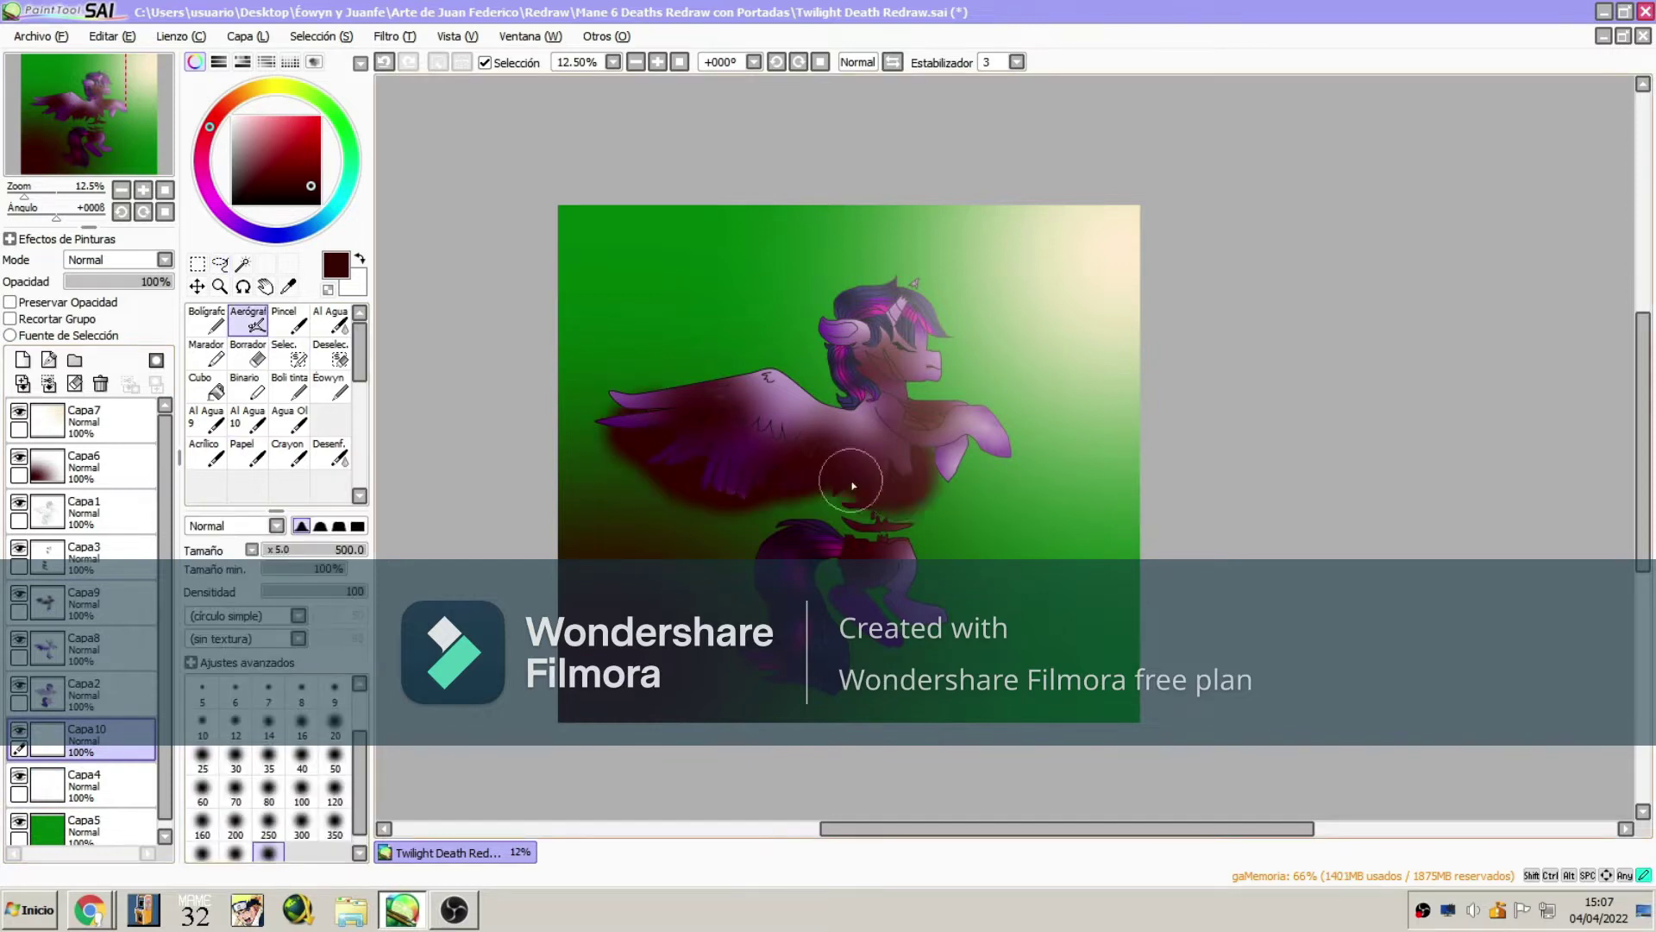
key(b)
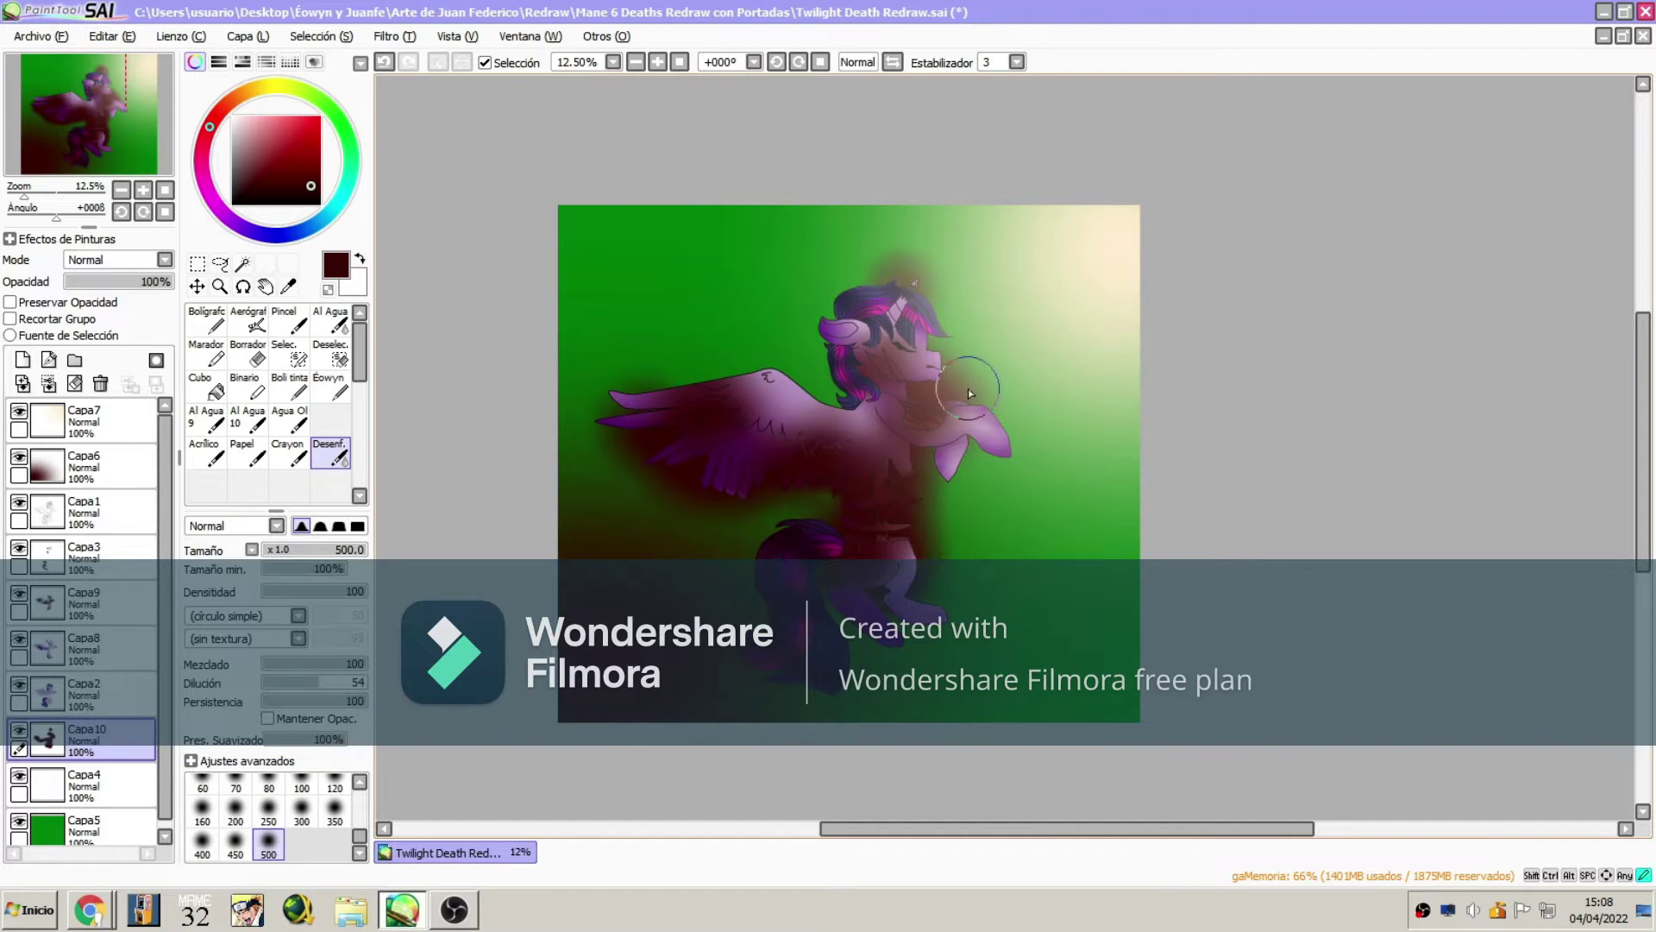
- Move the green Capa5 layer to the top and enlarge a dark green airbrushed spot on a new layer over the canvas's upper-left area
drag(86, 826, 86, 411)
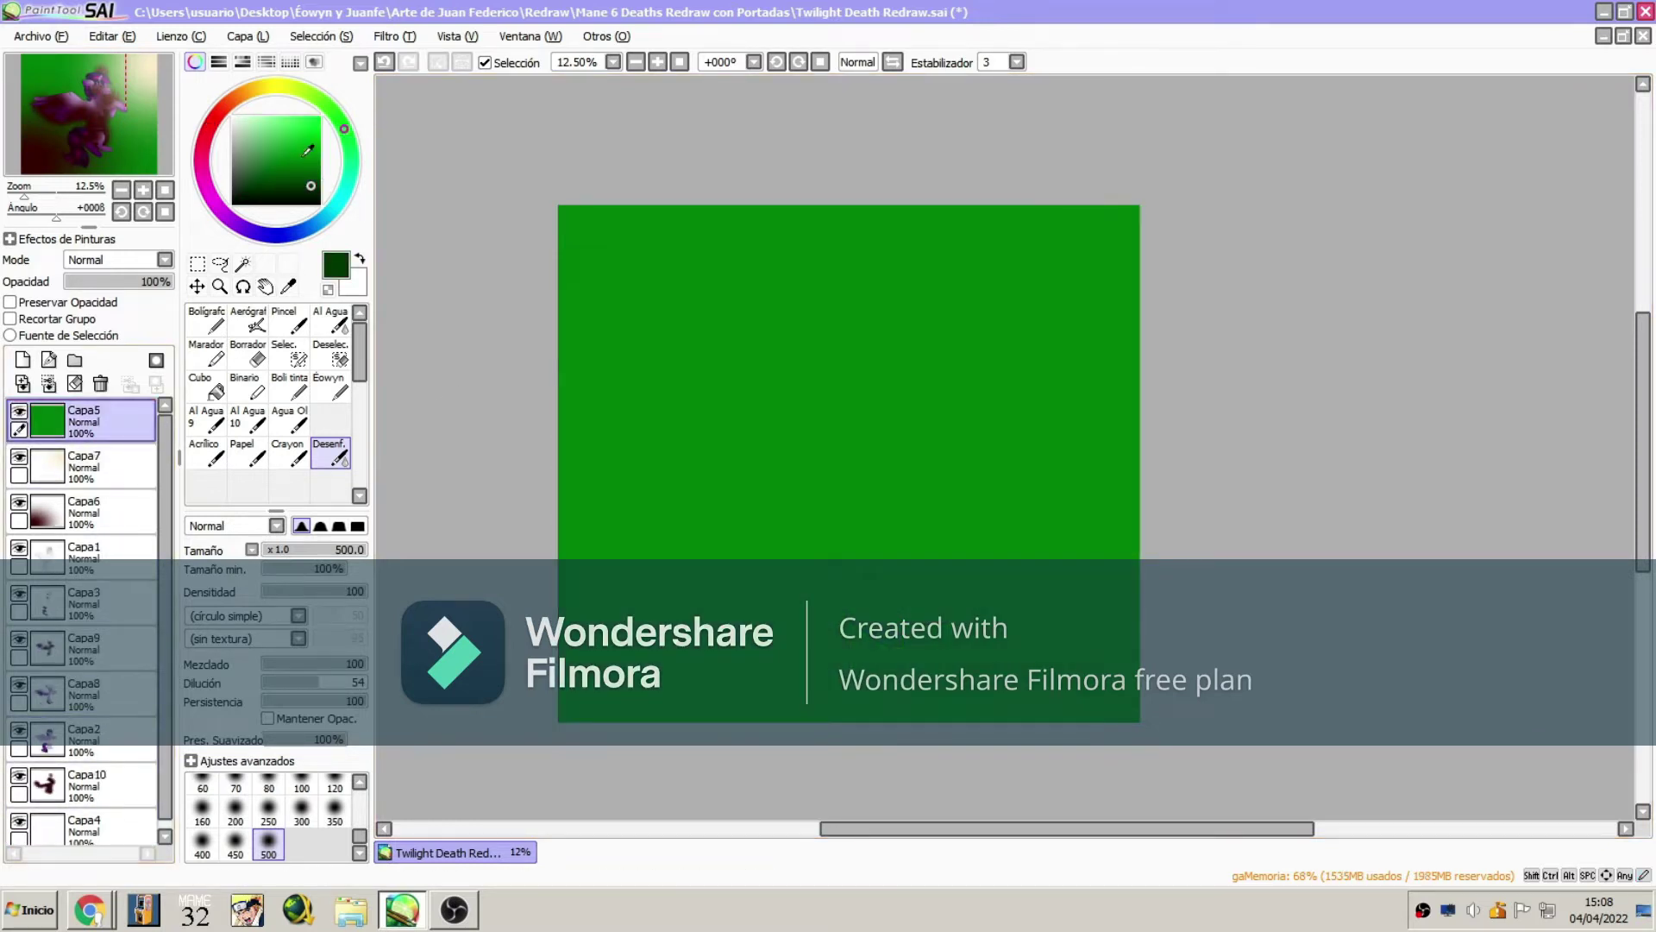
key(v)
key(ctrl+z)
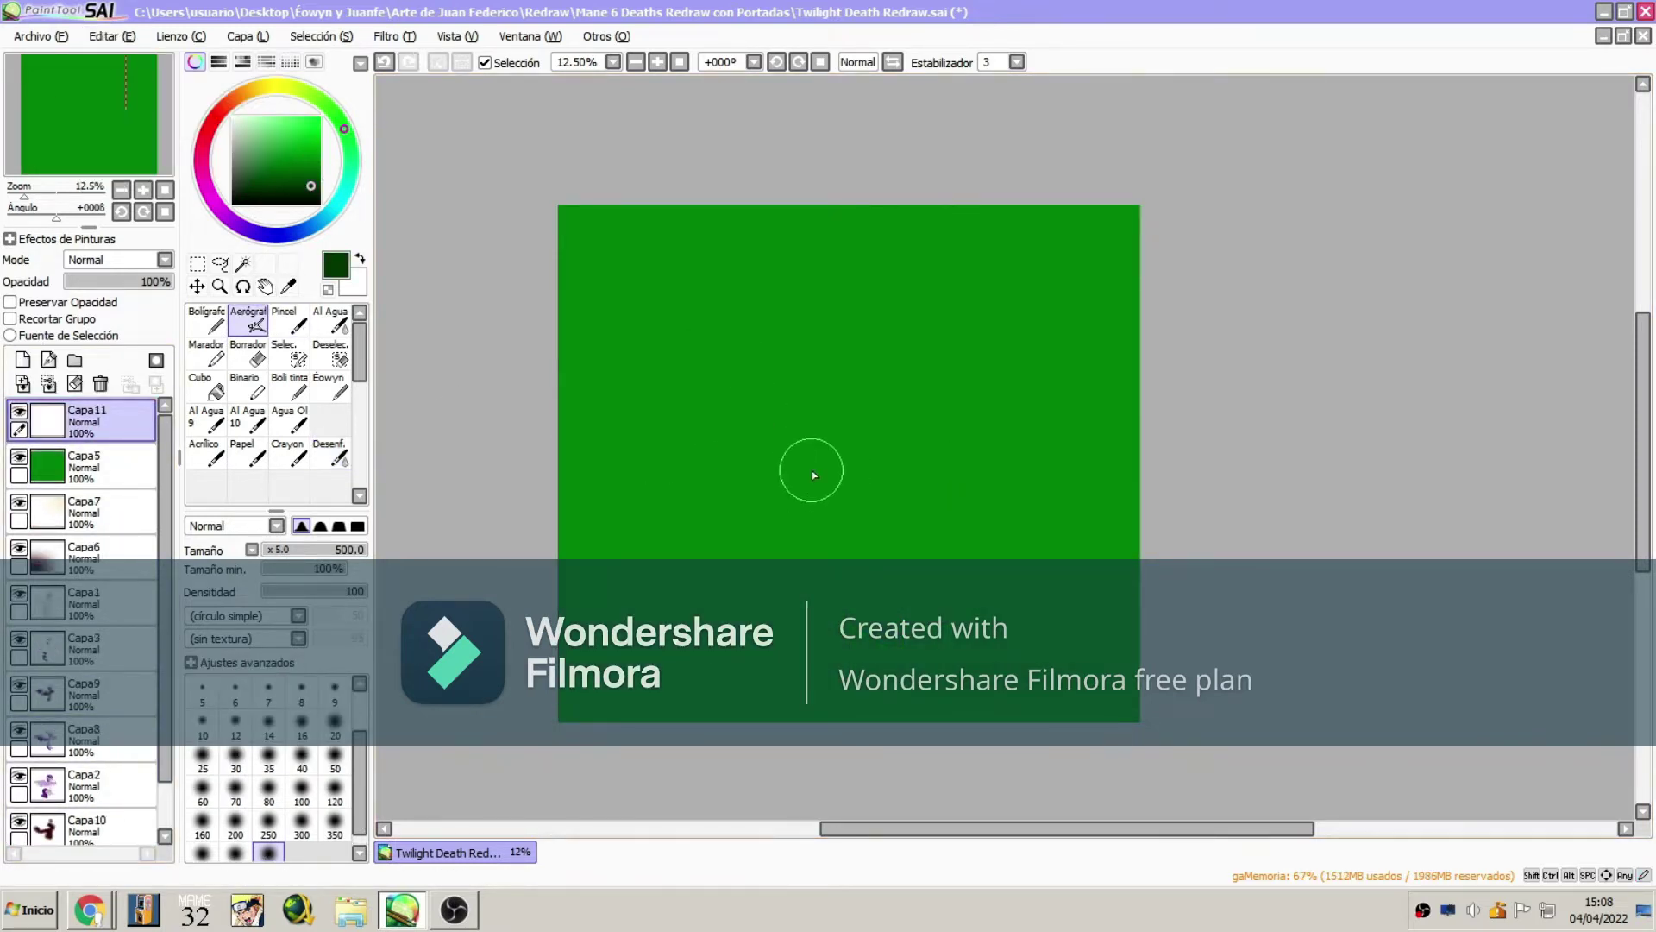
key(ctrl+t)
drag(766, 419, 590, 258)
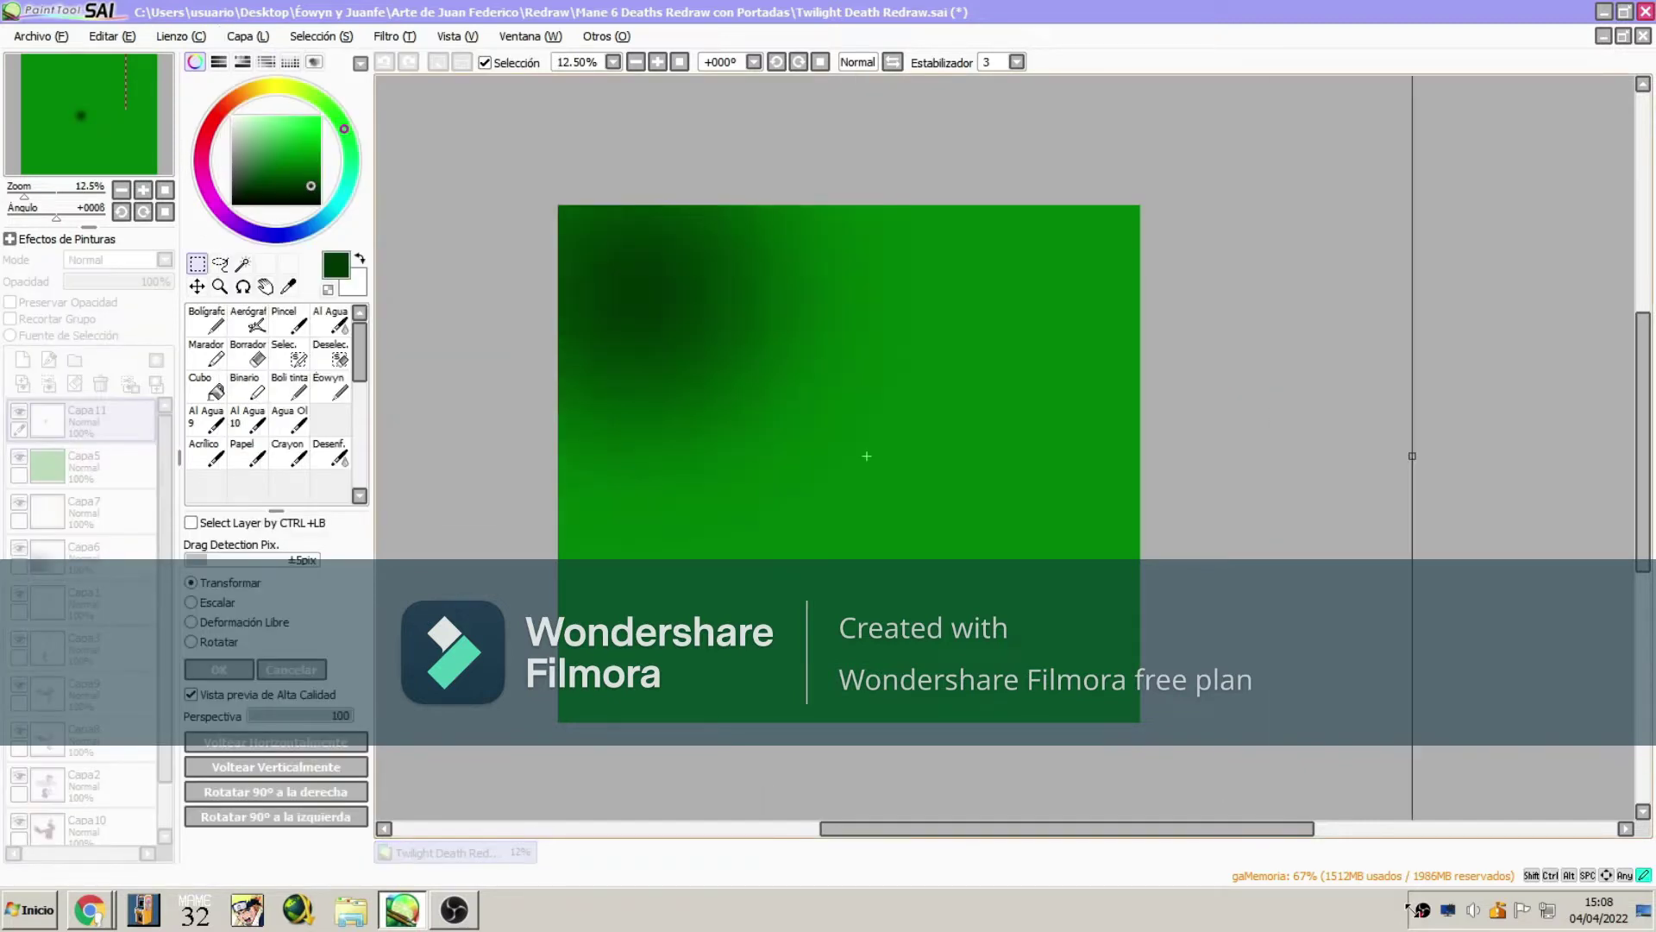
drag(1273, 828, 802, 545)
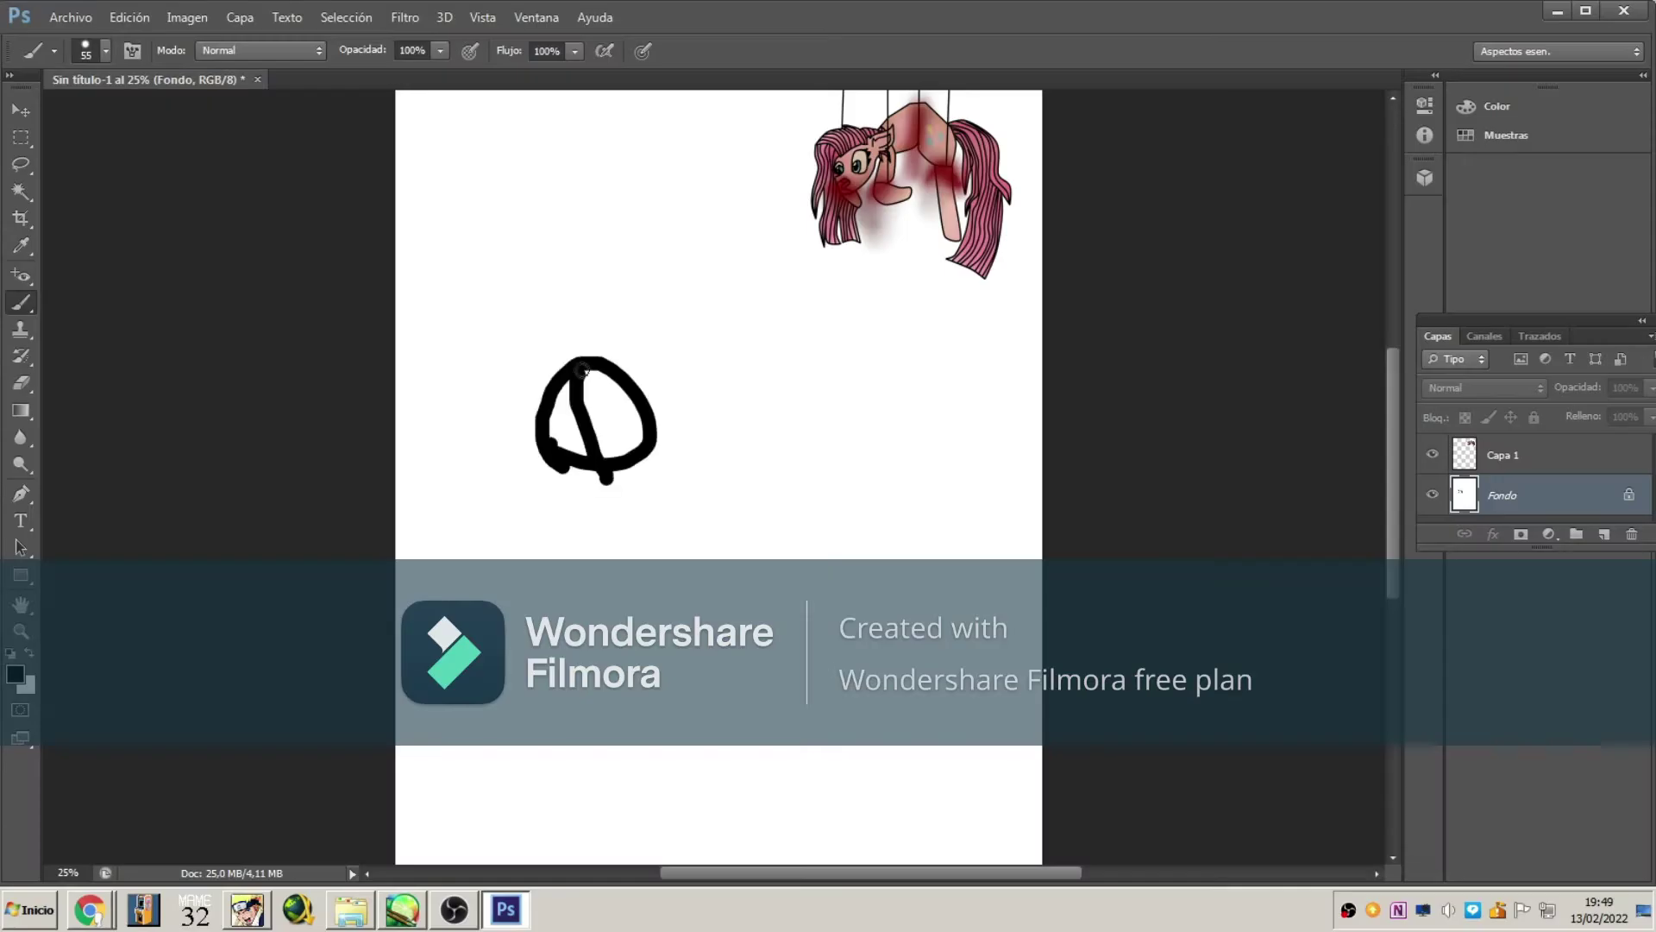
- In Photoshop's Sin título-1 document, try to transform the black circle drawing on the Fondo layer after selecting it with Quick Selection
key(w)
key(ctrl+t)
scroll(717, 431, down, 2)
drag(1039, 759, 866, 544)
key(w)
key(Return)
click(625, 407)
- Move the small black circle slightly upward on the Fondo layer with Free Transform, and zoom in on the area around it
key(ctrl+t)
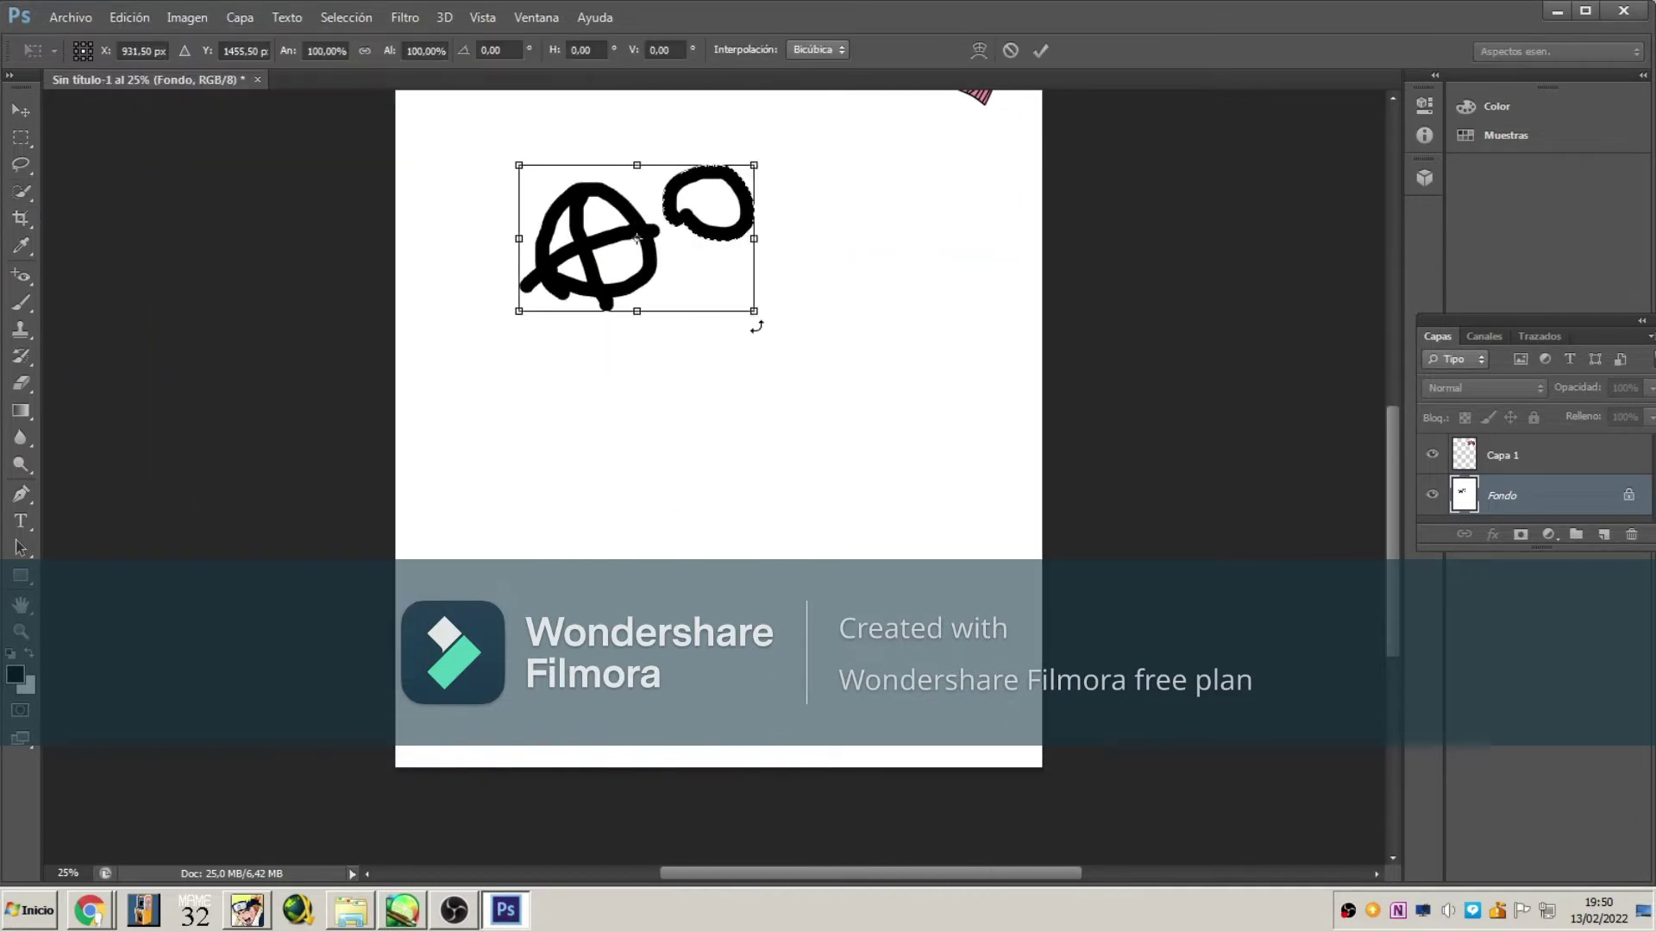
drag(724, 285, 733, 250)
key(shift+w)
key(Return)
key(z)
click(705, 173)
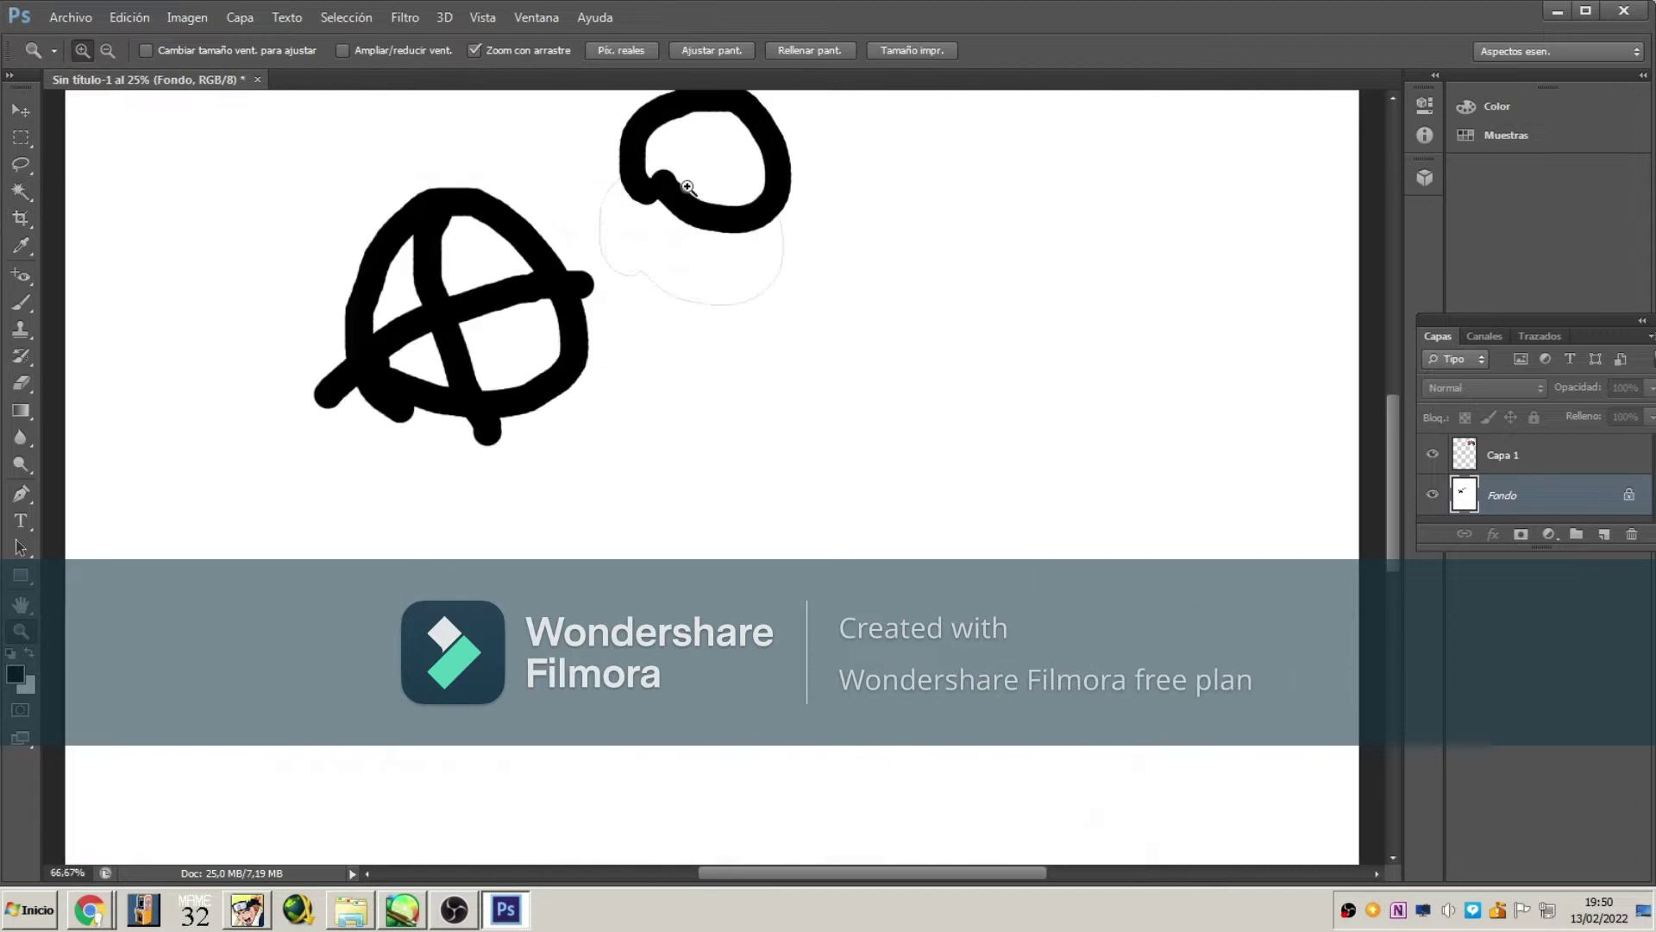
- Erase the faint leftover outlines below the small black circle, and duplicate the Fondo layer
click(705, 173)
key(e)
click(105, 50)
key(Return)
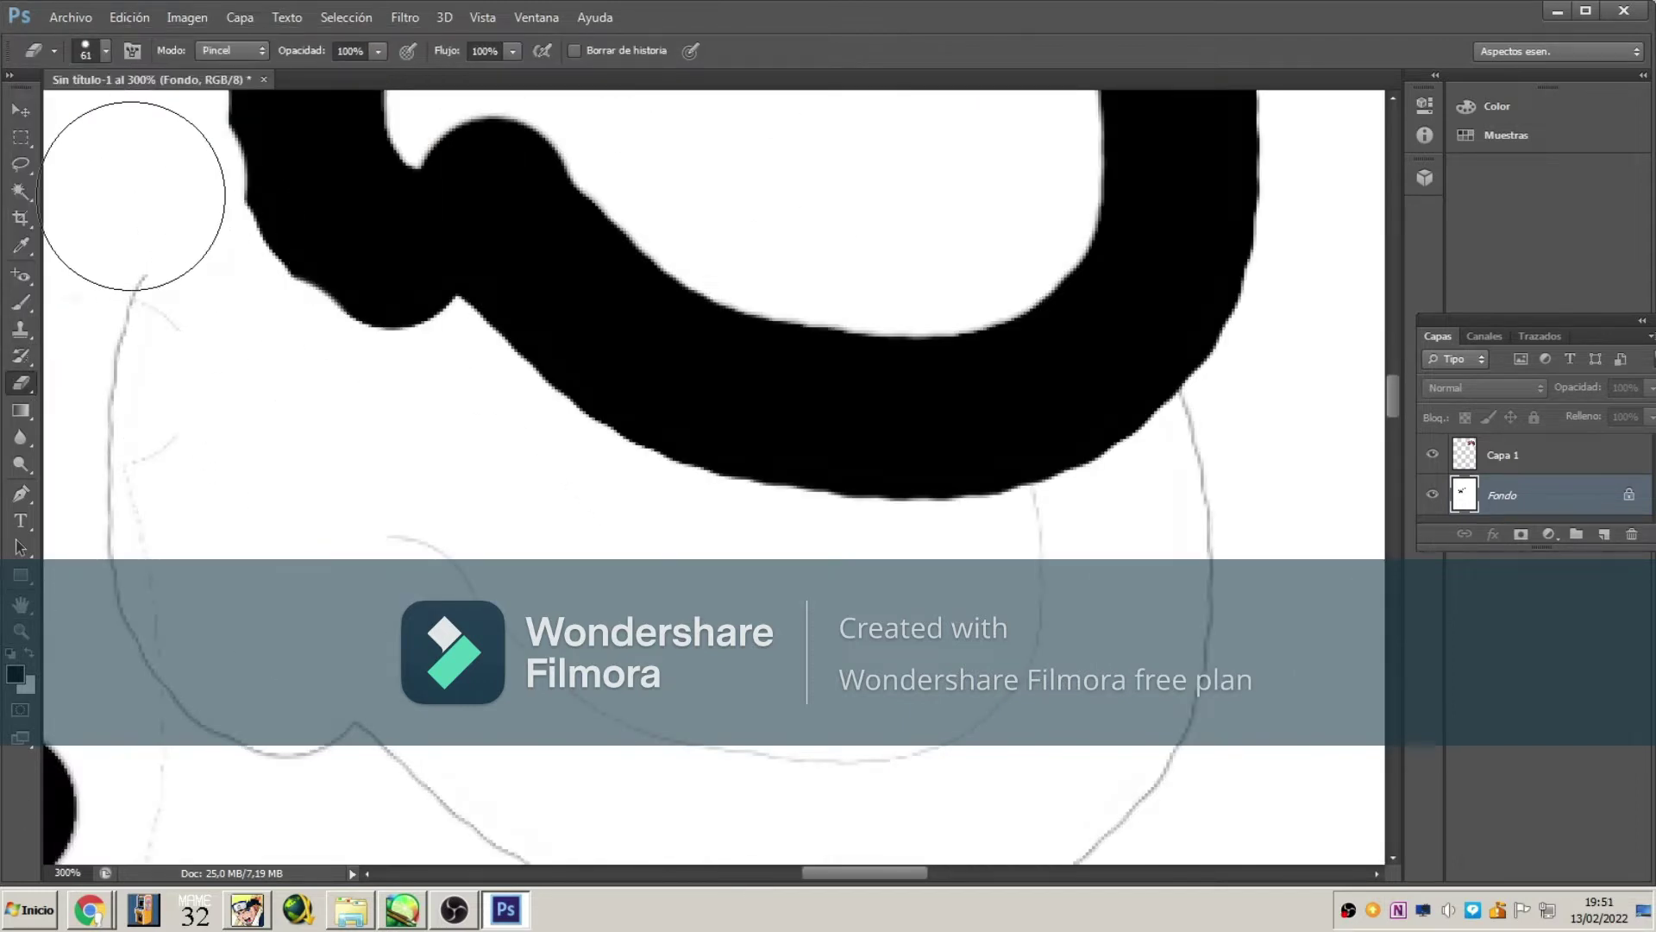
scroll(1074, 580, down, 4)
key(ctrl+j)
key(Return)
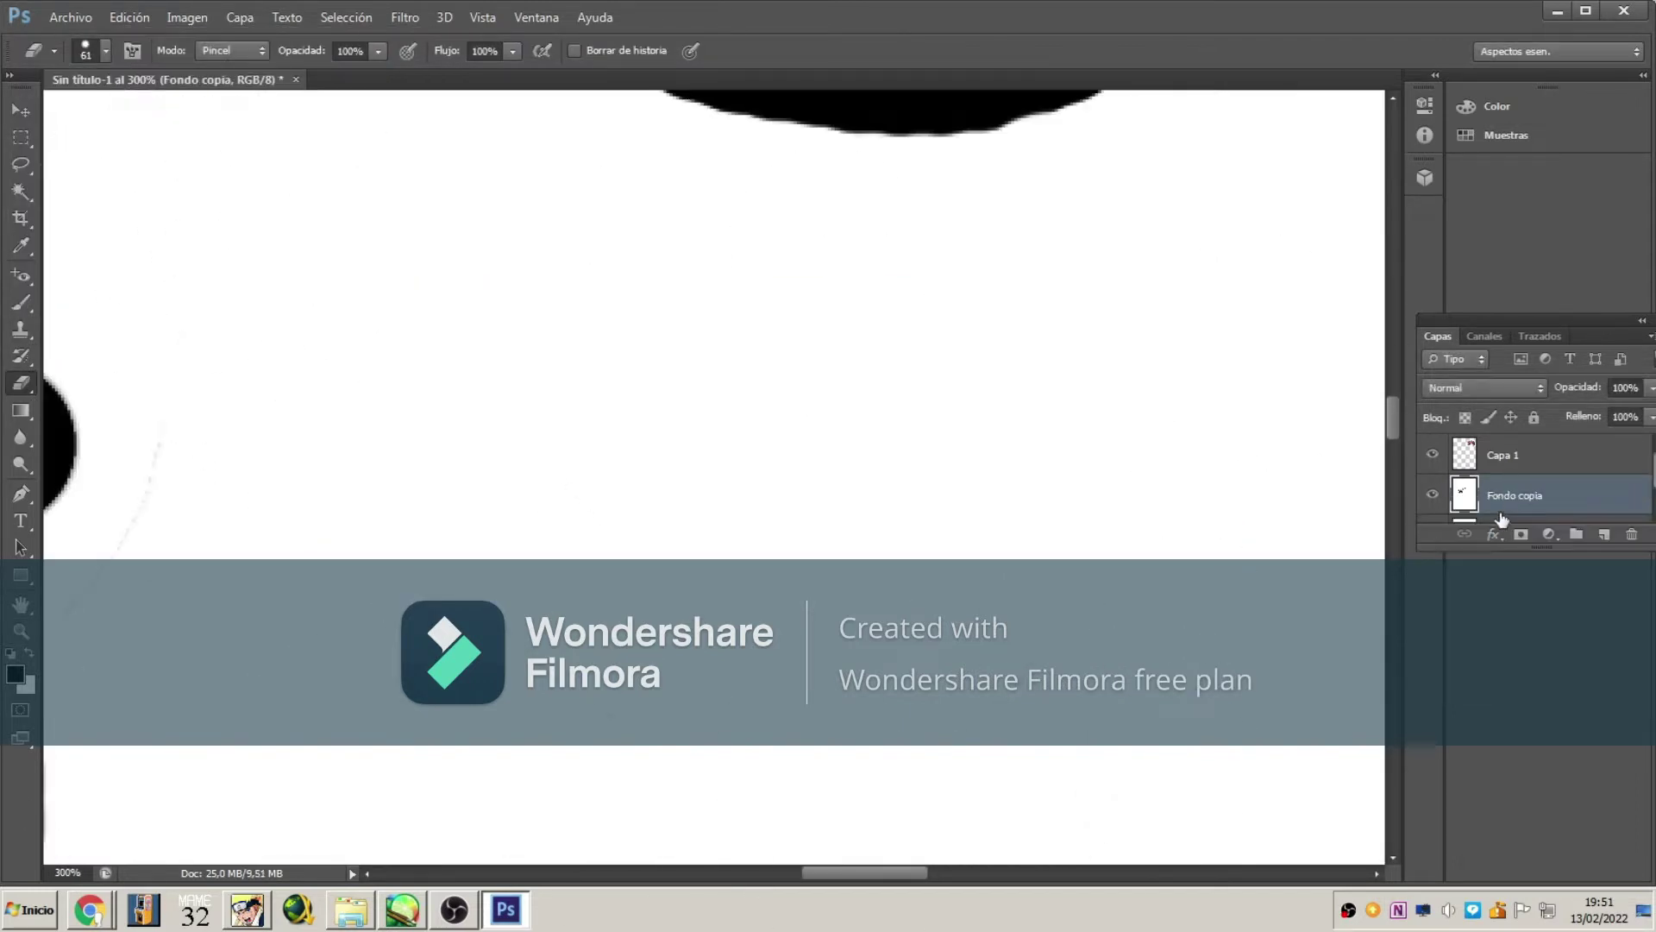
- Set the eraser size to 370 for clearing the black shapes
key(z)
key(ctrl+minus)
key(ctrl+minus)
key(ctrl+minus)
key(ctrl+minus)
key(e)
click(105, 50)
text(370)
key(Return)
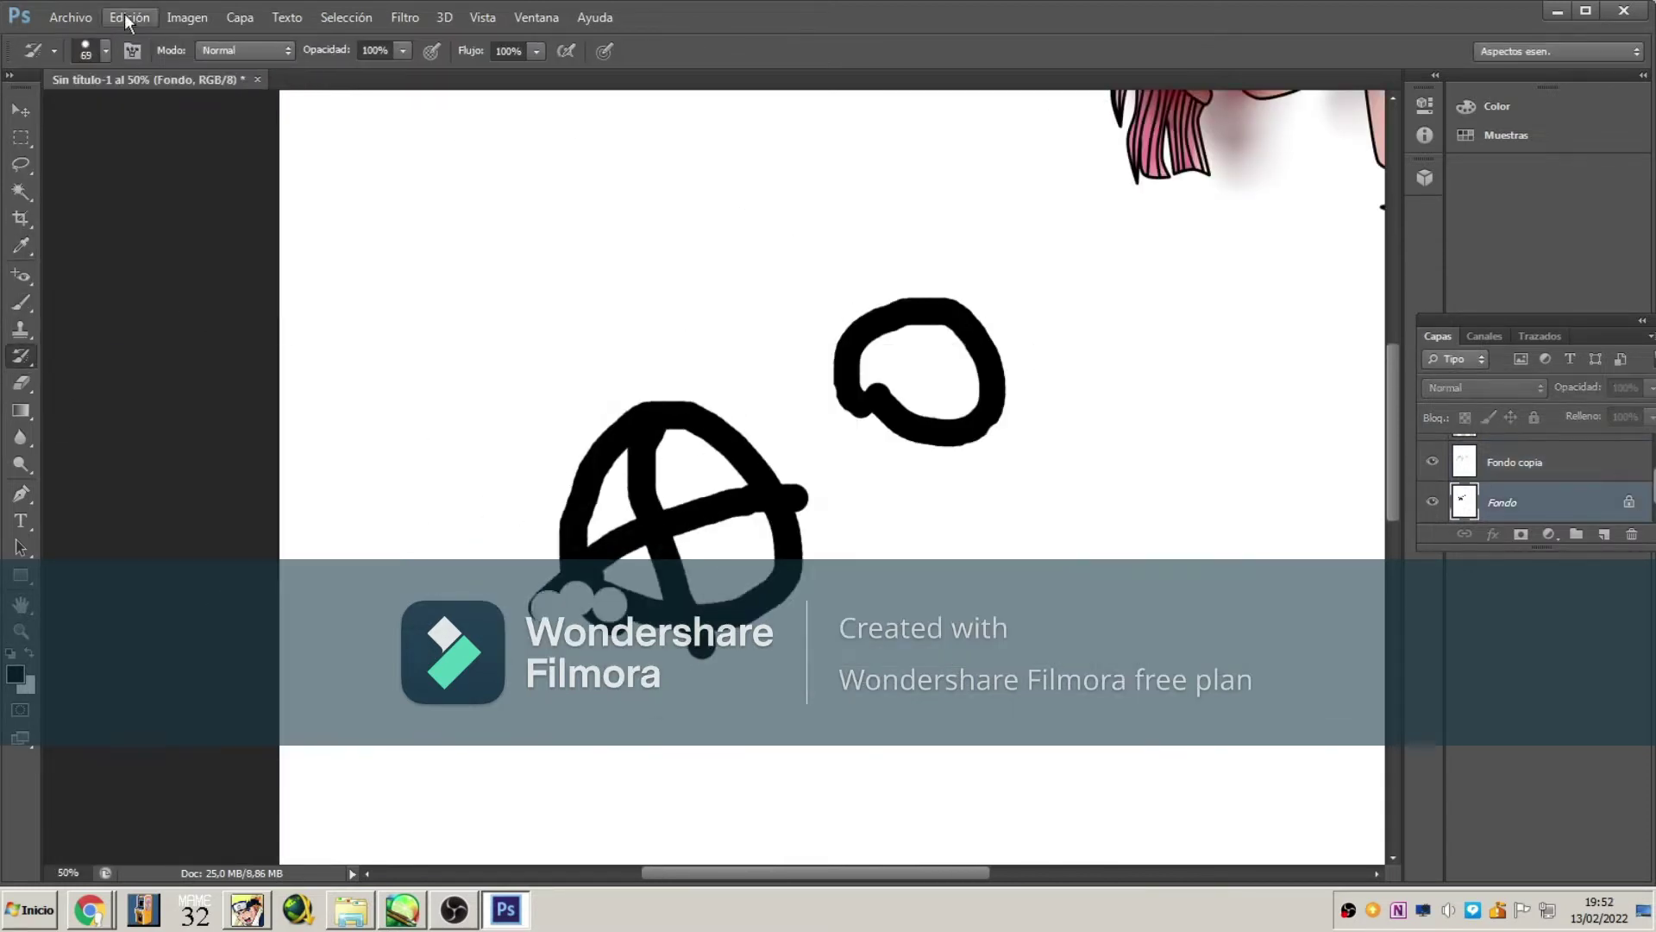
- Try the history brush tool over the black shapes, and fade both circles with the size 370 eraser
right_click(21, 356)
click(120, 379)
mouse_move(673, 483)
mouse_down()
mouse_move(924, 381)
mouse_move(825, 366)
mouse_move(1095, 355)
mouse_up()
key(z)
click(751, 659)
key(e)
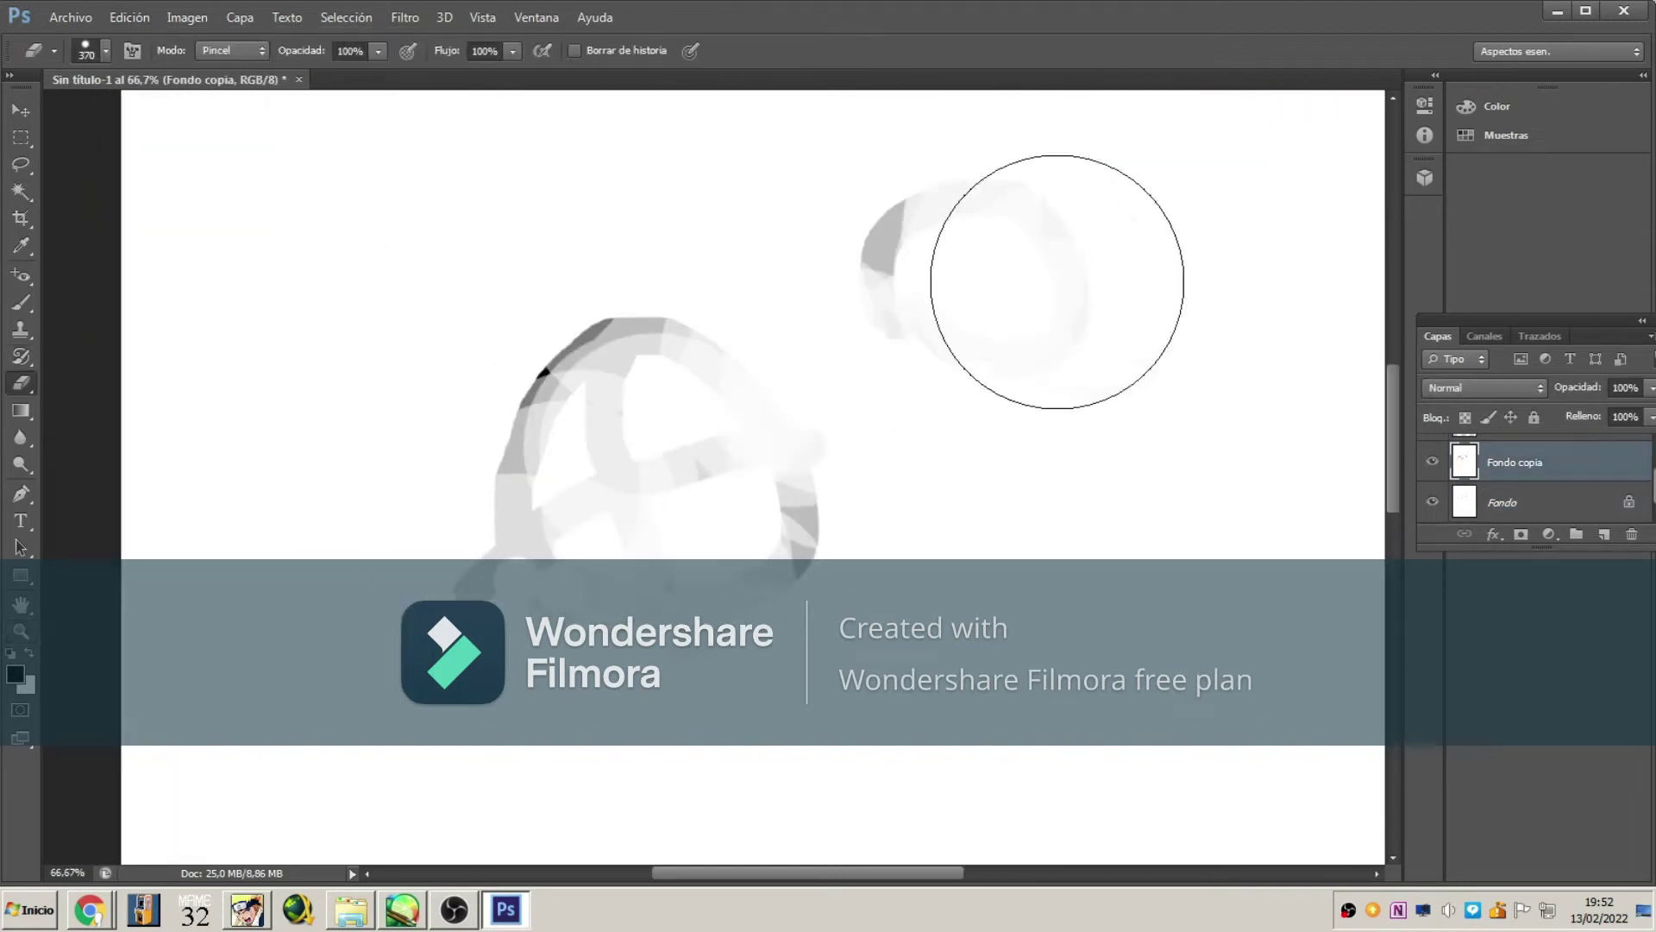
- Draw the pony's near eye, ear and front mane in black on Fondo copia with a size 23 brush
right_click(295, 435)
drag(129, 112, 94, 112)
drag(636, 509, 687, 399)
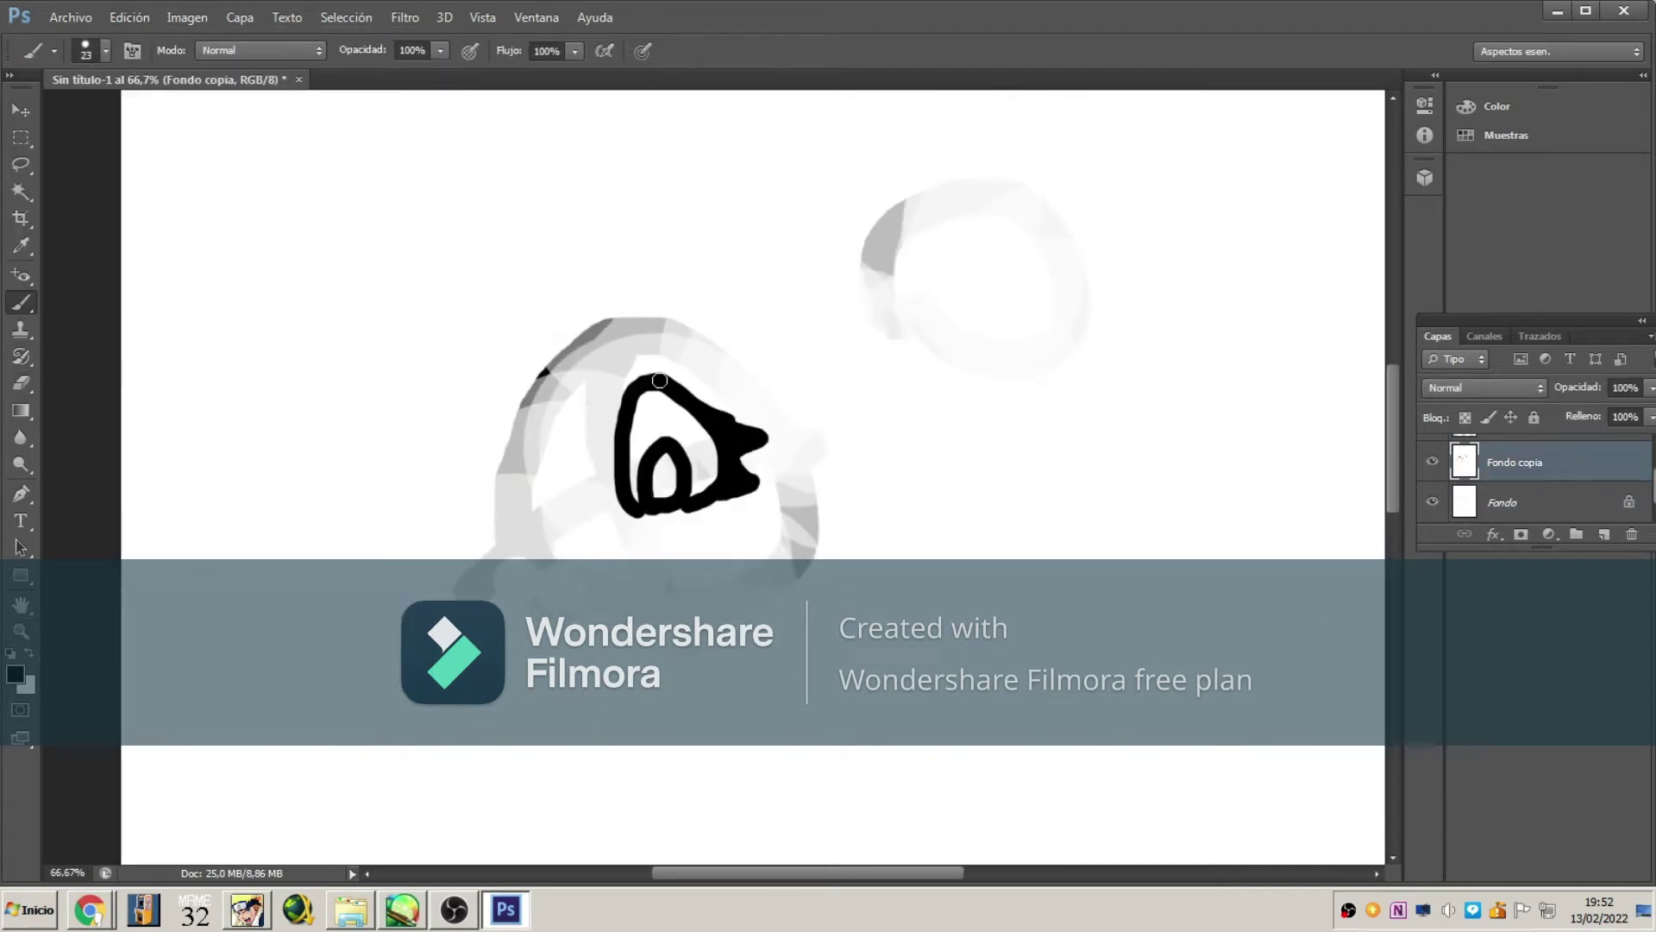
drag(562, 129, 301, 814)
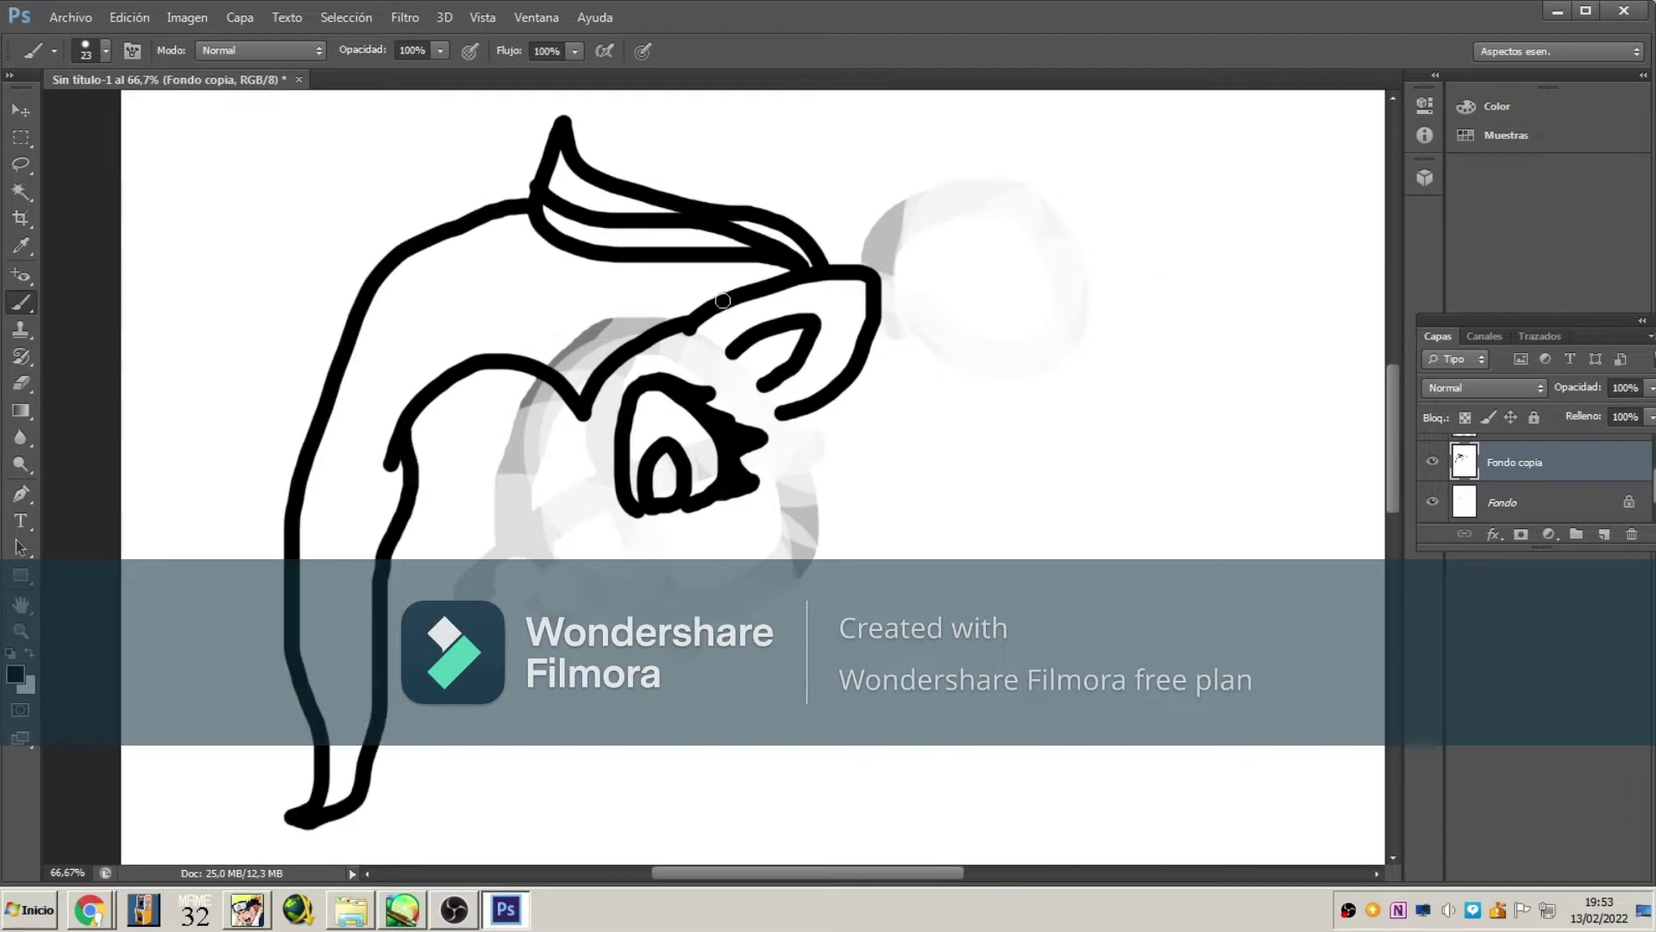
drag(723, 300, 778, 265)
- Draw the pony's far eye and muzzle beside the near eye, and undo the last muzzle stroke
scroll(813, 452, down, 3)
drag(548, 369, 576, 401)
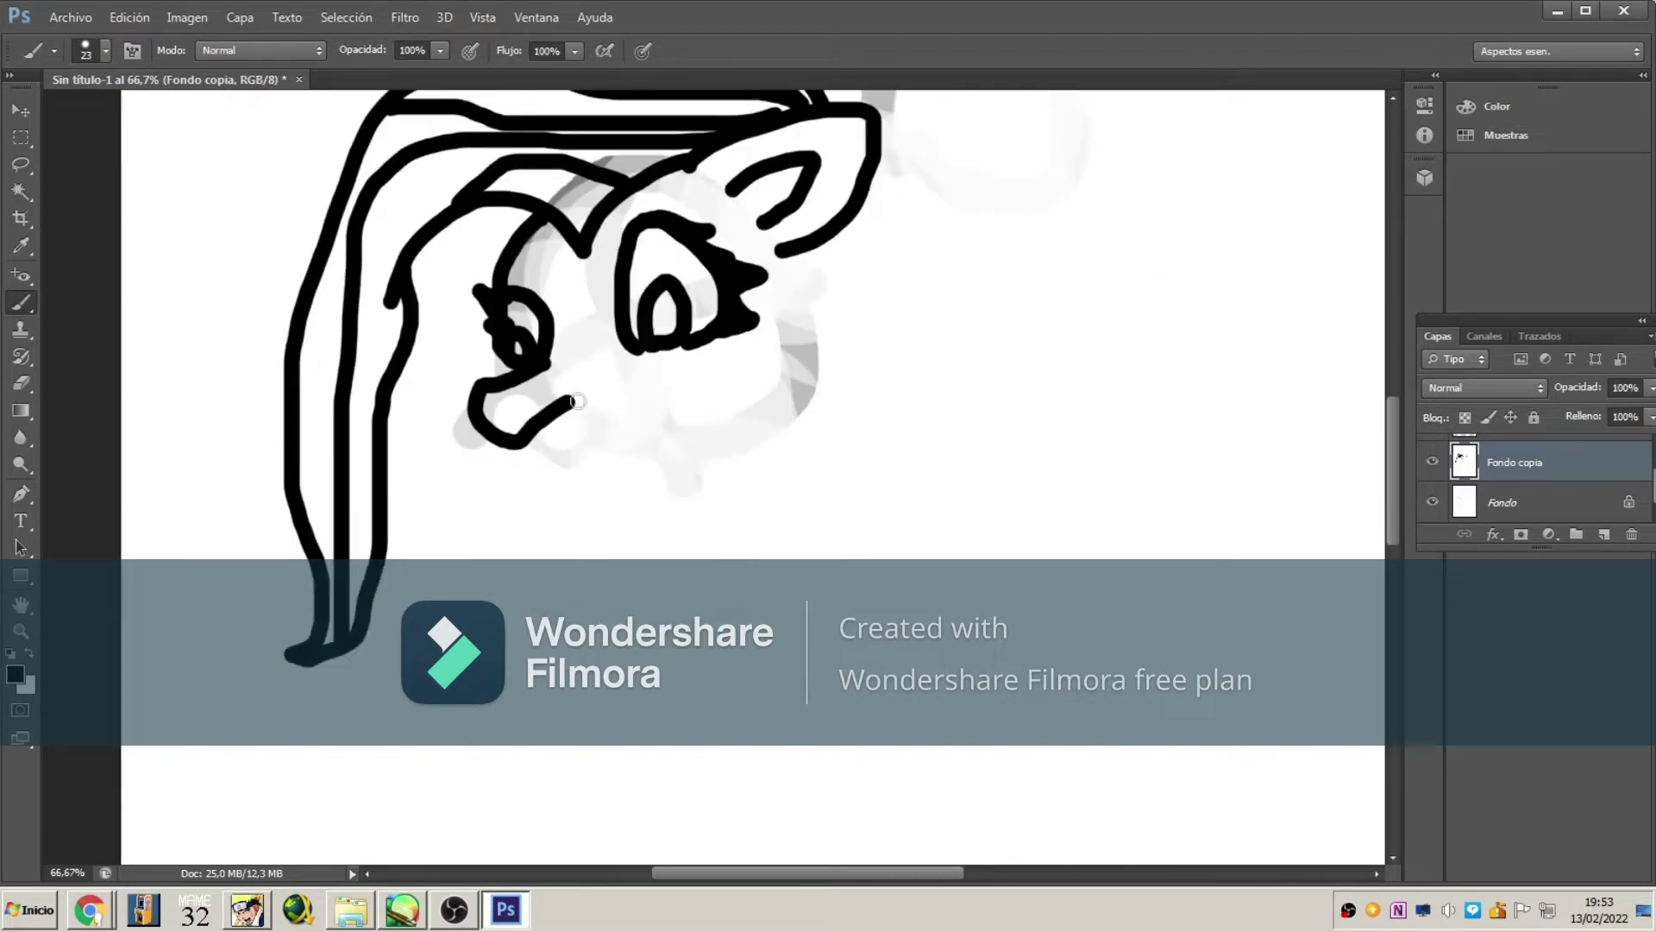
key(ctrl+z)
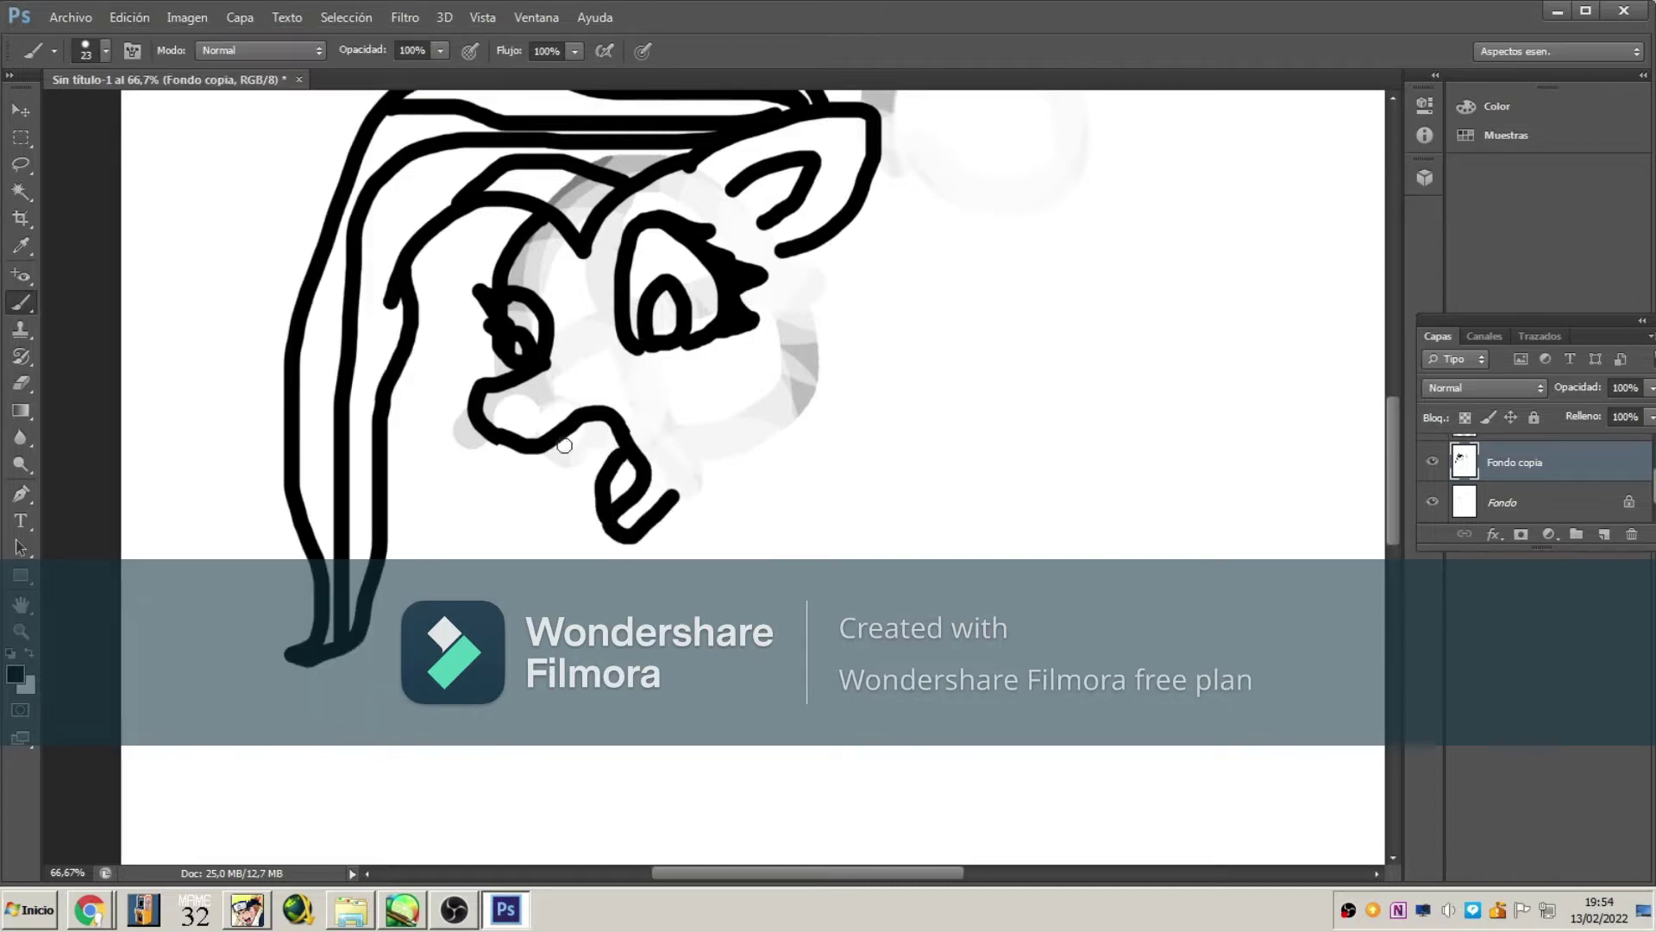
- Draw the raised foreleg with its wrist bands below the mouth and the mane locks hanging beside it
scroll(565, 445, down, 5)
drag(455, 263, 569, 483)
drag(466, 294, 564, 336)
scroll(518, 345, down, 1)
mouse_move(371, 267)
mouse_down()
mouse_move(307, 706)
mouse_move(483, 690)
mouse_up()
drag(465, 604, 464, 480)
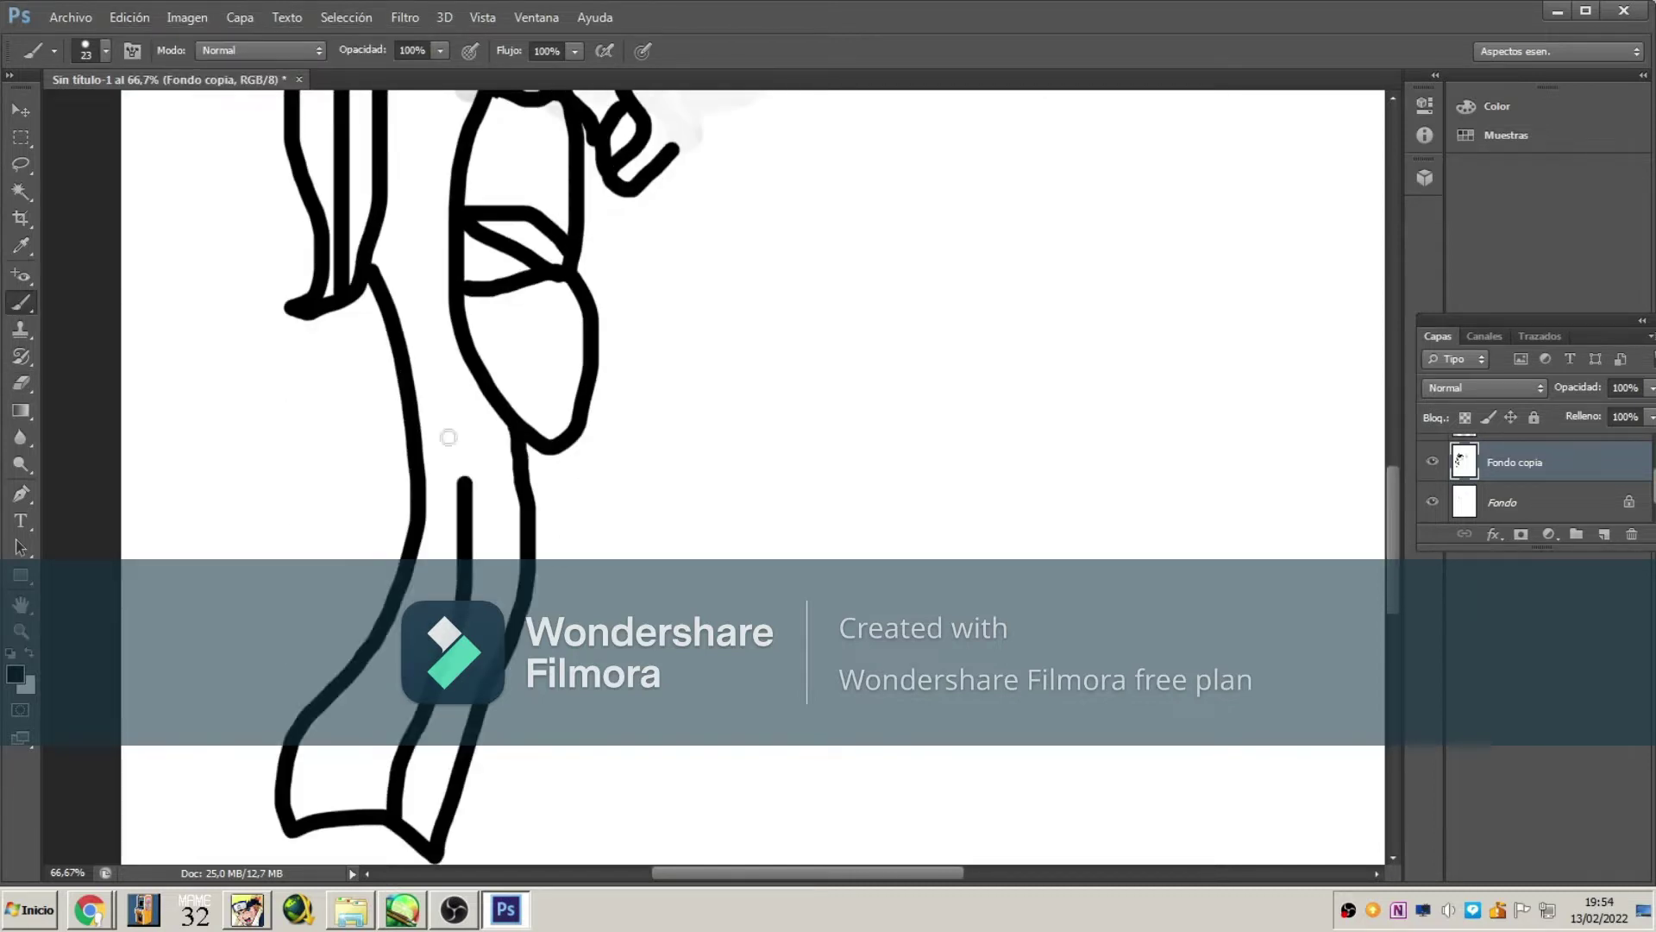
- Draw the jaw line, the neck and the second foreleg with its wrist band
scroll(1391, 483, up, 3)
drag(677, 345, 741, 302)
mouse_move(815, 203)
mouse_down()
mouse_move(776, 469)
mouse_move(966, 574)
mouse_up()
drag(872, 604, 950, 151)
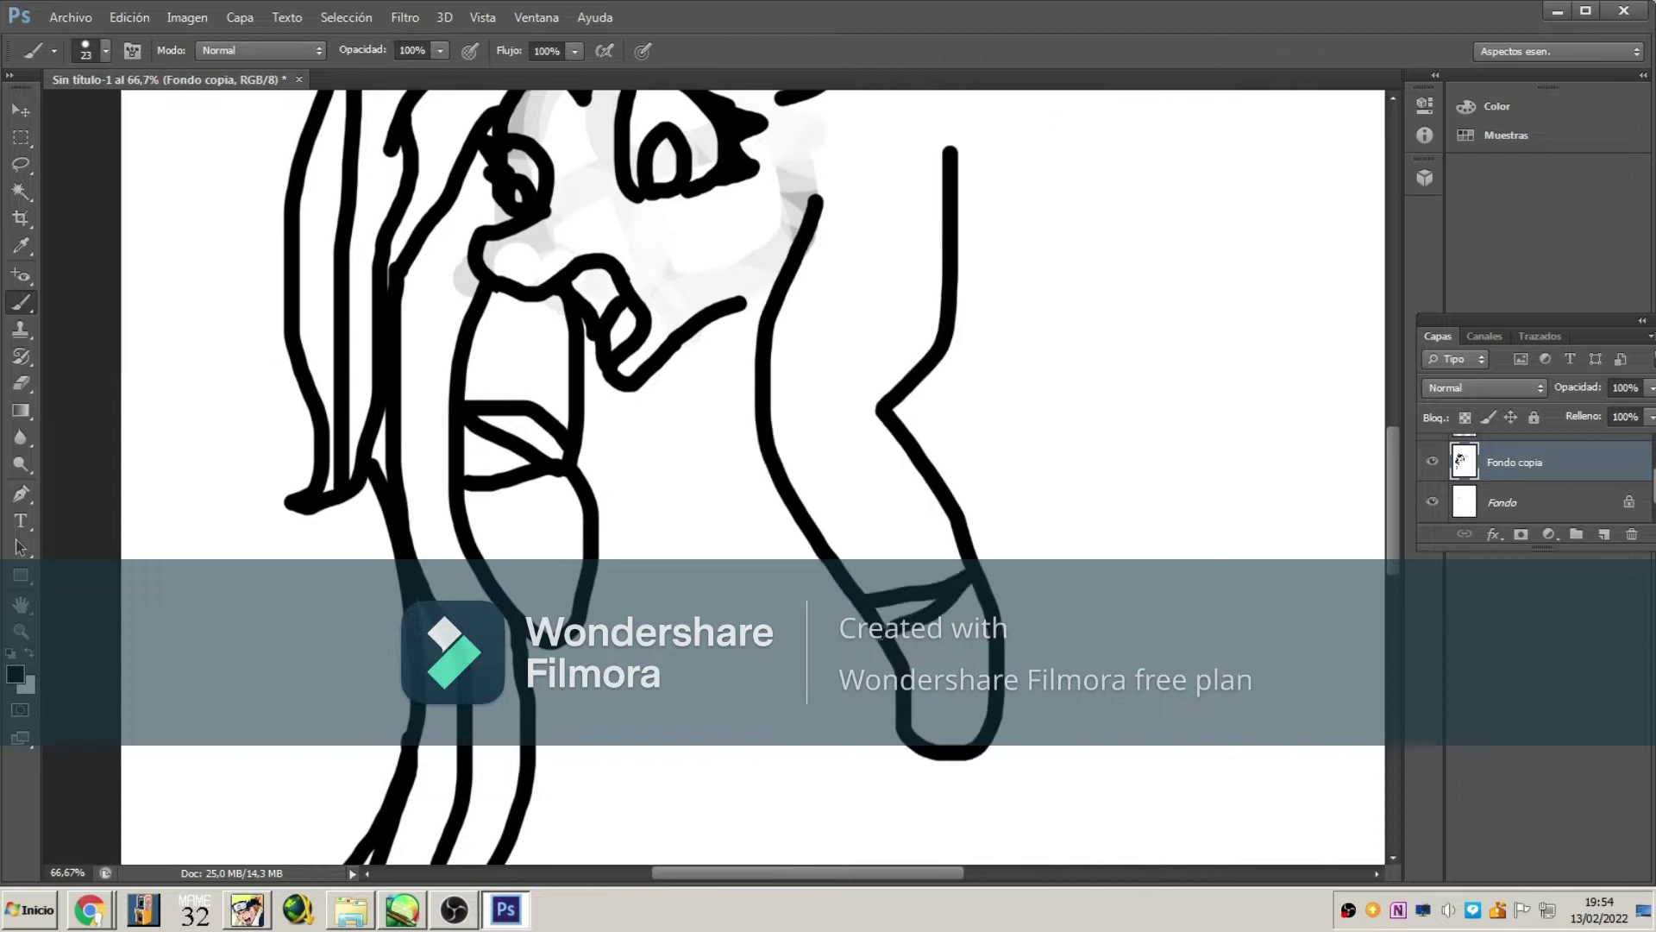
- Draw the mane locks falling behind the ear over the pony's shoulder
scroll(1405, 455, up, 4)
mouse_move(876, 220)
mouse_down()
mouse_move(1177, 431)
mouse_move(1083, 784)
mouse_up()
drag(863, 259, 1018, 777)
drag(1031, 466, 994, 524)
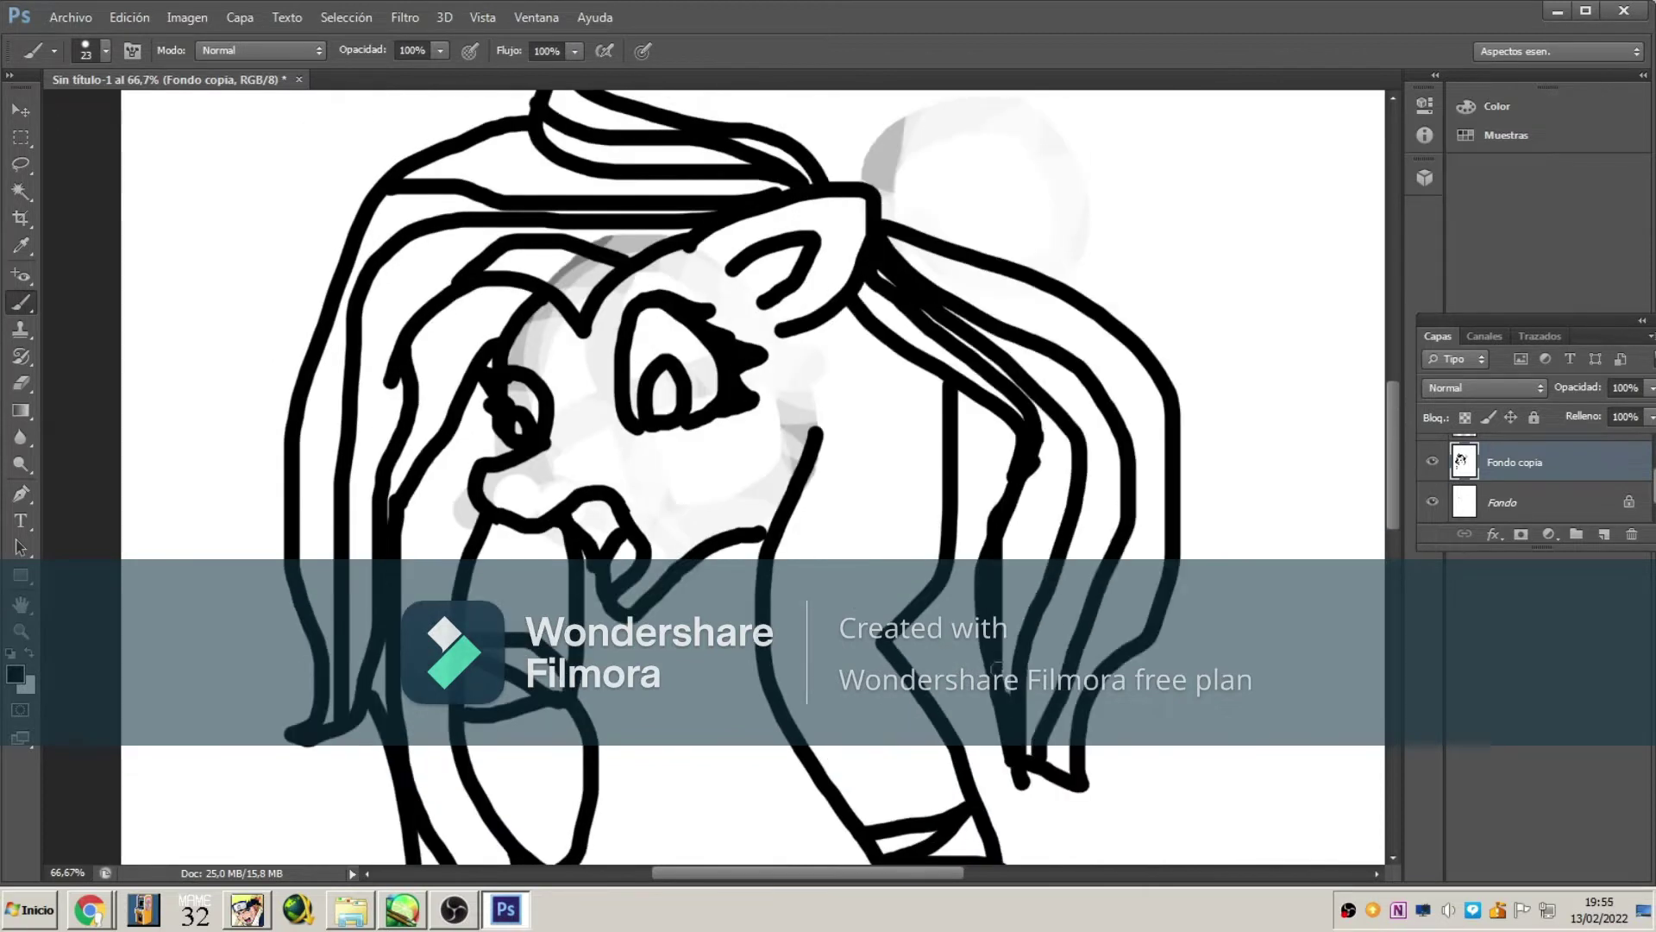
- Draw the long lower mane between the forelegs and fill it with flowing strand lines
scroll(1393, 483, down, 8)
drag(949, 383, 914, 703)
scroll(776, 431, up, 2)
drag(621, 138, 655, 759)
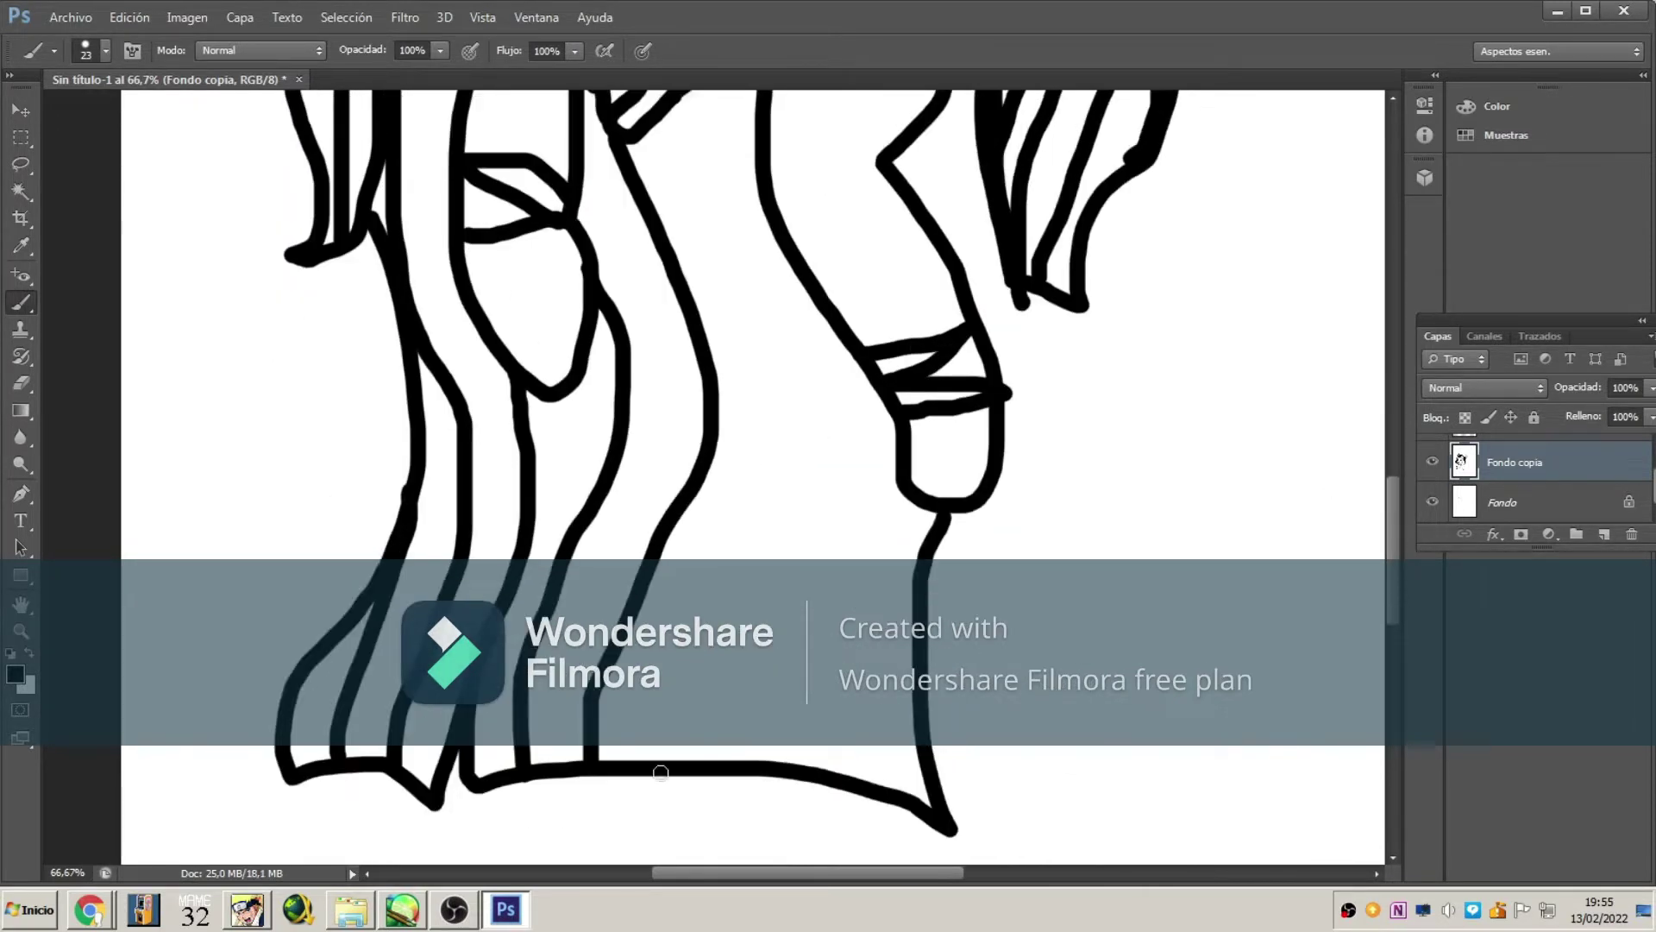
drag(772, 101, 651, 763)
drag(863, 362, 742, 759)
scroll(777, 431, up, 5)
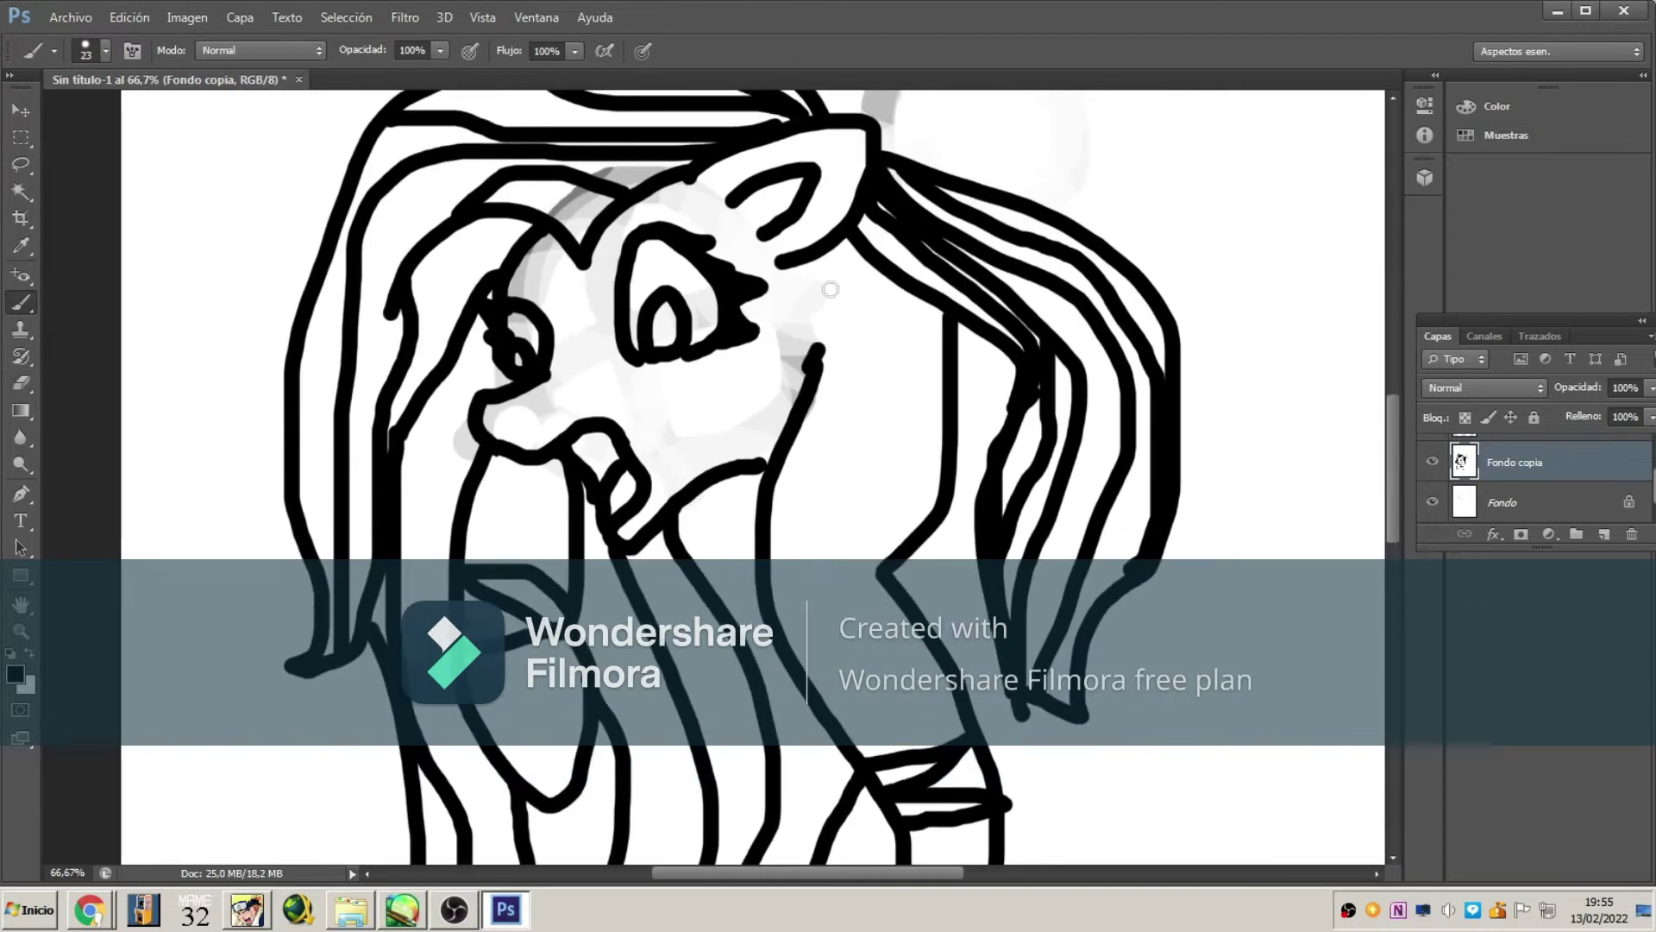
- Erase the grey leftovers around the pony sketch with a size 463 eraser, and switch back to the brush
key(ctrl+minus)
key(ctrl+minus)
key(ctrl+minus)
click(1502, 502)
key(e)
click(105, 50)
click(20, 306)
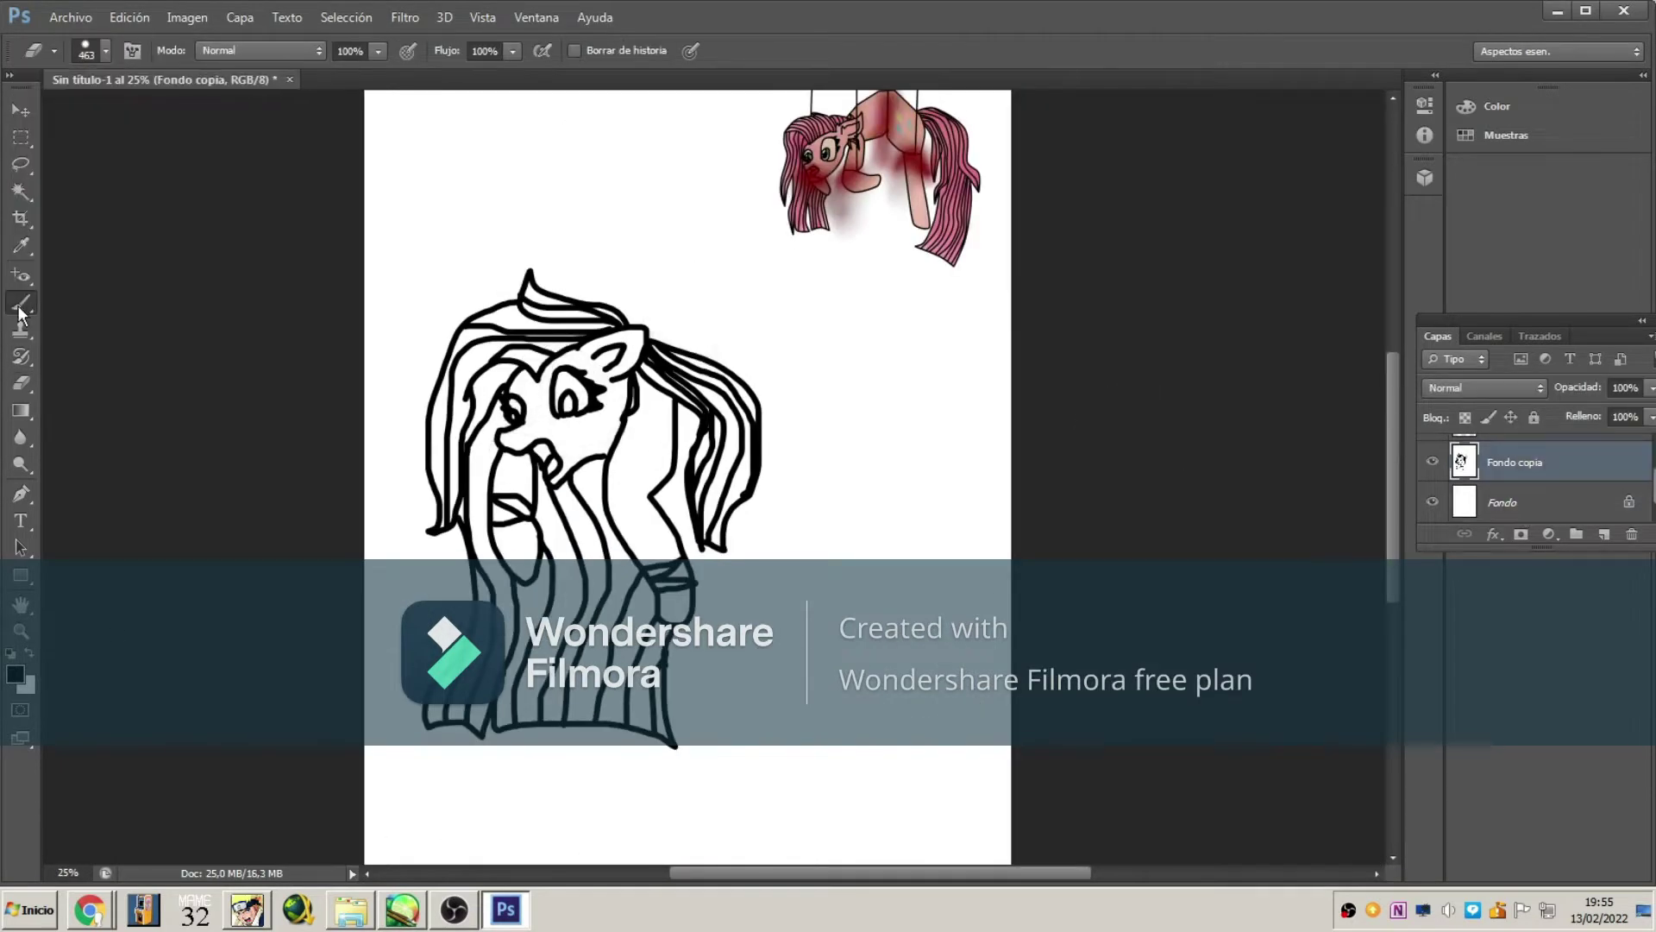
- Delete the Capa 1 layer containing the coloured reference pony
scroll(1389, 399, up, 3)
right_click(1544, 440)
click(1320, 319)
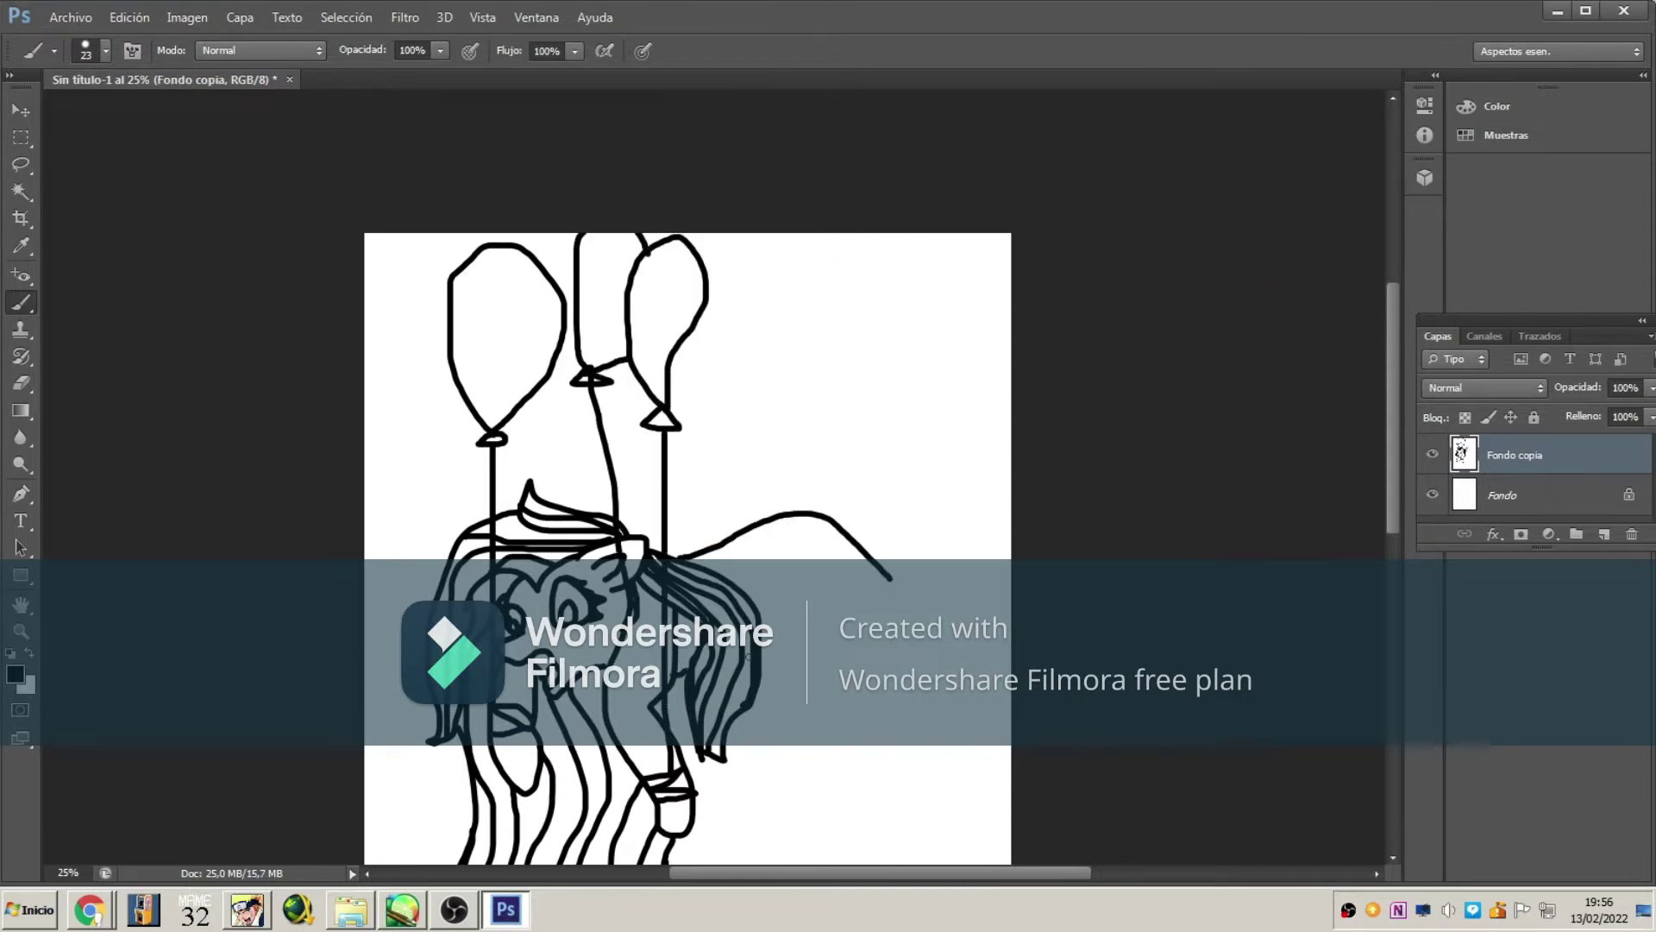
- Draw the pony's waist band and belly, and a balloon with its string above the back
drag(795, 517, 809, 640)
scroll(1371, 515, down, 3)
scroll(1391, 574, up, 3)
drag(798, 489, 789, 326)
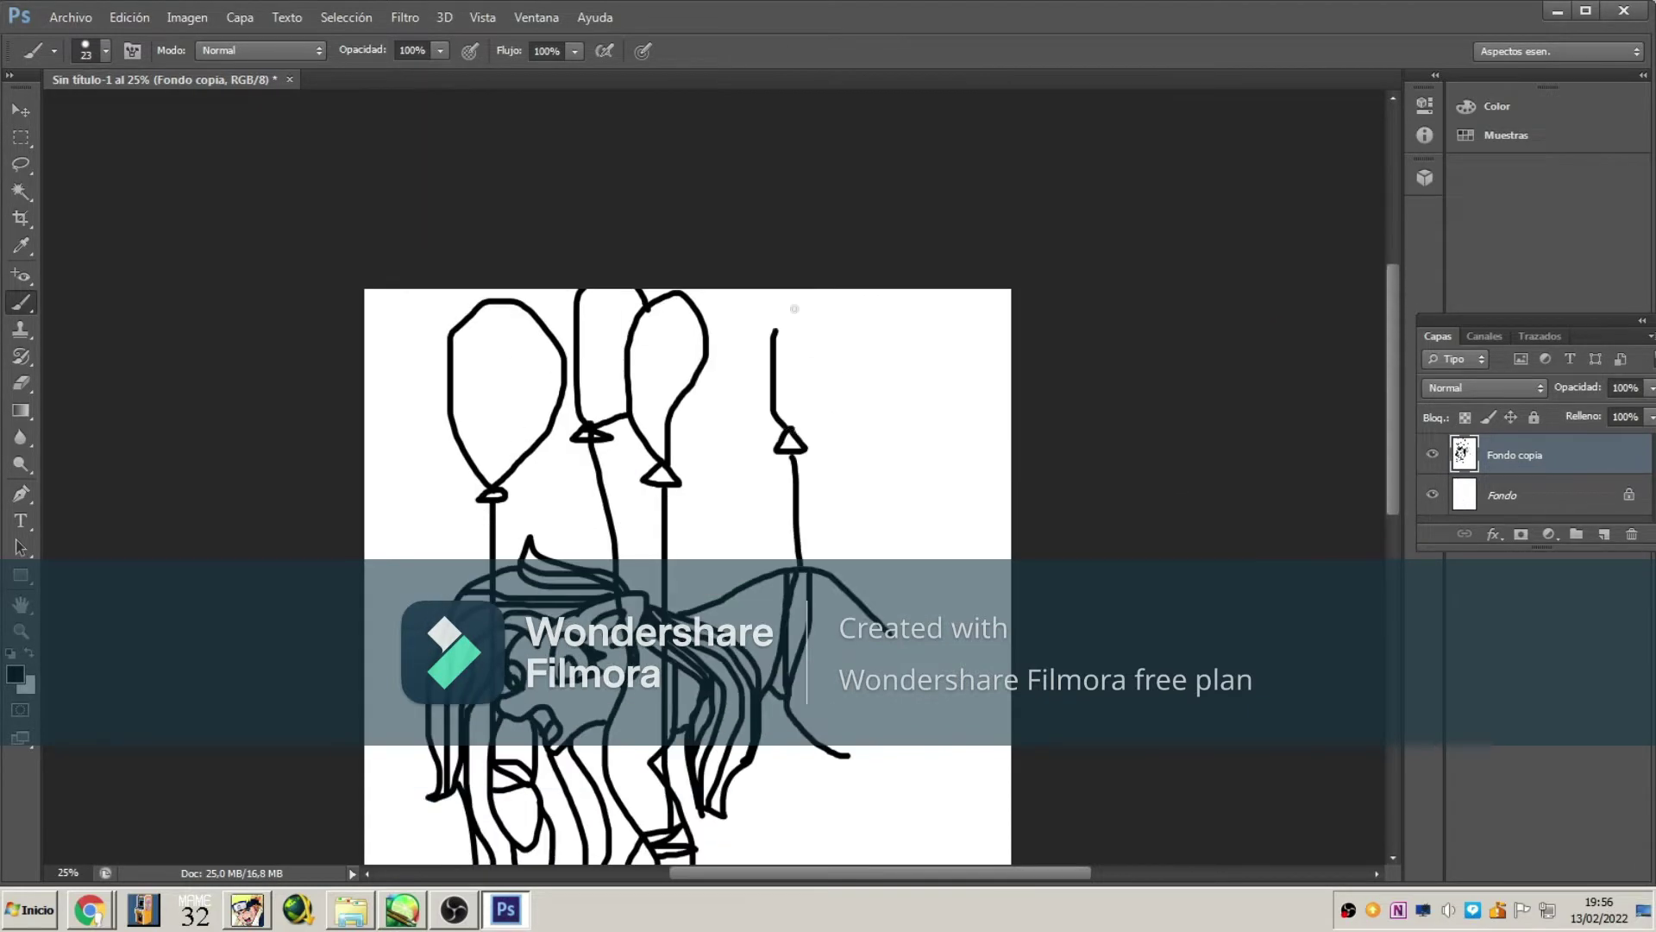
drag(789, 431, 793, 423)
- Draw the pony's rump and hind leg, and undo the last brush stroke
scroll(810, 362, down, 2)
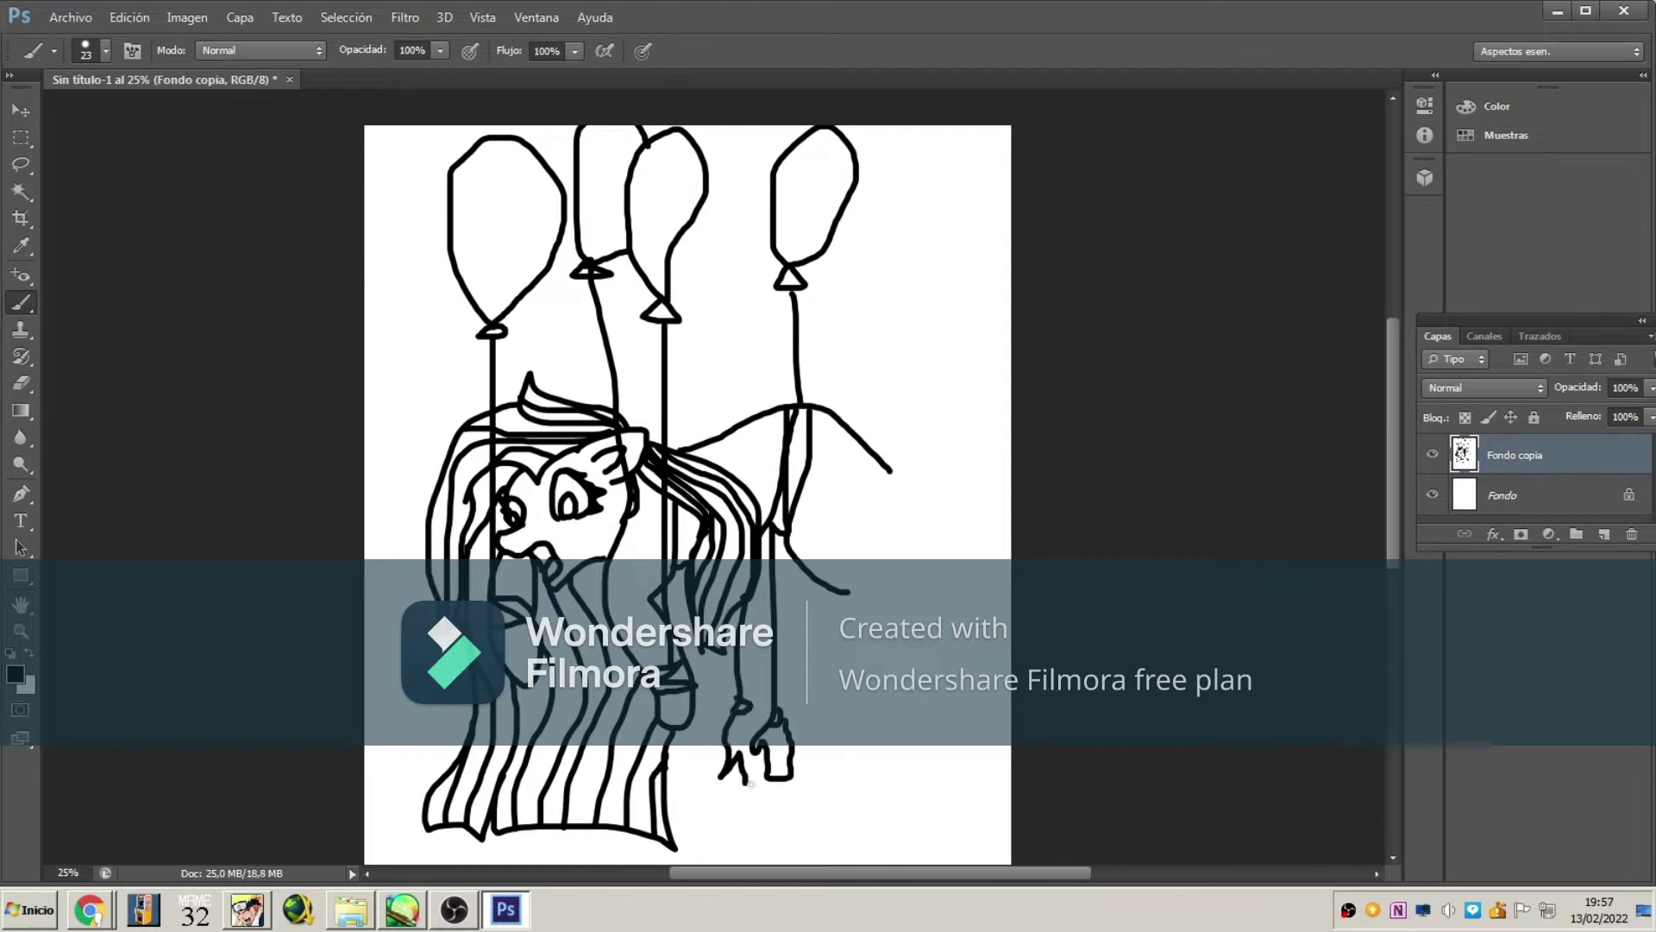
scroll(848, 589, down, 2)
drag(891, 367, 883, 473)
click(129, 18)
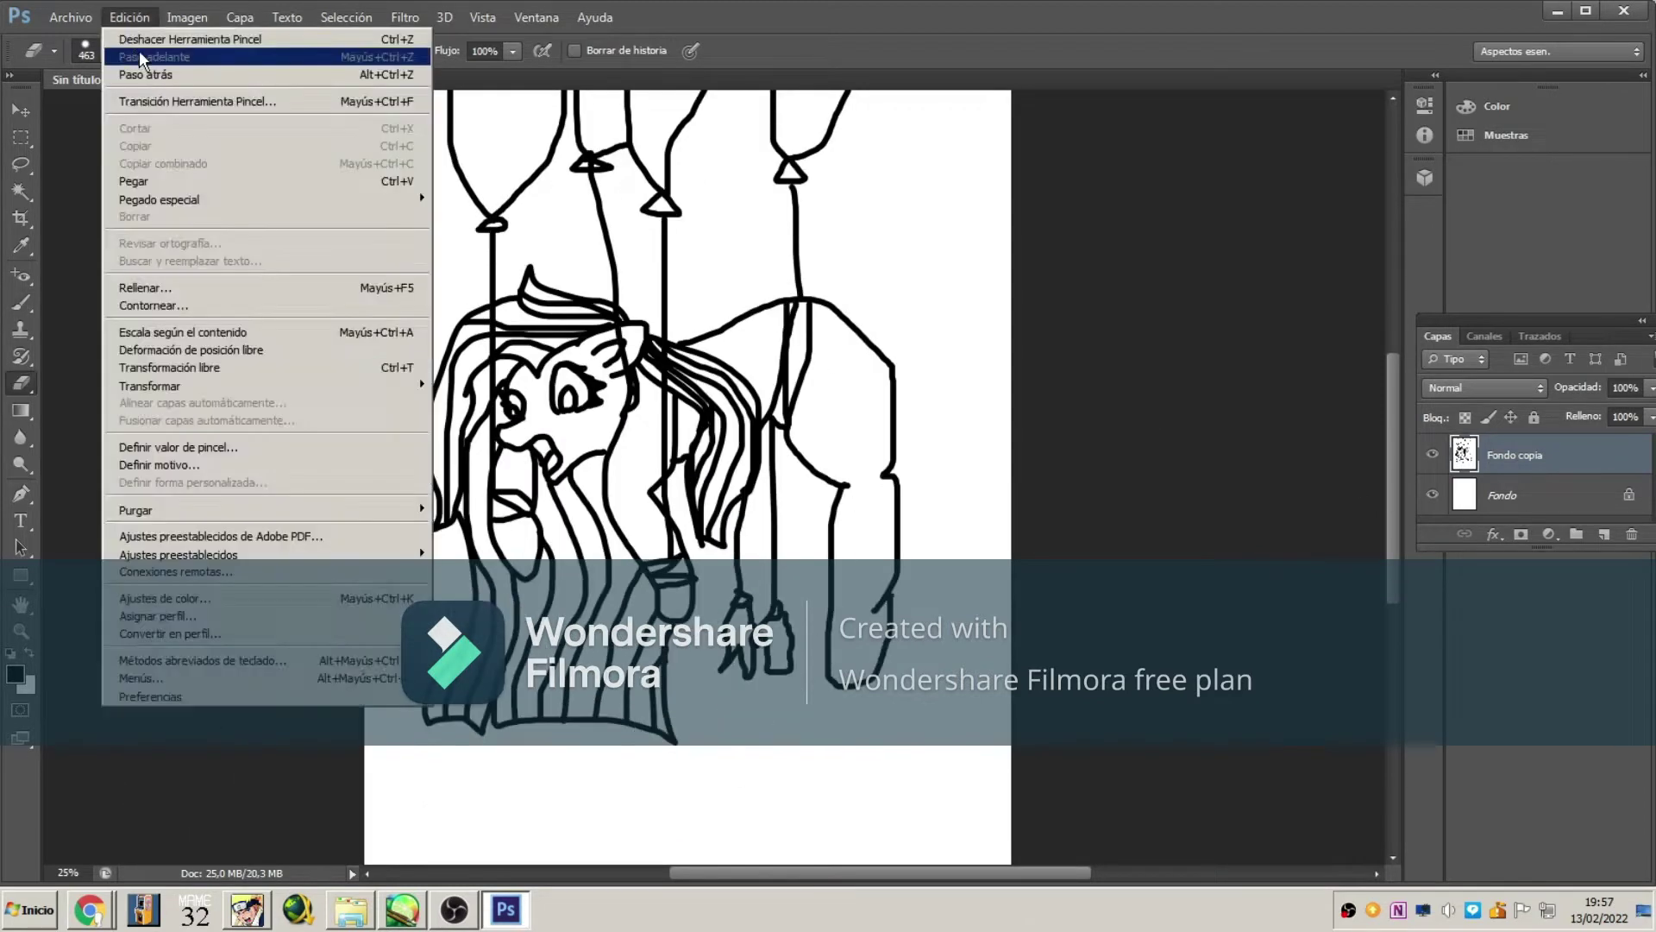
click(147, 32)
- Draw the striped tail and a popped balloon with its string tied to the rump
scroll(878, 491, up, 3)
drag(889, 617, 880, 321)
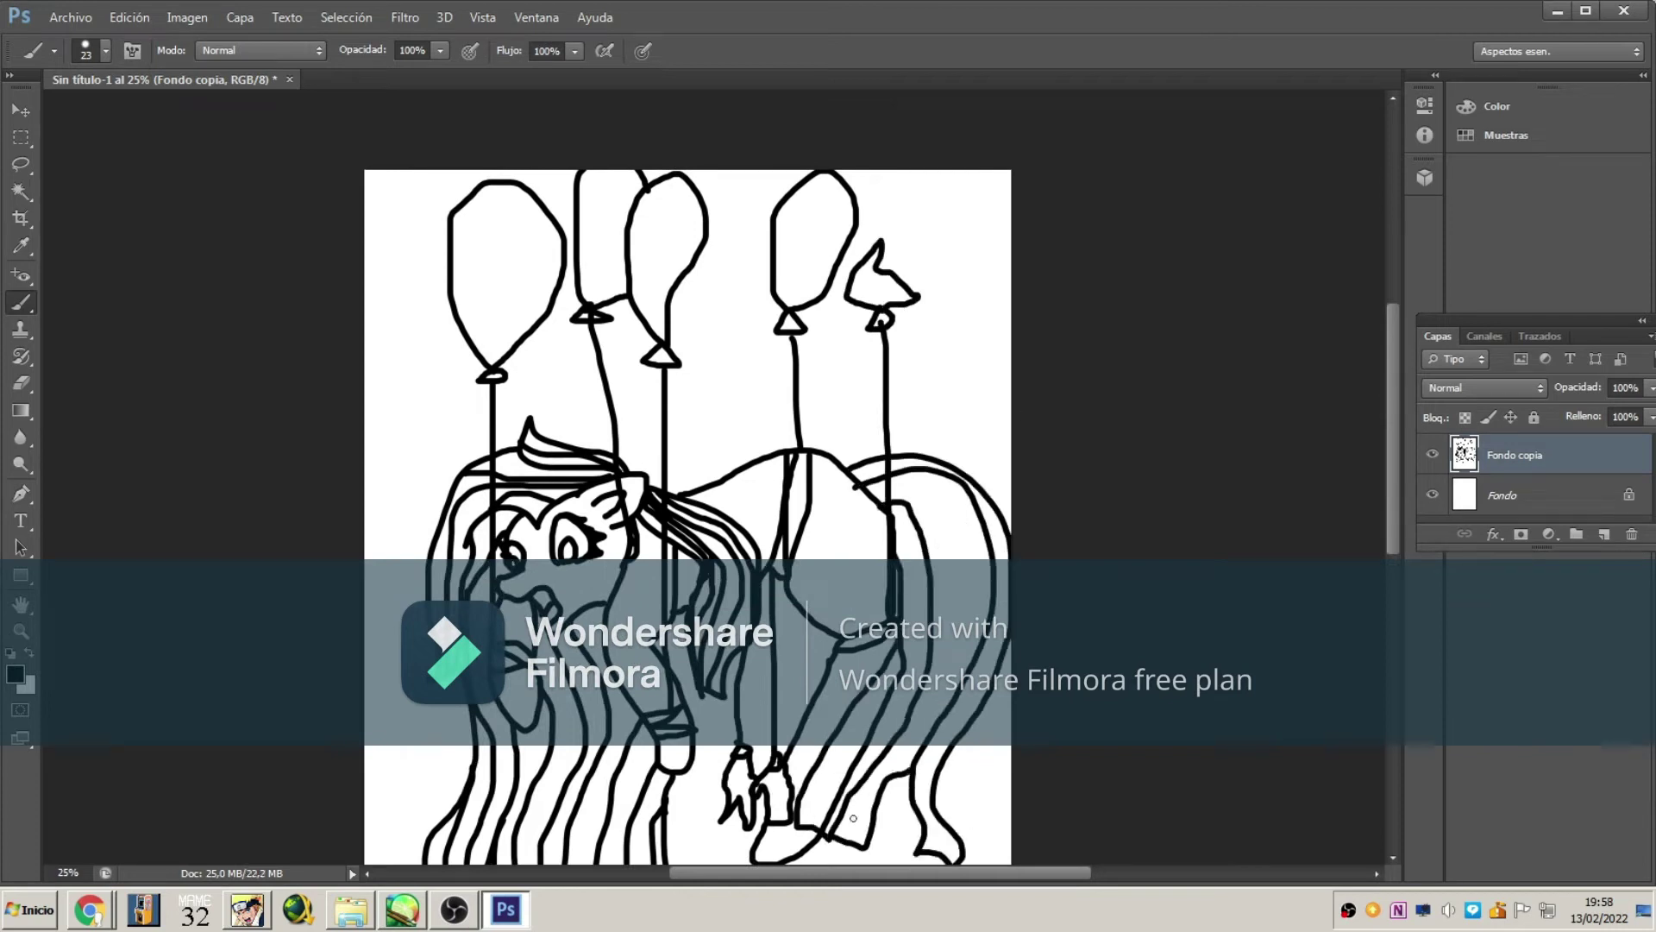
- Magic-wand the drawing's background and scale the Fondo copia content to about 84% with Free Transform
key(w)
click(638, 430)
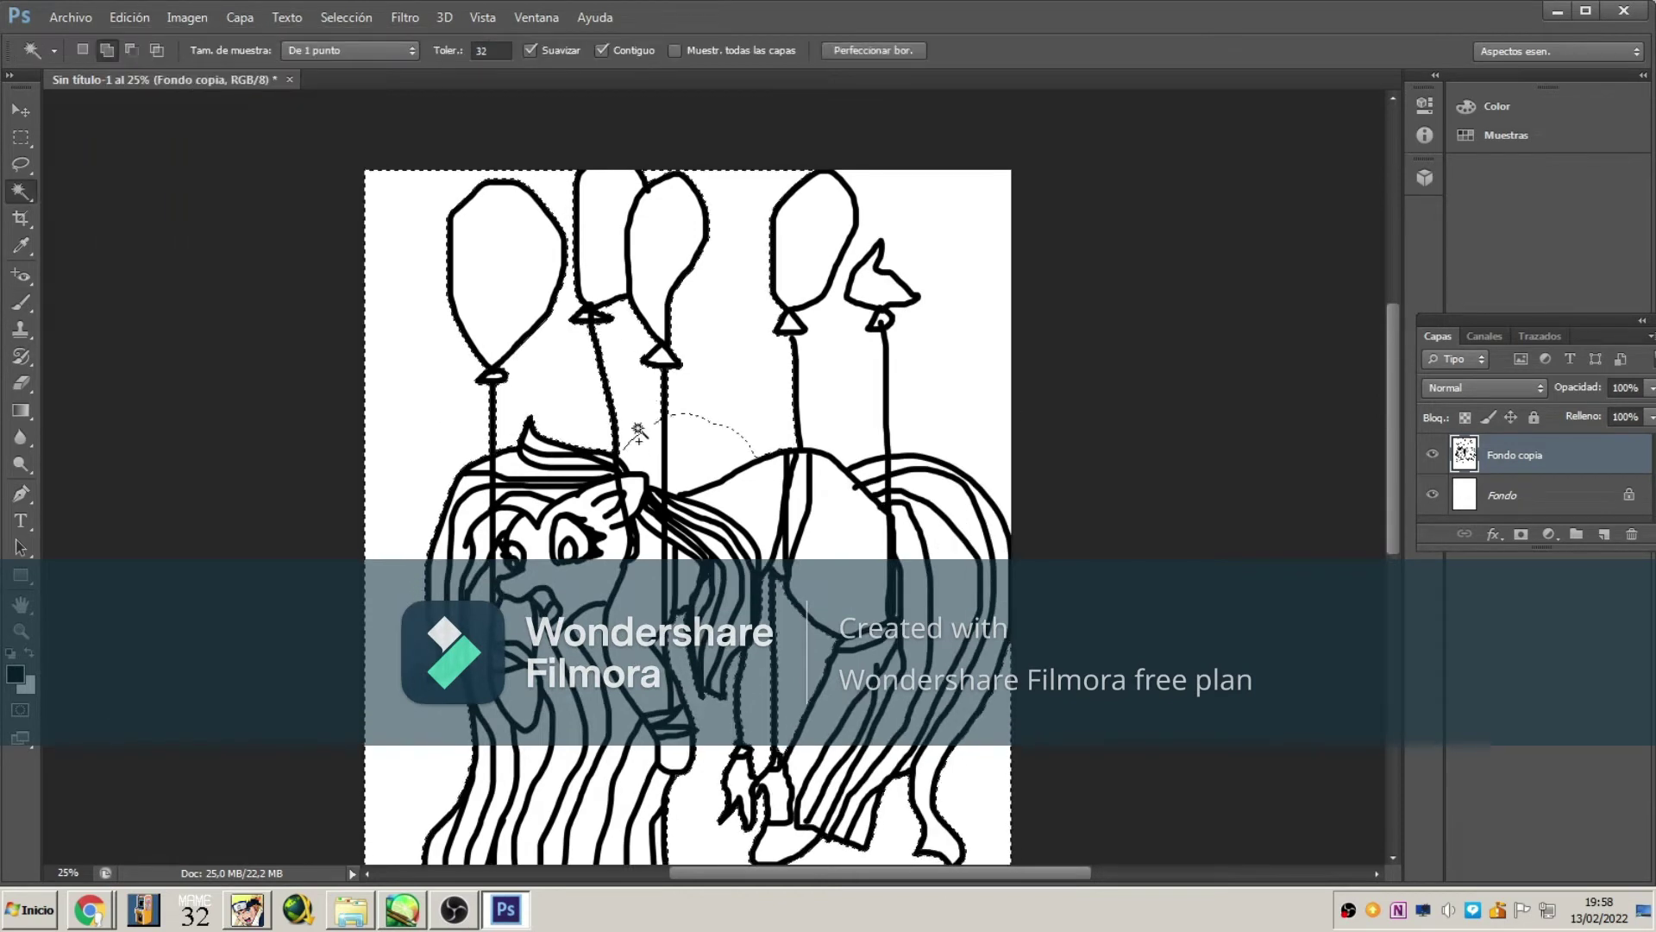
scroll(1402, 507, down, 2)
key(ctrl+t)
drag(1009, 863, 903, 724)
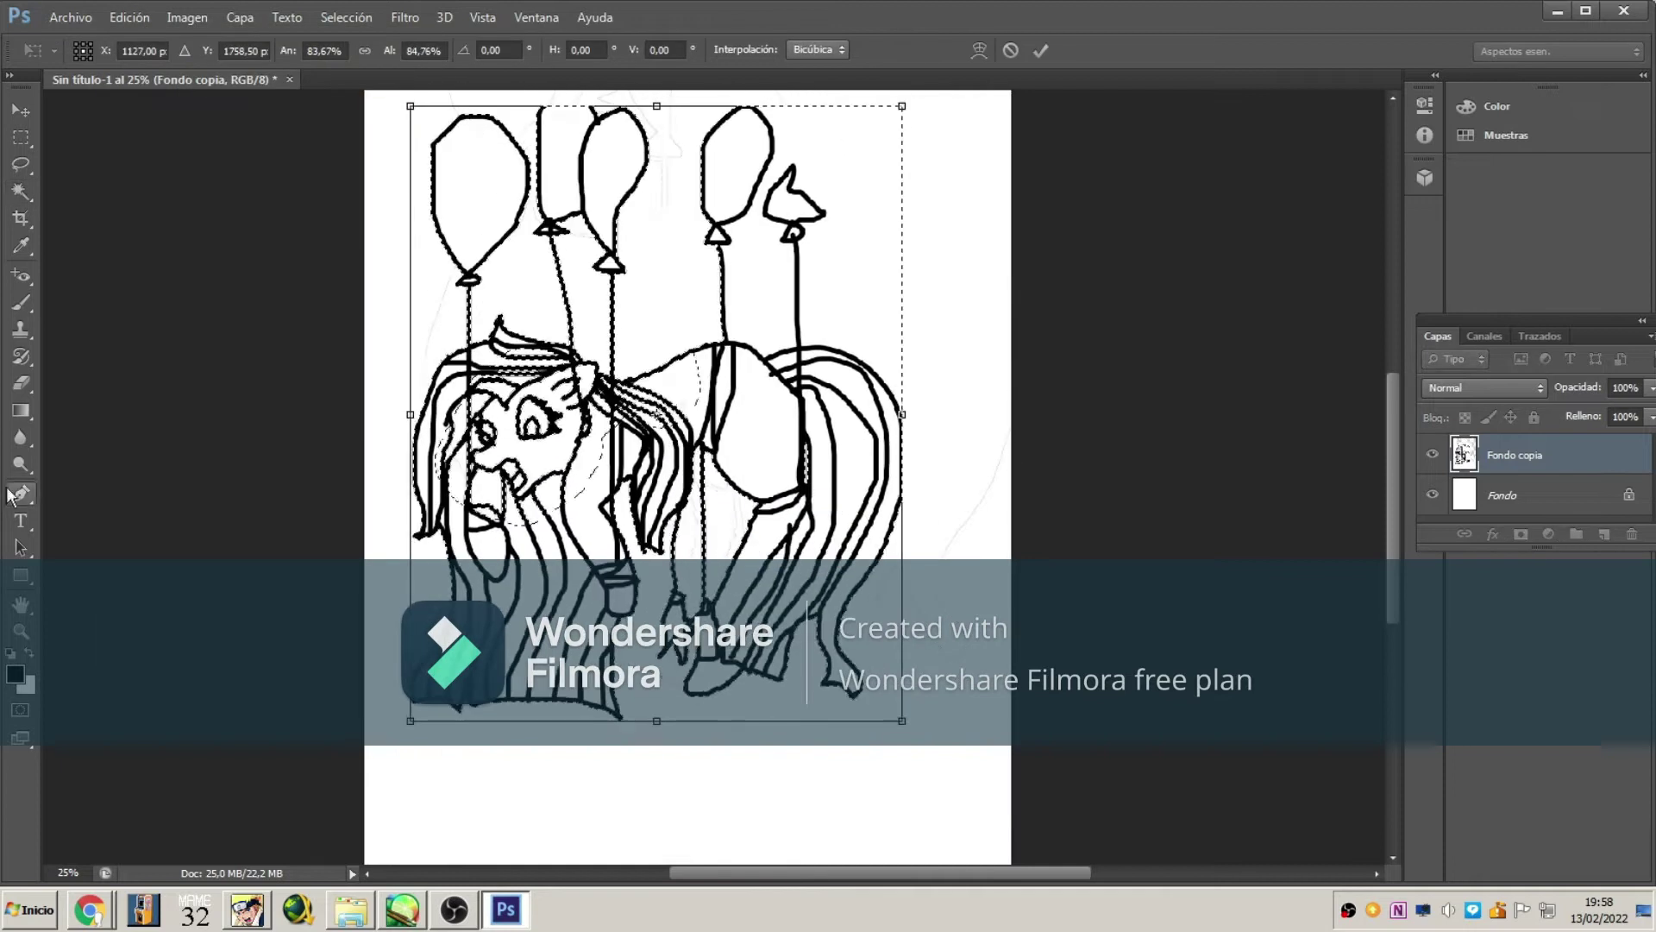
key(ctrl+d)
- Save the drawing as Pinkie Pie Death Redraw2022 (Tercer Redraw el año que vien en febrero).psd in a new Mane 6 Deaths Redraw con Portadas folder
key(b)
click(71, 17)
click(82, 205)
right_click(436, 258)
click(621, 426)
text(Mane 6 Deaths Redraw con Portadas)
key(Return)
key(Return)
key(Tab)
text(Pink)
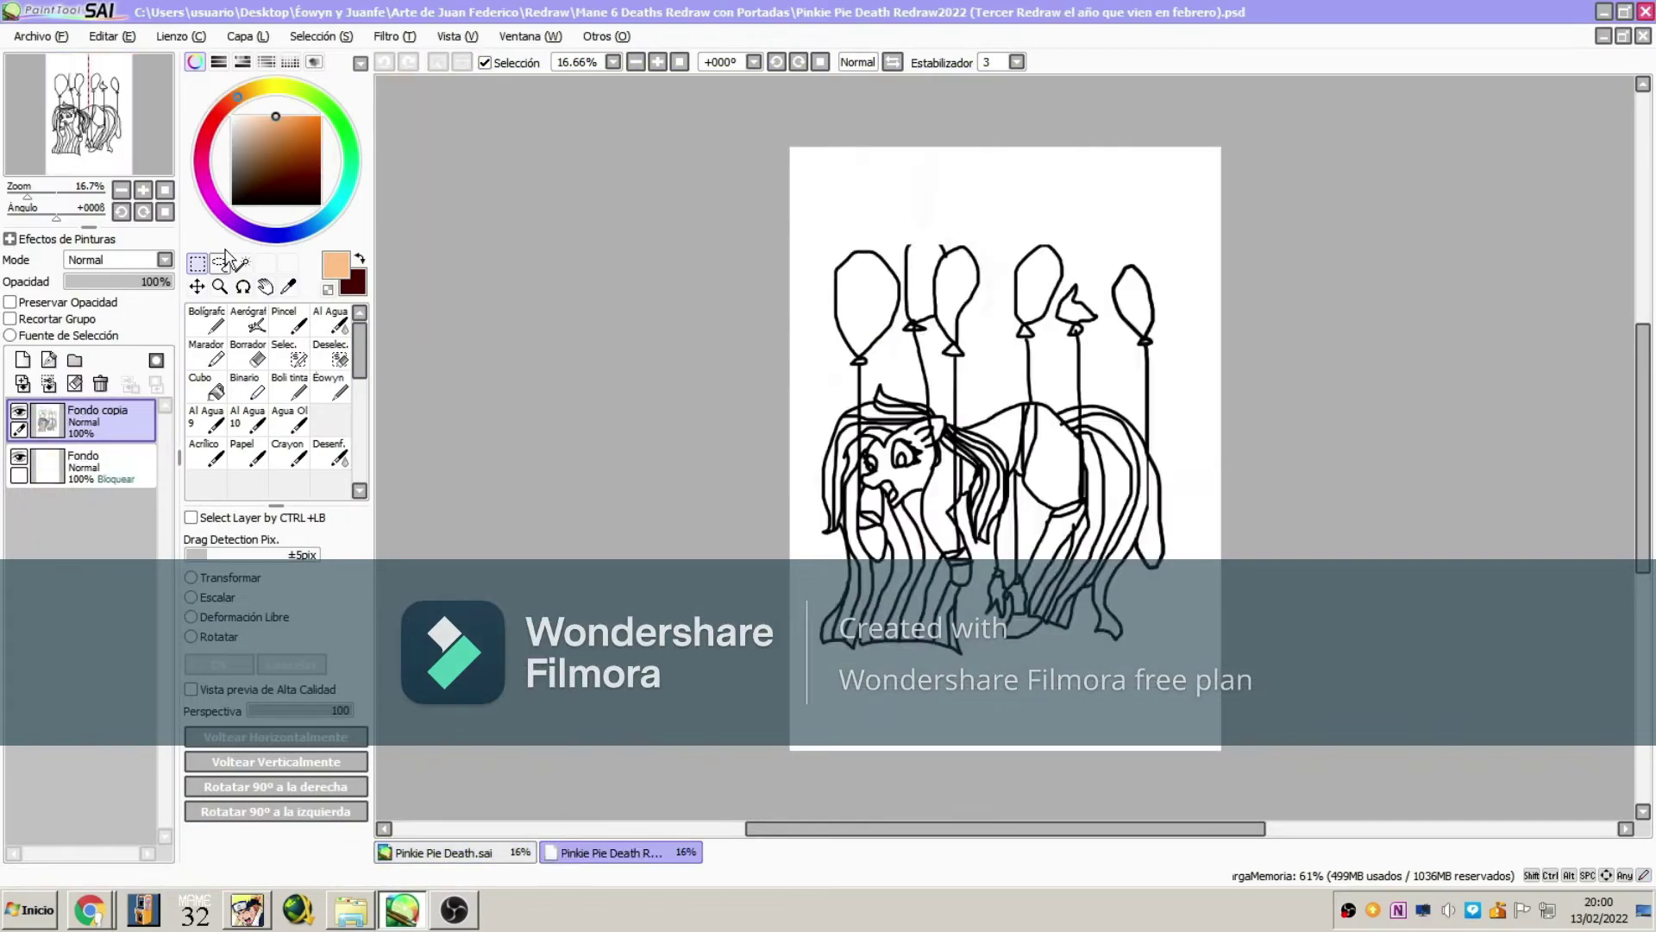
- In PaintTool SAI, delete the Fondo layer and lighten the Fondo copia sketch to pale grey
click(83, 470)
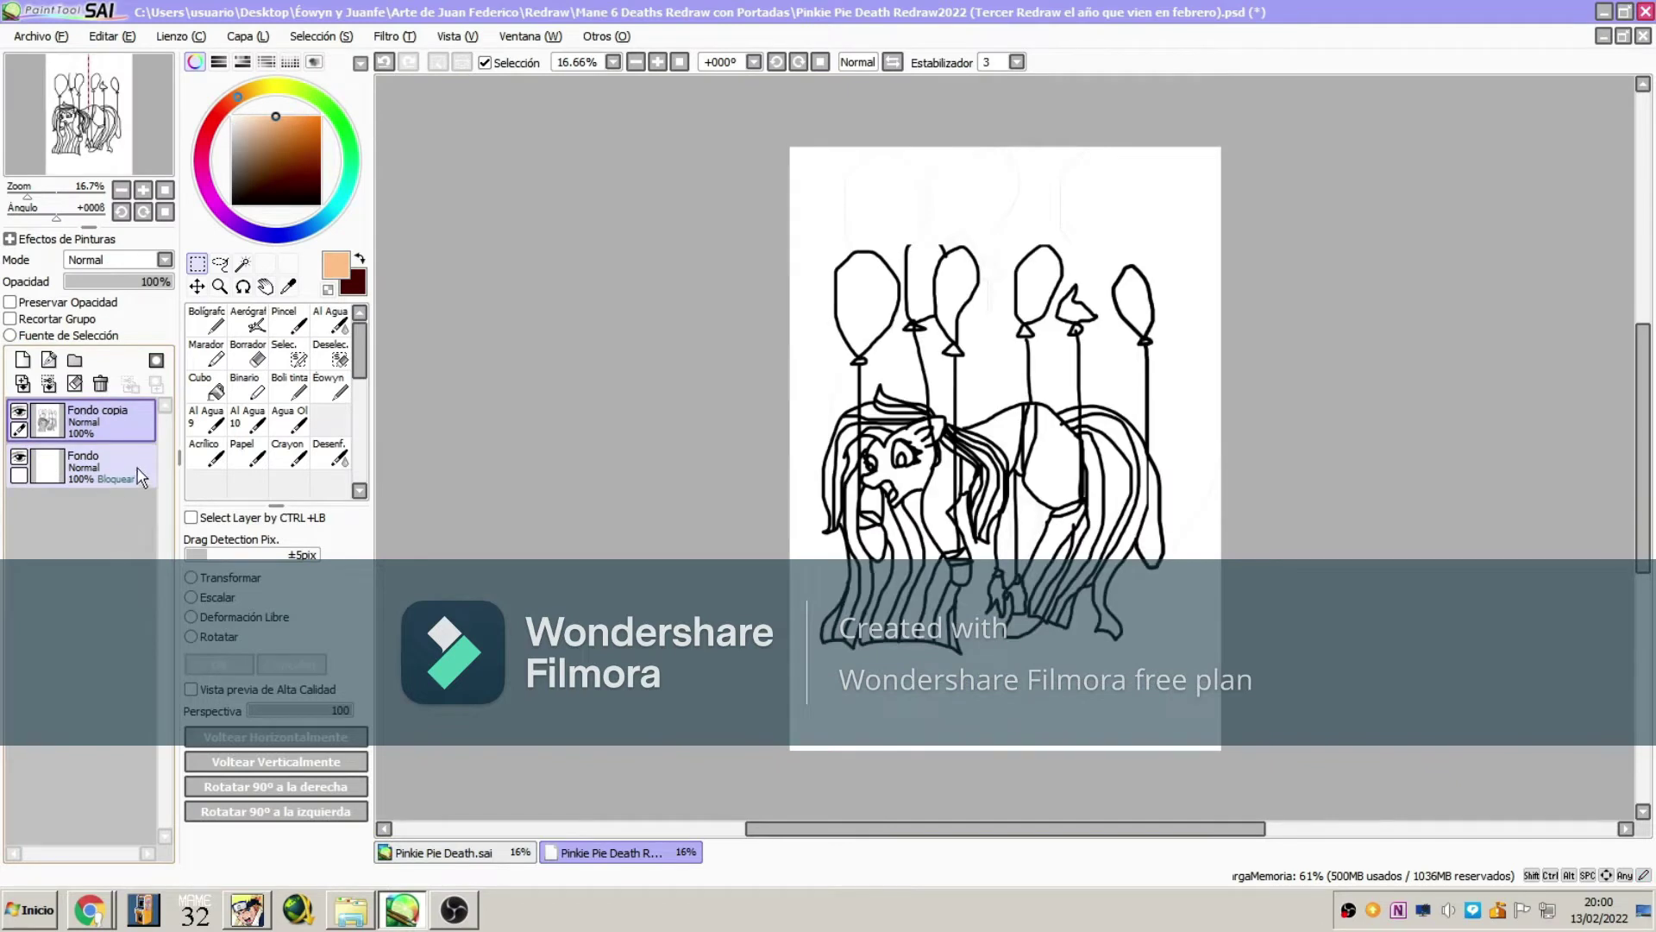
key(ctrl+u)
click(1405, 292)
- Add a new layer and ink the pony's muzzle and near eye in very dark red with the size 8 Marador brush
click(22, 360)
click(206, 353)
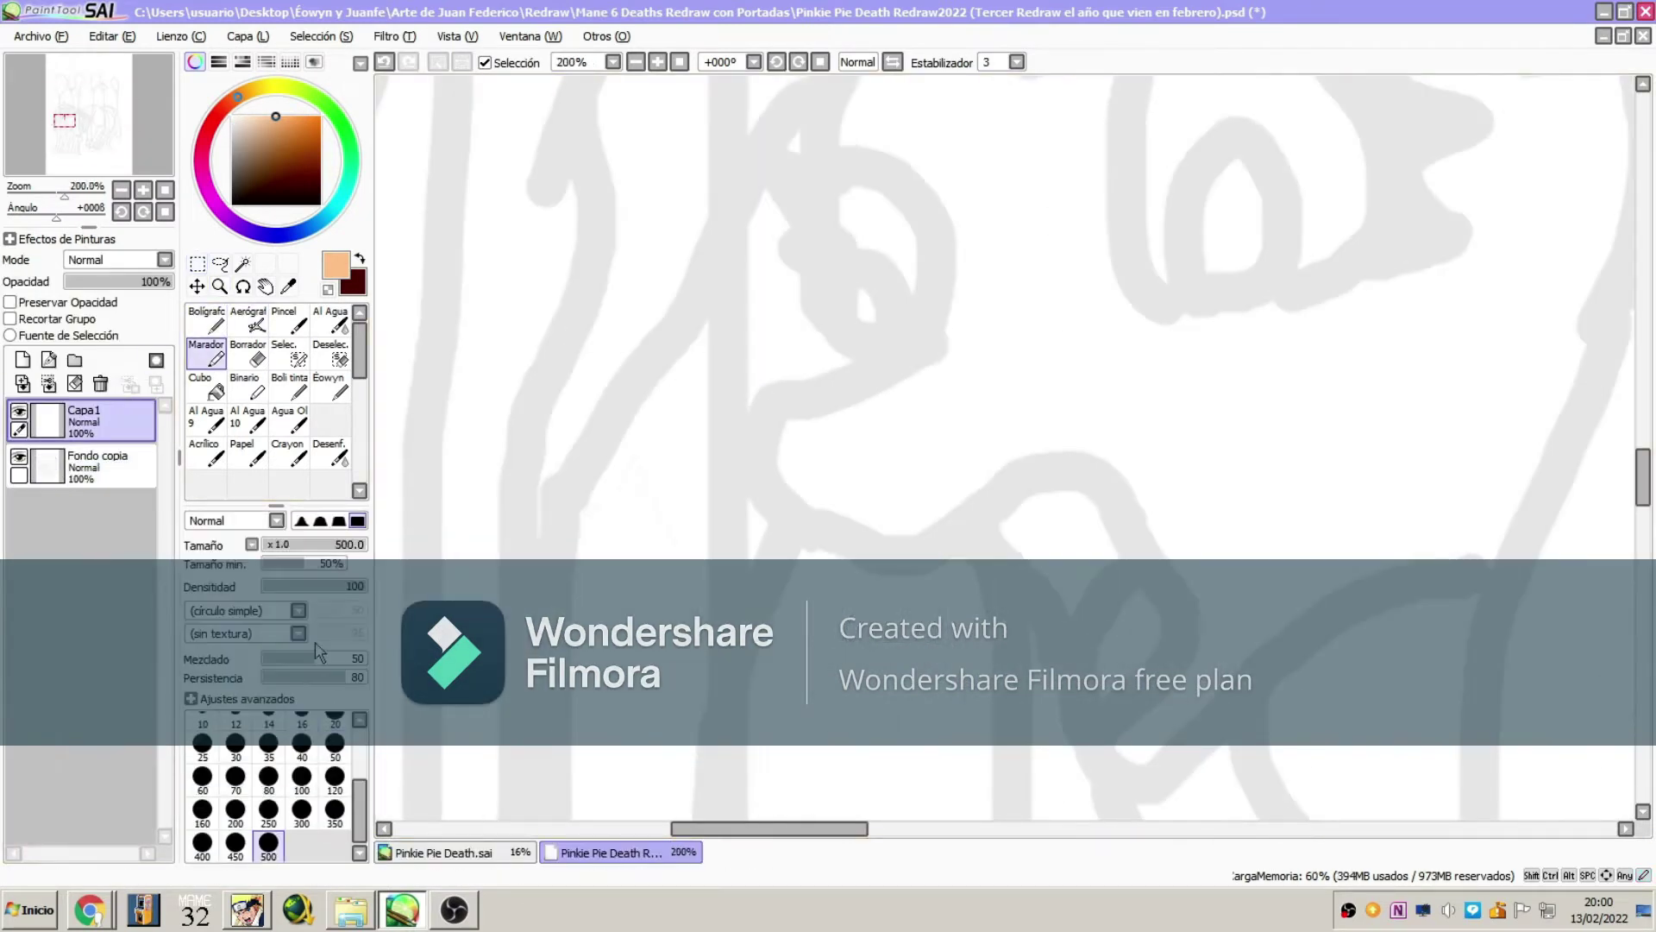
mouse_move(934, 342)
mouse_down()
mouse_move(1182, 563)
mouse_move(1104, 521)
mouse_up()
scroll(979, 521, up, 3)
key(ctrl+z)
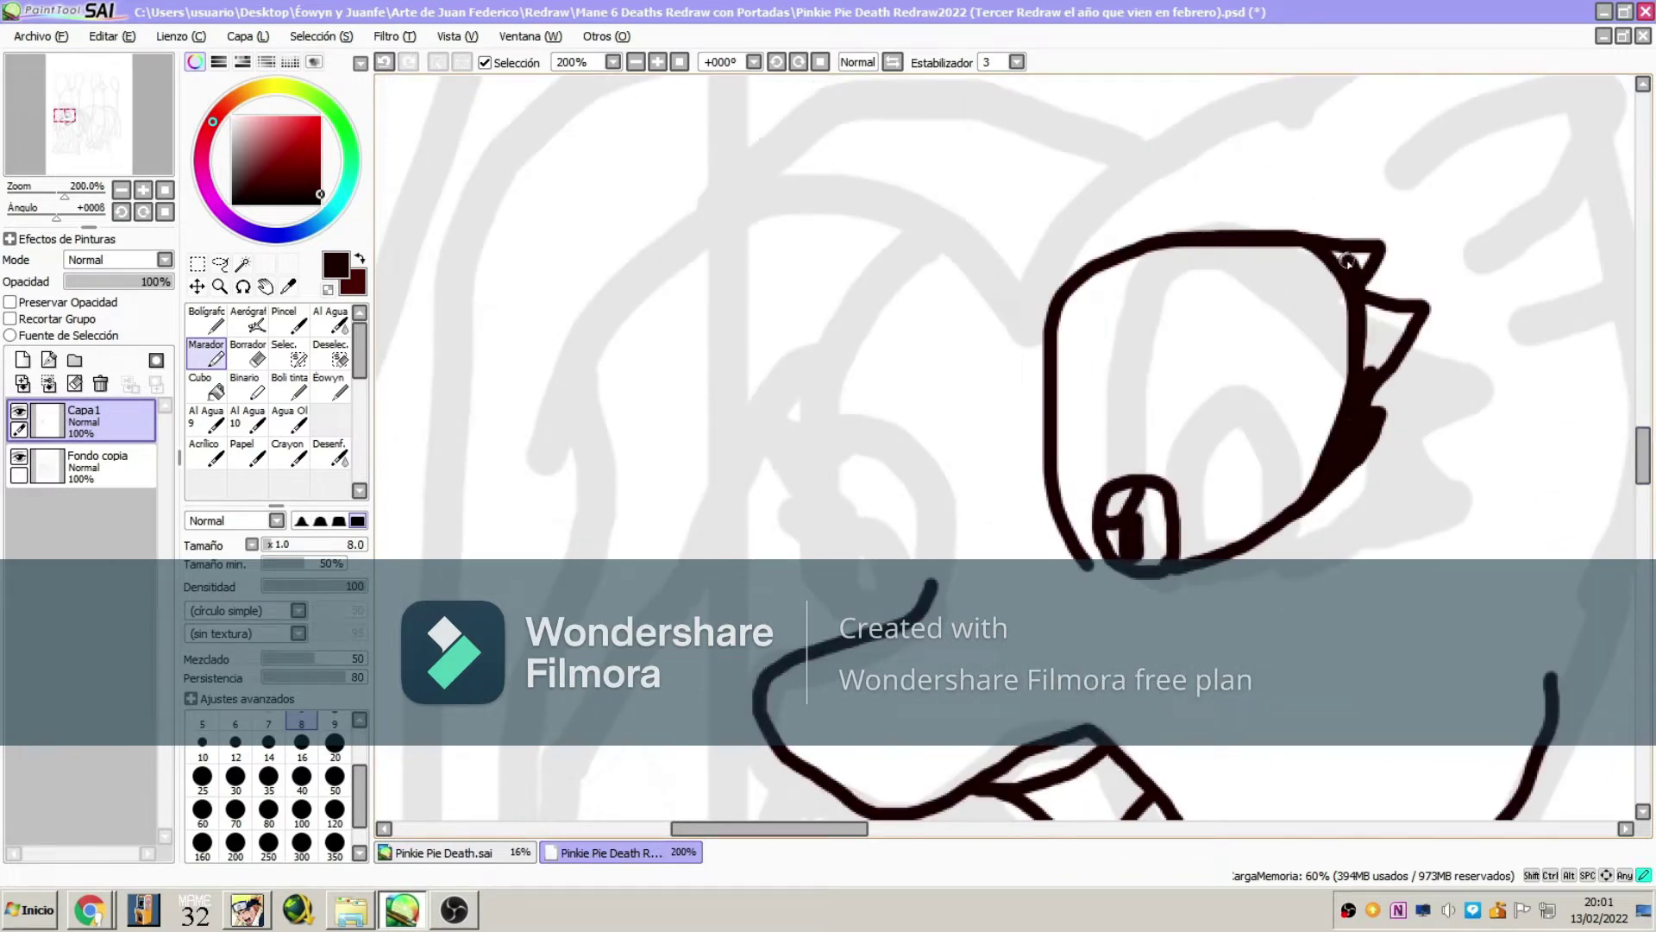
drag(1393, 336, 1382, 343)
- Copy the inked near eye, flip it horizontally, and fit it at a smaller size as the far eye
click(1234, 377)
key(ctrl+c)
key(ctrl+v)
key(ctrl+t)
click(276, 736)
drag(1219, 406, 699, 381)
key(Return)
key(e)
key(ctrl+d)
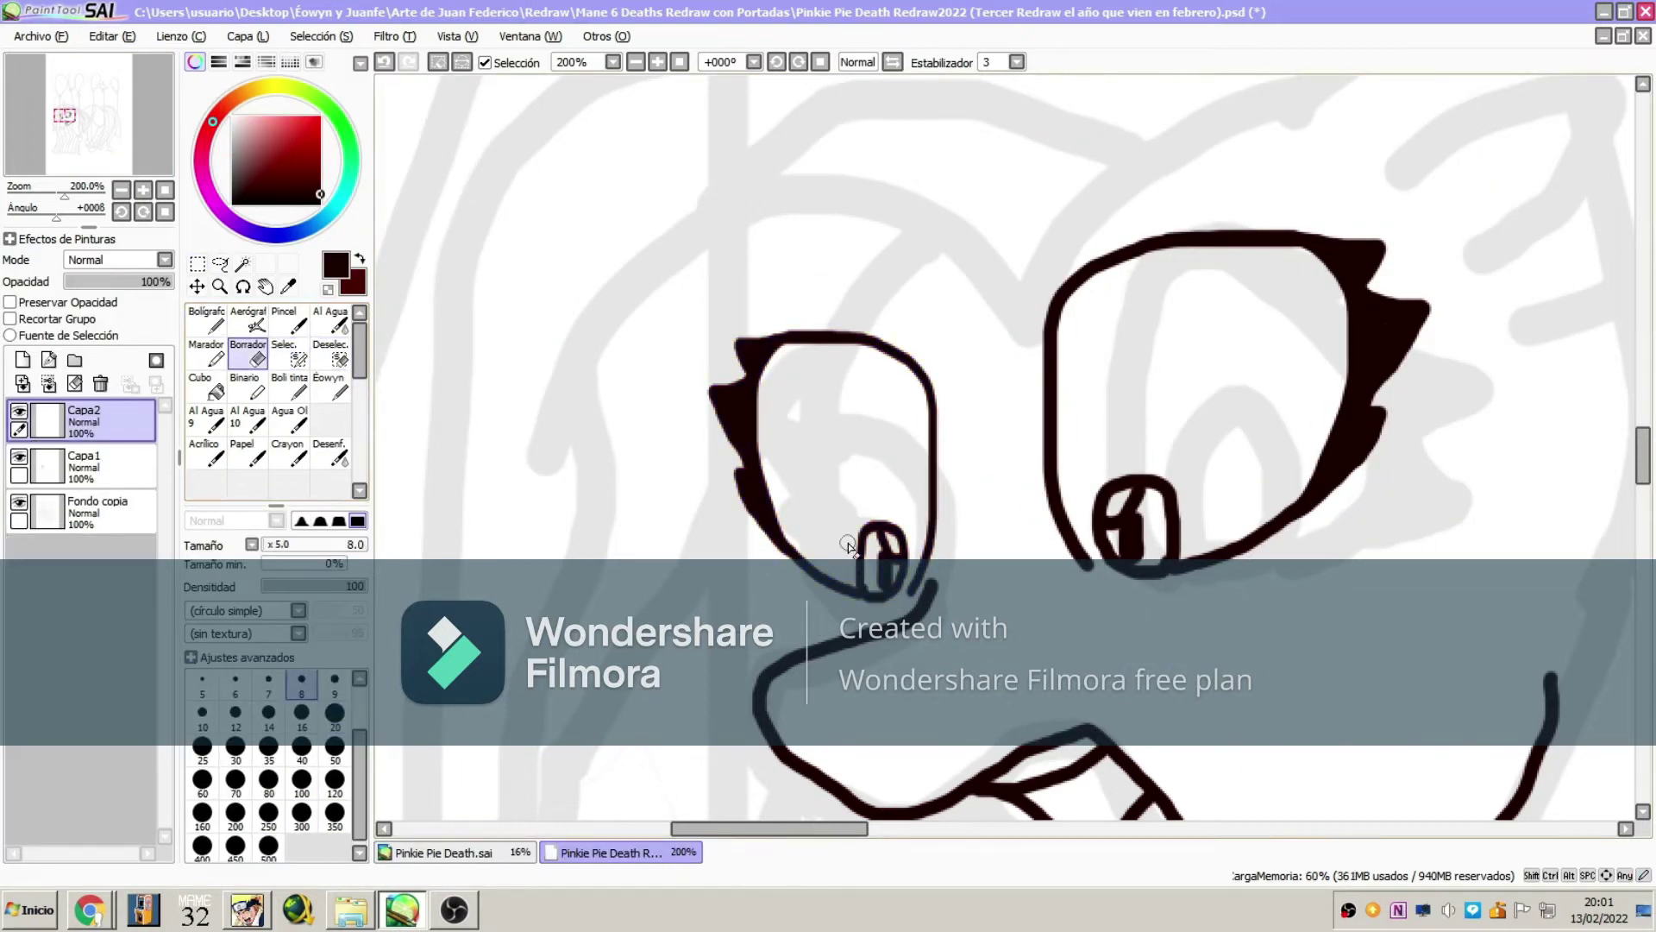
key(e)
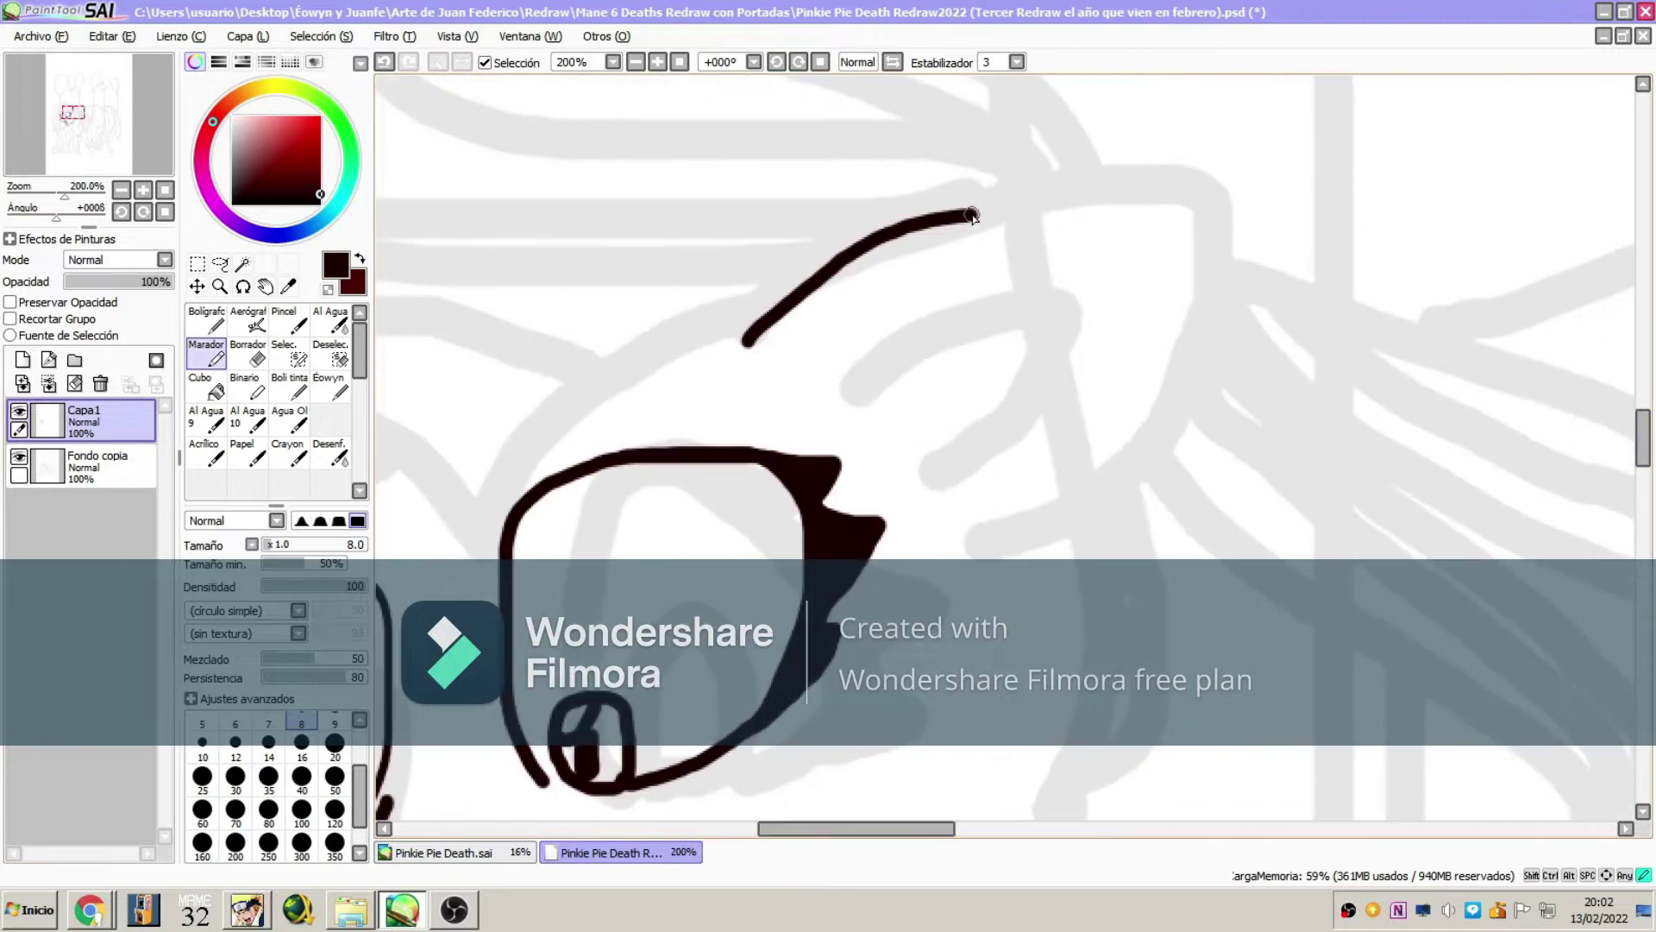
- Ink the pointed forelock above the ear with its inner strand lines, and clean it up with the eraser
mouse_move(1643, 440)
mouse_down()
mouse_move(1648, 522)
mouse_move(1644, 423)
mouse_up()
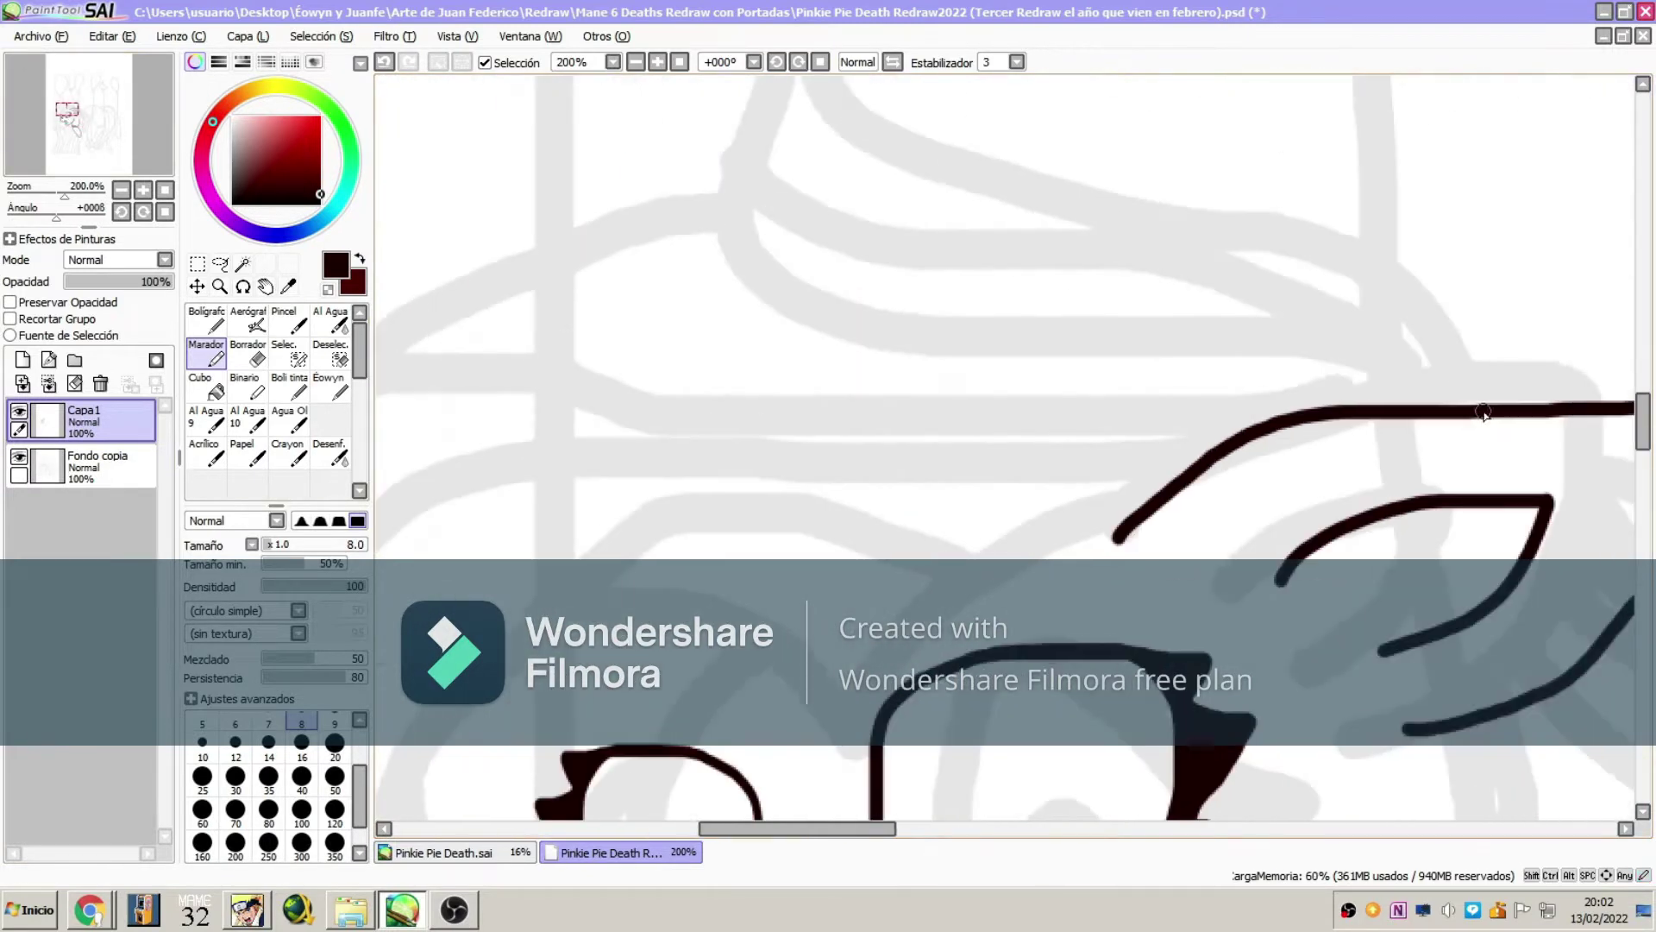
drag(1484, 401, 798, 108)
drag(1436, 406, 854, 200)
drag(798, 108, 914, 308)
drag(807, 129, 1475, 315)
key(e)
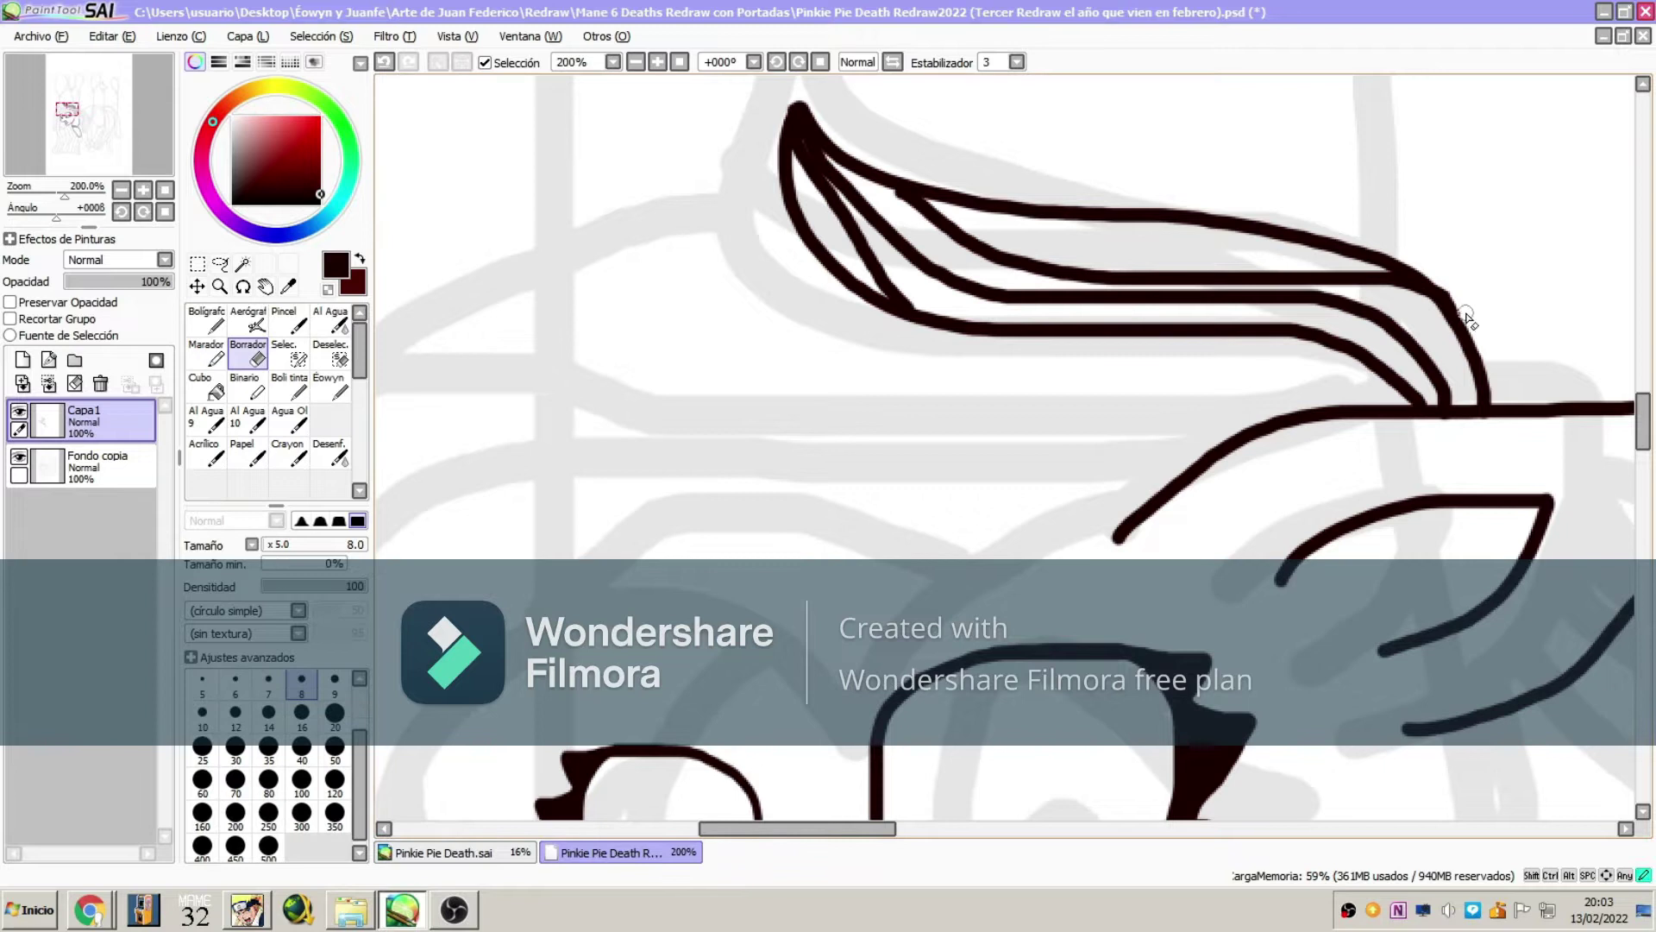
- Select the inked forelock and adjust its placement over the sketch with a transform
scroll(1467, 317, down, 4)
key(s)
mouse_move(781, 425)
mouse_down()
mouse_move(1062, 429)
mouse_move(1147, 405)
mouse_up()
key(ctrl+t)
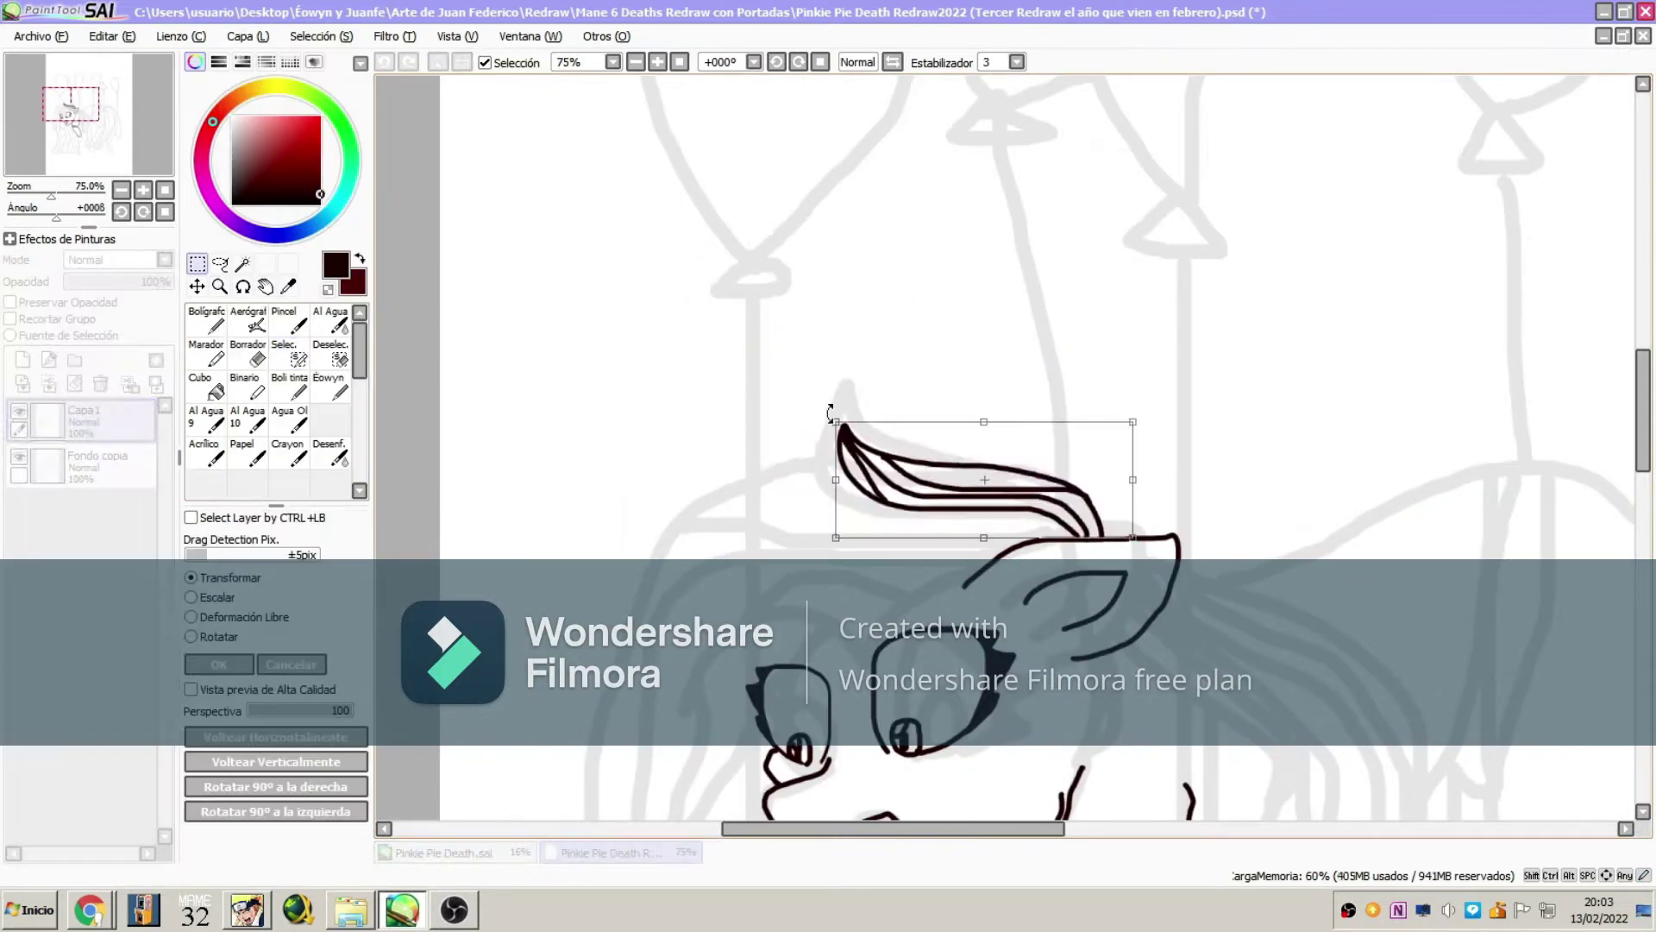
key(Return)
key(ctrl+d)
scroll(1242, 345, up, 4)
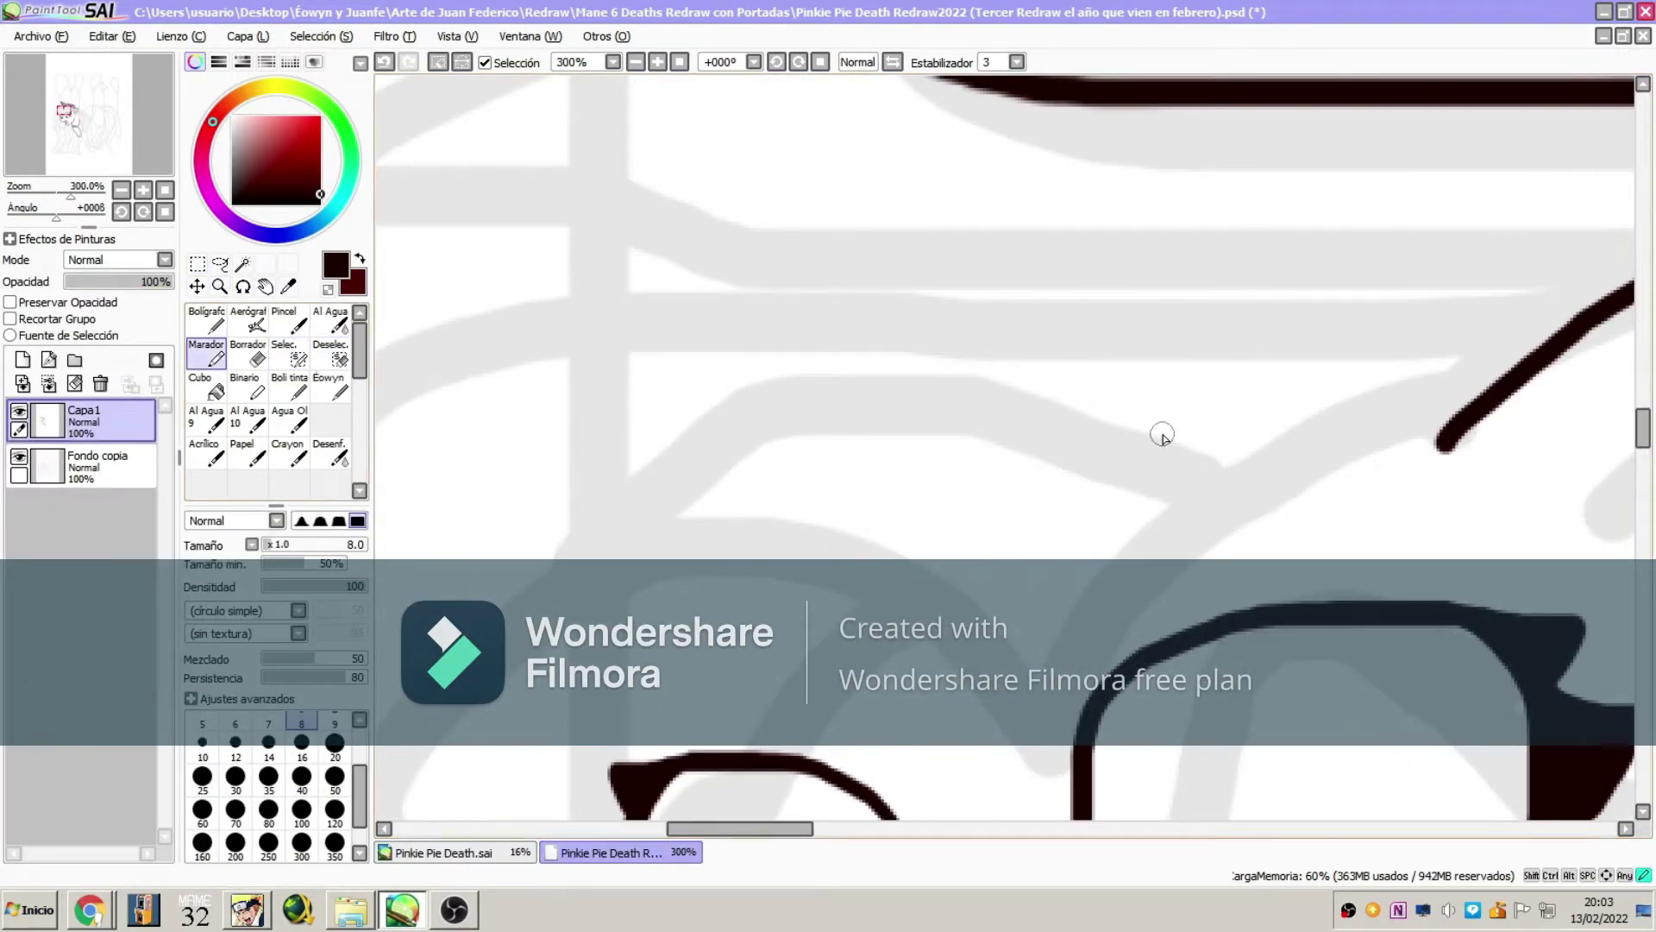
scroll(1162, 434, down, 2)
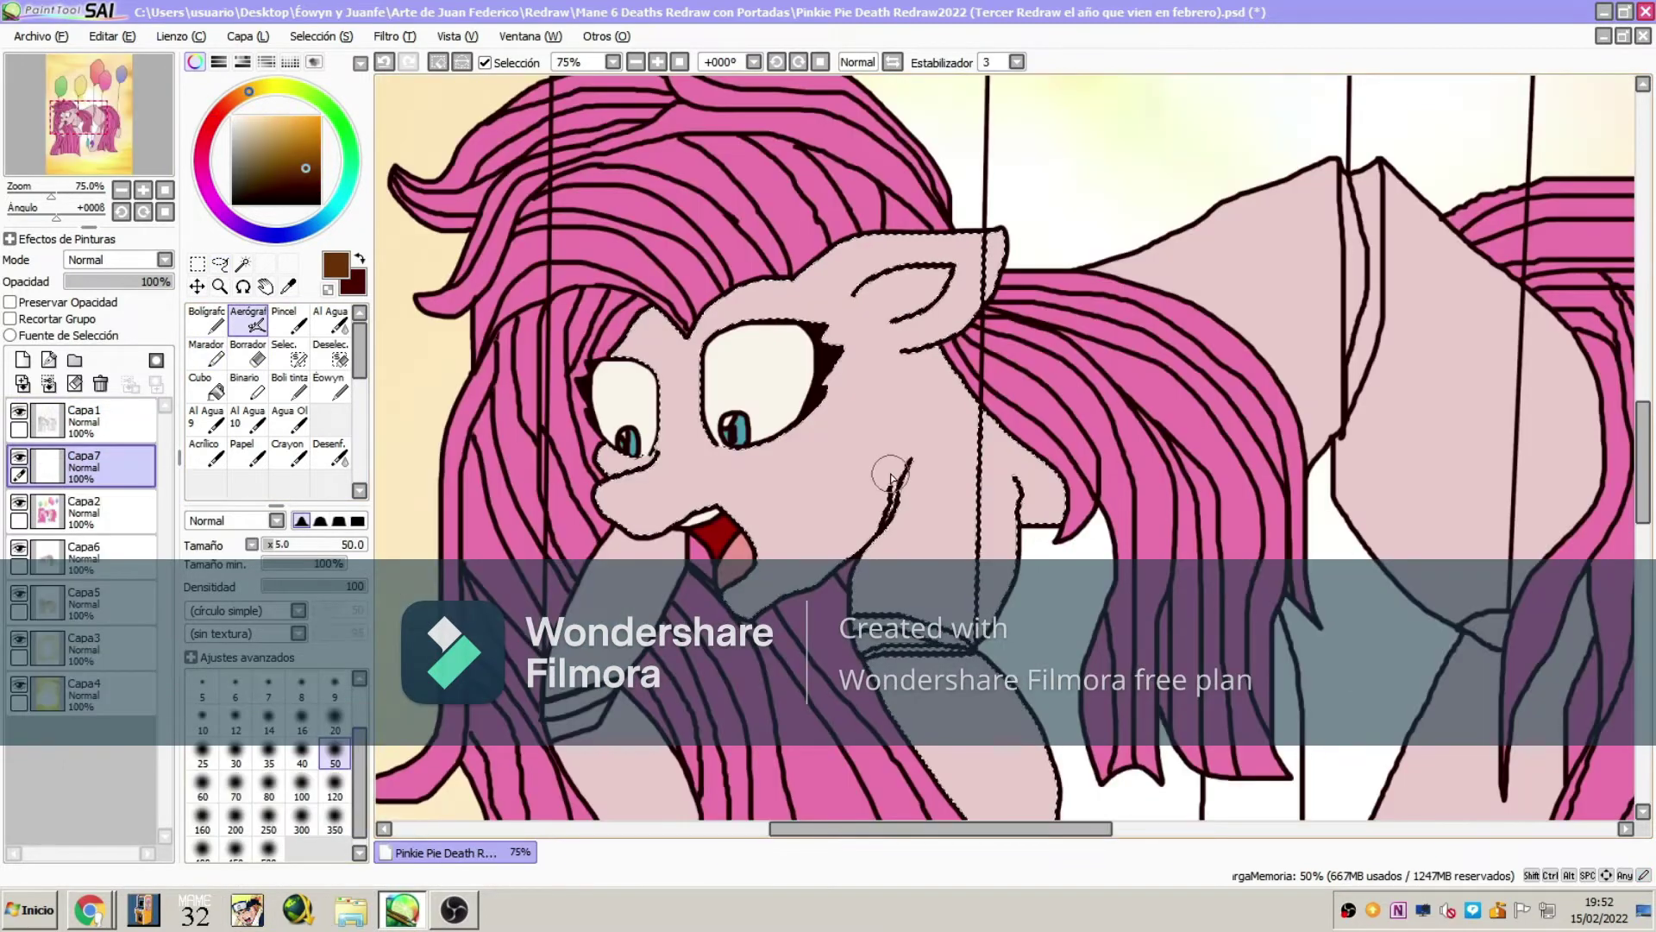
- Try airbrushing brown shading over the face, ear, neck and leg within the skin selection on Capa7
key(bracketright)
key(bracketright)
mouse_move(891, 477)
mouse_down()
mouse_move(877, 522)
mouse_move(764, 592)
mouse_move(723, 504)
mouse_move(883, 570)
mouse_up()
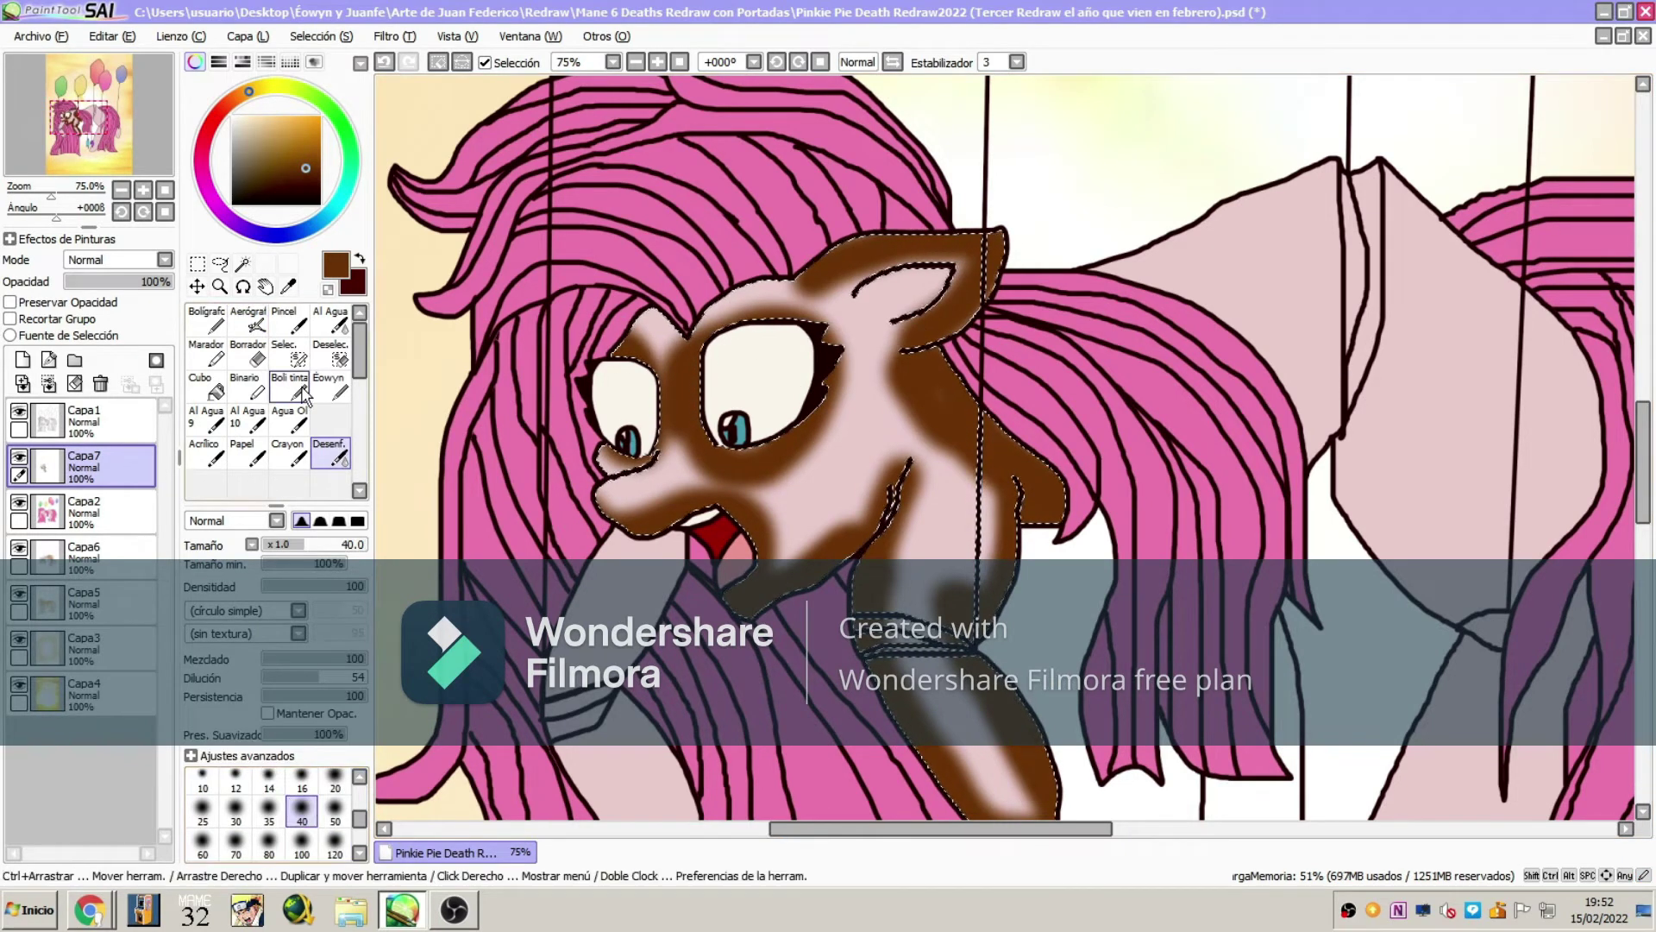
key(ctrl+z)
- Paint brown shading under the far eye and along the jaw on Capa7, softening it with the Desenf. brush at size 40
key(n)
key(ctrl+plus)
key(ctrl+plus)
click(334, 707)
drag(552, 427, 610, 432)
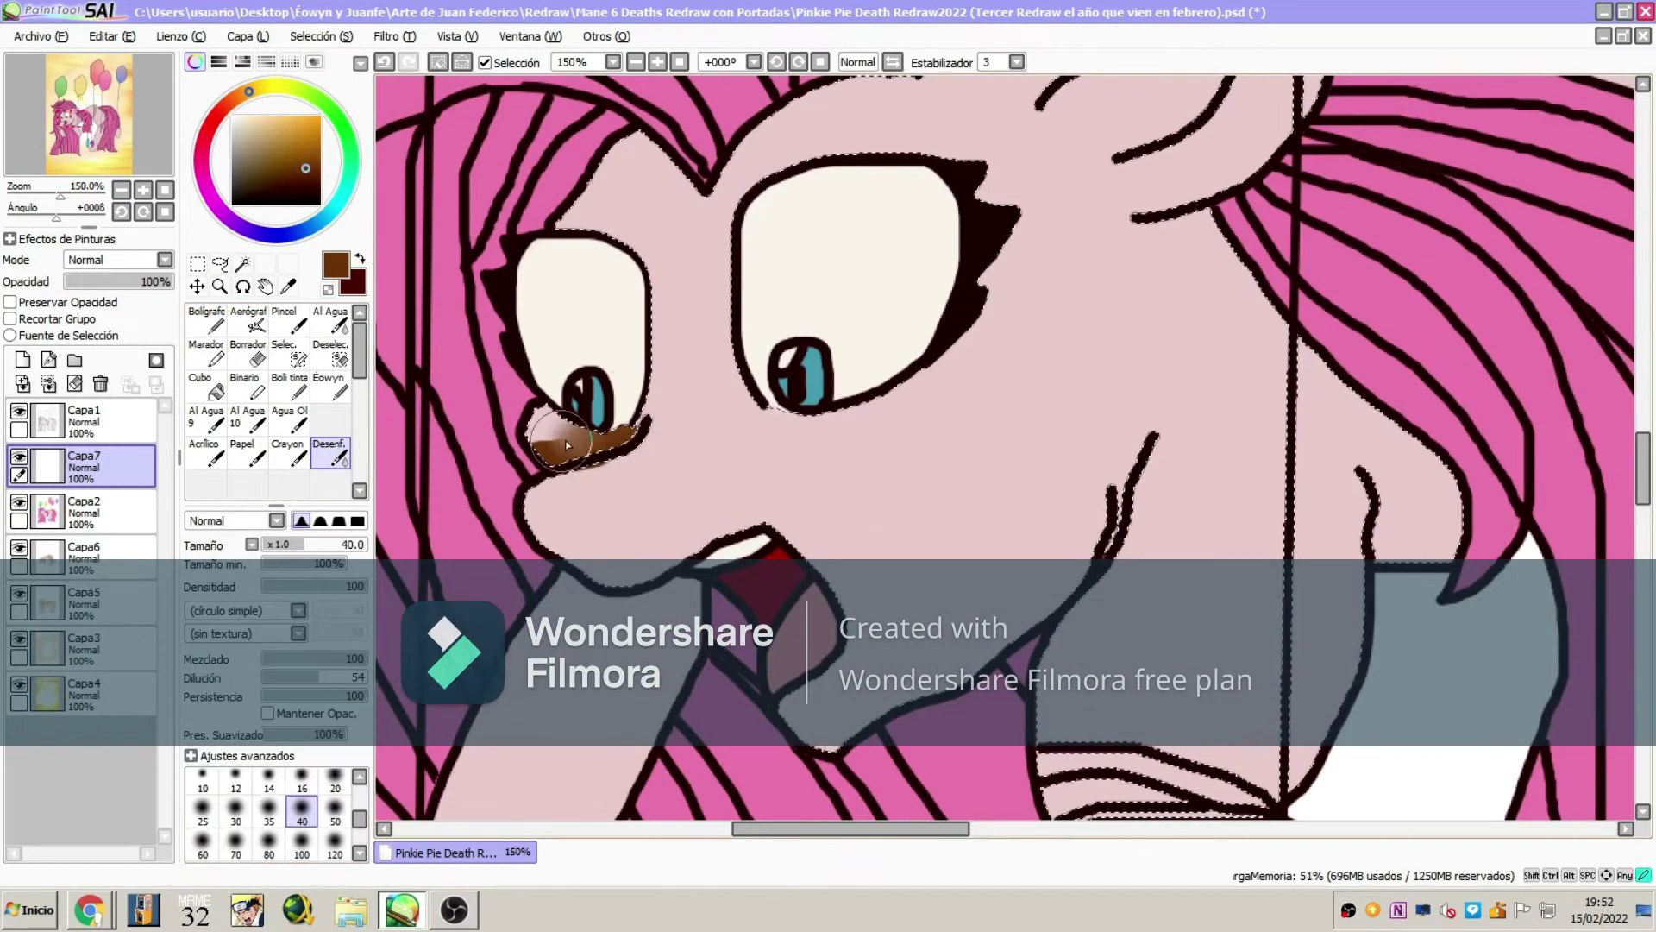
drag(1159, 423, 1052, 576)
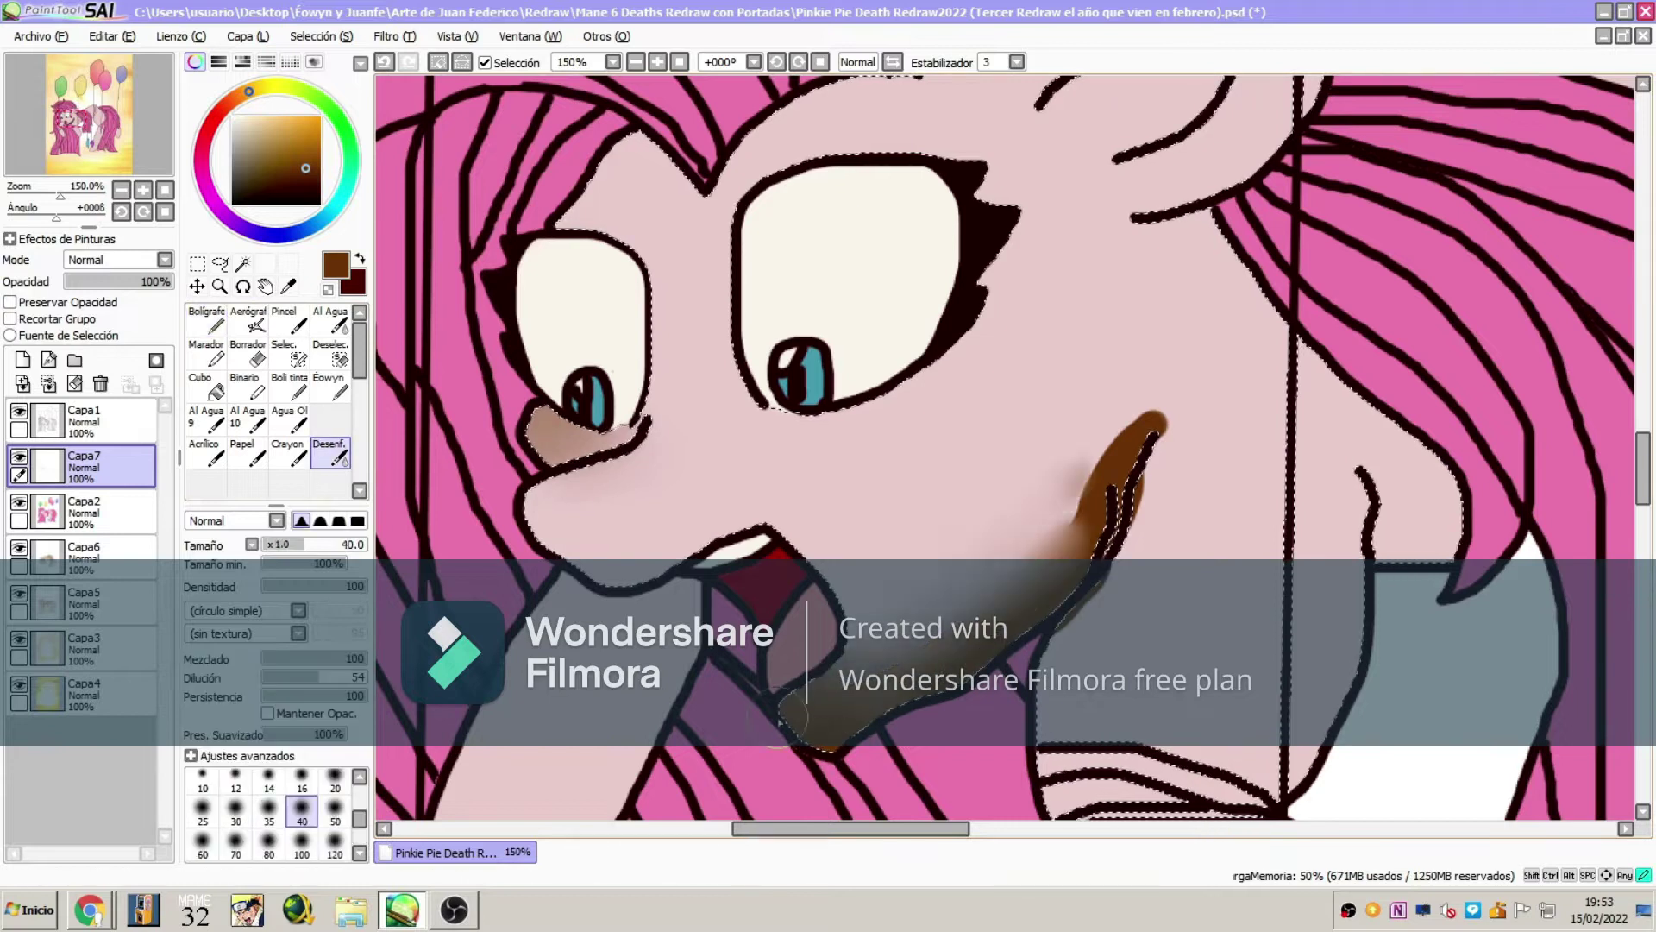
- Paint brown shading along the back of the neck below the ear and blend it into the skin
drag(1137, 229, 1456, 545)
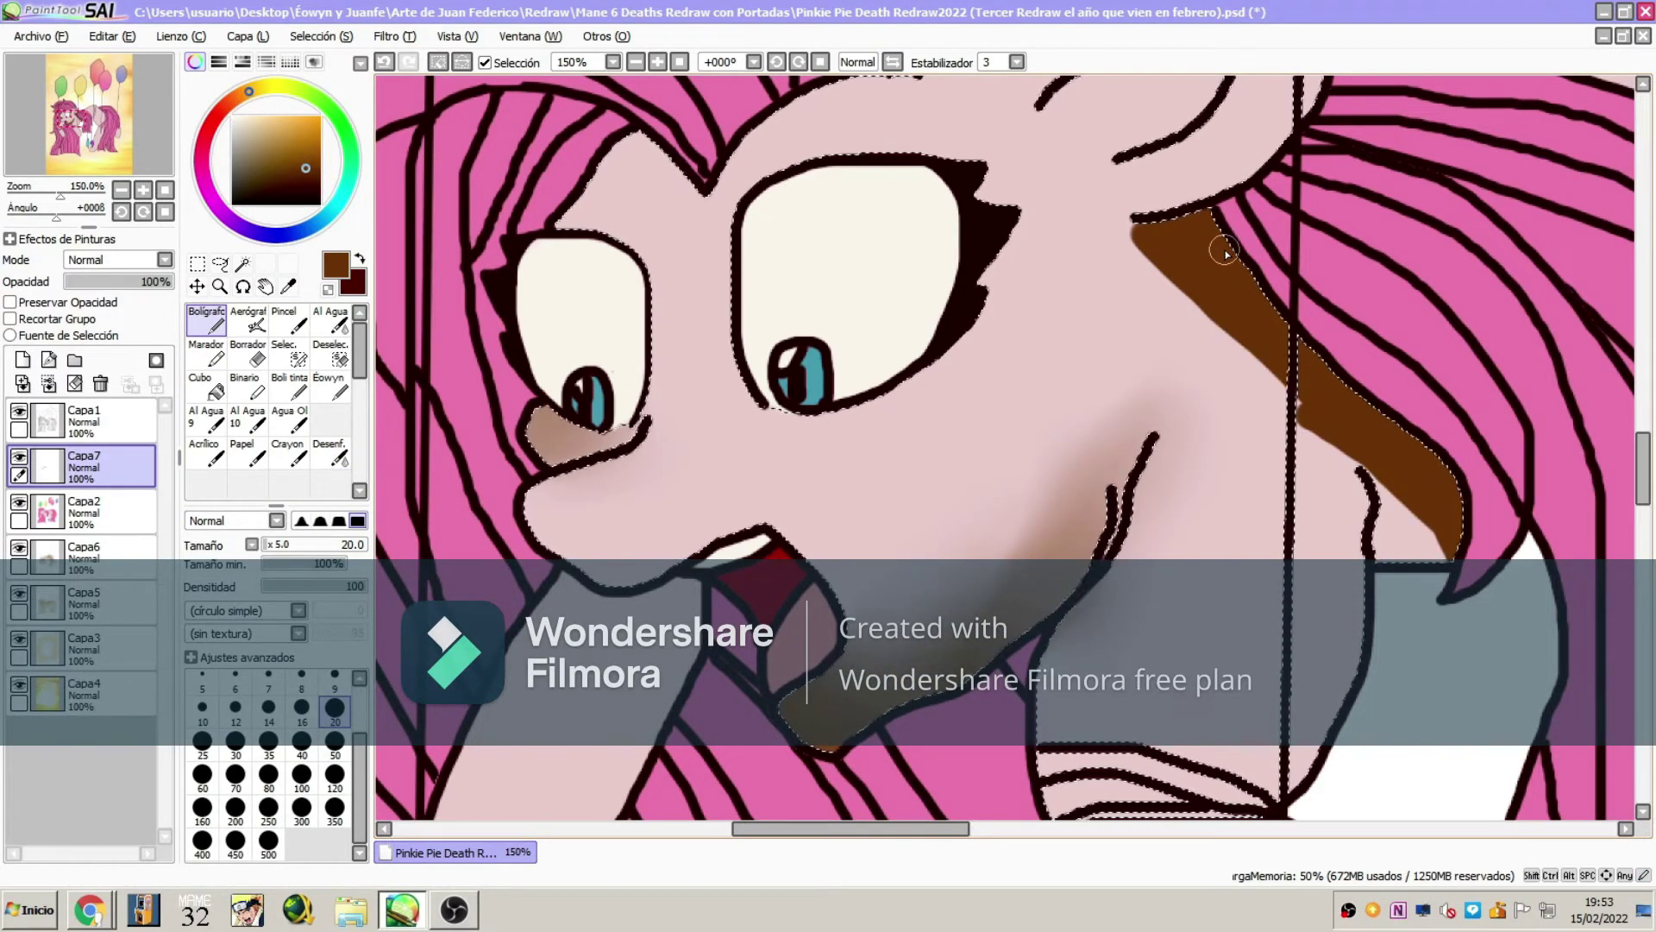
click(332, 462)
mouse_move(1138, 226)
mouse_down()
mouse_move(1375, 432)
mouse_move(1242, 403)
mouse_up()
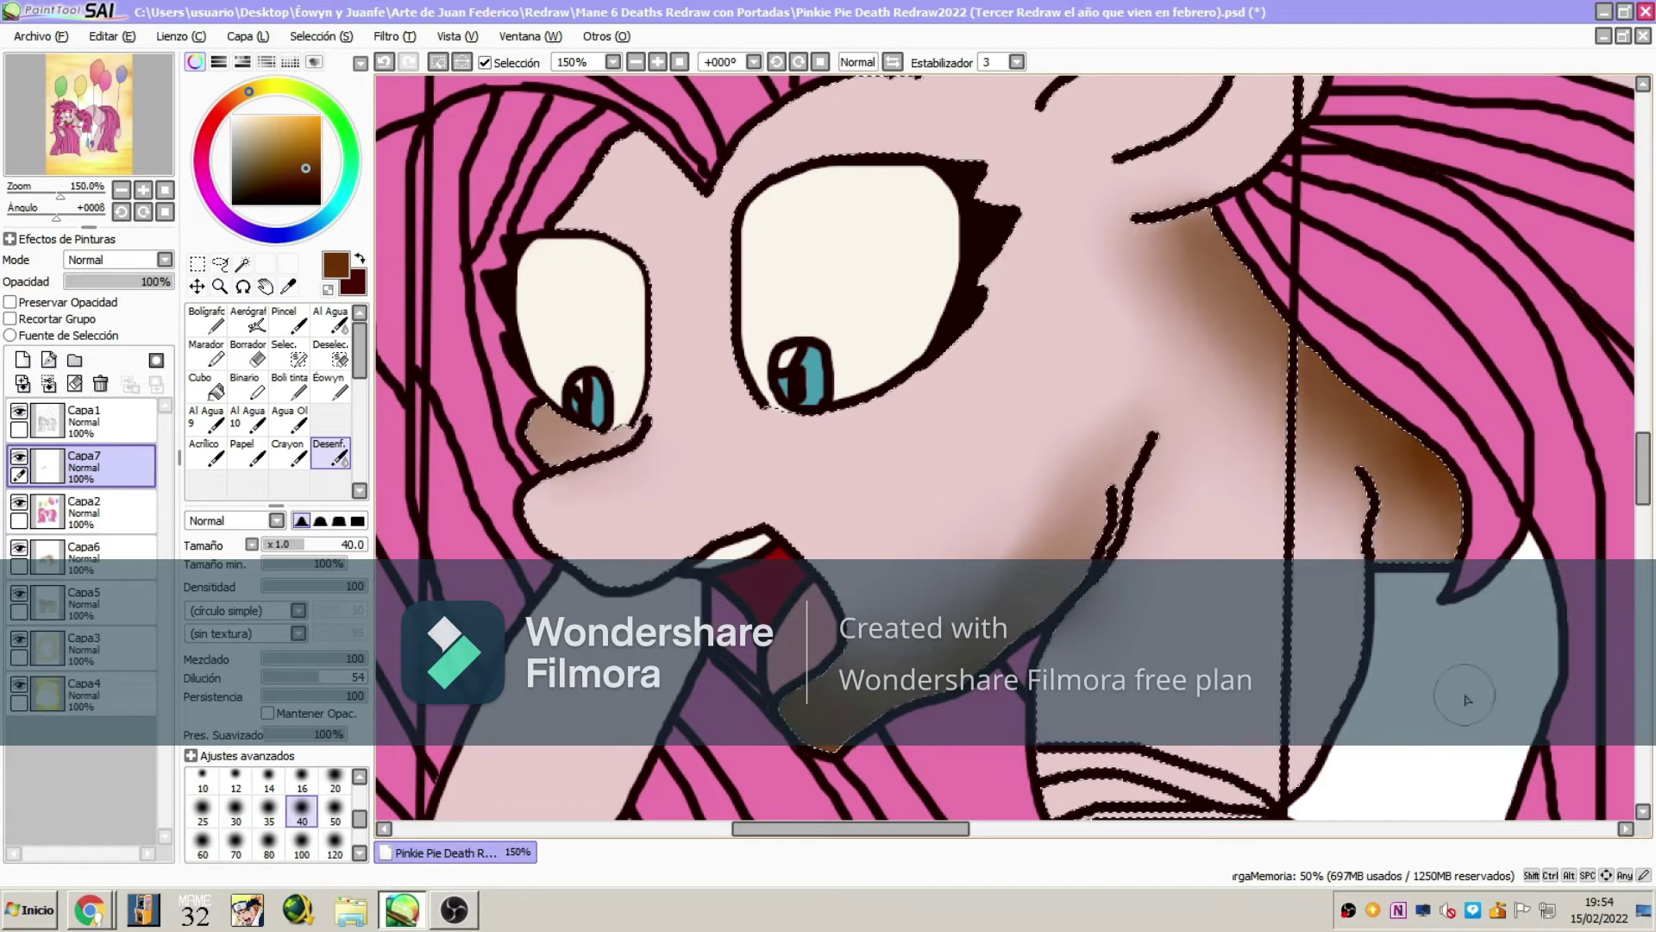
- Add brown shading to the muzzle and the ear and soften it into the pale skin
key(n)
drag(558, 482, 627, 585)
click(249, 321)
drag(776, 259, 681, 526)
mouse_move(802, 345)
mouse_down()
mouse_move(1275, 240)
mouse_move(1035, 483)
mouse_move(954, 345)
mouse_move(1090, 350)
mouse_move(1121, 301)
mouse_up()
click(330, 453)
- Airbrush brown shading across the forehead and around both eyes, and blend its edges
click(249, 321)
drag(777, 345, 518, 517)
drag(647, 603, 905, 431)
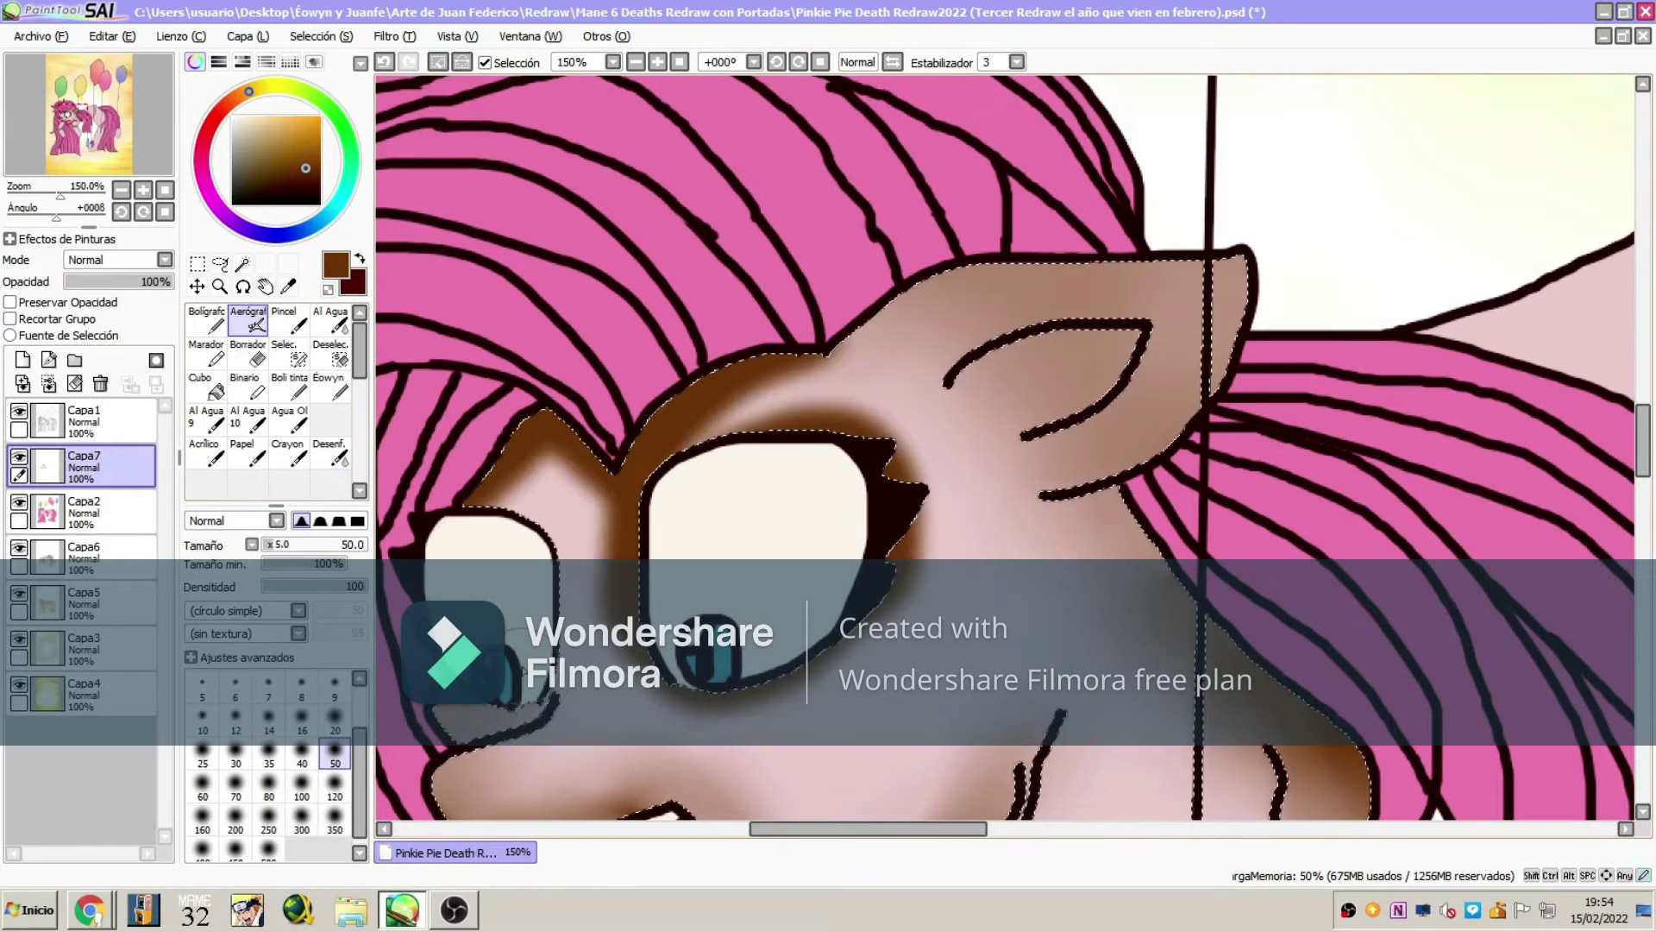
drag(560, 517, 518, 673)
click(330, 452)
mouse_move(561, 474)
mouse_down()
mouse_move(766, 331)
mouse_move(604, 535)
mouse_up()
- Airbrush brown shading down the neck, chest and raised foreleg
scroll(948, 431, down, 10)
click(248, 321)
drag(1242, 103, 1311, 776)
mouse_move(1121, 759)
mouse_down()
mouse_move(992, 95)
mouse_move(992, 363)
mouse_up()
drag(992, 474, 1220, 762)
drag(1225, 130, 1242, 397)
- Clear the skin selection and paint a brown colour swatch beside the mane on new layer Capa8
click(220, 286)
key(ctrl+minus)
key(ctrl+minus)
key(ctrl+minus)
key(ctrl+minus)
key(ctrl+d)
click(207, 321)
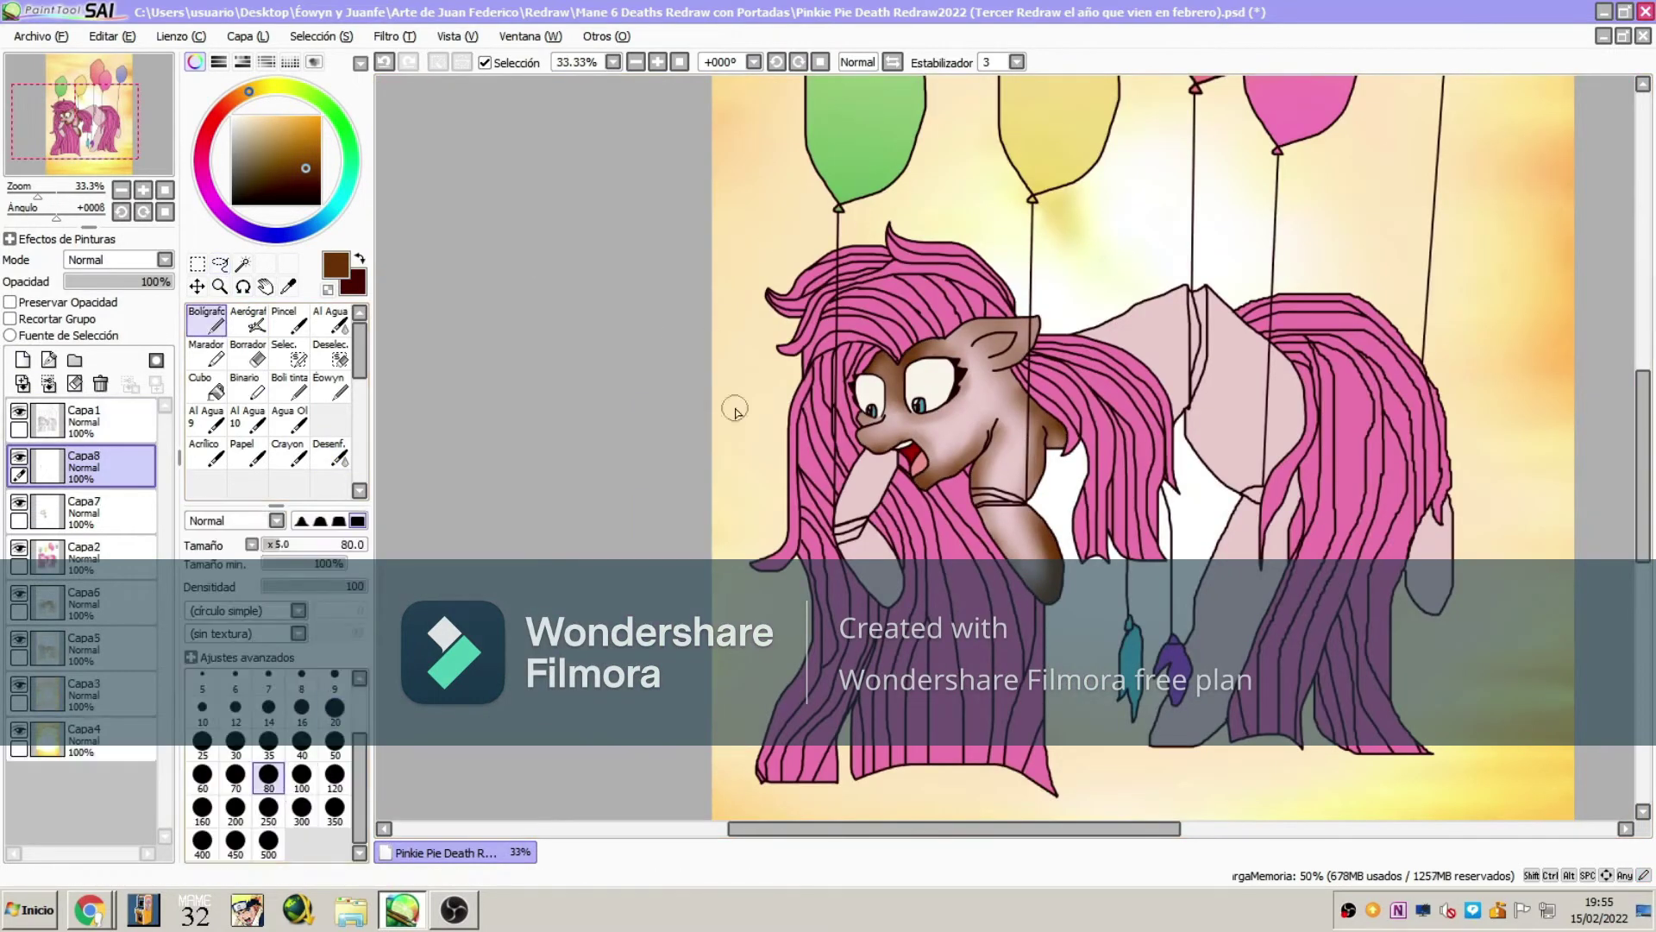
- Select the head and near foreleg skin from Capa1, and blend dark red shading around the foreleg's bands on new layer Capa9 below Capa8
click(218, 114)
click(242, 264)
click(87, 421)
click(1016, 500)
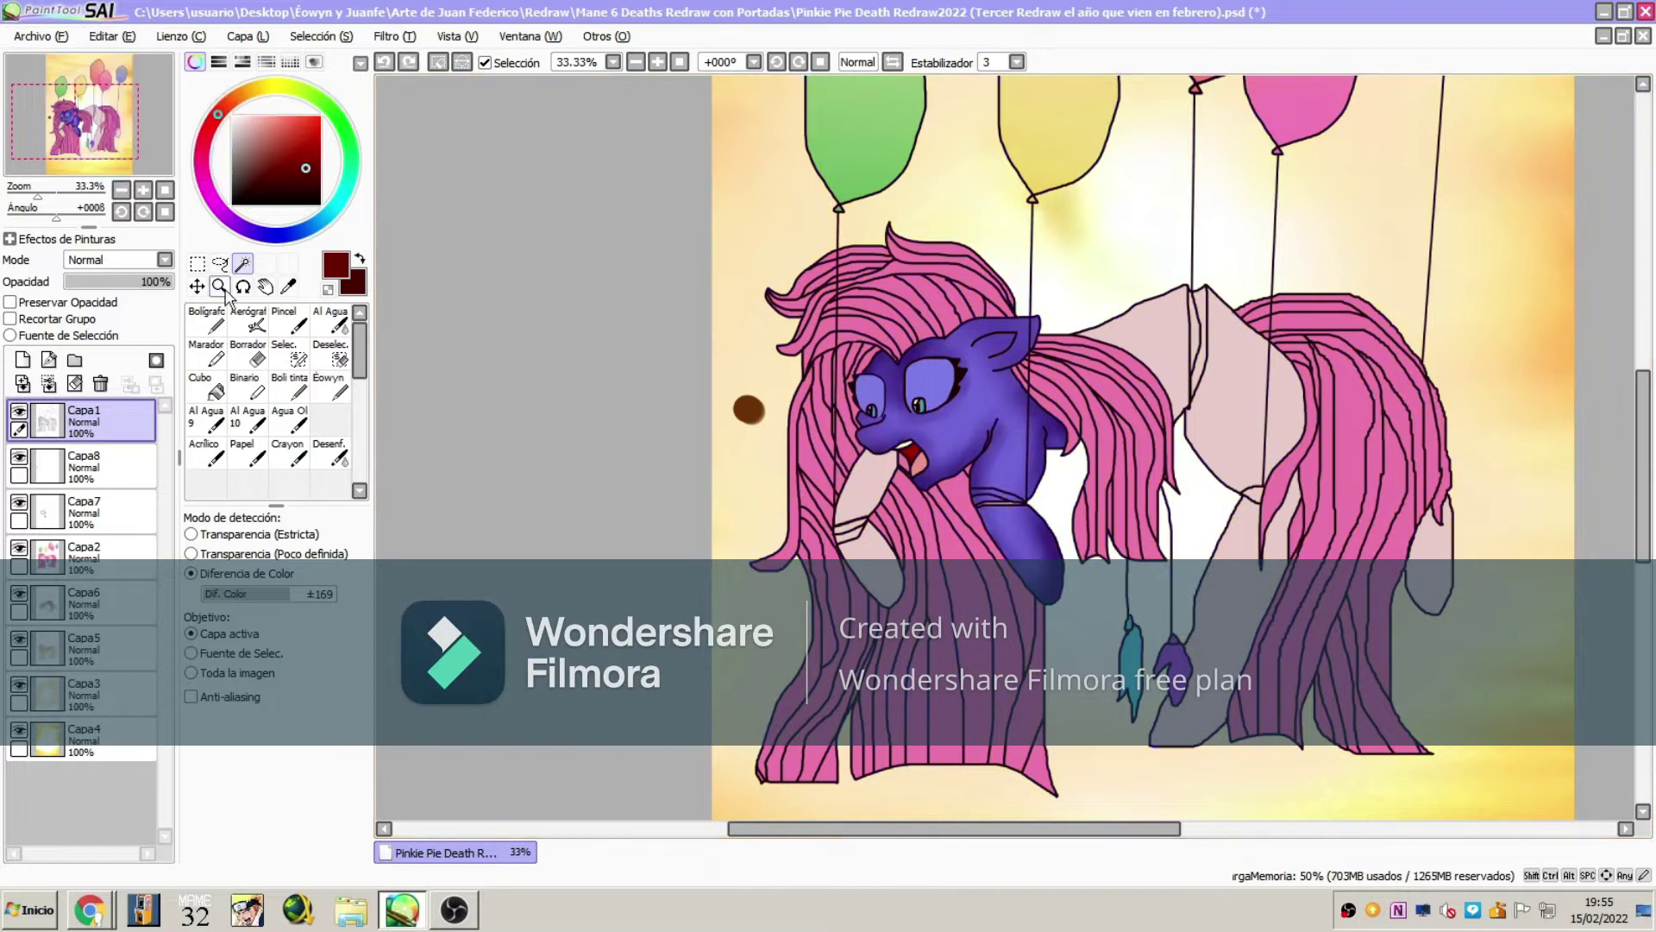
key(ctrl+plus)
key(ctrl+plus)
key(ctrl+plus)
click(102, 470)
key(ctrl+shift+n)
drag(101, 470, 95, 521)
click(330, 453)
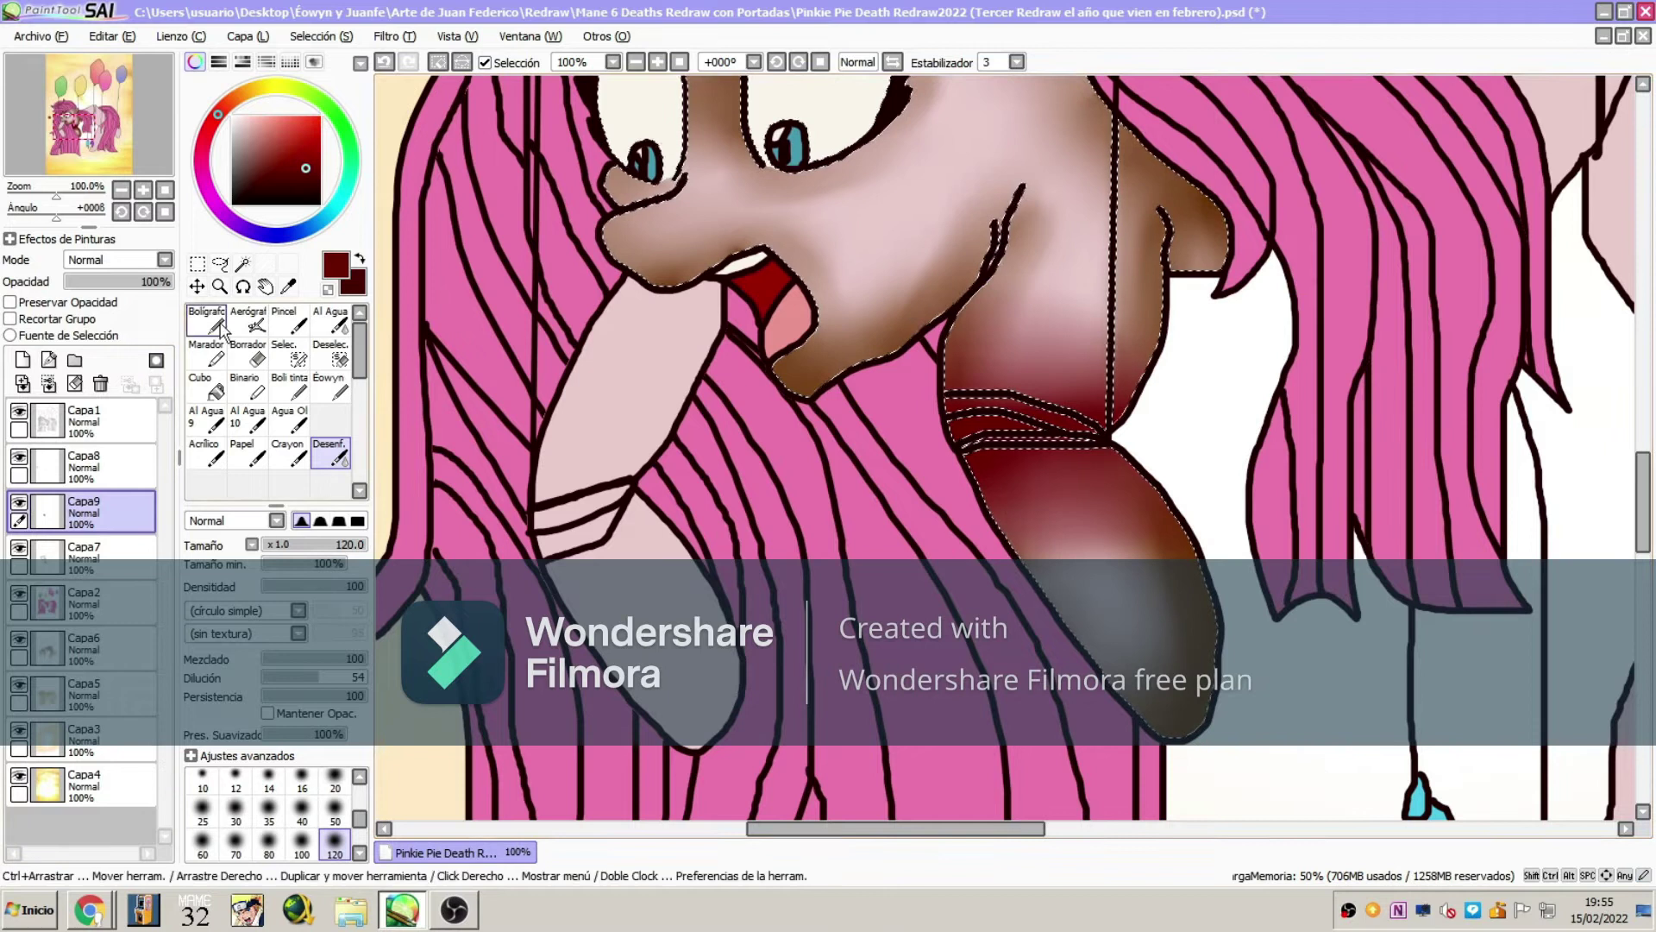
- Shade the foreleg held at the mouth in brown on Capa7, within its own selection
key(ctrl+d)
click(220, 263)
mouse_move(30, 105)
mouse_down()
mouse_move(9, 105)
mouse_move(54, 113)
mouse_up()
mouse_move(810, 285)
mouse_down()
mouse_move(629, 518)
mouse_move(828, 741)
mouse_up()
click(83, 556)
click(273, 168)
click(207, 321)
drag(751, 310, 802, 700)
key(ctrl+z)
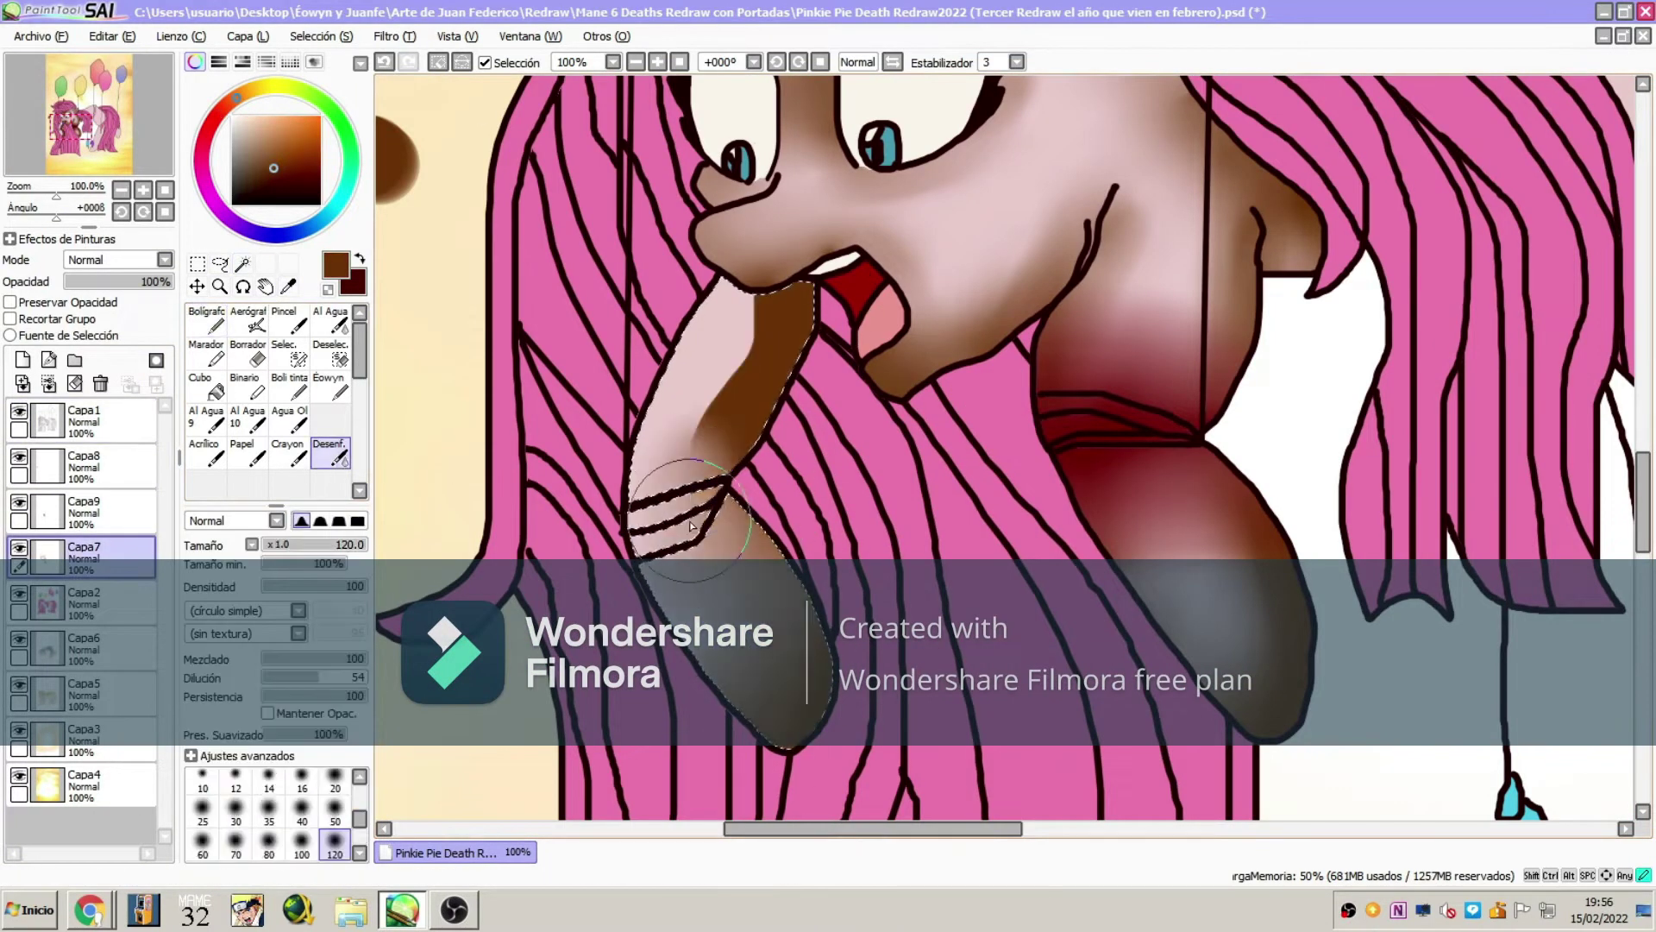
- Paint dark red shading around the bands of the foreleg at the mouth on Capa9 and blend it
click(84, 508)
click(305, 188)
click(249, 321)
drag(677, 505, 715, 561)
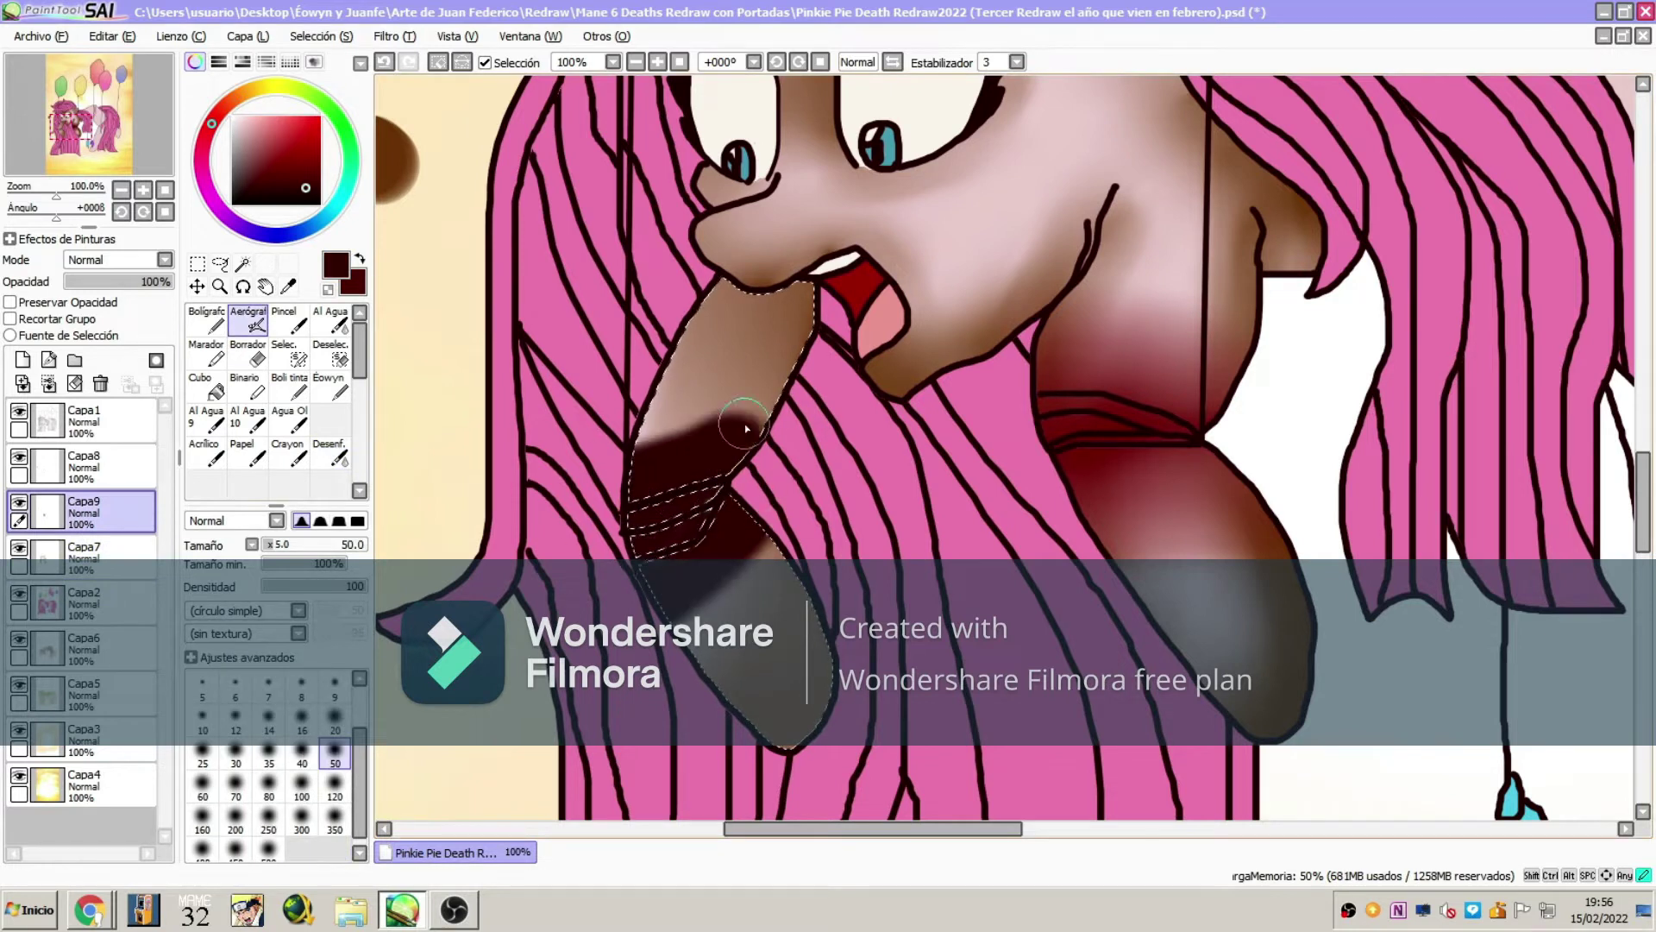
click(311, 167)
drag(656, 449, 707, 483)
click(331, 450)
click(339, 353)
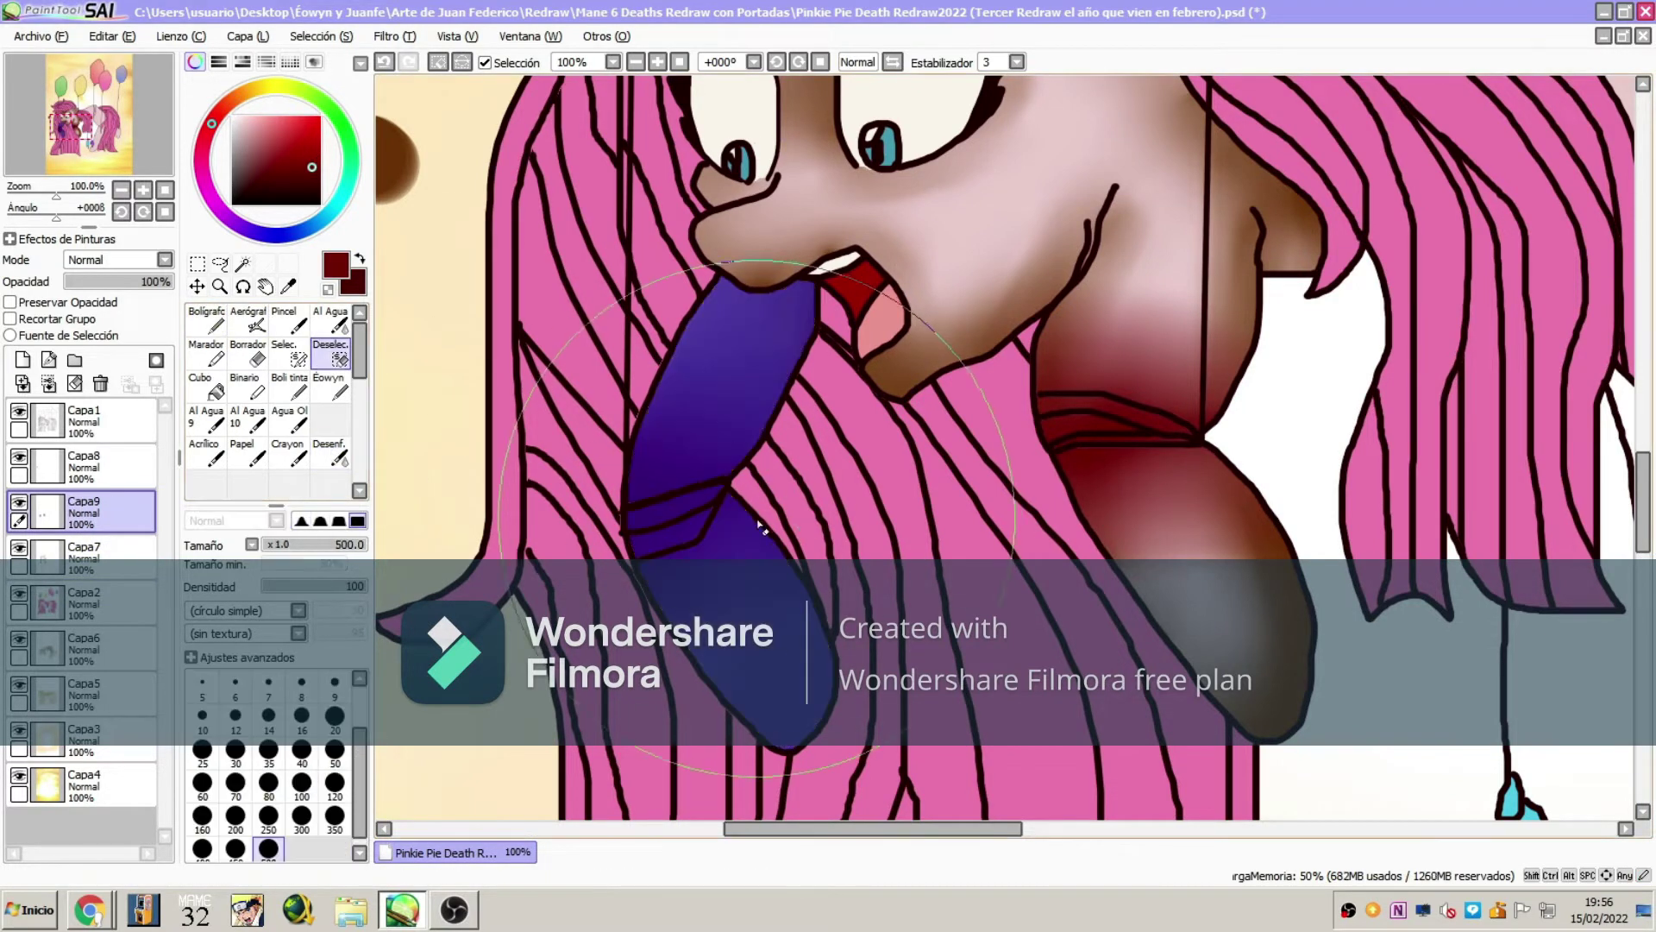
- Select the torso and hind leg skin from Capa1 and shade it in blended brown on Capa7
click(242, 287)
key(minus)
key(minus)
key(minus)
click(84, 421)
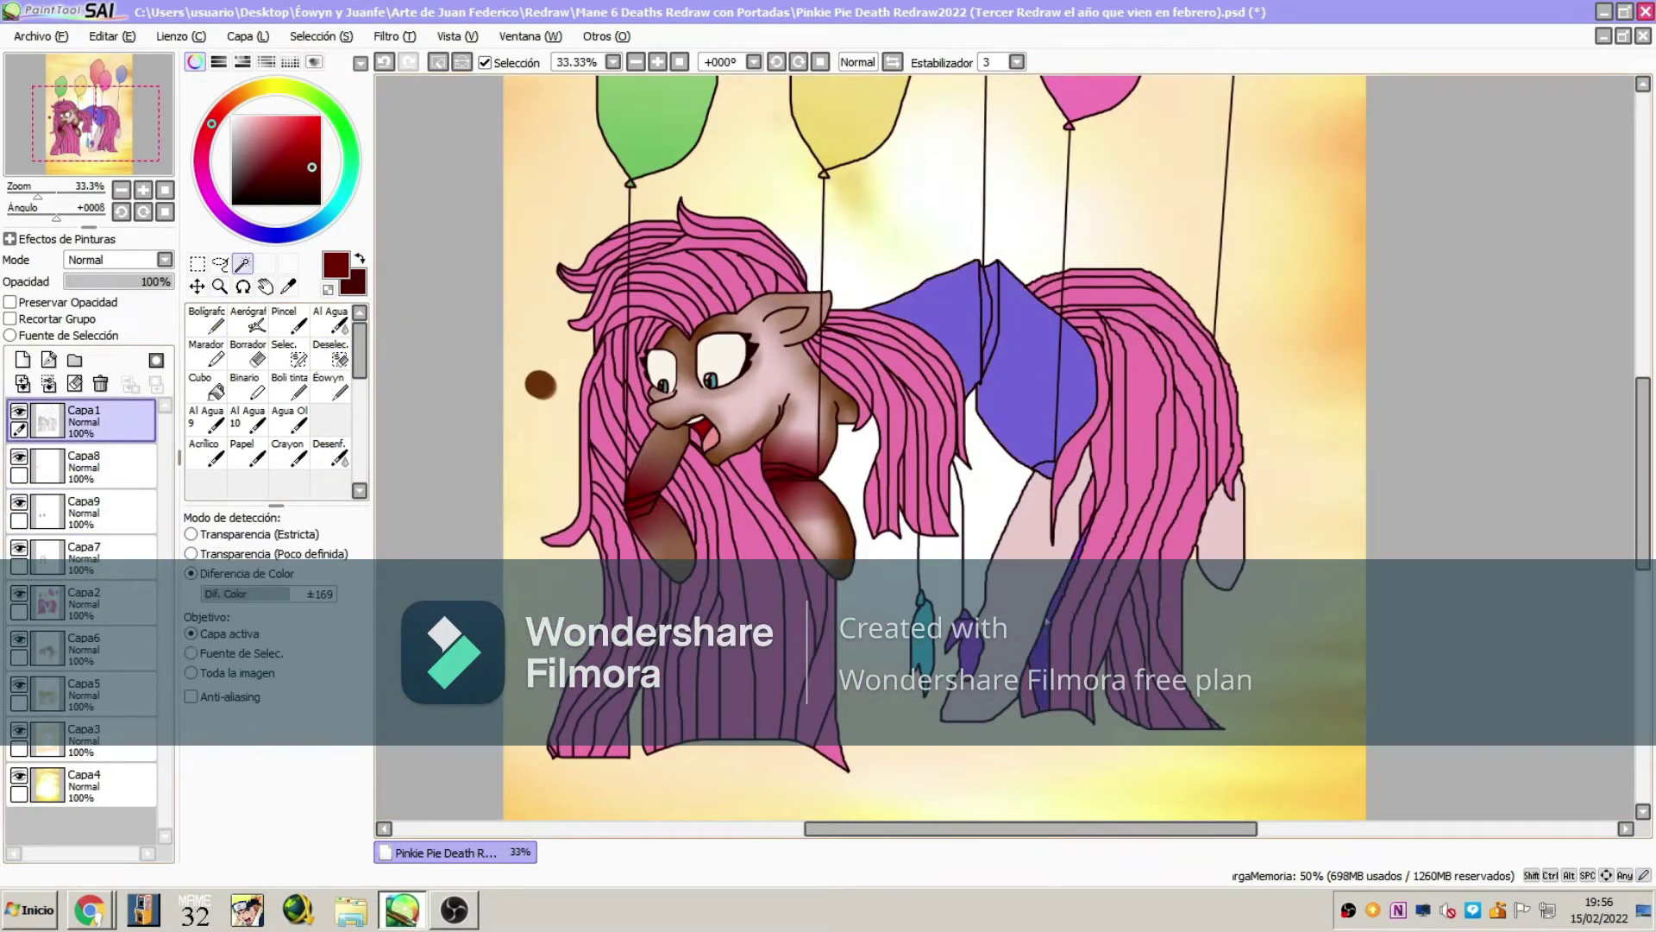
click(207, 321)
click(83, 556)
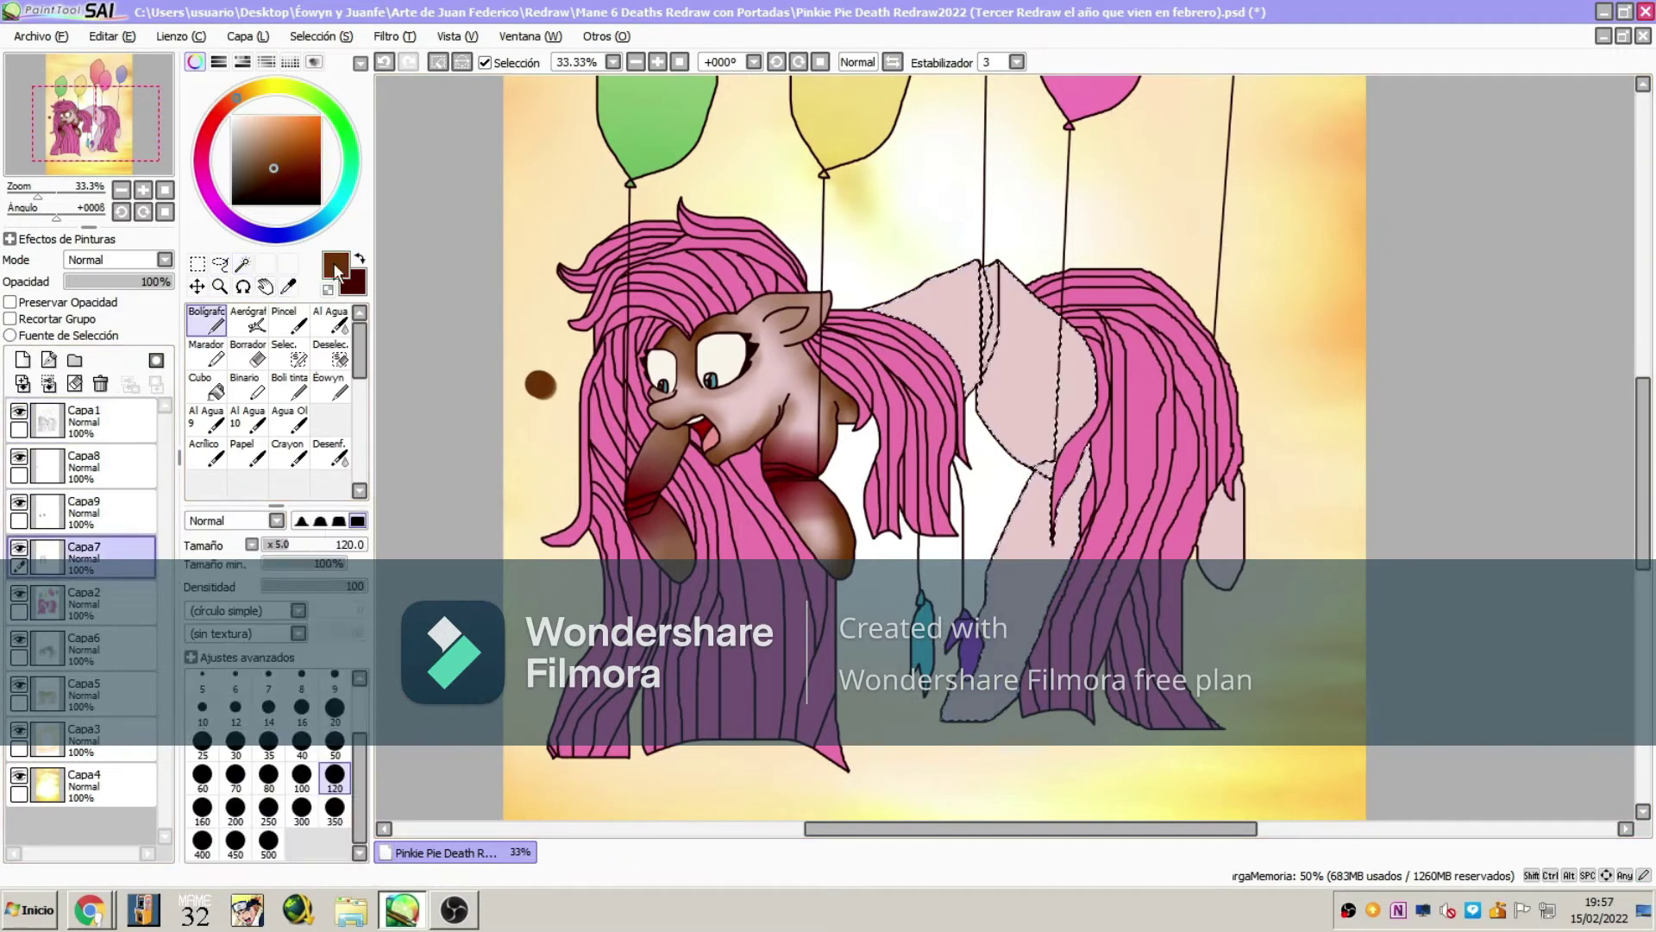
click(330, 453)
mouse_move(914, 276)
mouse_down()
mouse_move(1035, 388)
mouse_move(1061, 483)
mouse_move(1027, 604)
mouse_up()
- Add dark red shading around the torso and upper hind leg bands on Capa9, blending with the brush at size 40
click(207, 320)
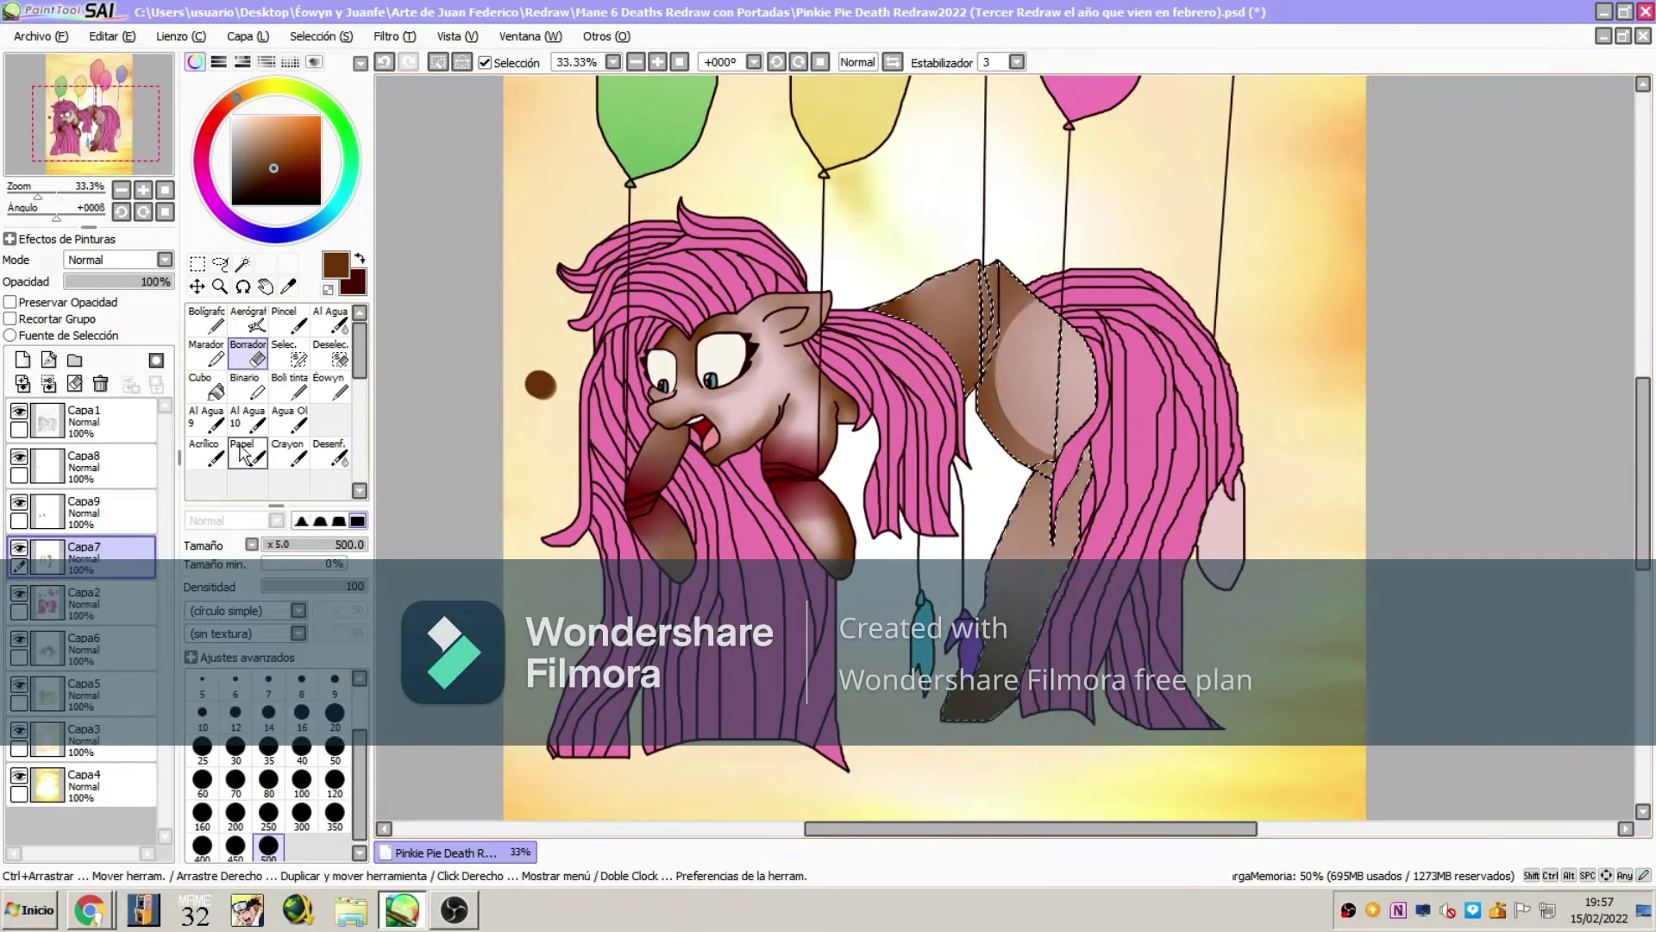
click(84, 511)
drag(983, 276, 1061, 517)
click(330, 453)
click(302, 783)
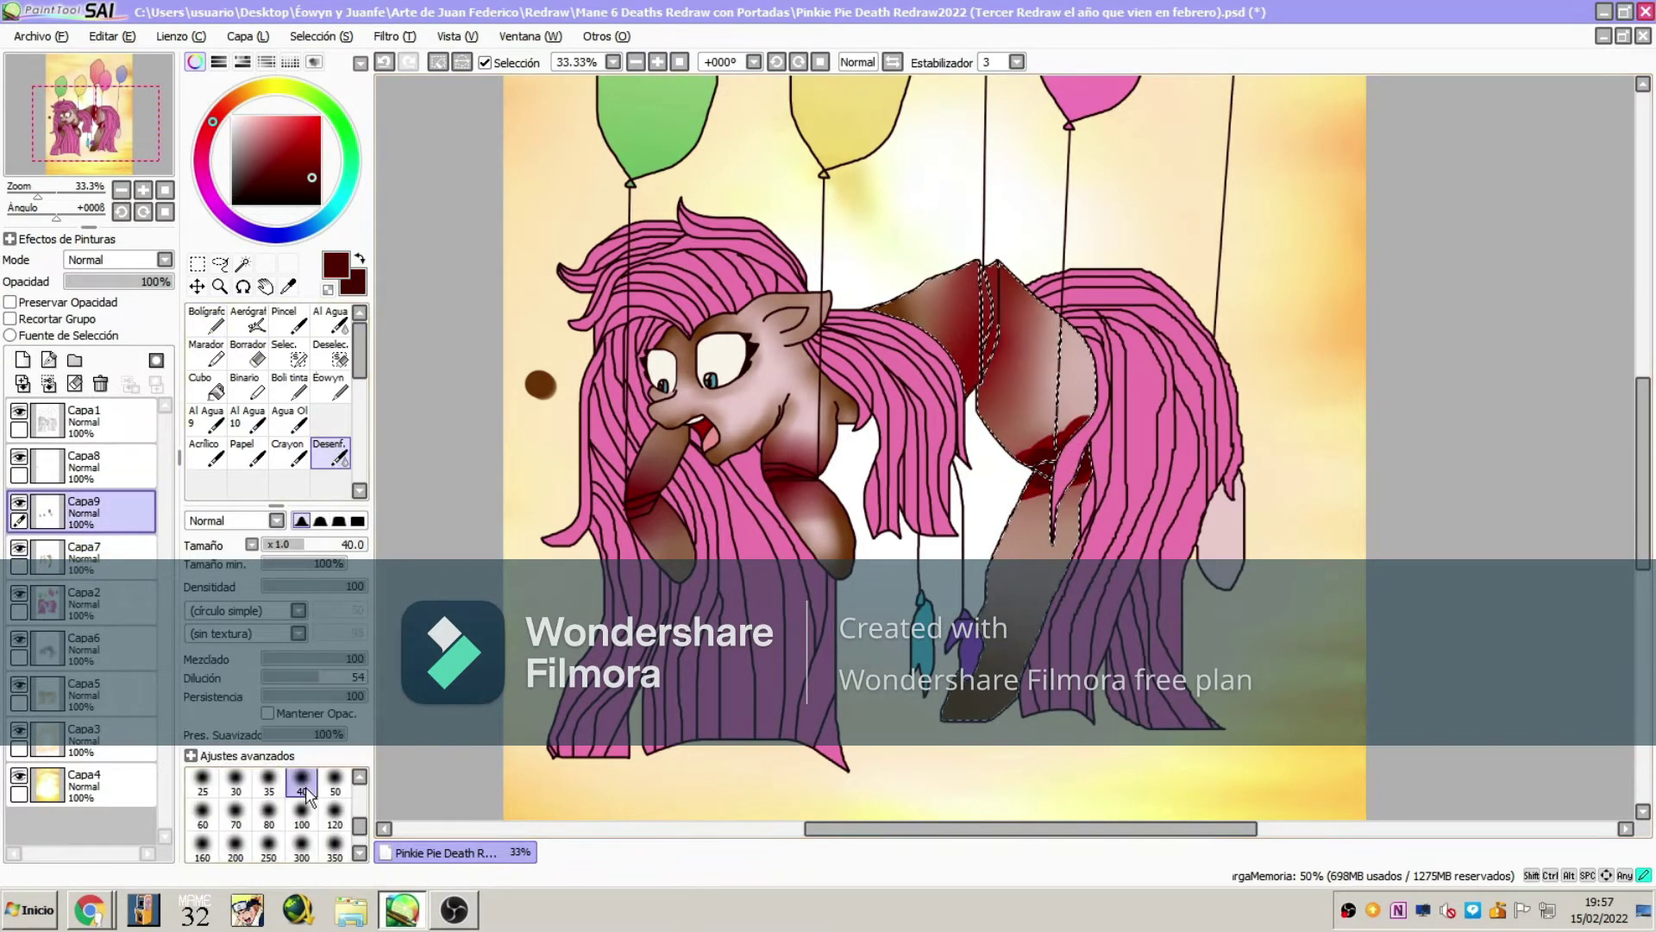
- Switch to Chrome, search Google Images for "pinkie pie cutie mark" and open the first three-balloon image
click(89, 907)
click(592, 43)
text(pinkie pie cutie mark)
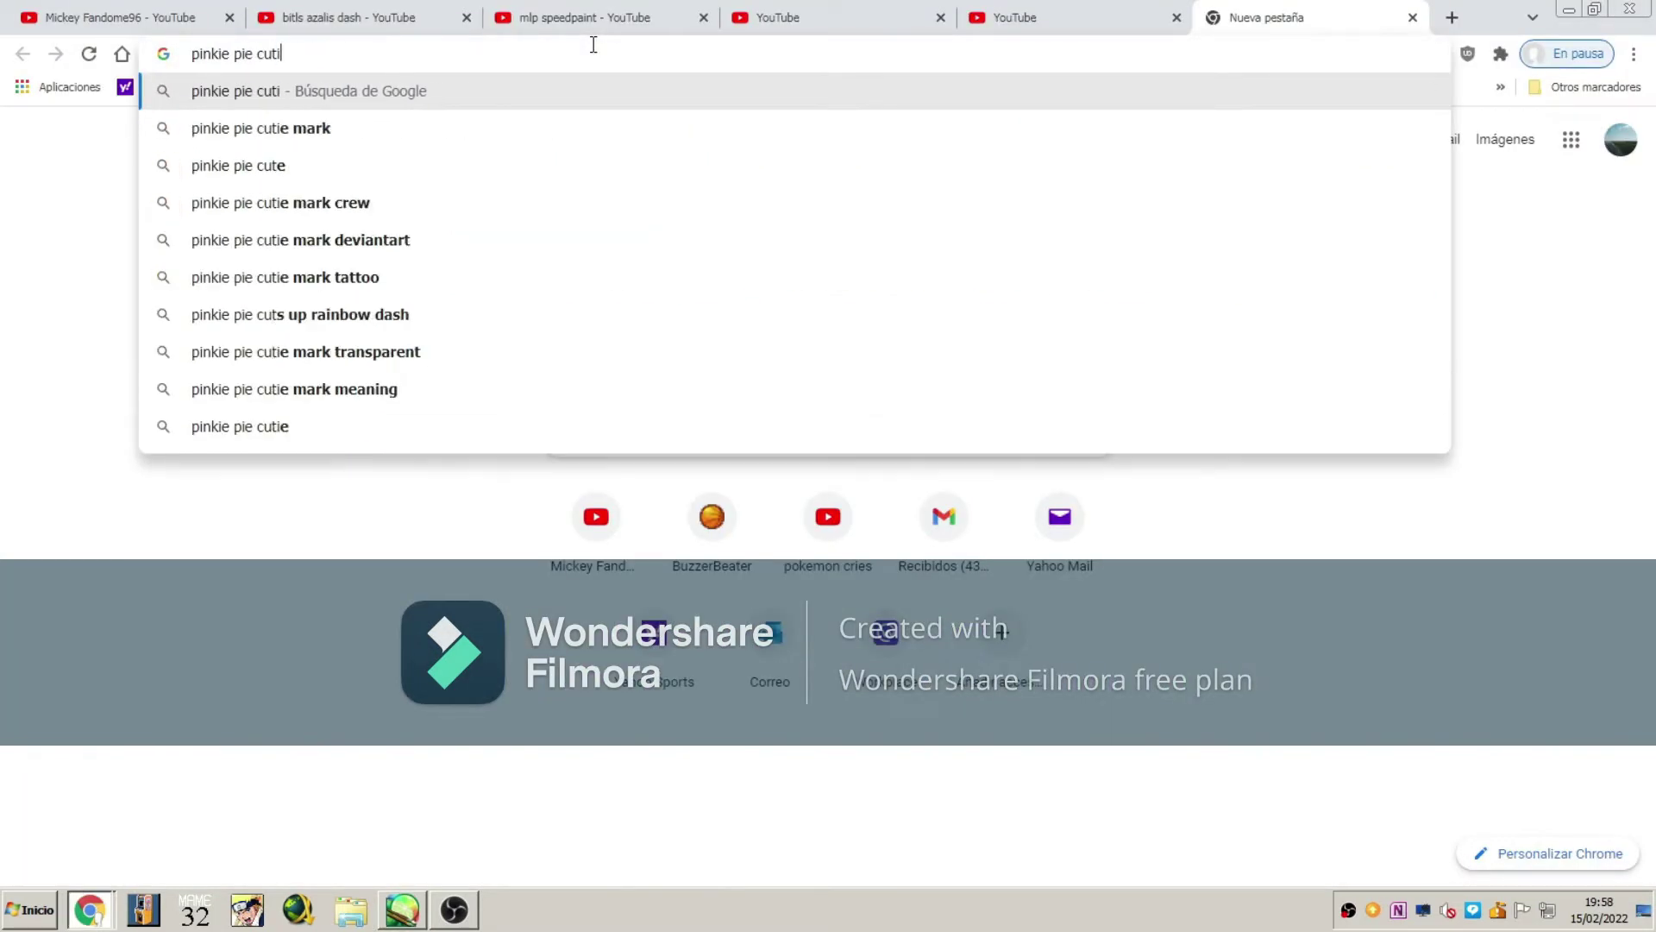
key(Return)
click(266, 207)
click(75, 432)
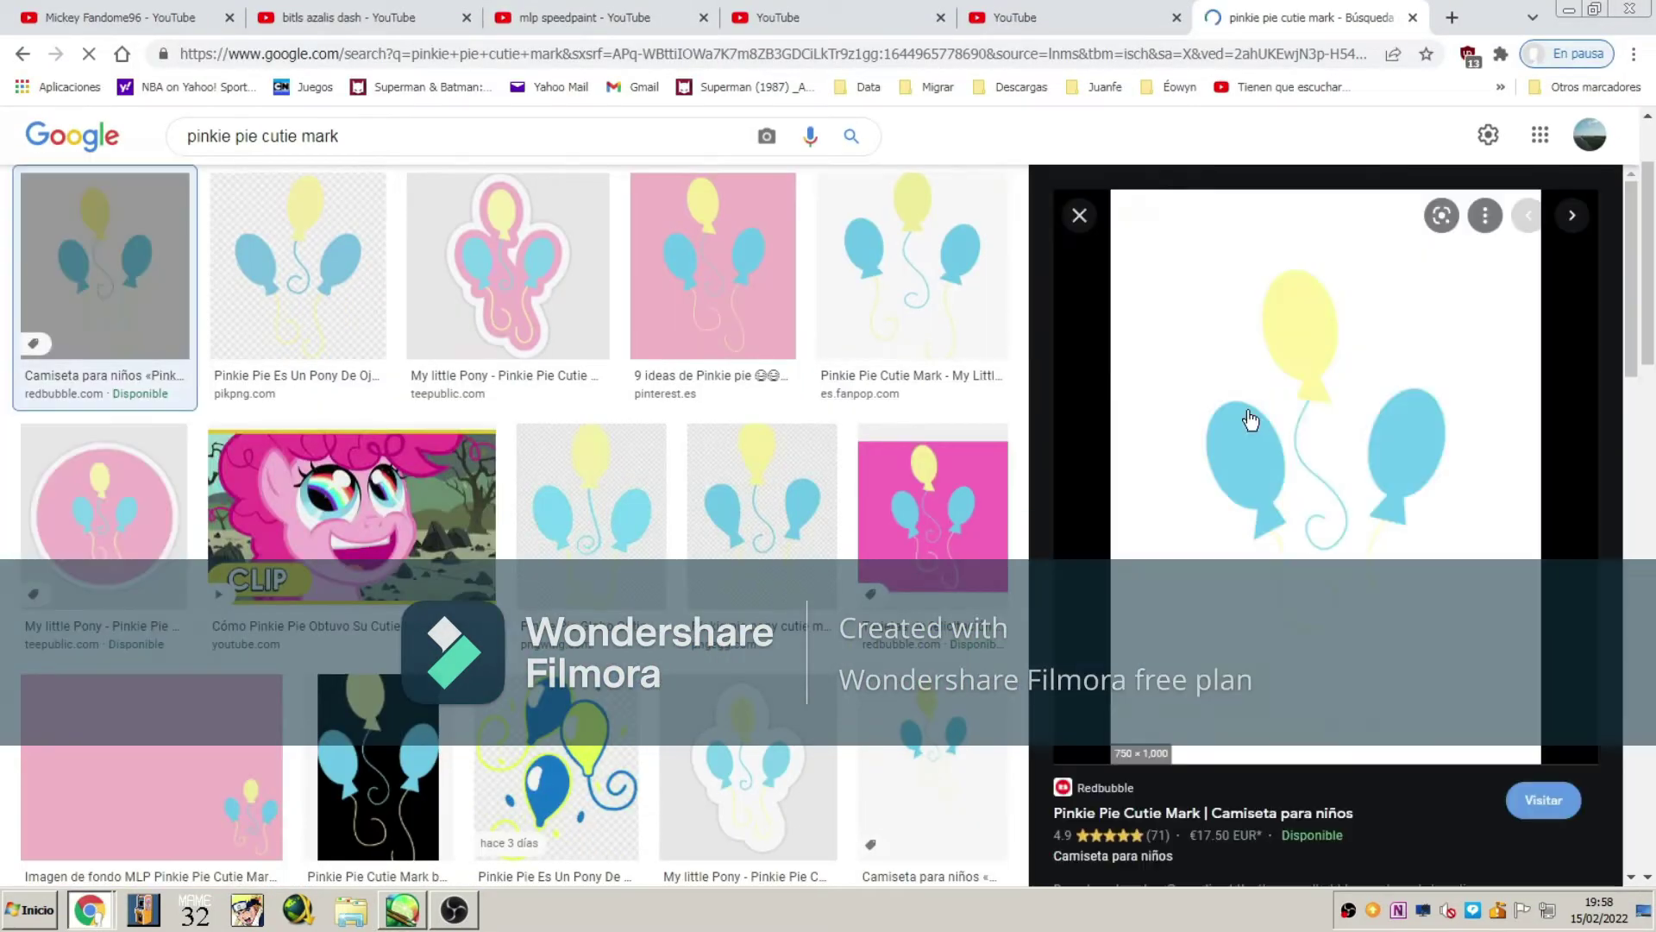
- Return to PaintTool SAI, paste the cutie mark image as layer Capa10 and delete its plain background
key(alt+Tab)
click(102, 37)
click(121, 120)
click(242, 264)
click(621, 147)
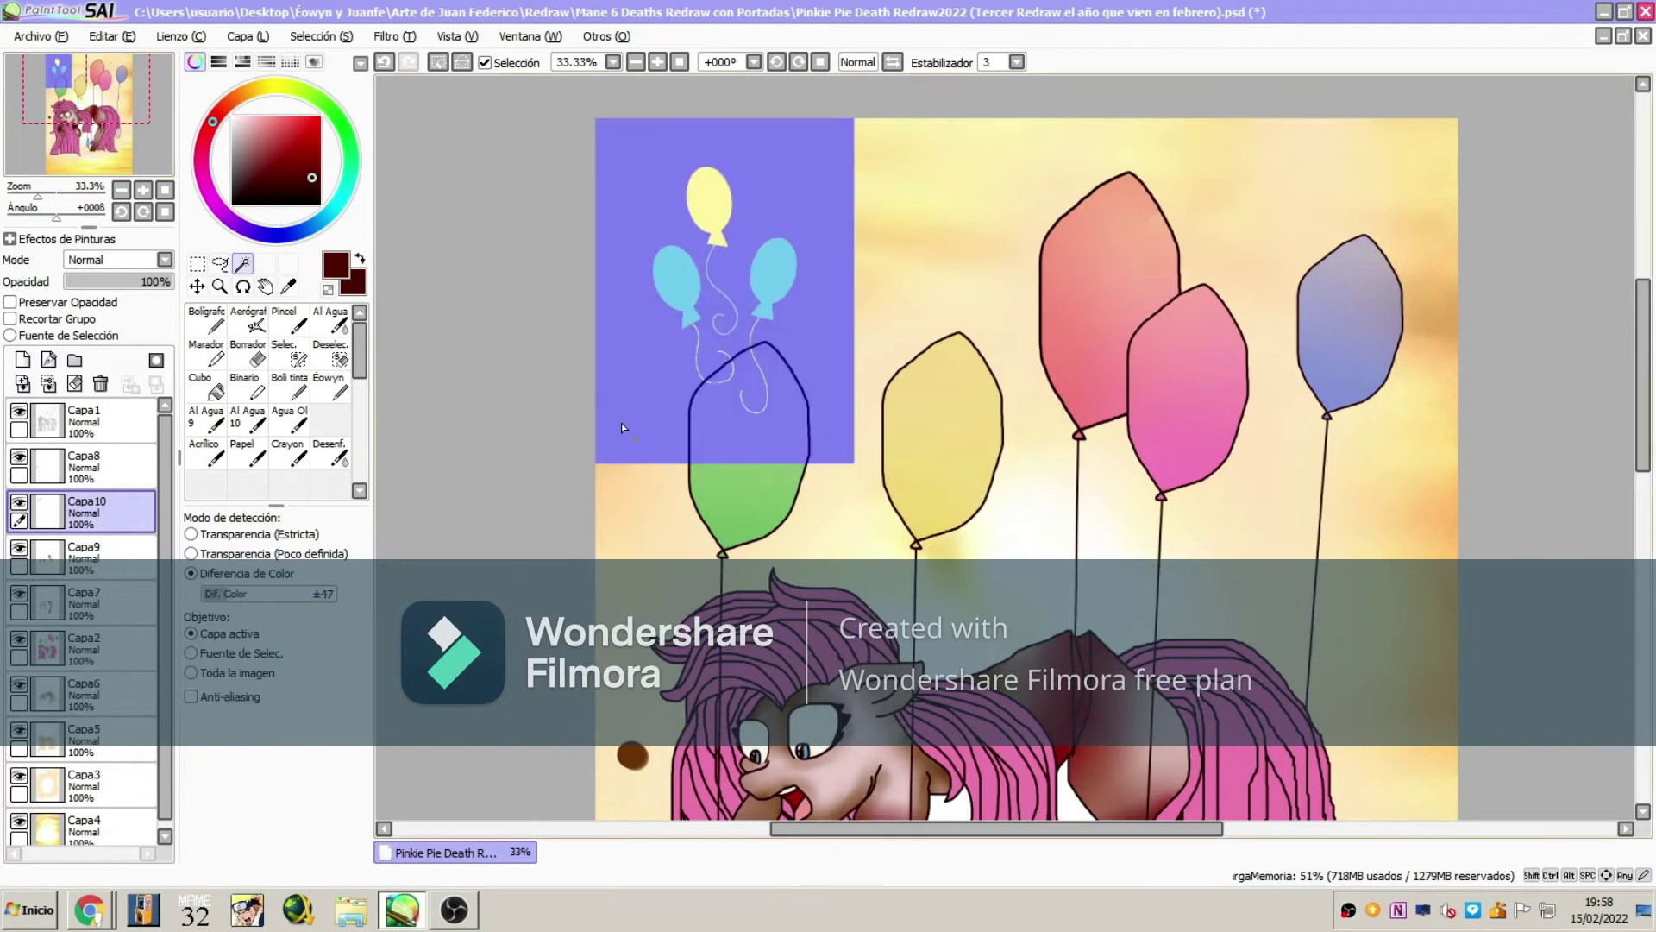
key(Delete)
- Clean up the pasted cutie mark, scale it down and place it on the pony's hip
click(248, 354)
click(247, 37)
click(395, 410)
drag(697, 333, 1150, 640)
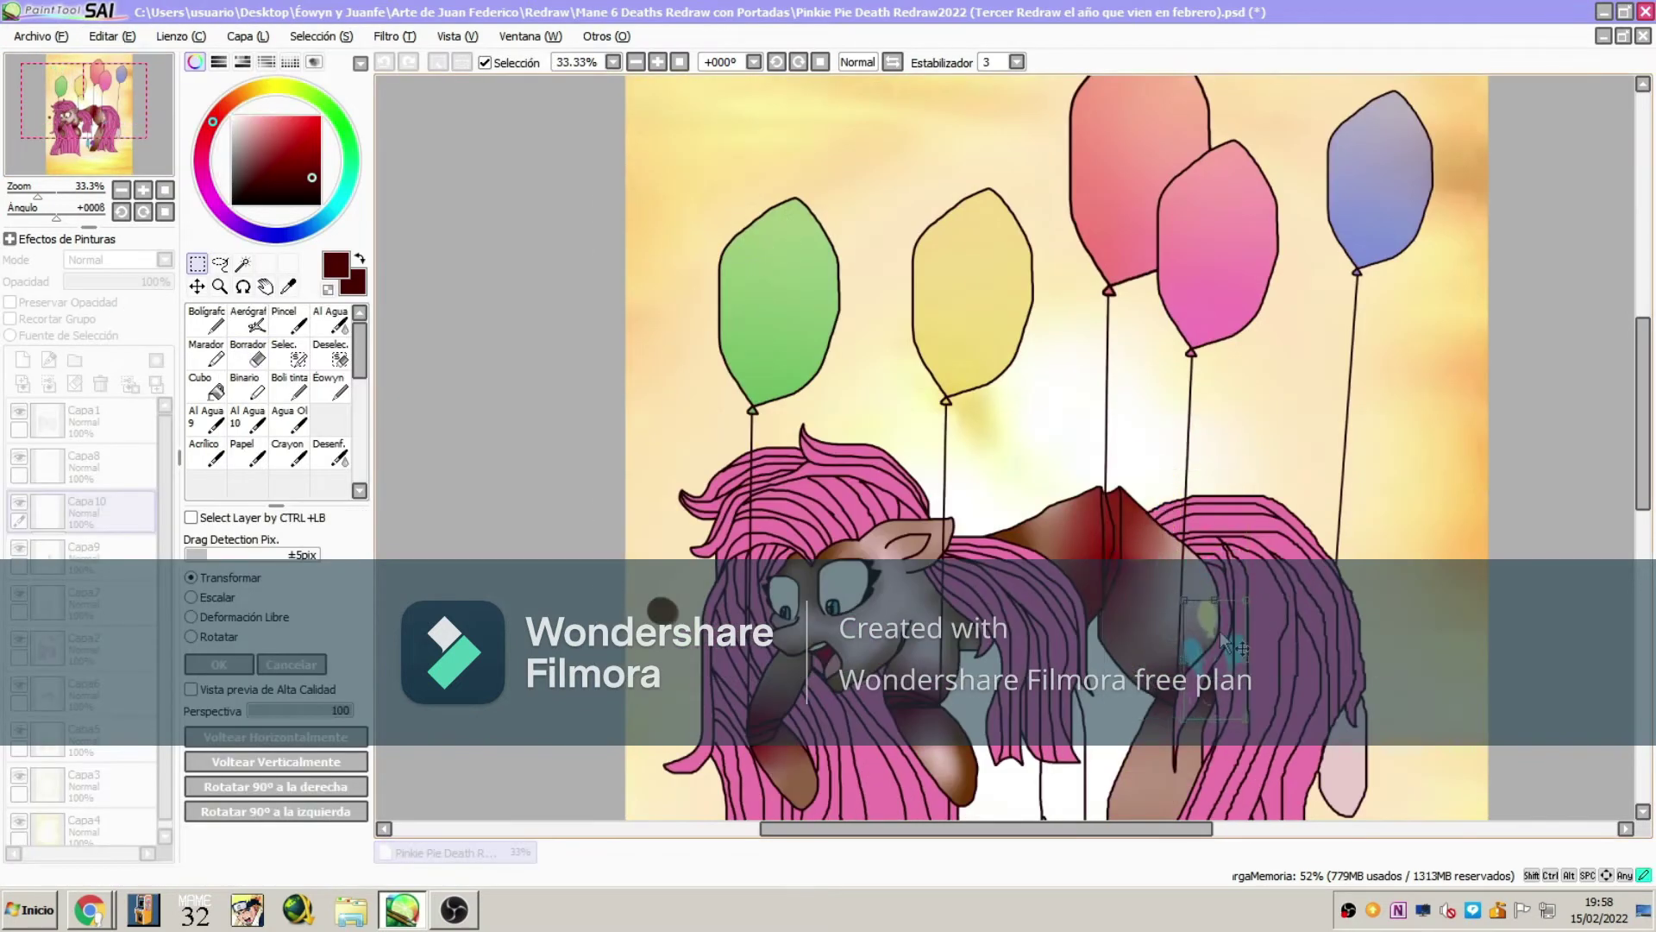
click(204, 671)
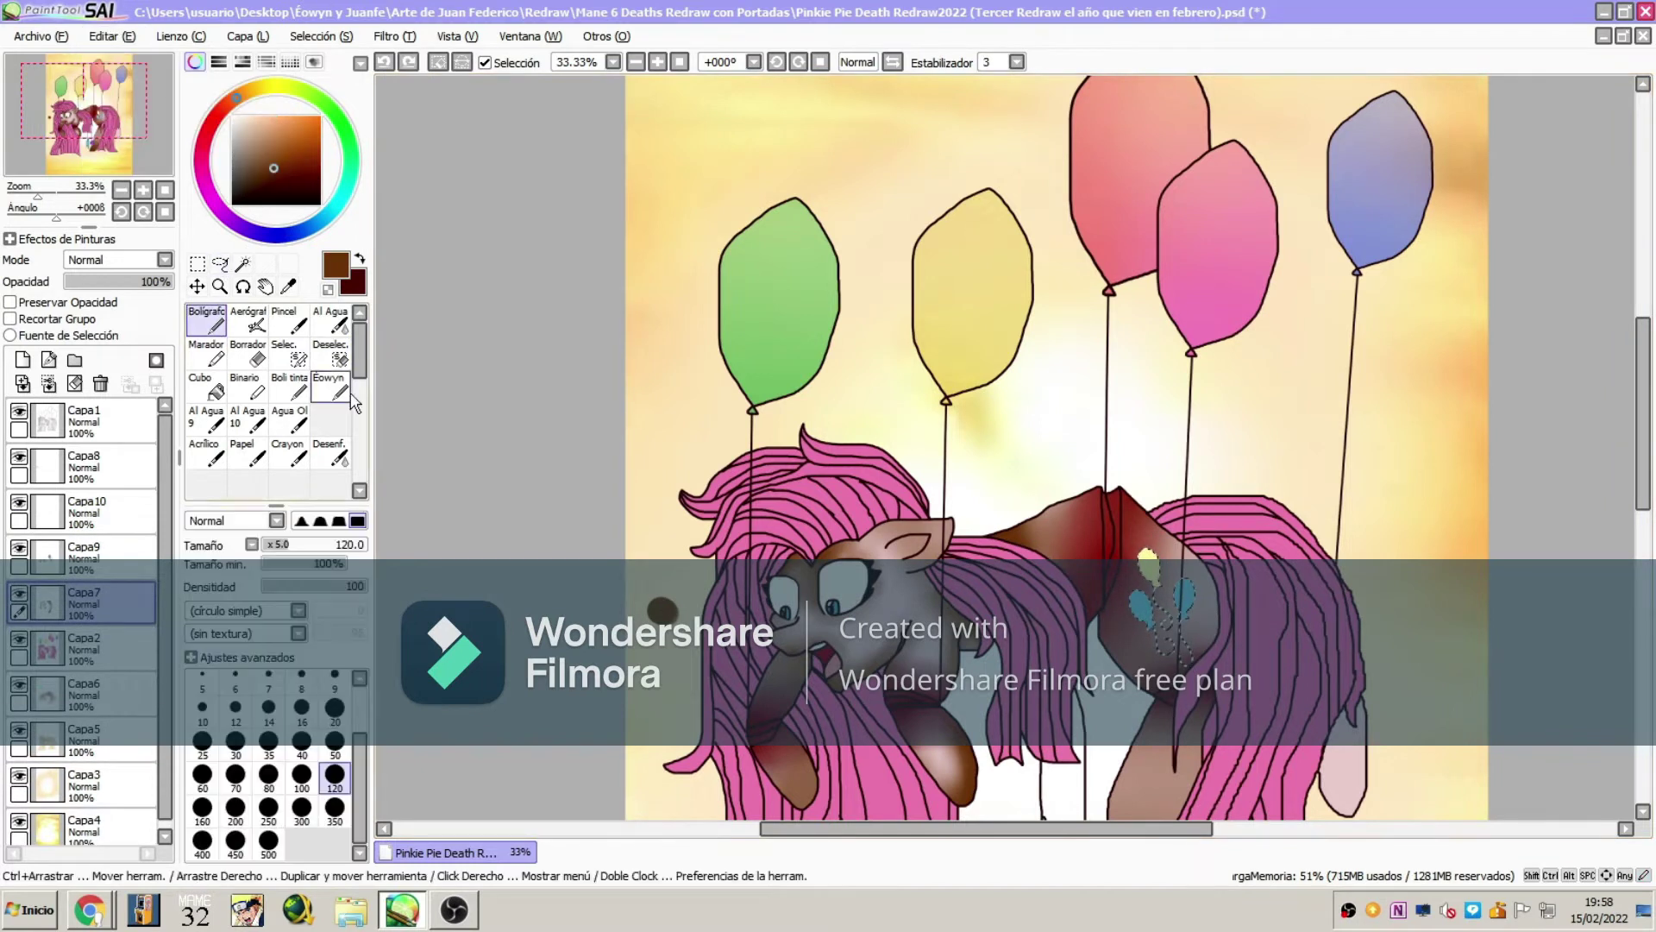
- Move Capa7 above Capa10 and blend dark red-brown shading over the cutie mark balloons
click(219, 263)
click(321, 37)
click(327, 81)
click(206, 321)
drag(81, 559, 81, 496)
click(330, 453)
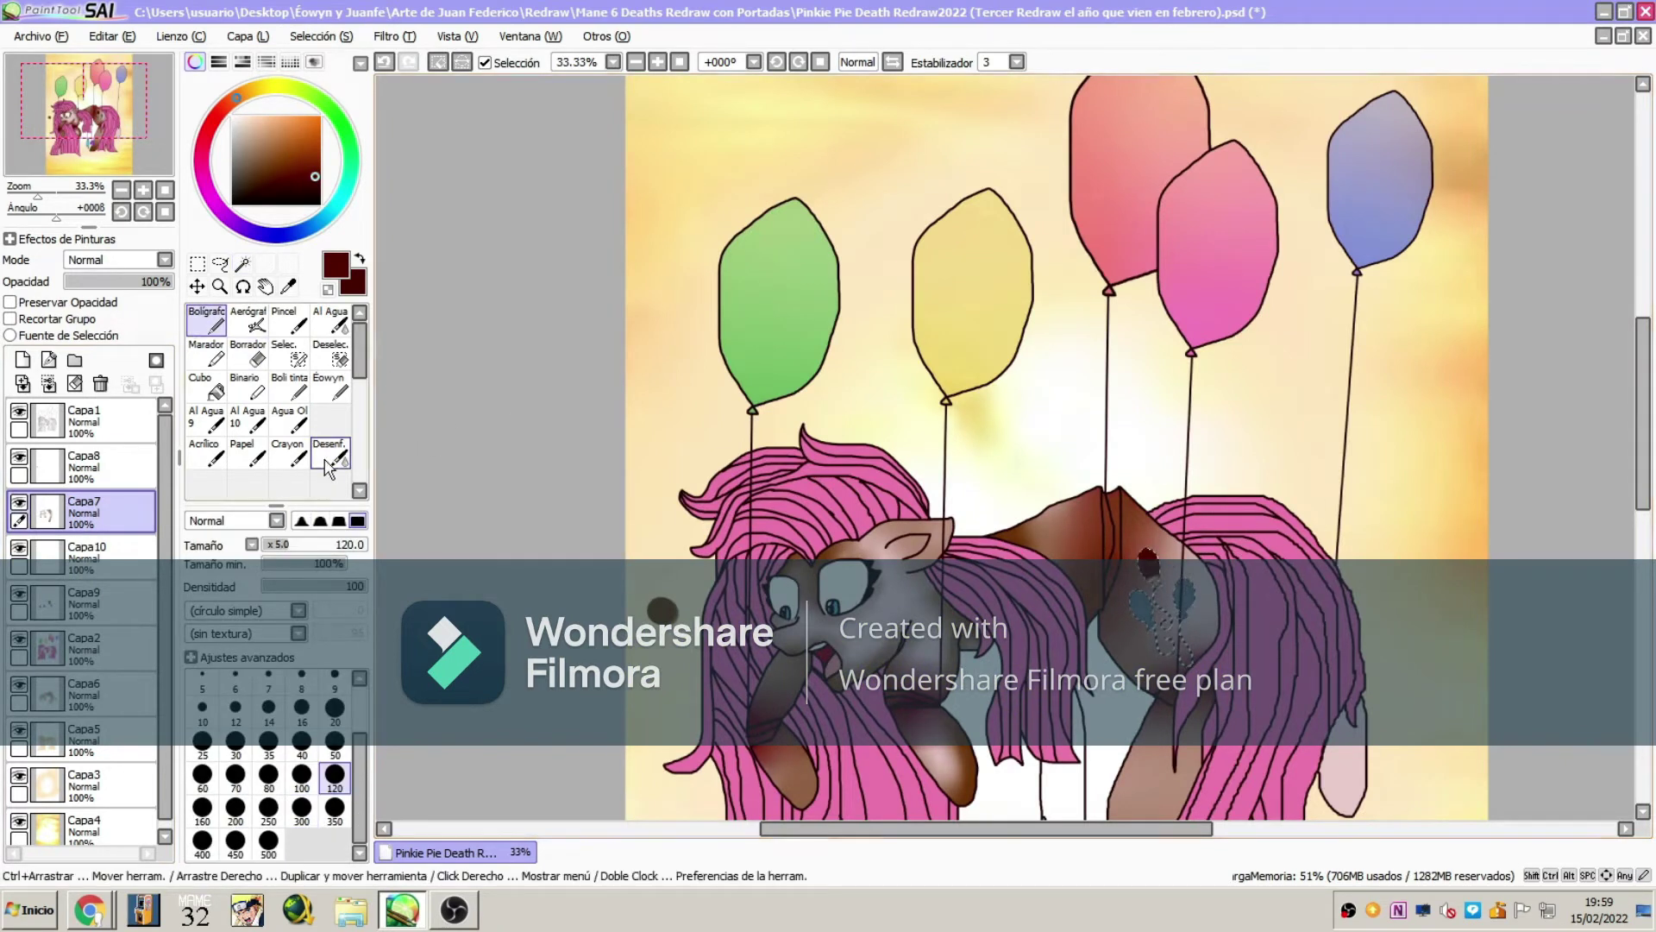
drag(1138, 574, 1145, 593)
click(1146, 593)
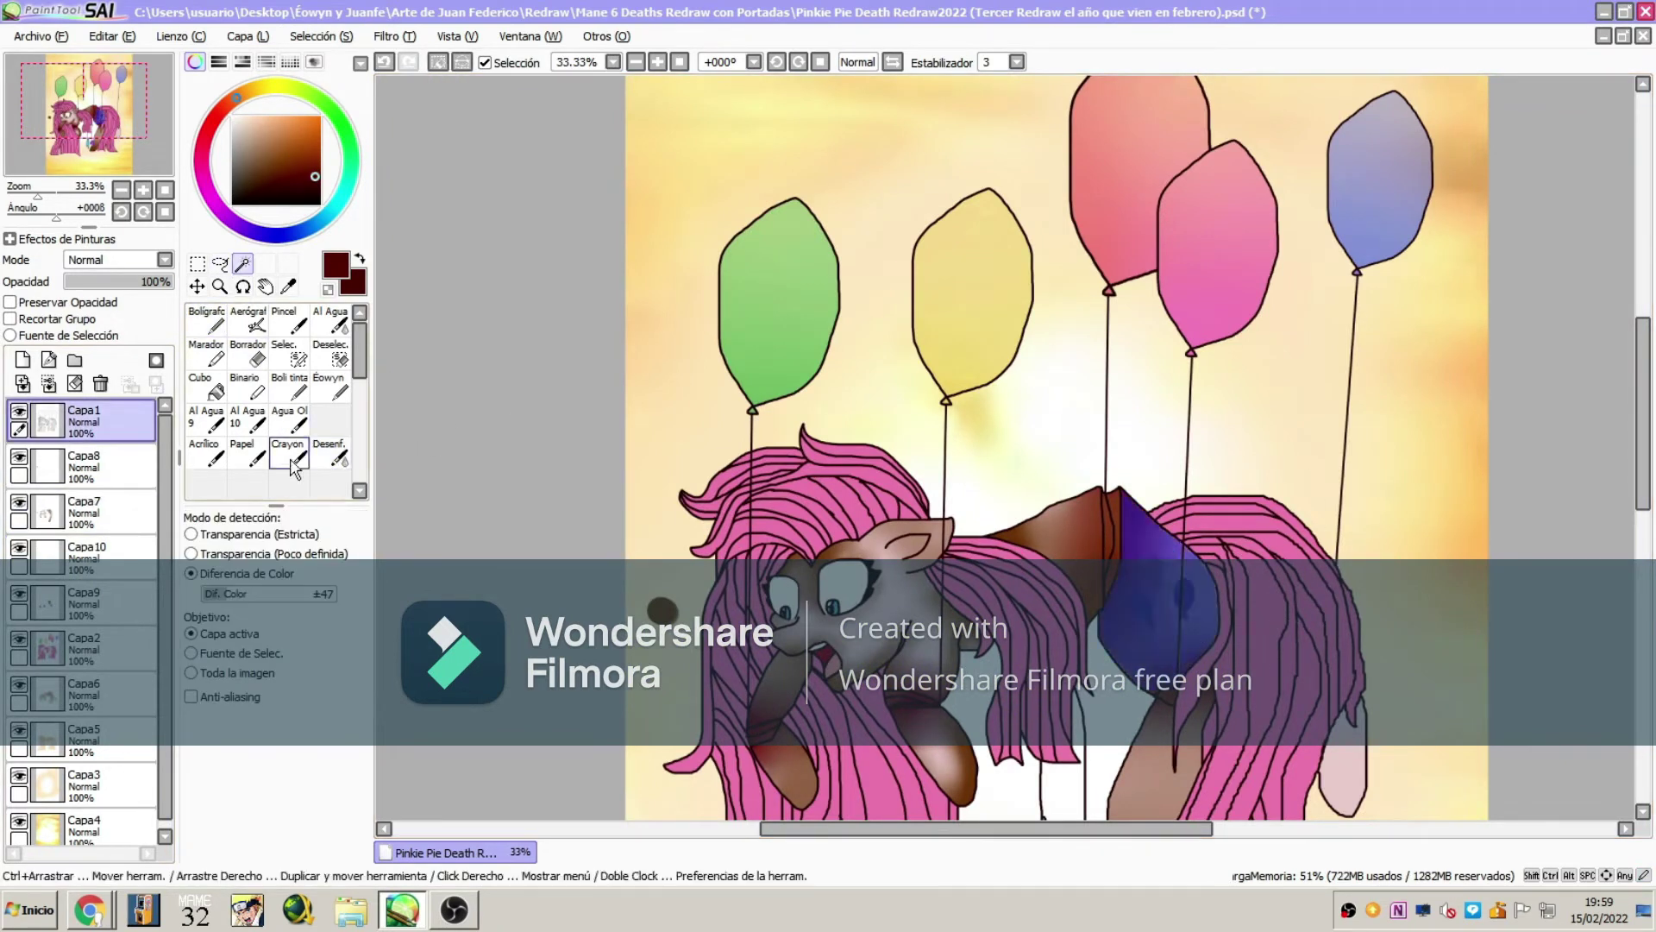
key(ctrl+z)
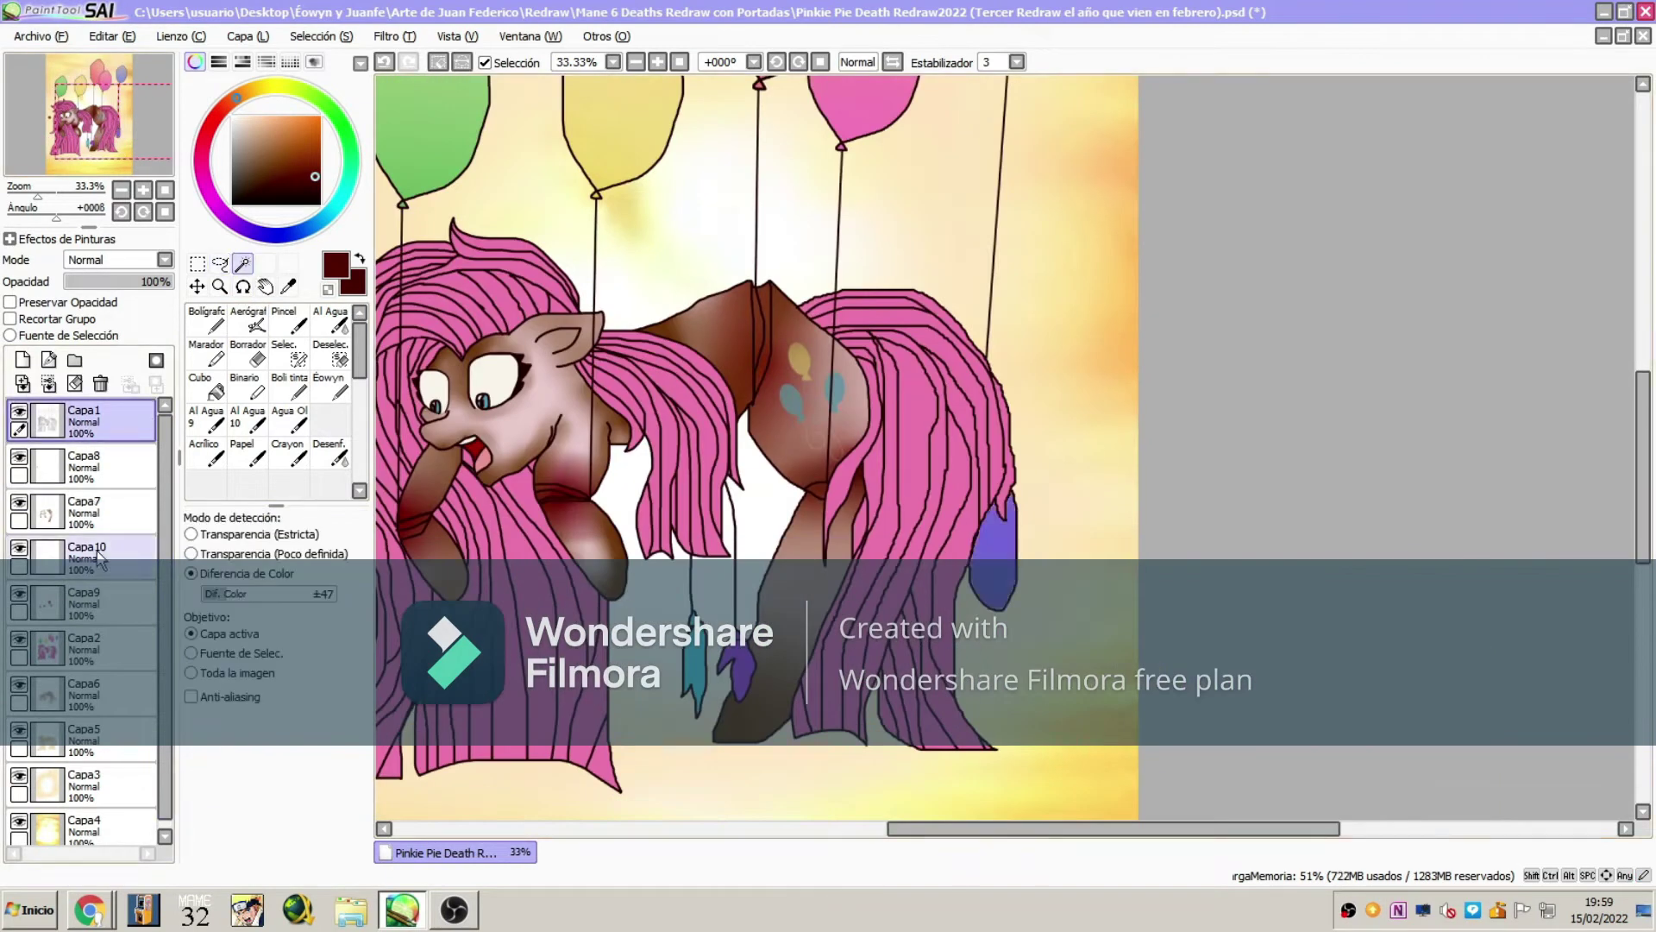
- Shade the far hind hoof behind the tail in brown on Capa7 and clear the selection
click(84, 509)
click(247, 354)
key(b)
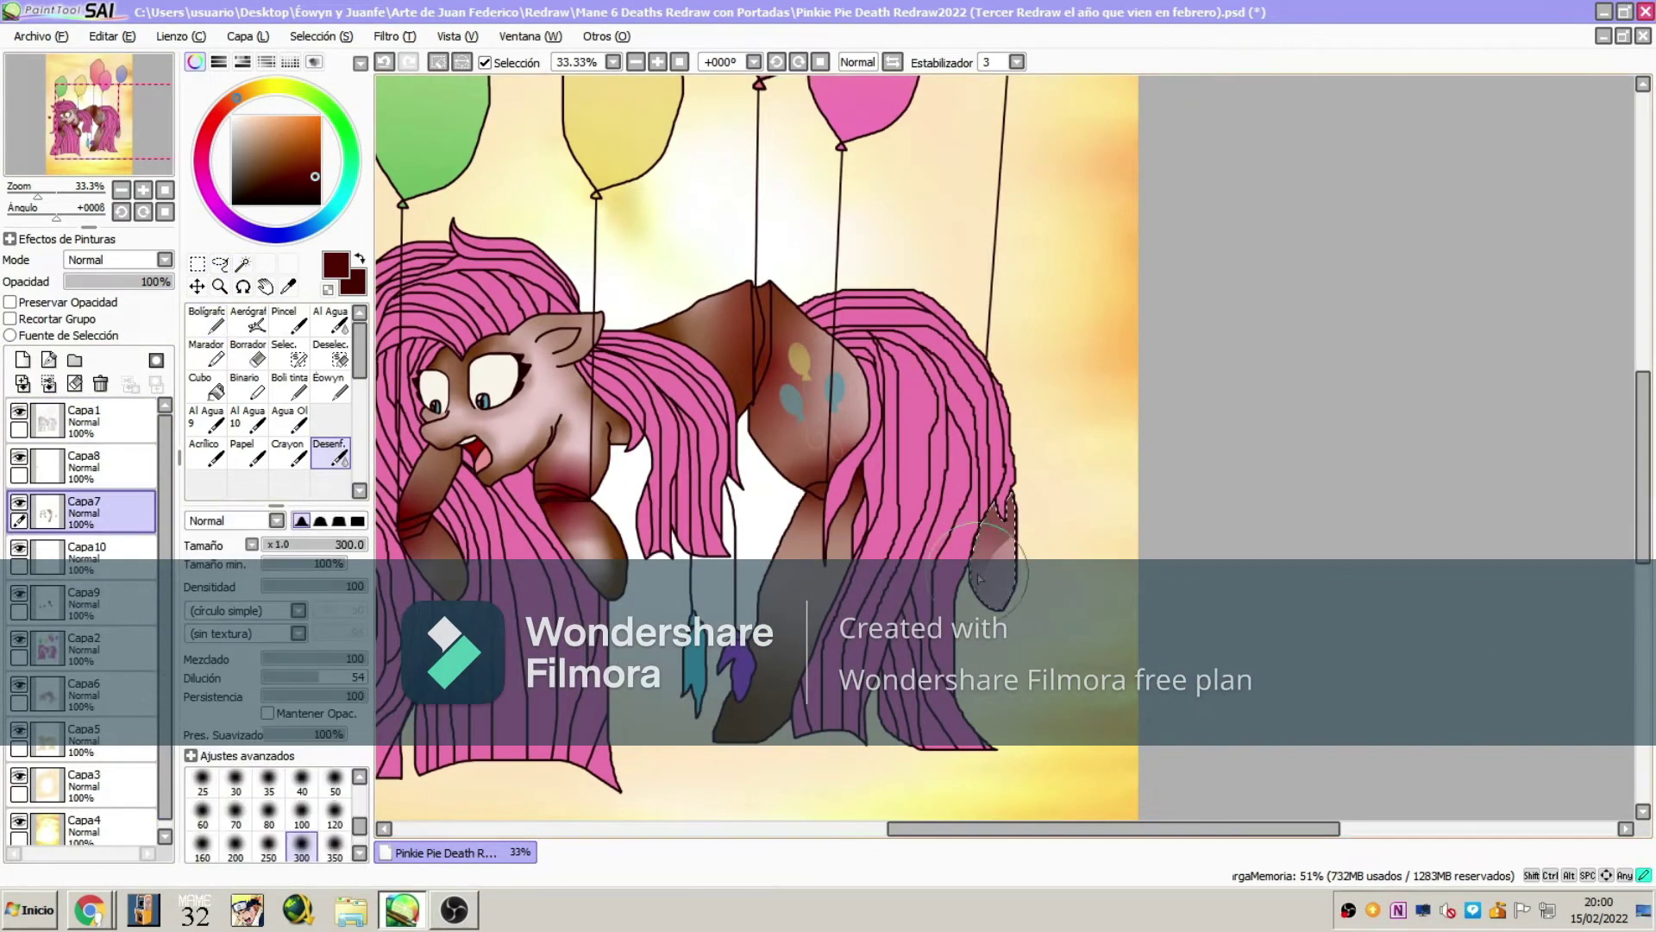
click(244, 93)
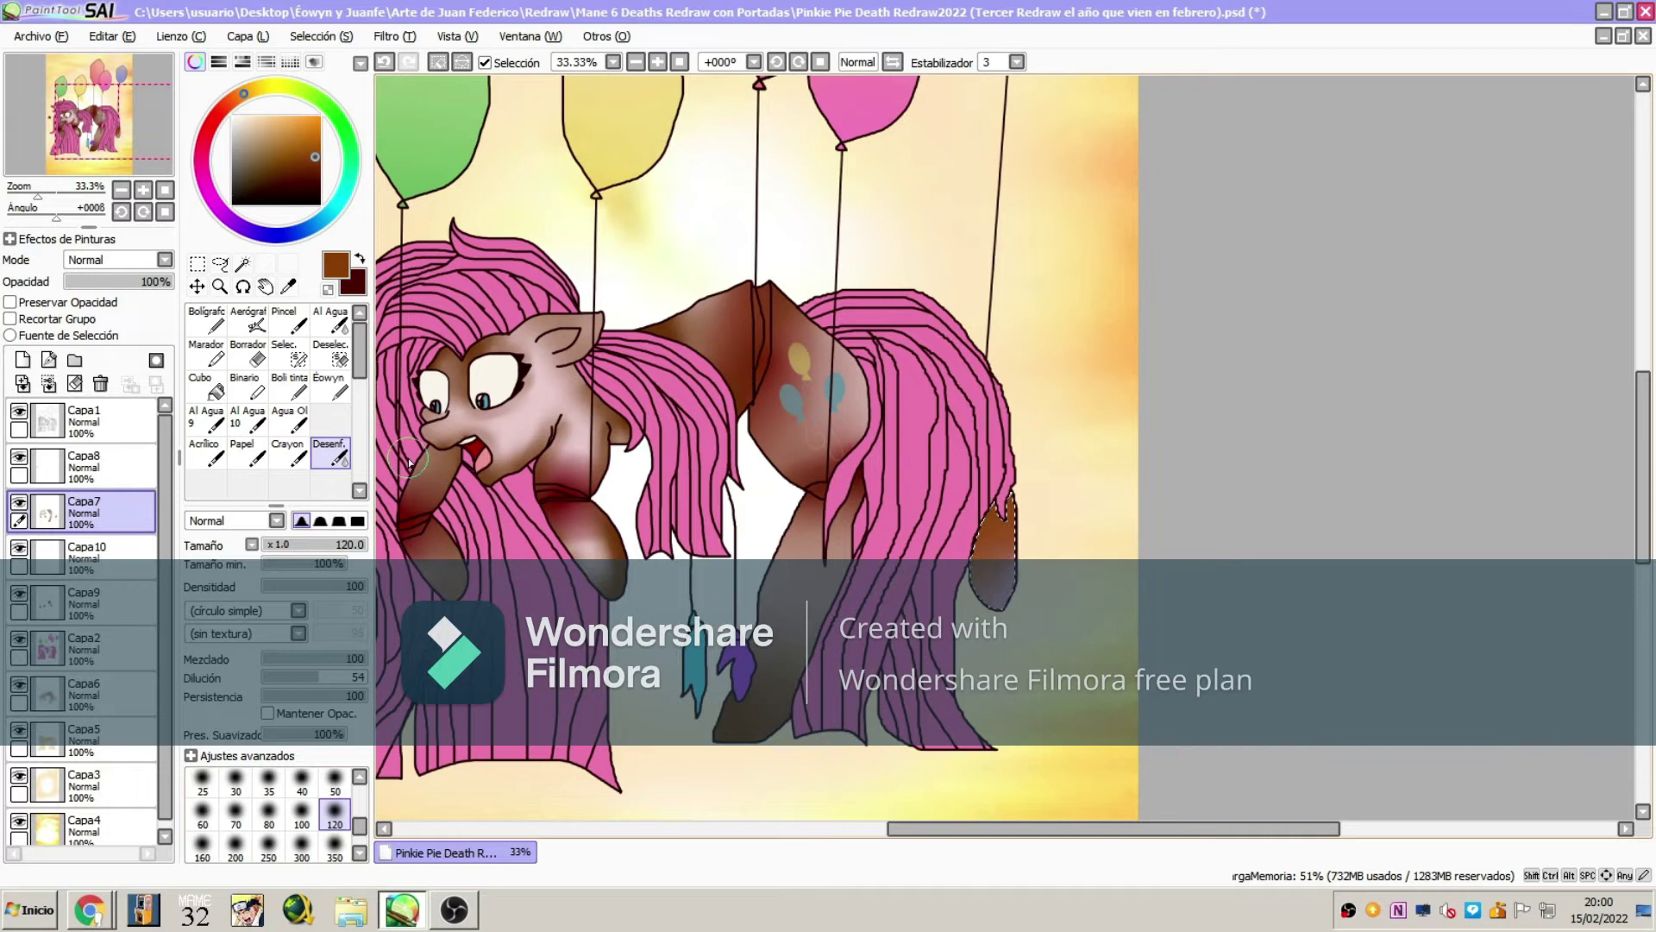
key(ctrl+d)
- Select the teal irises of both eyes on Capa1 and shade their upper parts dark blue, blended downward
scroll(409, 463, up, 6)
key(w)
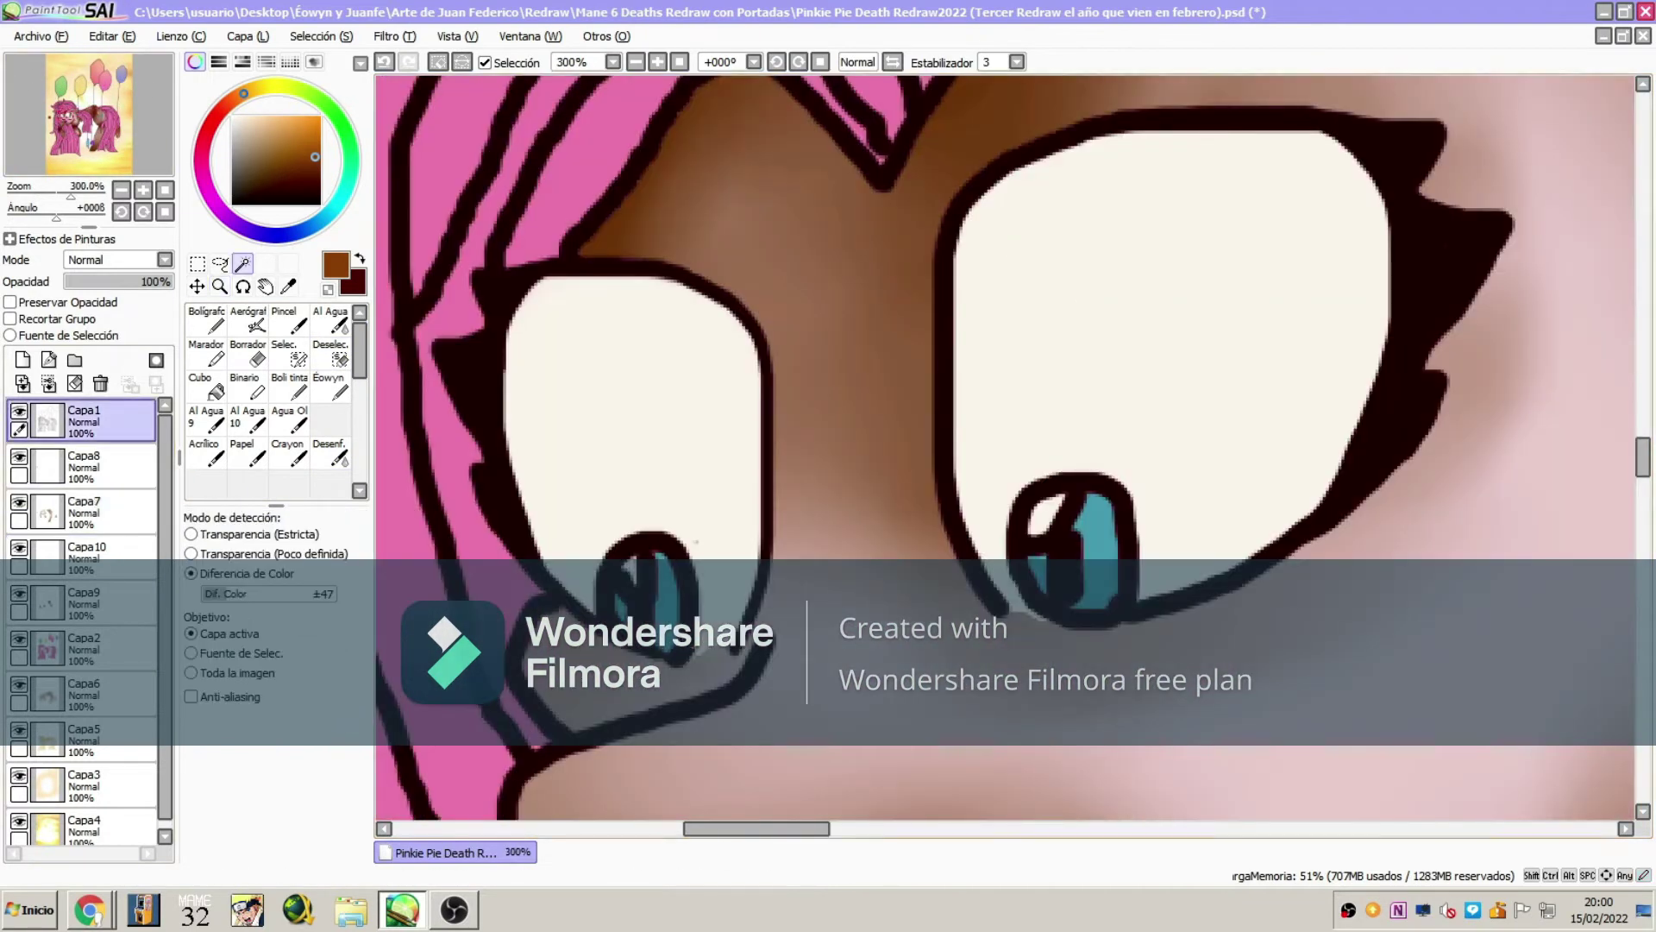
click(301, 595)
alt+click(1081, 591)
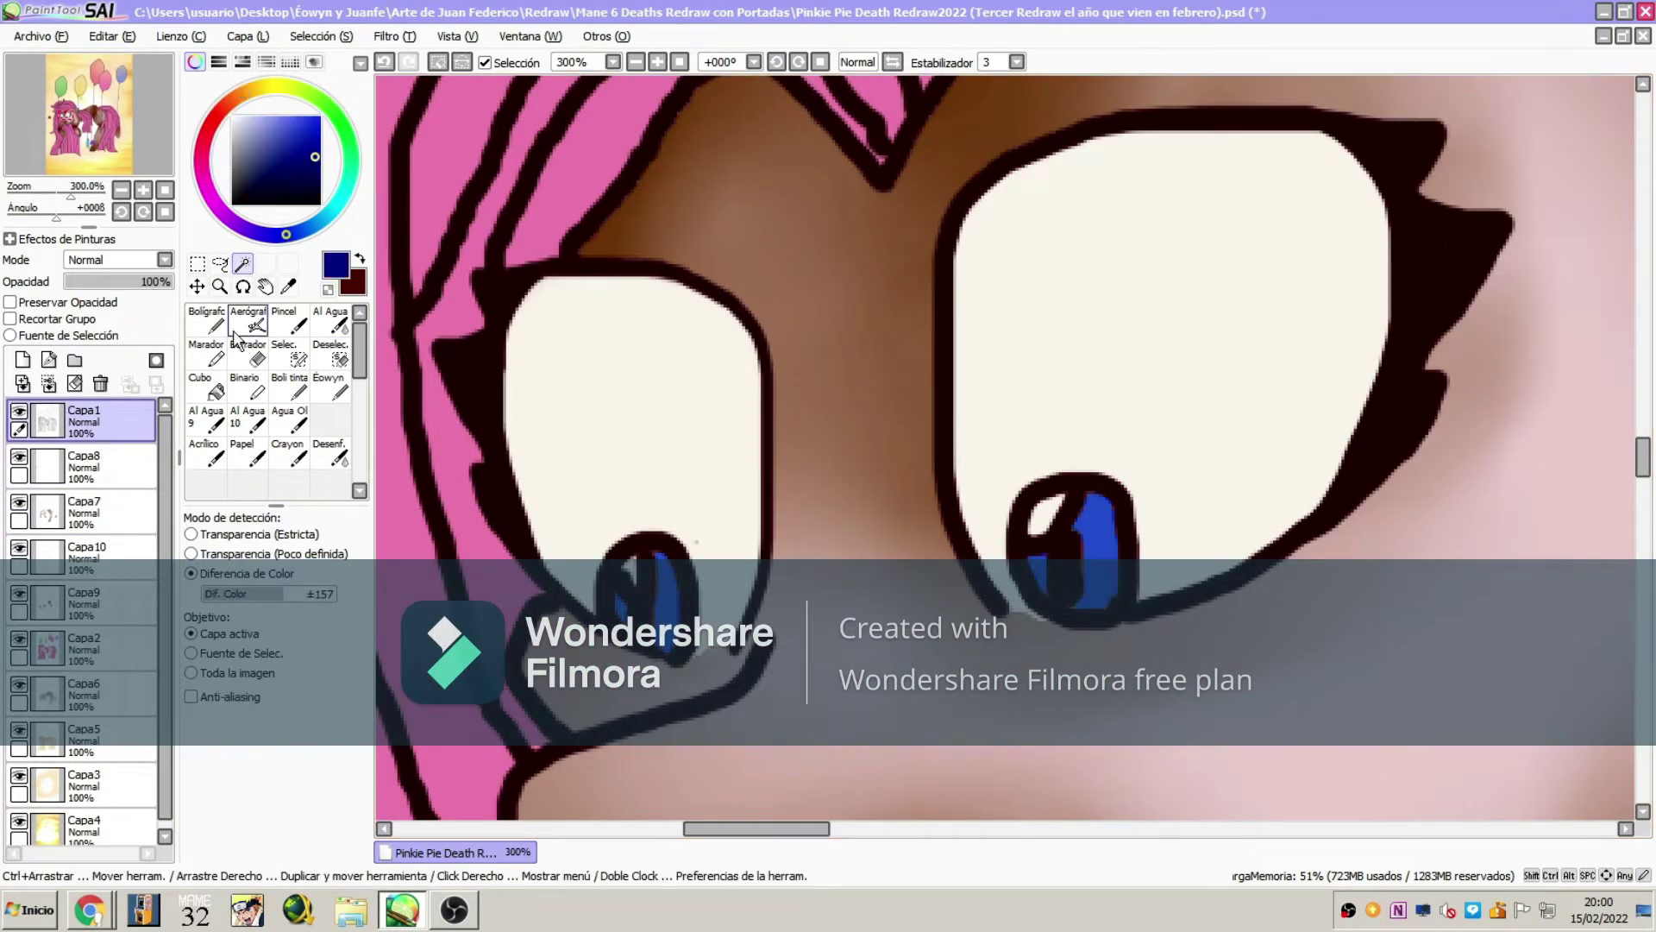
click(1080, 592)
key(n)
drag(1091, 535, 1093, 552)
click(331, 450)
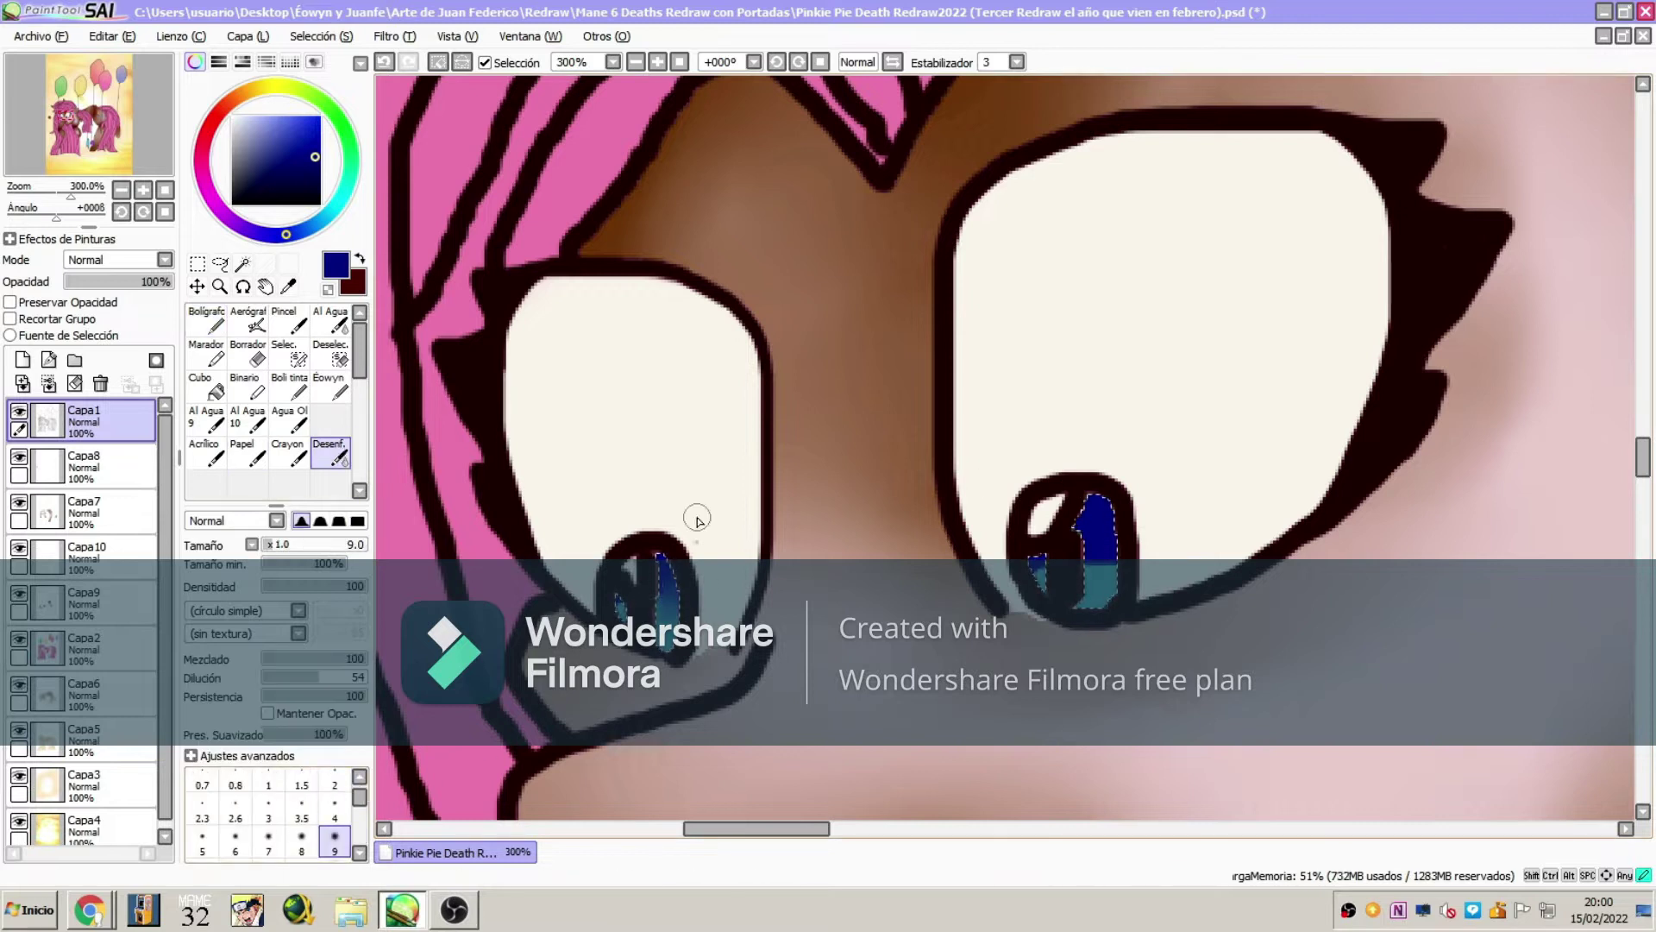
click(289, 353)
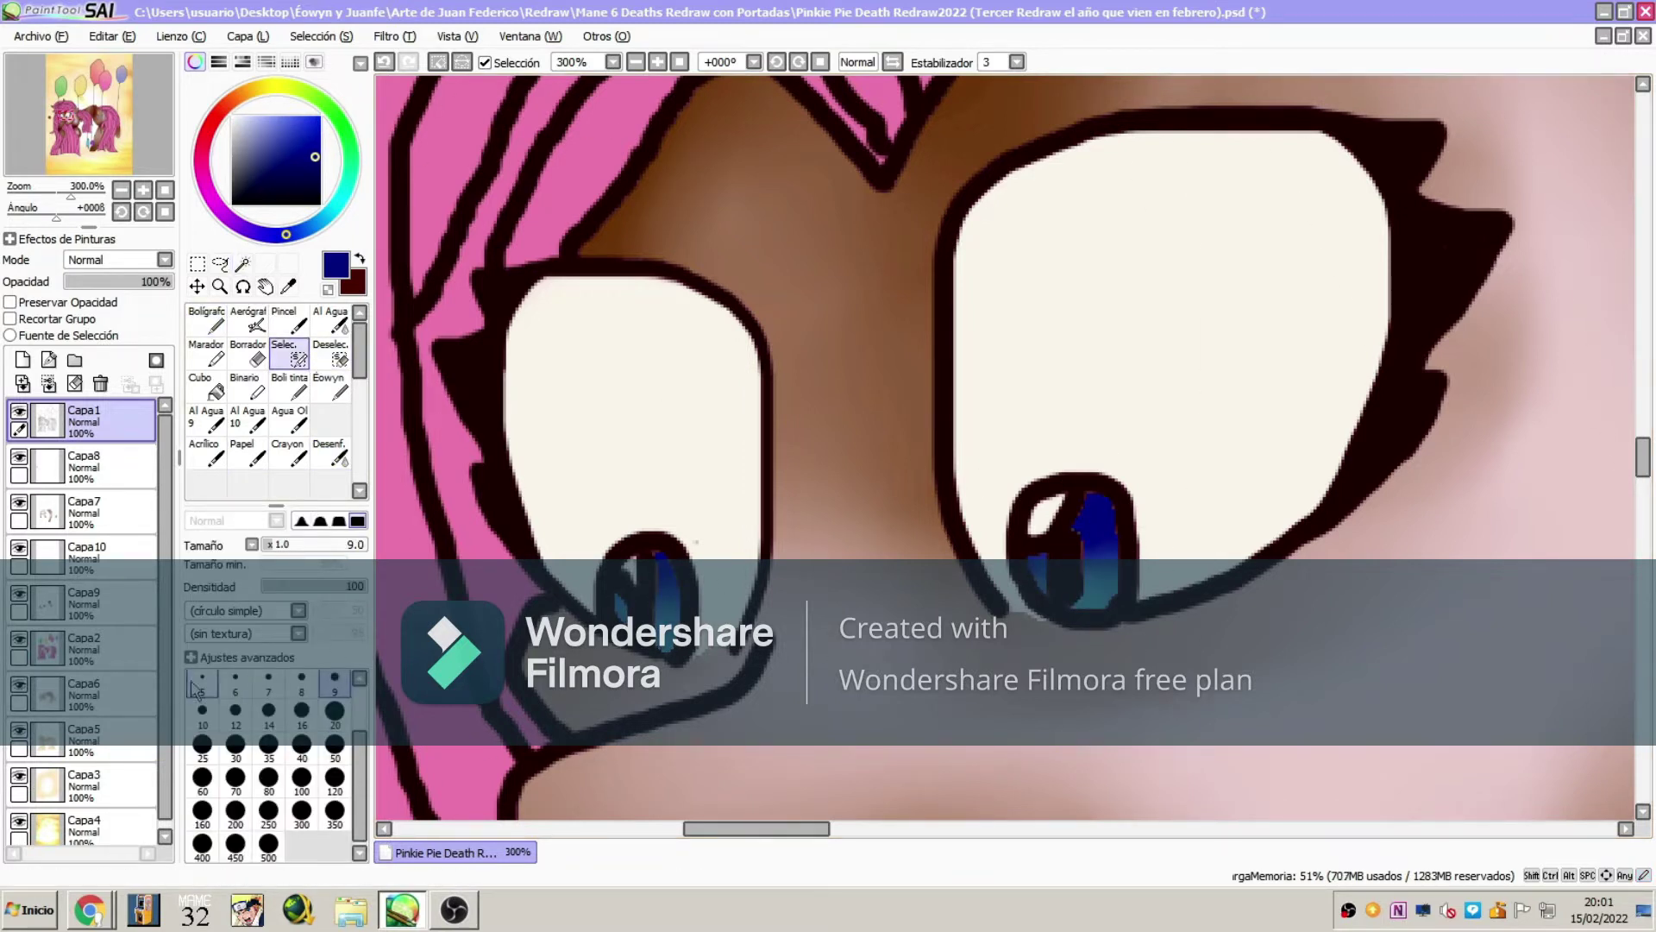
- Select both eye whites and shade their upper edges pale yellow on Capa7, blending with the brush at size 300
click(787, 529)
click(1164, 302)
click(84, 512)
click(207, 319)
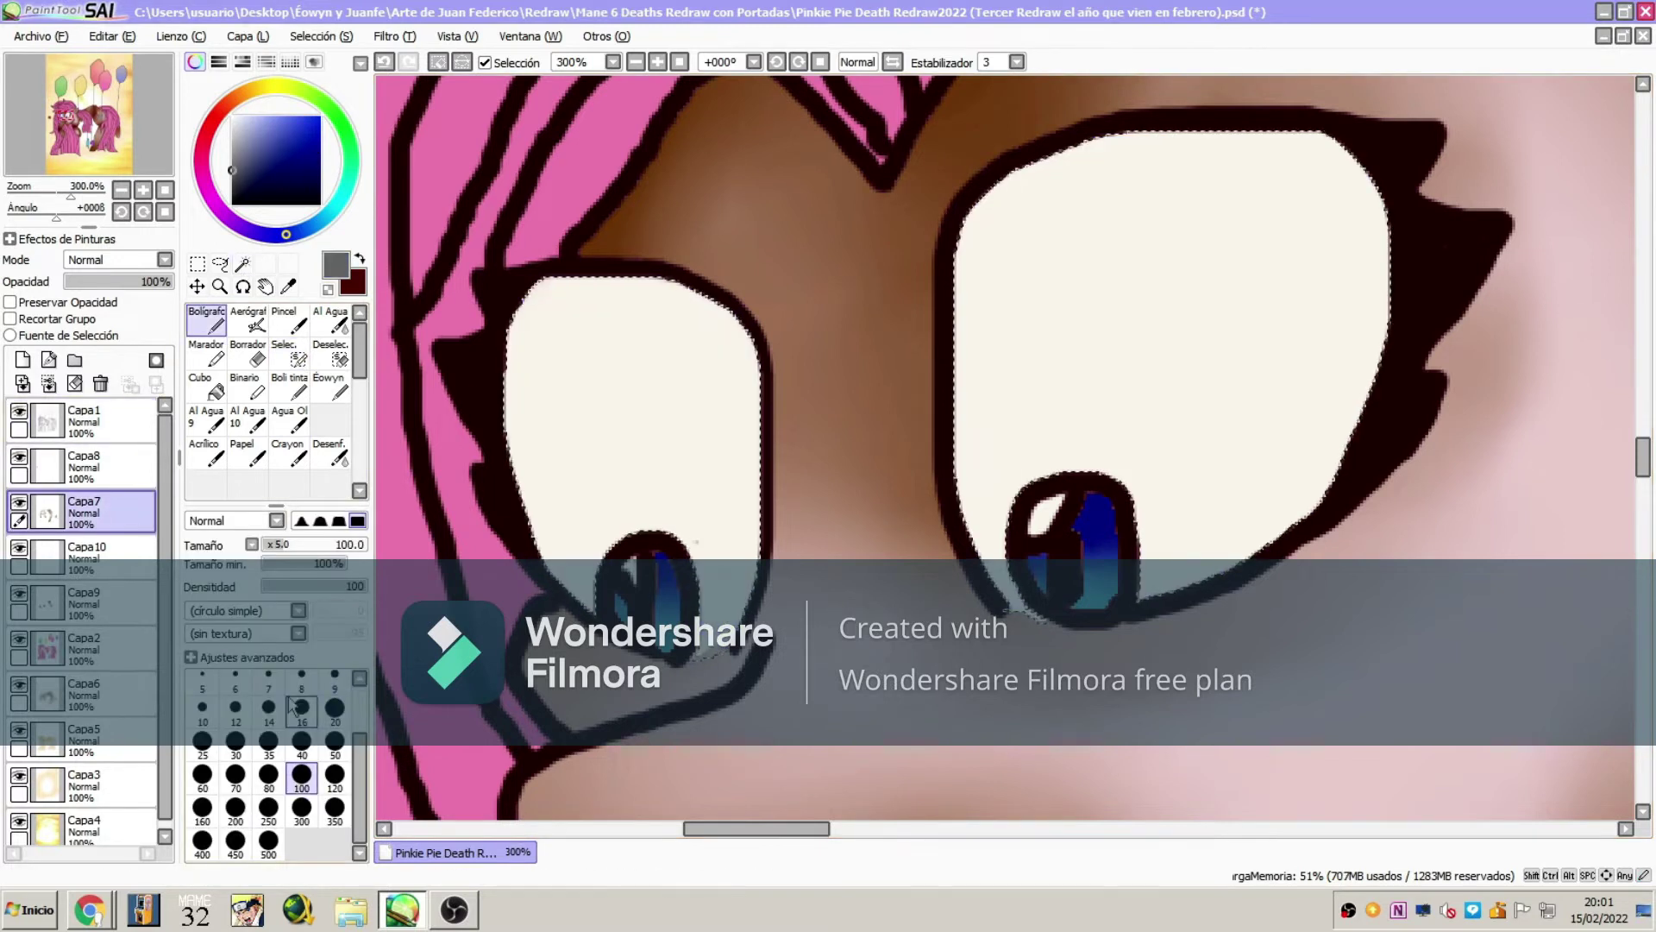
click(254, 89)
click(267, 118)
drag(535, 311, 728, 660)
drag(1018, 224, 1328, 448)
click(331, 453)
click(301, 841)
drag(552, 406, 647, 358)
drag(991, 259, 1328, 345)
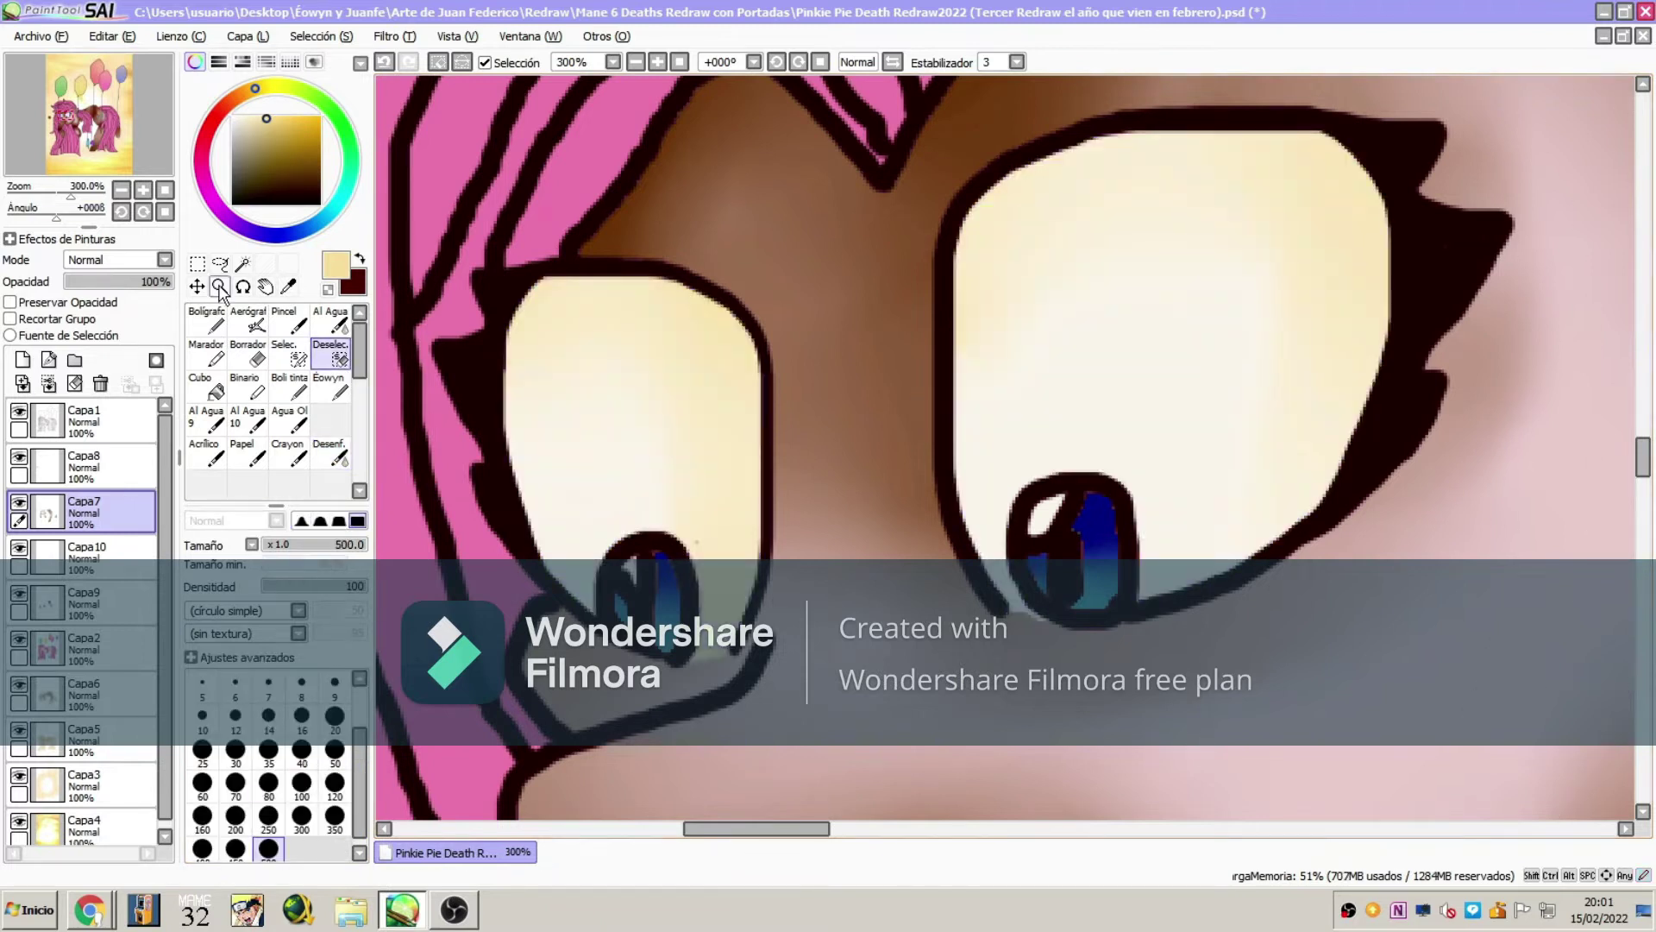
- Select the pink mane and tail on Capa2 by colour difference with a lowered tolerance
click(242, 264)
scroll(500, 339, down, 7)
click(83, 649)
click(805, 321)
key(ctrl+d)
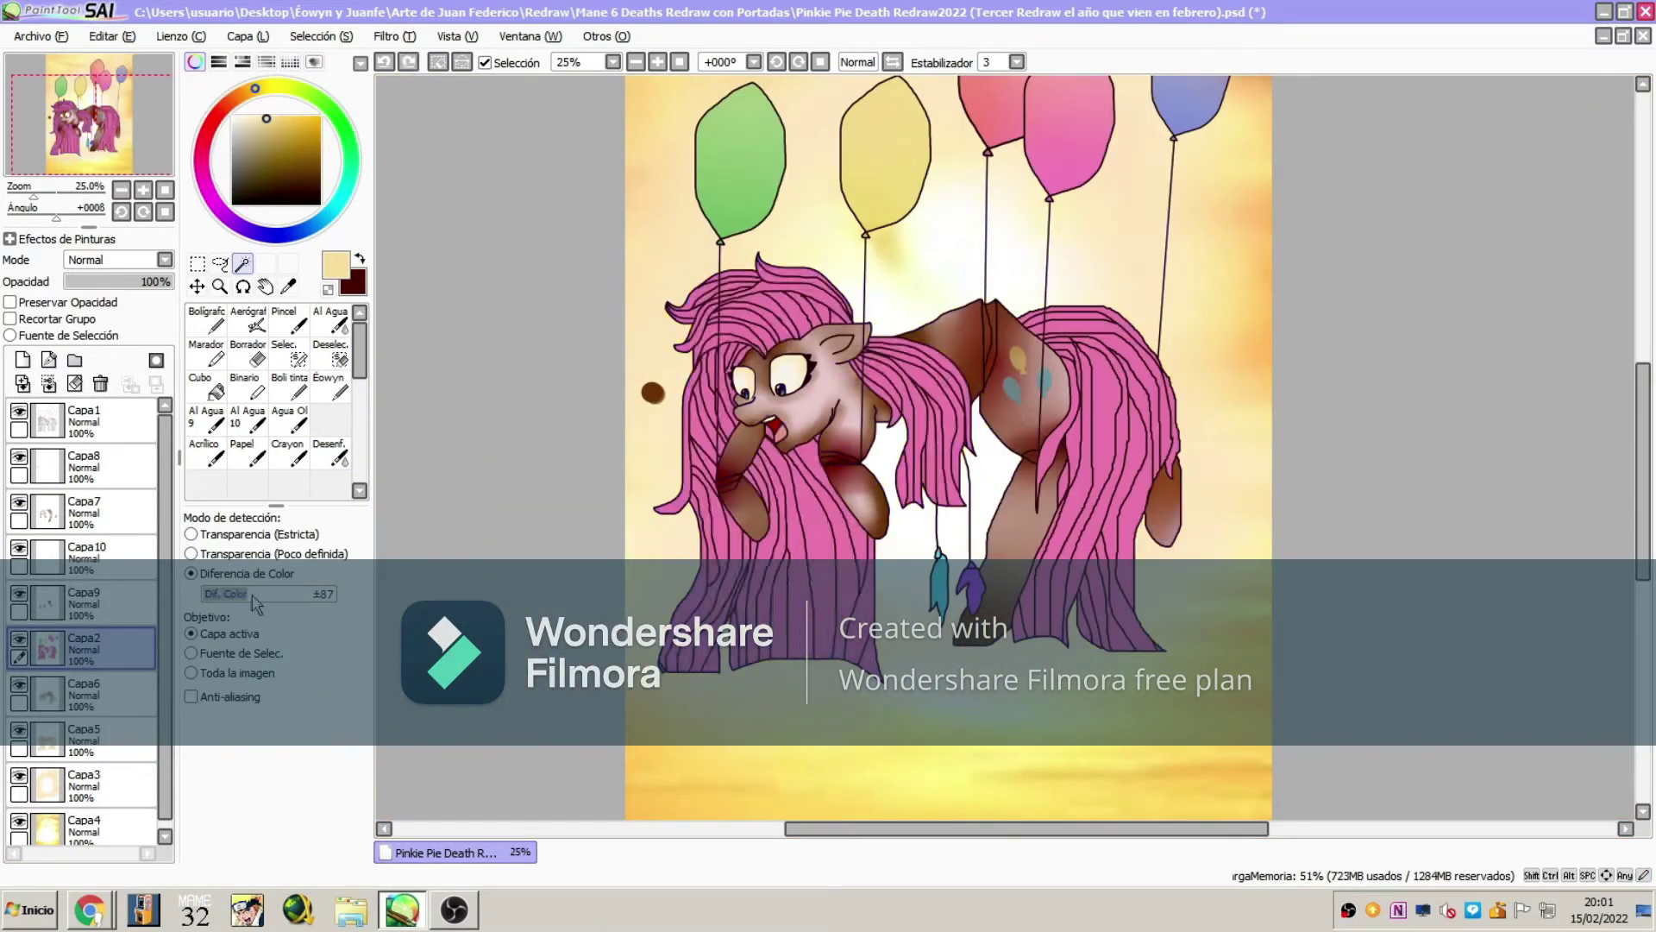
drag(284, 594, 220, 593)
click(759, 293)
click(1121, 388)
- Paint dark maroon shading over the mane and tail on Capa7 and blend it into the pink
click(84, 512)
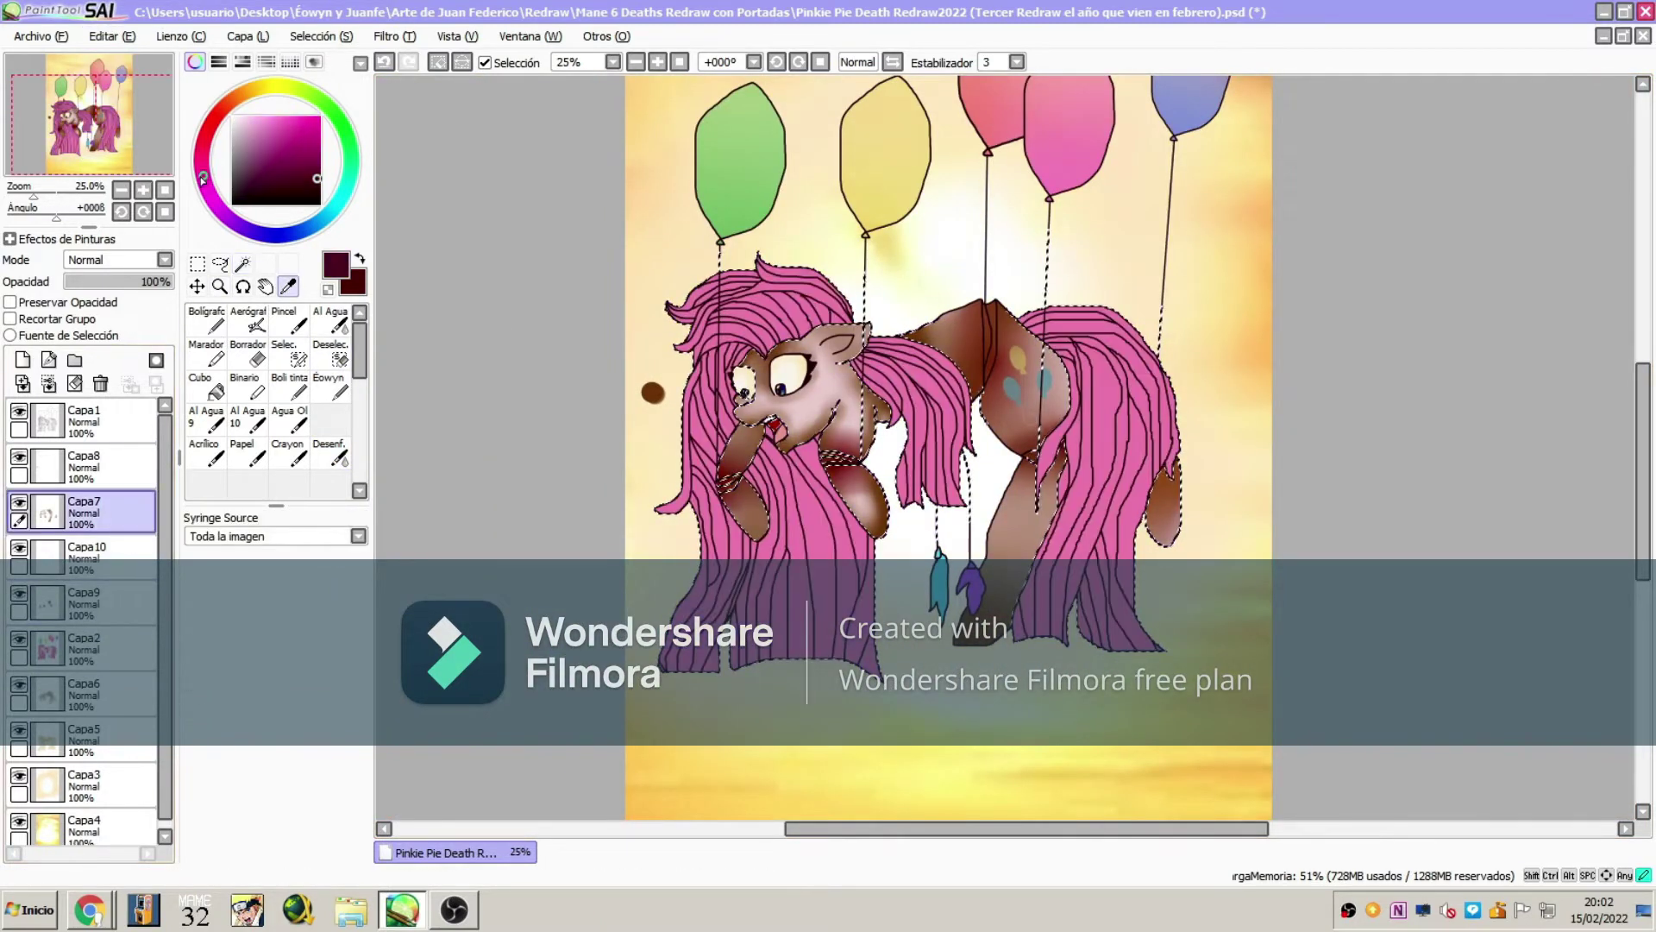
click(207, 319)
click(335, 807)
mouse_move(733, 414)
mouse_down()
mouse_move(845, 483)
mouse_move(776, 285)
mouse_move(949, 449)
mouse_move(1104, 431)
mouse_up()
click(330, 452)
mouse_move(863, 345)
mouse_down()
mouse_move(863, 535)
mouse_move(759, 258)
mouse_move(1060, 483)
mouse_up()
- Create layer Capa11 above Capa7 and paint blended pale pink highlights on the mane and tail
click(23, 360)
click(242, 116)
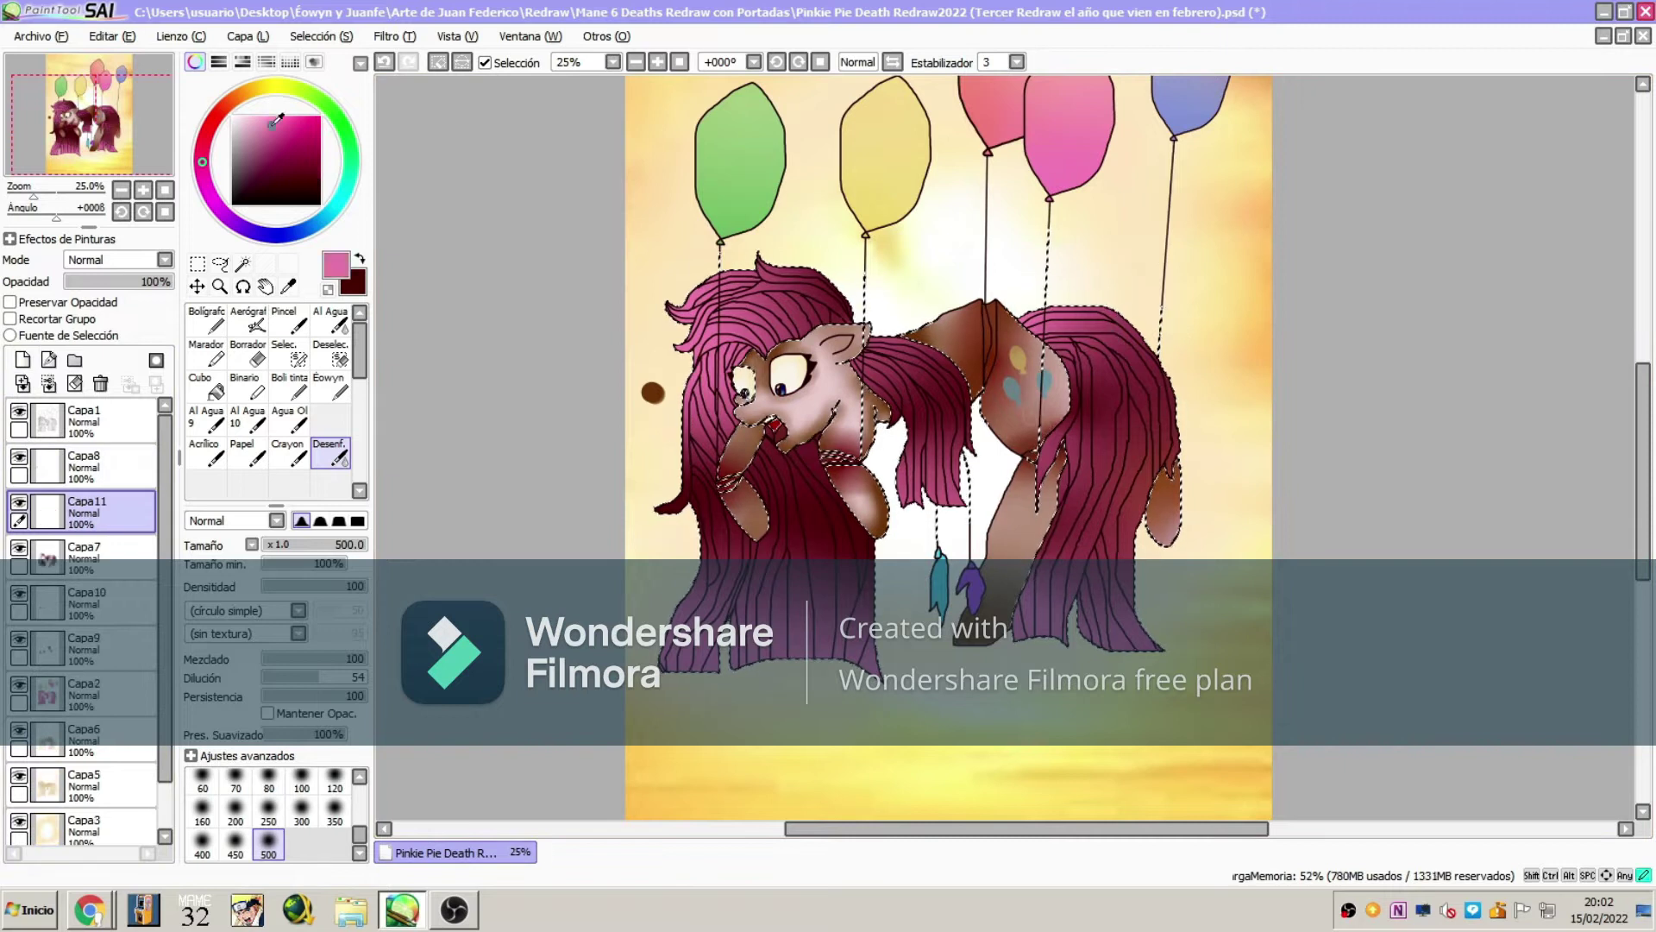
click(207, 319)
click(335, 774)
mouse_move(720, 289)
mouse_down()
mouse_move(781, 315)
mouse_move(854, 483)
mouse_move(931, 466)
mouse_move(1121, 517)
mouse_up()
click(331, 452)
mouse_move(759, 388)
mouse_down()
mouse_move(803, 438)
mouse_move(915, 388)
mouse_move(1122, 388)
mouse_move(1121, 345)
mouse_up()
- Move layer Capa9 above Capa11 in the layer stack
click(220, 263)
drag(89, 656, 86, 496)
scroll(785, 431, up, 5)
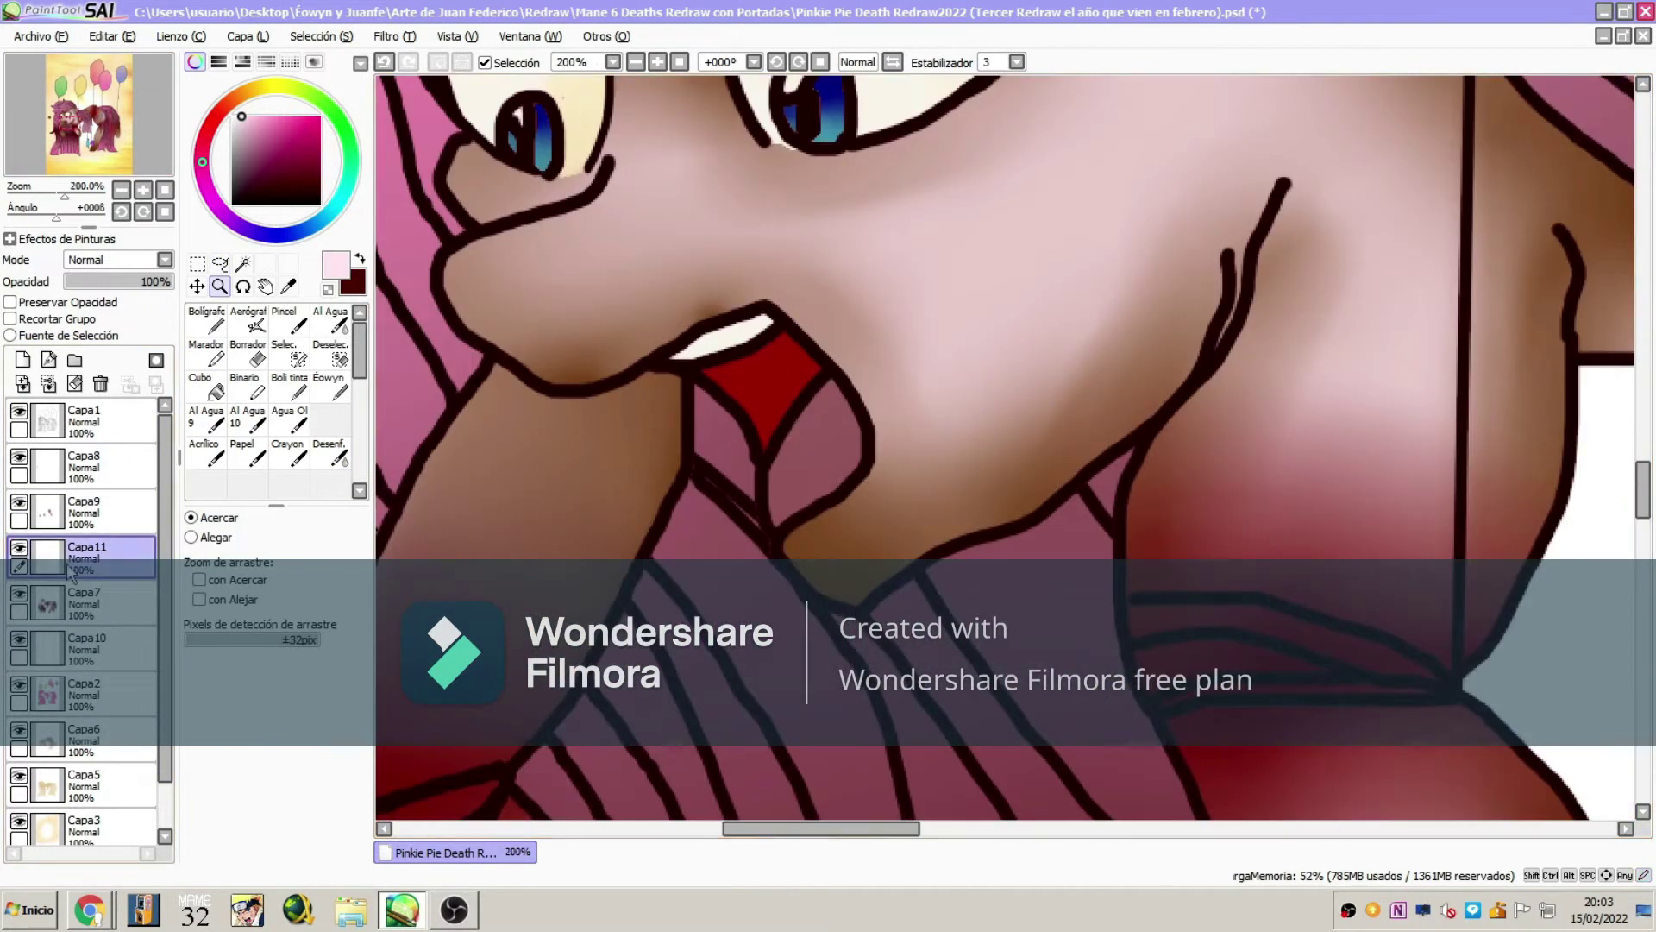
- Sample a colour beside the pony's chin and paint blended strokes around the mouth and cheek
alt+click(790, 555)
key(n)
key(b)
mouse_move(791, 555)
mouse_down()
mouse_move(728, 362)
mouse_move(806, 388)
mouse_move(628, 314)
mouse_up()
key(n)
mouse_move(732, 366)
mouse_down()
mouse_move(758, 448)
mouse_move(846, 503)
mouse_move(811, 776)
mouse_up()
key(b)
mouse_move(552, 362)
mouse_down()
mouse_move(758, 270)
mouse_move(820, 211)
mouse_move(949, 388)
mouse_up()
- Move two lower layers higher in the layer stack and set the blending brush to size 500
key(z)
scroll(863, 345, down, 10)
drag(76, 740, 77, 470)
drag(76, 785, 76, 510)
key(b)
click(268, 841)
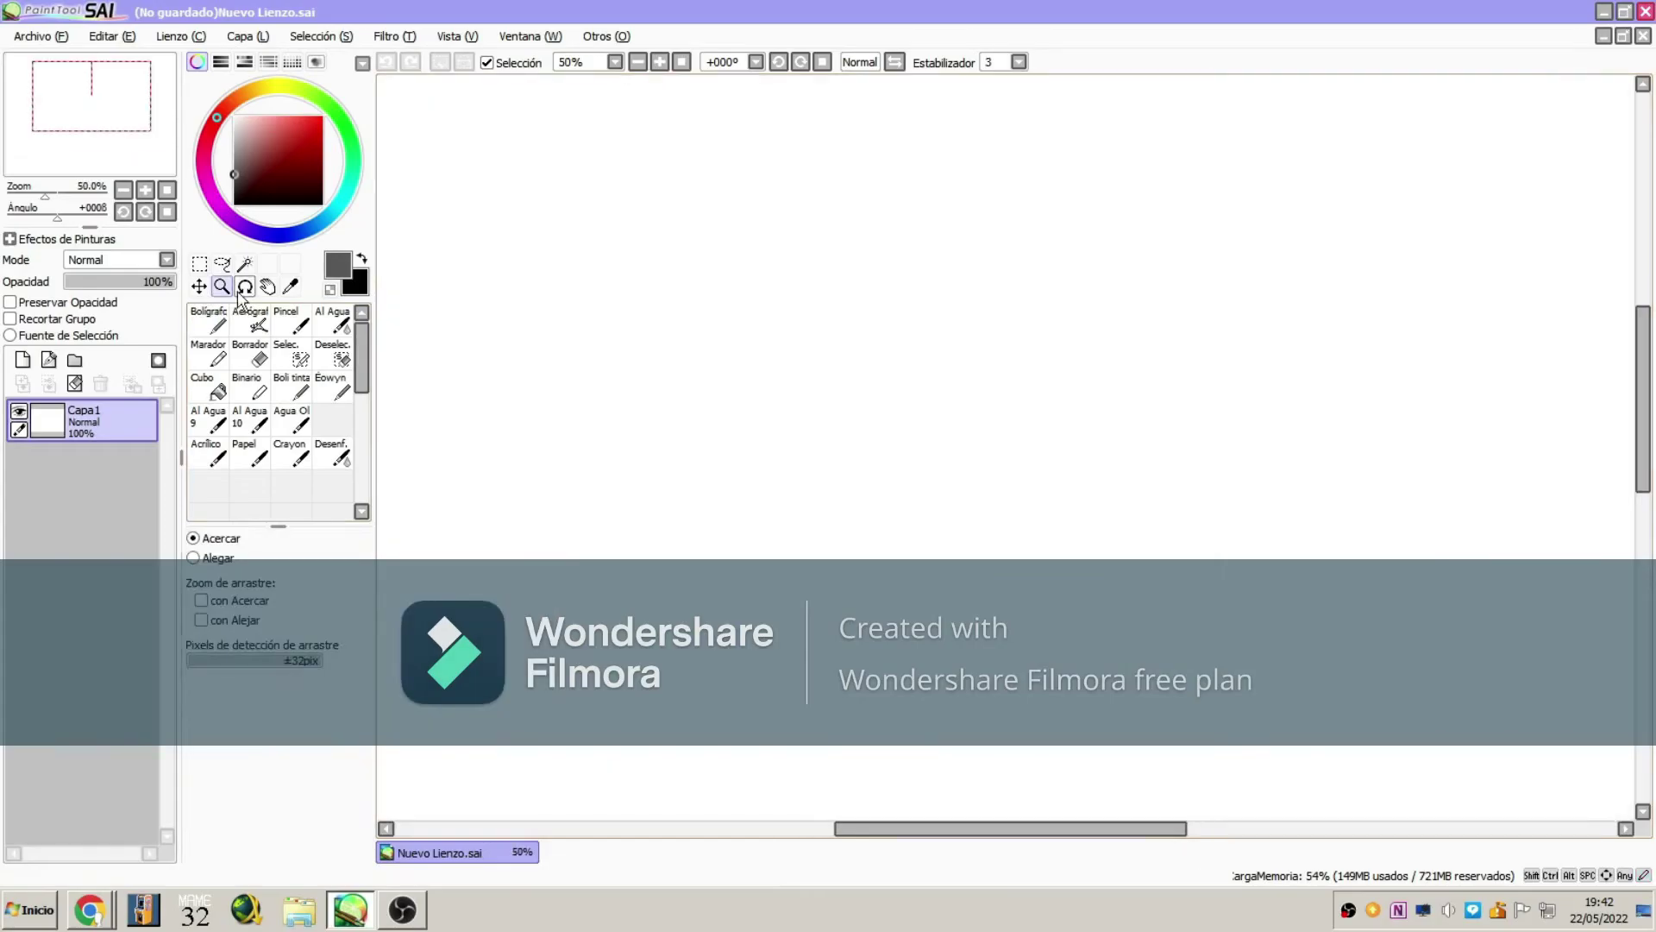
- Sketch the pony's snout, jaw and eye on the new canvas with a dark grey size 40 pen
drag(860, 489, 850, 614)
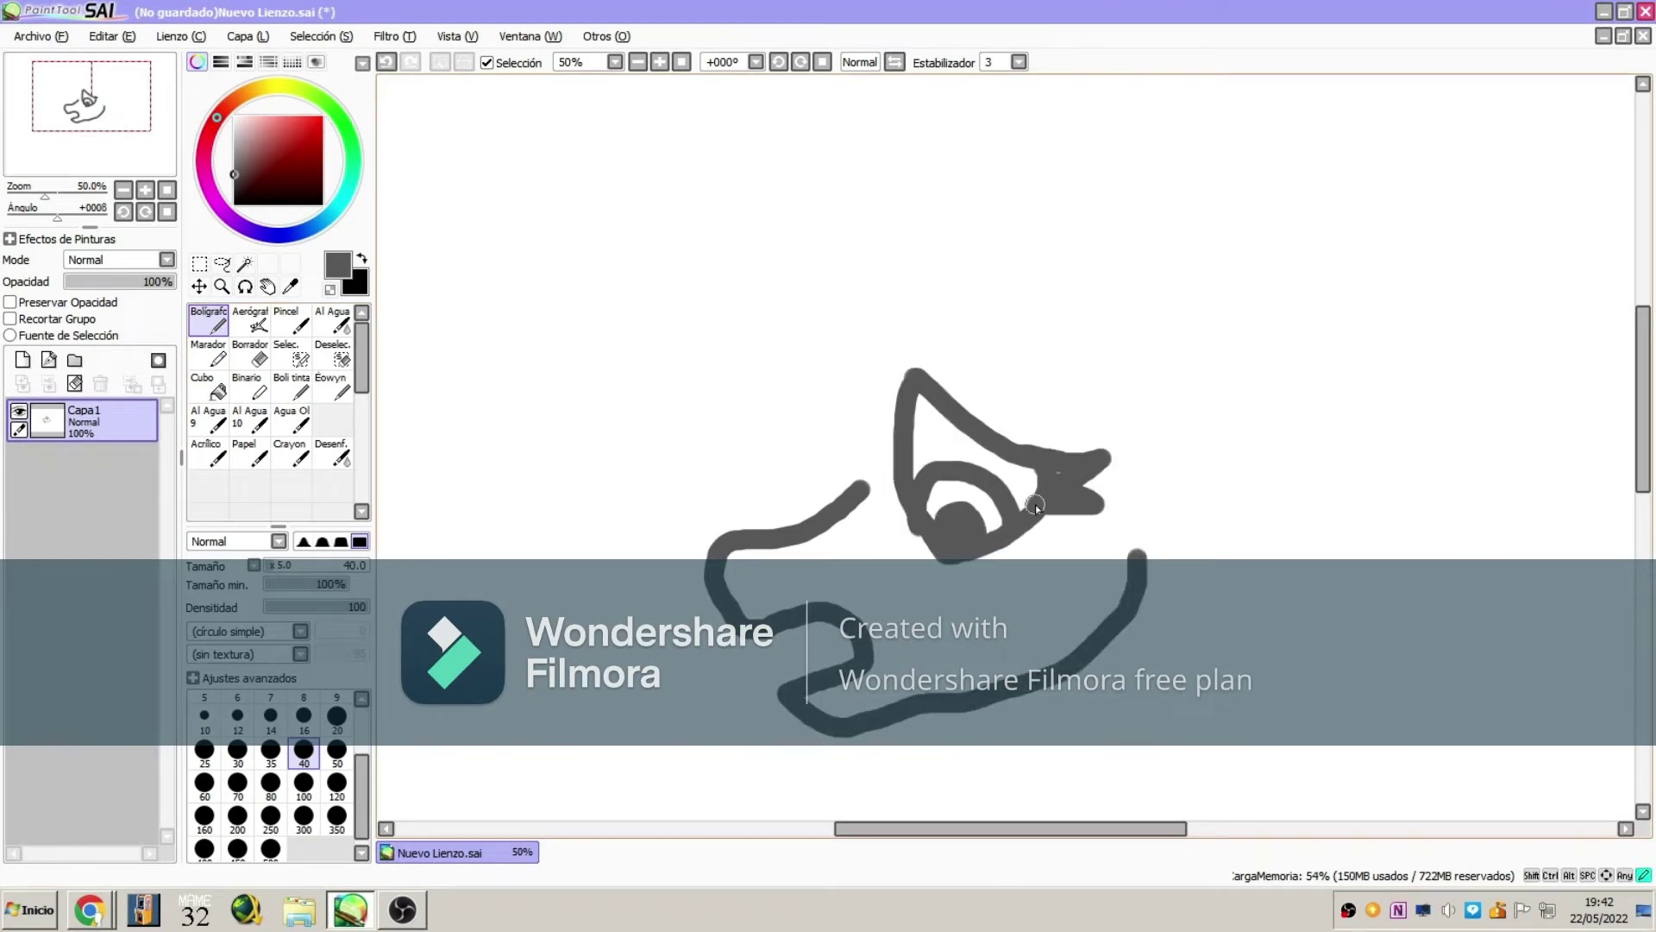
drag(1035, 506, 923, 593)
- Mask the sketched eye with the selection brush and reposition it above the snout
click(291, 353)
click(906, 534)
key(ctrl+t)
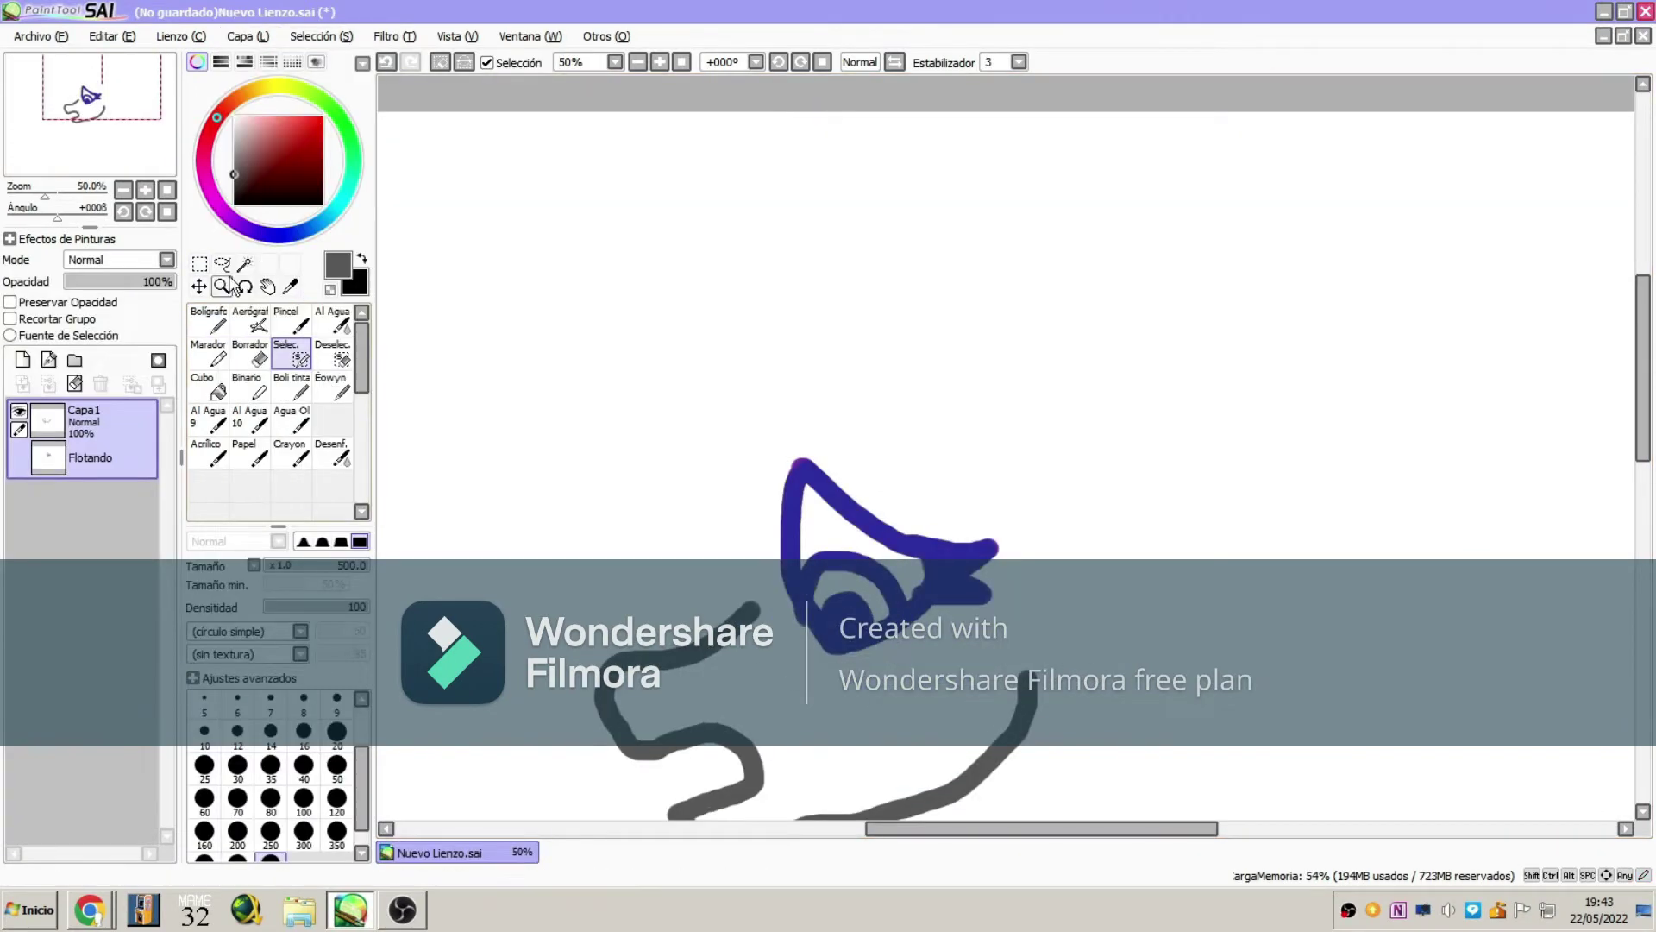
key(Return)
- Sketch the pony's ear with its inner fold and the banded horn using the size 40 pen
click(209, 320)
click(304, 749)
drag(955, 416, 1072, 475)
drag(997, 438, 1066, 445)
drag(790, 426, 723, 466)
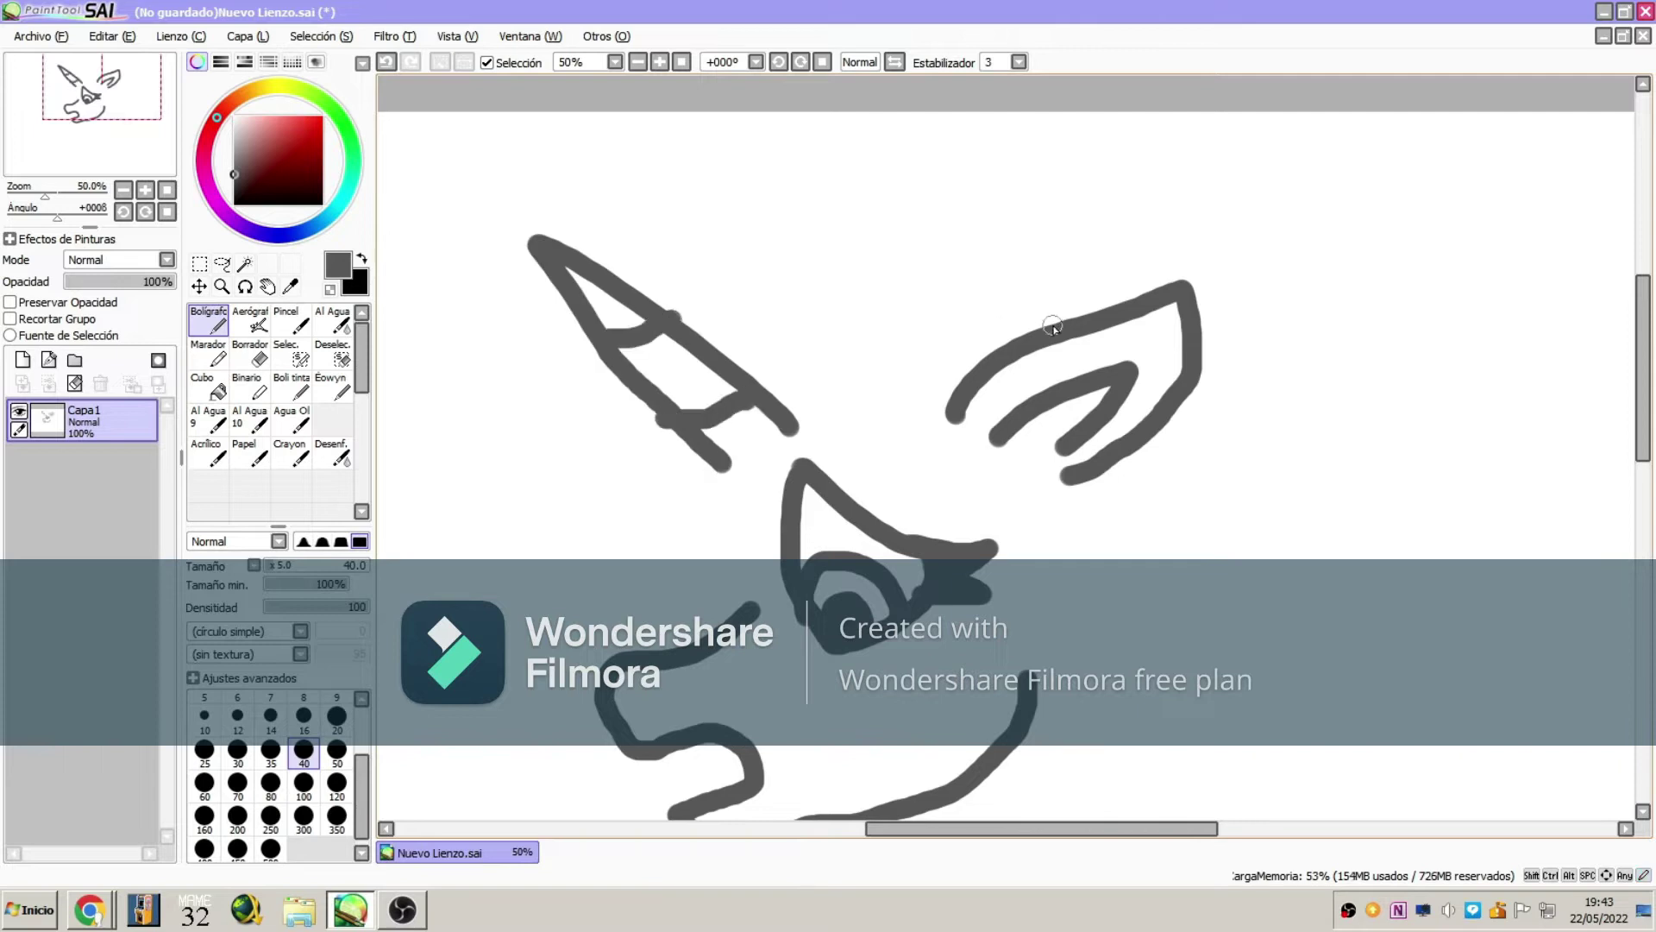
- Sketch the mane outline and its strands around the horn and ear, and add the clenched teeth
drag(1052, 326, 896, 371)
drag(957, 192, 898, 369)
drag(663, 743, 664, 790)
drag(897, 195, 682, 532)
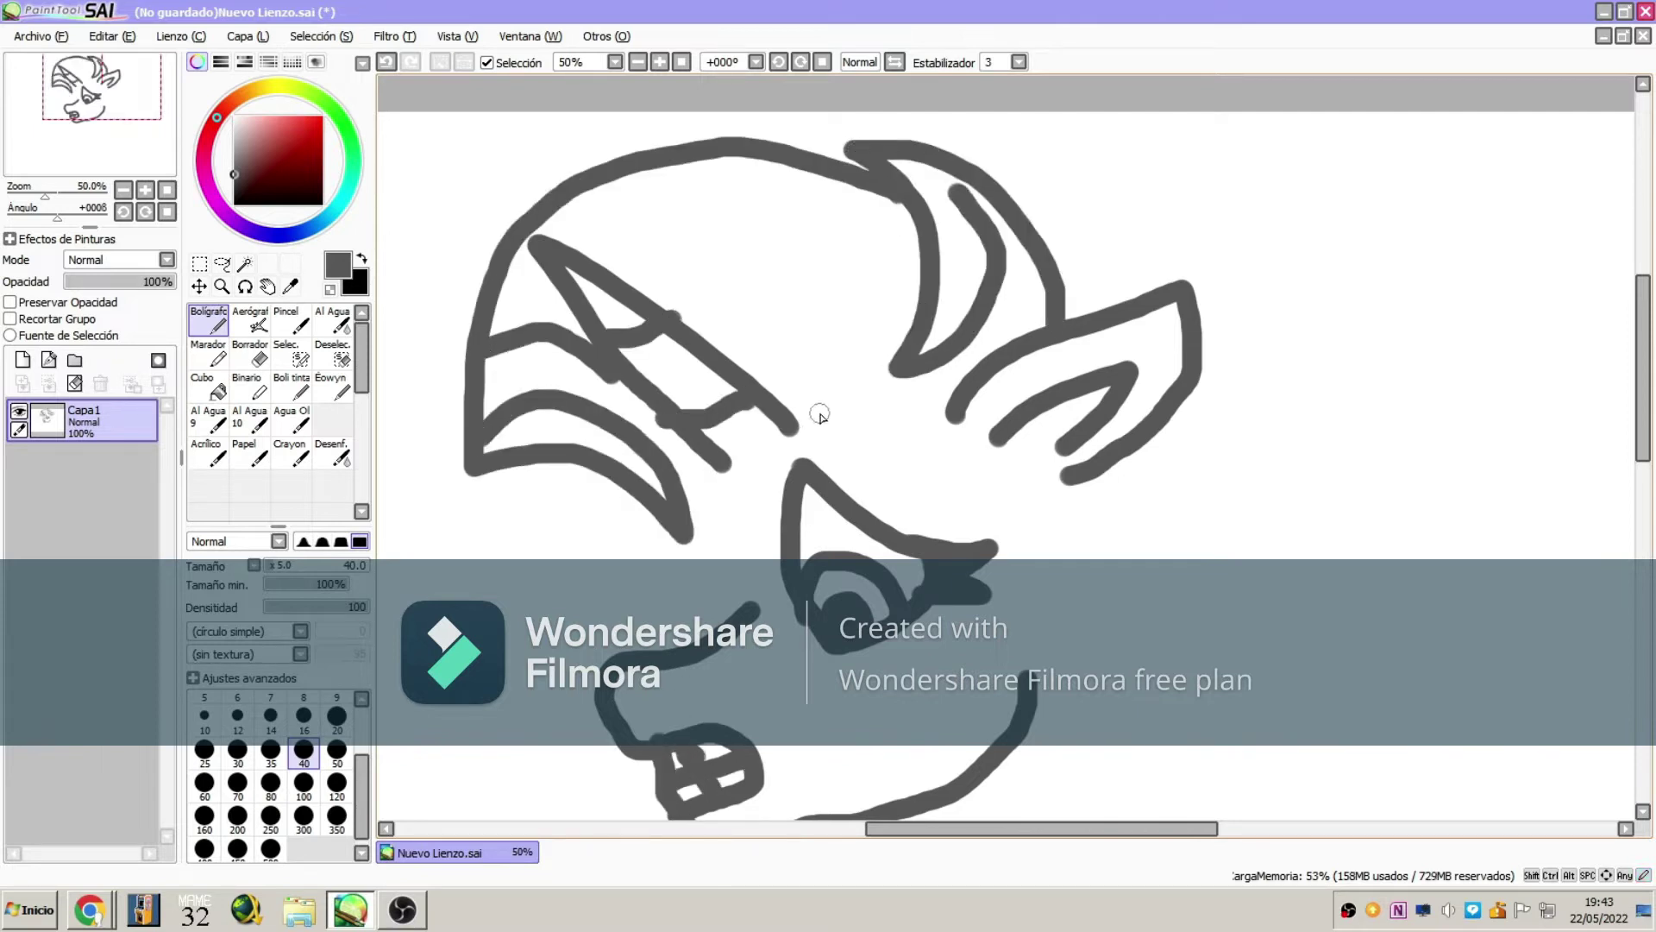
drag(821, 415, 547, 231)
drag(858, 177, 802, 379)
- Sketch the forehead line, far eyelashes, tear and brow, plus the mane lock behind the ear
scroll(681, 432, down, 3)
drag(669, 421, 691, 477)
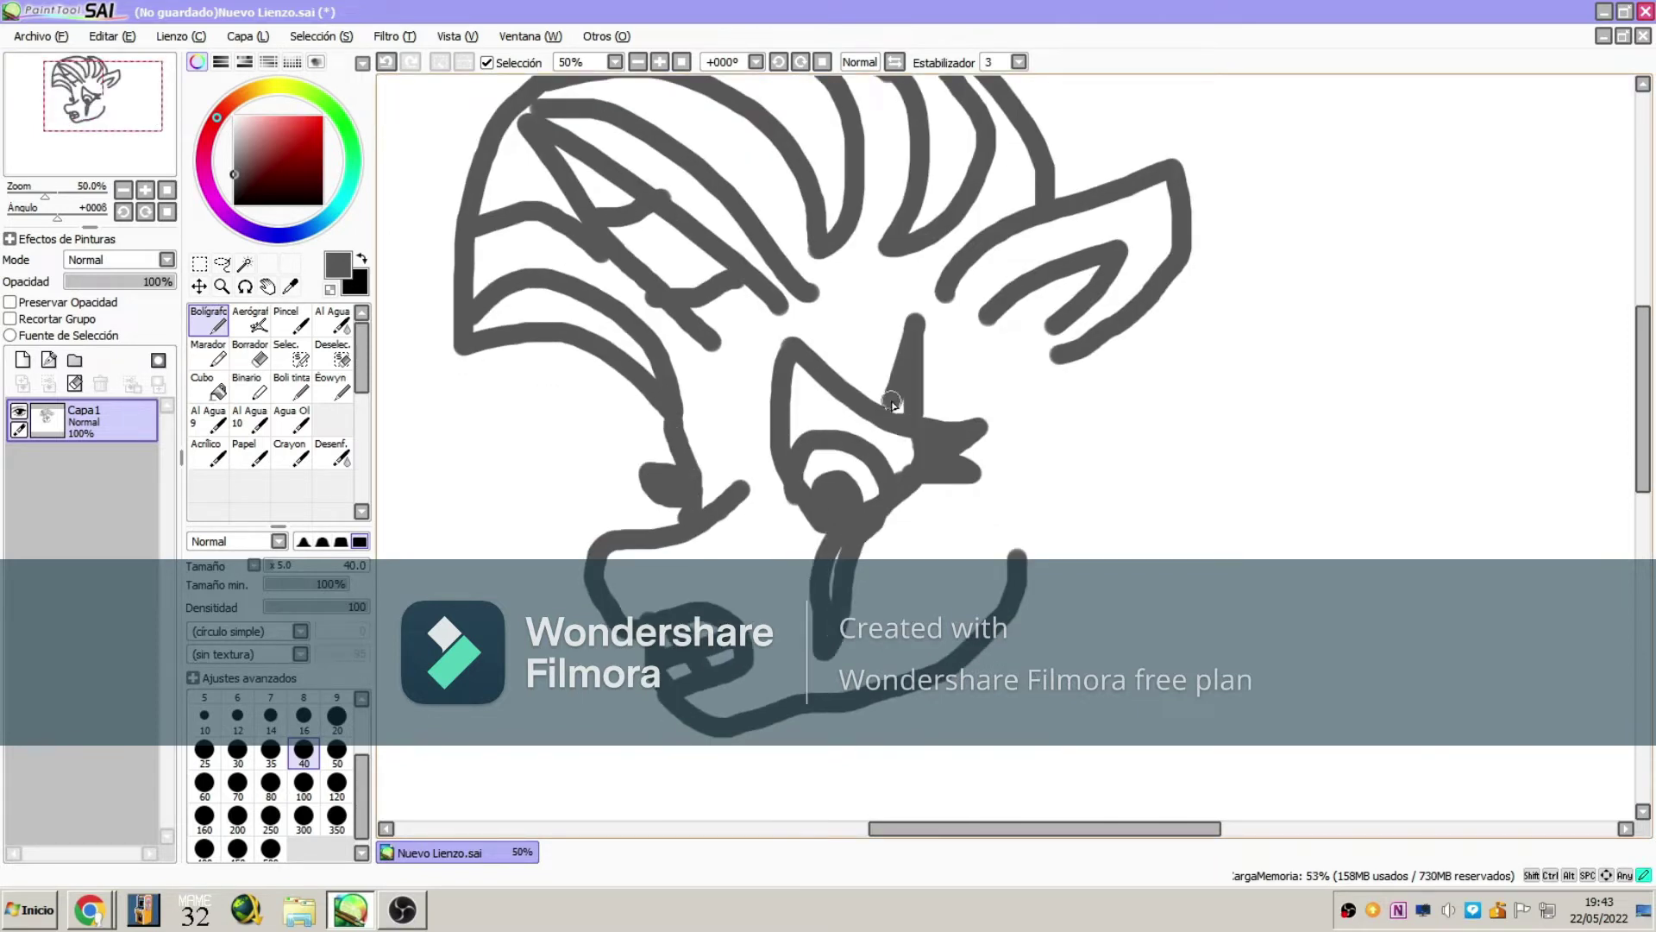
mouse_move(1081, 335)
mouse_down()
mouse_move(1121, 702)
mouse_move(1268, 600)
mouse_up()
- Sketch the neck, chest contour and upper foreleg lines below the head
scroll(863, 431, down, 10)
mouse_move(819, 147)
mouse_down()
mouse_move(873, 293)
mouse_move(781, 716)
mouse_up()
drag(959, 447, 828, 656)
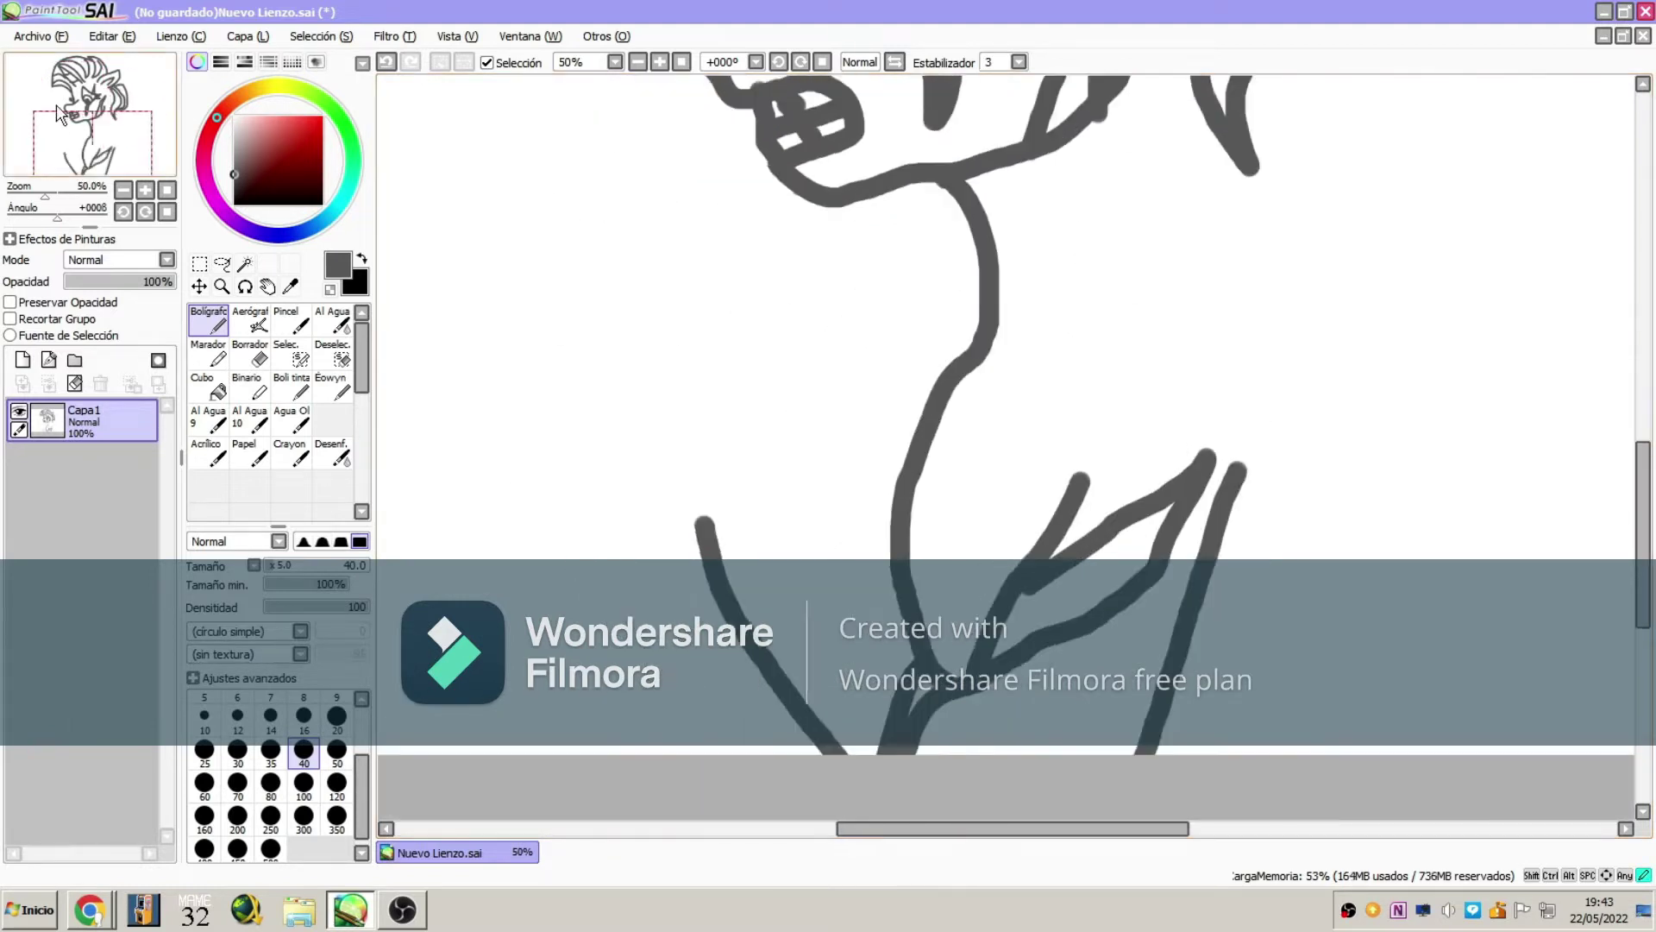
- Sketch a knife held by a raised foreleg beside the pony's chest
scroll(864, 466, left, 5)
scroll(864, 466, up, 1)
drag(1029, 545, 864, 466)
scroll(1643, 528, down, 2)
mouse_move(1104, 349)
mouse_down()
mouse_move(954, 466)
mouse_move(992, 720)
mouse_up()
drag(1117, 518, 1048, 720)
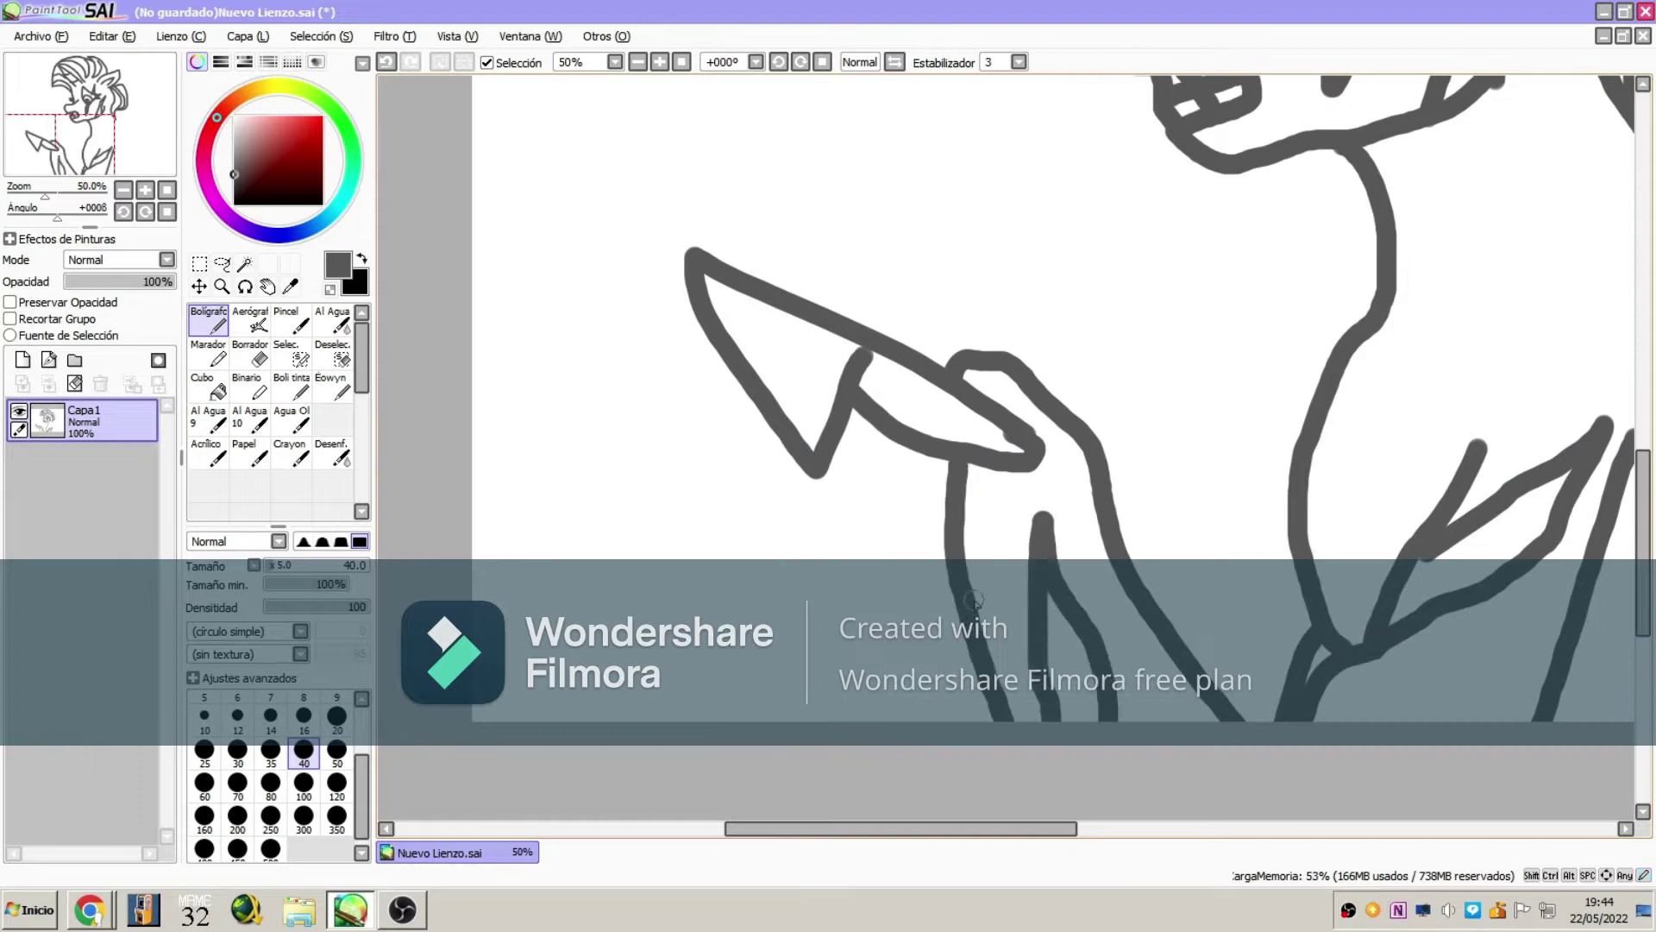
drag(1022, 466, 948, 608)
- Sketch the long front mane lock falling past the snout and curling below the jaw
scroll(891, 221, up, 6)
scroll(891, 222, right, 3)
drag(891, 221, 1001, 724)
drag(1173, 543, 1069, 785)
drag(1061, 630, 1138, 793)
drag(1078, 643, 952, 183)
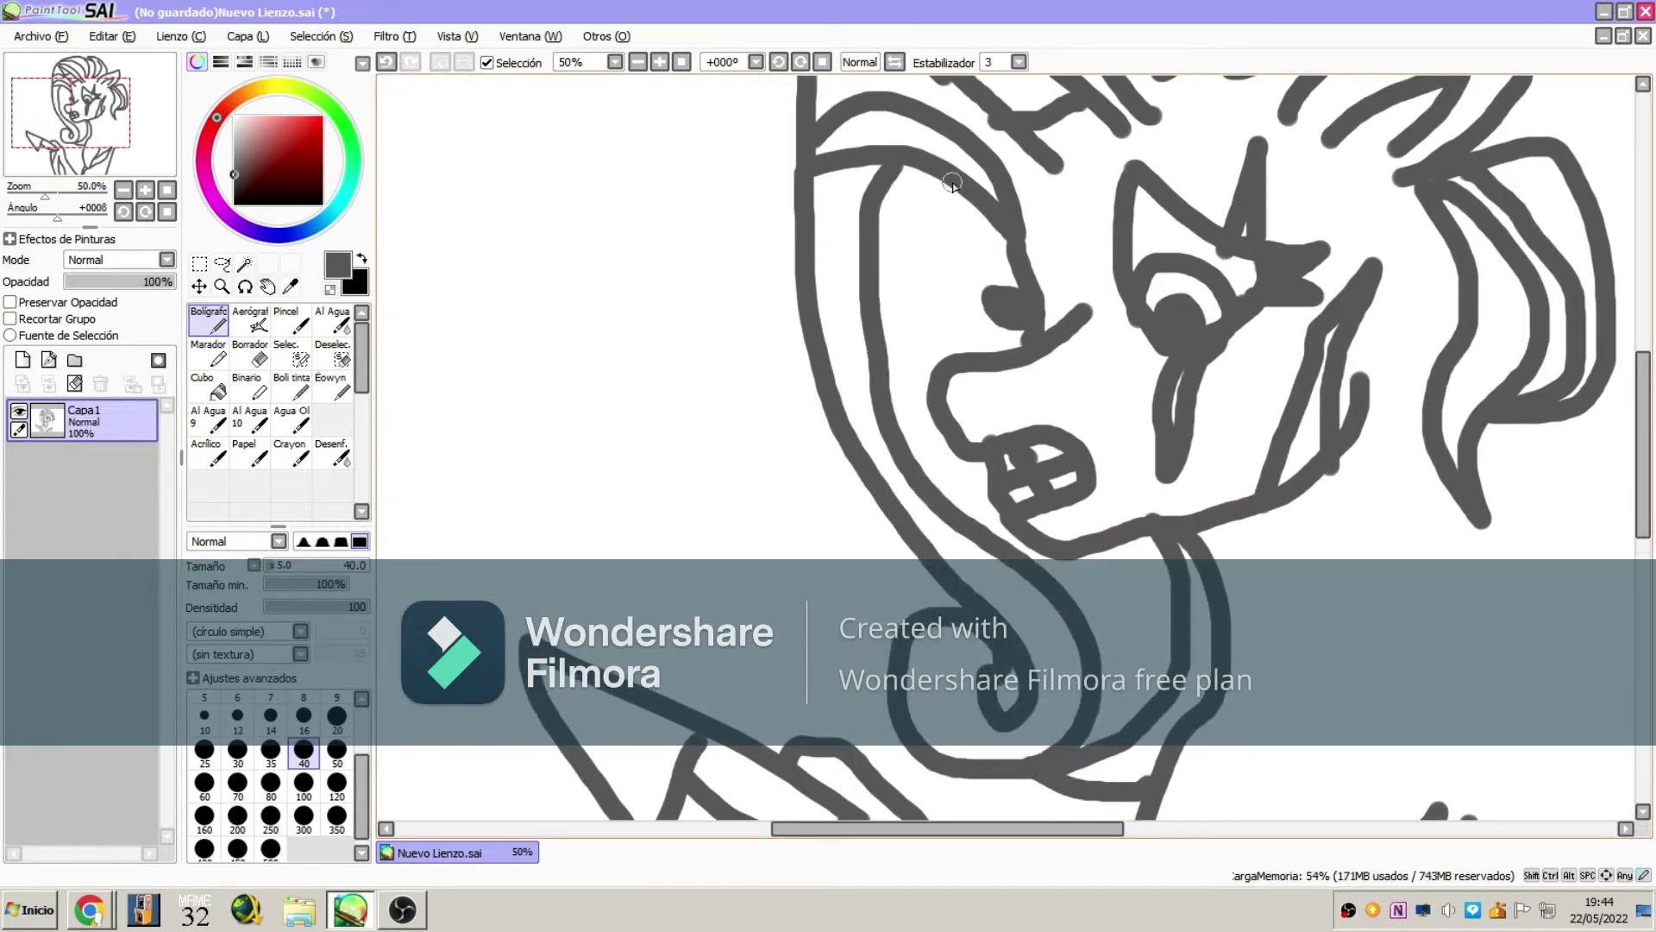
- Sketch the pony's back and side leg lines and a pointed wound across the neck
drag(45, 103, 104, 130)
drag(1122, 129, 957, 414)
drag(1190, 392, 1096, 745)
drag(1113, 397, 1001, 745)
drag(957, 164, 768, 281)
- Mask the back and side leg lines and reposition them beneath the neck wound
scroll(862, 431, down, 3)
click(291, 354)
mouse_move(777, 371)
mouse_down()
mouse_move(864, 537)
mouse_move(759, 534)
mouse_up()
click(247, 35)
click(285, 372)
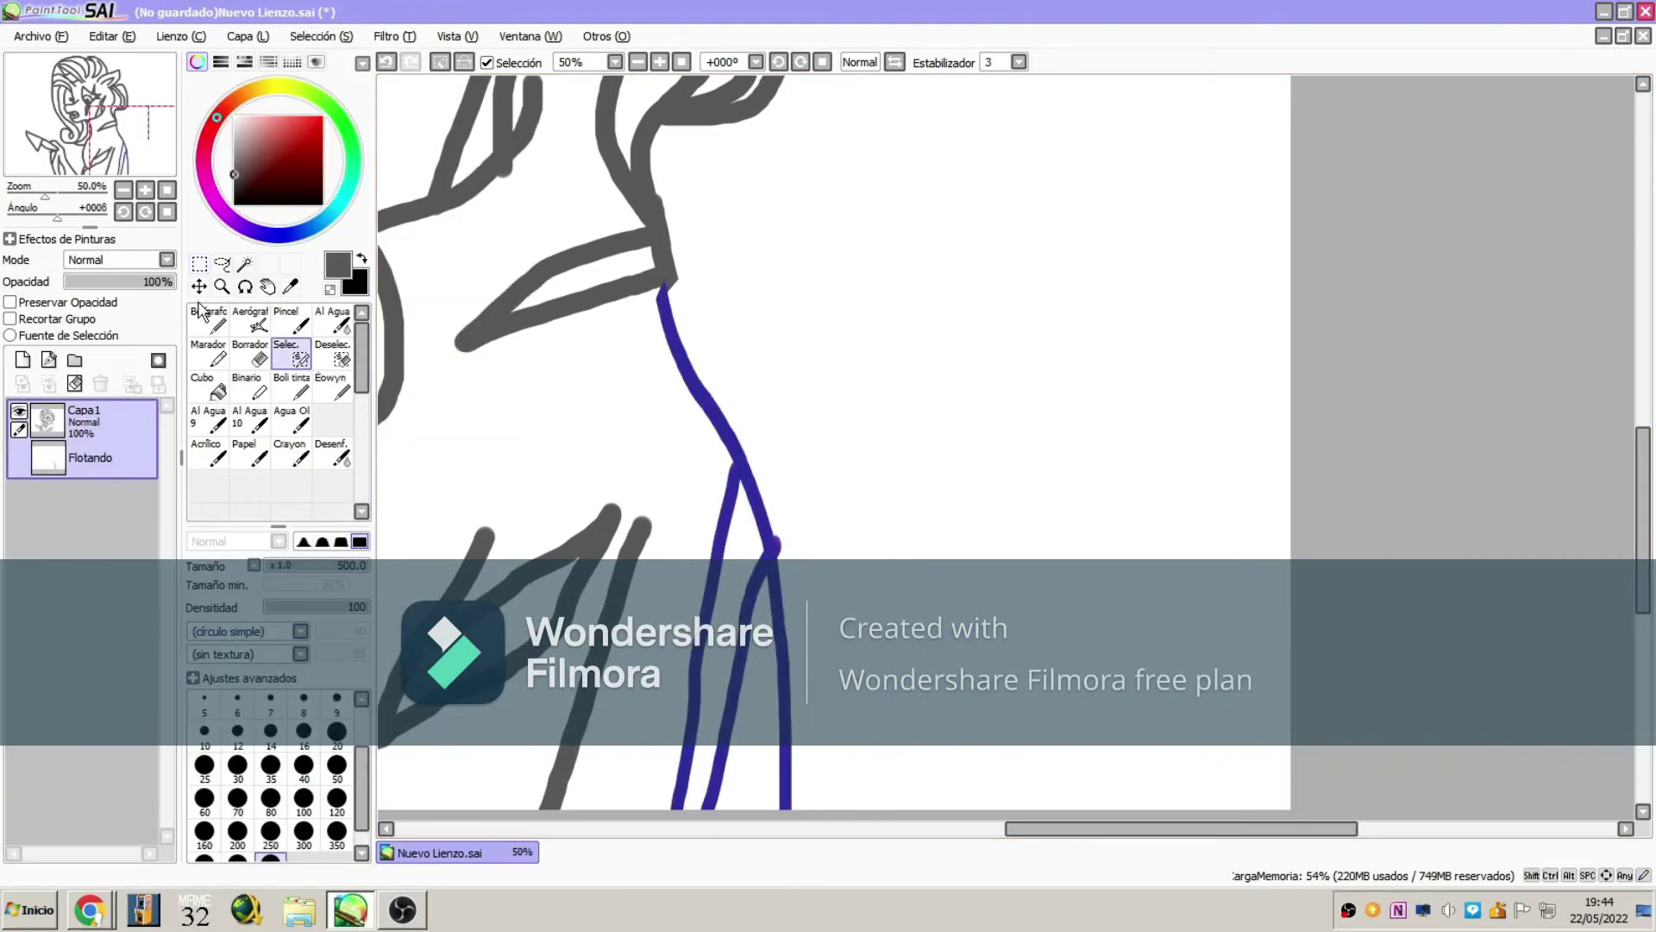
key(Return)
ctrl+alt+click(1016, 540)
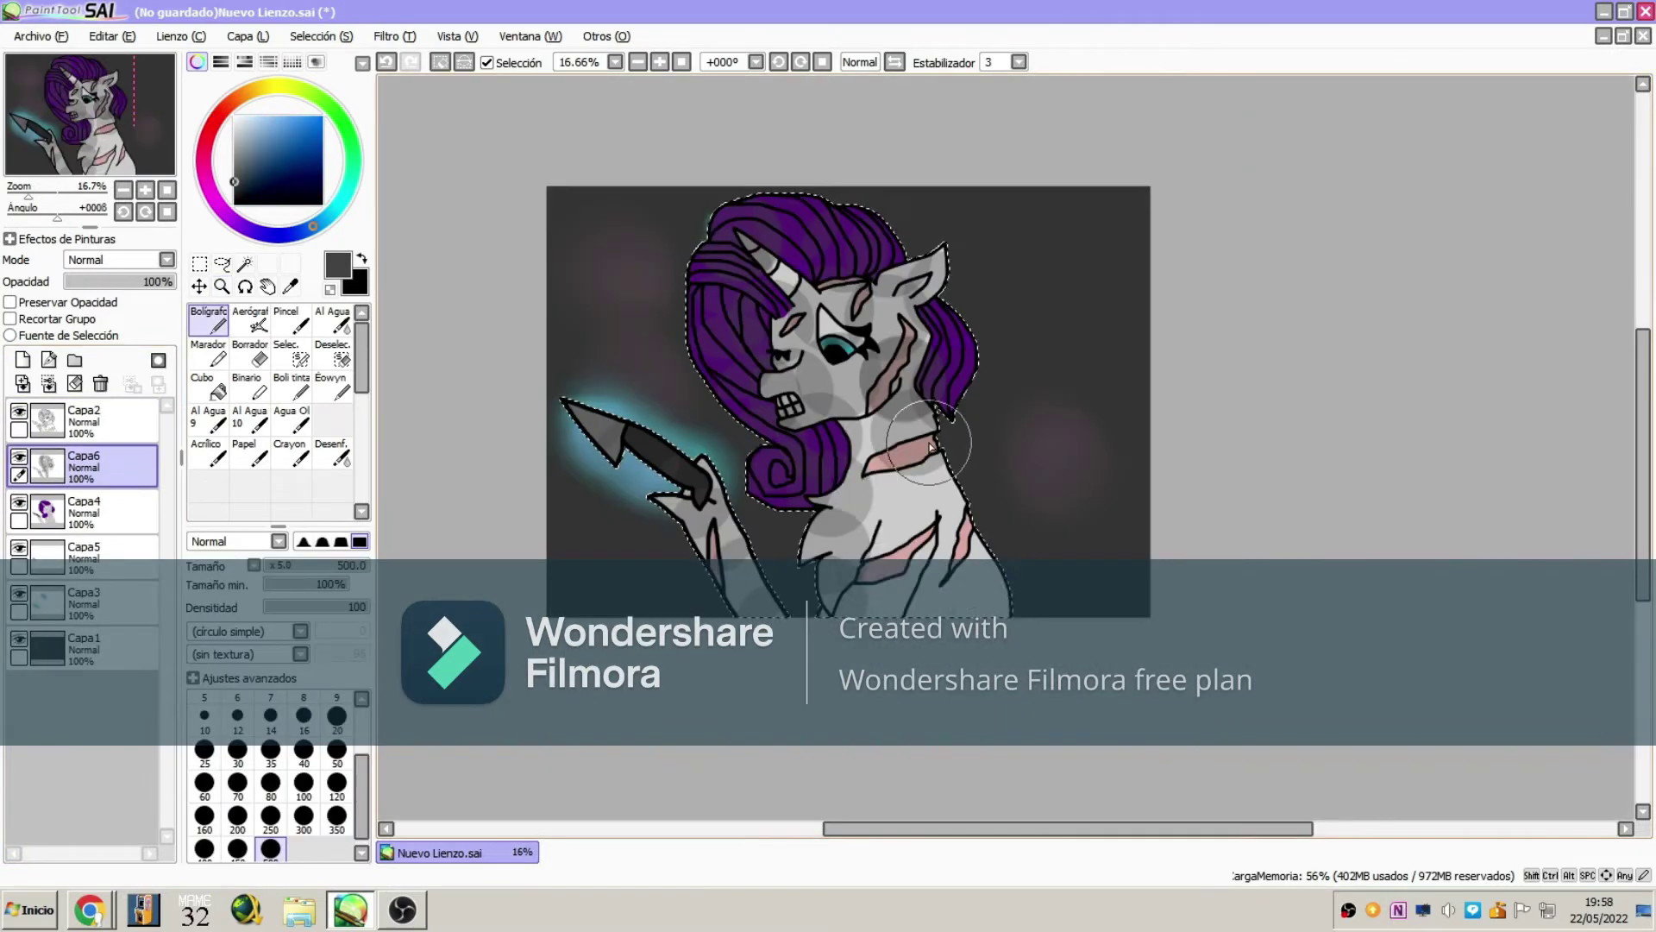
- Blend the grey body shading on Capa6 with the blur brush and apply a colour adjustment filter to it
click(332, 452)
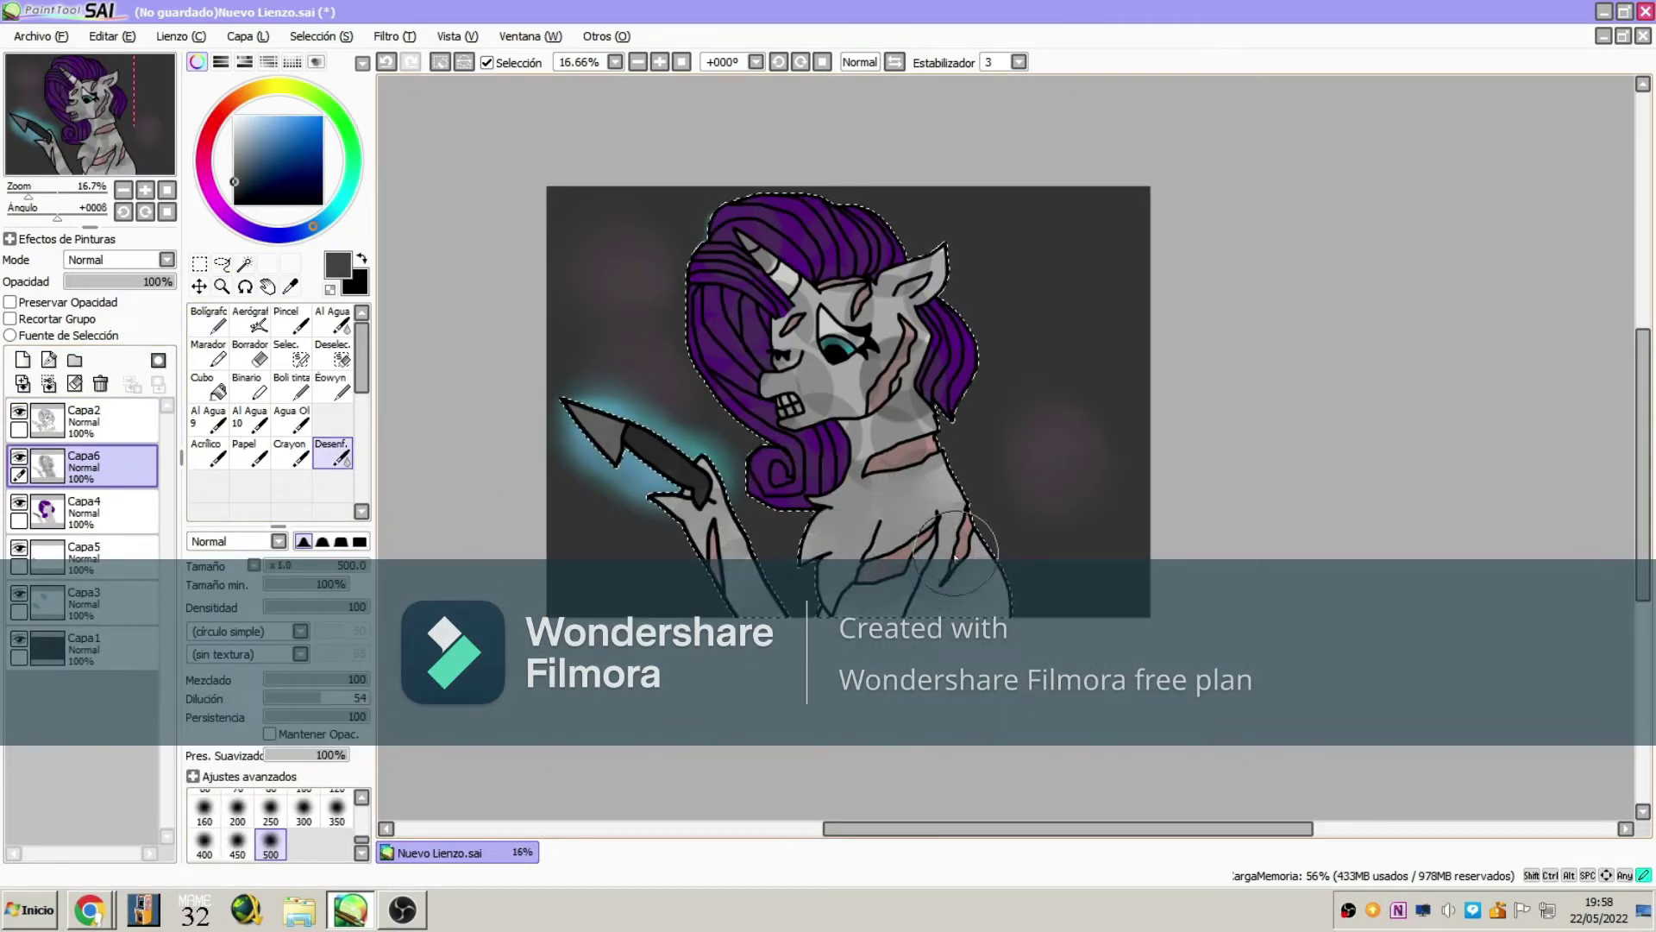
click(394, 36)
click(431, 55)
drag(1311, 256, 1219, 255)
click(1373, 295)
- Erase parts of the grey shading on Capa6 for lighter areas and blend their edges
click(251, 353)
scroll(829, 360, up, 5)
click(204, 808)
drag(802, 500, 945, 444)
click(332, 453)
drag(863, 483, 717, 518)
- Erase the grey shading over the horn and neighbouring mane strands with a size 100 eraser
key(e)
mouse_move(854, 220)
mouse_down()
mouse_move(811, 240)
mouse_move(863, 220)
mouse_up()
drag(97, 107, 65, 78)
drag(888, 377, 958, 449)
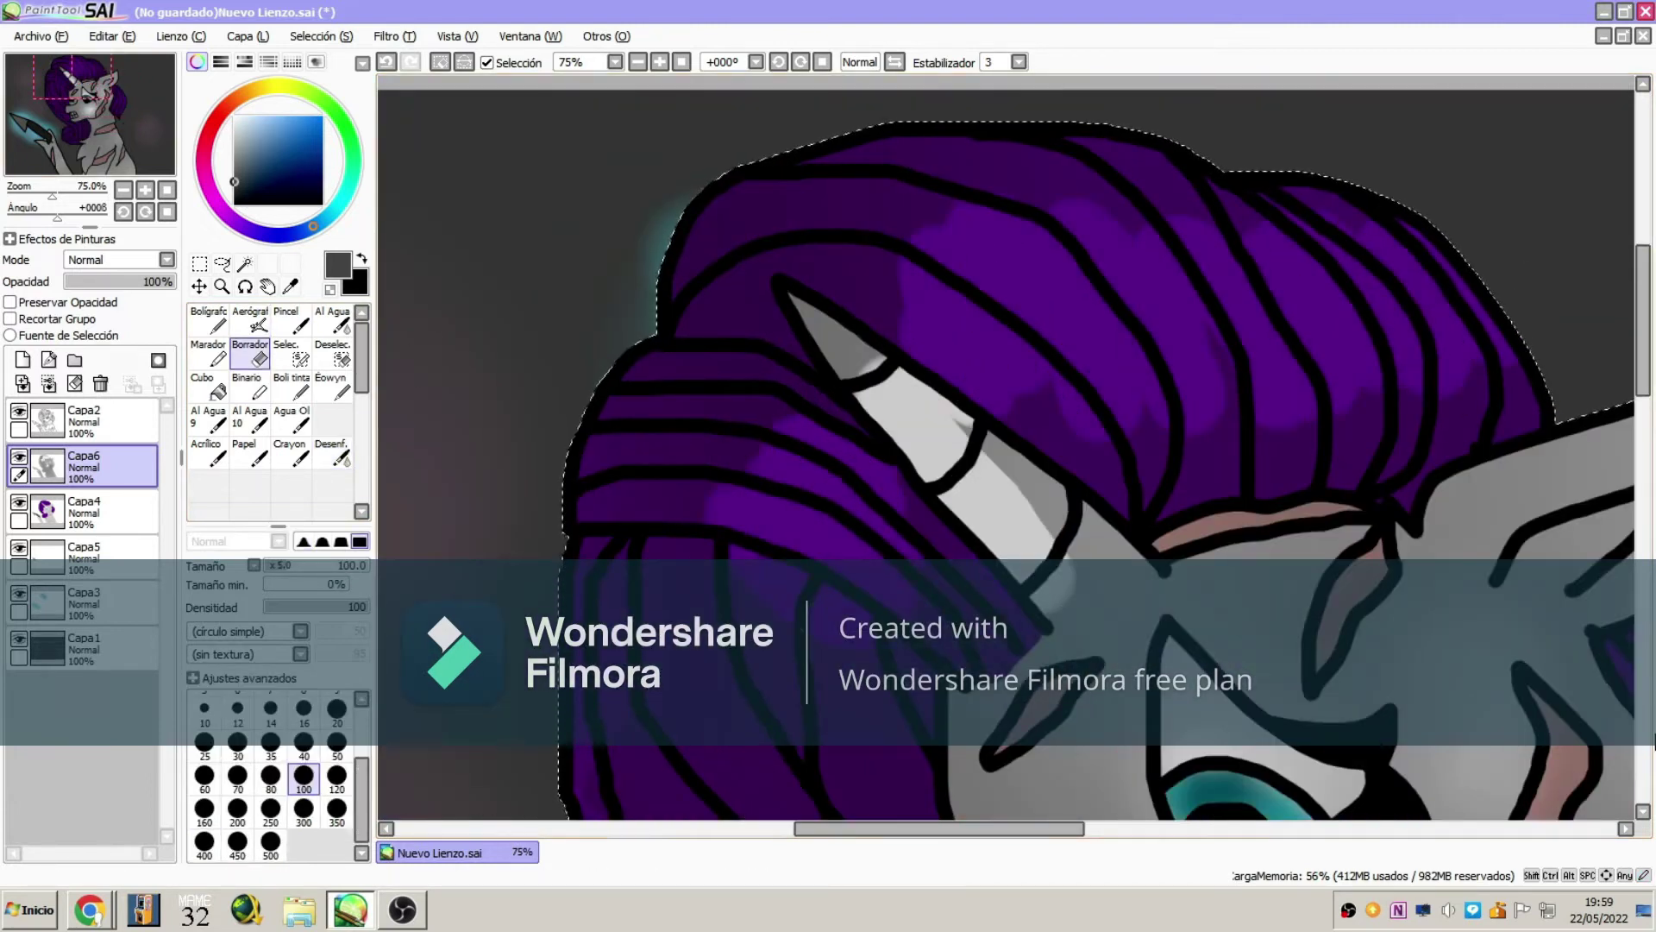
key(e)
mouse_move(73, 77)
mouse_down()
mouse_move(135, 90)
mouse_move(112, 150)
mouse_move(81, 159)
mouse_move(117, 115)
mouse_move(109, 130)
mouse_move(148, 146)
mouse_up()
key(e)
key(e)
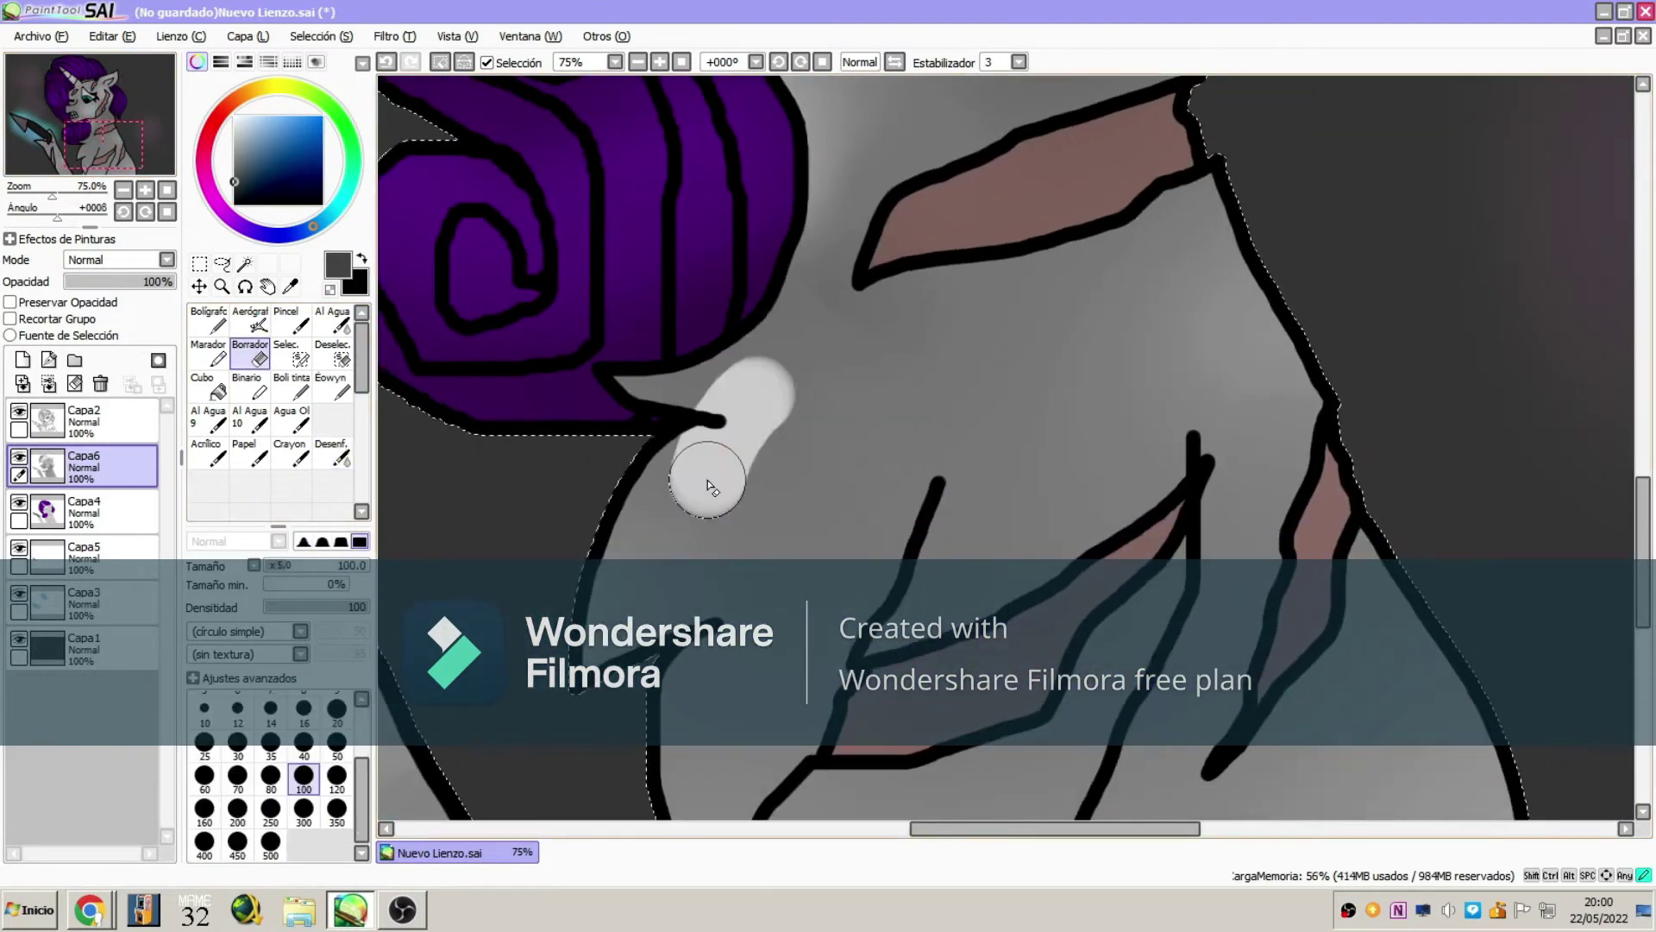
drag(721, 462, 820, 325)
key(ctrl+z)
- Erase the grey shading over the chest and shoulder with a size 300 eraser and clear the selection
key(minus)
key(minus)
click(277, 371)
key(e)
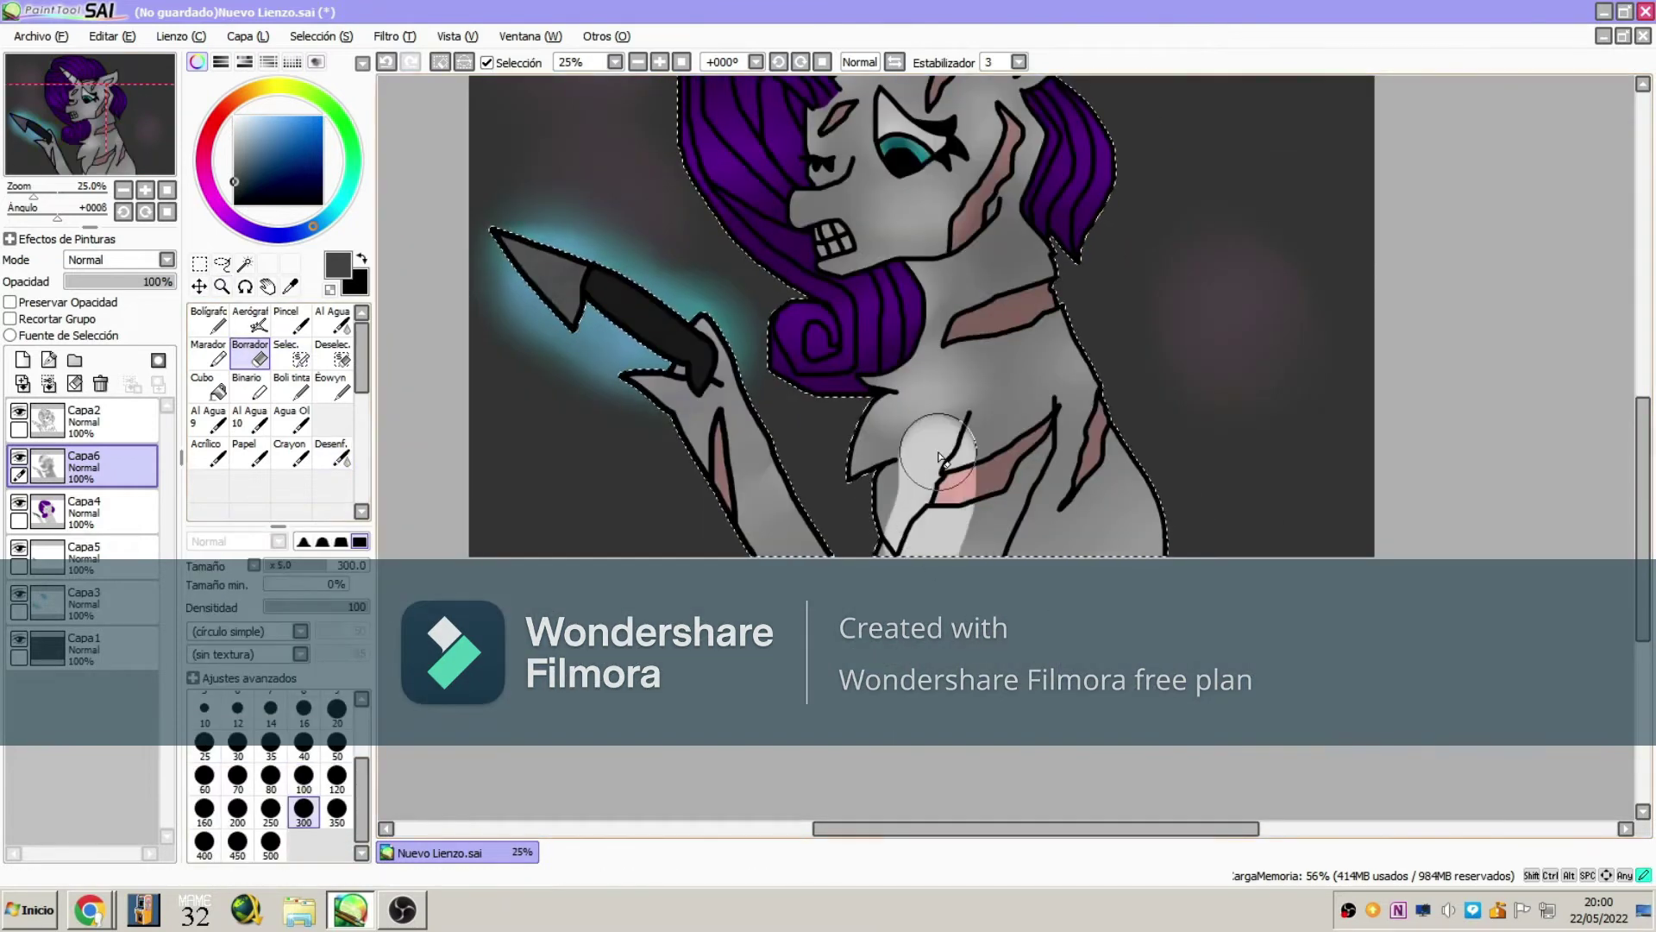
mouse_move(943, 418)
mouse_down()
mouse_move(991, 466)
mouse_move(1121, 388)
mouse_up()
scroll(949, 431, up, 3)
key(ctrl+d)
- Select the horn, face, body and foreleg areas on Capa2 with the magic wand
key(l)
click(99, 420)
key(w)
click(785, 229)
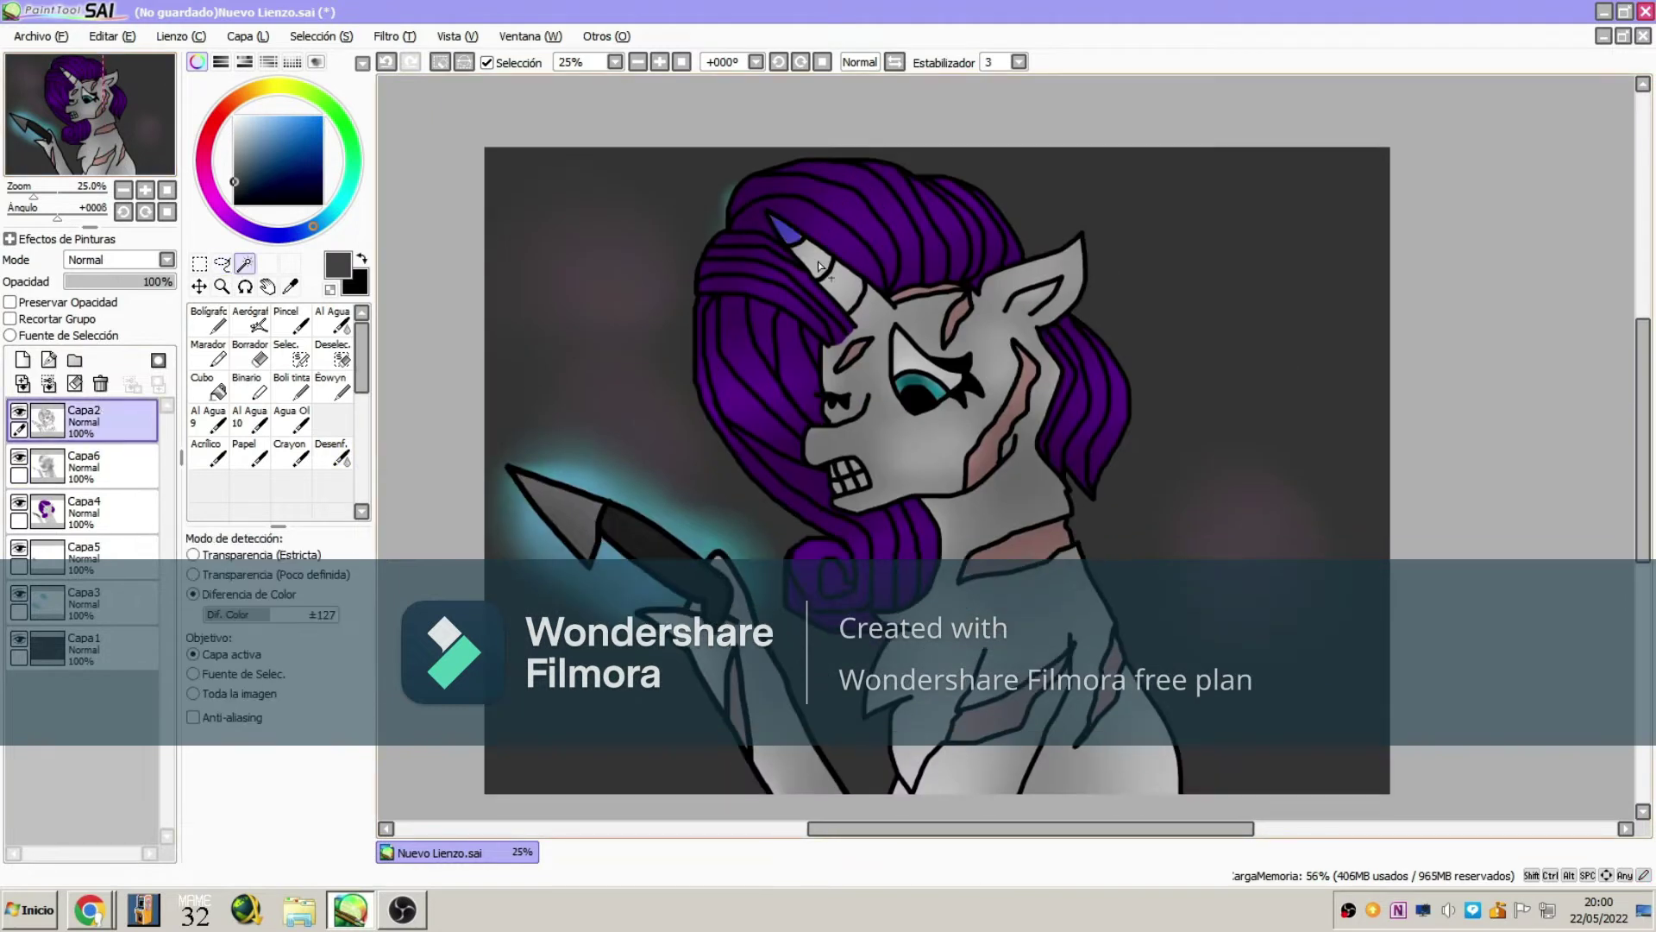
click(871, 388)
click(906, 653)
click(759, 681)
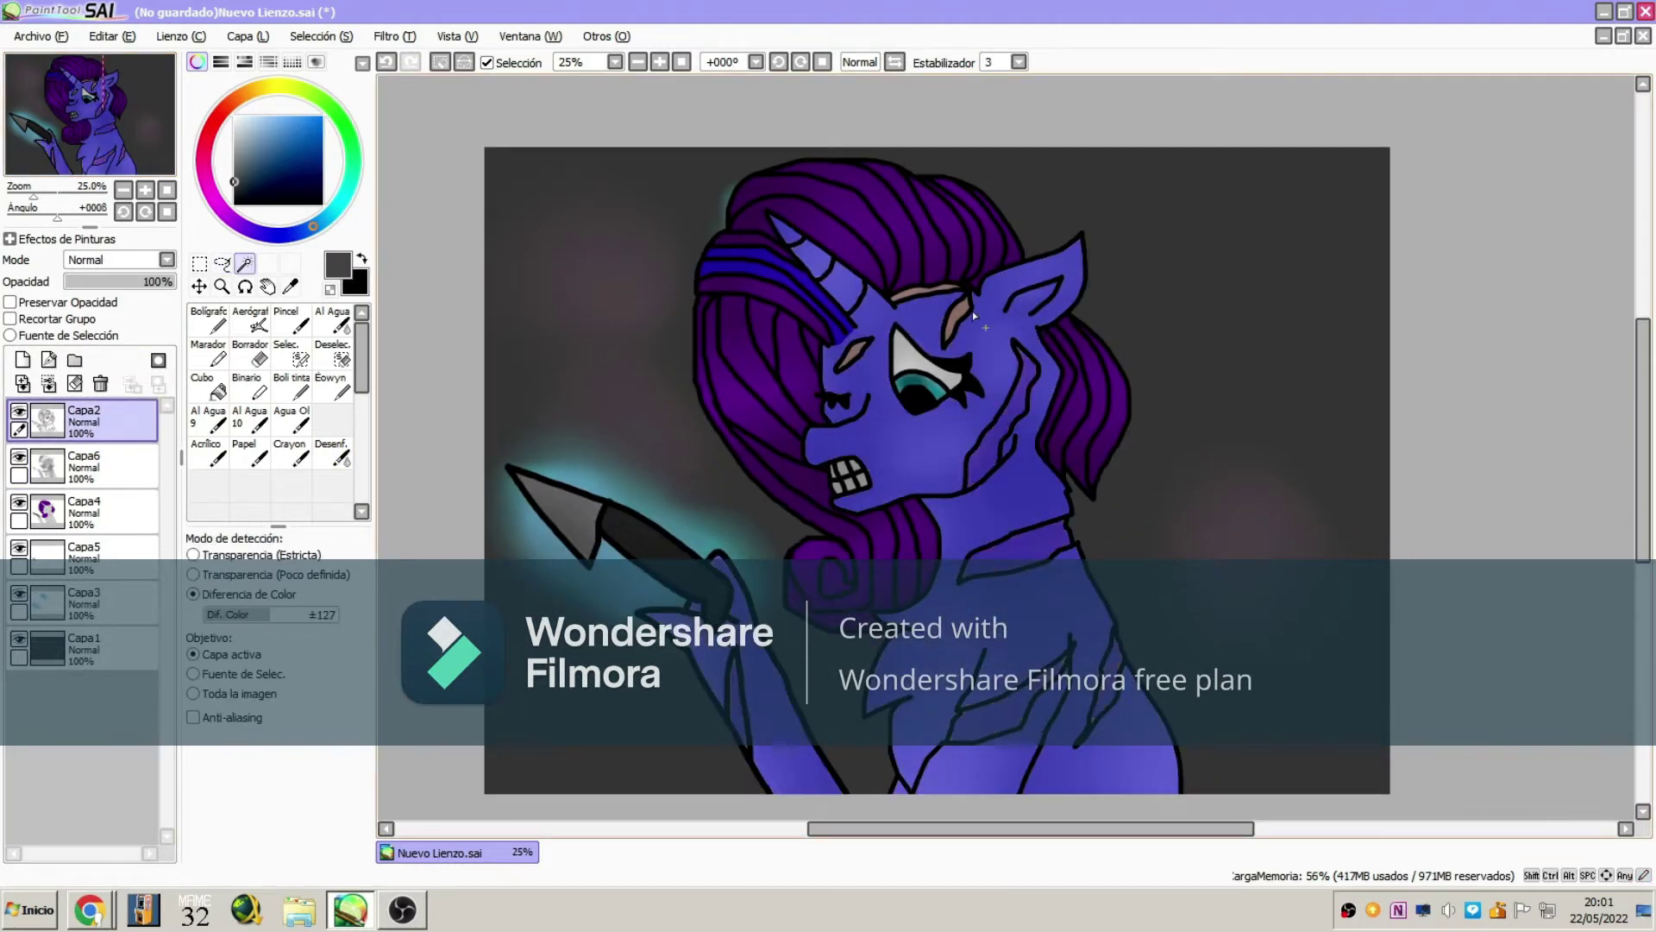
- Remove the mane strands from the selection and add the small coat gap beside the hair tips
click(332, 349)
scroll(665, 280, up, 4)
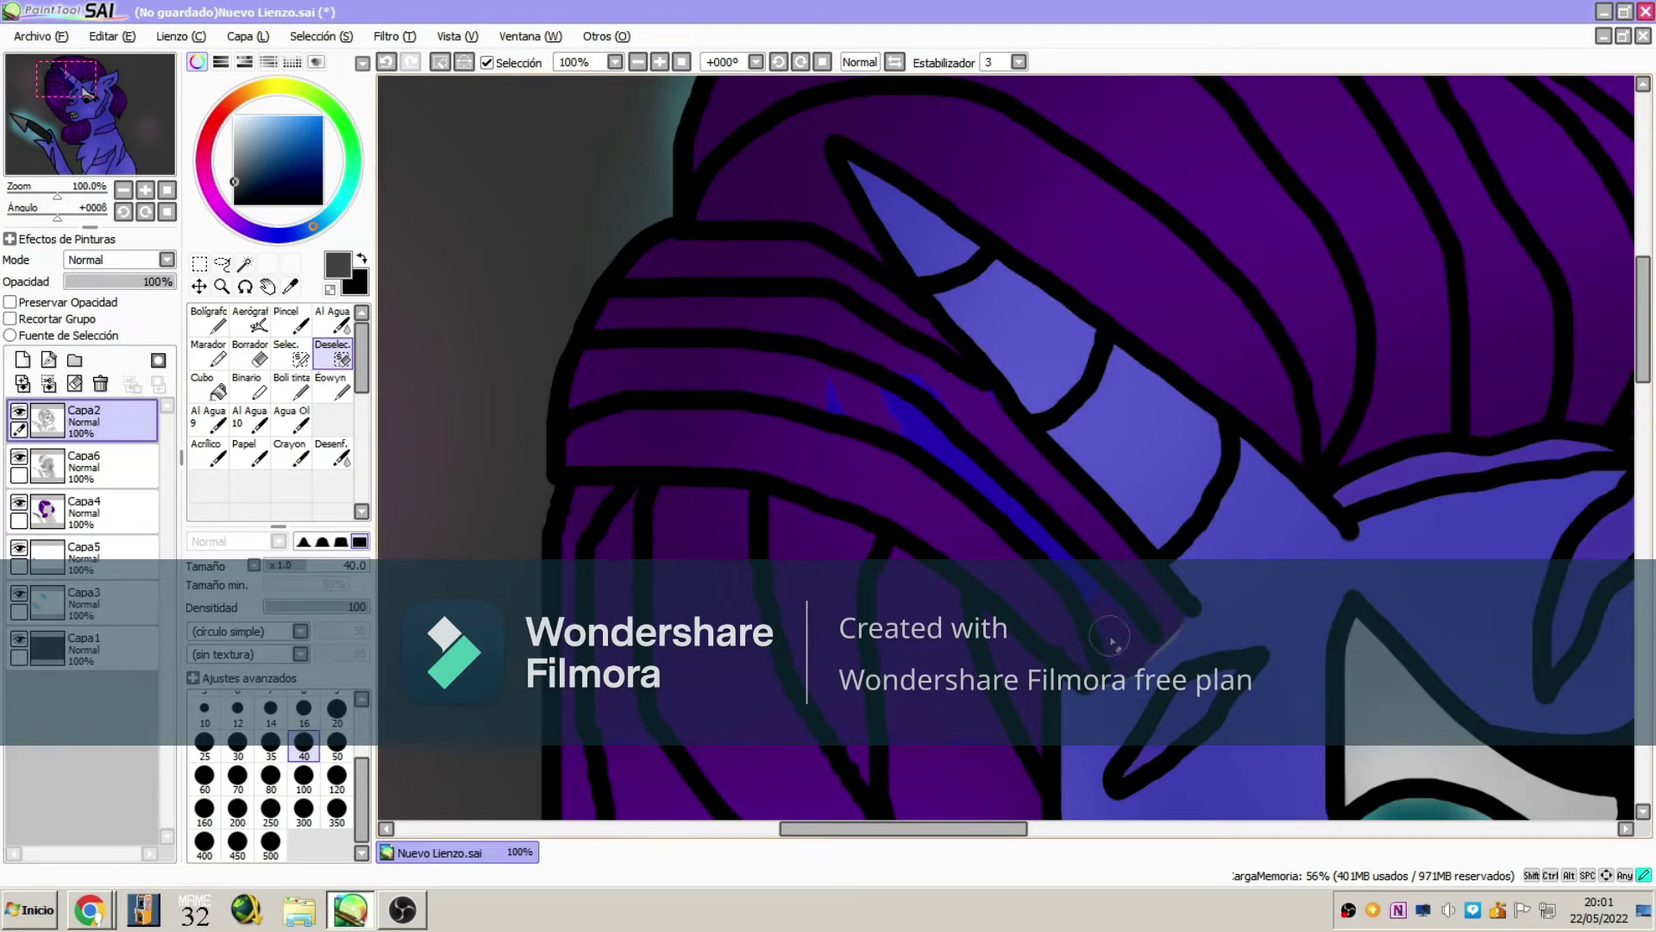
scroll(1042, 561, up, 5)
key(s)
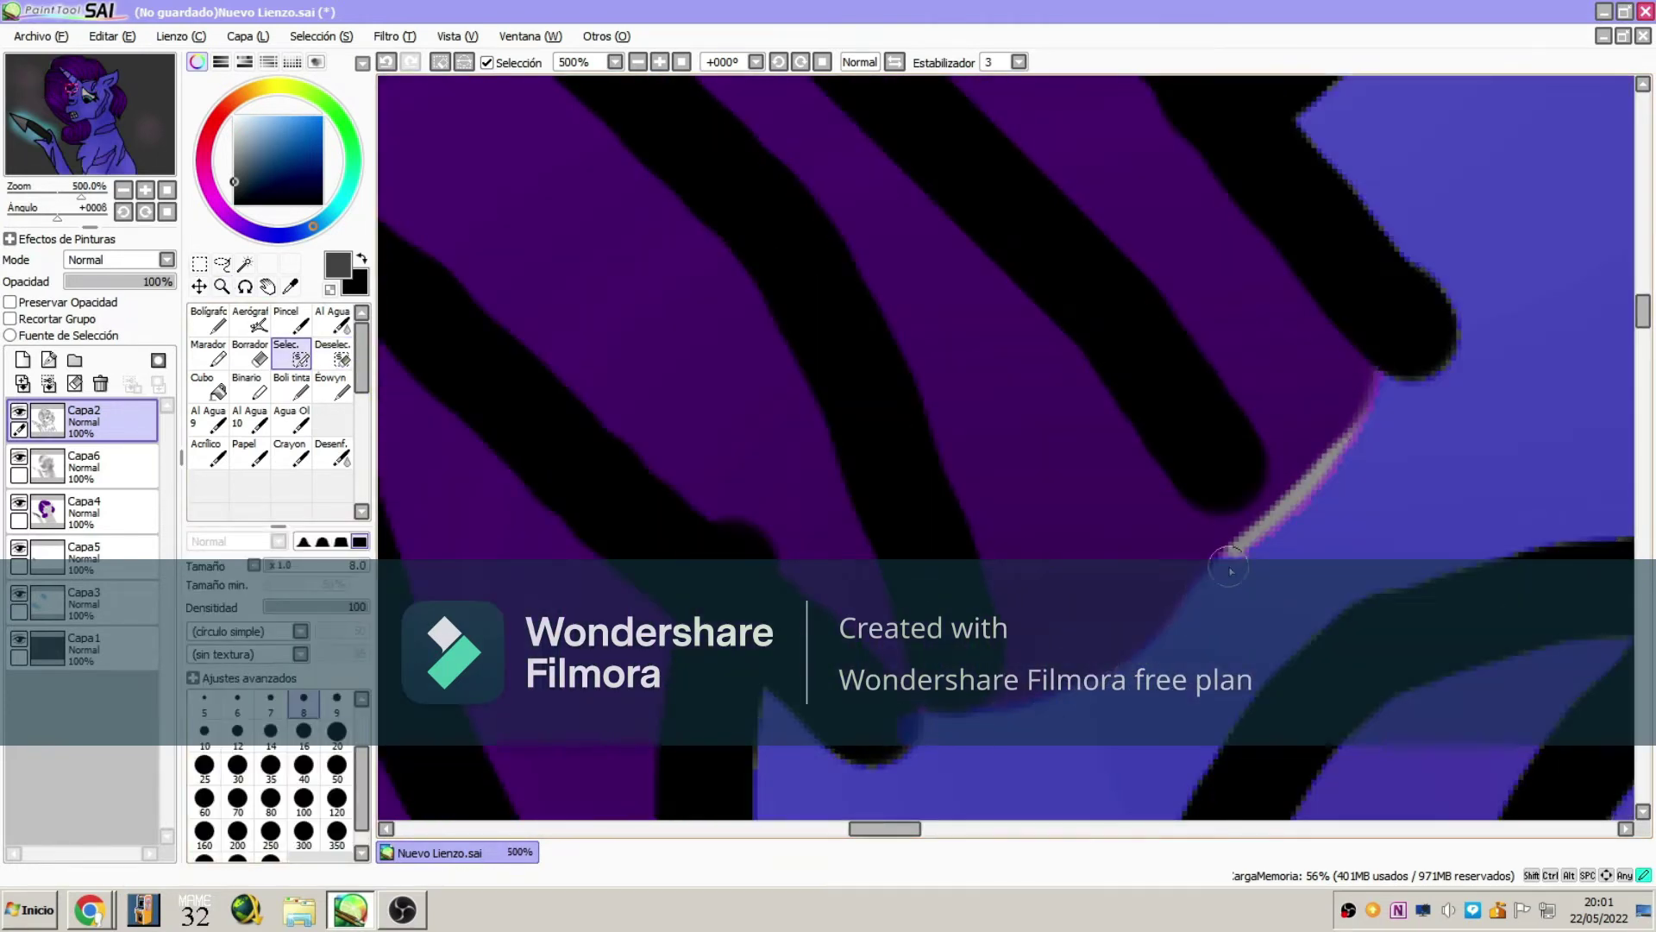
- Create layer Capa7 above Capa6 and airbrush dark grey shadows on the horn, ear and jaw at size 300
scroll(765, 311, down, 9)
click(84, 466)
click(22, 384)
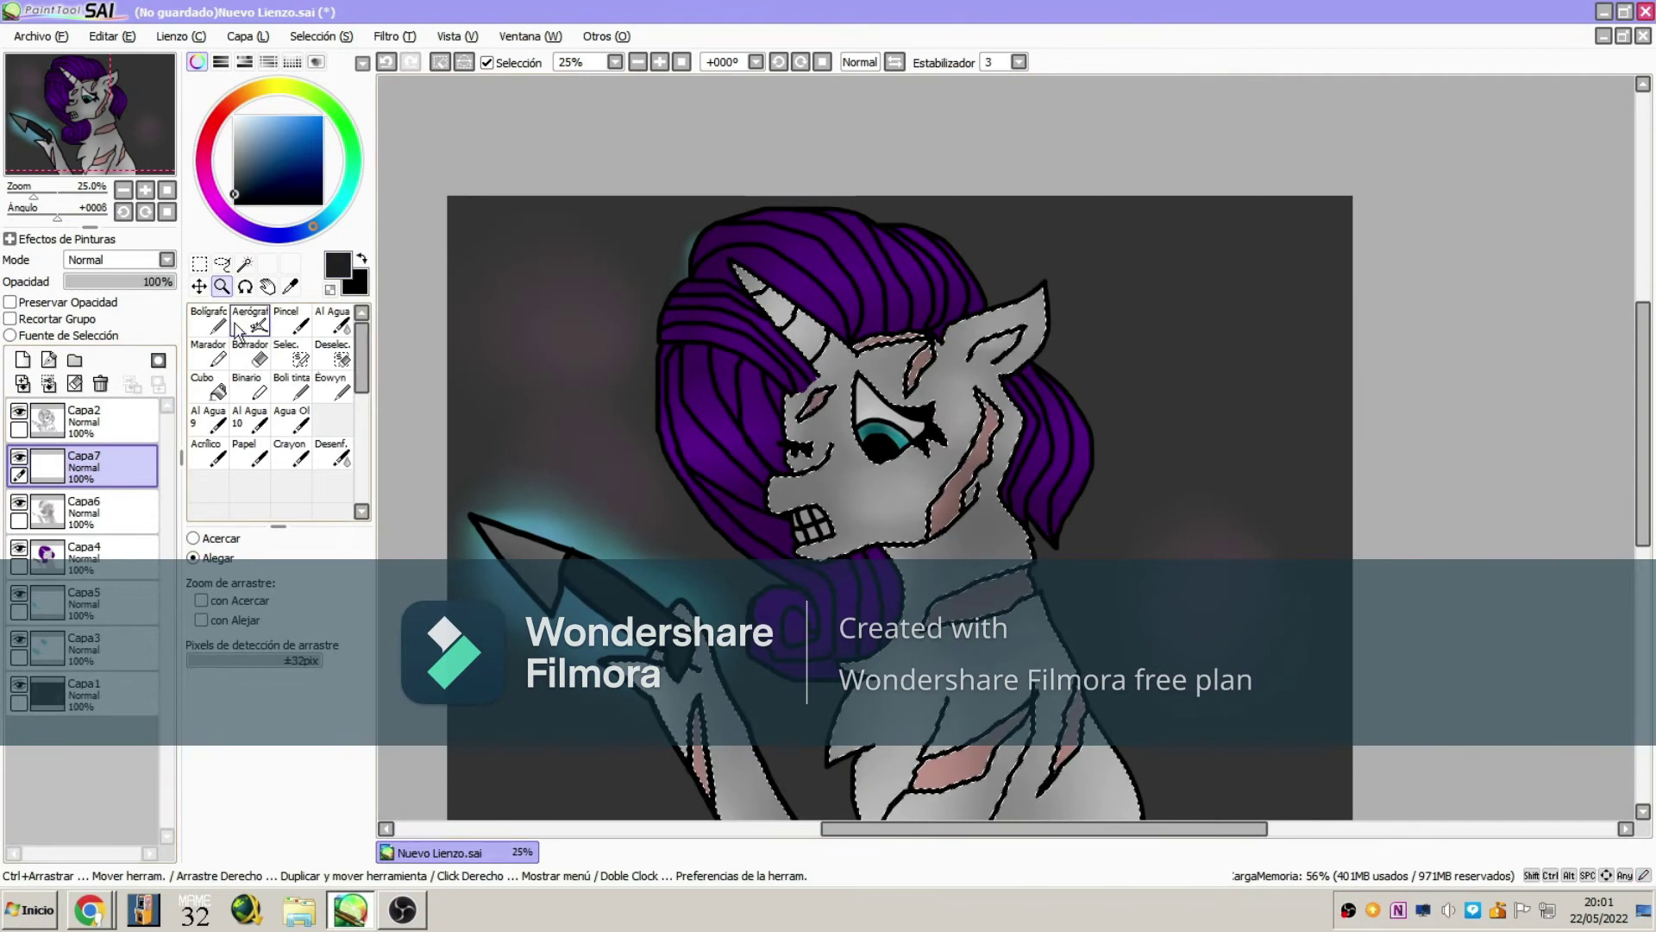
click(250, 323)
mouse_move(981, 416)
mouse_down()
mouse_move(819, 293)
mouse_move(992, 302)
mouse_up()
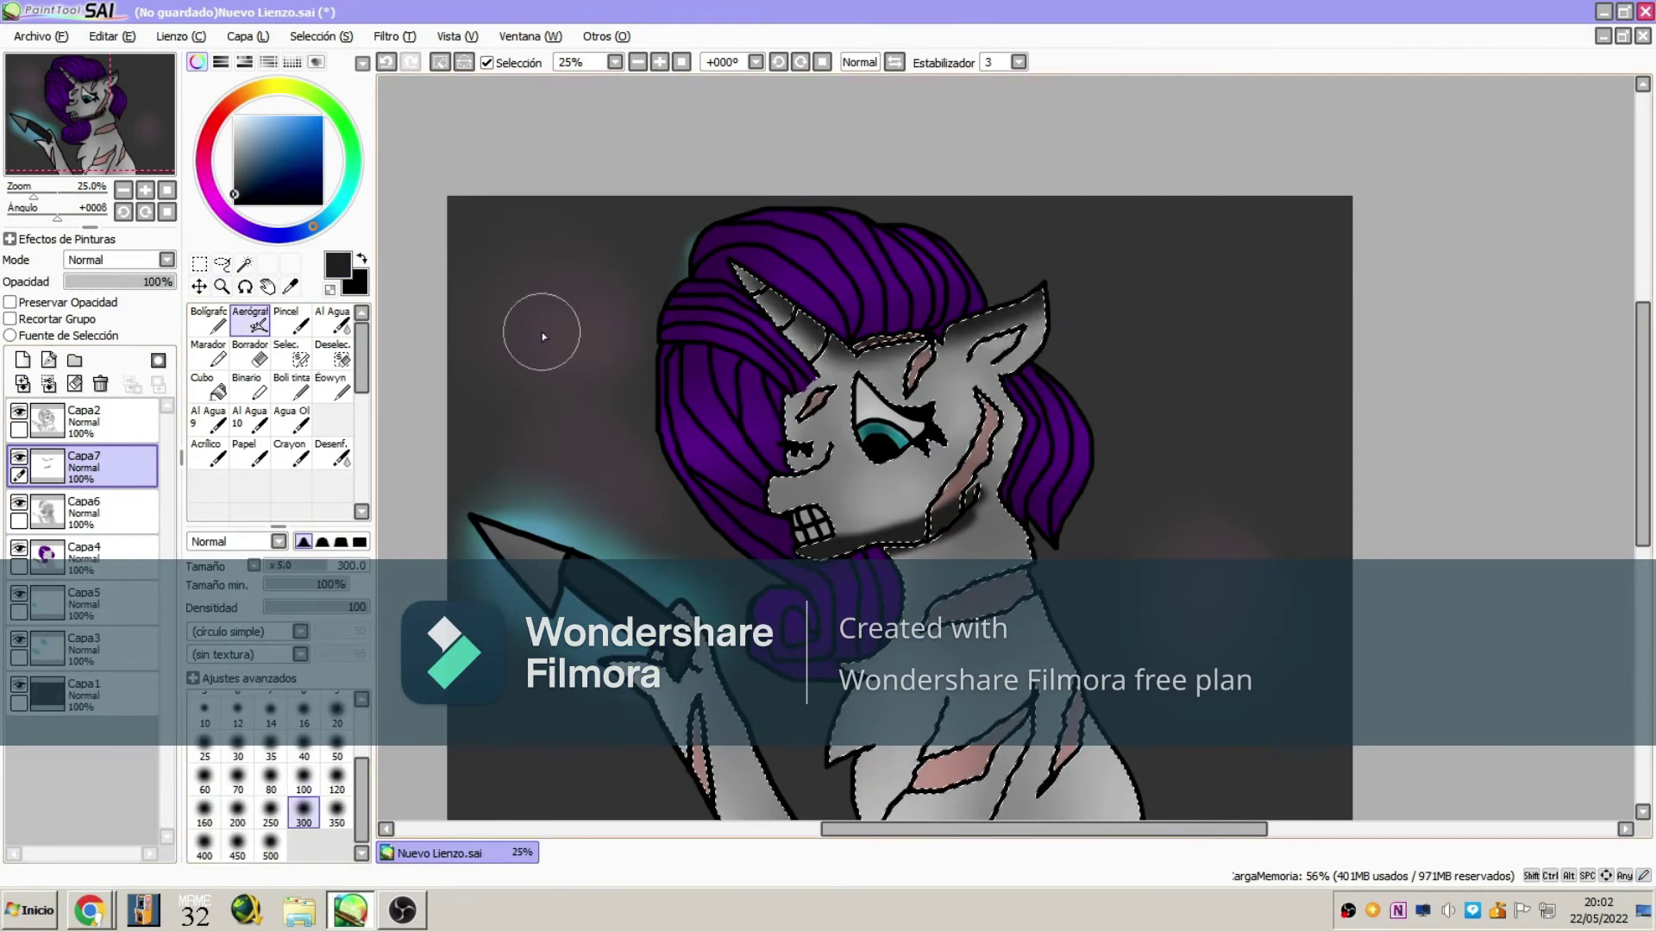
- Blend the dark shadows on Capa7 over the face, body and legs with the blur brush, and clear the selection
click(332, 452)
drag(862, 363, 979, 487)
drag(35, 130, 41, 149)
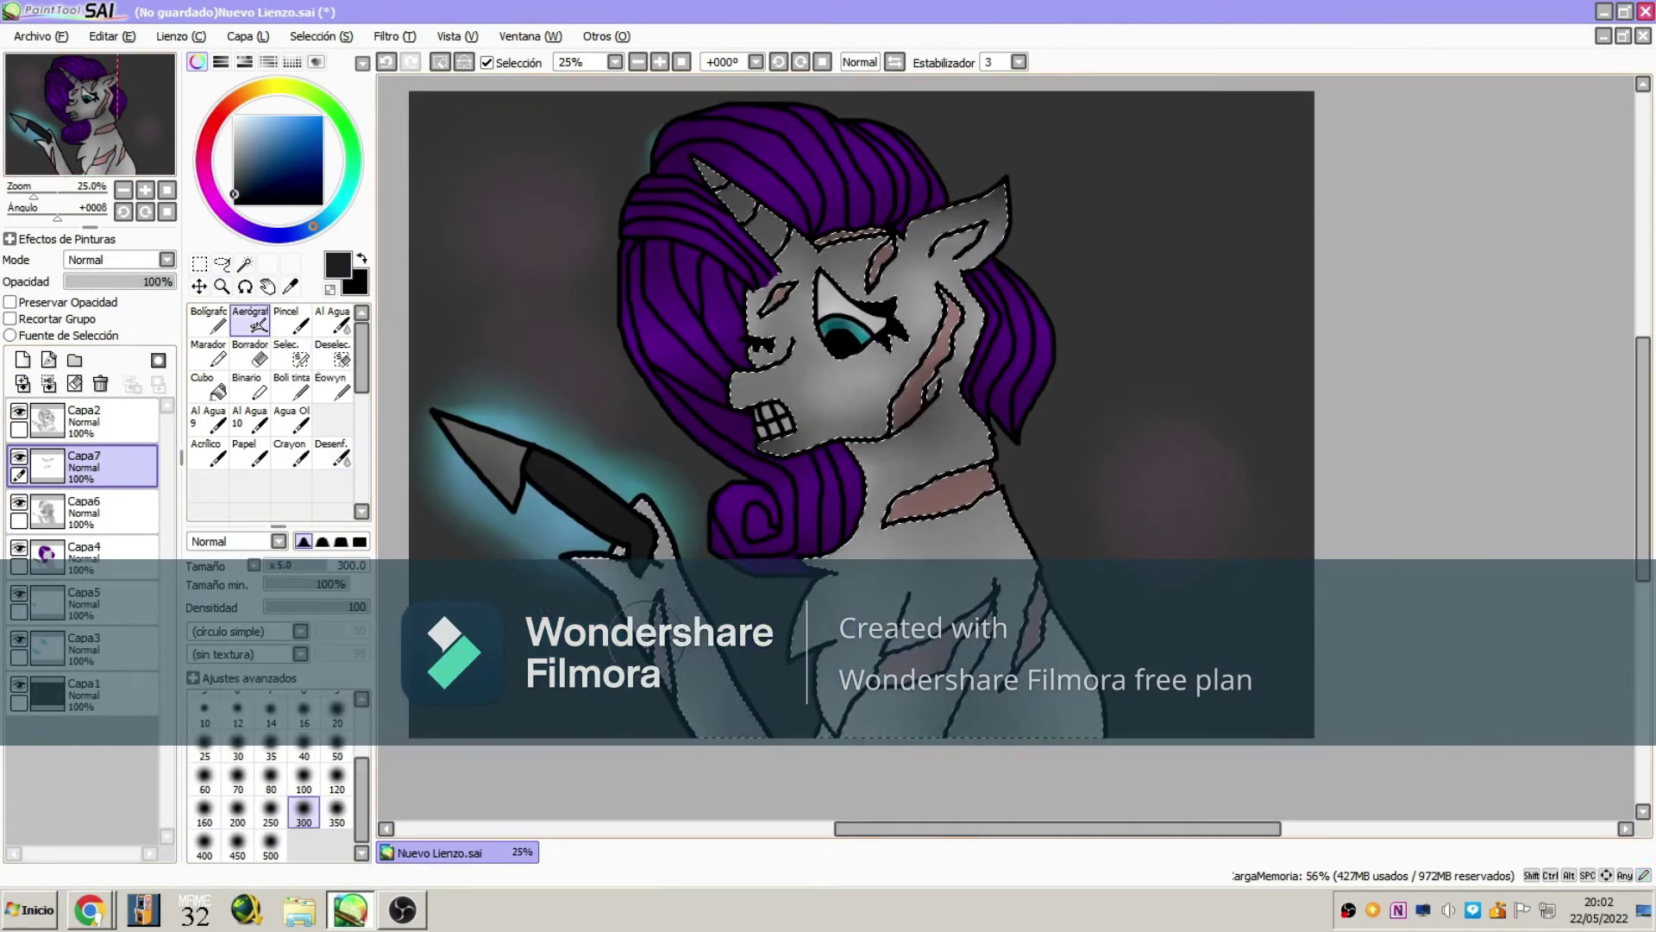
click(270, 811)
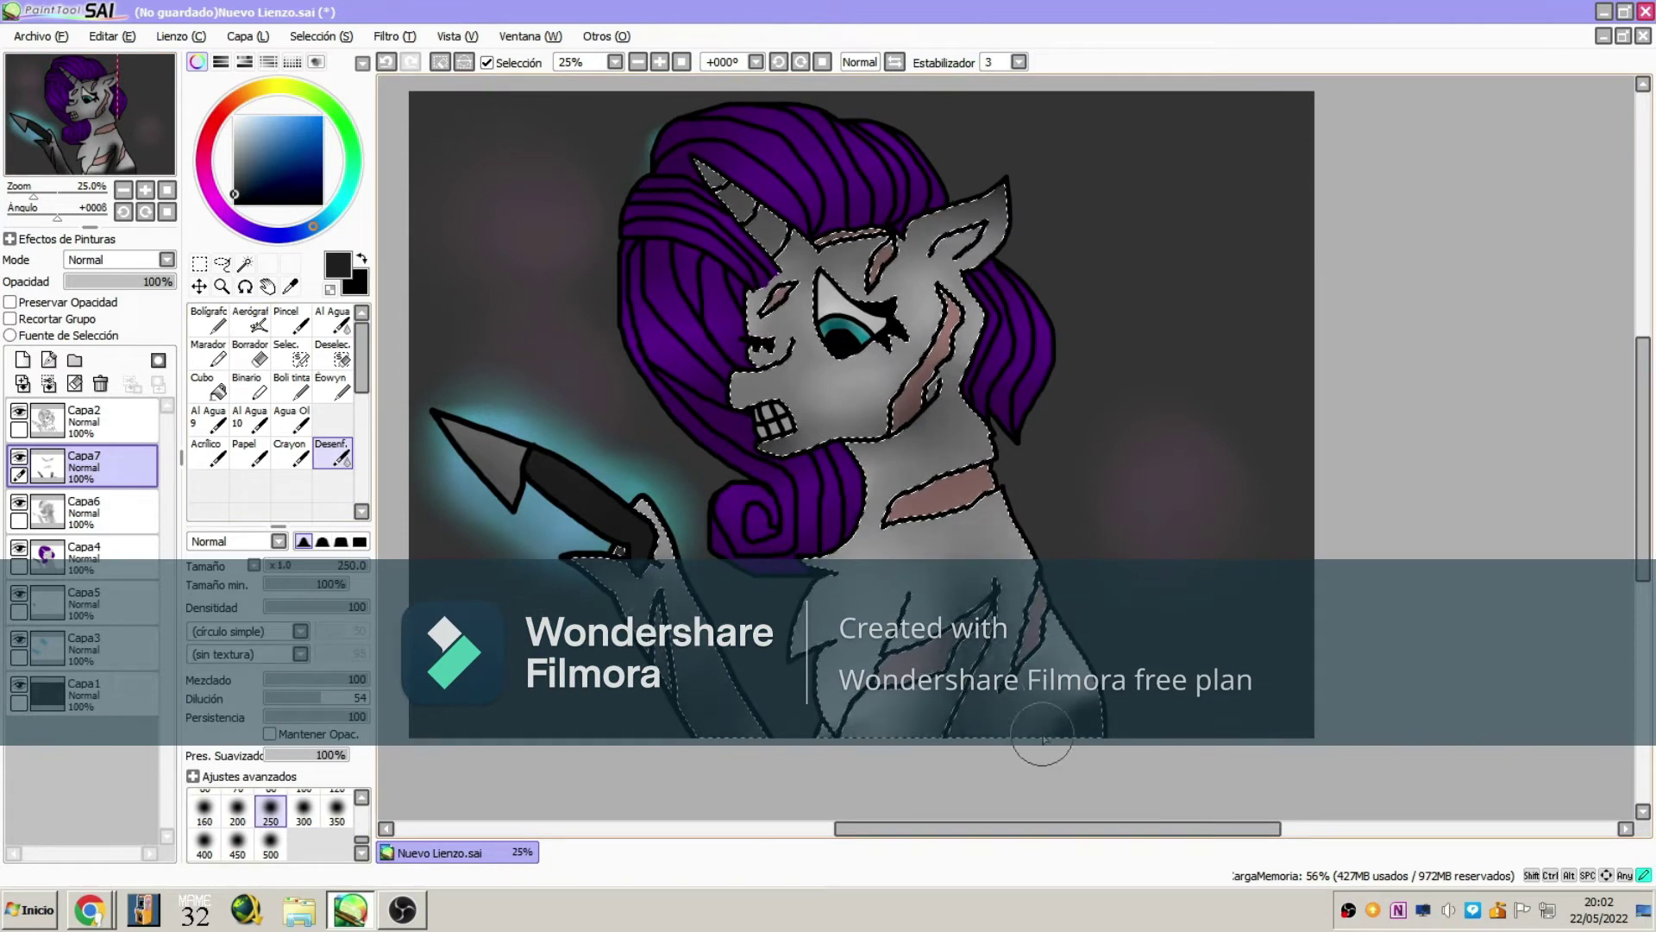
key(ctrl+d)
- Select the mane, airbrush dark indigo shading over it on Capa7 and blend the shading
click(222, 263)
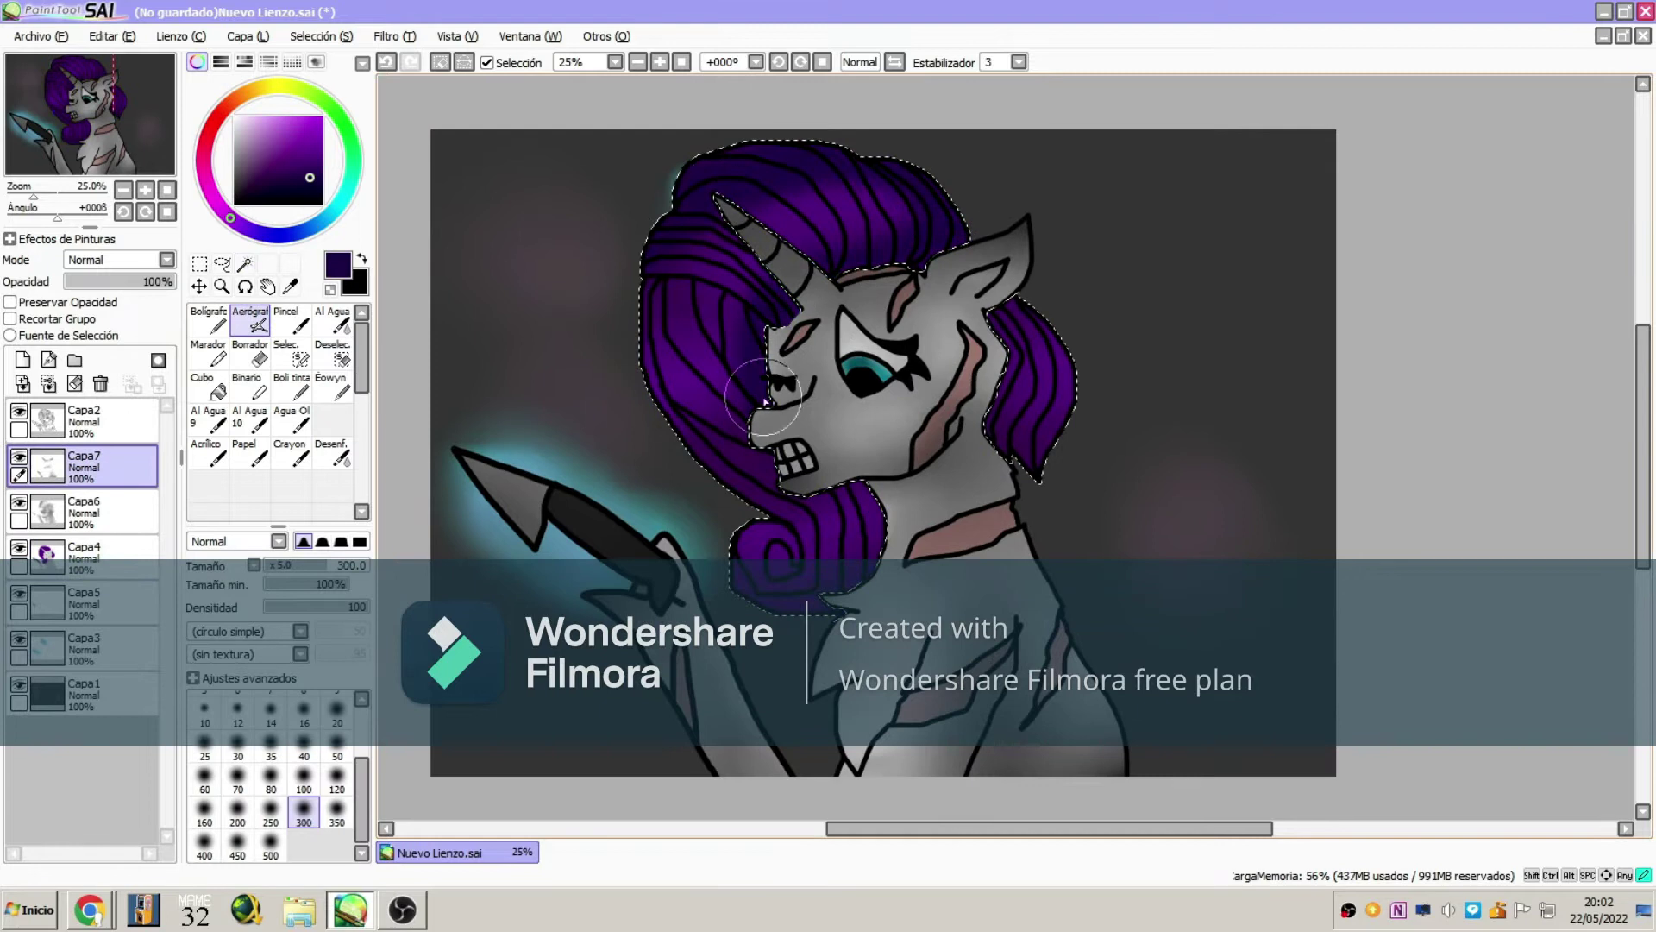
key(b)
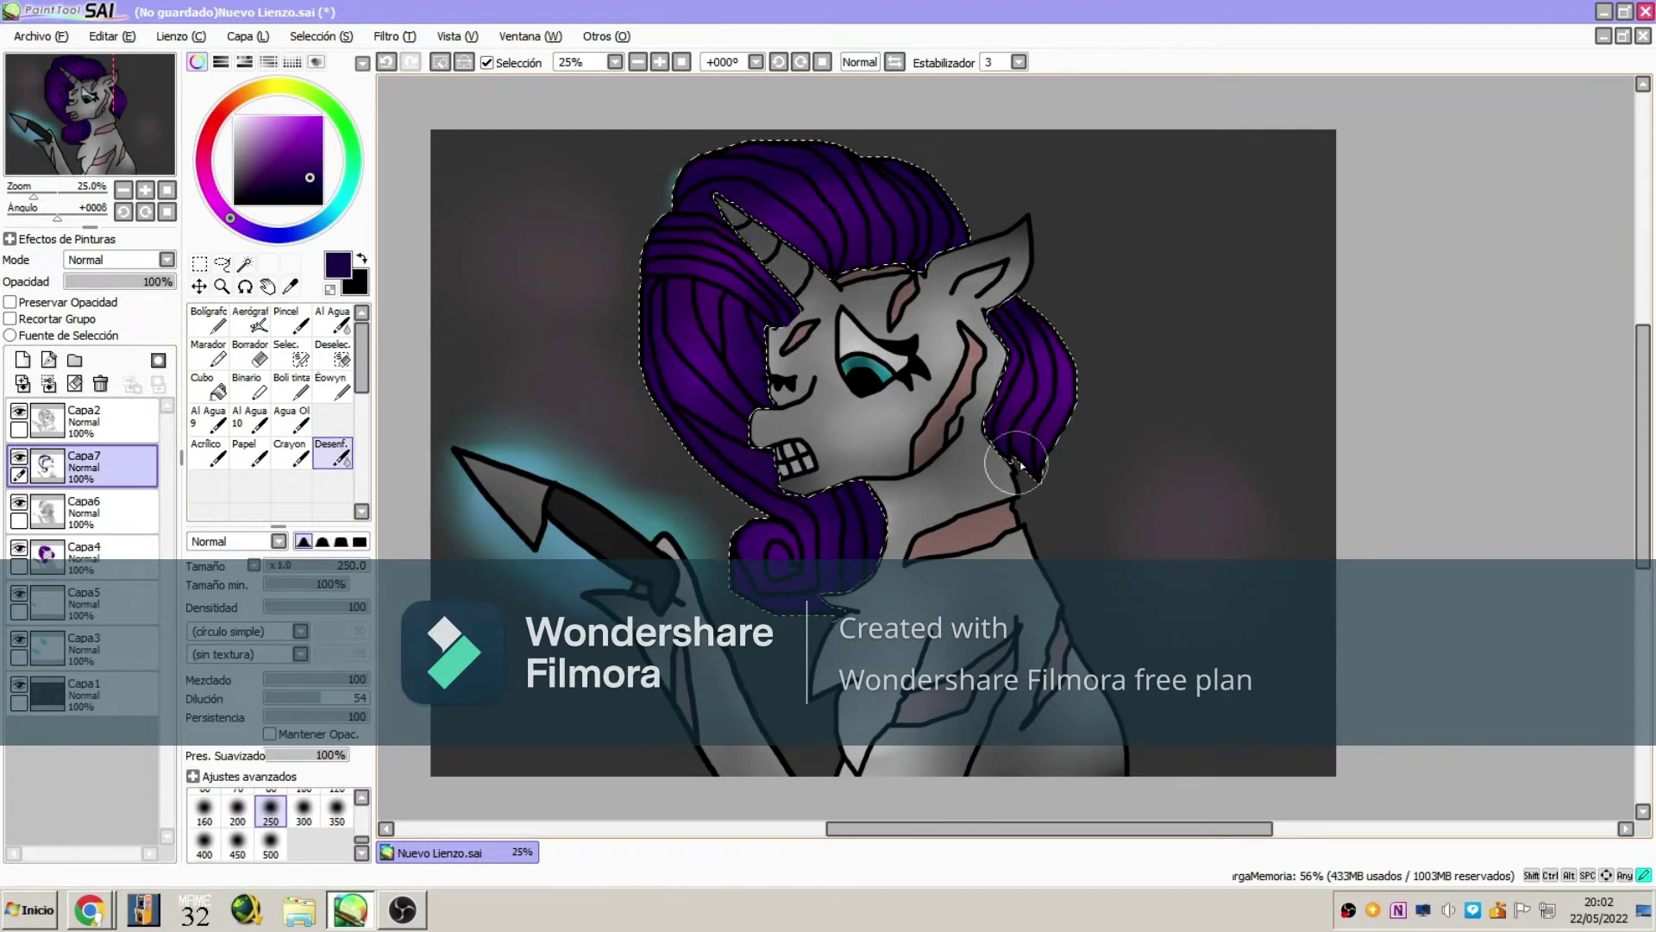
- Select the whole pony and knife silhouette from the Capa2 line art
click(245, 263)
click(84, 420)
click(321, 36)
key(Escape)
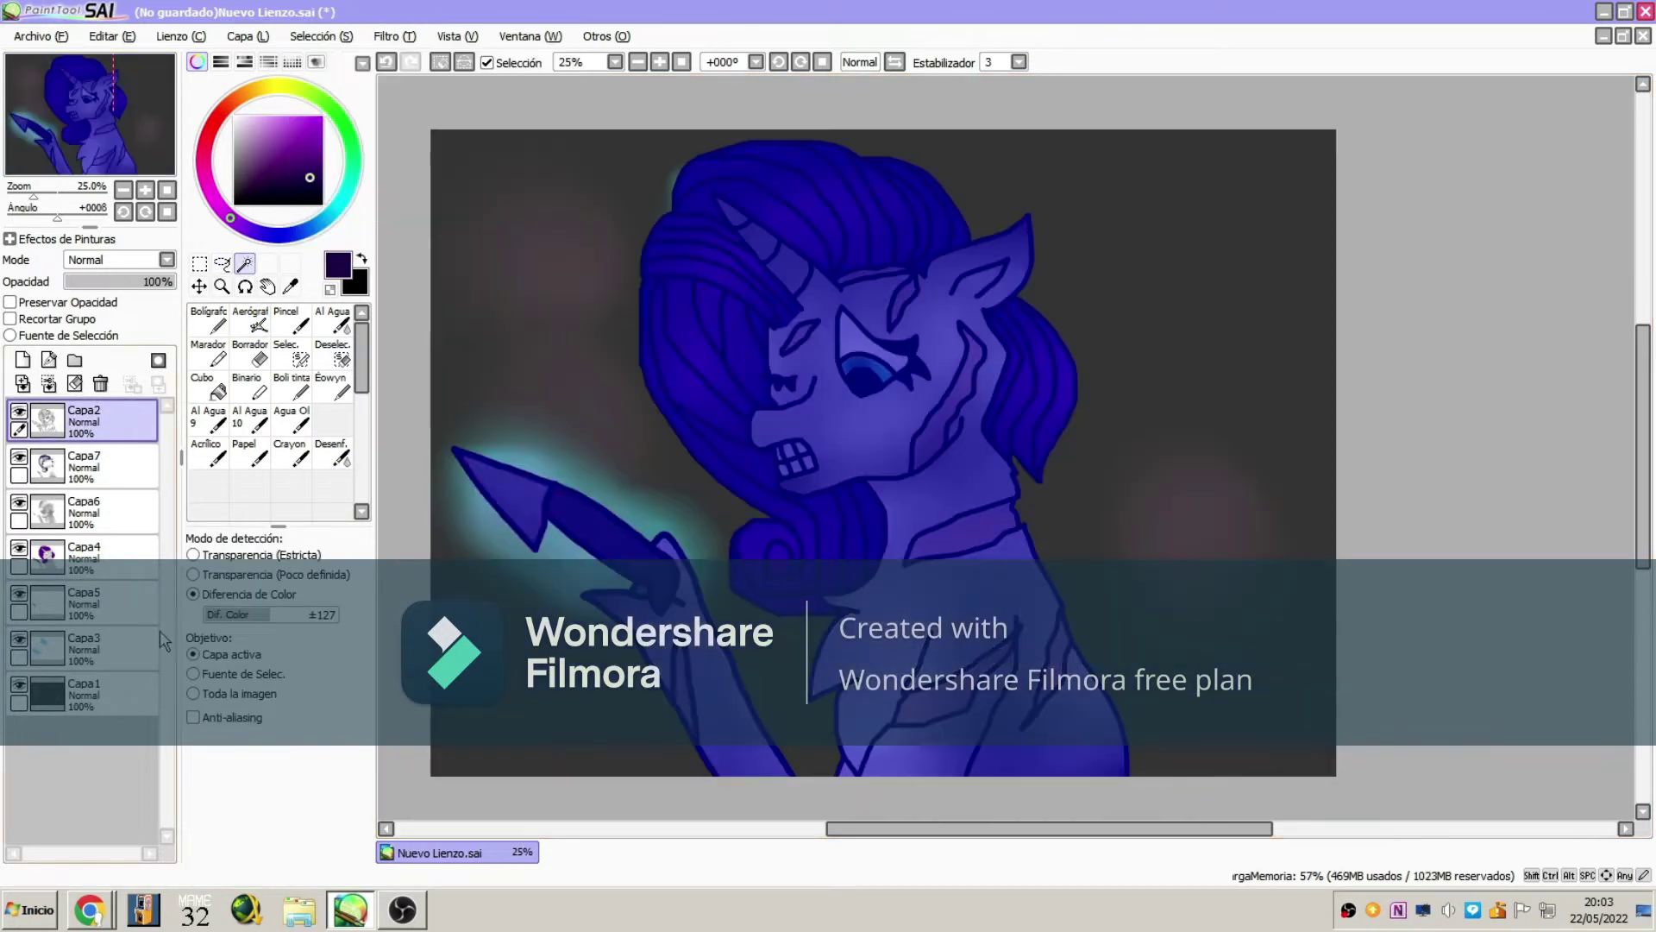
- Add layer Capa8 and move the Capa3 and Capa5 layers to the top of the layer stack
click(22, 360)
drag(87, 639, 86, 406)
drag(86, 684, 87, 405)
- Place Capa8 below Capa2 and airbrush blended dark red bloodstains over the wounds, face, neck, chest and legs
click(212, 128)
click(250, 324)
drag(966, 310, 914, 483)
drag(87, 509, 87, 552)
drag(940, 285, 806, 357)
mouse_move(906, 517)
mouse_down()
mouse_move(1054, 681)
mouse_move(1018, 751)
mouse_up()
click(332, 453)
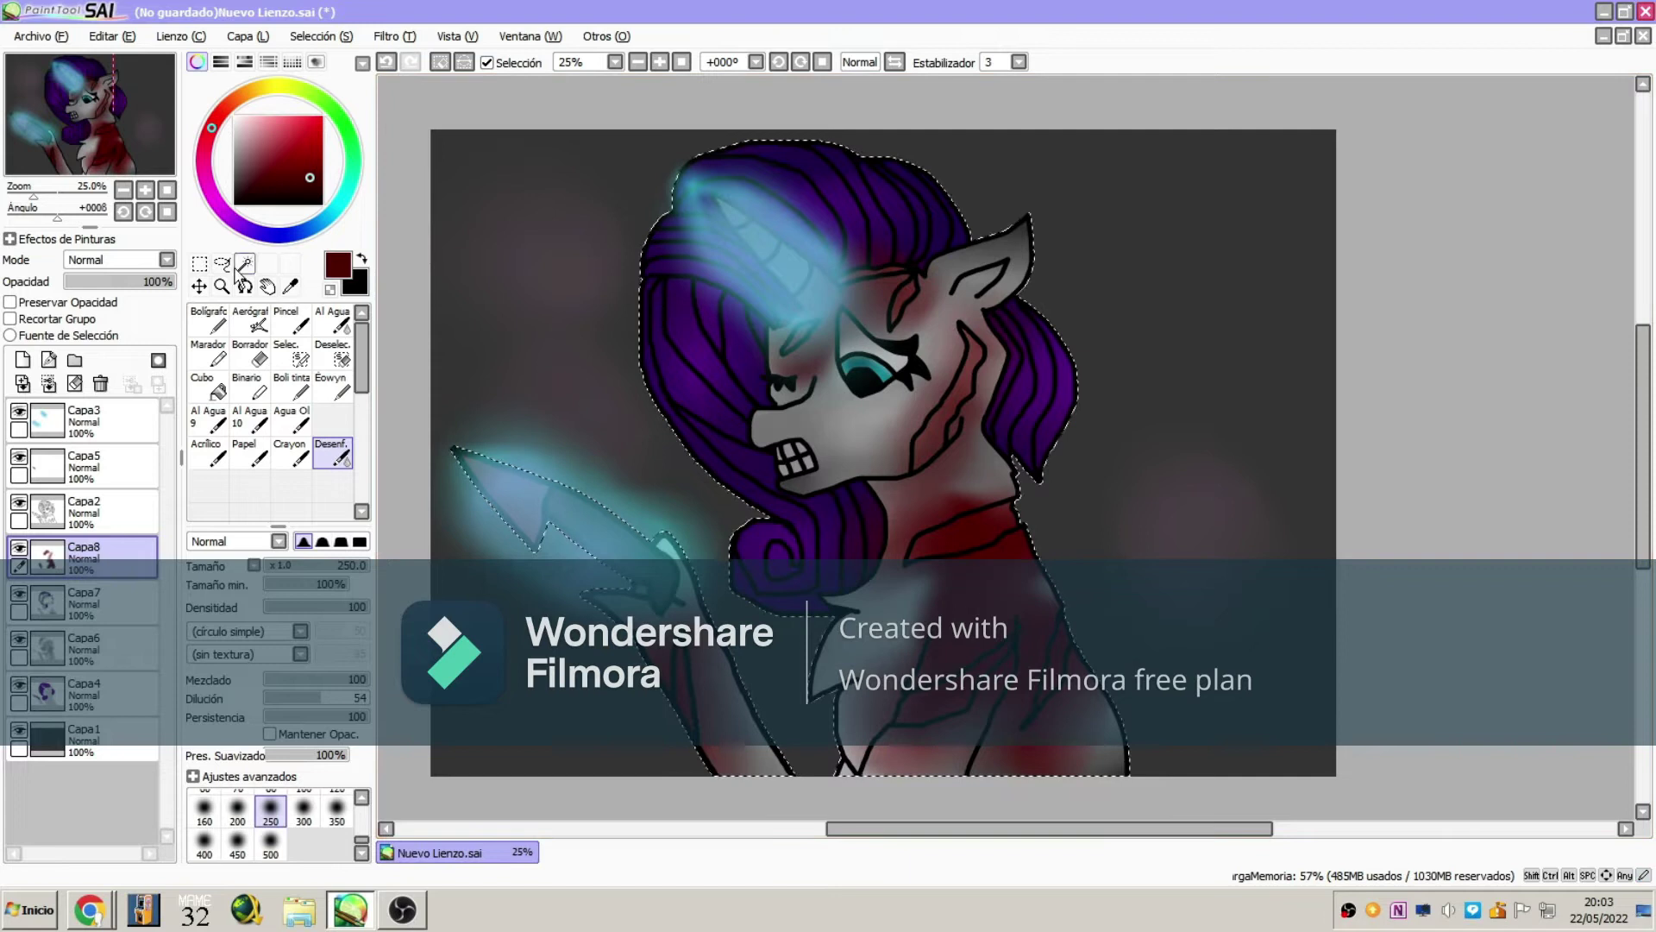
- Create layer Capa9 below Capa3 and draw translucent light blue tears under the eye with a size 16 pen
click(84, 421)
click(22, 359)
alt+click(871, 349)
click(221, 287)
click(878, 352)
click(857, 363)
key(n)
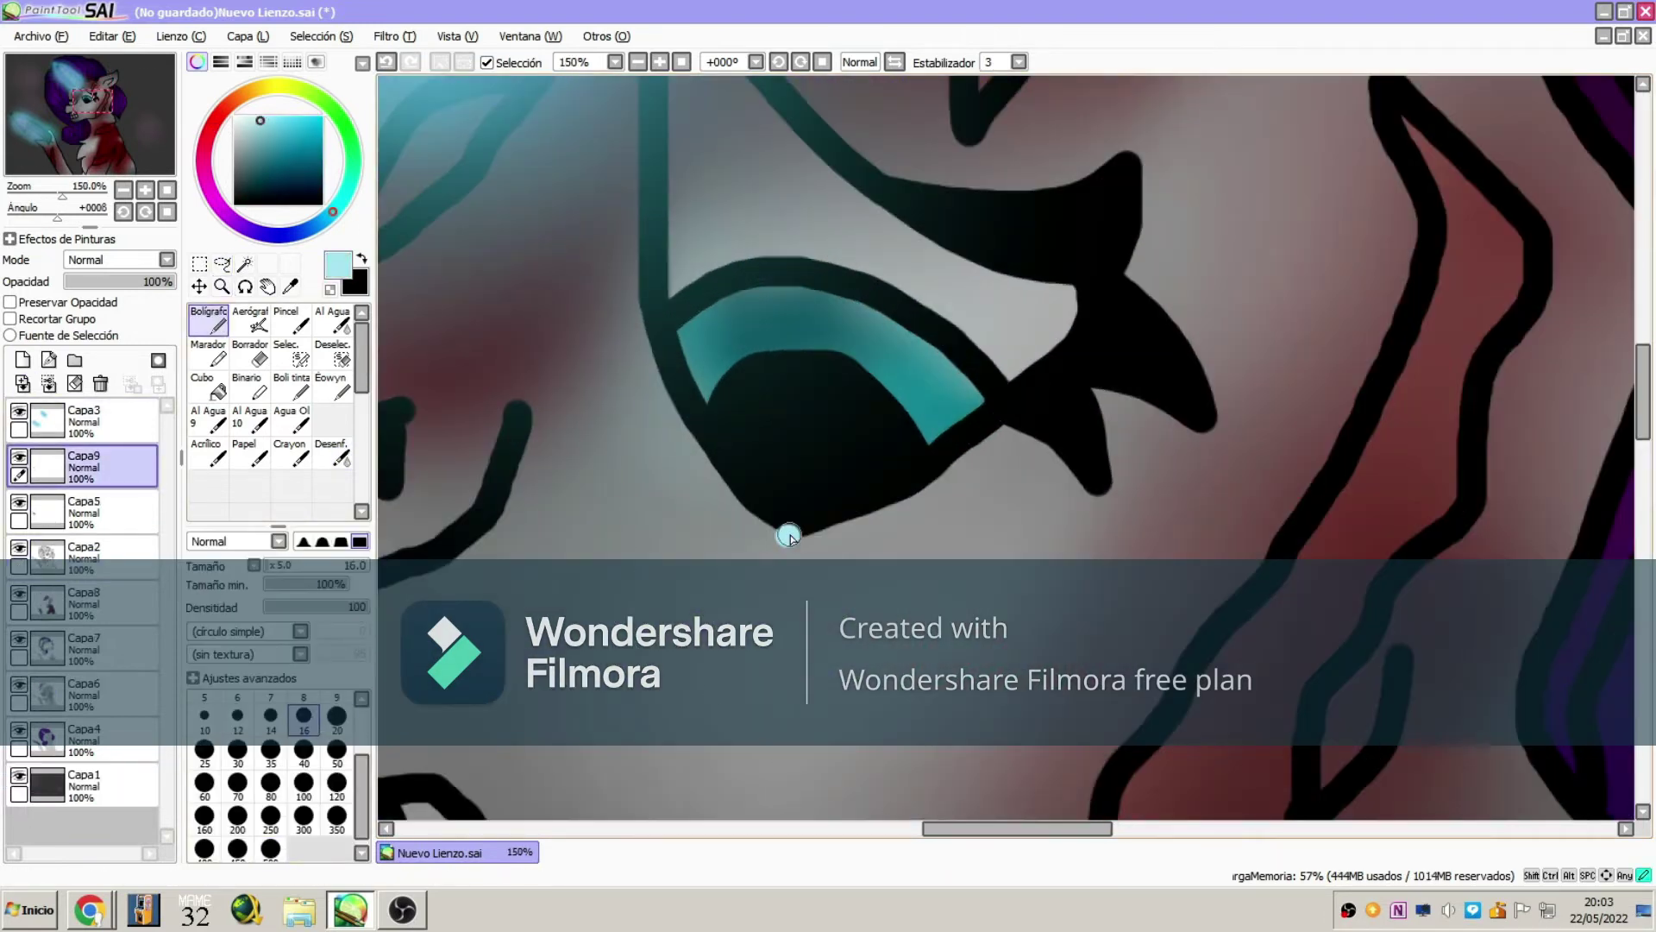
drag(1022, 613, 1020, 789)
key(e)
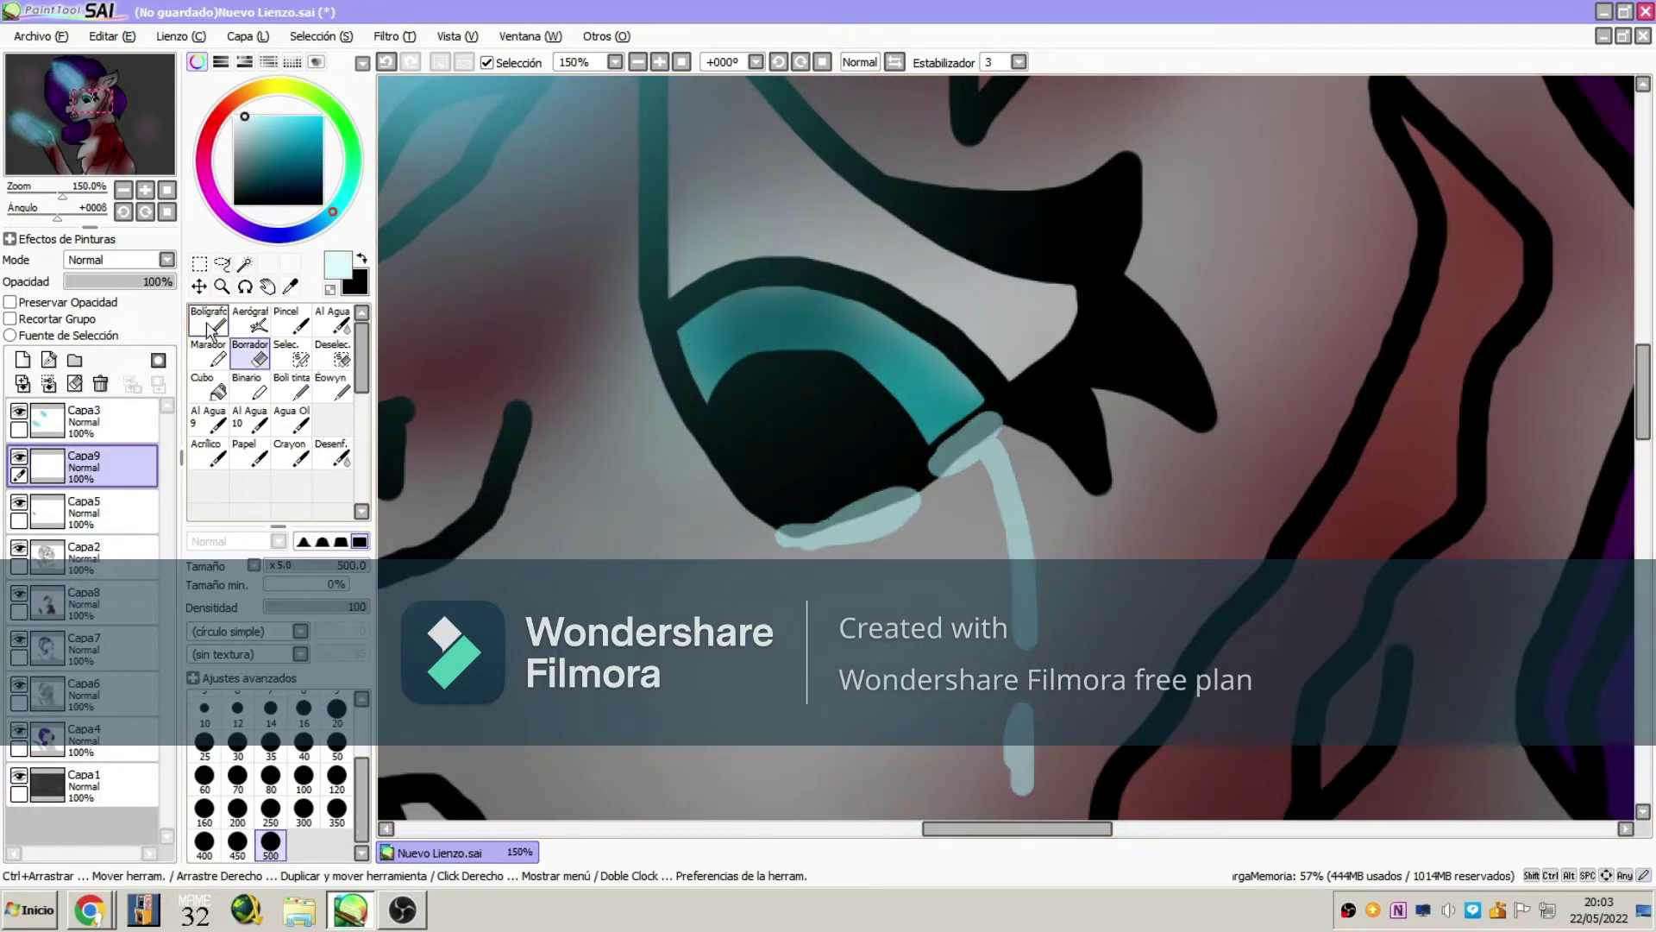
- Add pale highlights to the tears under the eye and blend them
click(209, 326)
drag(869, 520, 838, 539)
drag(1023, 731, 1022, 759)
key(b)
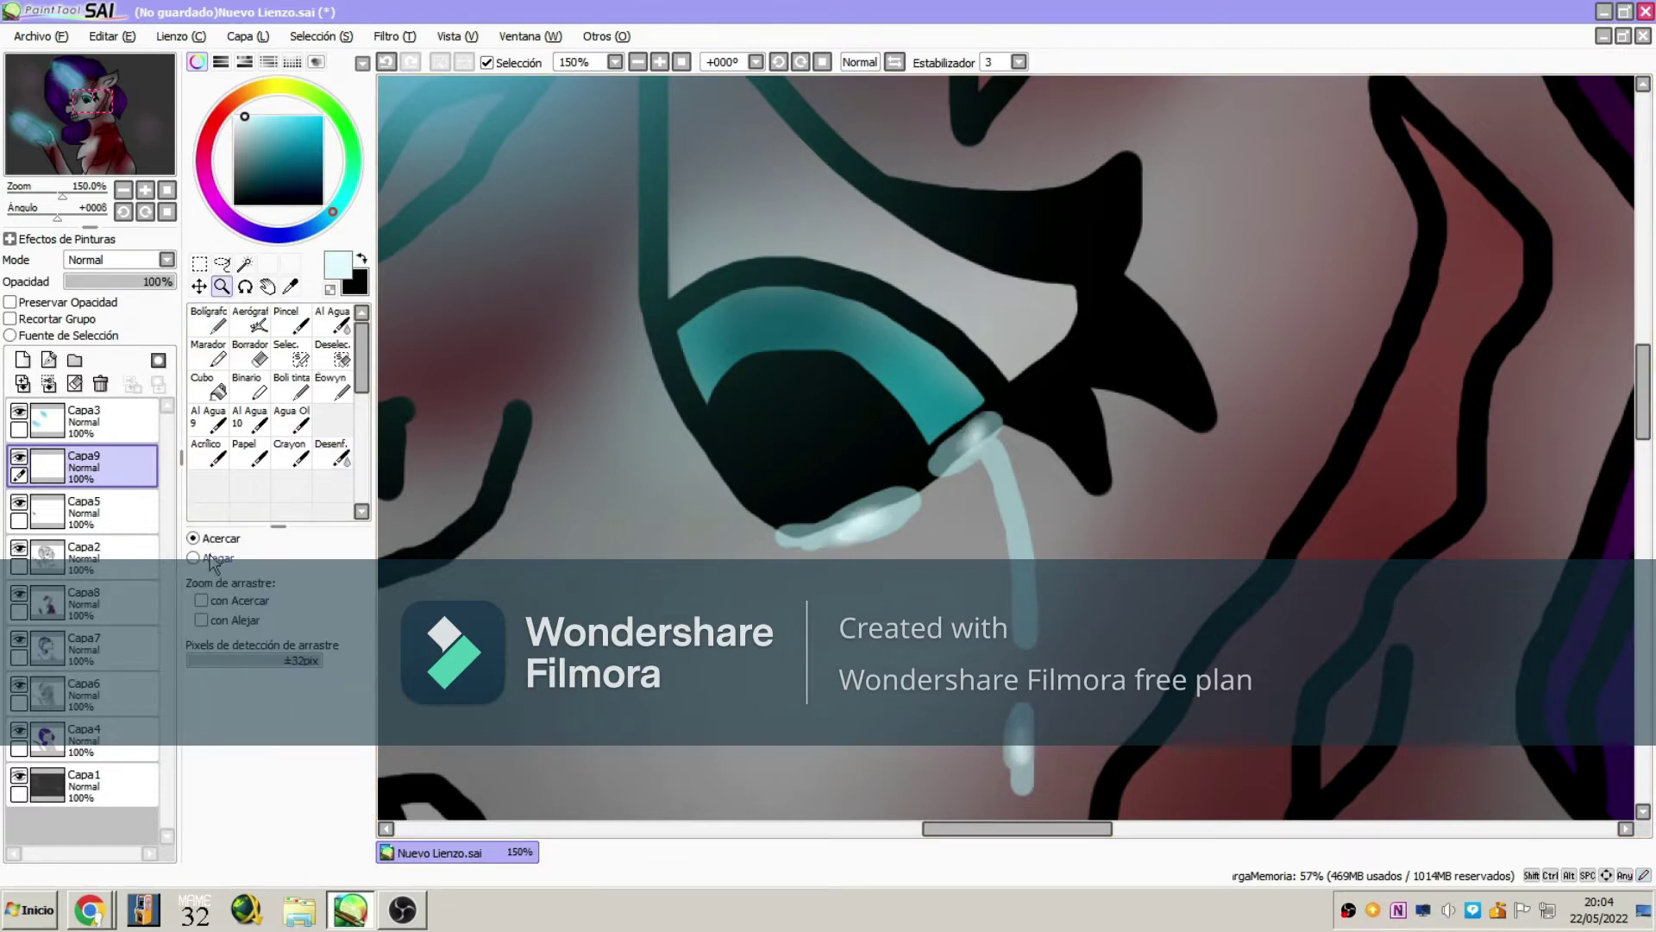
- Airbrush blended dark red clouds over the background on new layer Capa10 and adjust their hue and saturation
scroll(1009, 448, down, 8)
click(22, 360)
click(250, 326)
mouse_move(1121, 285)
mouse_down()
mouse_move(1229, 381)
mouse_move(1194, 466)
mouse_up()
drag(828, 354, 733, 604)
click(333, 452)
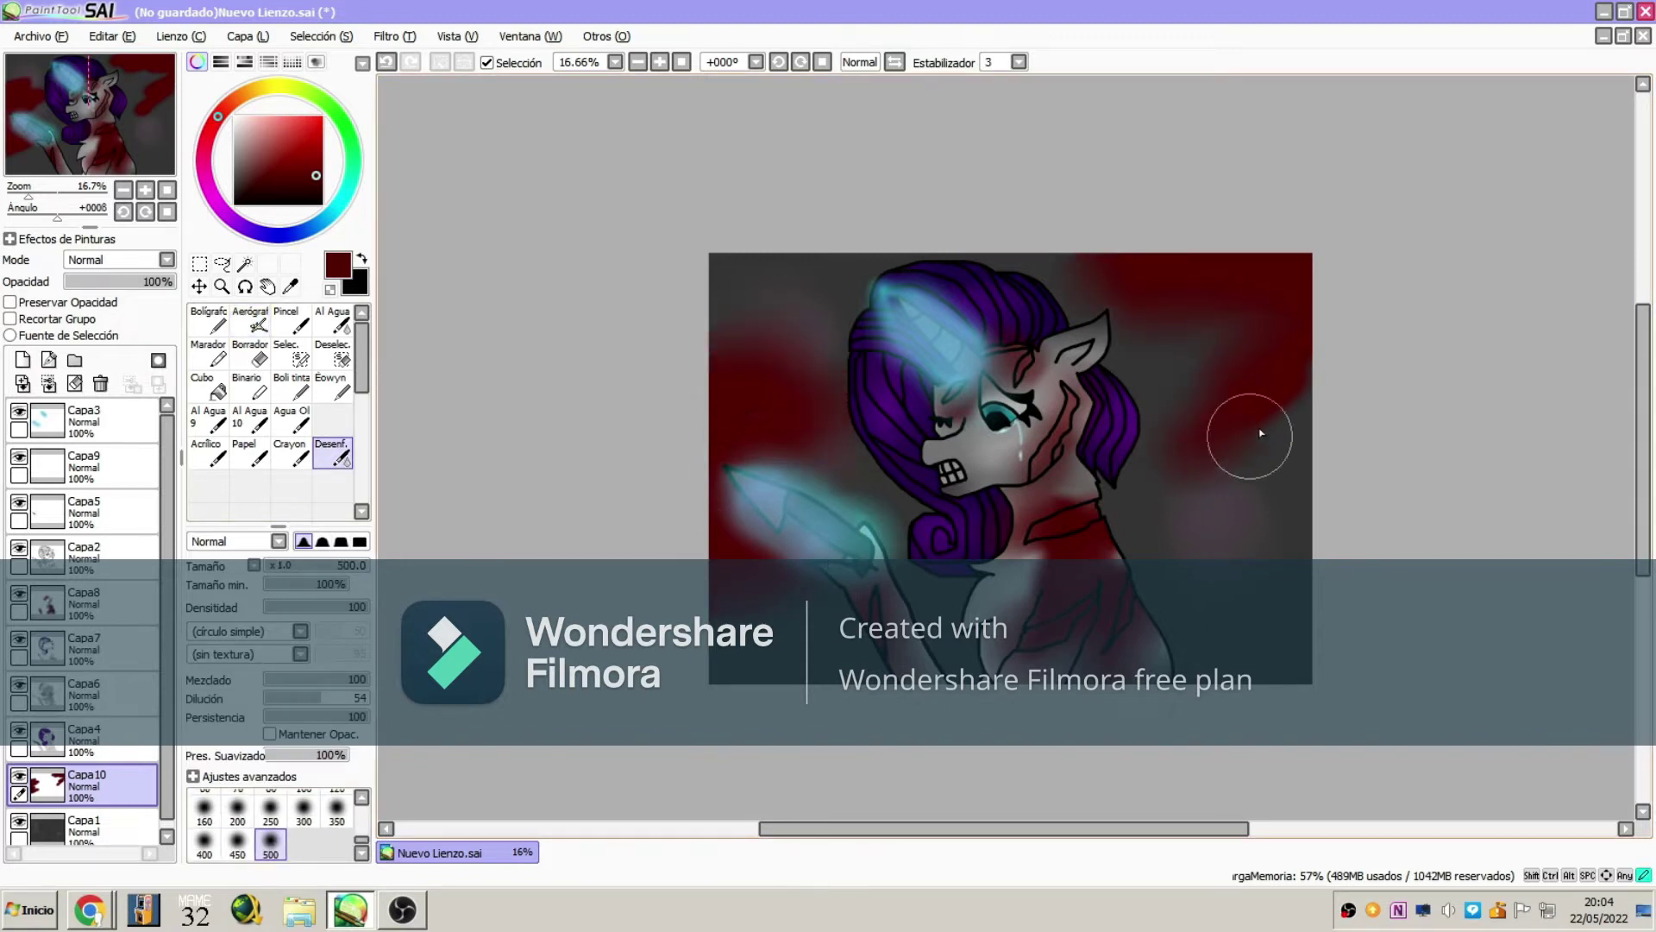
key(ctrl+u)
key(Return)
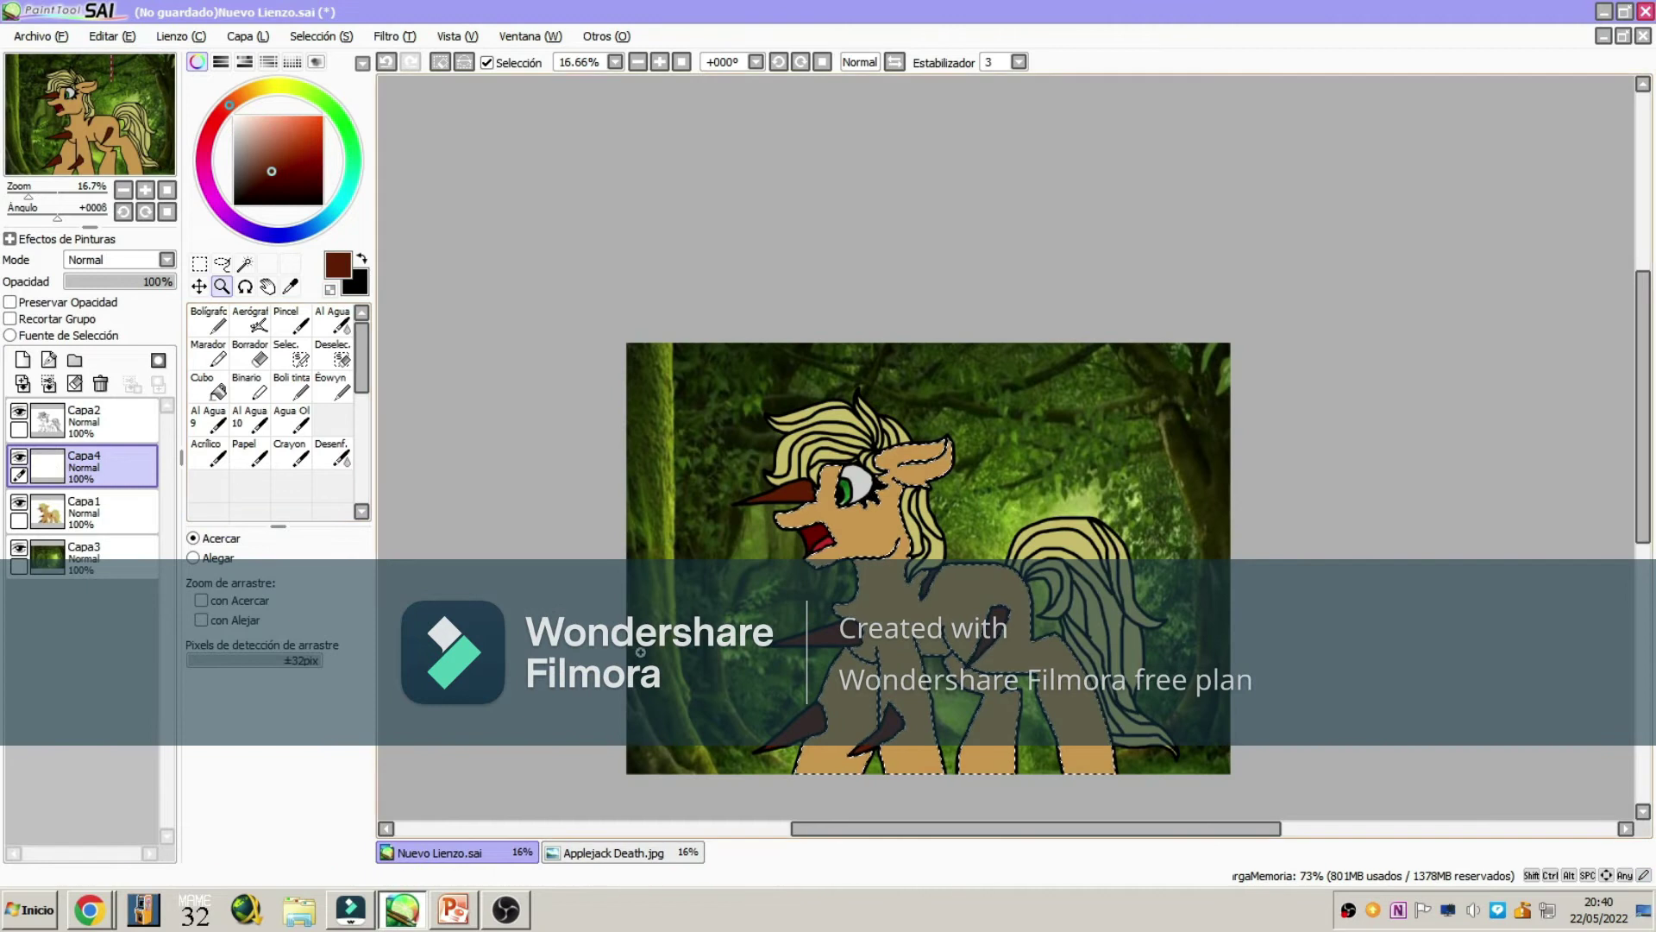
- Airbrush reddish-brown shading under the orange pony's jaw on Capa4 at size 100
click(862, 543)
click(250, 320)
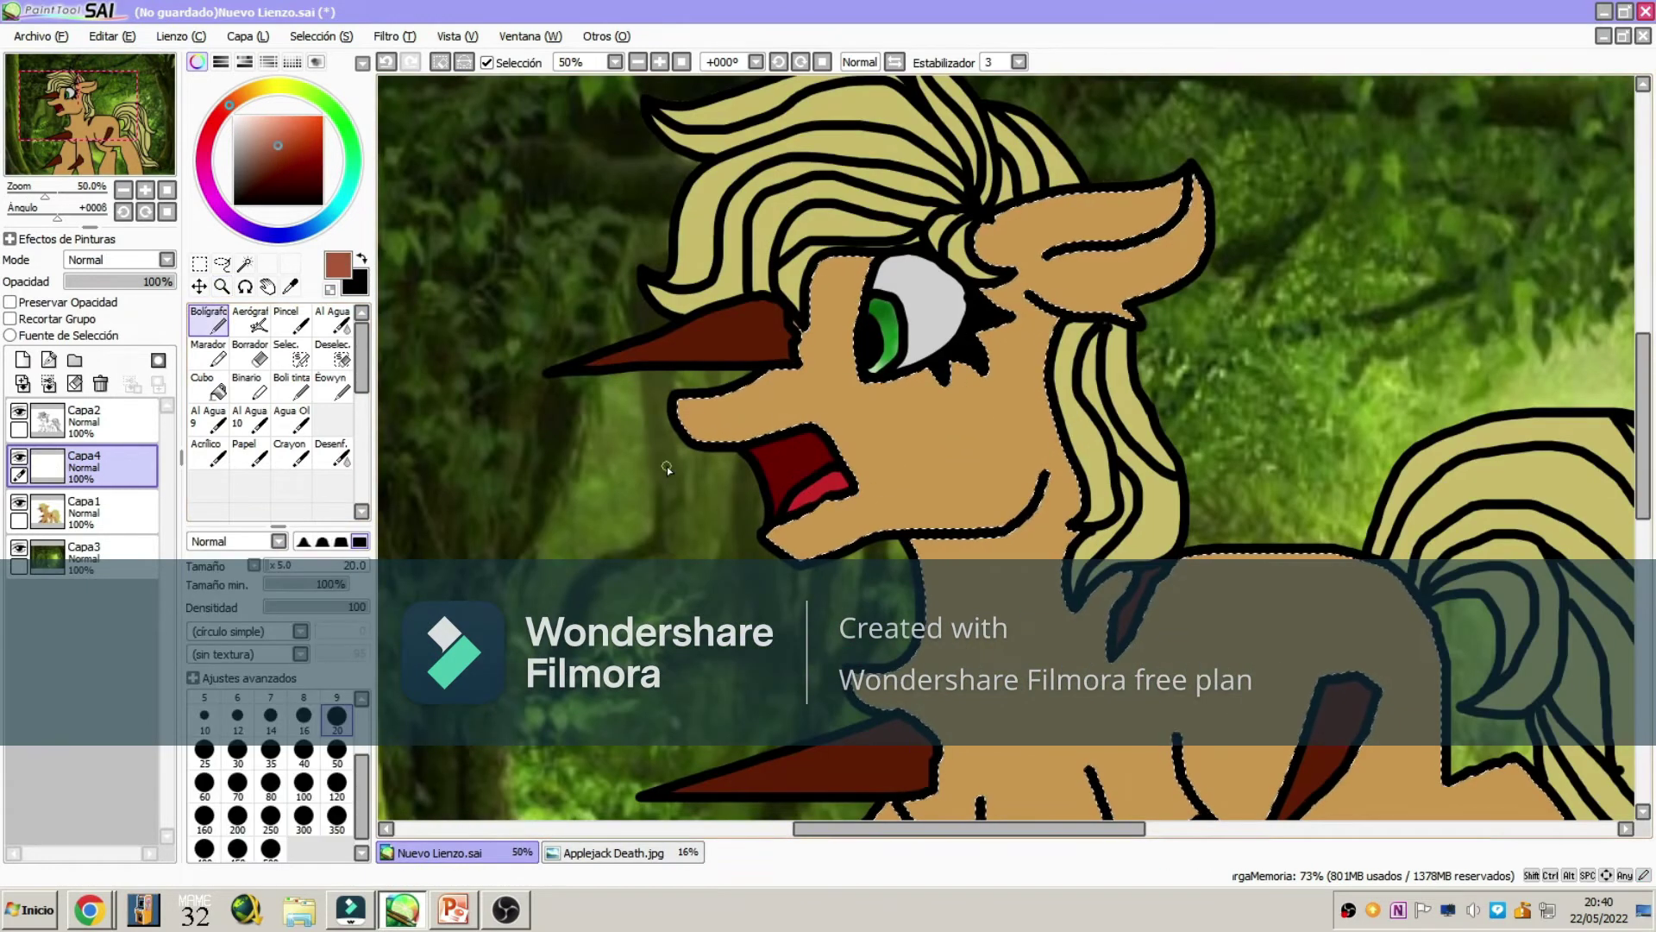
key(bracketright)
key(bracketright)
key(bracketright)
key(bracketright)
key(bracketright)
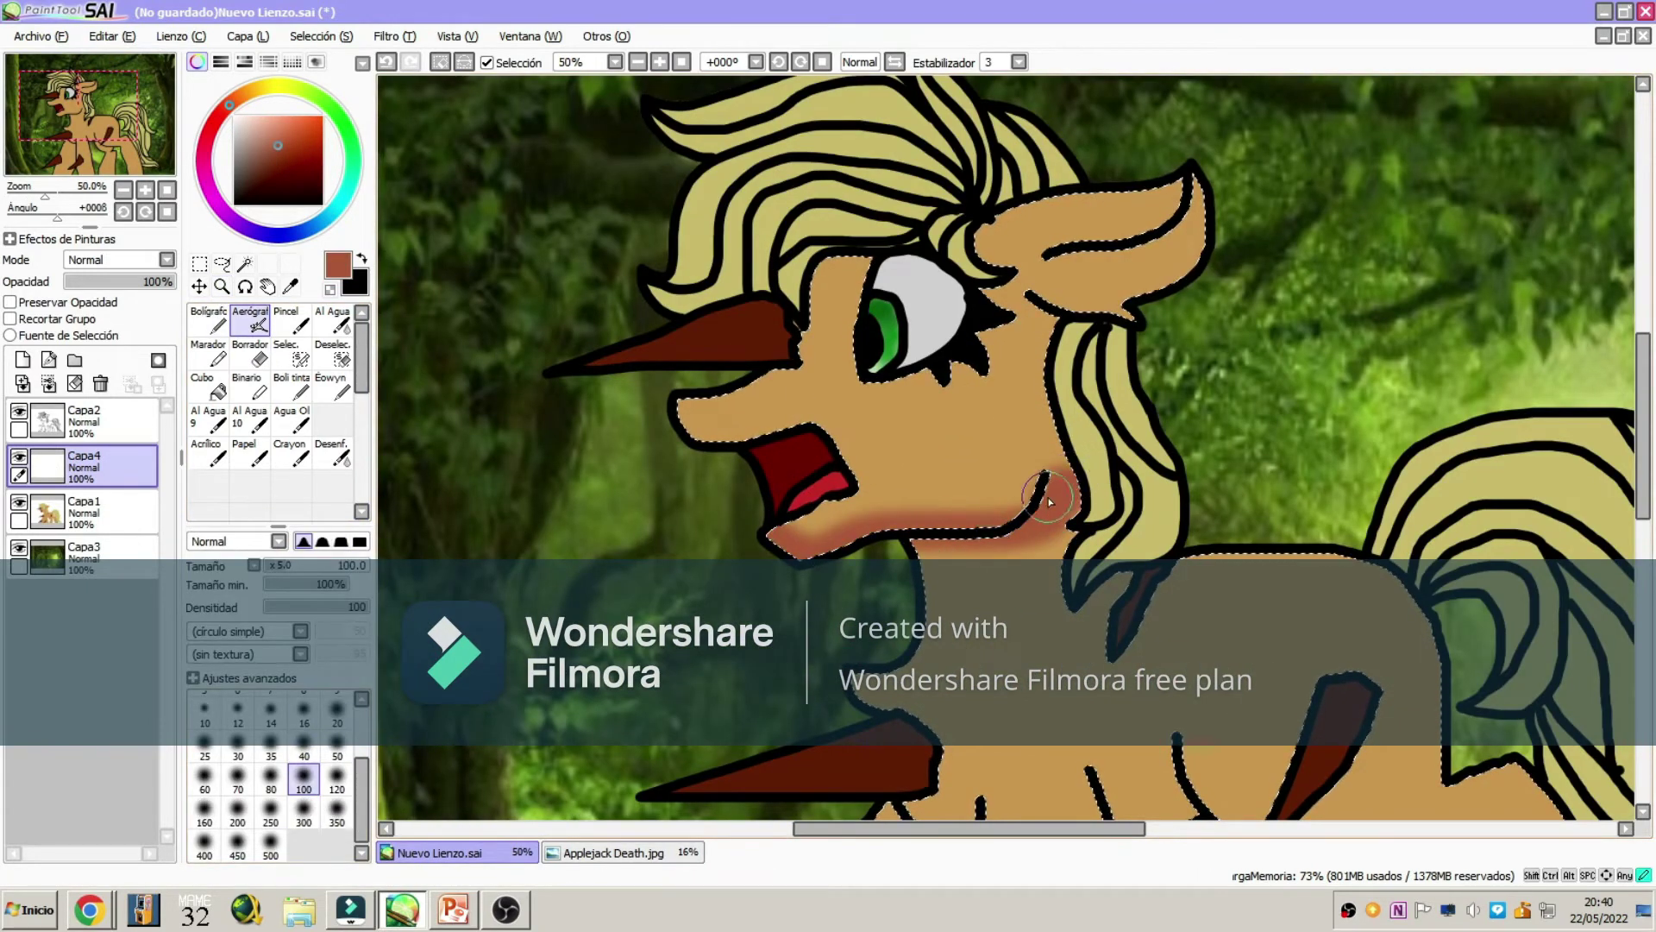
- Extend the reddish-brown shading to the ear, forehead and eye area on Capa4 and blend it
mouse_move(1040, 256)
mouse_down()
mouse_move(1190, 199)
mouse_move(984, 226)
mouse_up()
key(b)
mouse_move(854, 267)
mouse_down()
mouse_move(966, 509)
mouse_move(826, 391)
mouse_up()
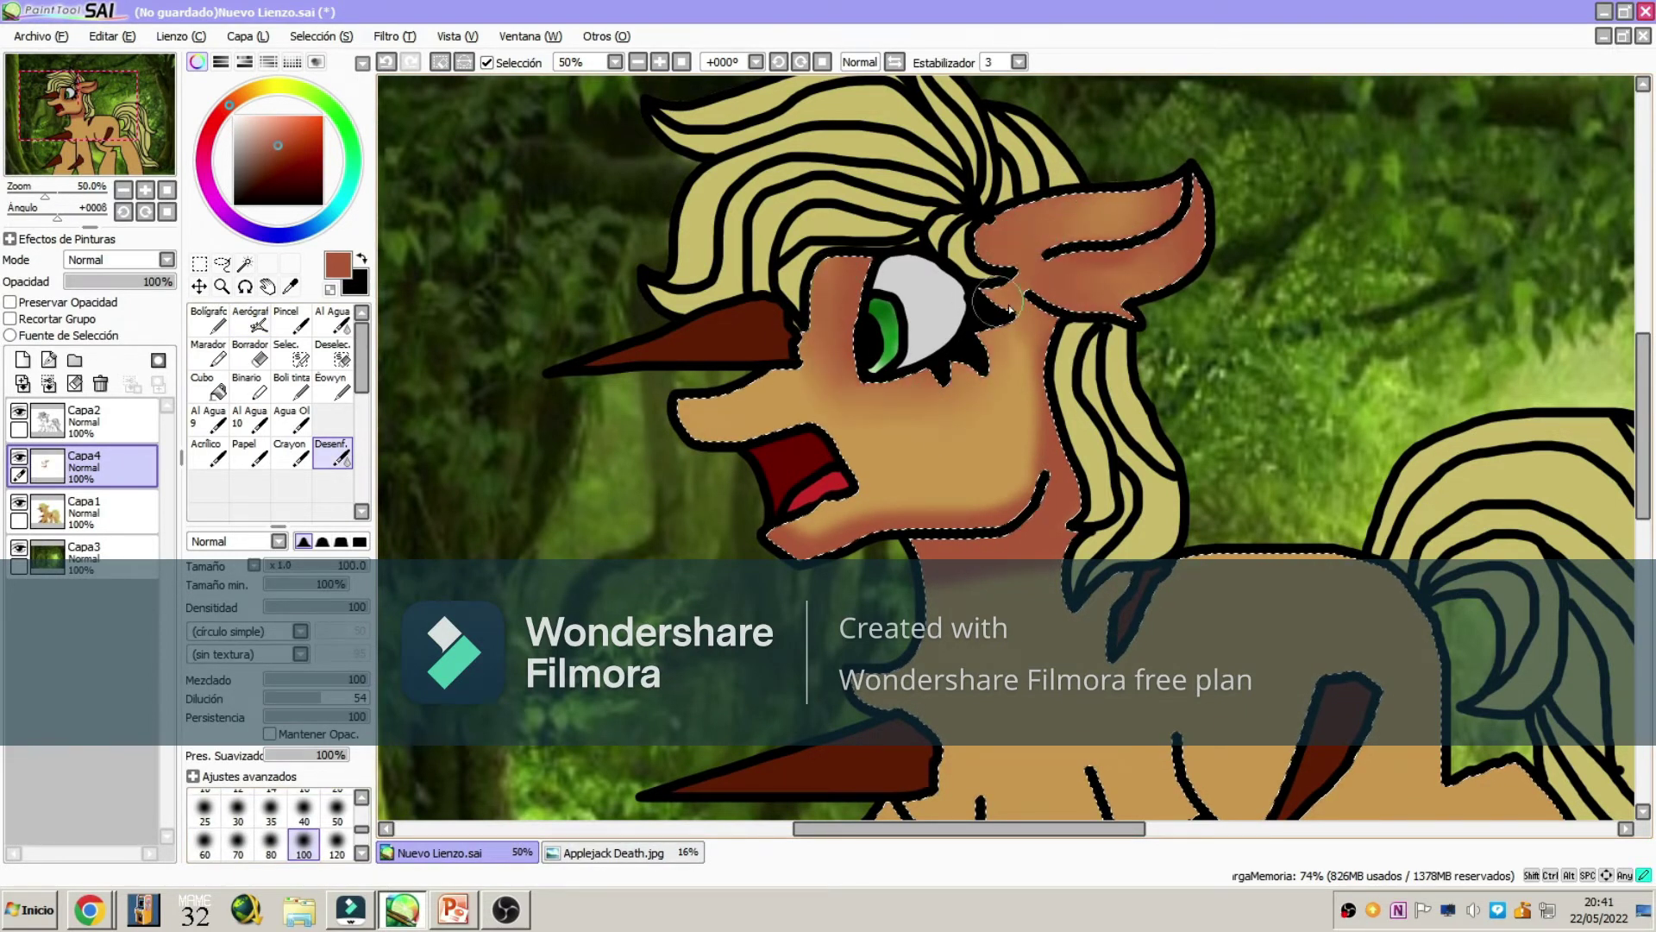
- Airbrush reddish-brown shading on the pony's chest and far front leg on Capa4 and blend it
drag(79, 104, 107, 140)
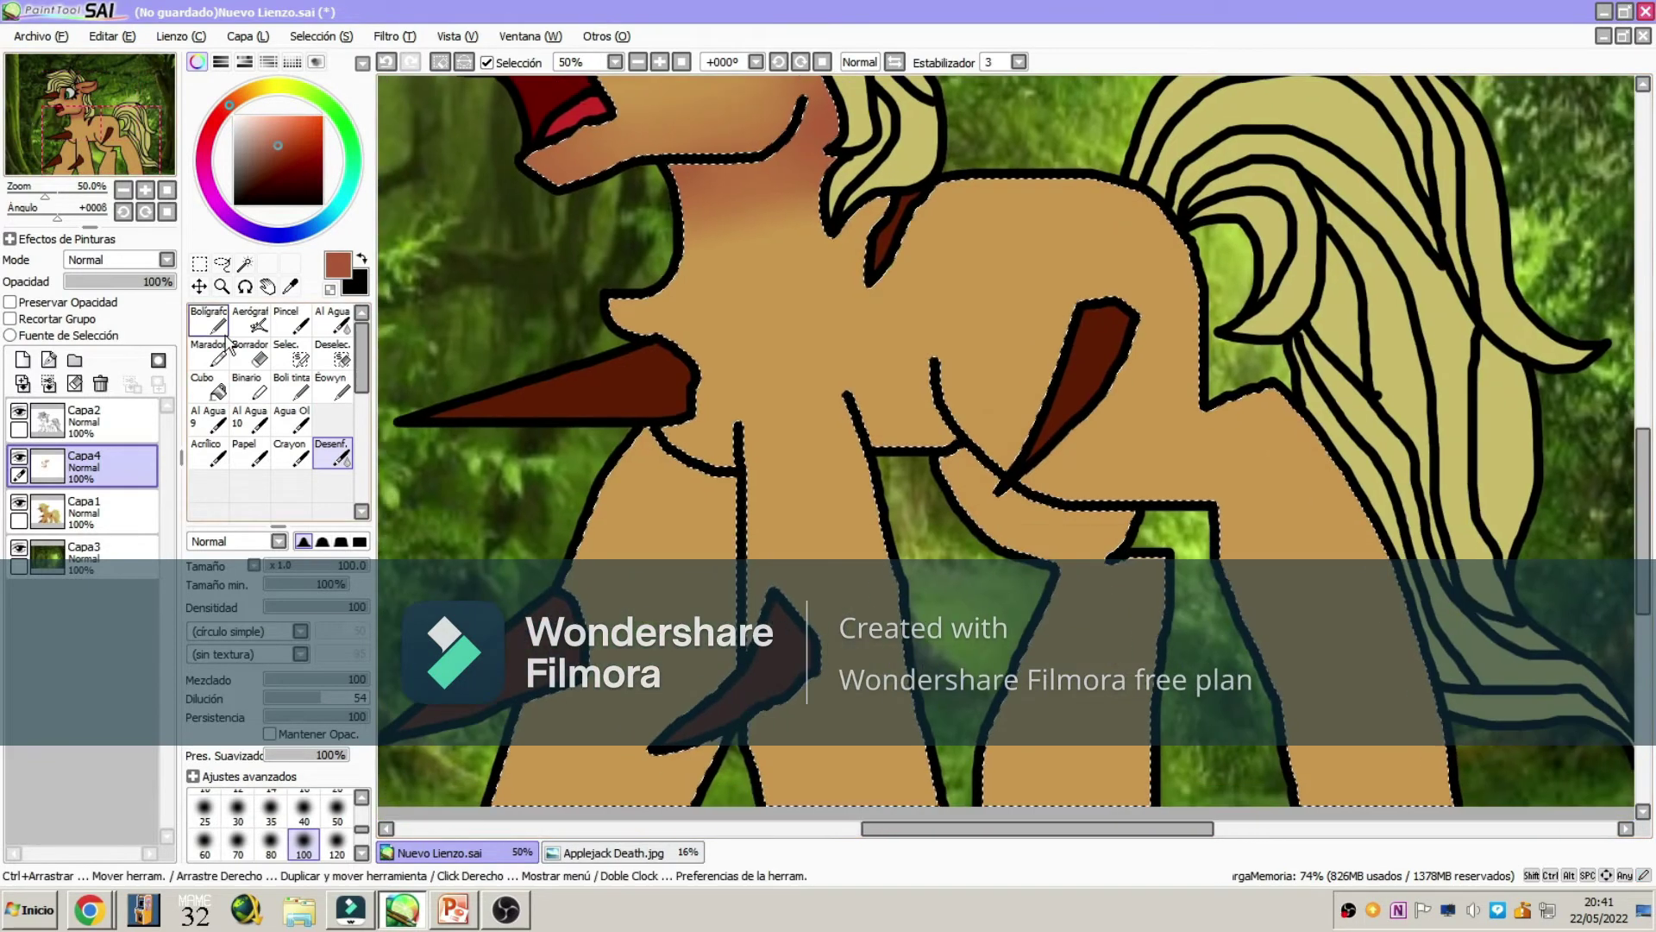
key(a)
drag(630, 323, 693, 367)
key(b)
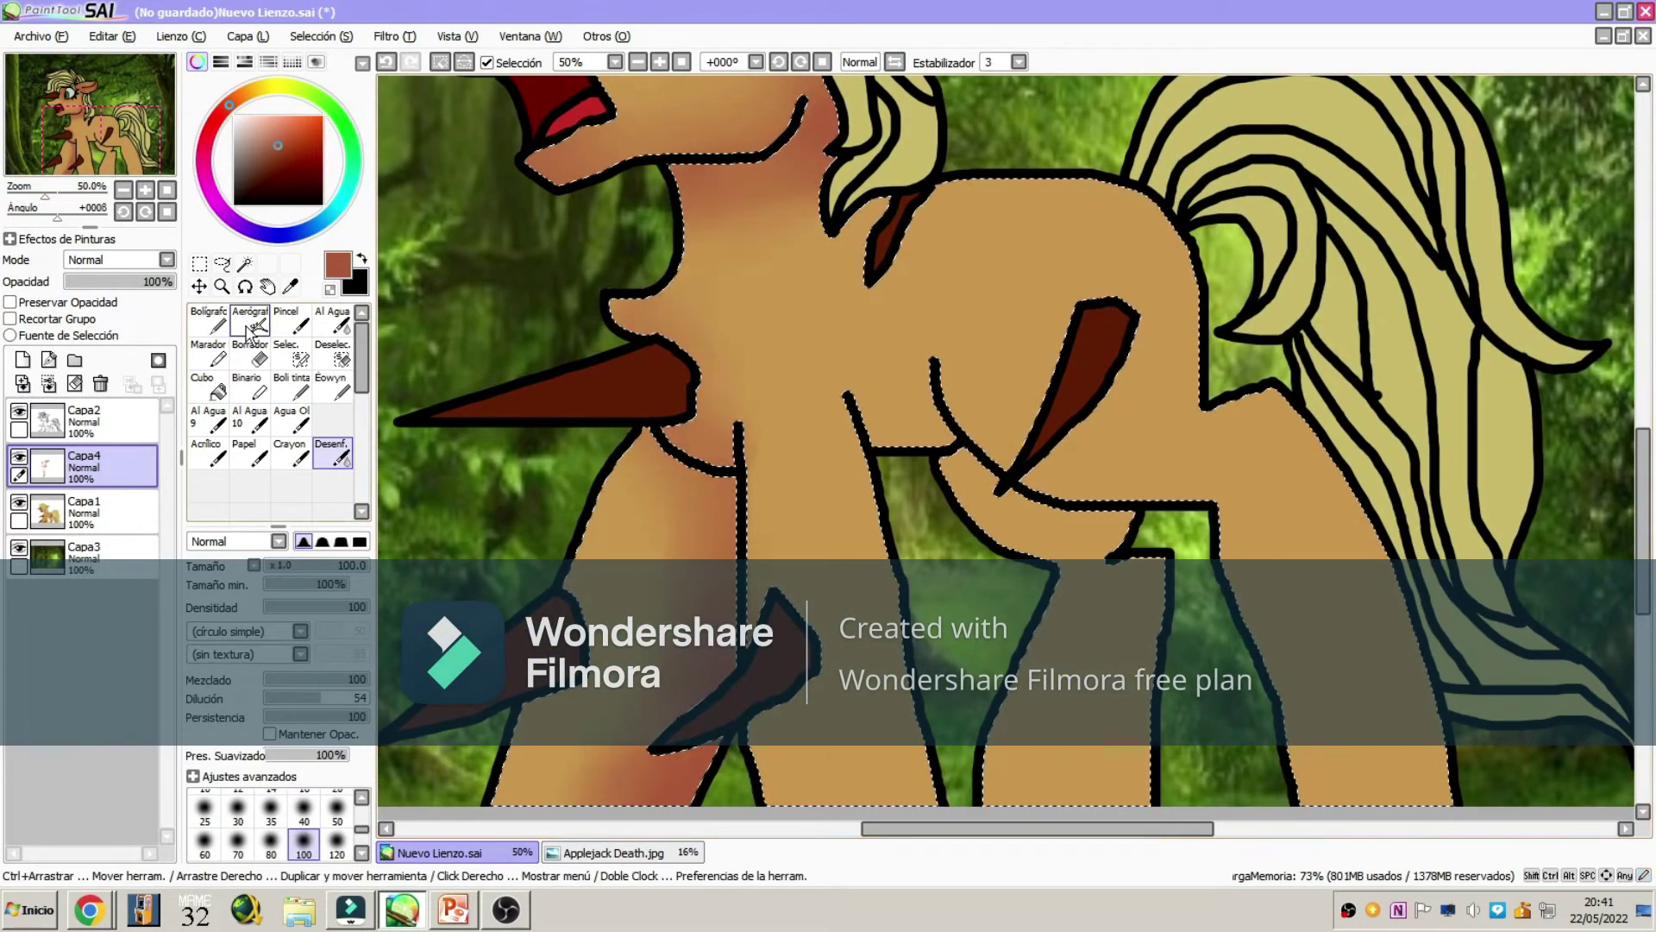
- Airbrush reddish-brown shading along the near front leg, belly, hind legs, rump and back on Capa4
key(a)
drag(750, 423, 763, 802)
drag(845, 402, 857, 492)
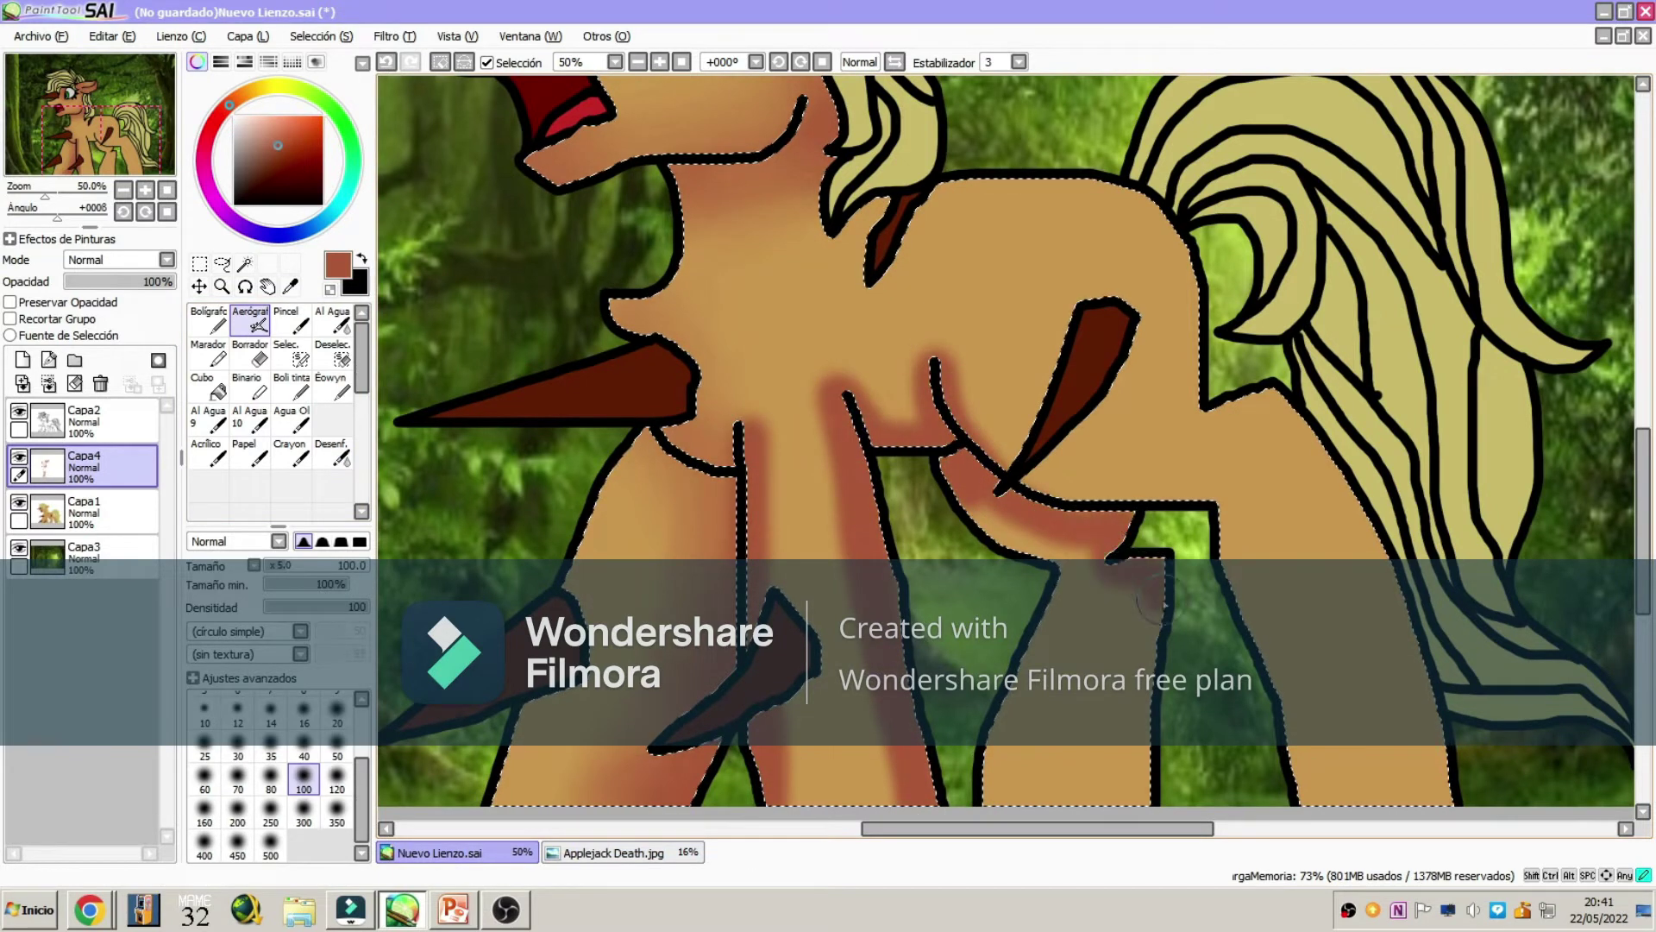
drag(1147, 595, 935, 362)
drag(1121, 491, 1345, 802)
drag(1328, 643, 1449, 819)
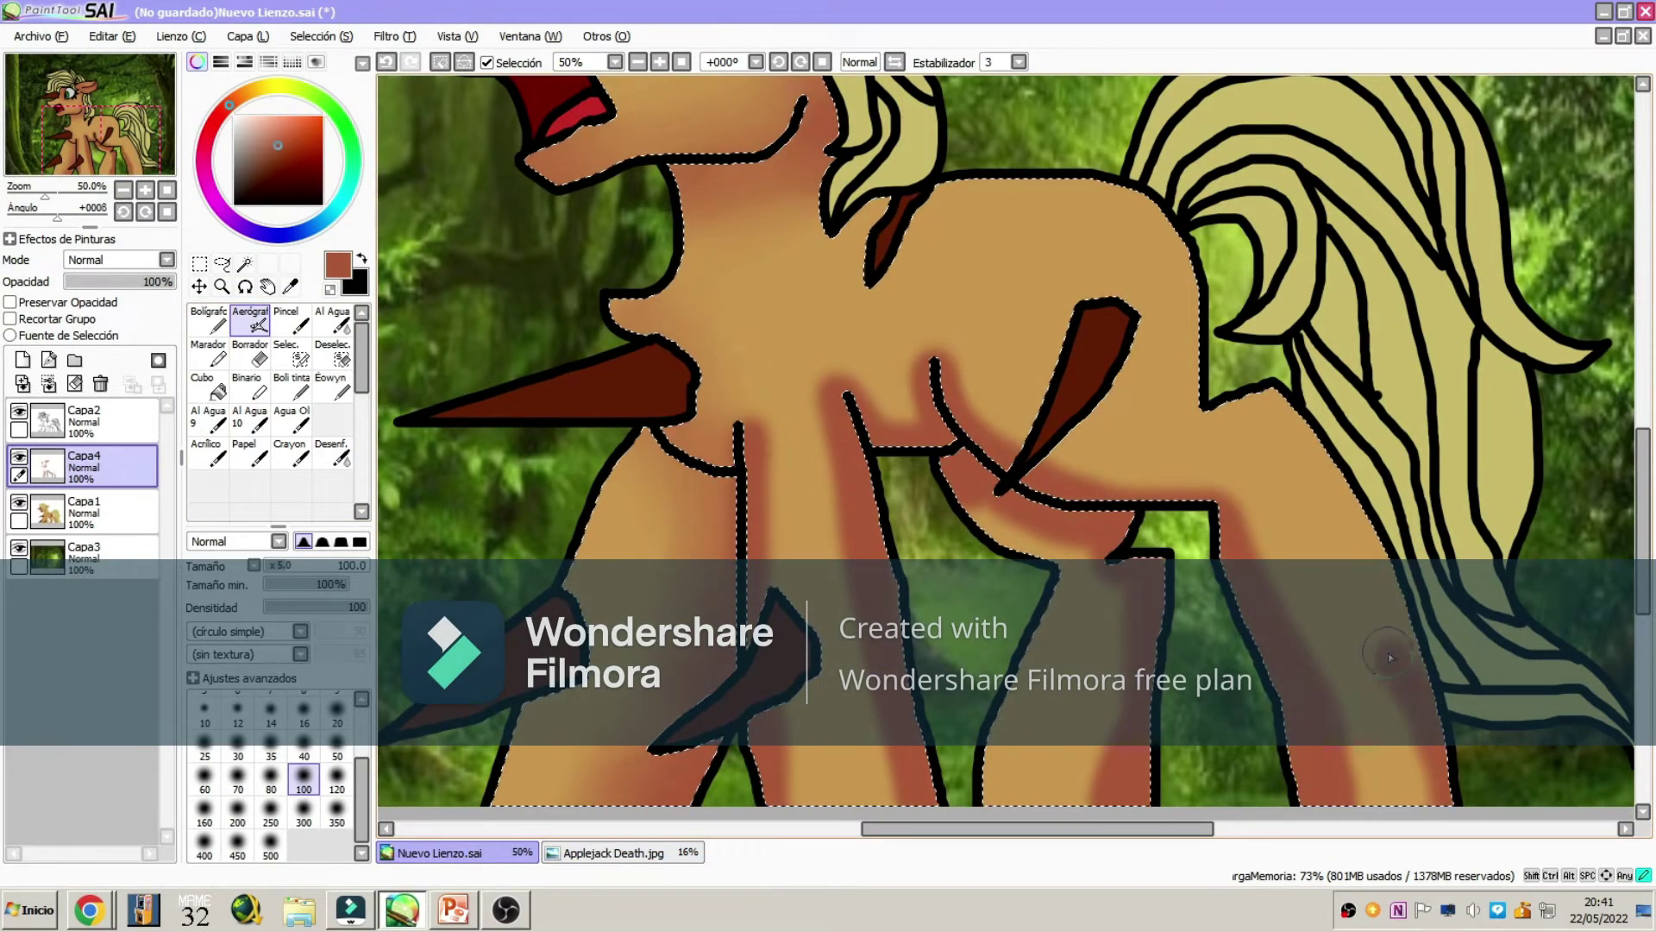
drag(1414, 655, 1287, 425)
drag(1184, 231, 897, 177)
- Blend the reddish-brown shading on the pony's legs, belly, rump and back into the orange coat
key(b)
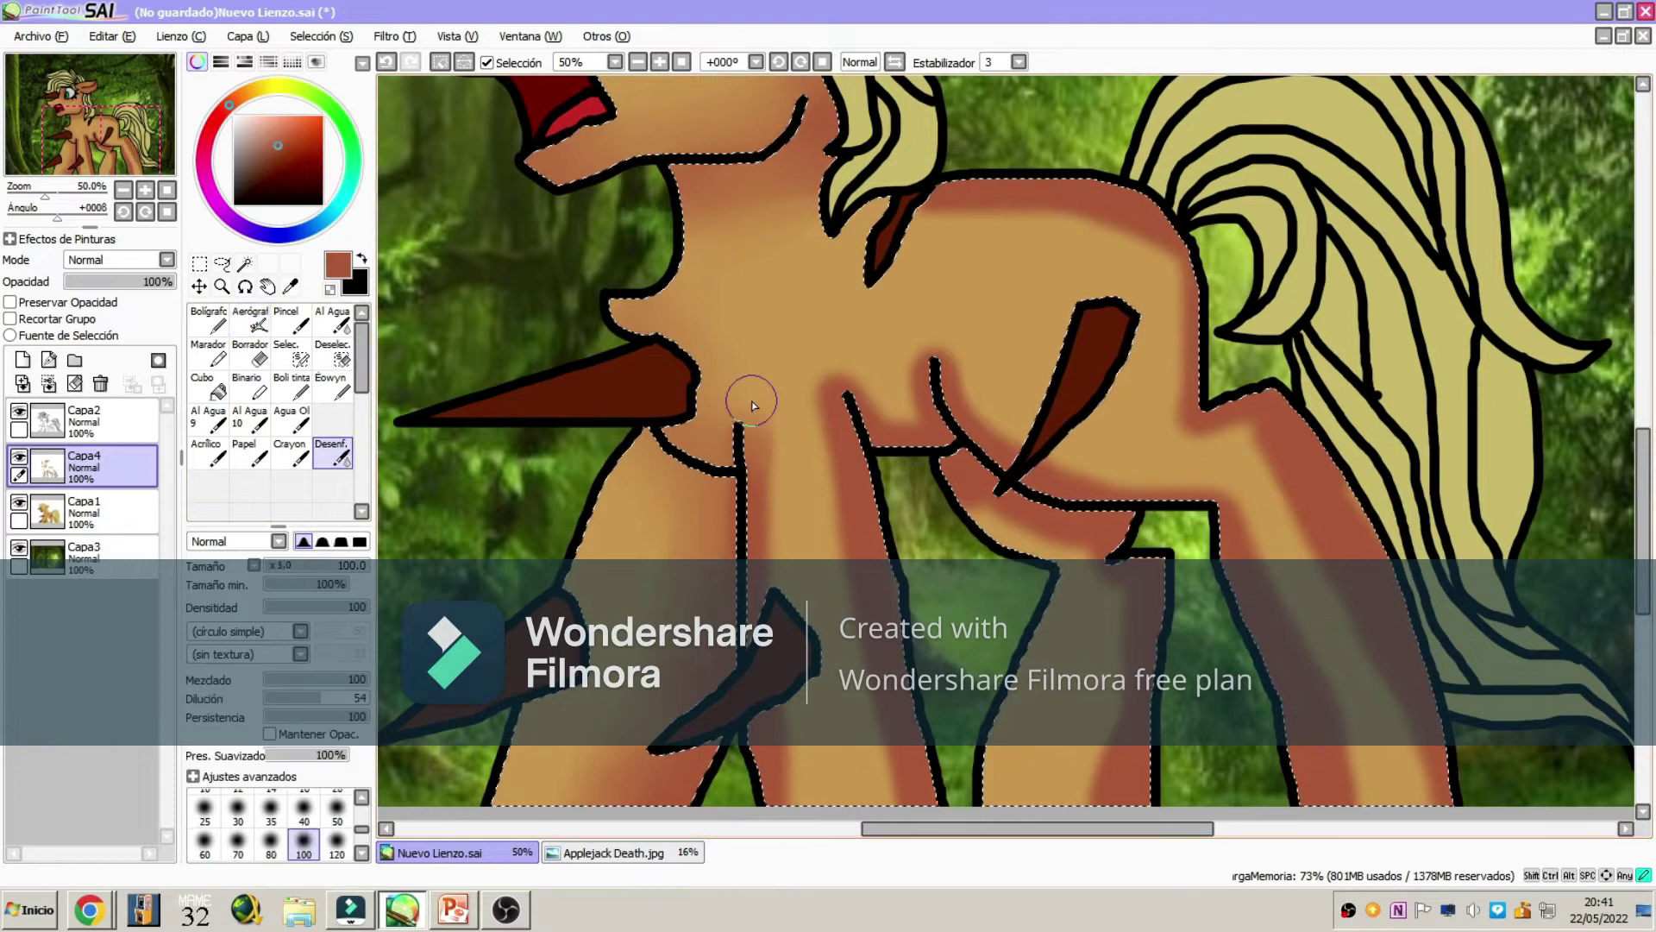
drag(750, 396, 792, 580)
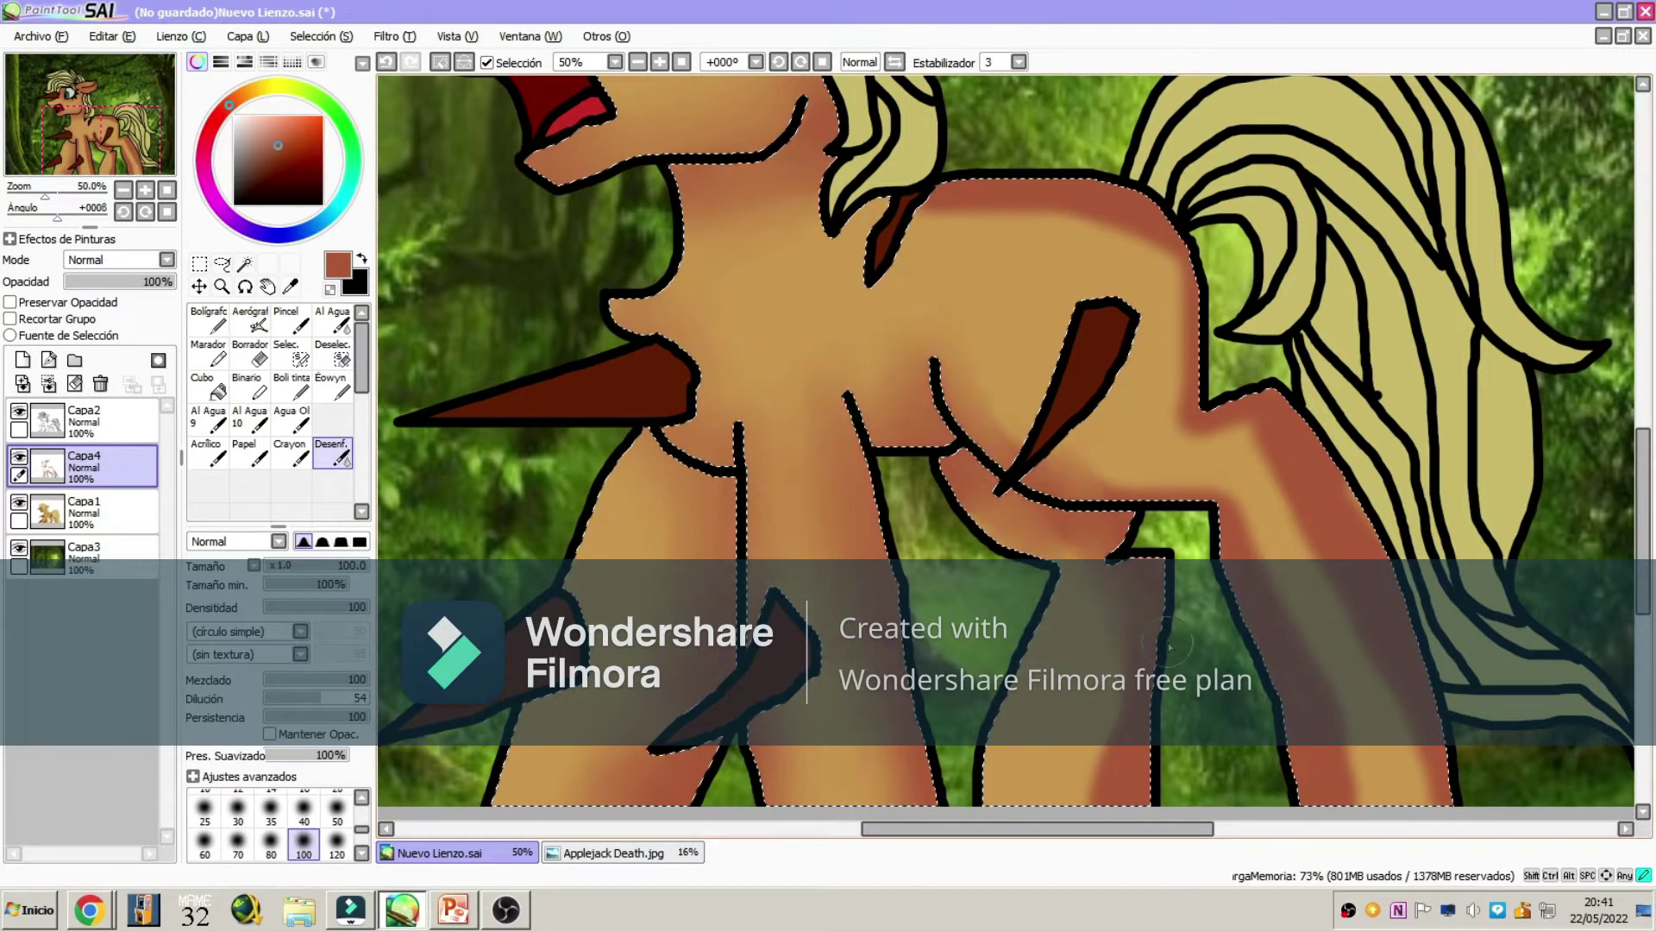
drag(1212, 366, 1426, 836)
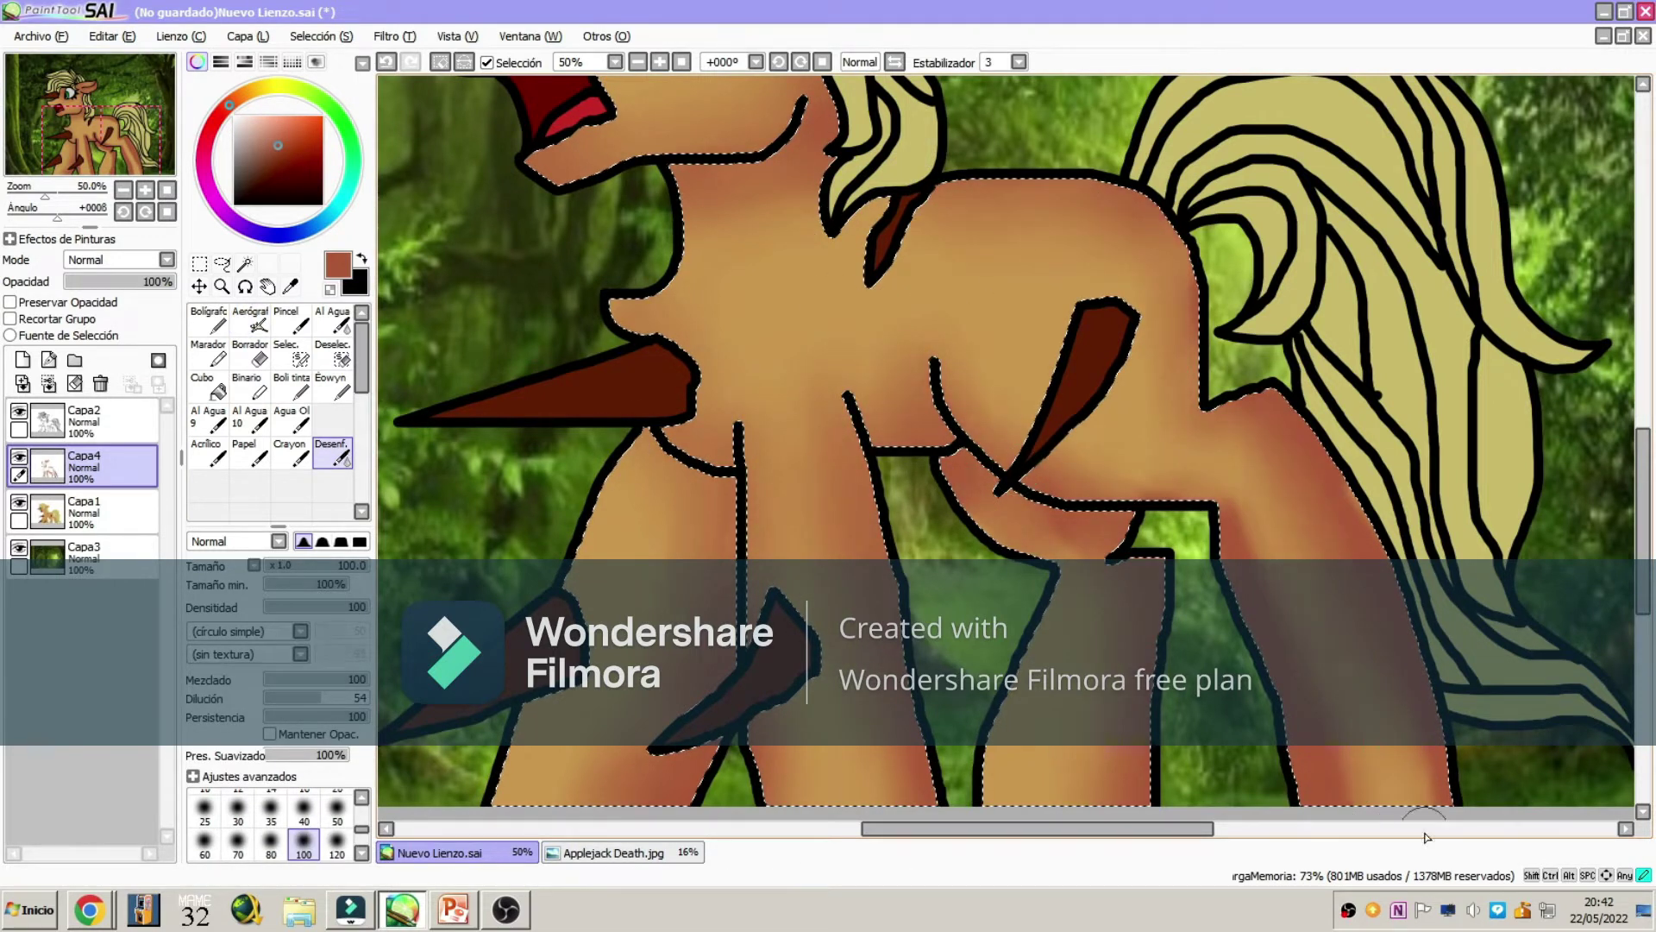
- Airbrush dark red shading around the jaw, muzzle, eye and ear on a new layer above Capa4 and blend it
click(94, 101)
click(23, 360)
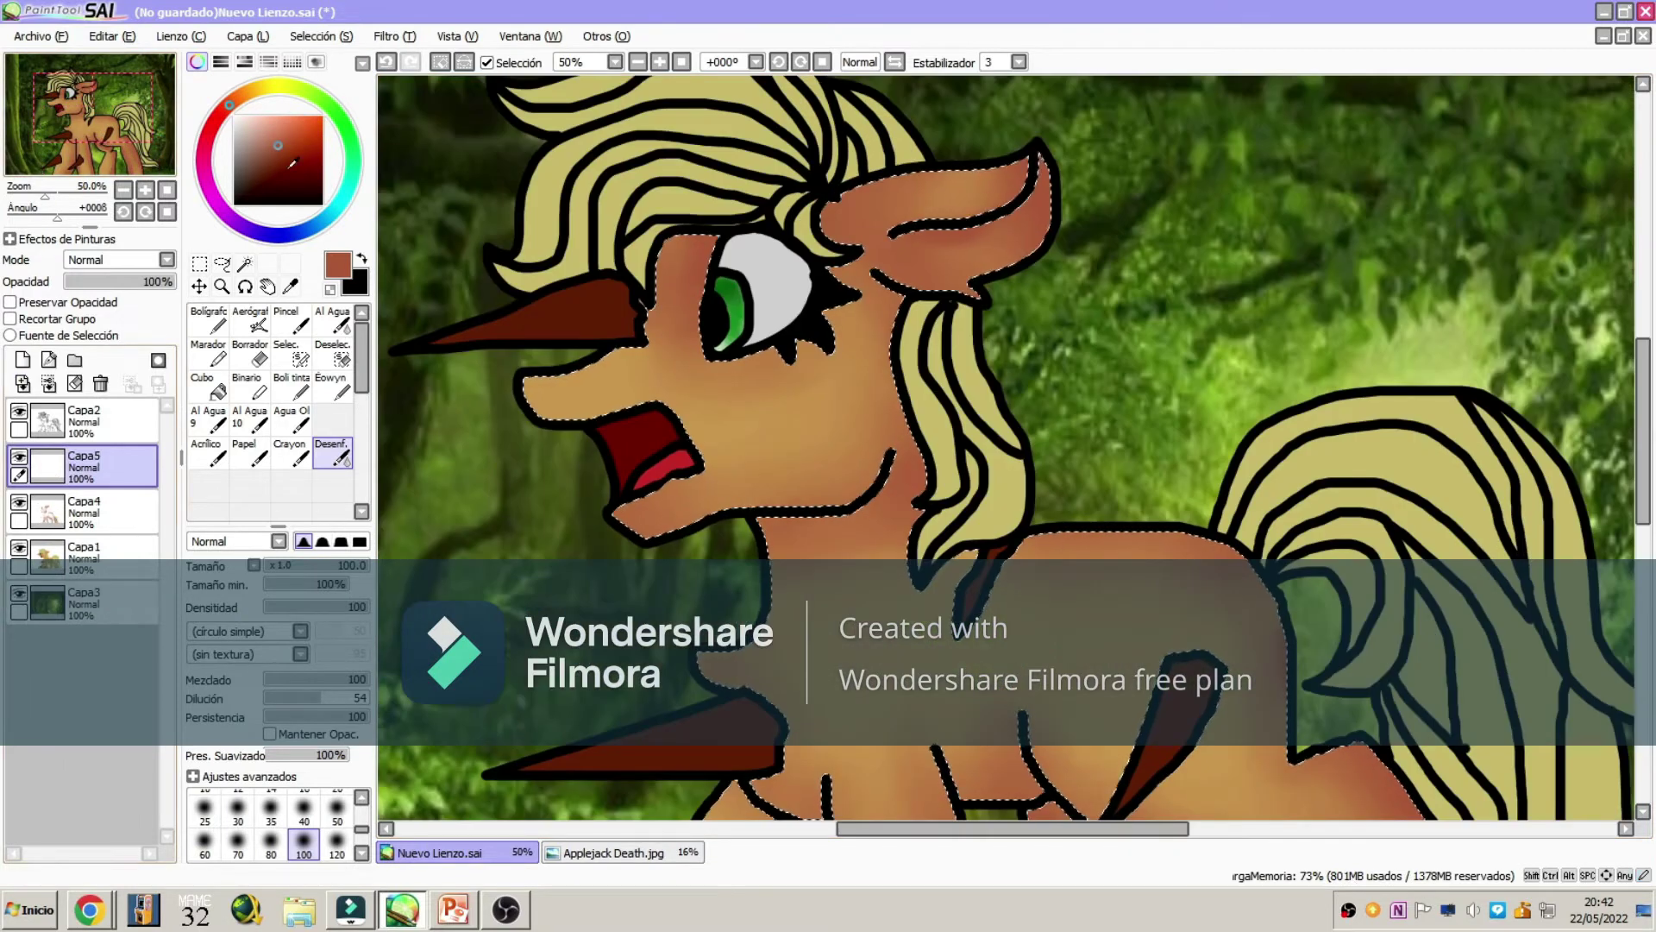
alt+click(780, 789)
key(v)
drag(897, 448, 644, 552)
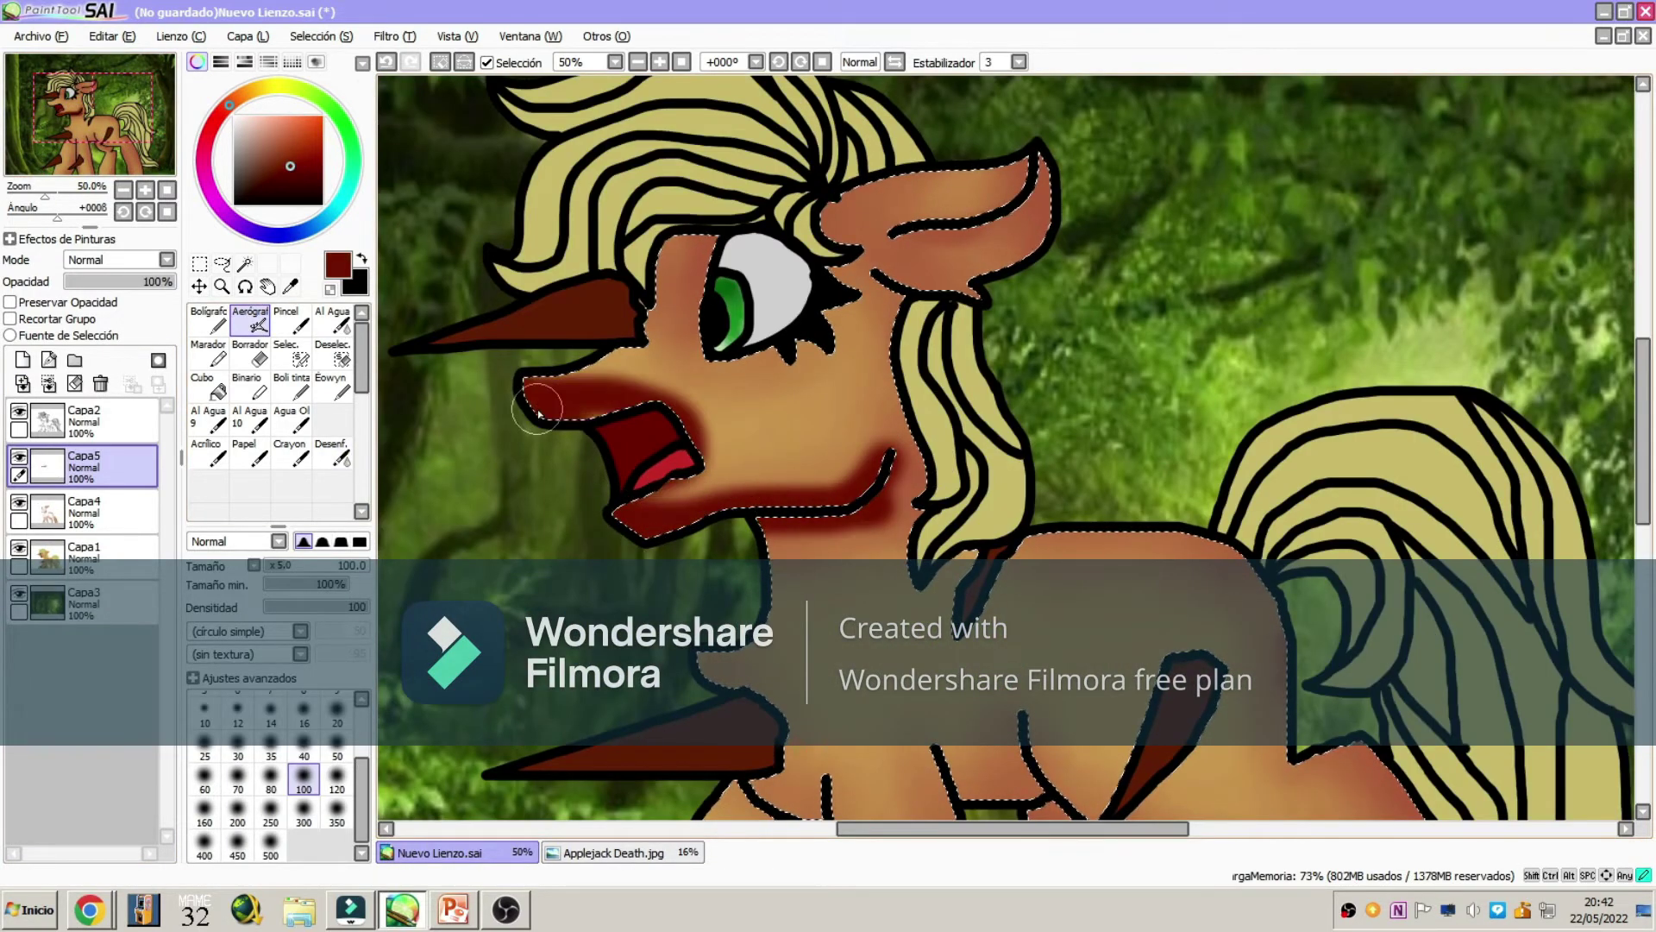
drag(537, 412, 744, 366)
key(b)
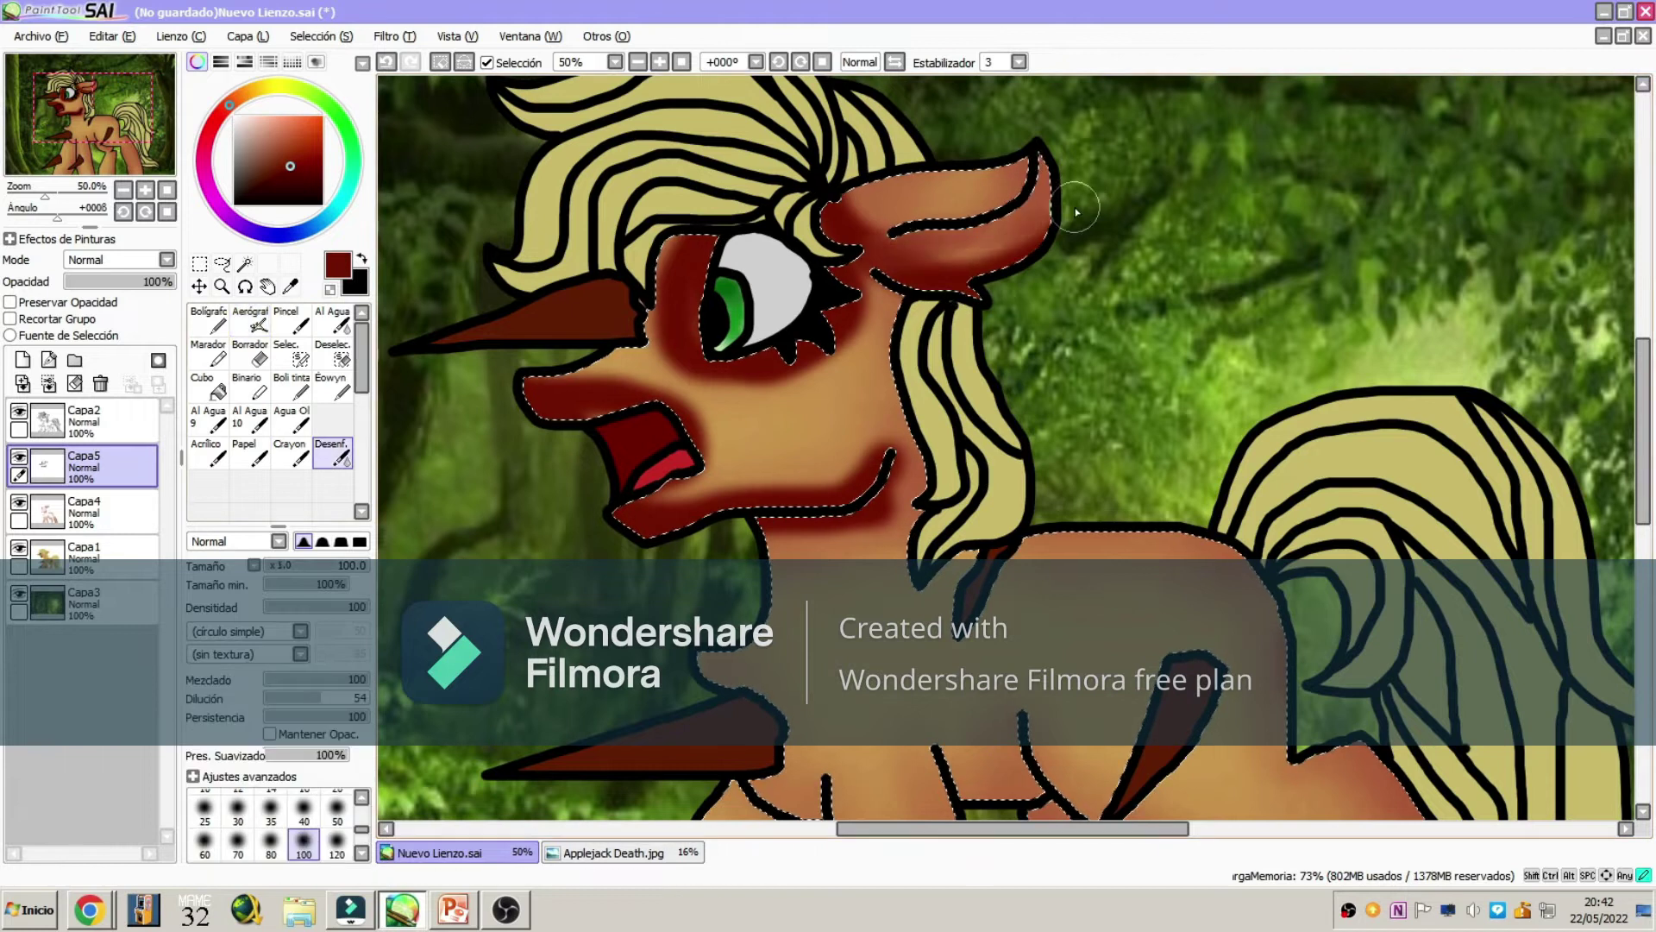
drag(876, 371, 650, 377)
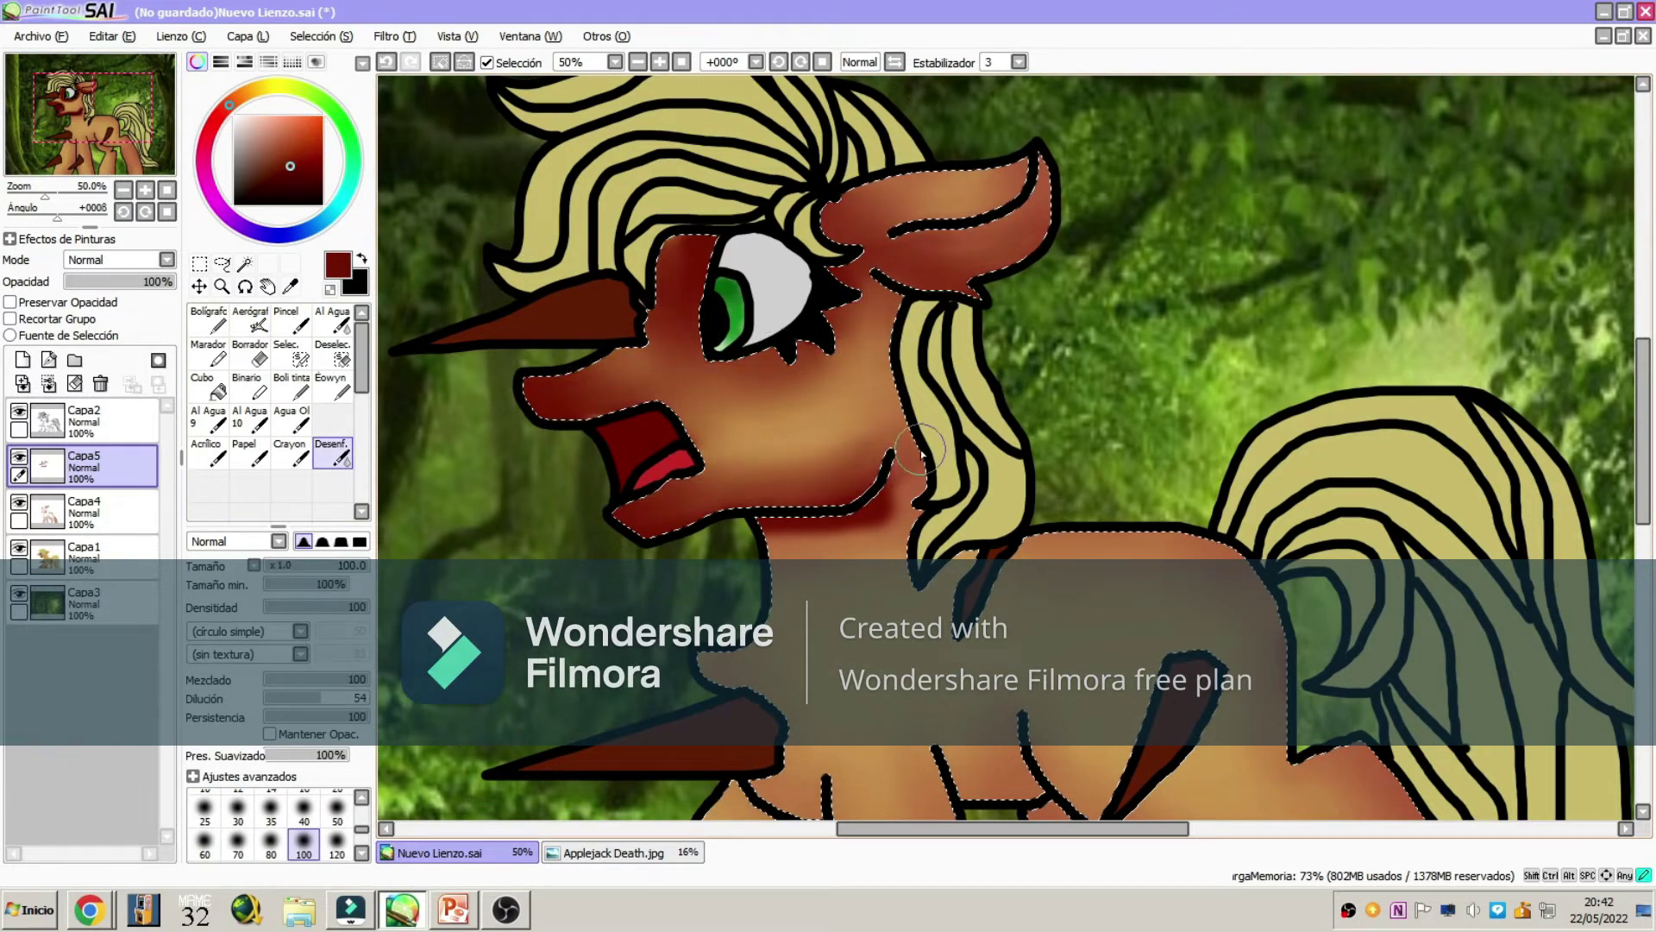
- Shade the neck, chest and front legs with dark red on Capa5 and blend the strokes
drag(119, 164, 111, 185)
mouse_move(897, 552)
mouse_down()
mouse_move(828, 431)
mouse_move(946, 467)
mouse_up()
drag(83, 126, 102, 144)
mouse_move(683, 355)
mouse_down()
mouse_move(643, 742)
mouse_move(656, 750)
mouse_move(634, 414)
mouse_move(682, 483)
mouse_move(618, 405)
mouse_move(733, 715)
mouse_up()
key(a)
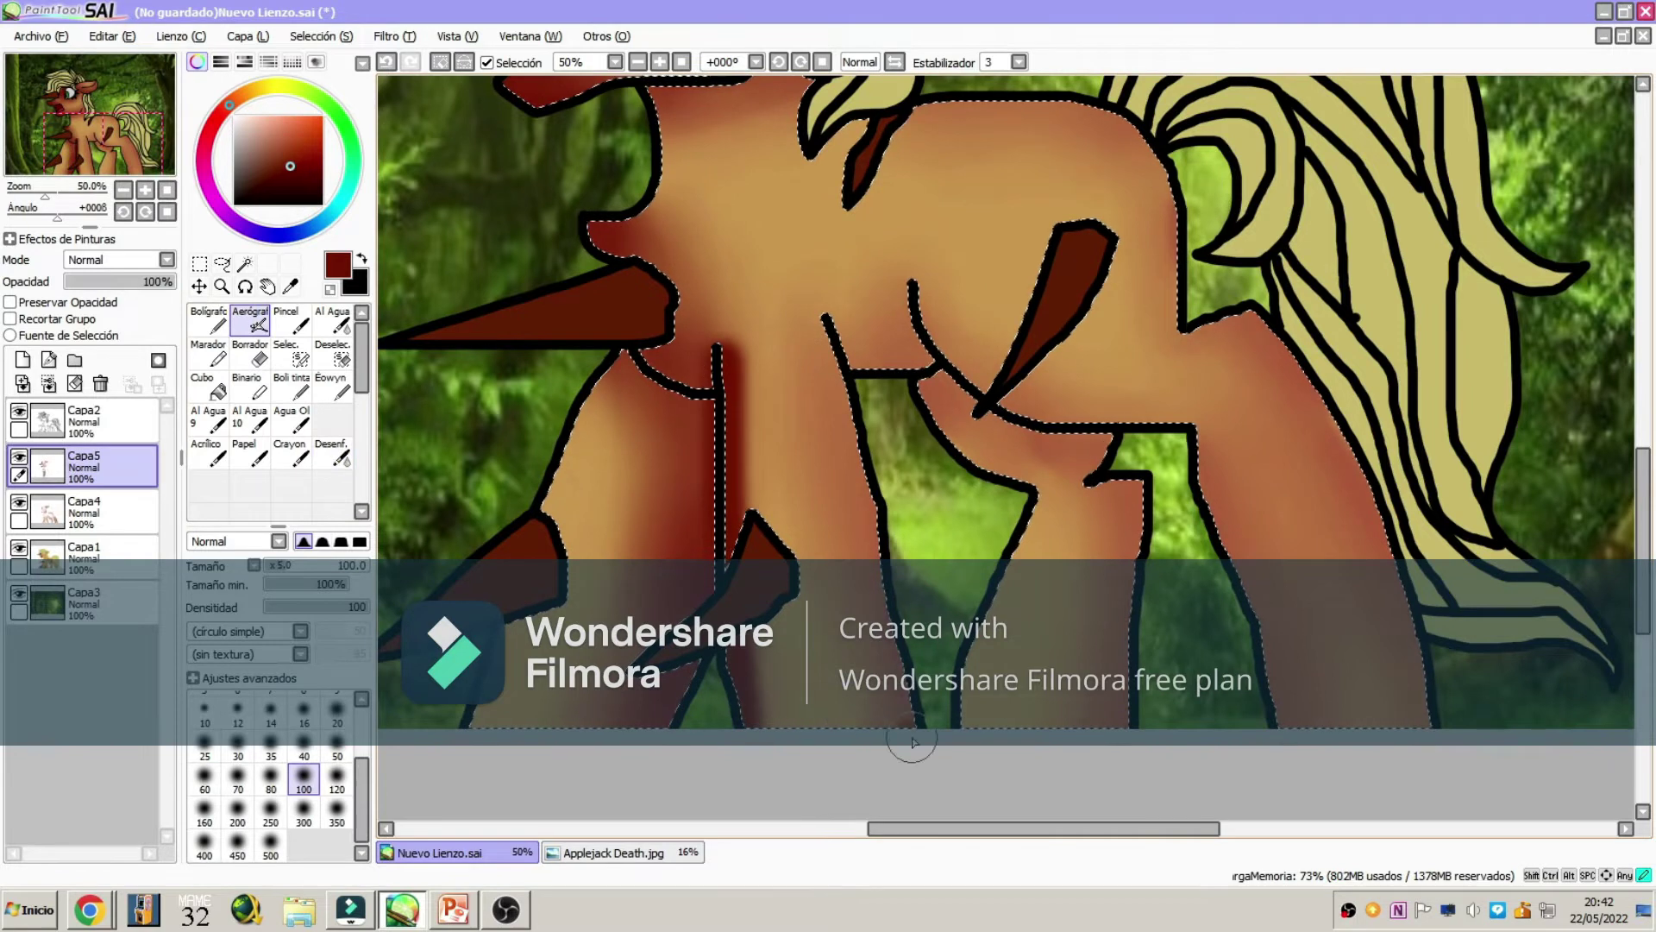
drag(802, 293, 872, 725)
key(d)
mouse_move(707, 345)
mouse_down()
mouse_move(714, 458)
mouse_move(762, 300)
mouse_move(819, 544)
mouse_up()
drag(802, 294, 841, 406)
- Shade the belly, back, rump and near hind leg with dark red on Capa5 and blend it
key(a)
mouse_move(914, 276)
mouse_down()
mouse_move(1033, 415)
mouse_move(1225, 422)
mouse_up()
mouse_move(854, 121)
mouse_down()
mouse_move(828, 200)
mouse_move(1156, 147)
mouse_move(1363, 515)
mouse_move(1397, 682)
mouse_up()
drag(1208, 431, 1294, 733)
key(d)
mouse_move(923, 341)
mouse_down()
mouse_move(811, 202)
mouse_move(943, 175)
mouse_move(1116, 222)
mouse_up()
mouse_move(1152, 340)
mouse_down()
mouse_move(1143, 394)
mouse_move(983, 371)
mouse_move(1360, 754)
mouse_move(1319, 431)
mouse_move(1311, 552)
mouse_up()
drag(1087, 233, 1078, 328)
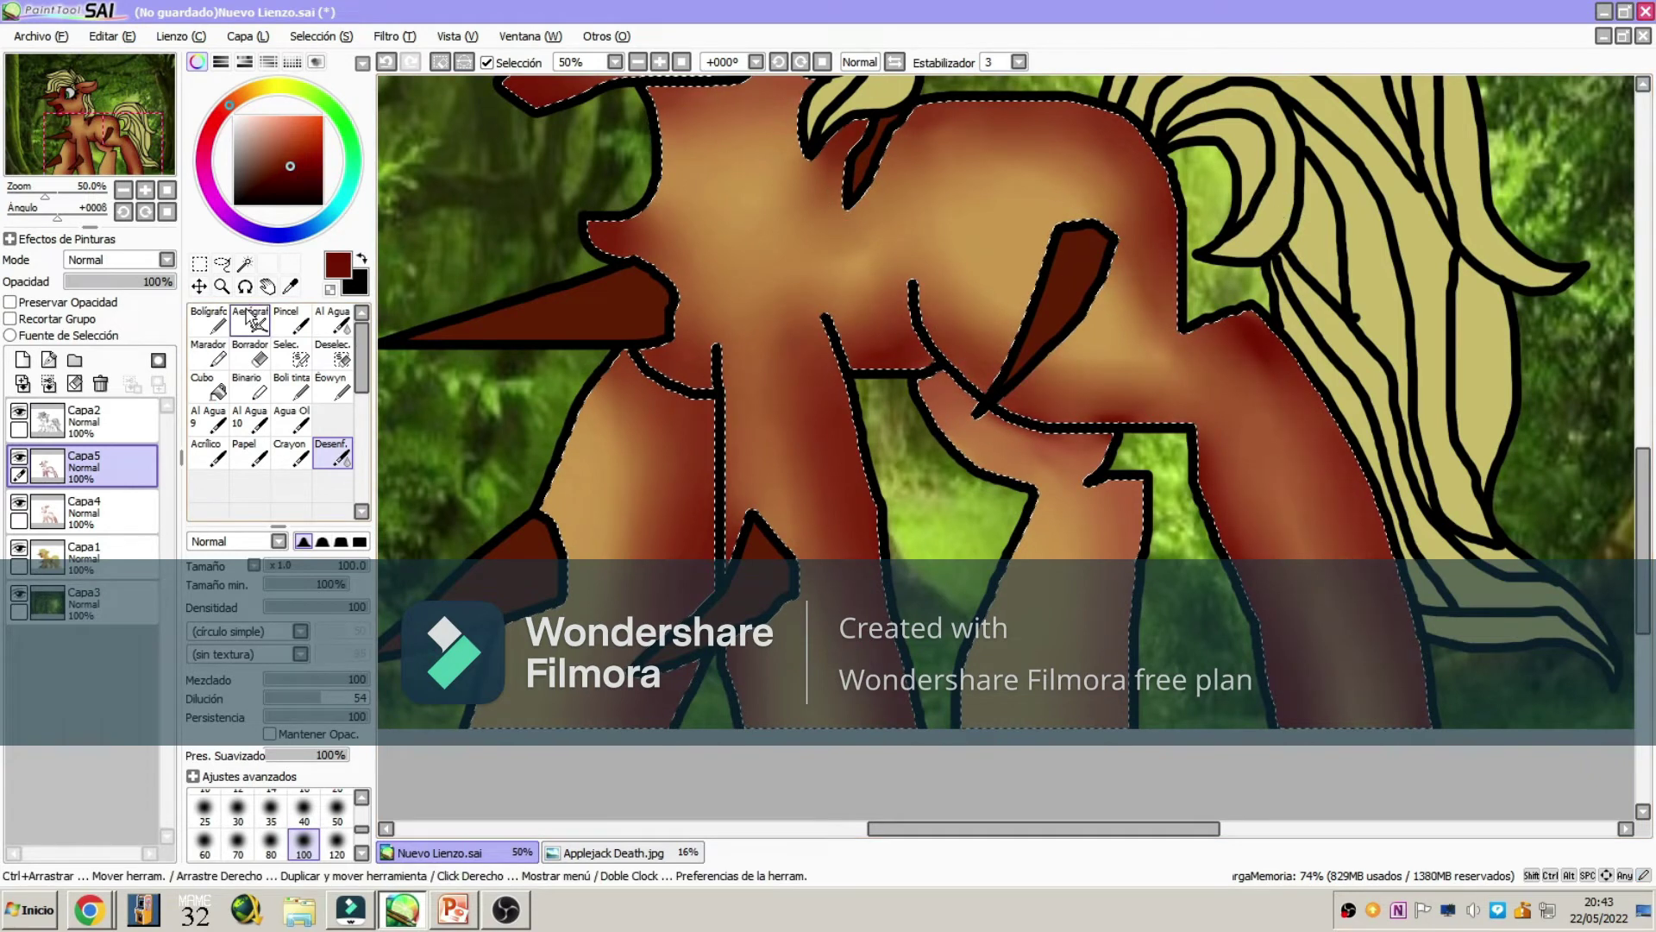
- Airbrush dark red shading on the underside and far hind leg on Capa5 and blend it
key(v)
drag(932, 380, 1165, 508)
mouse_move(1113, 449)
mouse_down()
mouse_move(1133, 727)
mouse_move(1113, 509)
mouse_up()
drag(1078, 267, 1026, 379)
drag(1035, 474, 957, 638)
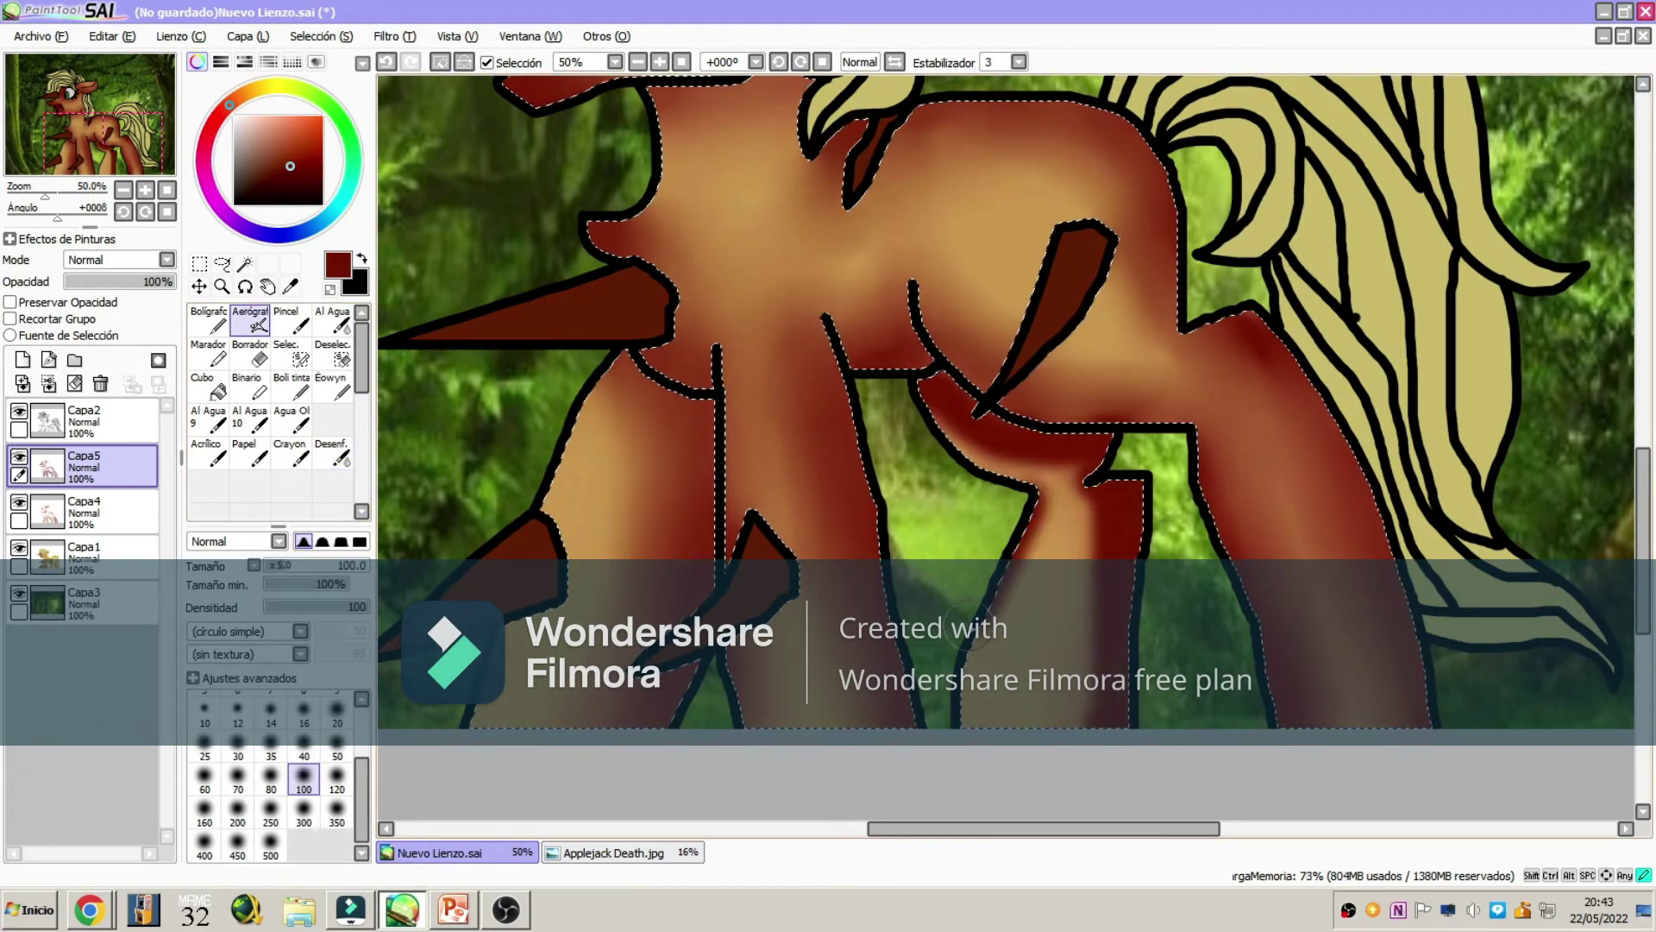
drag(1026, 526, 983, 725)
key(b)
drag(949, 414, 1069, 655)
drag(1113, 518, 1112, 668)
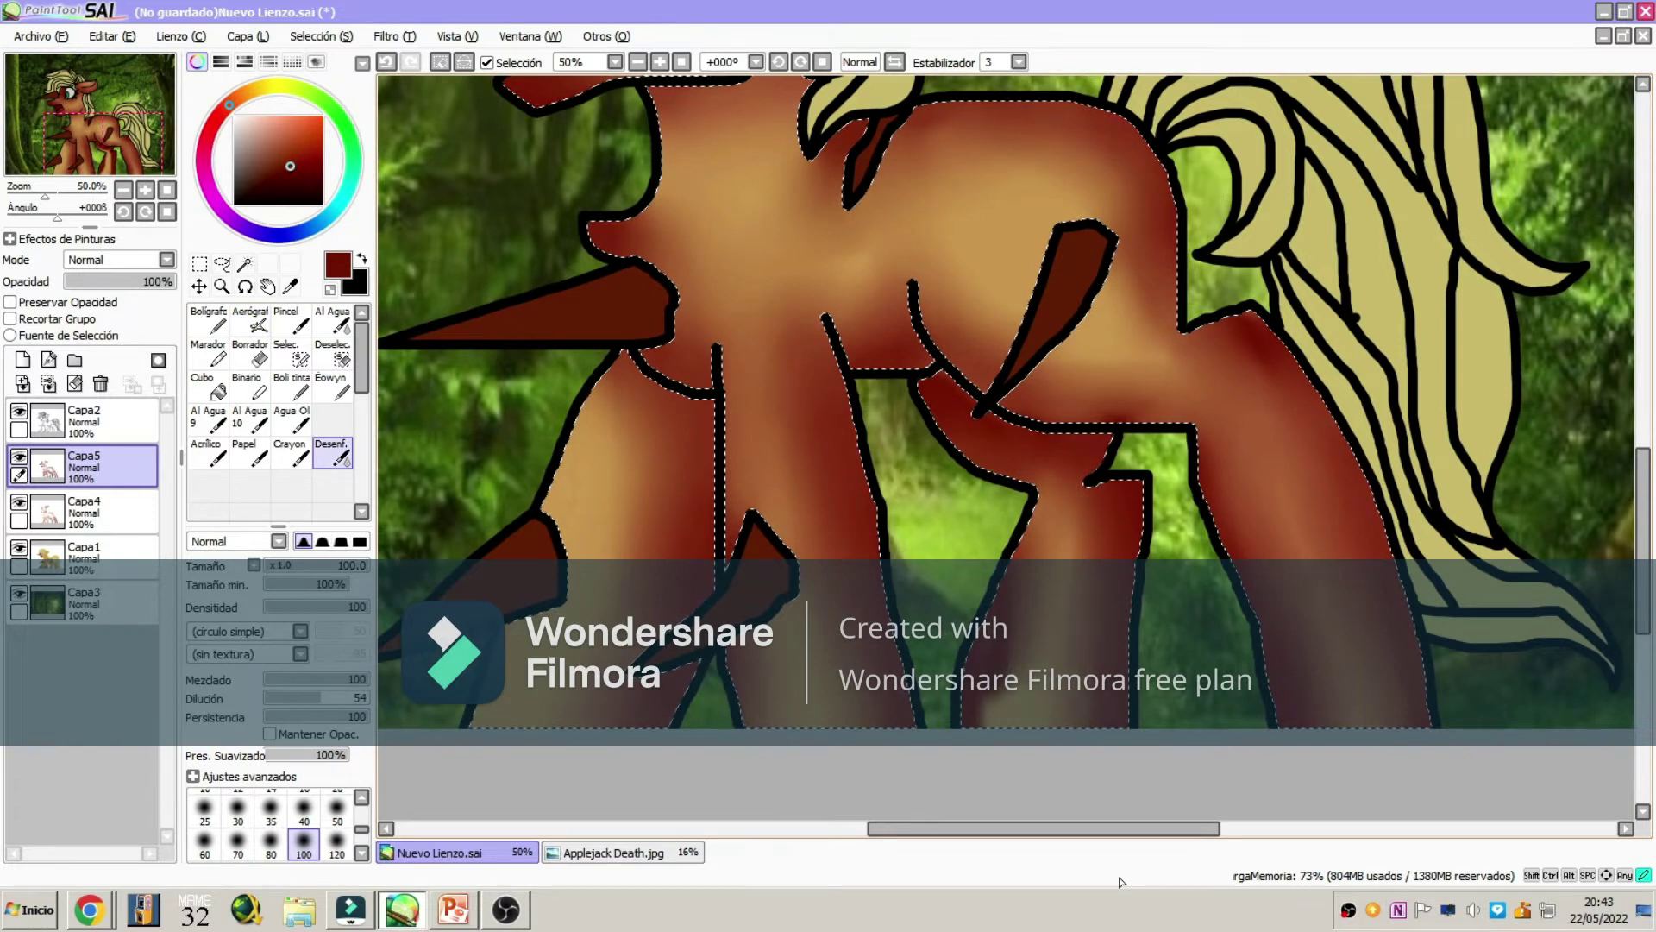
- Airbrush very dark red patches around the spike wounds on a new layer at size 300 and blend them
click(221, 286)
click(983, 388)
click(23, 360)
click(313, 182)
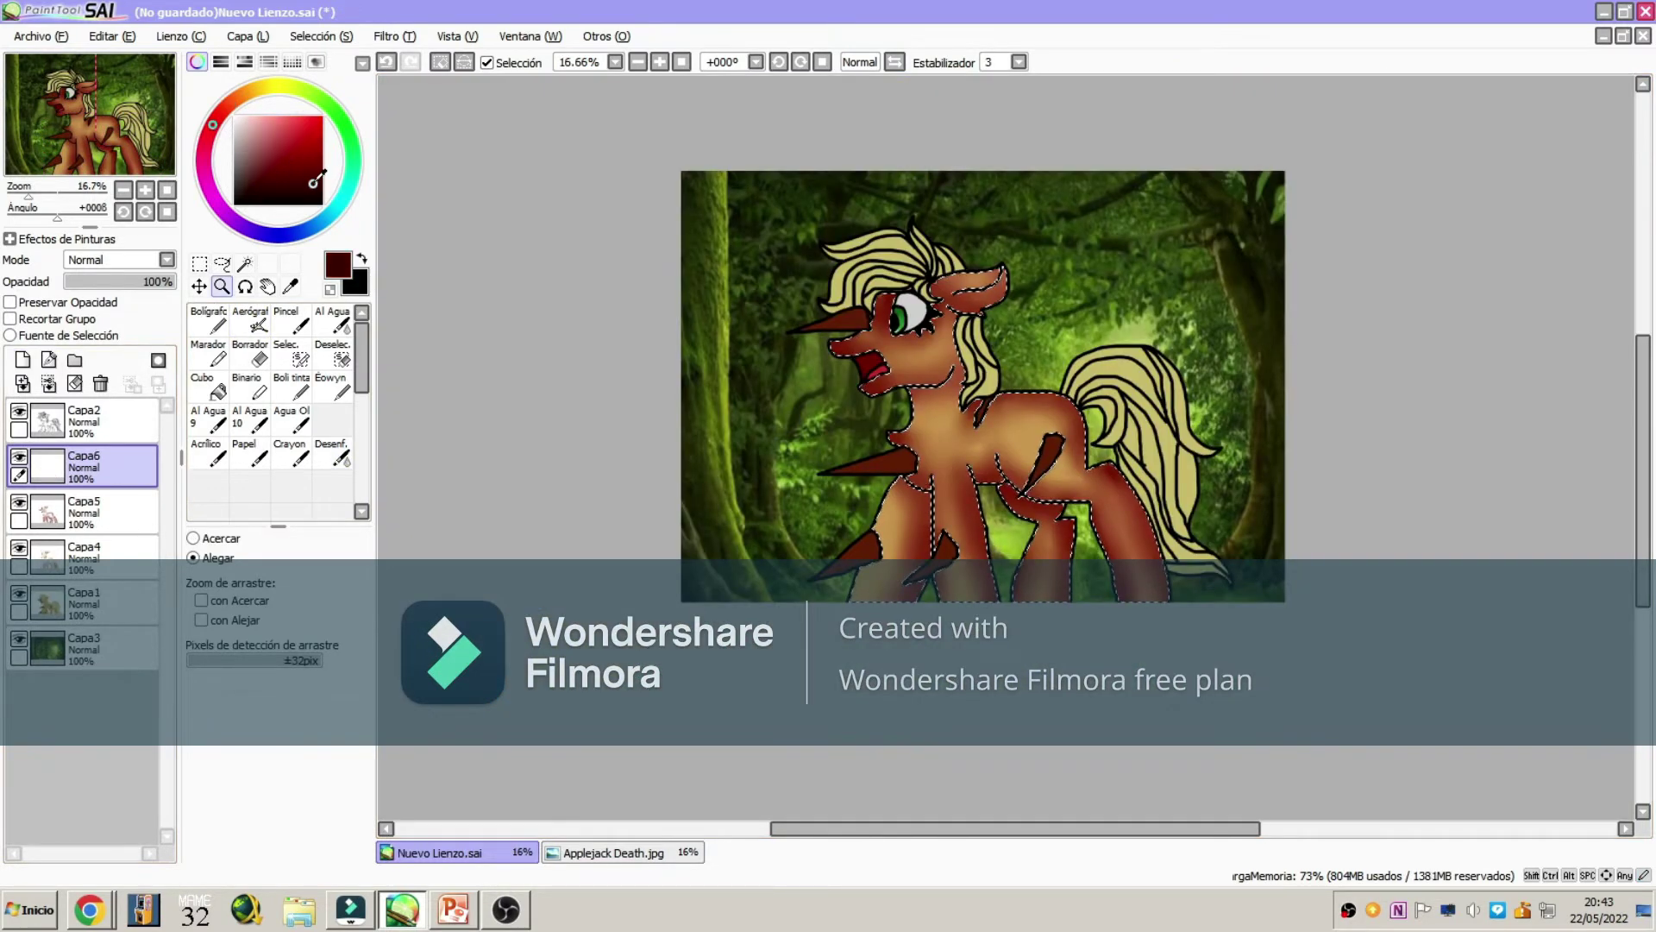
double_click(250, 320)
click(970, 477)
mouse_move(929, 473)
mouse_down()
mouse_move(871, 544)
mouse_move(882, 554)
mouse_move(945, 541)
mouse_move(934, 528)
mouse_move(973, 518)
mouse_move(1054, 436)
mouse_up()
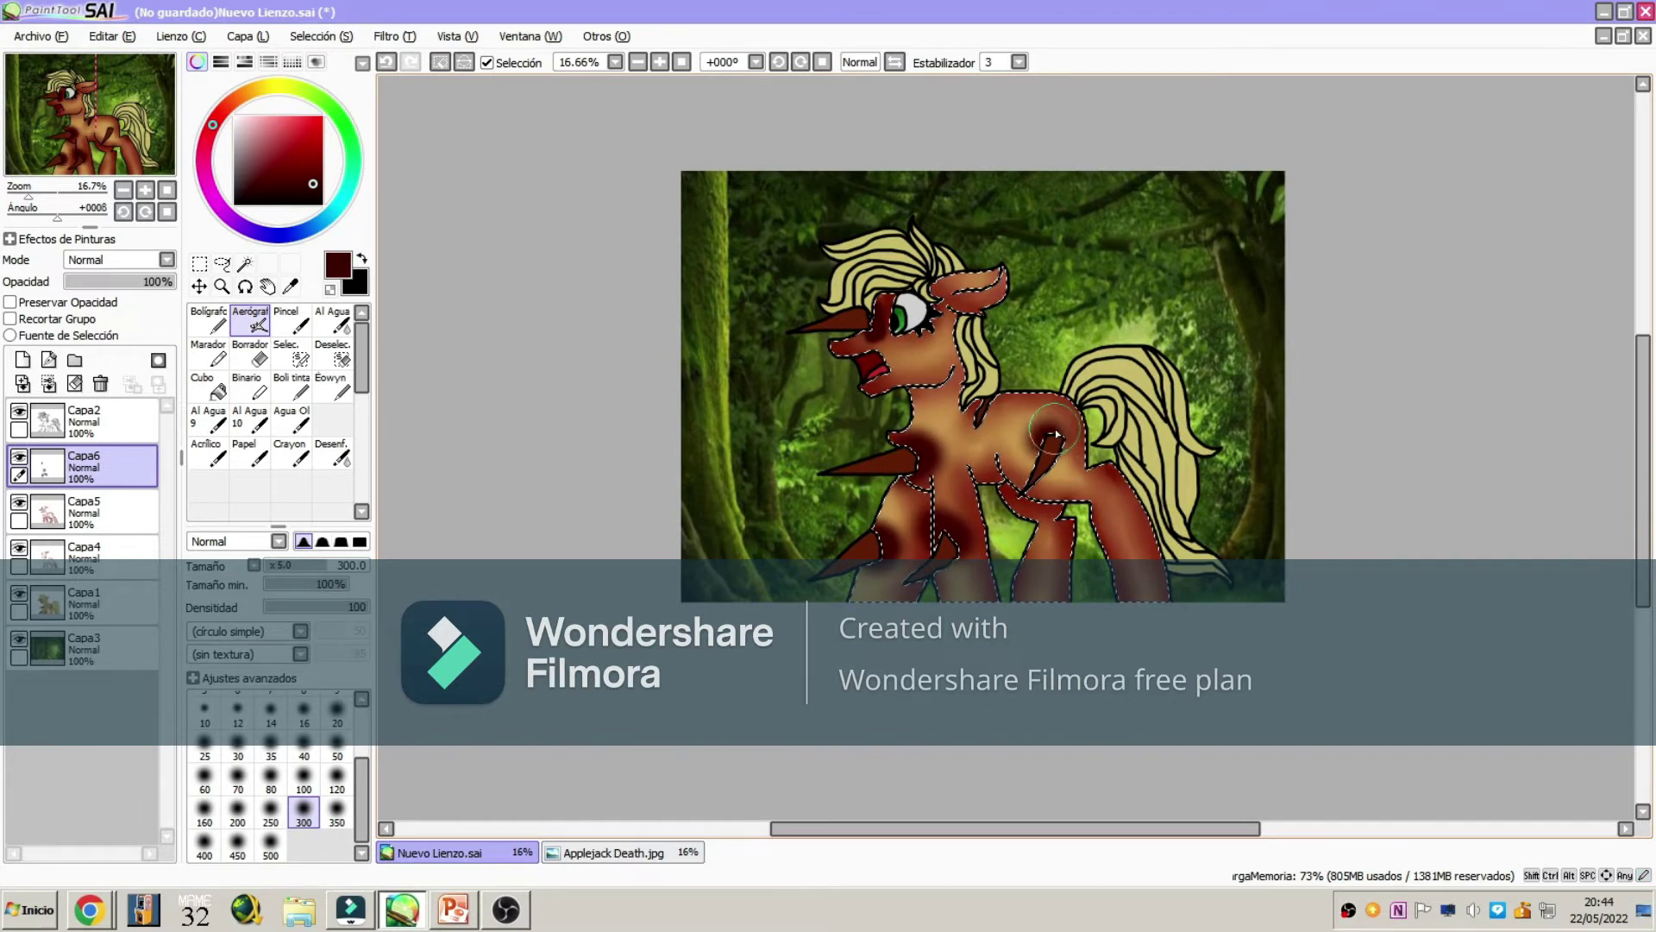
click(332, 452)
mouse_move(891, 580)
mouse_down()
mouse_move(960, 538)
mouse_move(947, 500)
mouse_up()
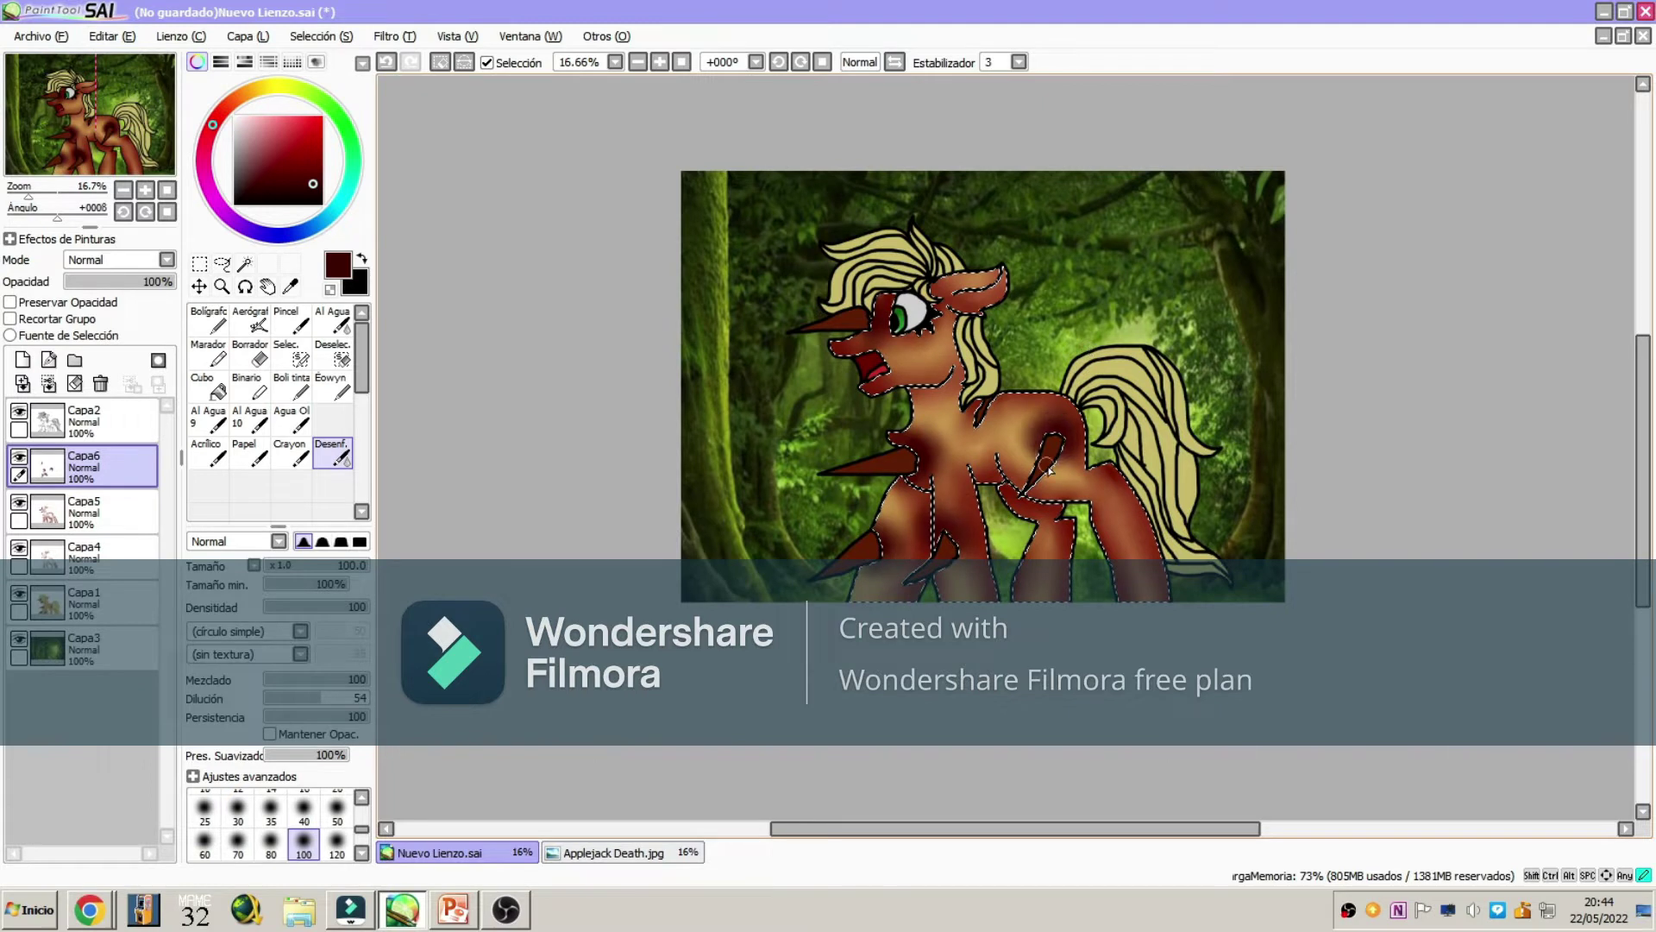
- Select the spikes from the Capa2 line art, then airbrush very dark red shading on them on Capa6 and blend it
click(83, 421)
click(245, 263)
click(832, 324)
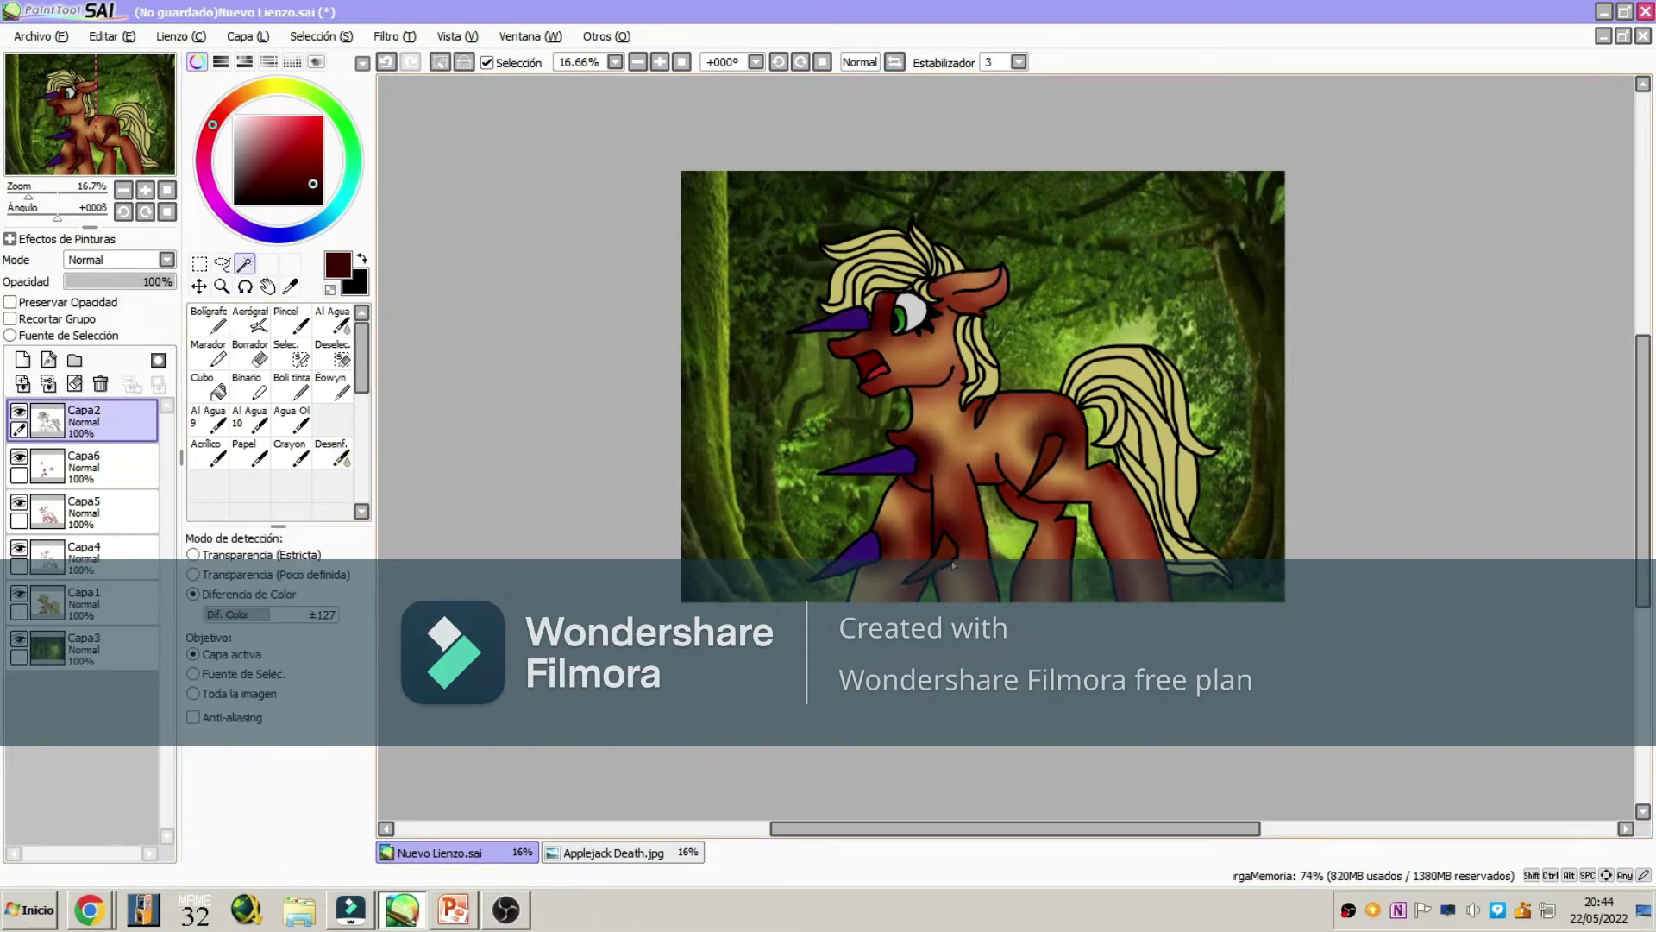
key(ctrl+z)
key(v)
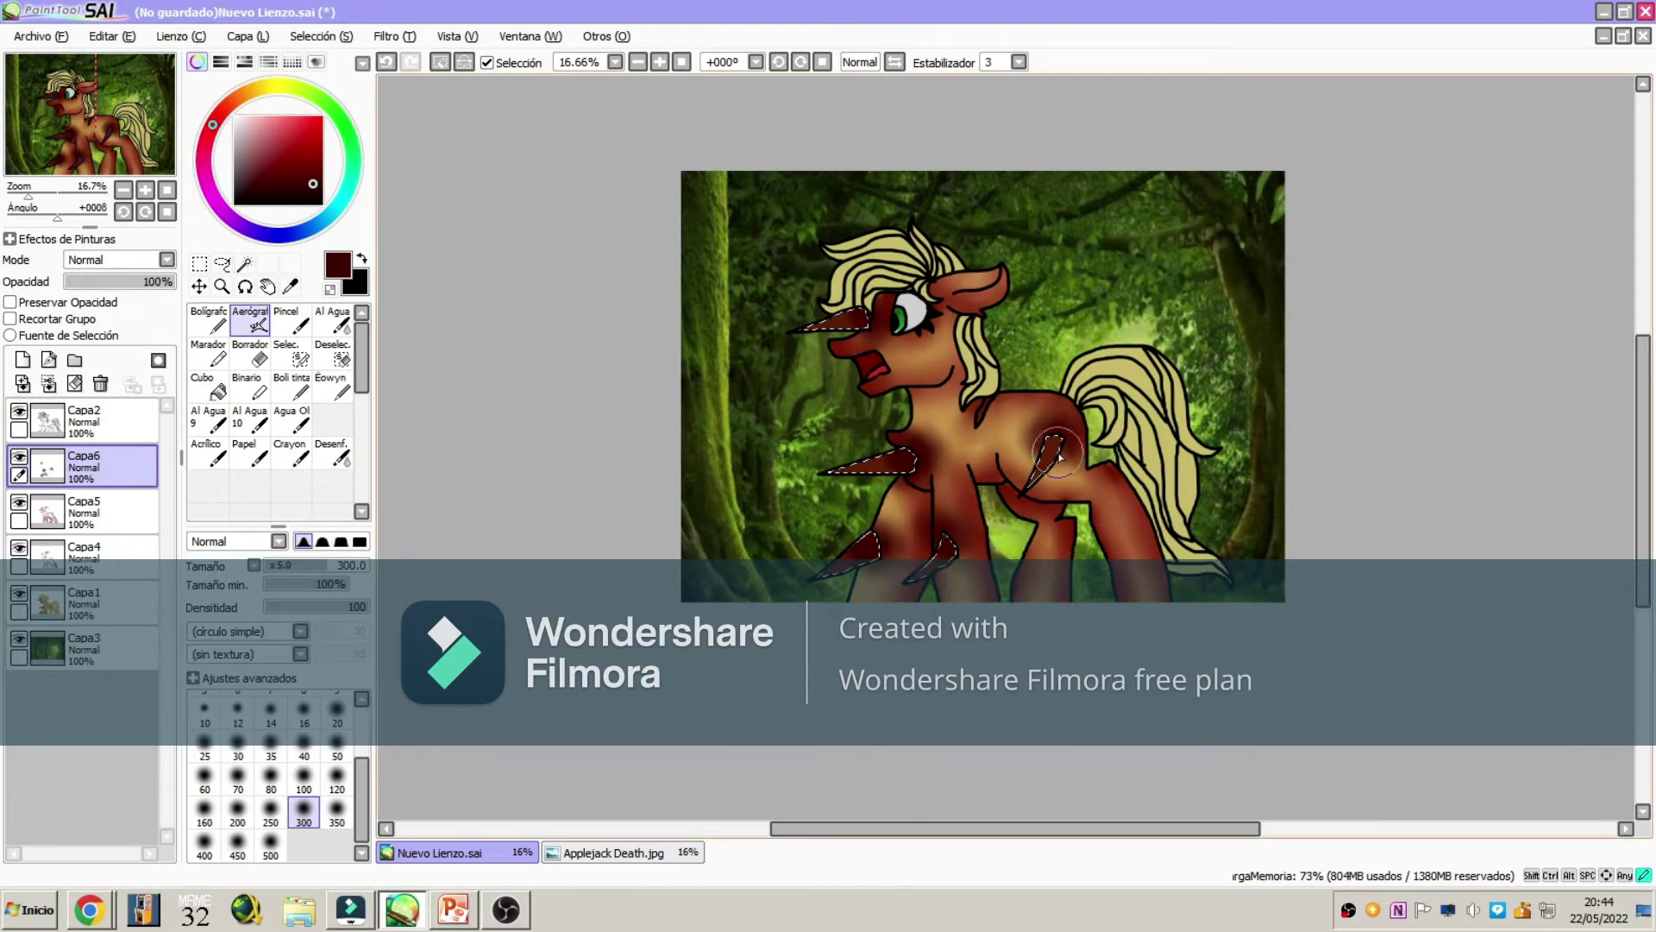
key(b)
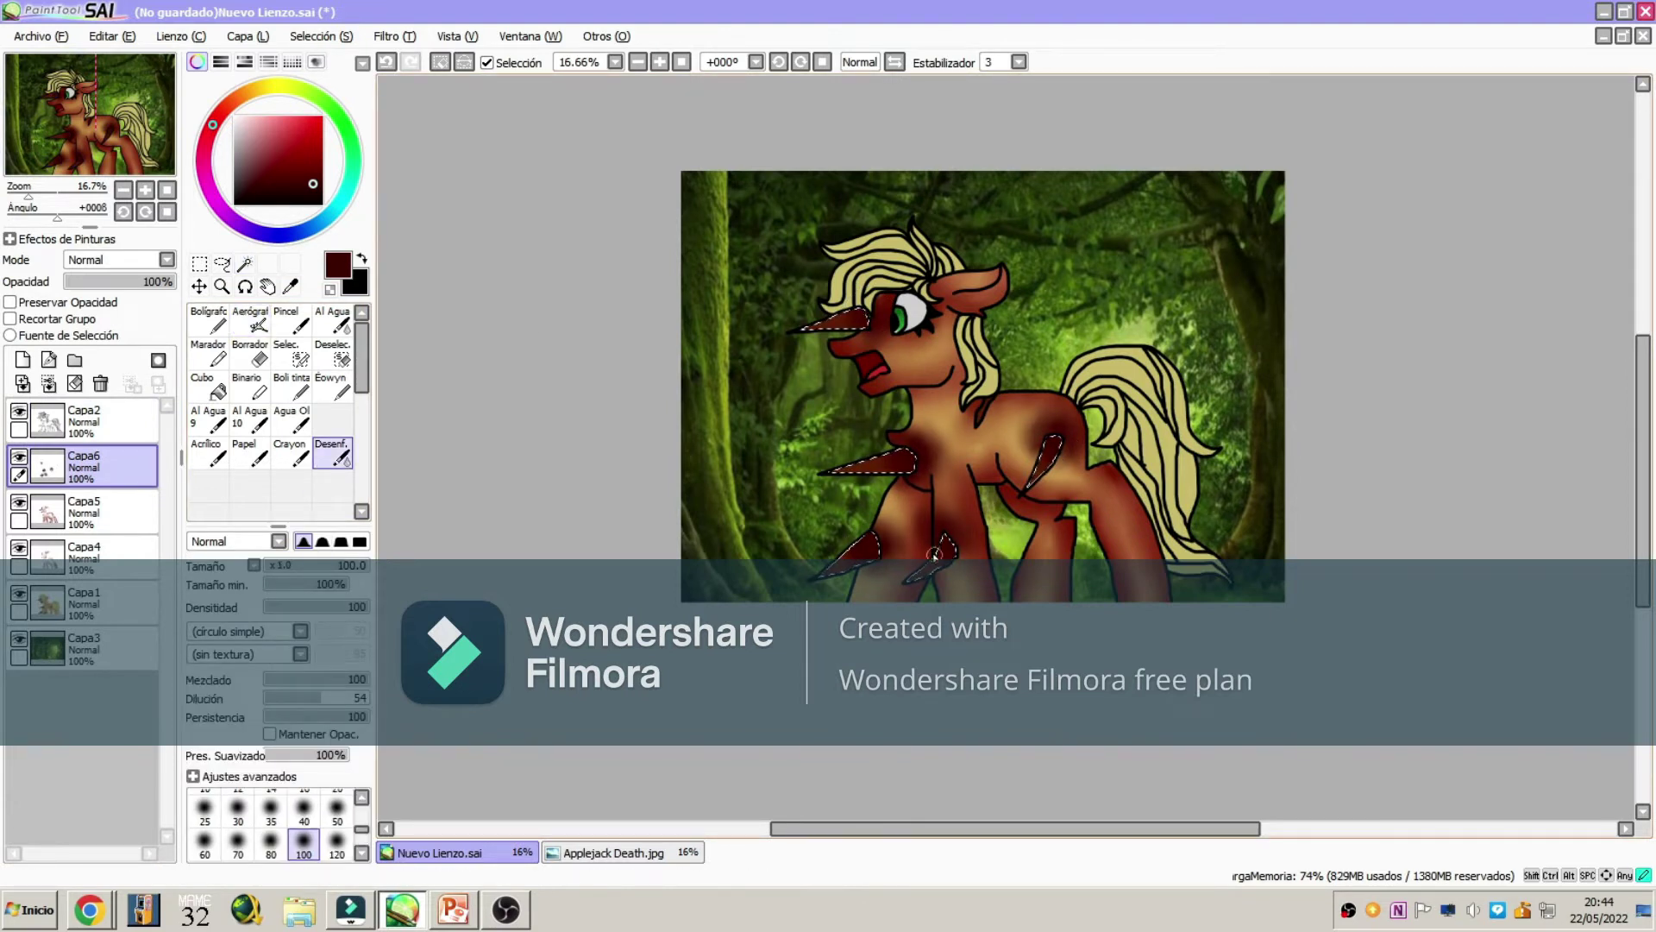
- Select the blonde mane and tail areas and make Capa4 the active layer
click(83, 604)
click(245, 263)
key(ctrl+z)
click(112, 35)
click(134, 60)
key(ctrl+y)
click(112, 35)
click(134, 60)
key(ctrl+y)
key(ctrl+y)
click(84, 557)
key(ctrl+z)
scroll(892, 224, up, 6)
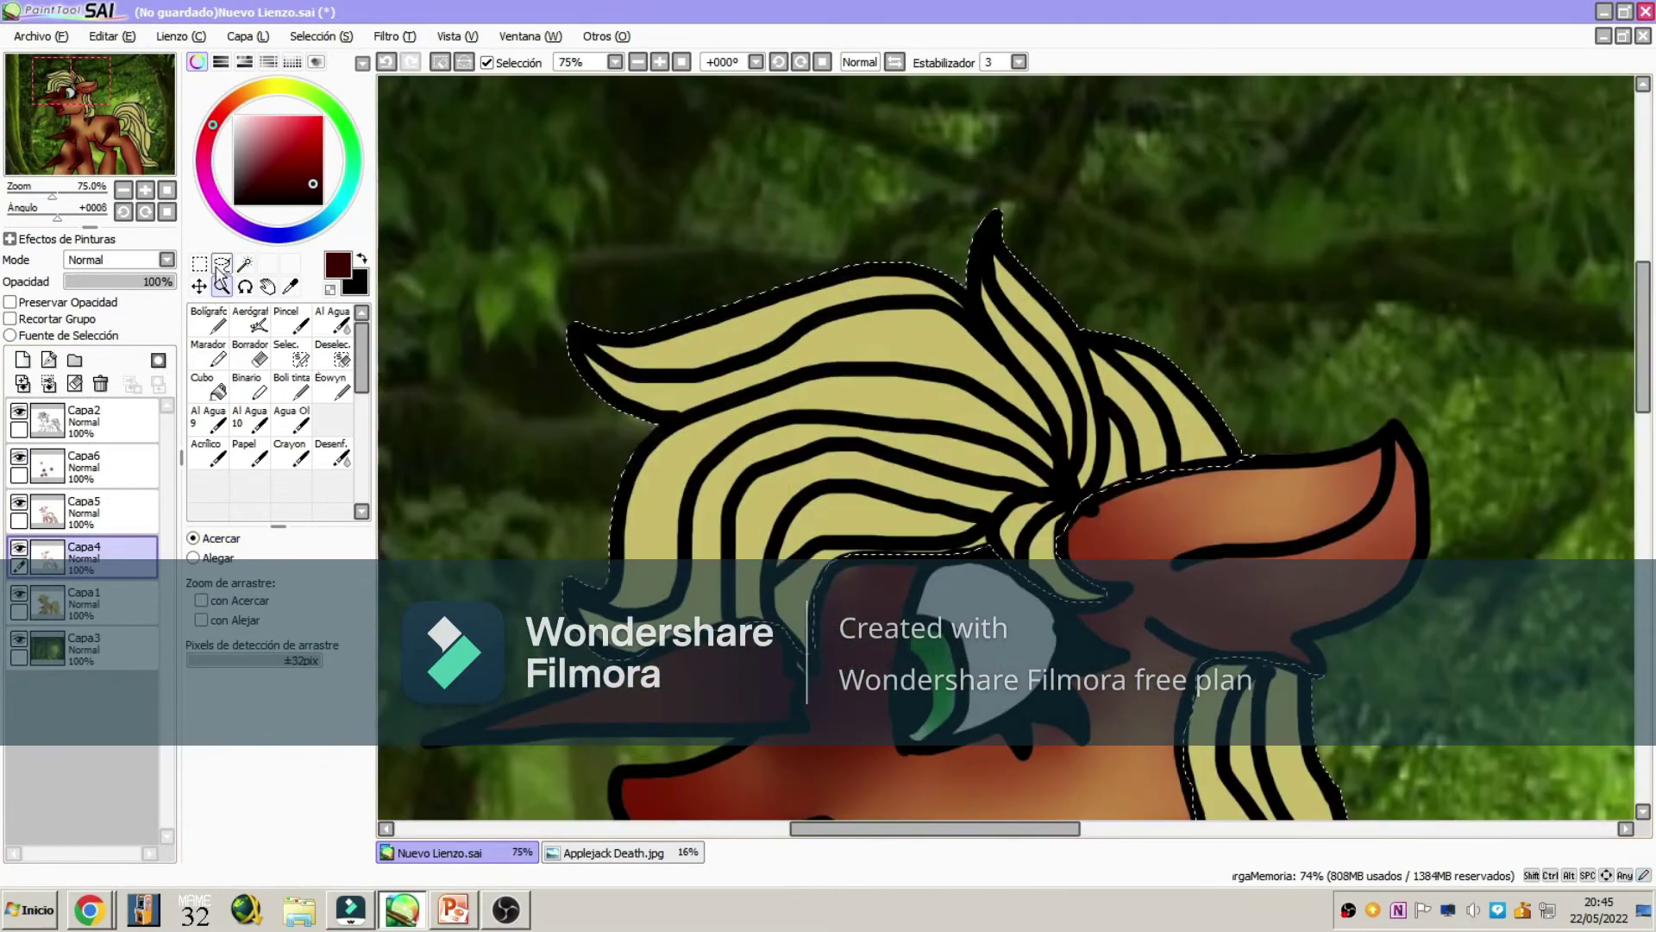
- Airbrush muted reddish-pink shading on the forelock and top of the mane on Capa4 at size 100 and blend it
click(290, 285)
click(251, 139)
click(253, 155)
click(250, 324)
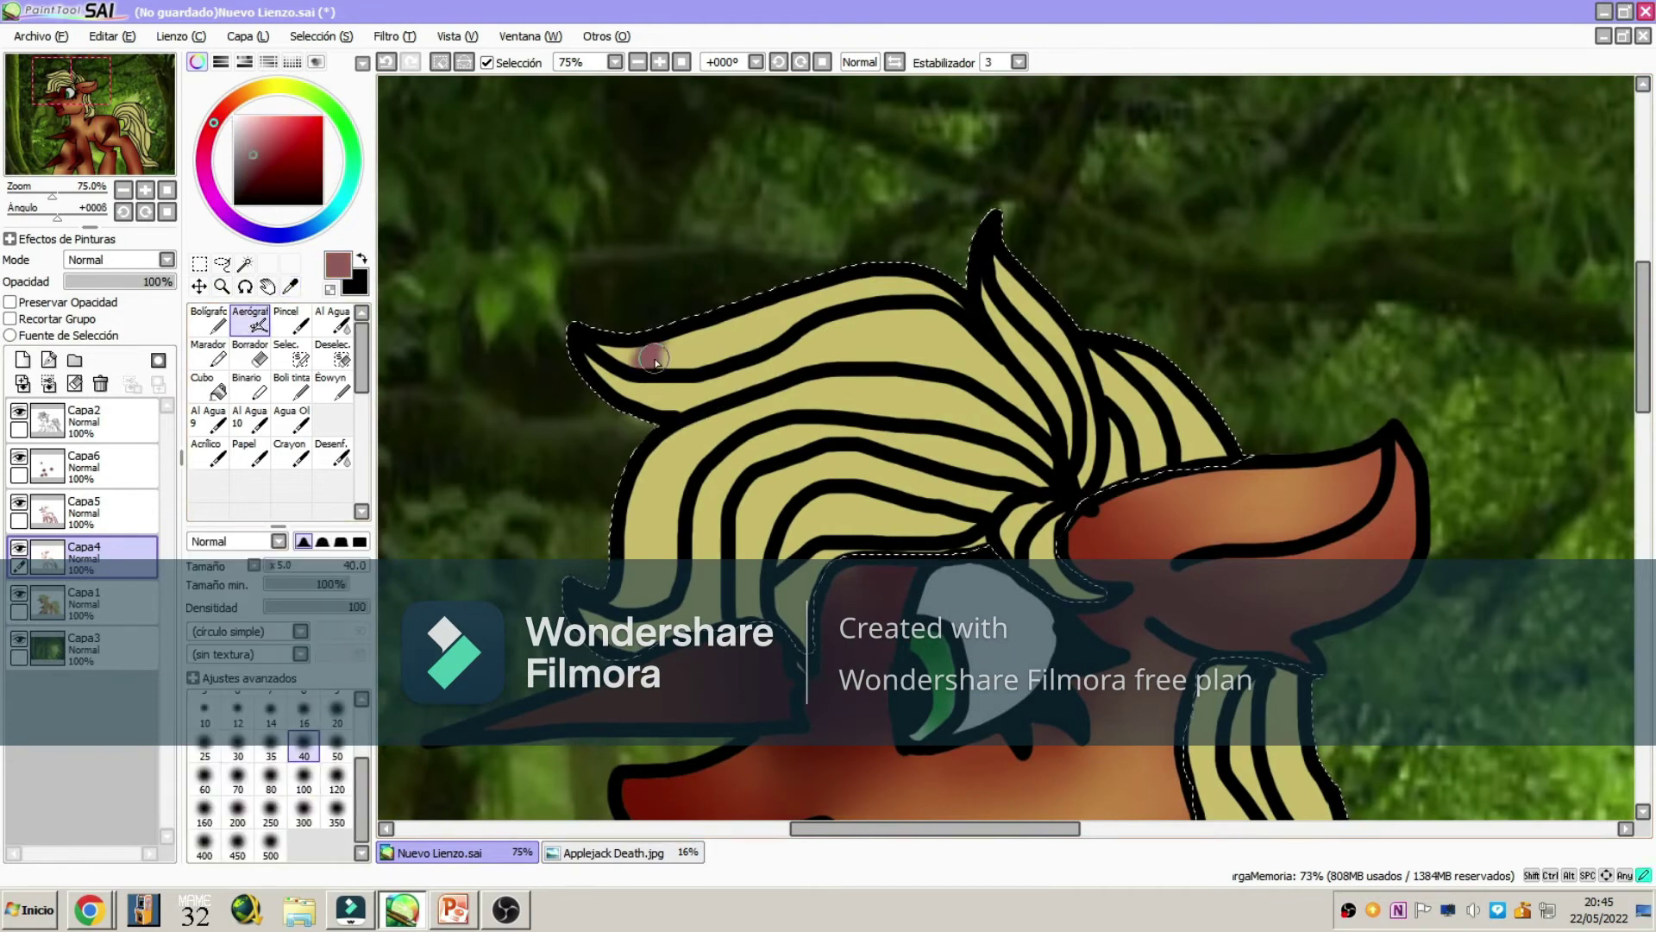
drag(642, 345, 716, 350)
drag(630, 431, 828, 510)
drag(1001, 238, 1043, 310)
drag(897, 319, 1035, 432)
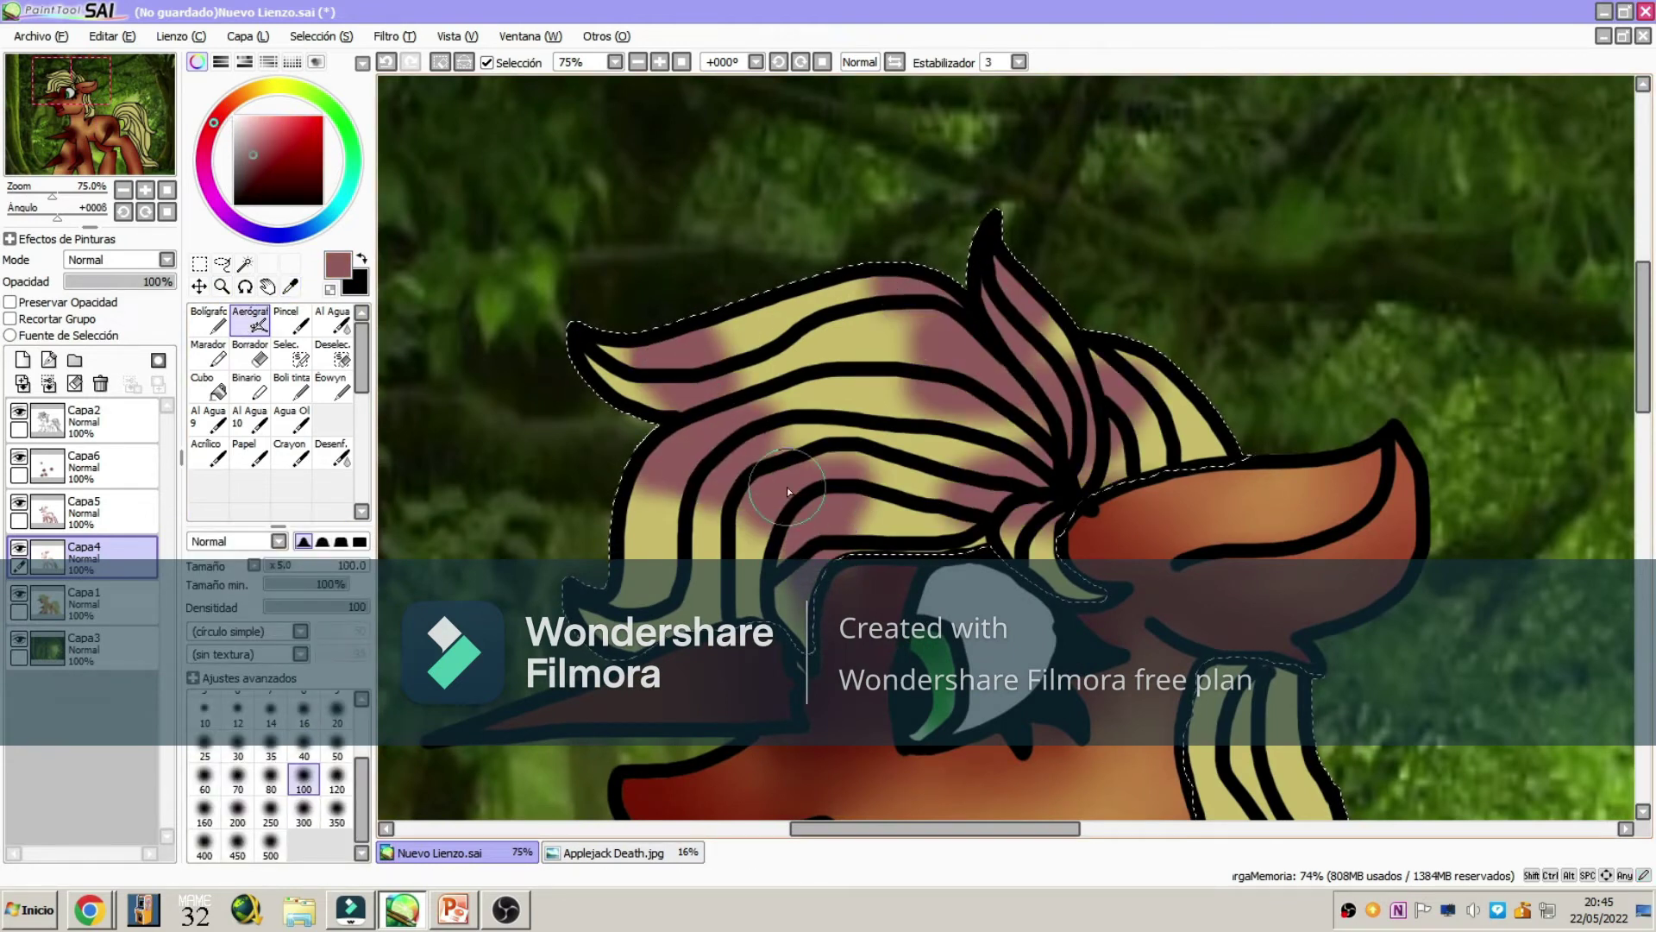
click(332, 453)
mouse_move(656, 526)
mouse_down()
mouse_move(789, 440)
mouse_move(873, 587)
mouse_move(955, 267)
mouse_move(965, 413)
mouse_move(1109, 509)
mouse_up()
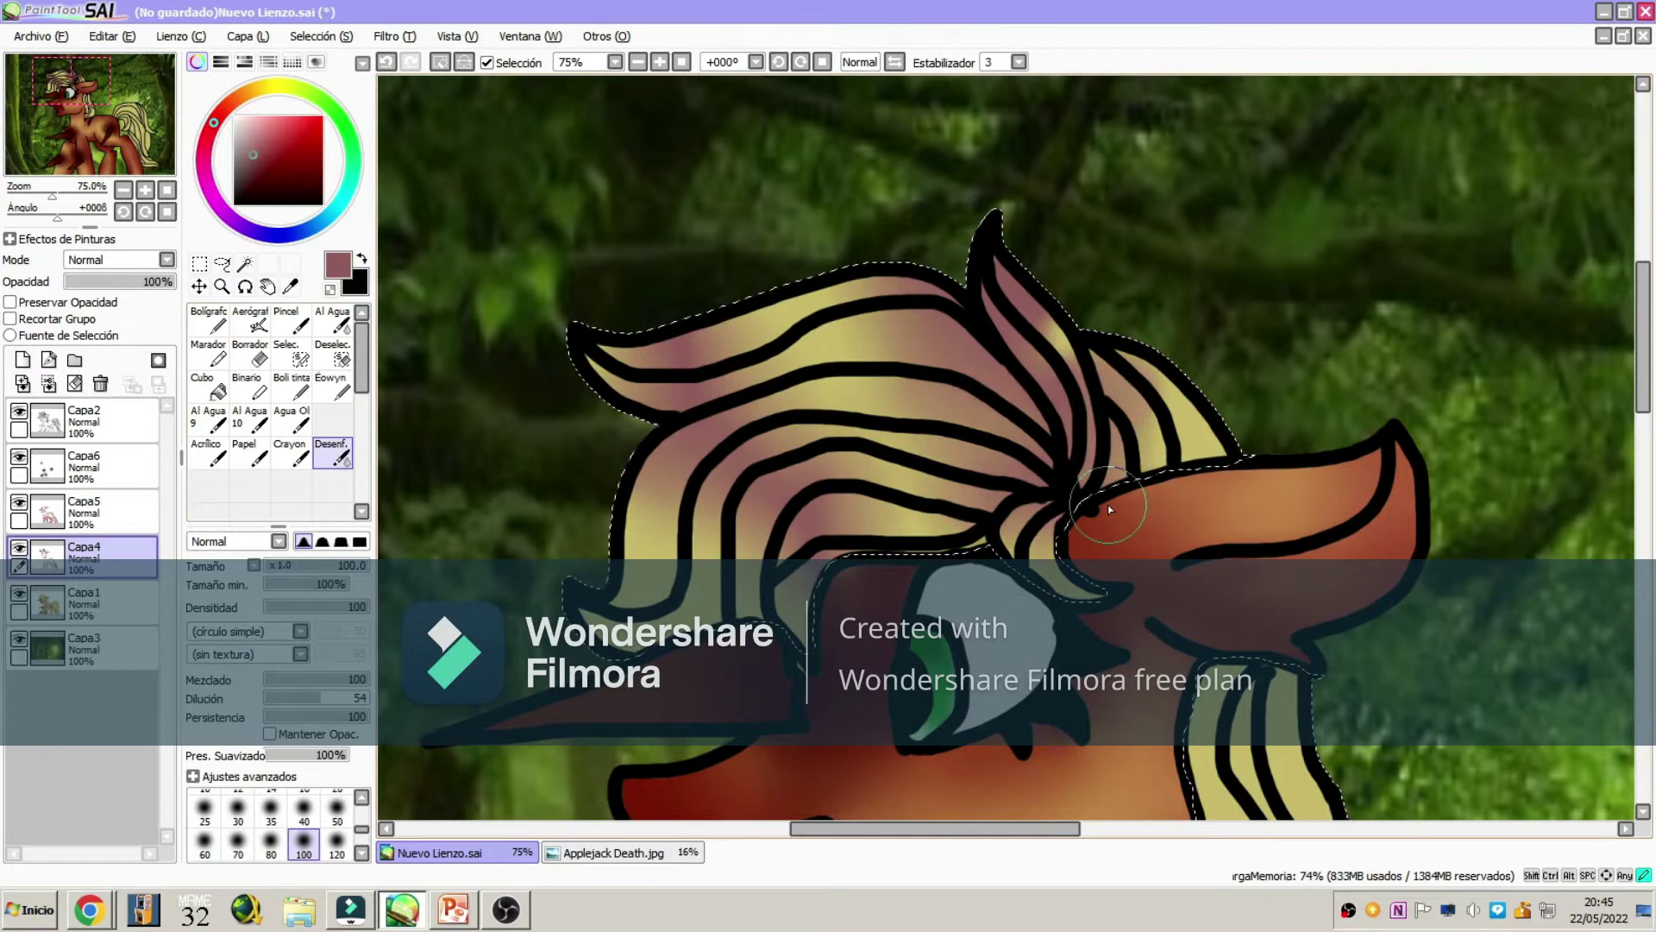
- Airbrush muted reddish-pink bands on the mane behind the neck on Capa4 and blend them
click(112, 105)
click(250, 324)
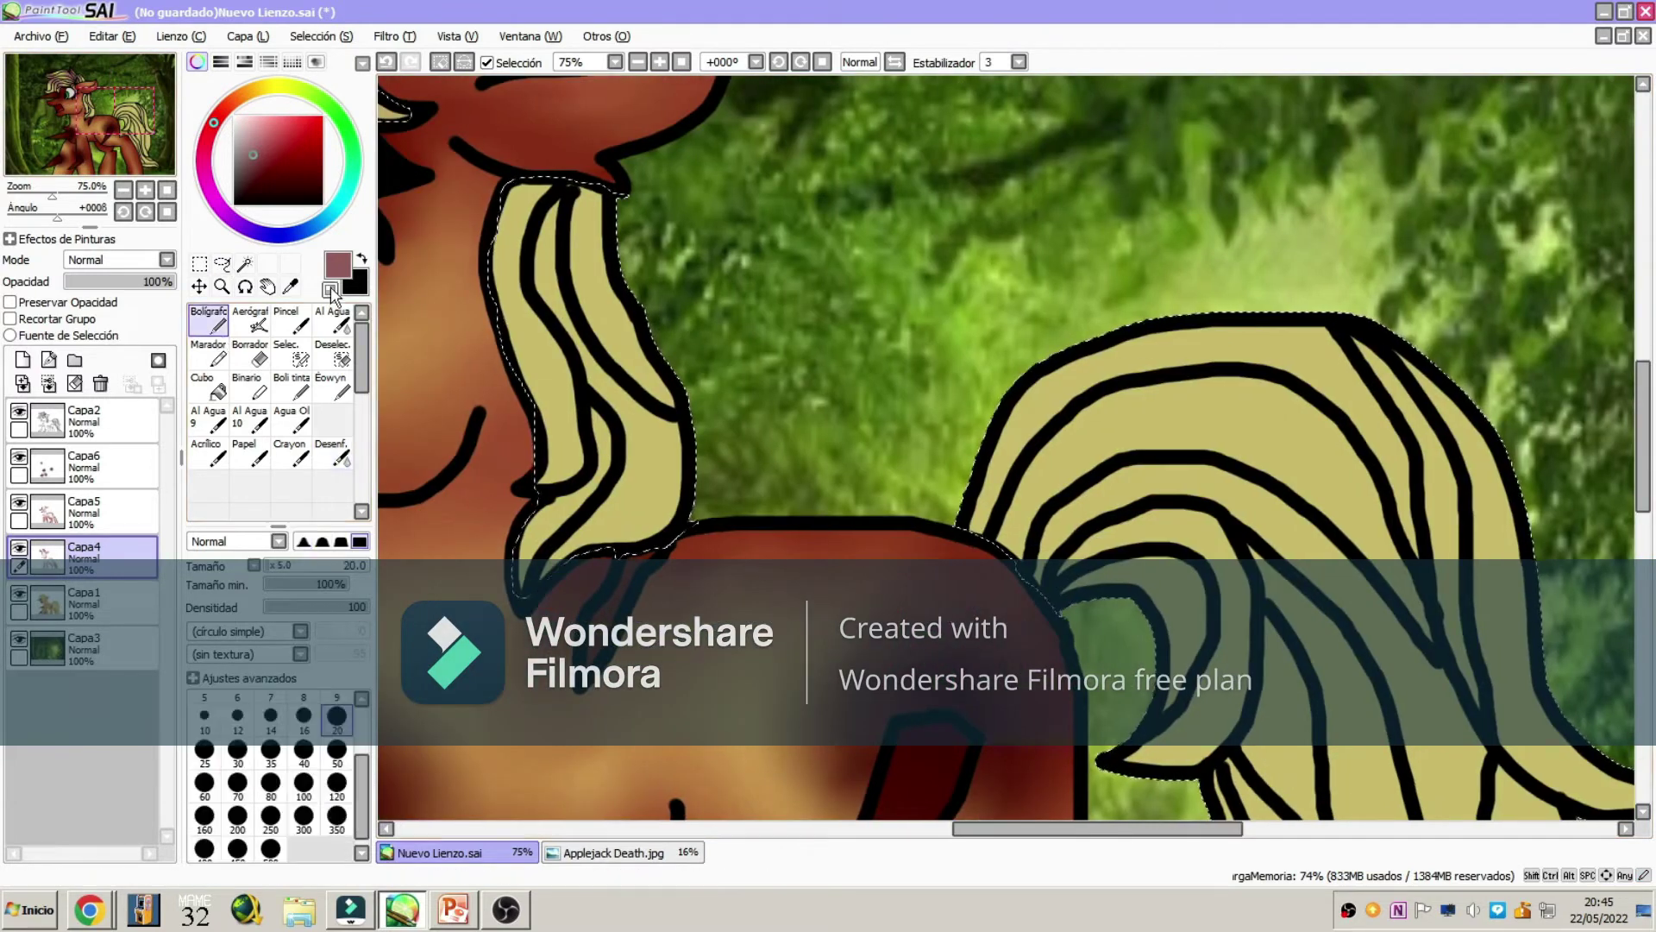
drag(501, 212, 638, 202)
drag(509, 366, 664, 349)
click(333, 453)
mouse_move(604, 534)
mouse_down()
mouse_move(552, 414)
mouse_move(604, 285)
mouse_up()
- Airbrush muted reddish-pink bands across the tail on Capa4 and blend them
click(131, 118)
click(251, 323)
drag(750, 198, 810, 405)
drag(888, 561, 1190, 552)
drag(914, 518, 1287, 511)
scroll(1122, 517, down, 3)
scroll(1287, 510, down, 2)
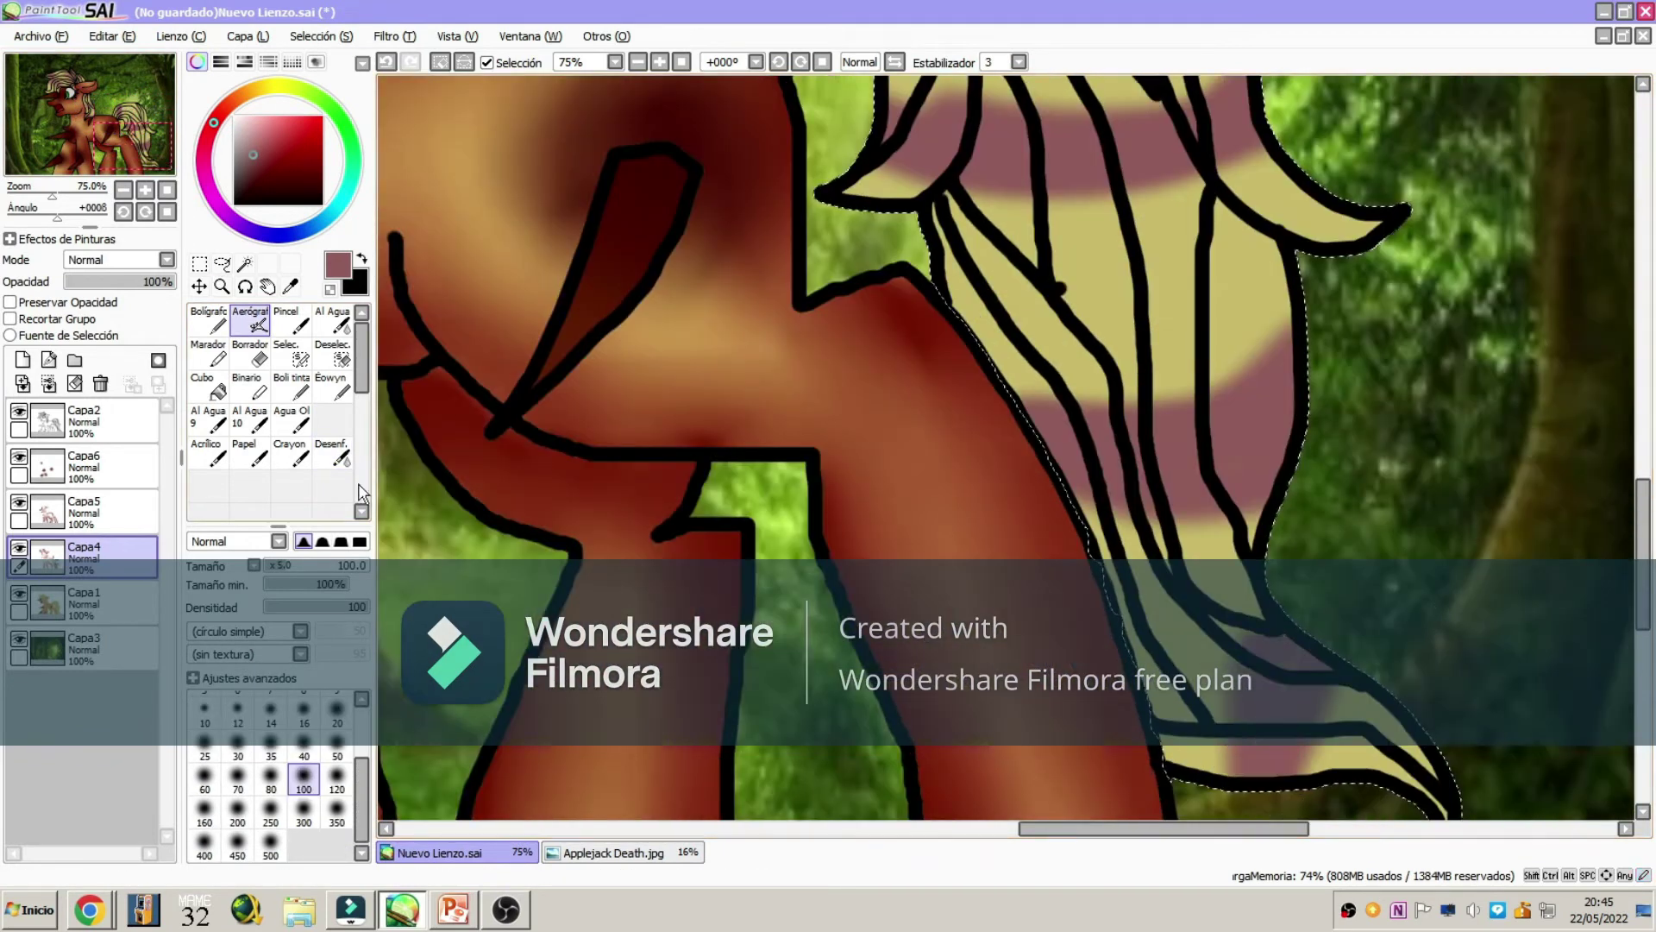
click(332, 453)
drag(1285, 336, 1156, 483)
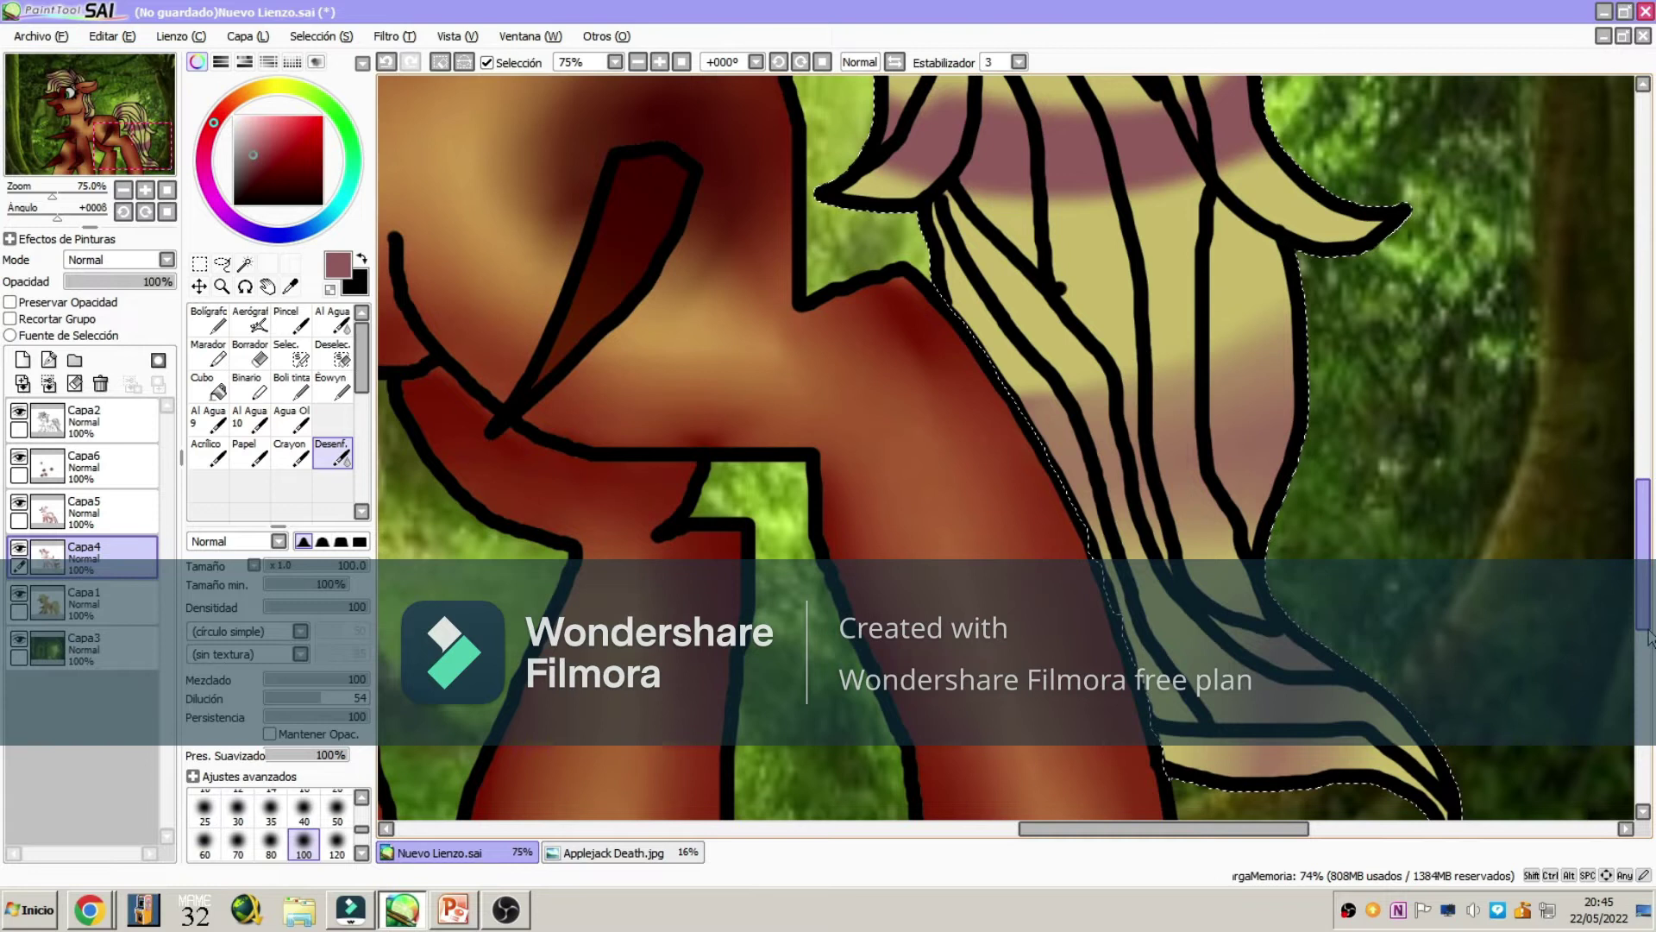
scroll(1649, 638, up, 5)
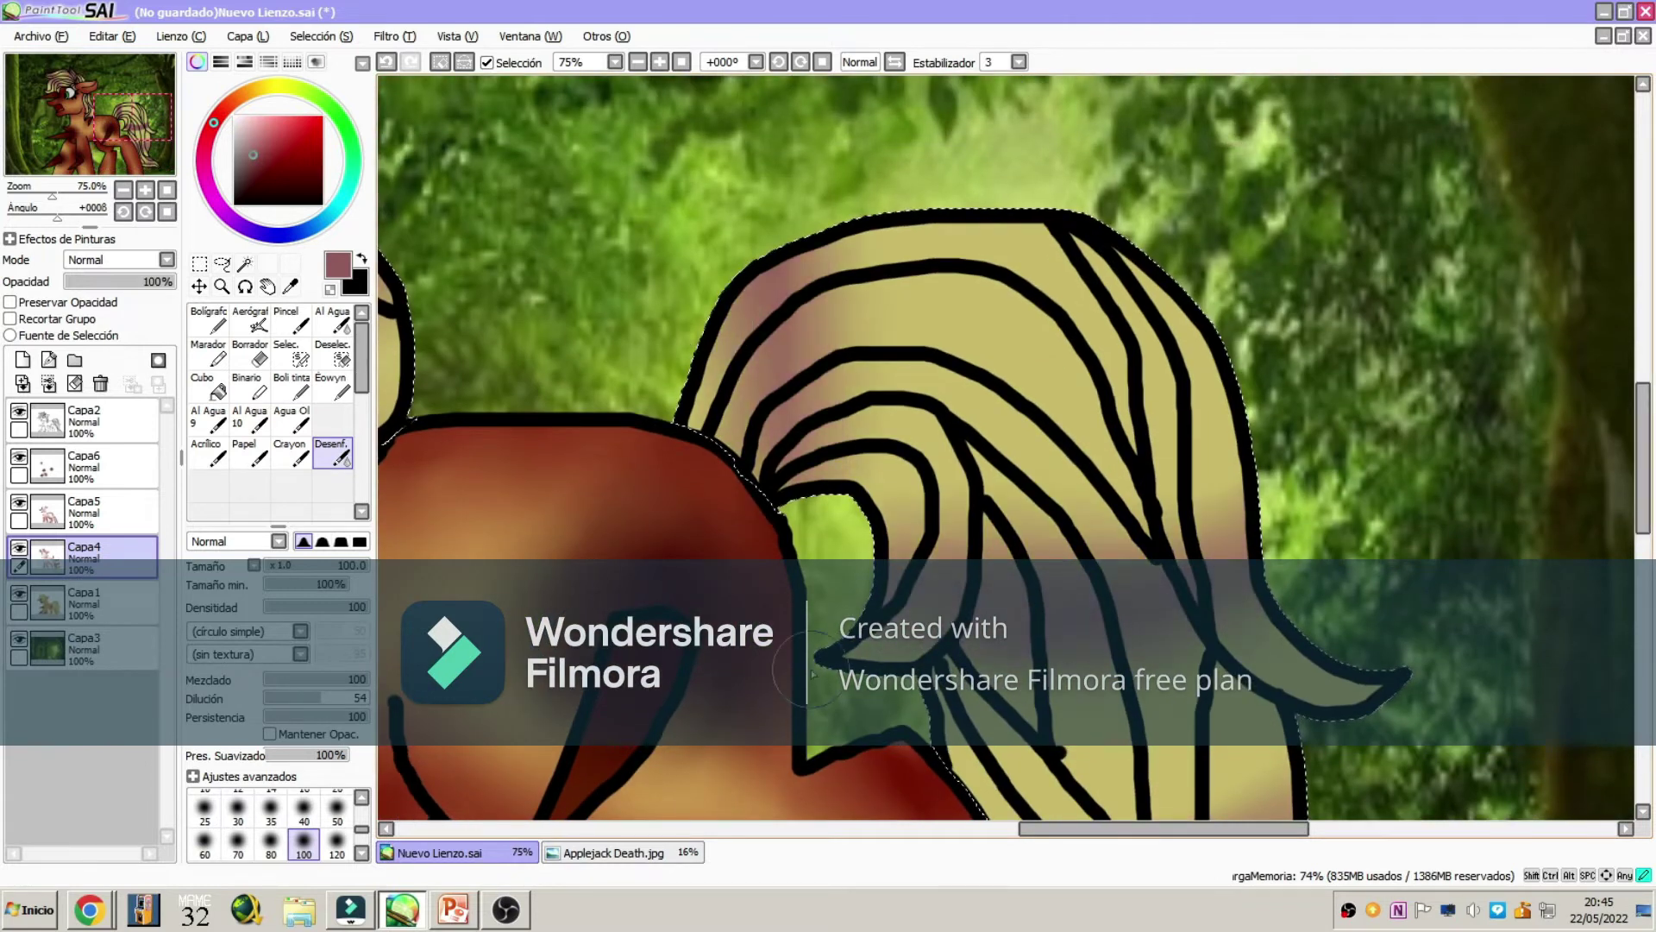
- Airbrush dark maroon shading on the forelock and top of the mane on Capa5 and blend it
click(84, 512)
mouse_move(64, 121)
mouse_down()
mouse_move(54, 110)
mouse_move(76, 102)
mouse_up()
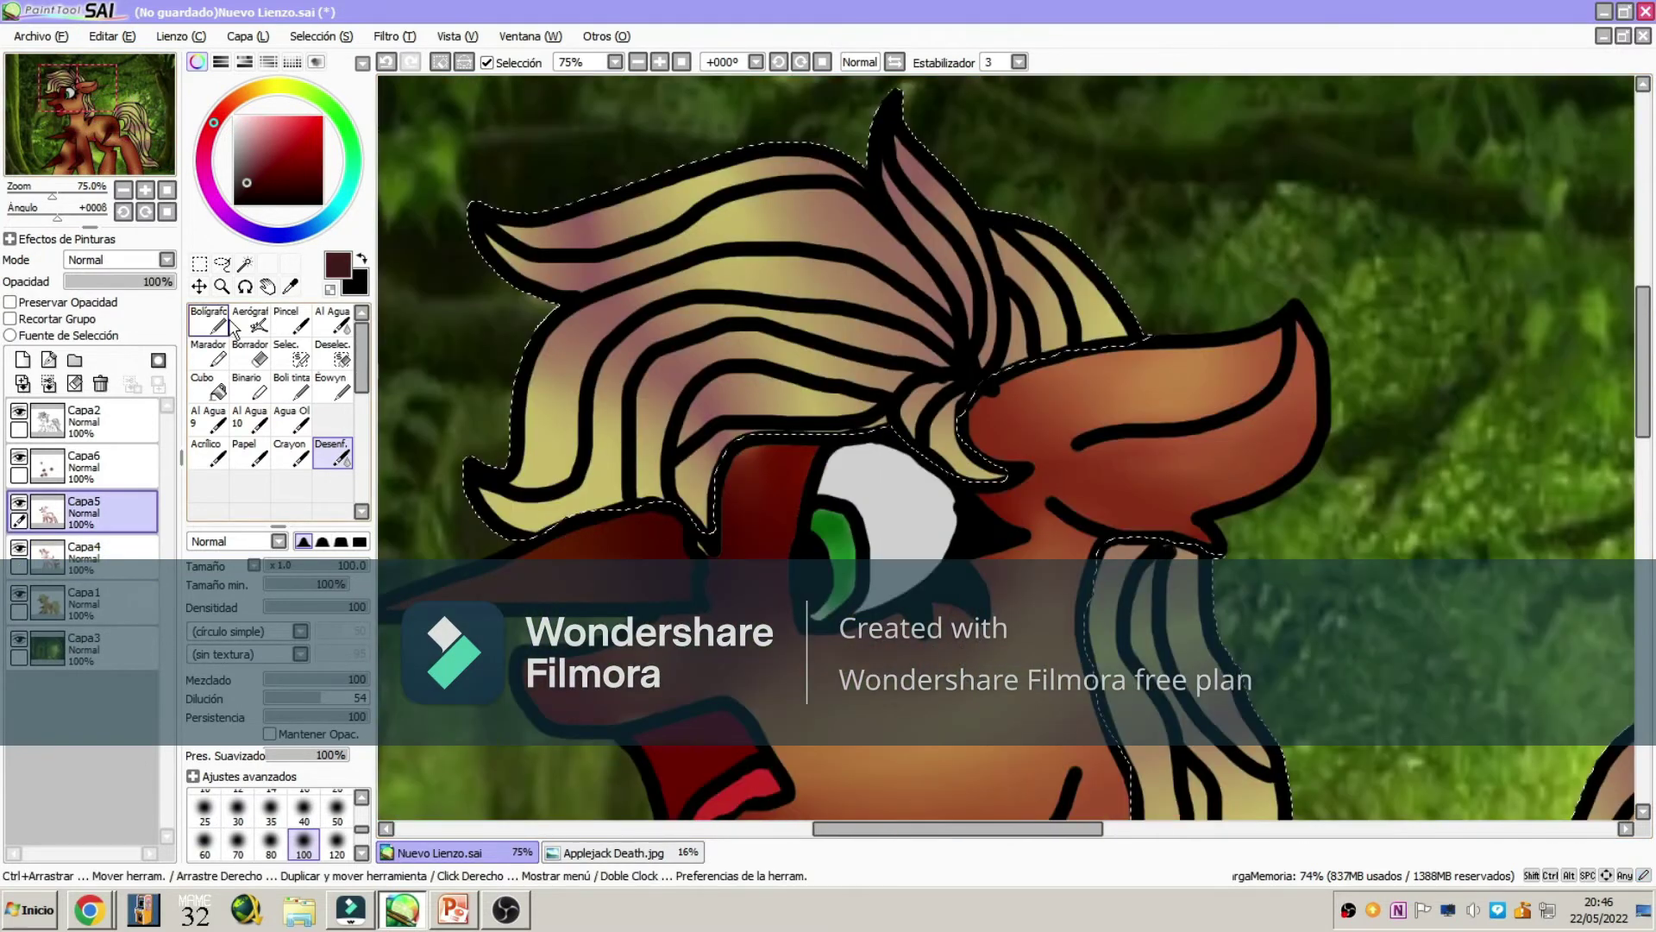
click(251, 322)
drag(561, 161, 725, 517)
drag(802, 155, 914, 427)
click(332, 451)
mouse_move(604, 379)
mouse_down()
mouse_move(552, 492)
mouse_move(638, 259)
mouse_up()
drag(845, 198, 782, 246)
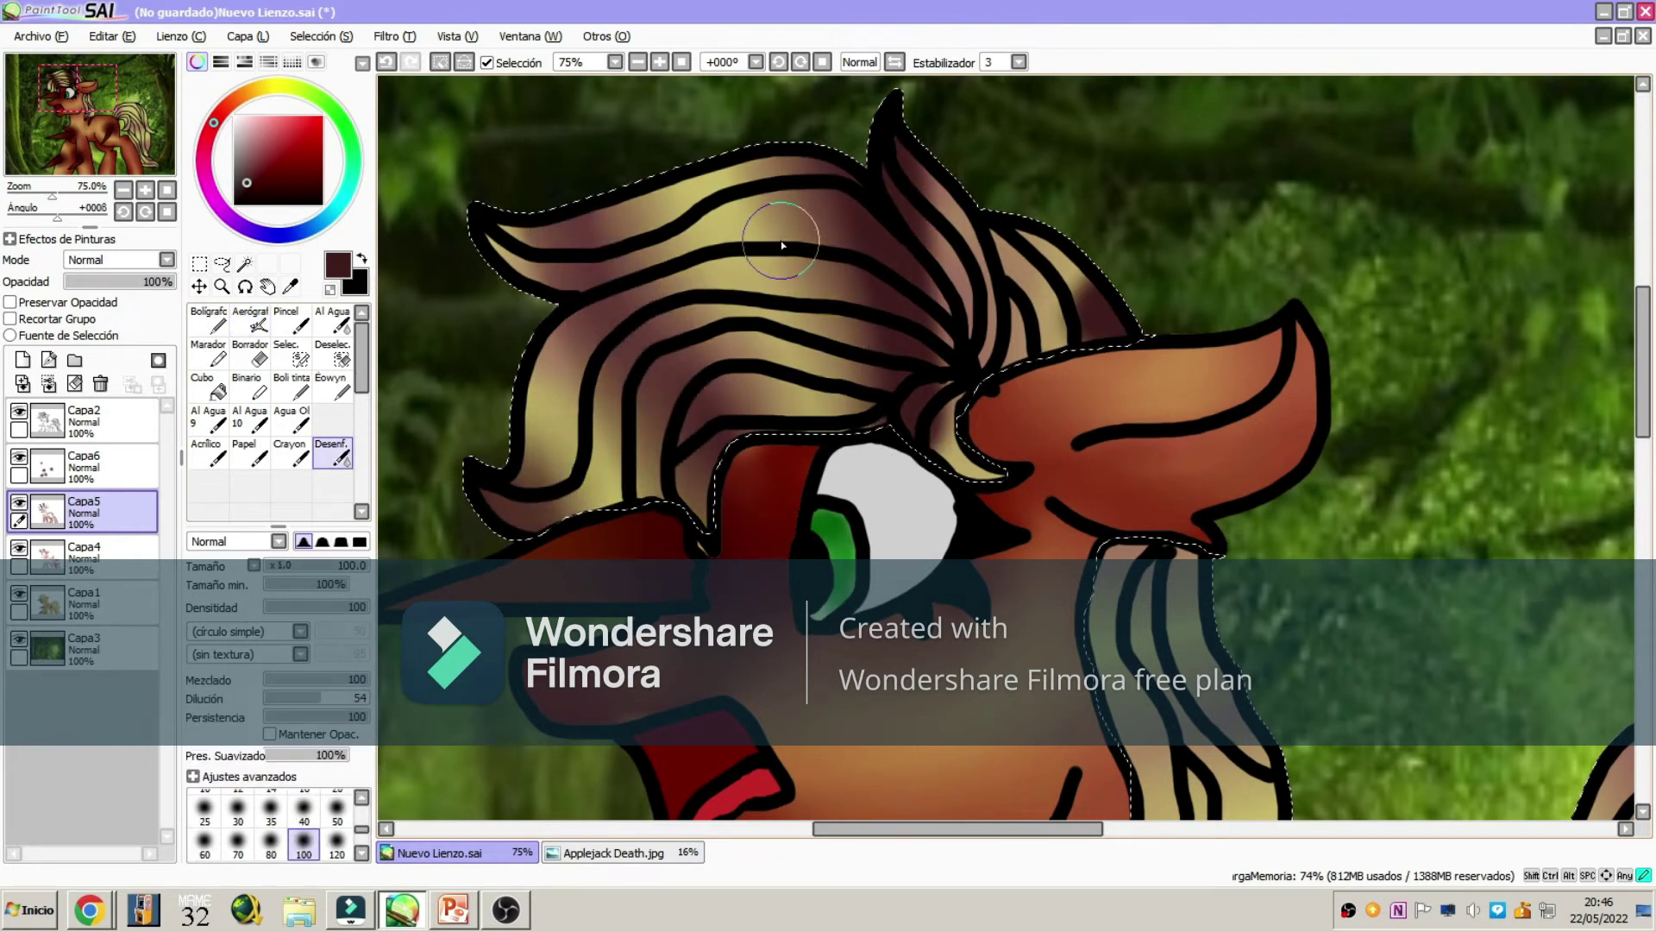
- Airbrush dark maroon bands on the mane behind the neck on Capa5
drag(78, 89, 91, 101)
click(250, 321)
drag(858, 366, 979, 340)
drag(884, 492, 1052, 518)
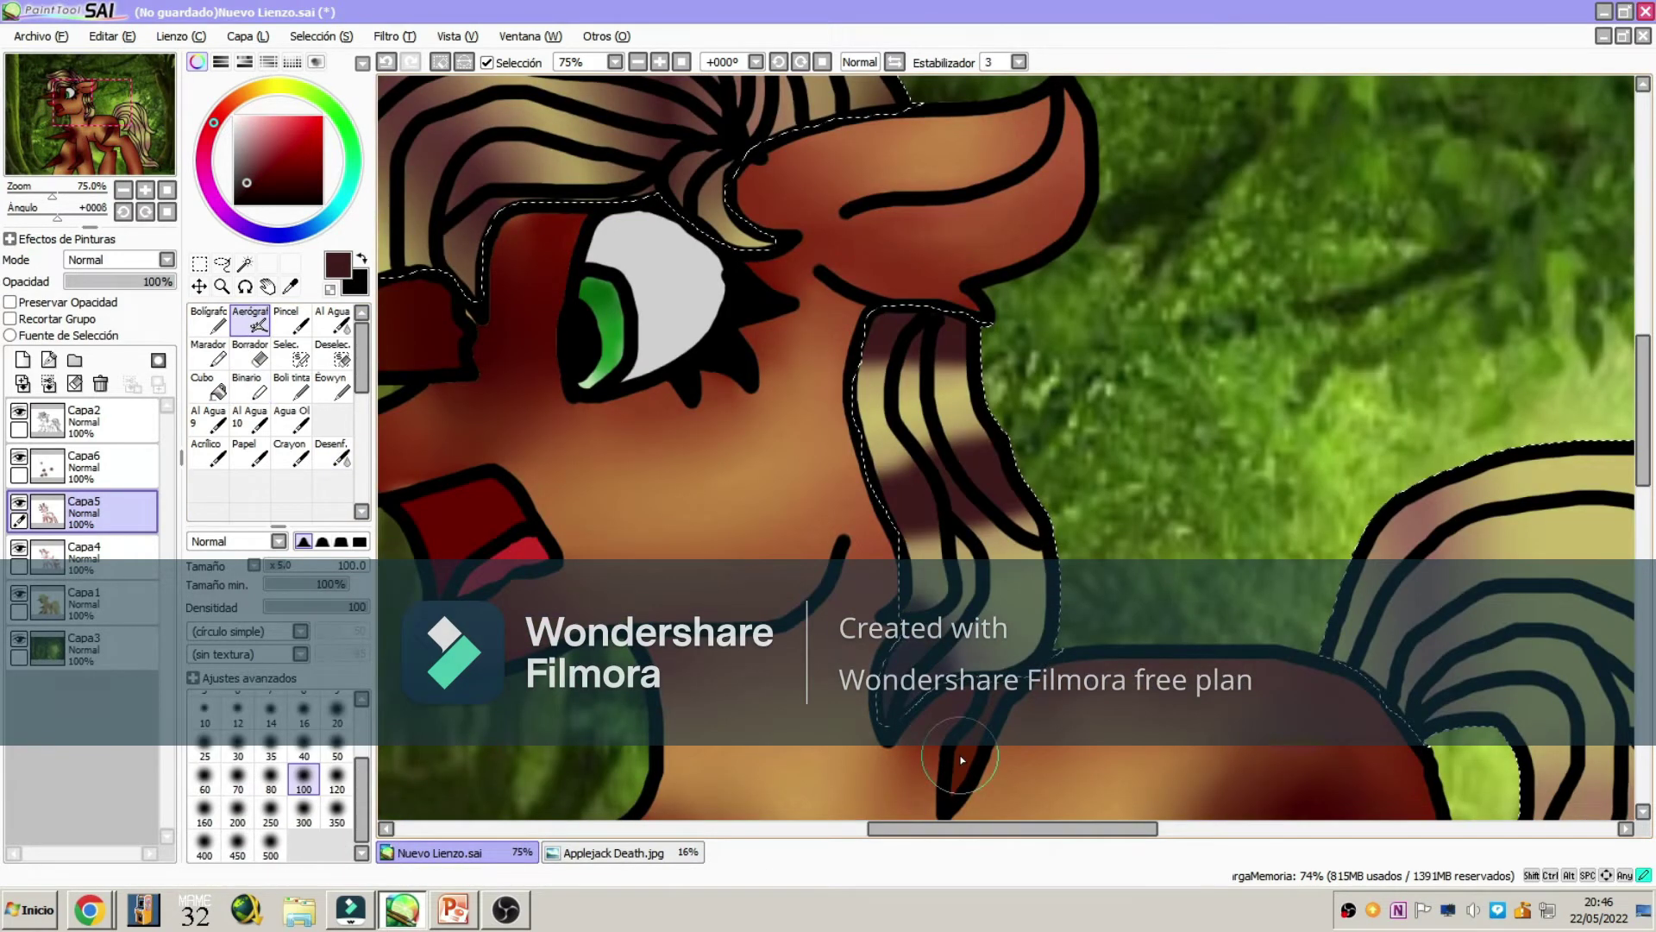
- Airbrush dark maroon bands across the tail on Capa5 and blend them
drag(1117, 621, 694, 539)
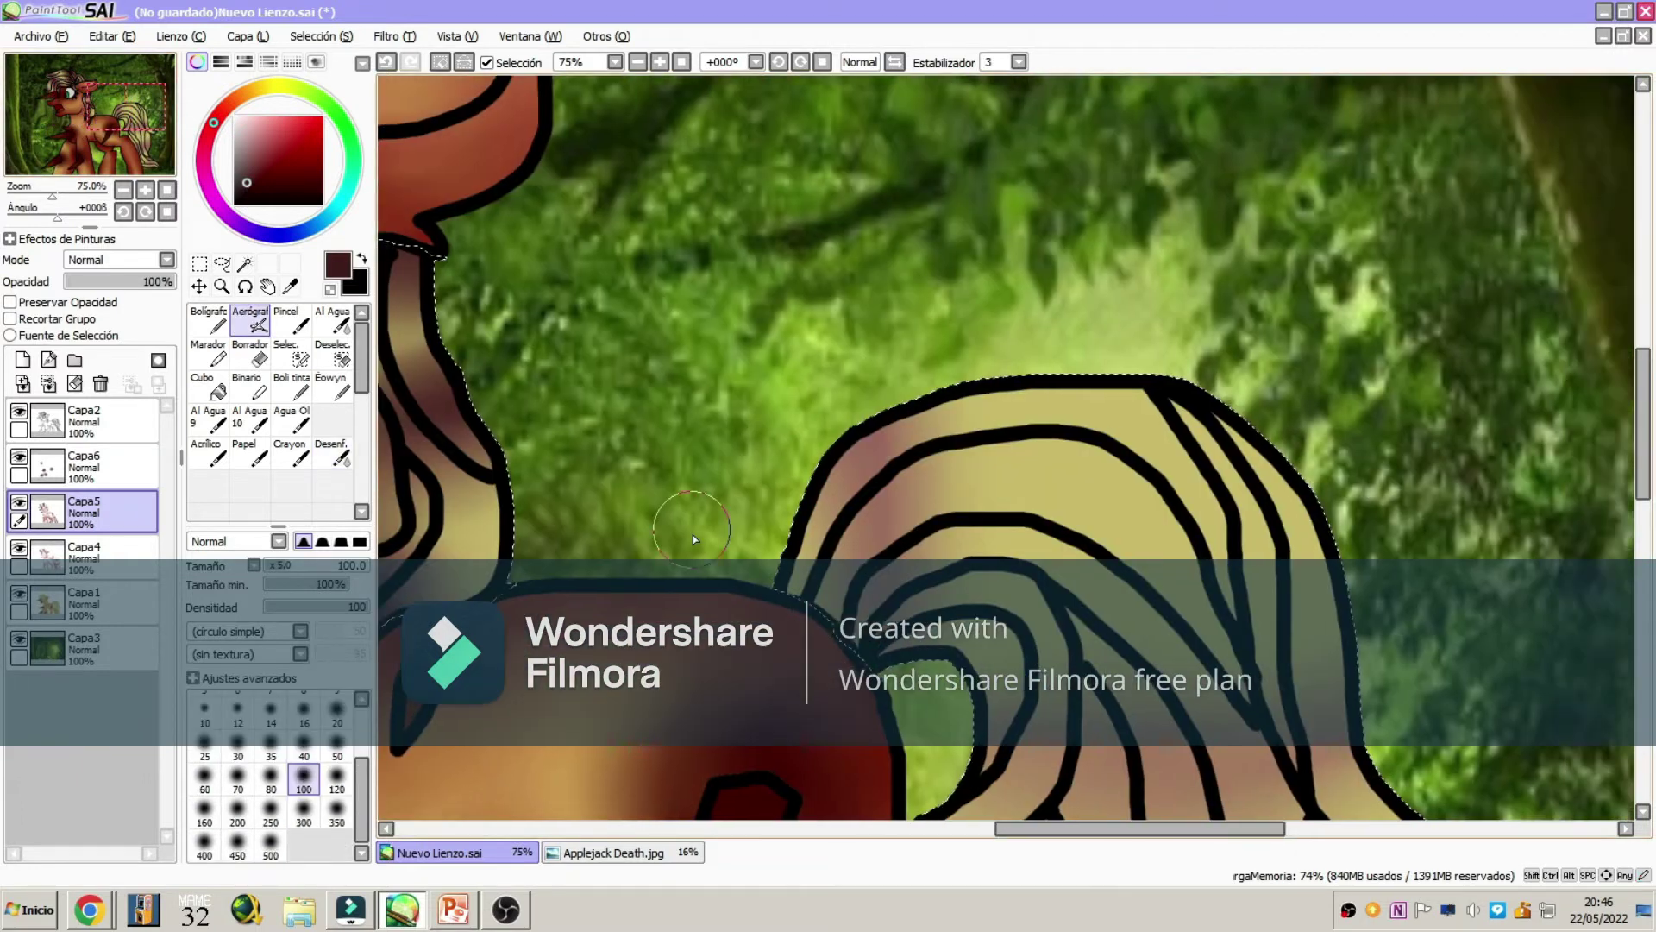
scroll(692, 535, down, 6)
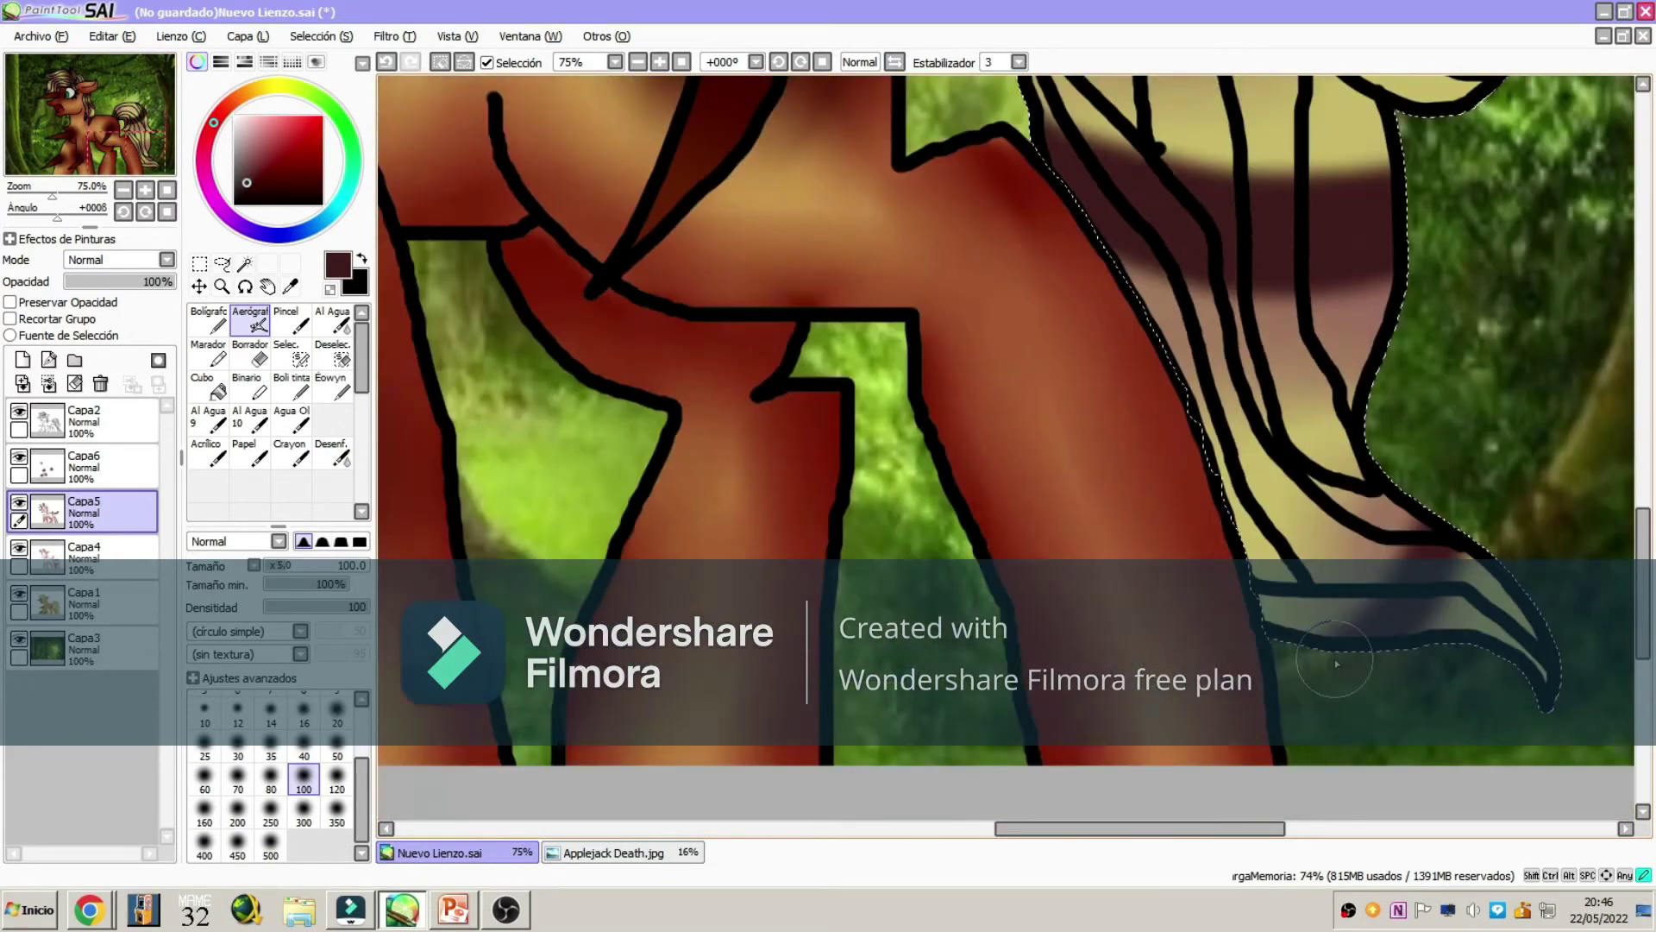
key(b)
scroll(1380, 495, up, 3)
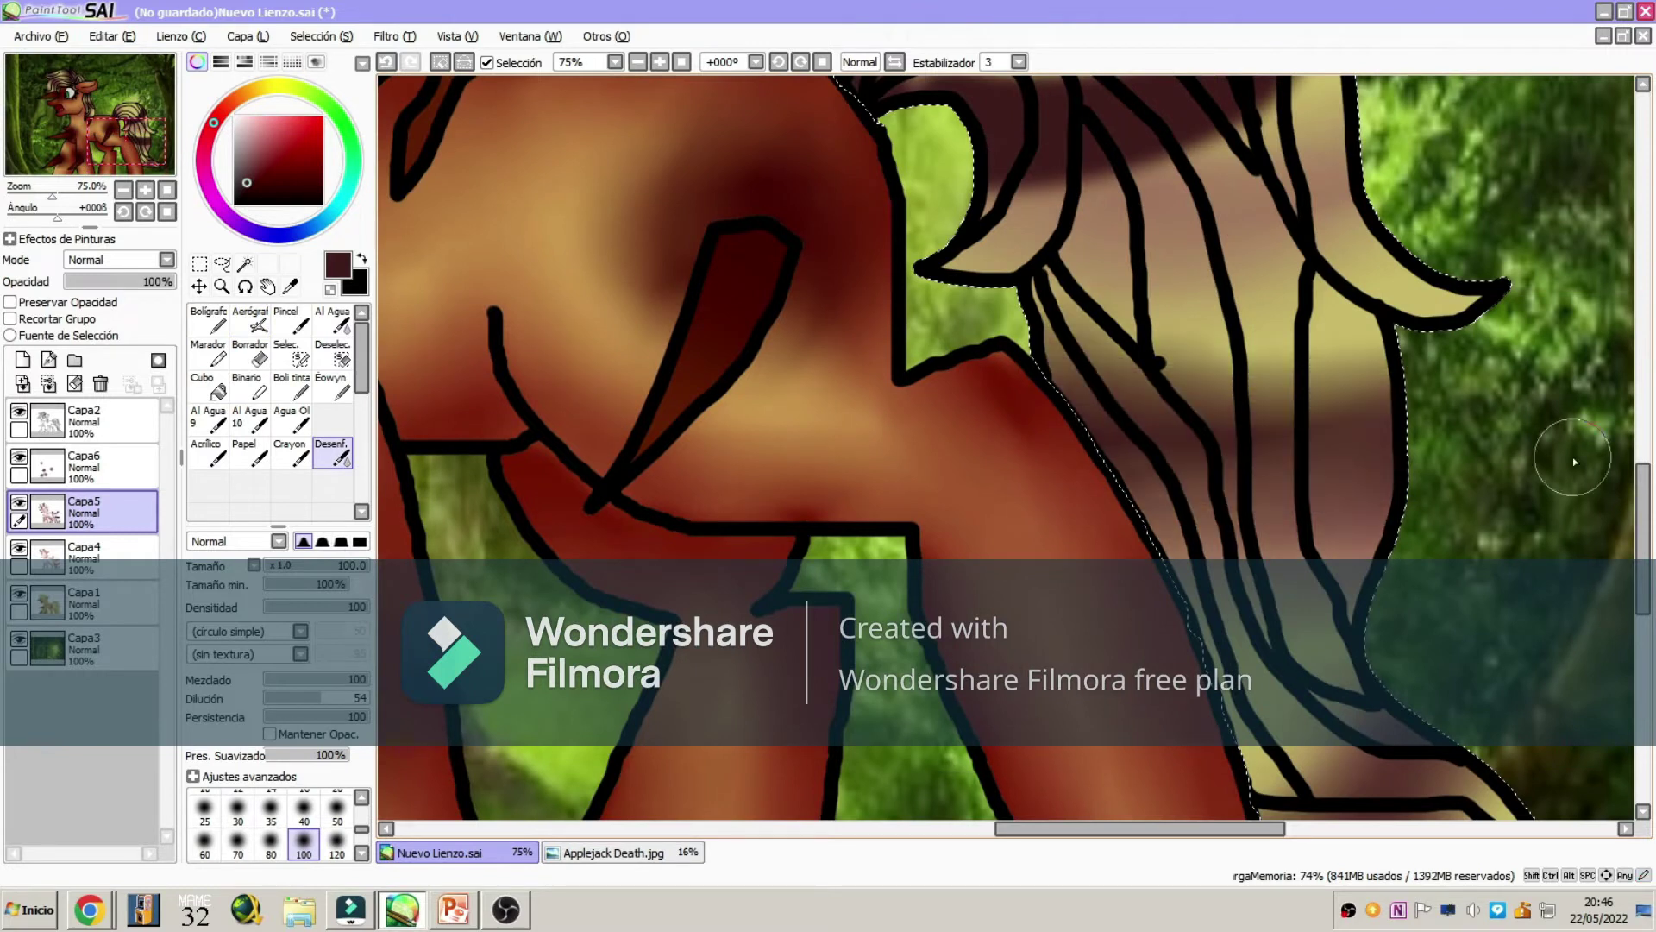
scroll(1652, 489, up, 3)
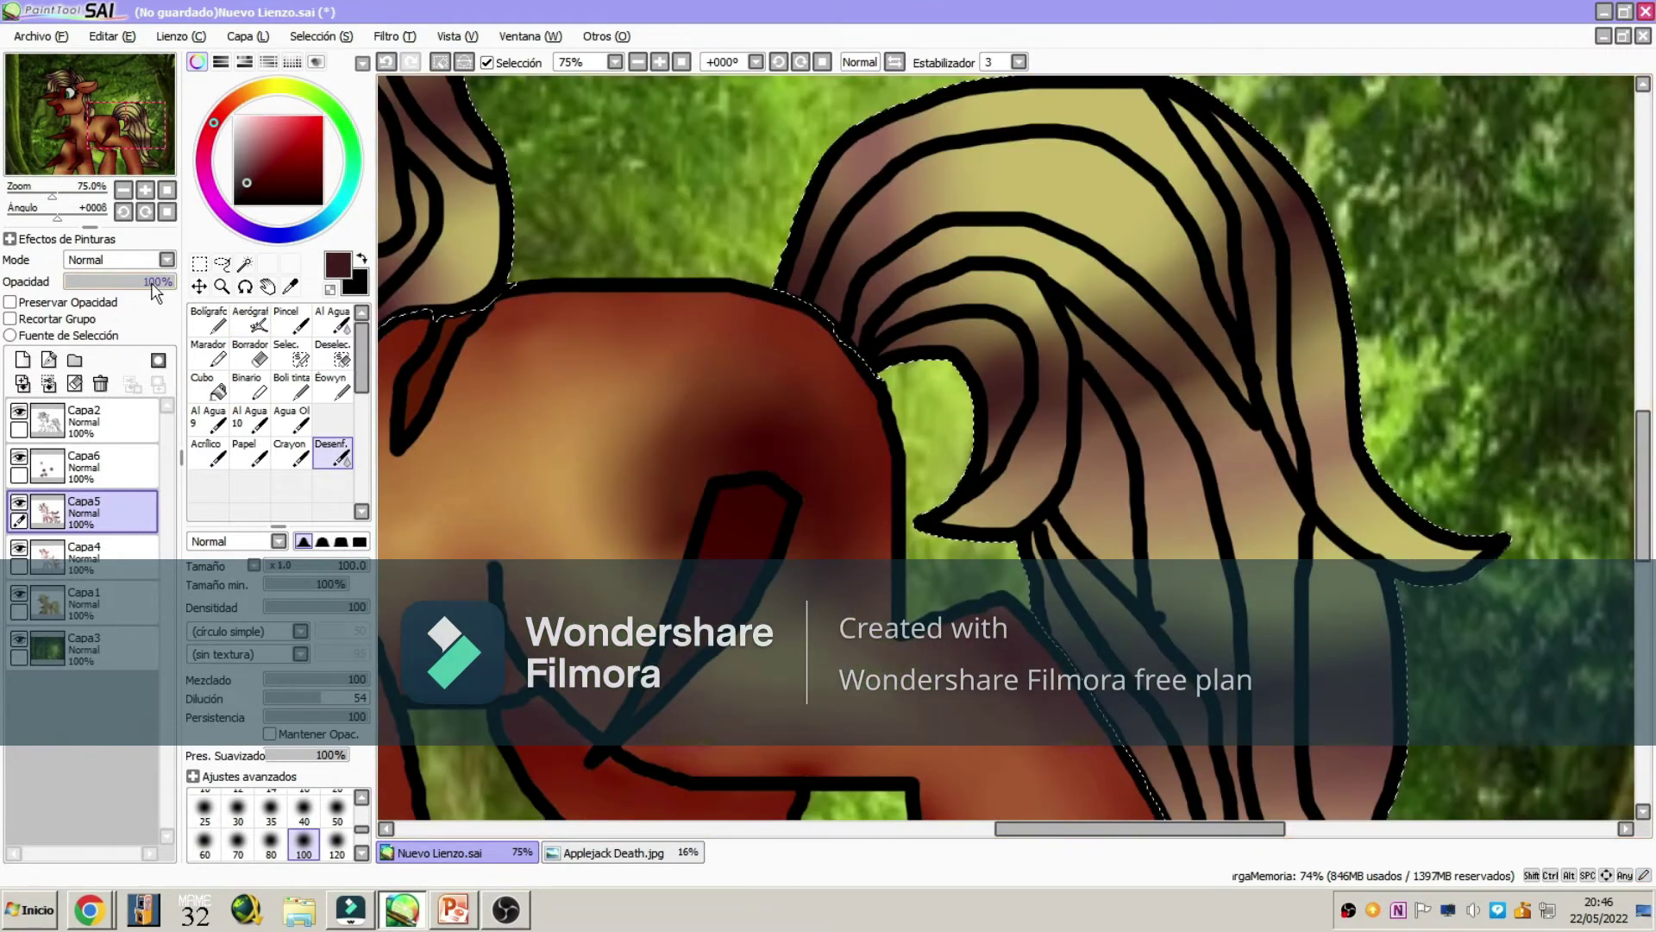
- Airbrush pale cream highlights on the mane and the upper tail on Capa6 and blend them
key(minus)
key(minus)
key(minus)
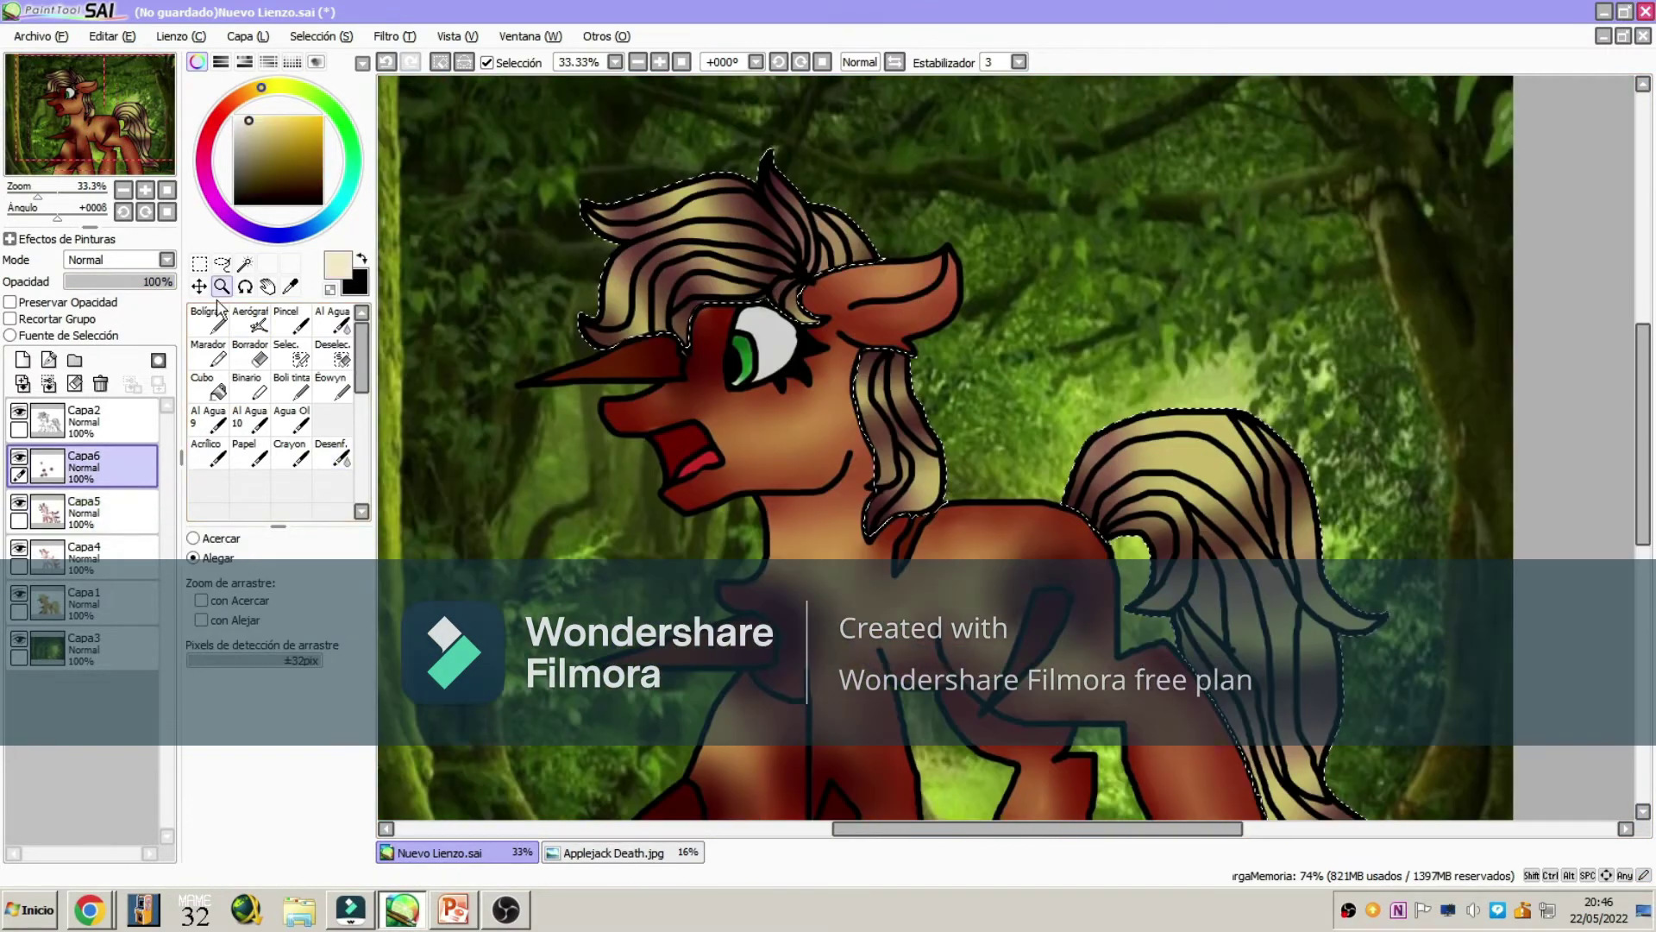
key(v)
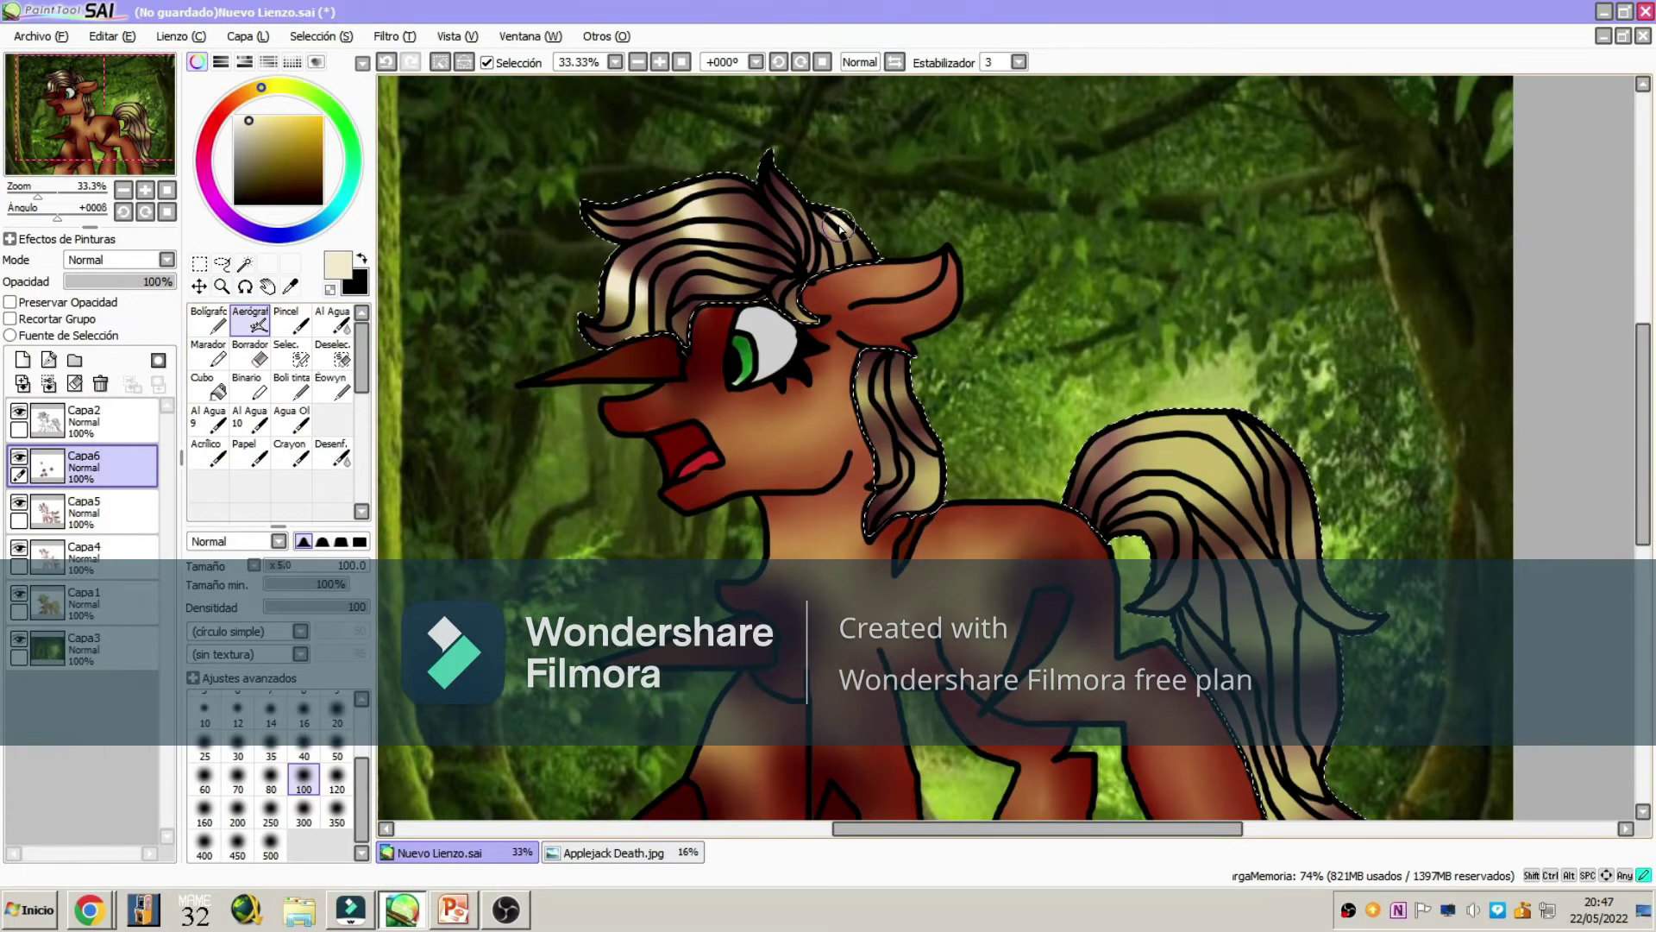
click(1175, 466)
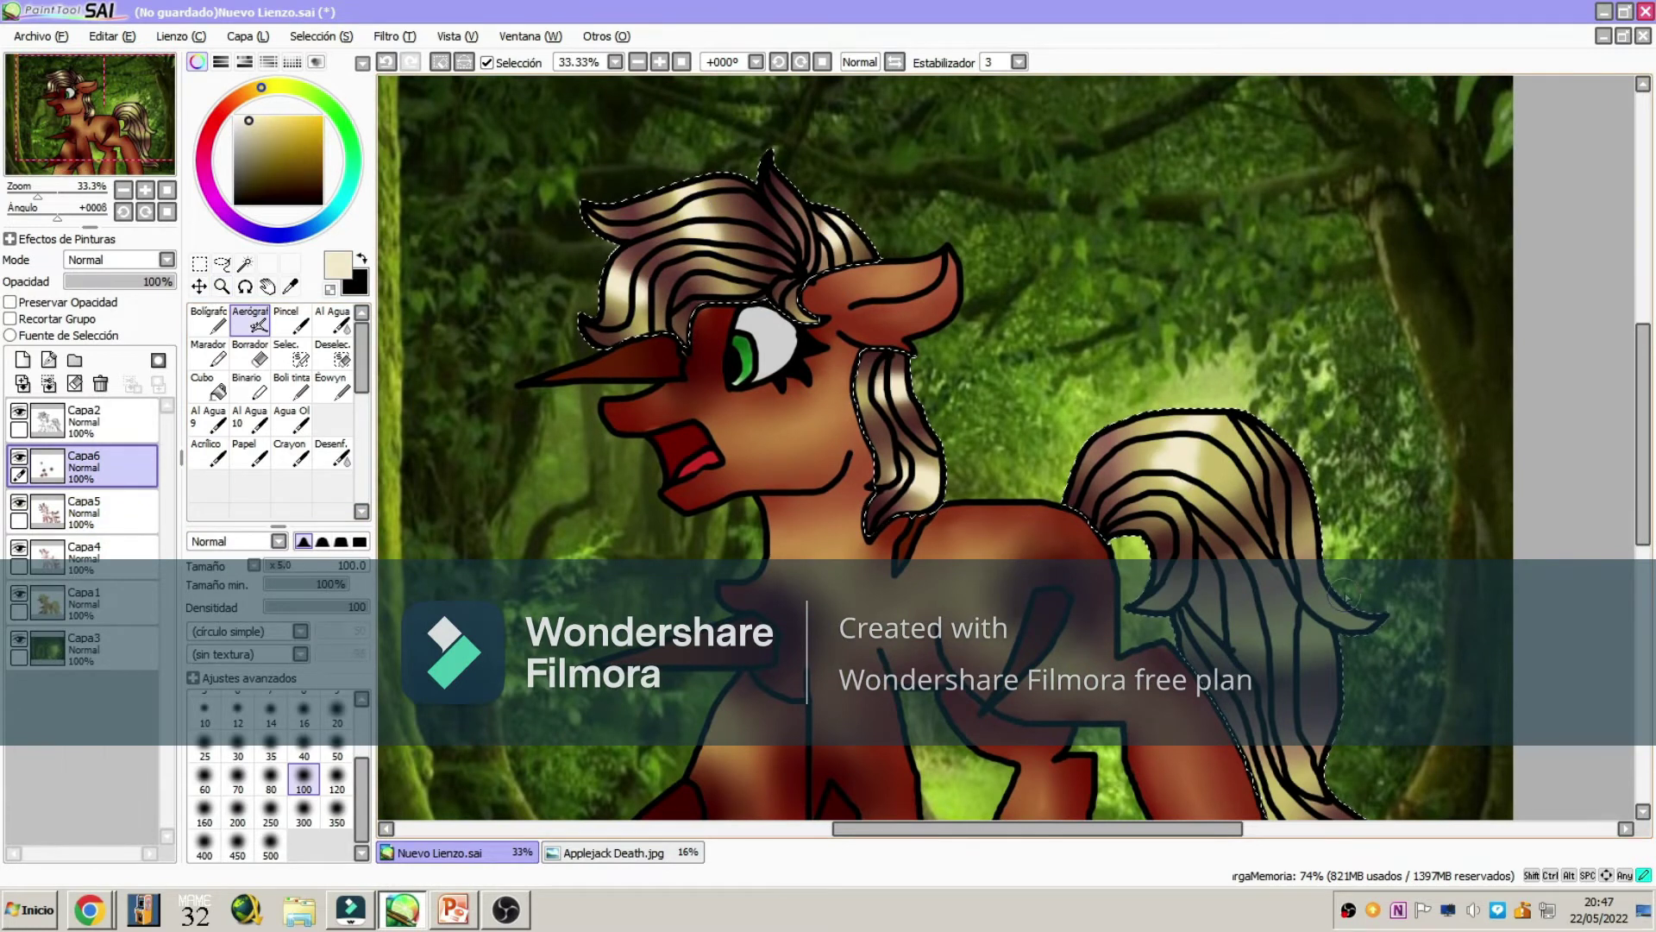
click(352, 451)
drag(1177, 457, 1142, 481)
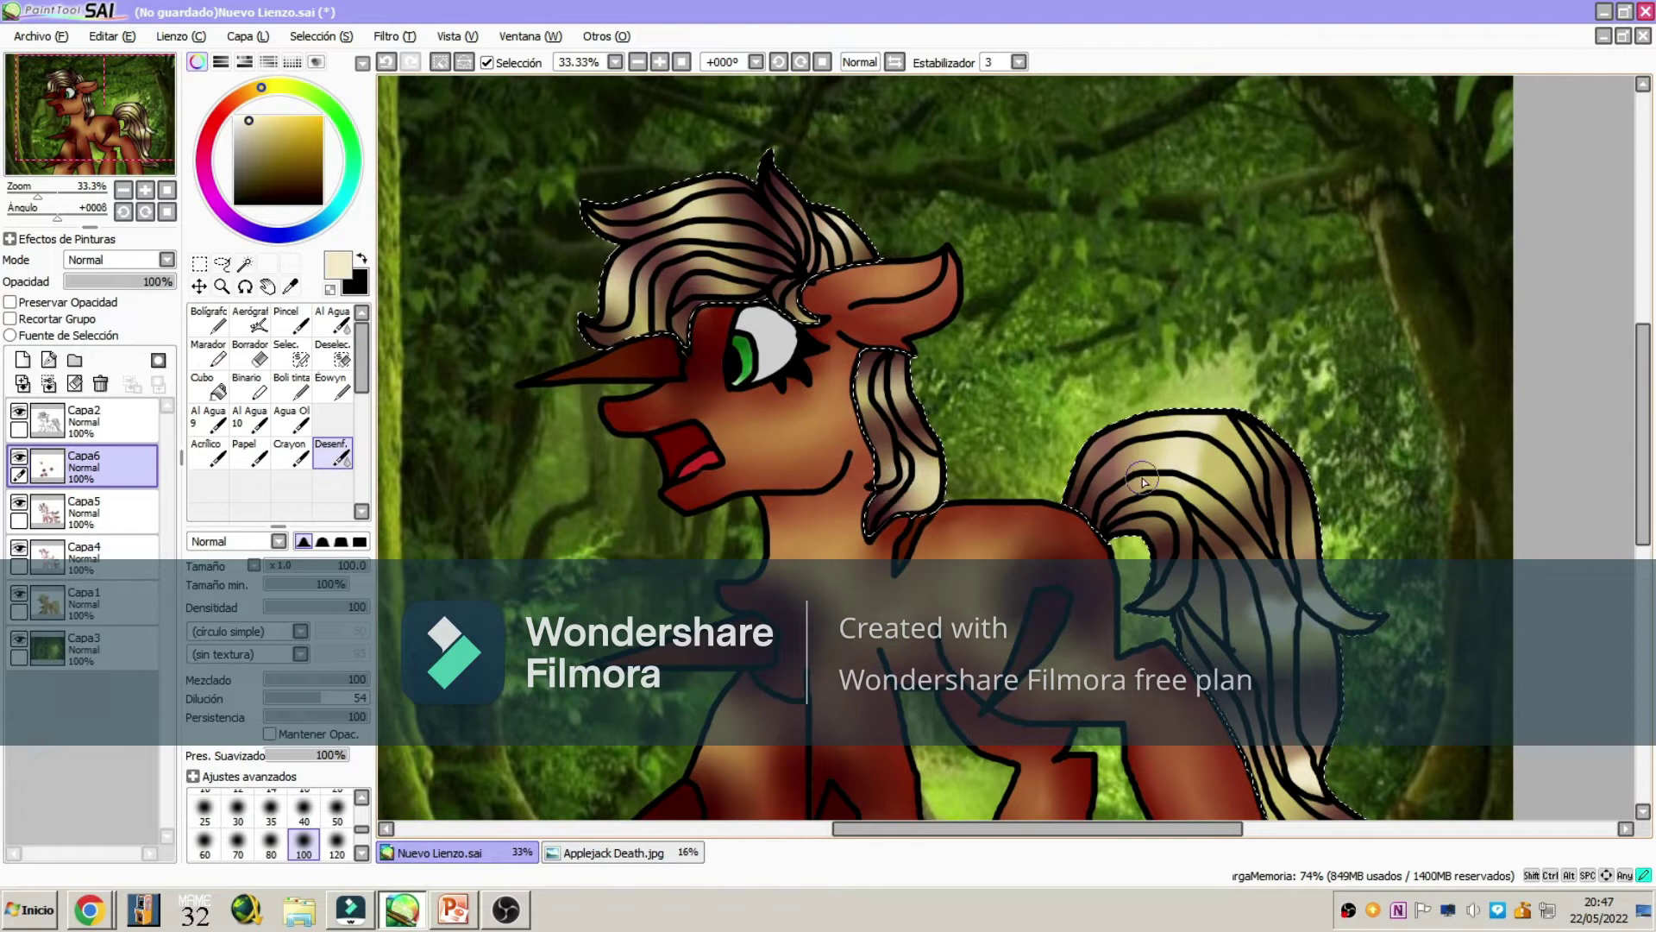
- Airbrush and blend pale cream highlights on the lower tail on Capa6, and add a new layer above it
scroll(1142, 480, down, 3)
key(a)
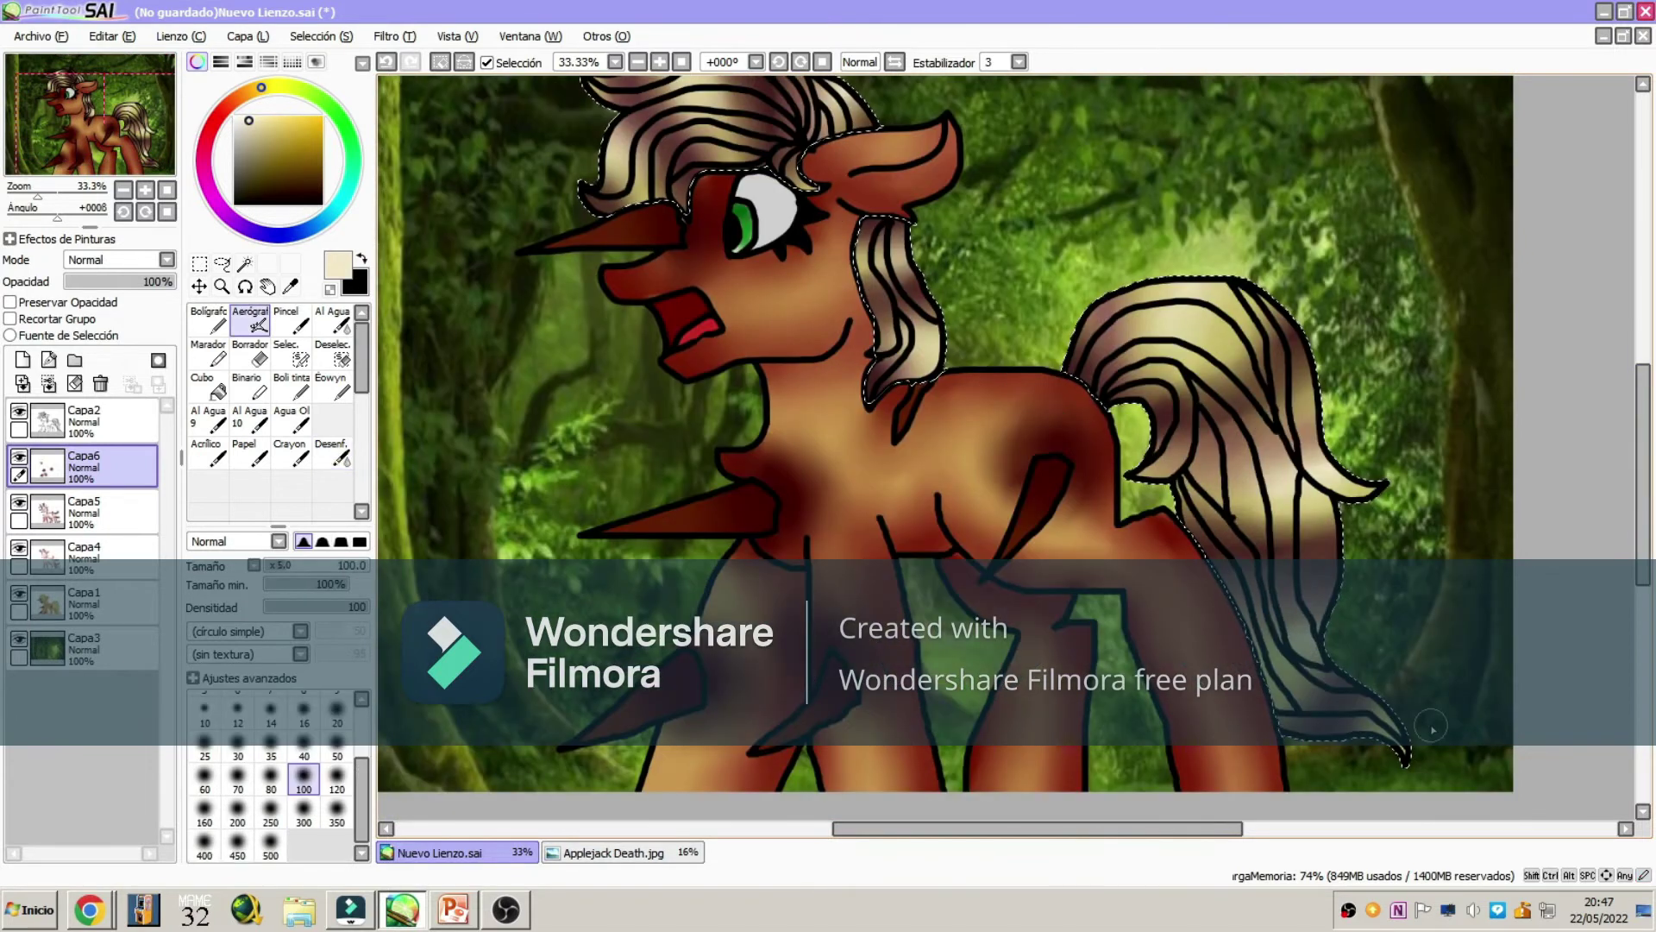
key(b)
drag(1341, 431, 1553, 587)
click(22, 358)
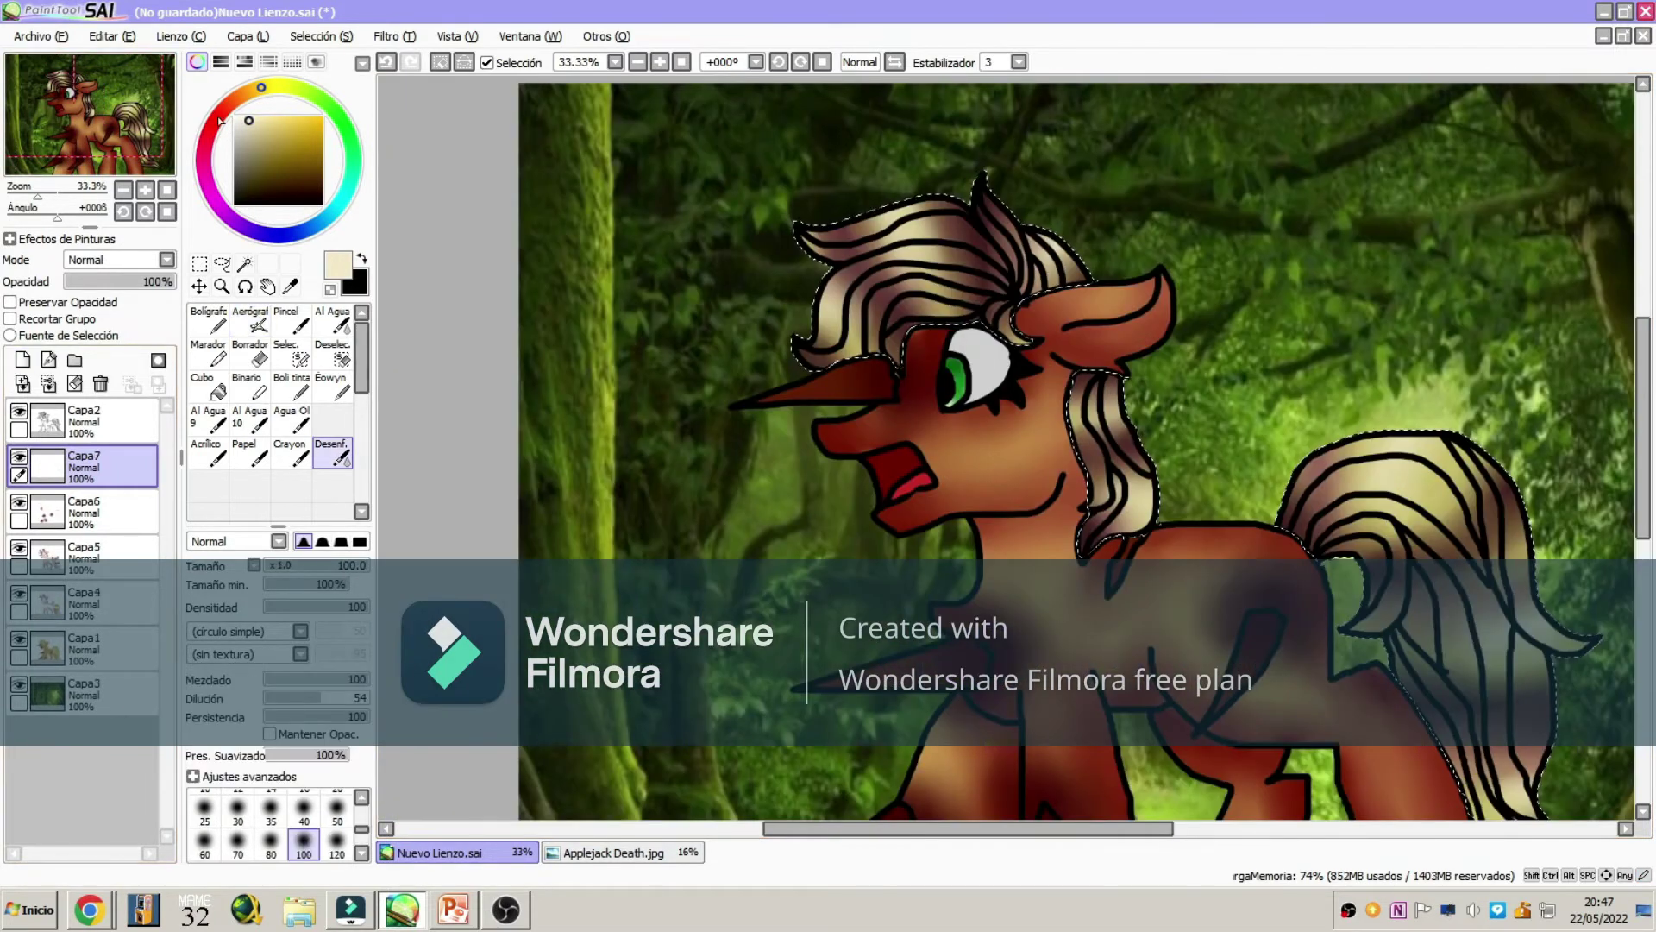
- Try to draw thin dark maroon strand lines across the forelock and top of the mane with a size 8 pen on Capa7
key(n)
key(ctrl+plus)
key(ctrl+plus)
key(ctrl+plus)
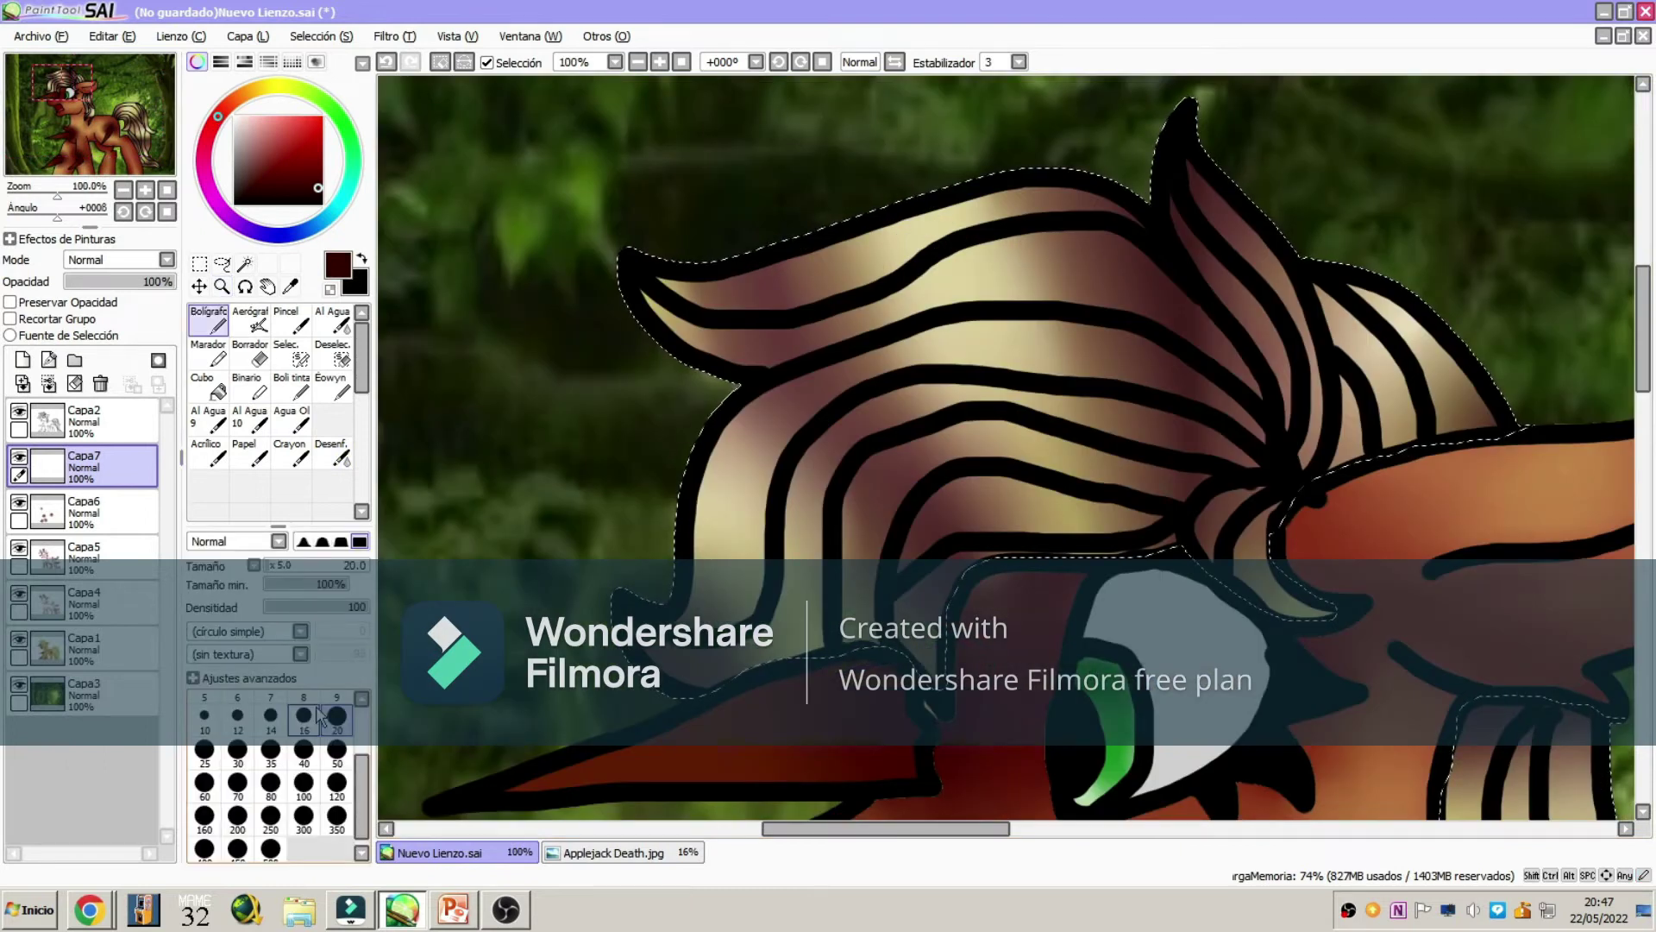
click(304, 697)
drag(1246, 596, 1304, 493)
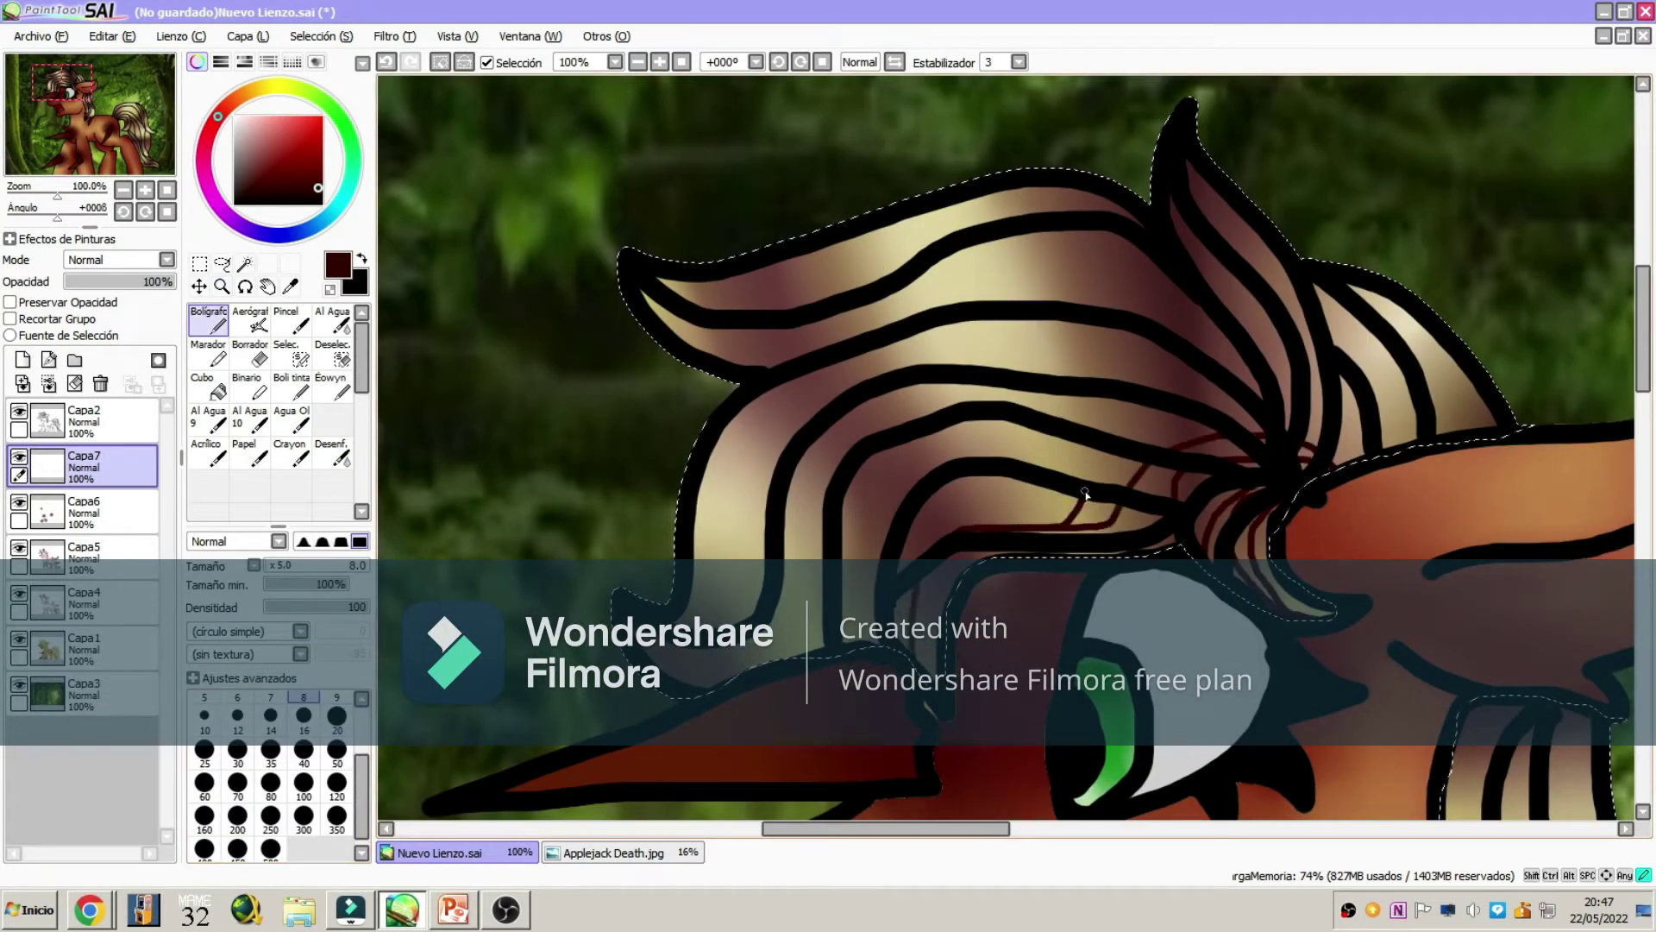
drag(1156, 354, 1364, 325)
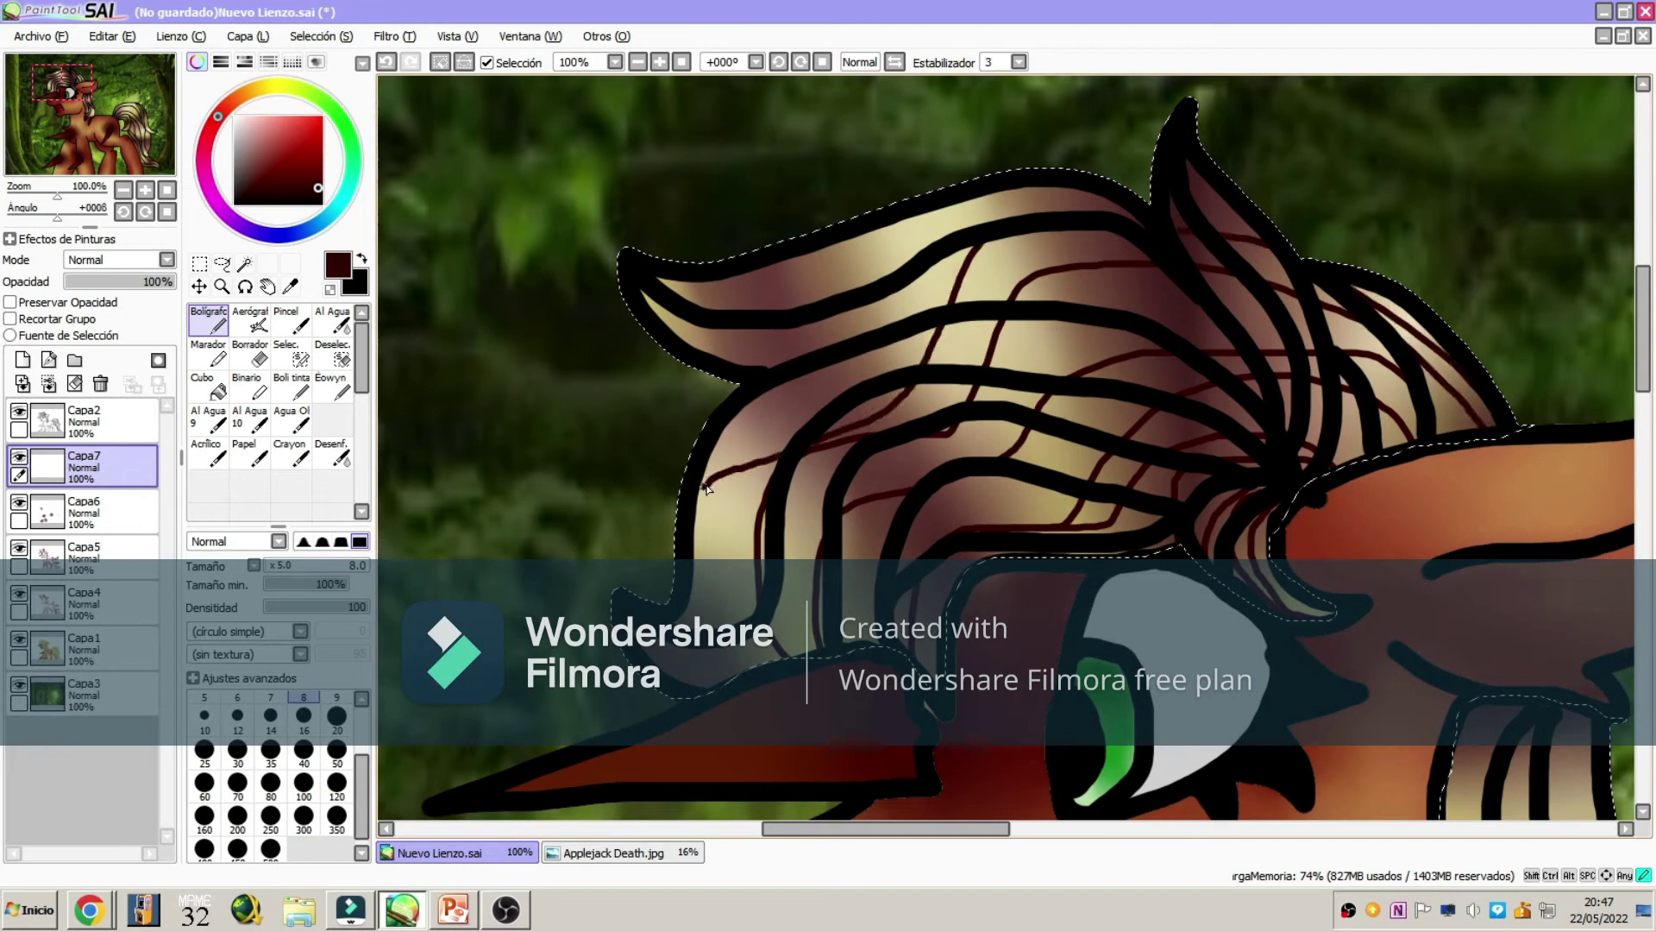
drag(742, 578, 871, 353)
drag(643, 294, 793, 343)
- Try to blend the thin strand lines on the mane, and undo all the strand lines on Capa7
click(338, 459)
key(ctrl+z)
key(ctrl+z)
key(ctrl+z)
key(ctrl+z)
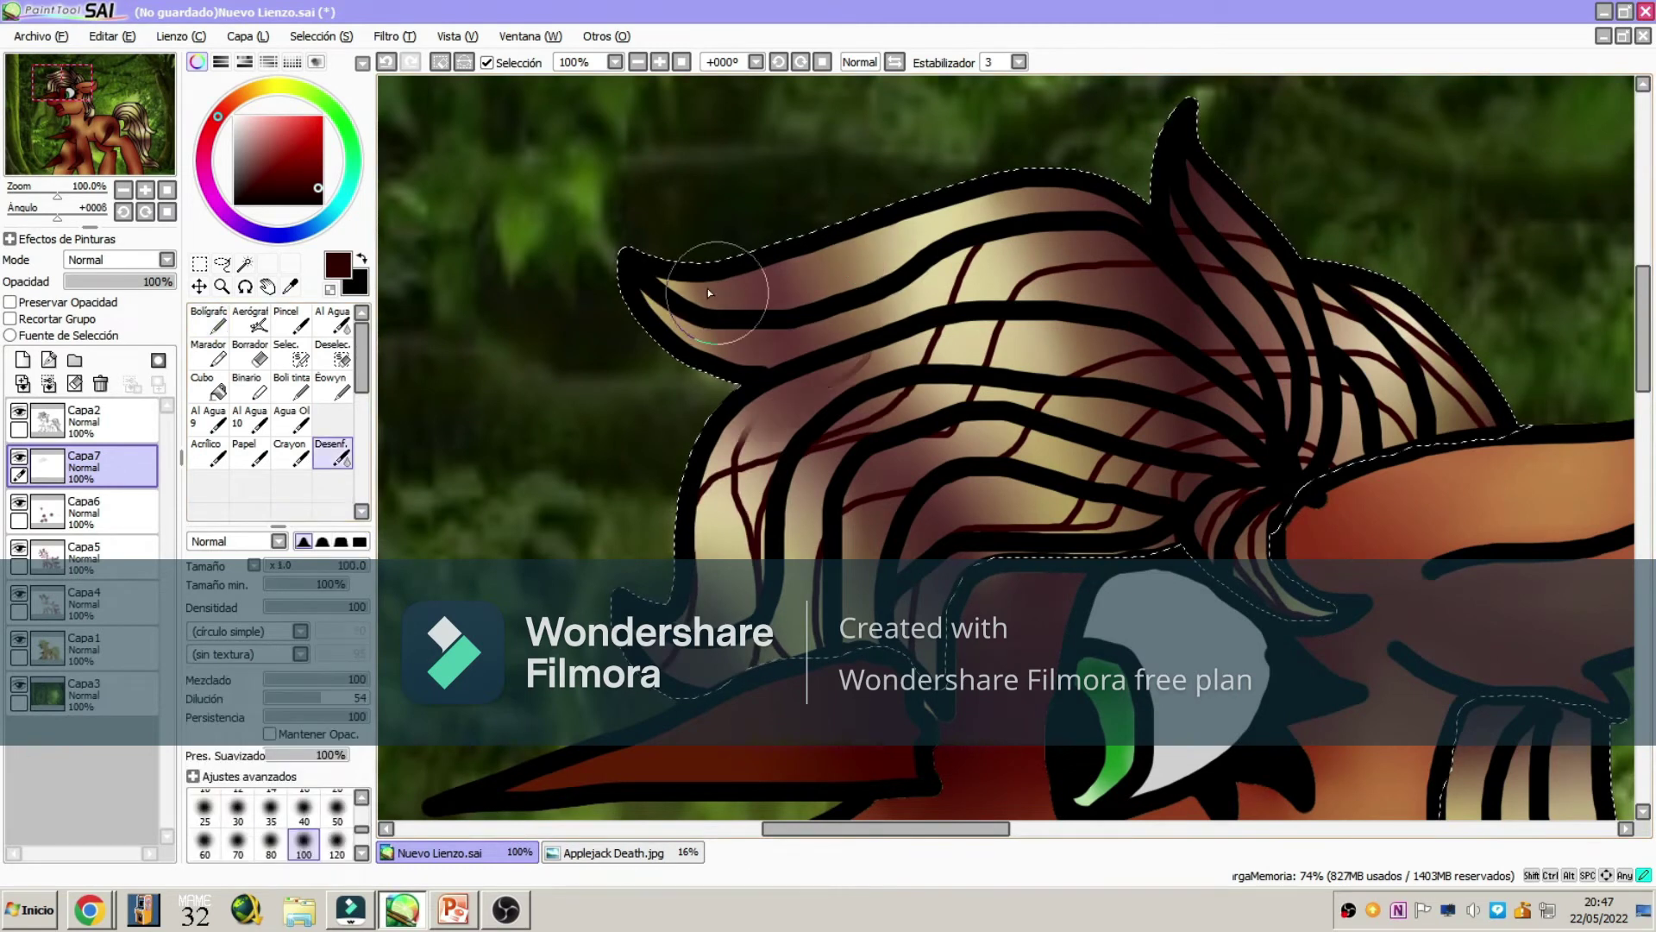
key(ctrl+z)
key(ctrl+z)
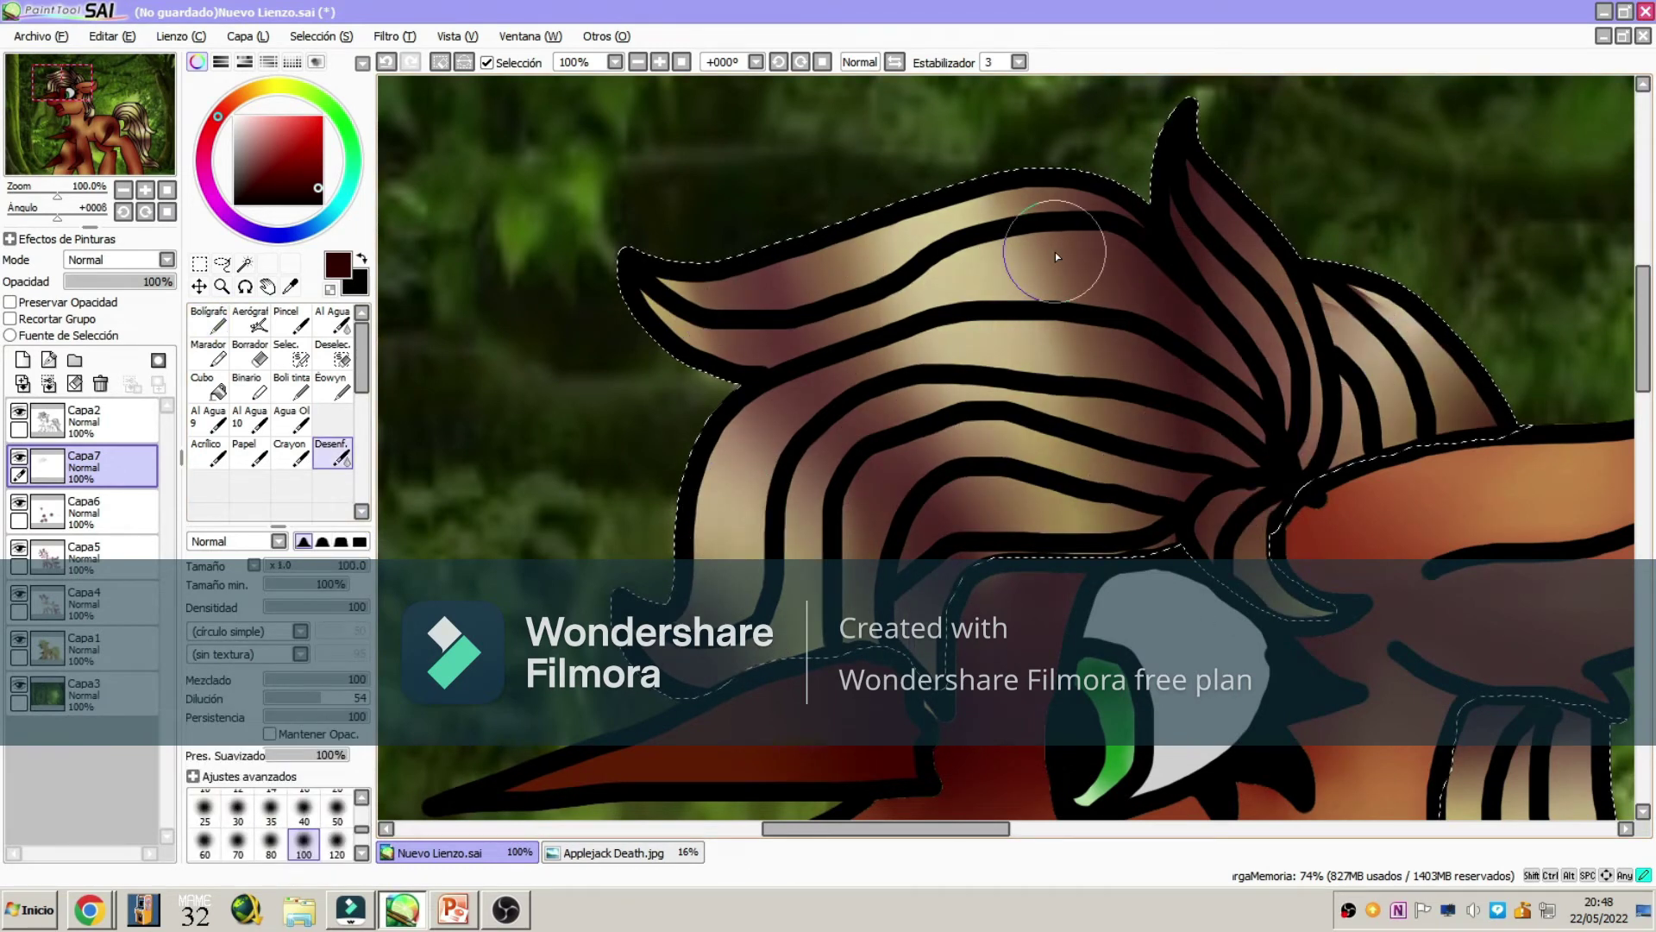
- Airbrush dark maroon shading over the hair on Capa7, blend it at size 300, and clear the hair selection
key(minus)
key(minus)
key(minus)
key(minus)
key(minus)
key(v)
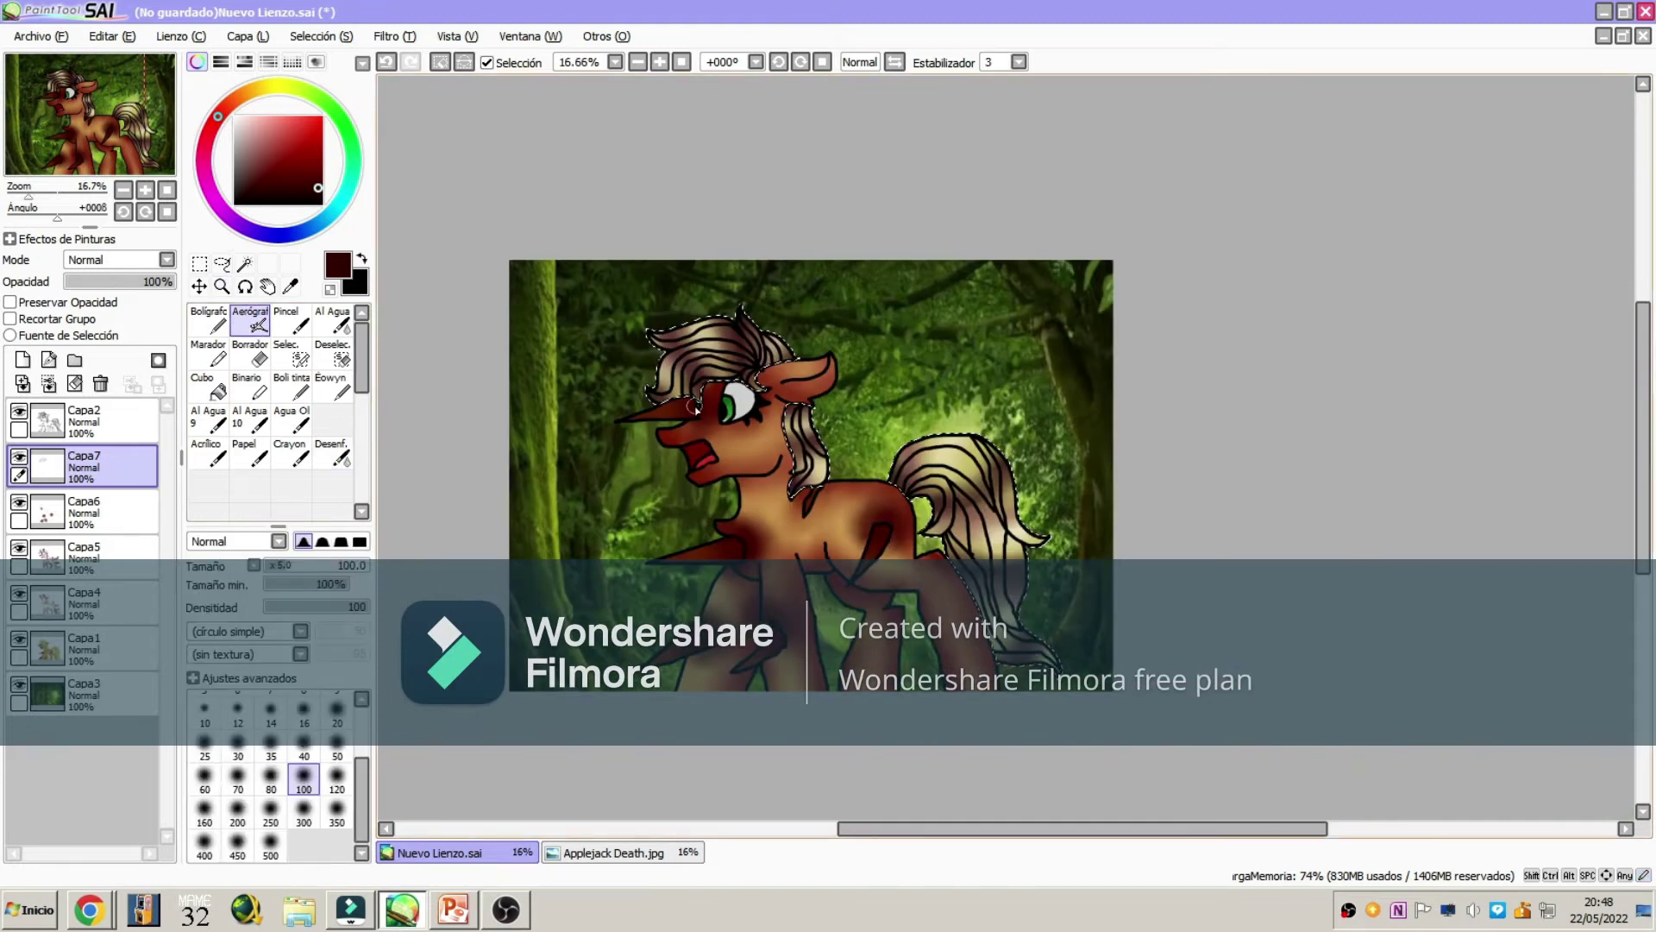
key(b)
scroll(303, 828, down, 2)
click(306, 834)
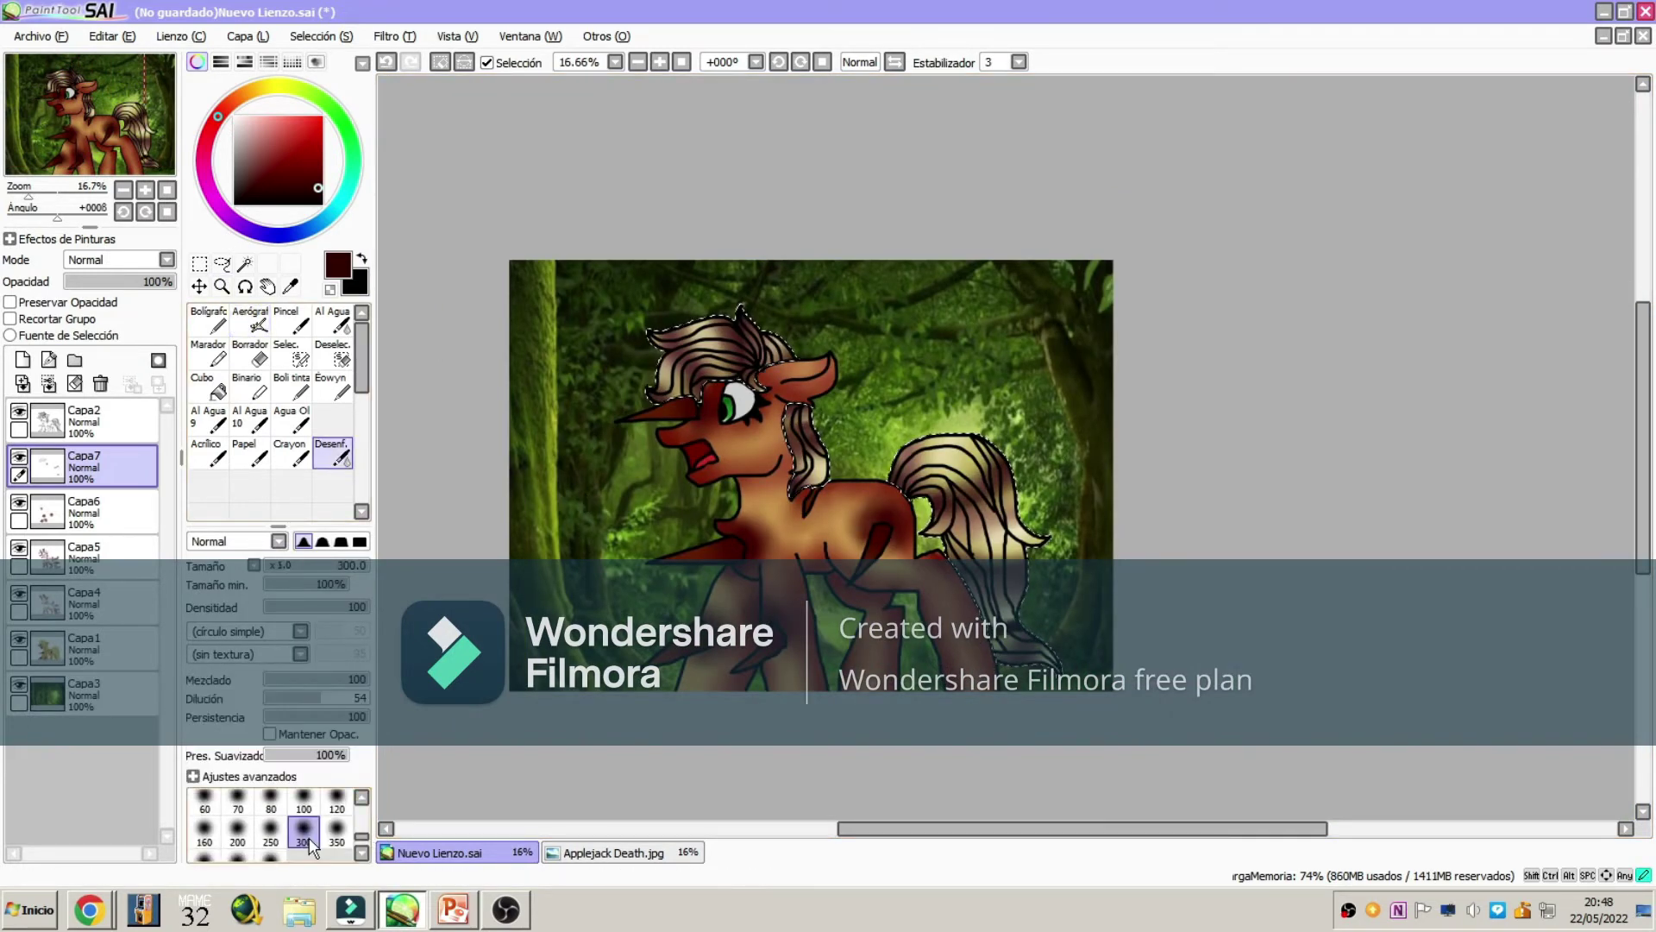
key(l)
key(ctrl+d)
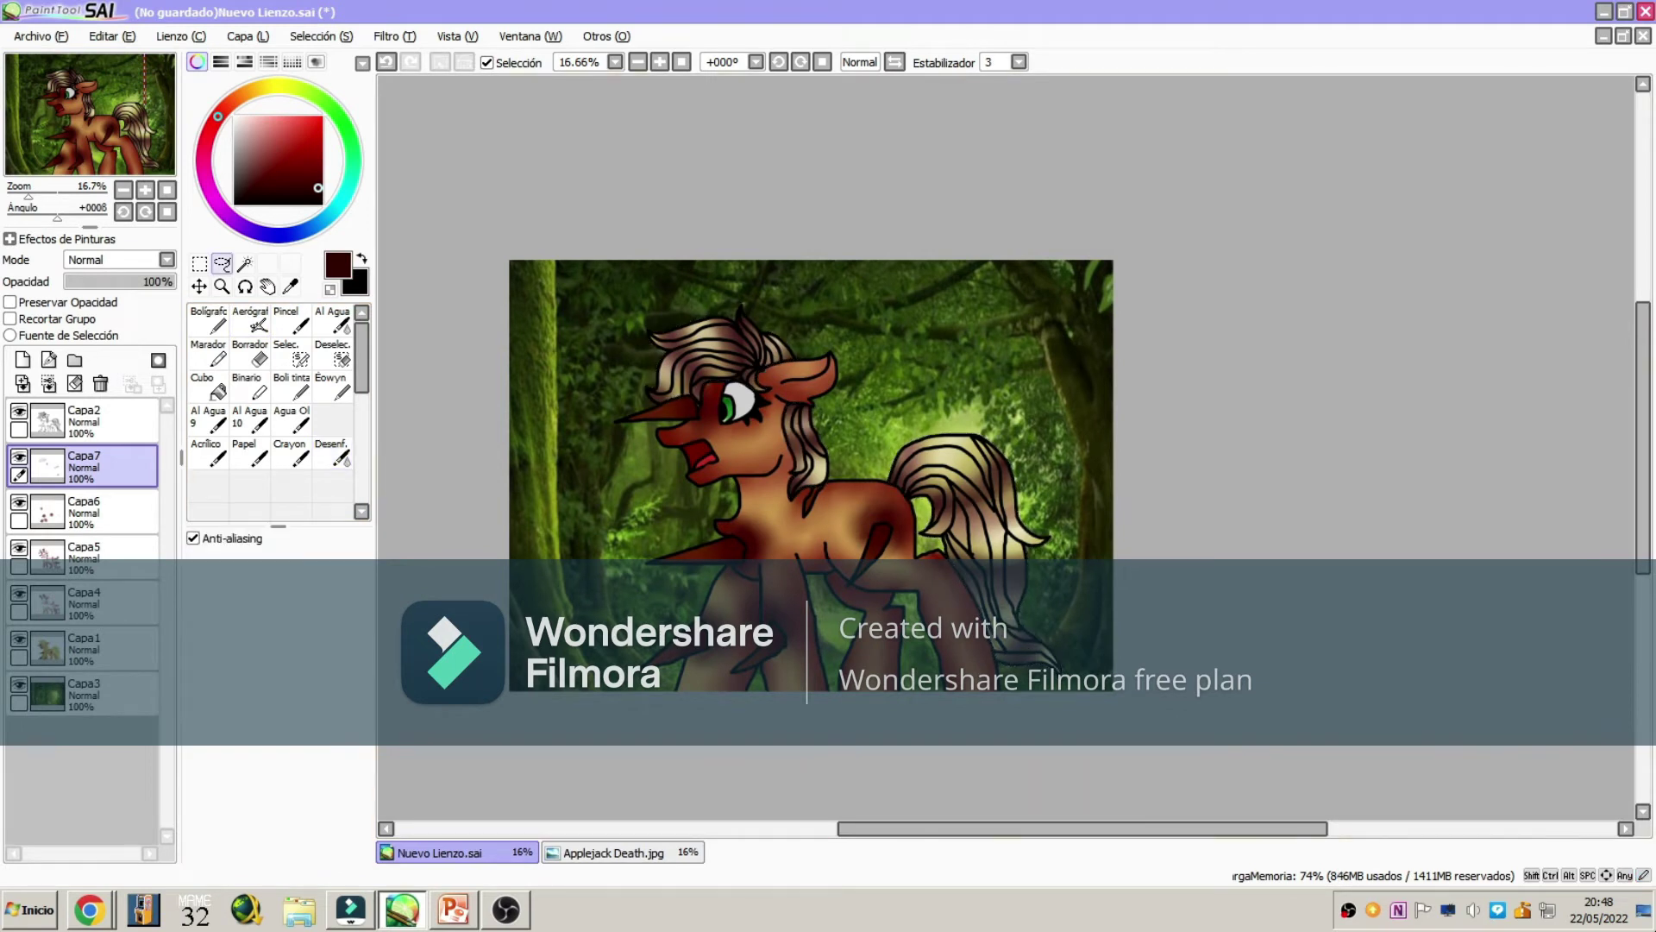
- Draw pale blue tears under the eye on a new top layer with a size 8 pen and fade them with a size 500 eraser
key(ctrl+shift+n)
scroll(557, 392, up, 10)
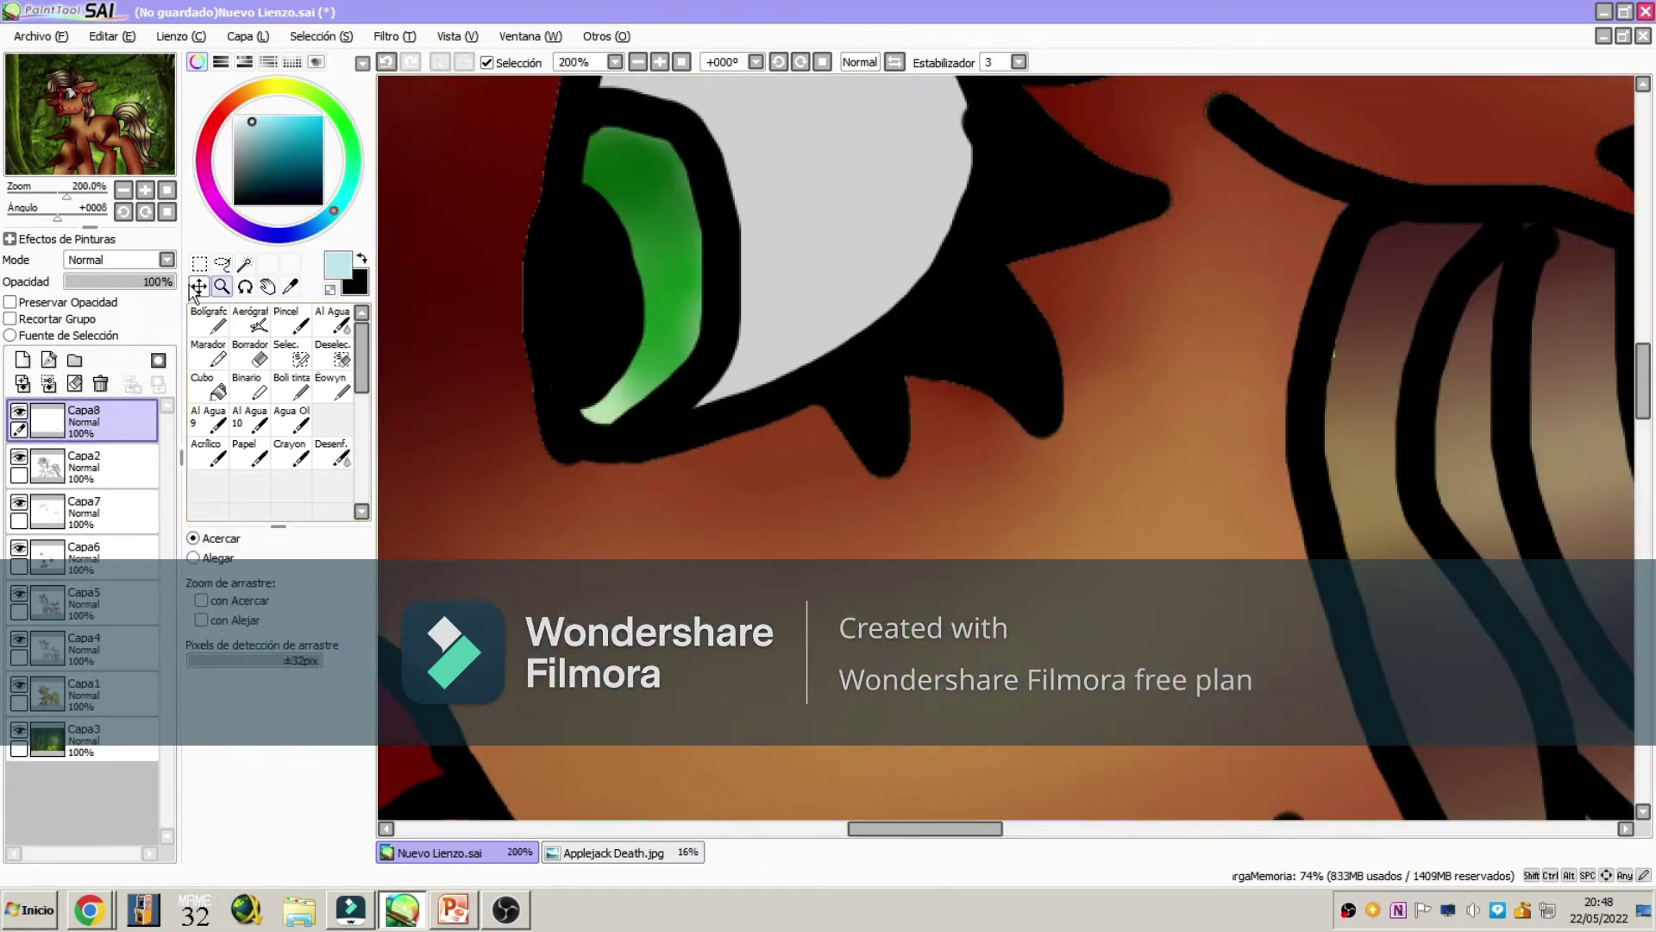
key(n)
drag(567, 452, 681, 455)
drag(740, 440, 802, 407)
drag(678, 473, 678, 608)
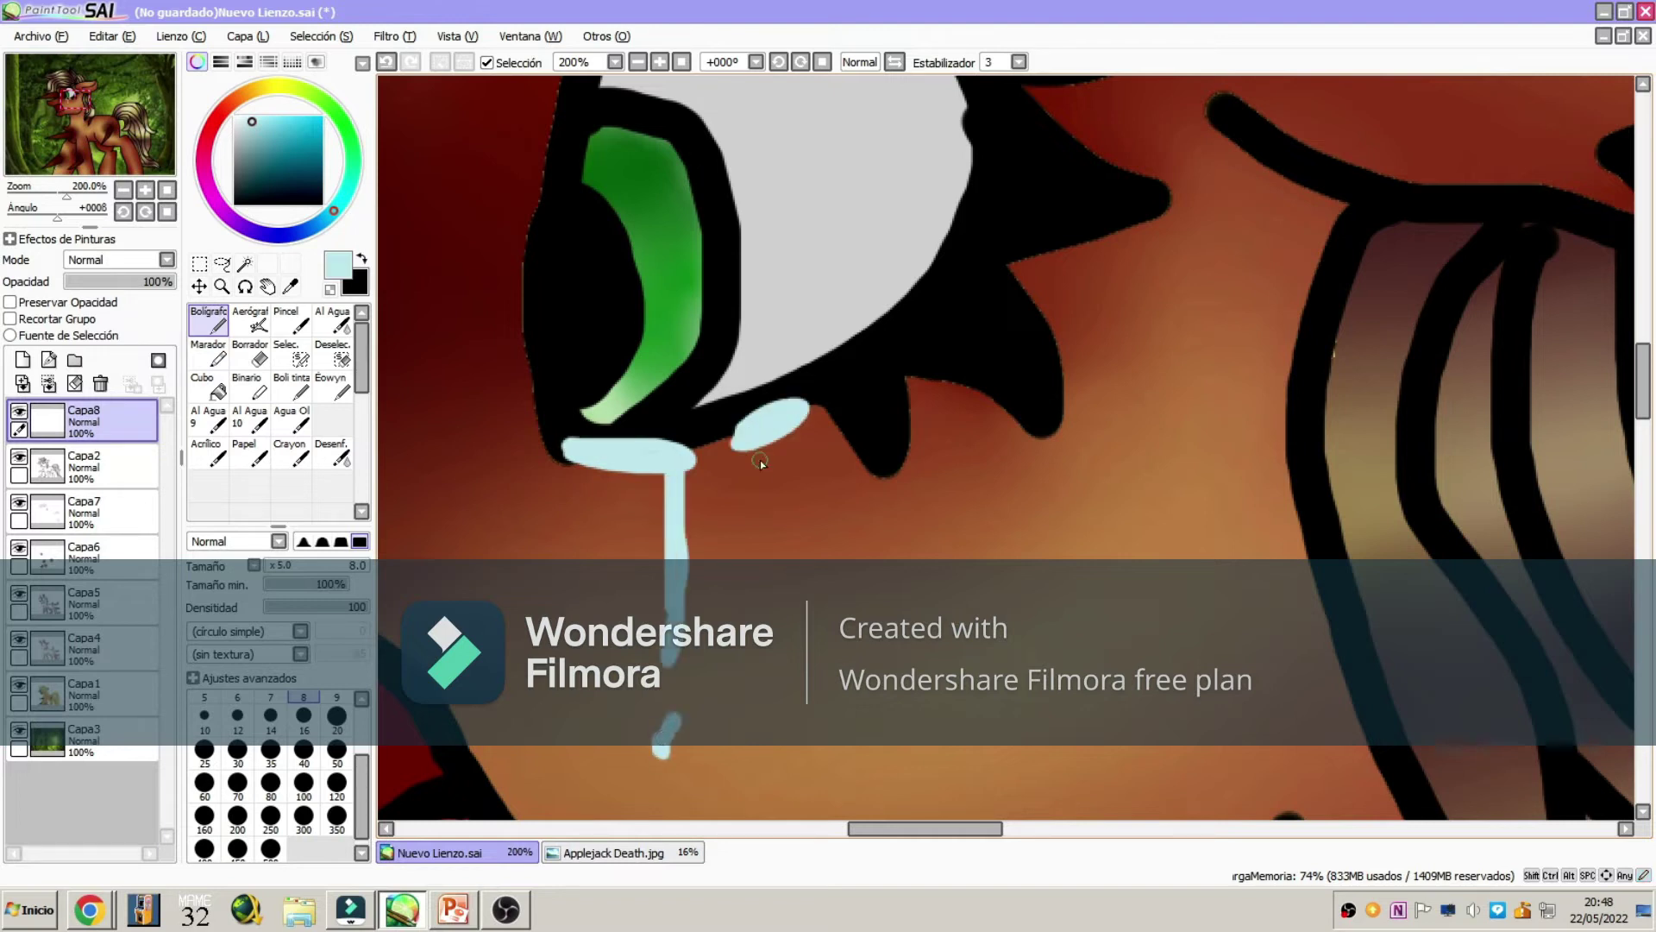
drag(770, 479, 769, 547)
key(e)
click(656, 515)
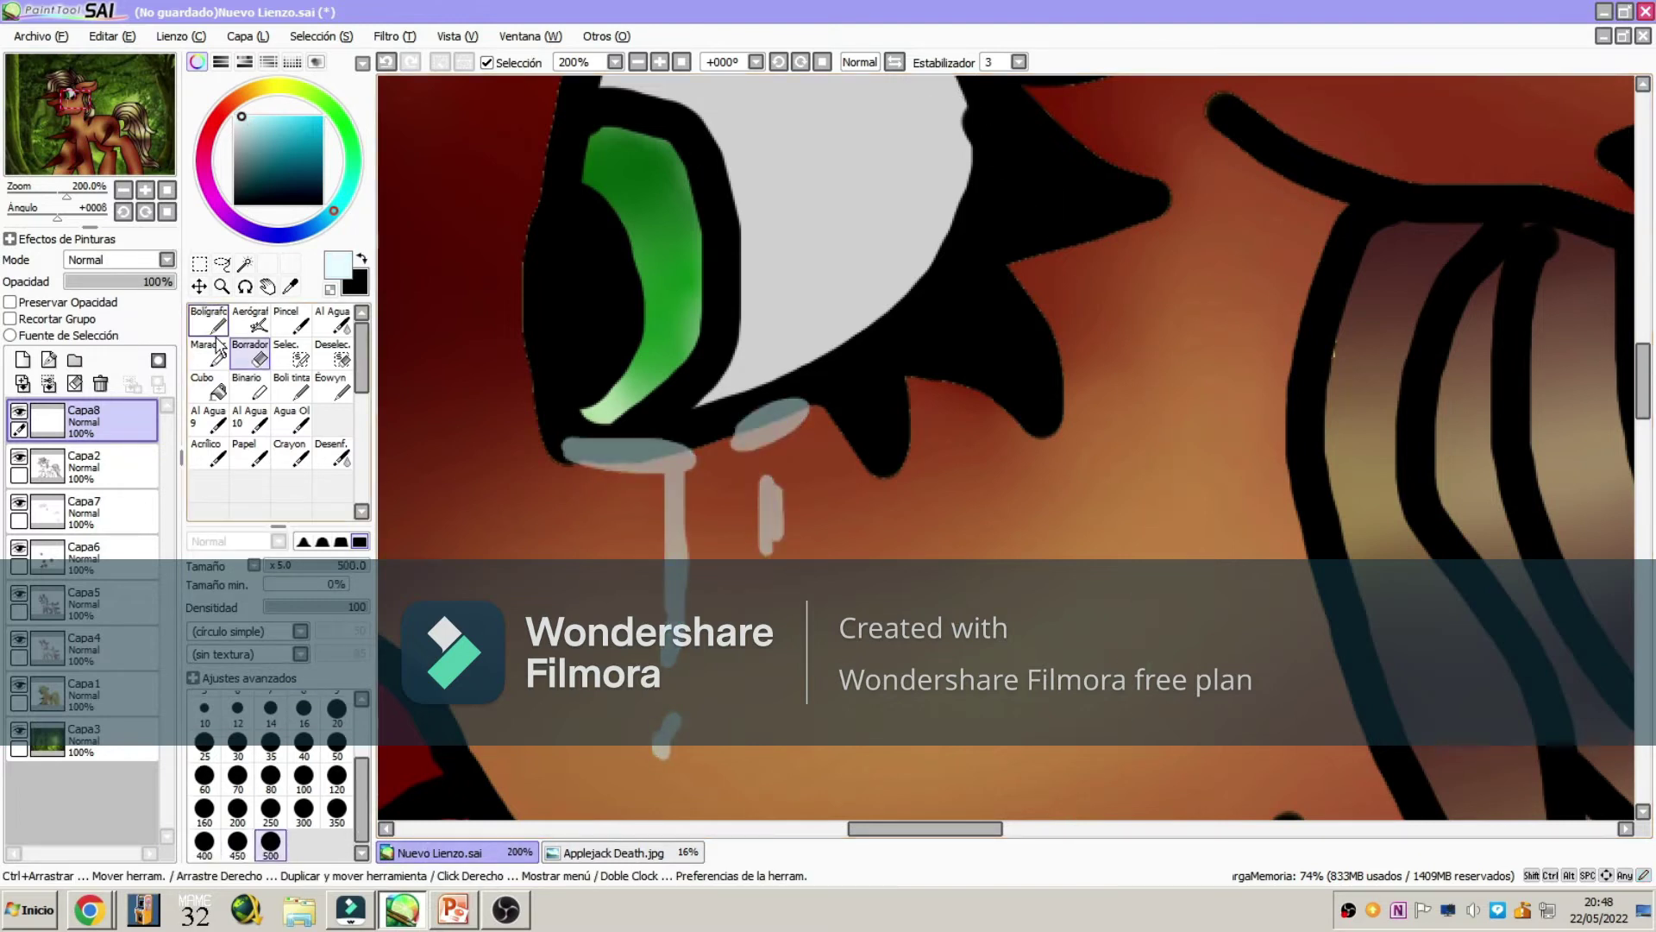
- Dab near-white highlights on the tears with a size 8 pen and blend them at size 10
click(212, 323)
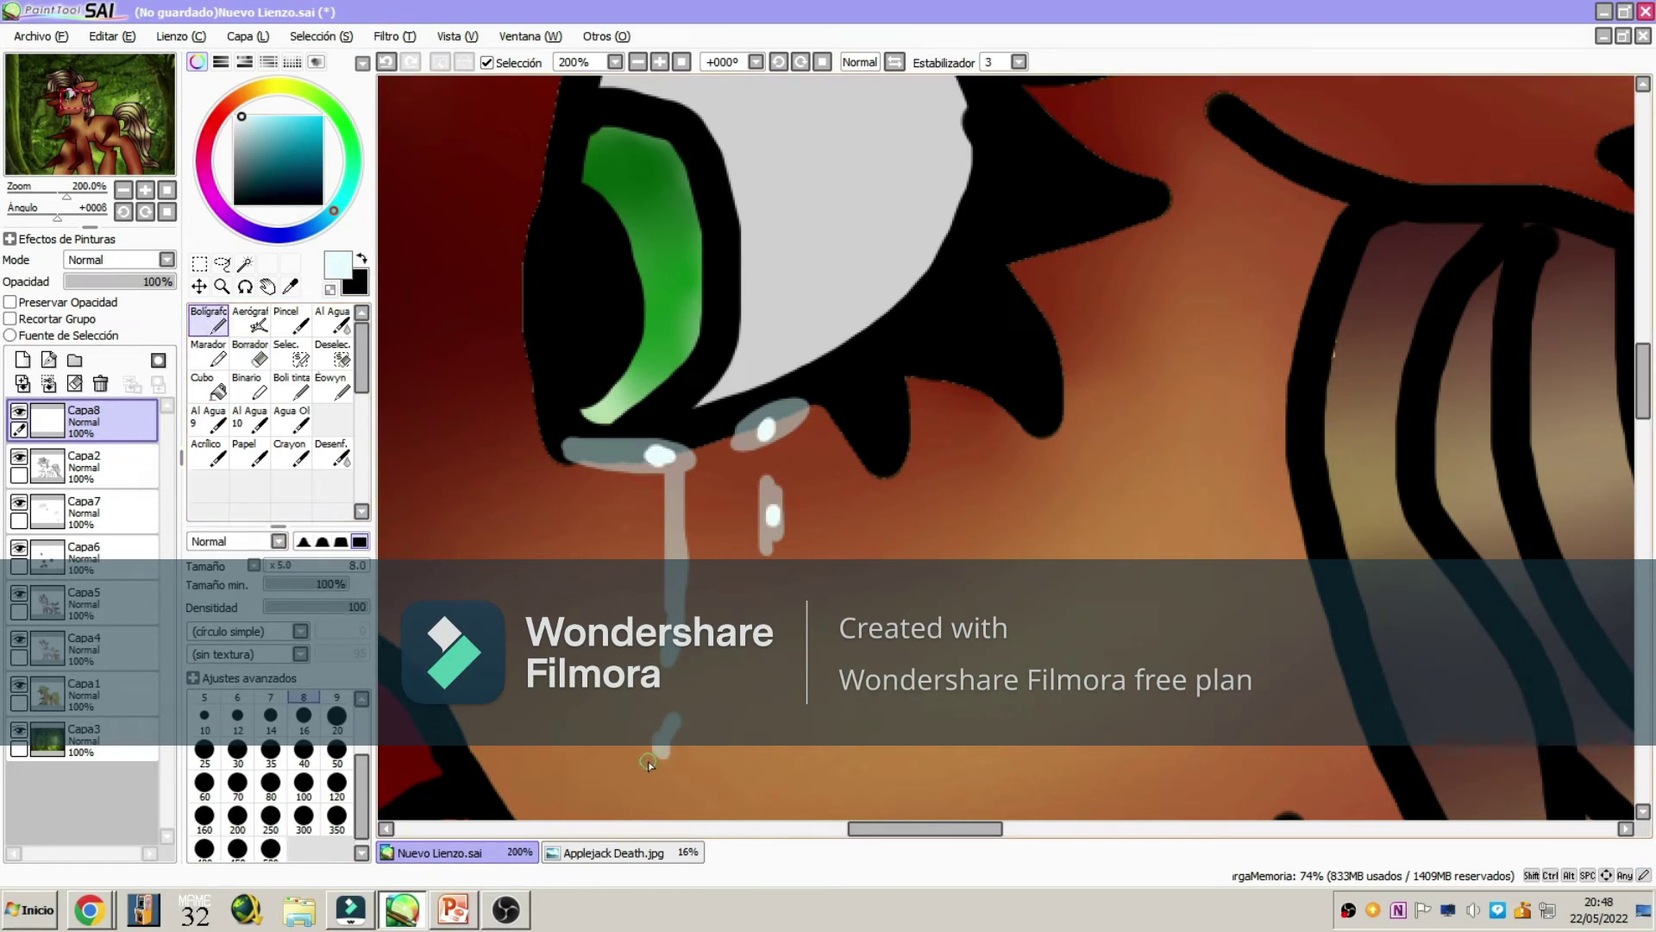
click(332, 454)
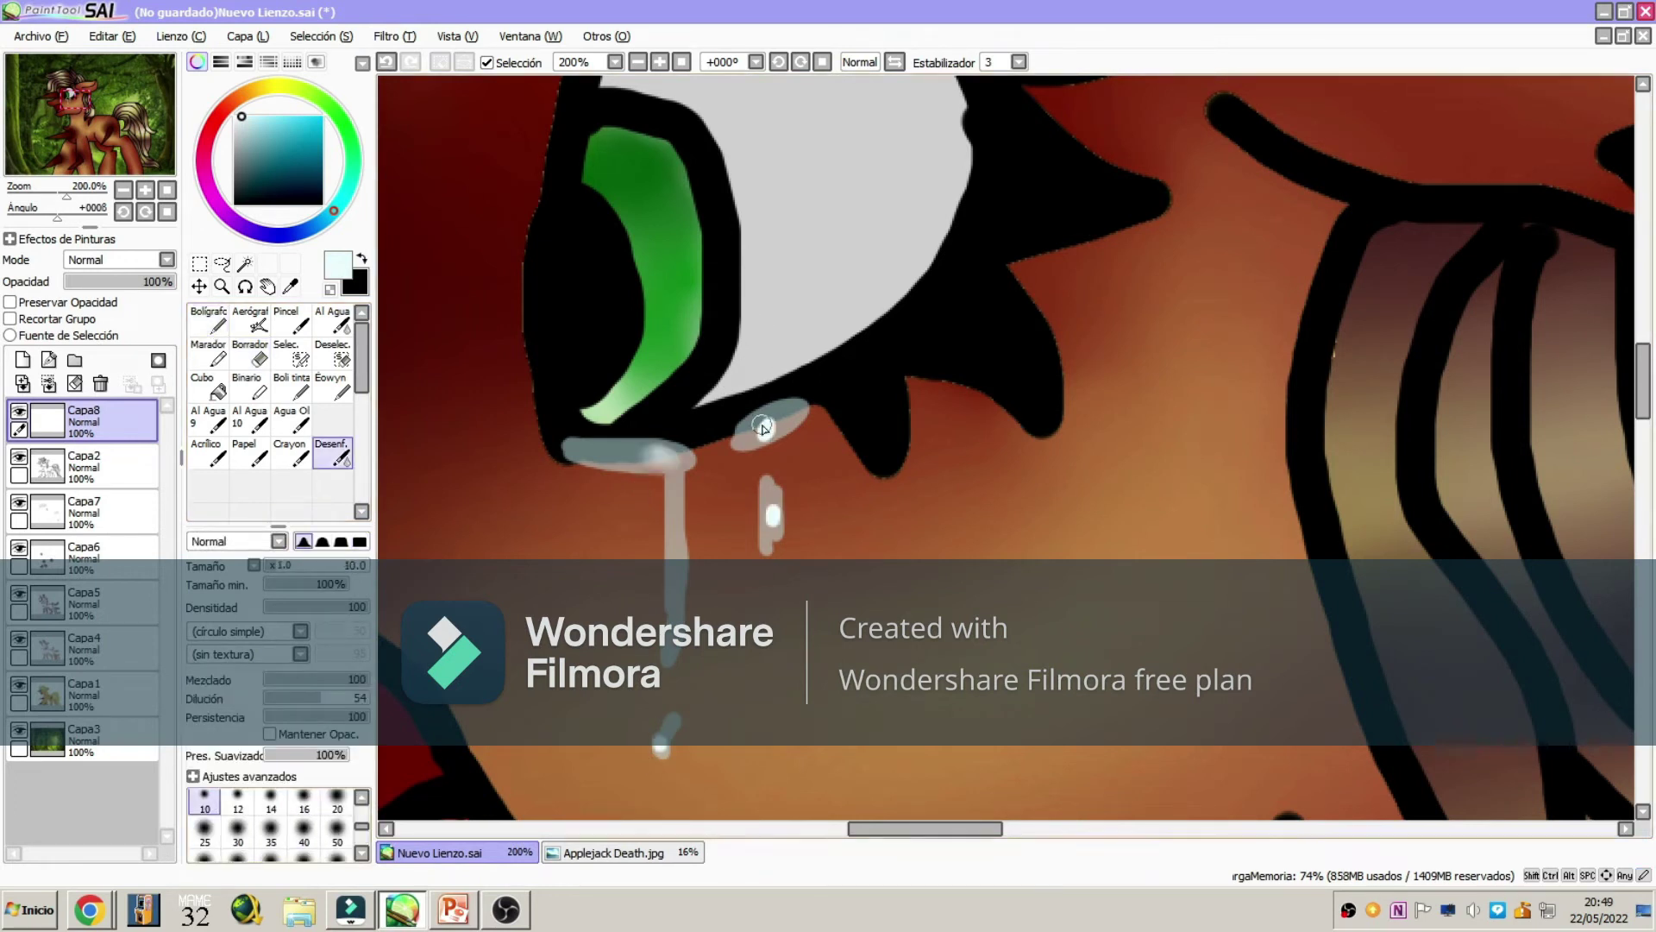
click(221, 288)
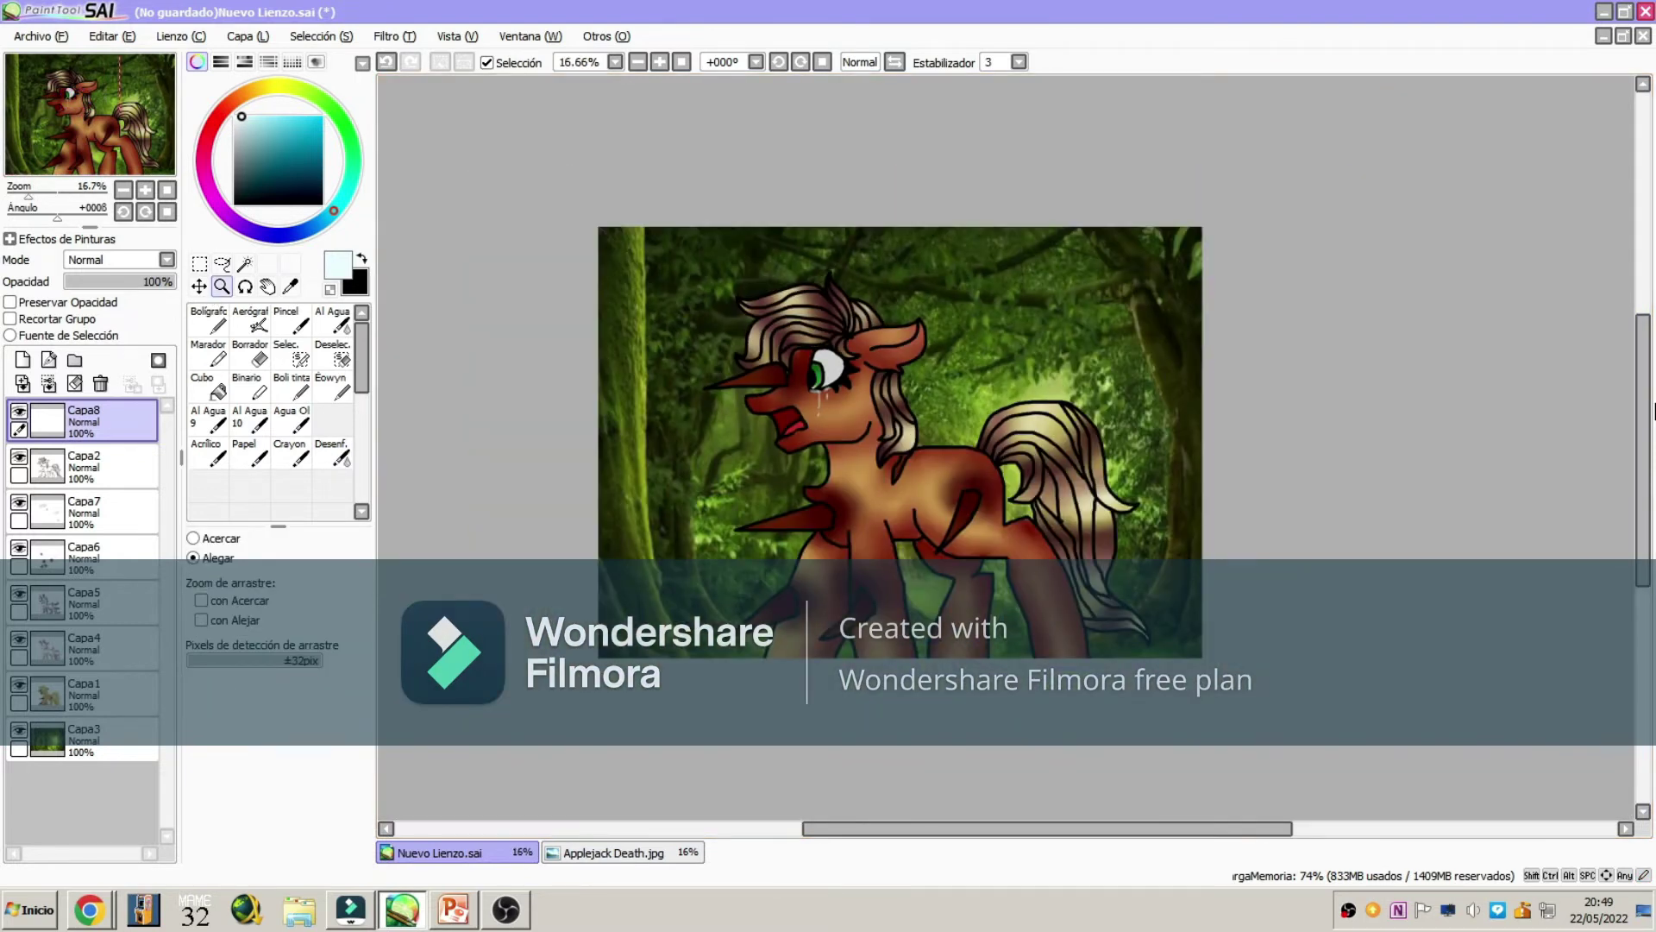
click(84, 740)
click(236, 172)
click(83, 421)
click(340, 123)
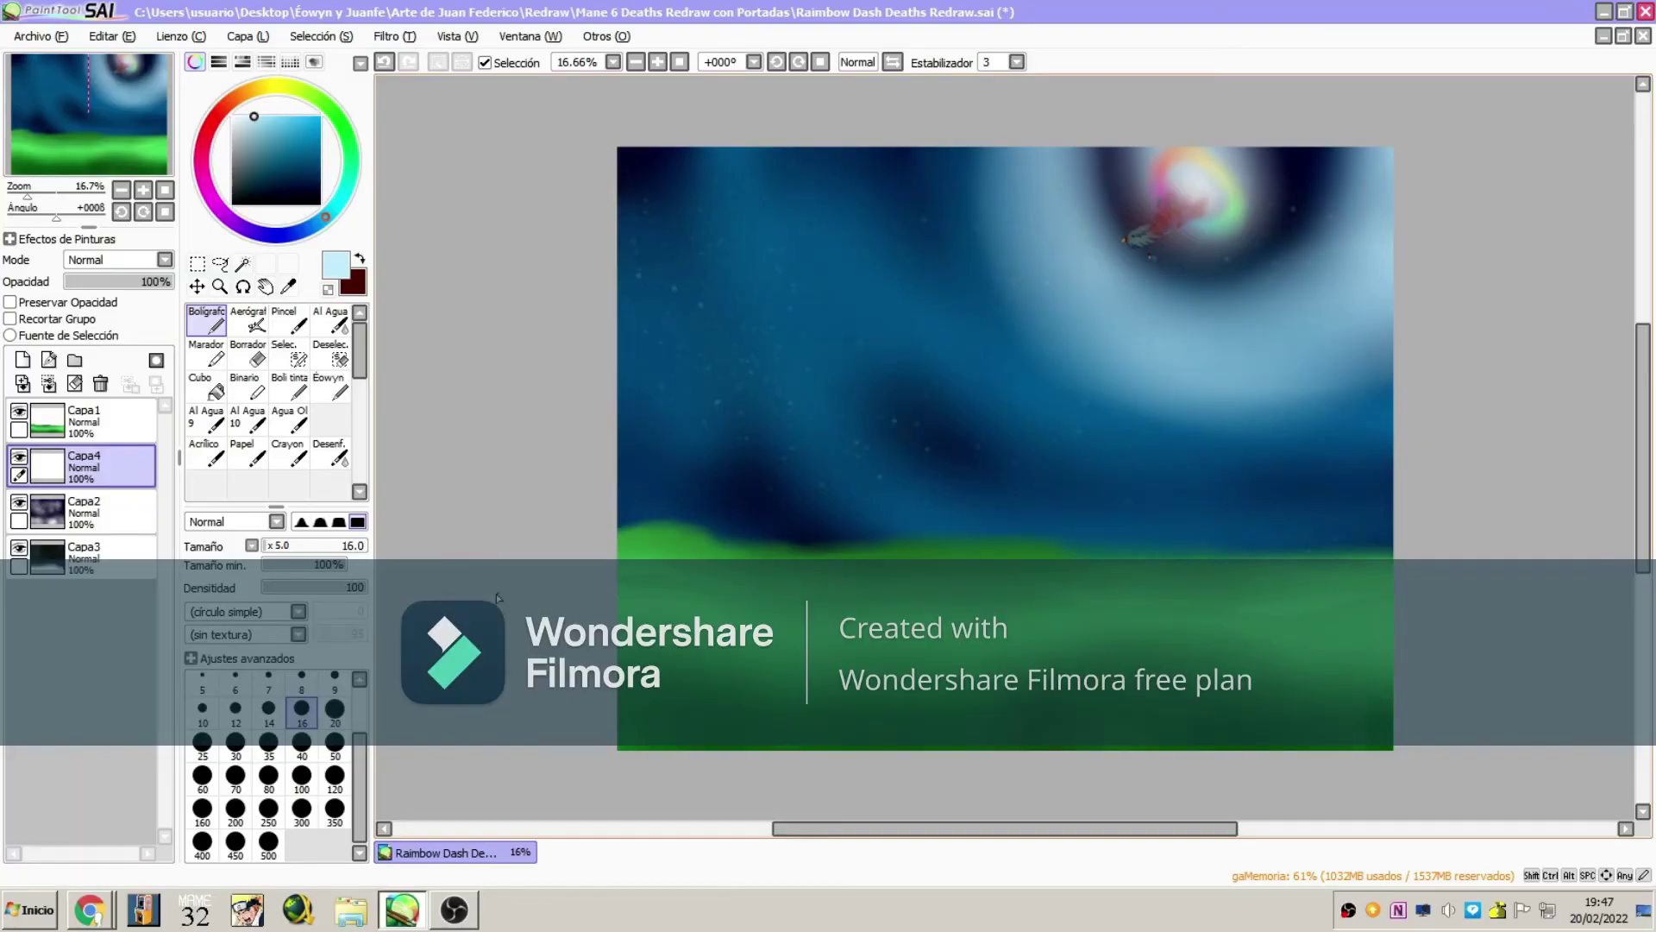
- In the Rainbow Dash redraw, sketch a black round head guide with crossing curves on new layer Capa5, near the grass horizon
drag(78, 592, 84, 414)
click(232, 203)
key(ctrl+plus)
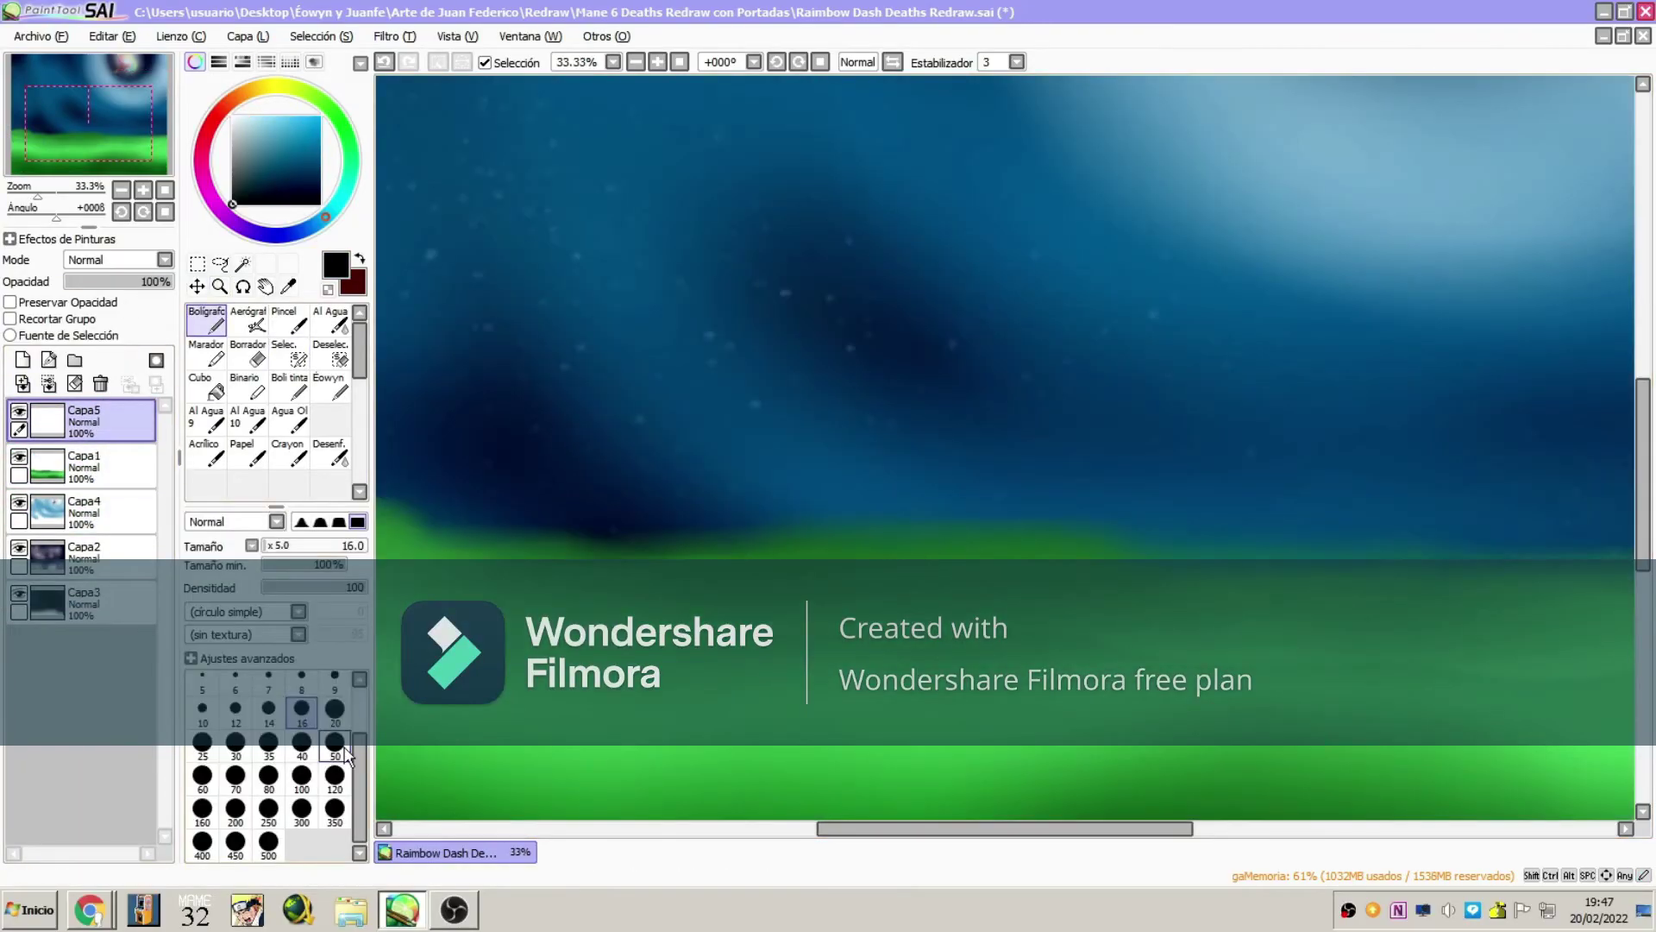
click(247, 36)
click(258, 374)
drag(552, 535, 687, 466)
key(Return)
click(220, 286)
drag(524, 569, 604, 569)
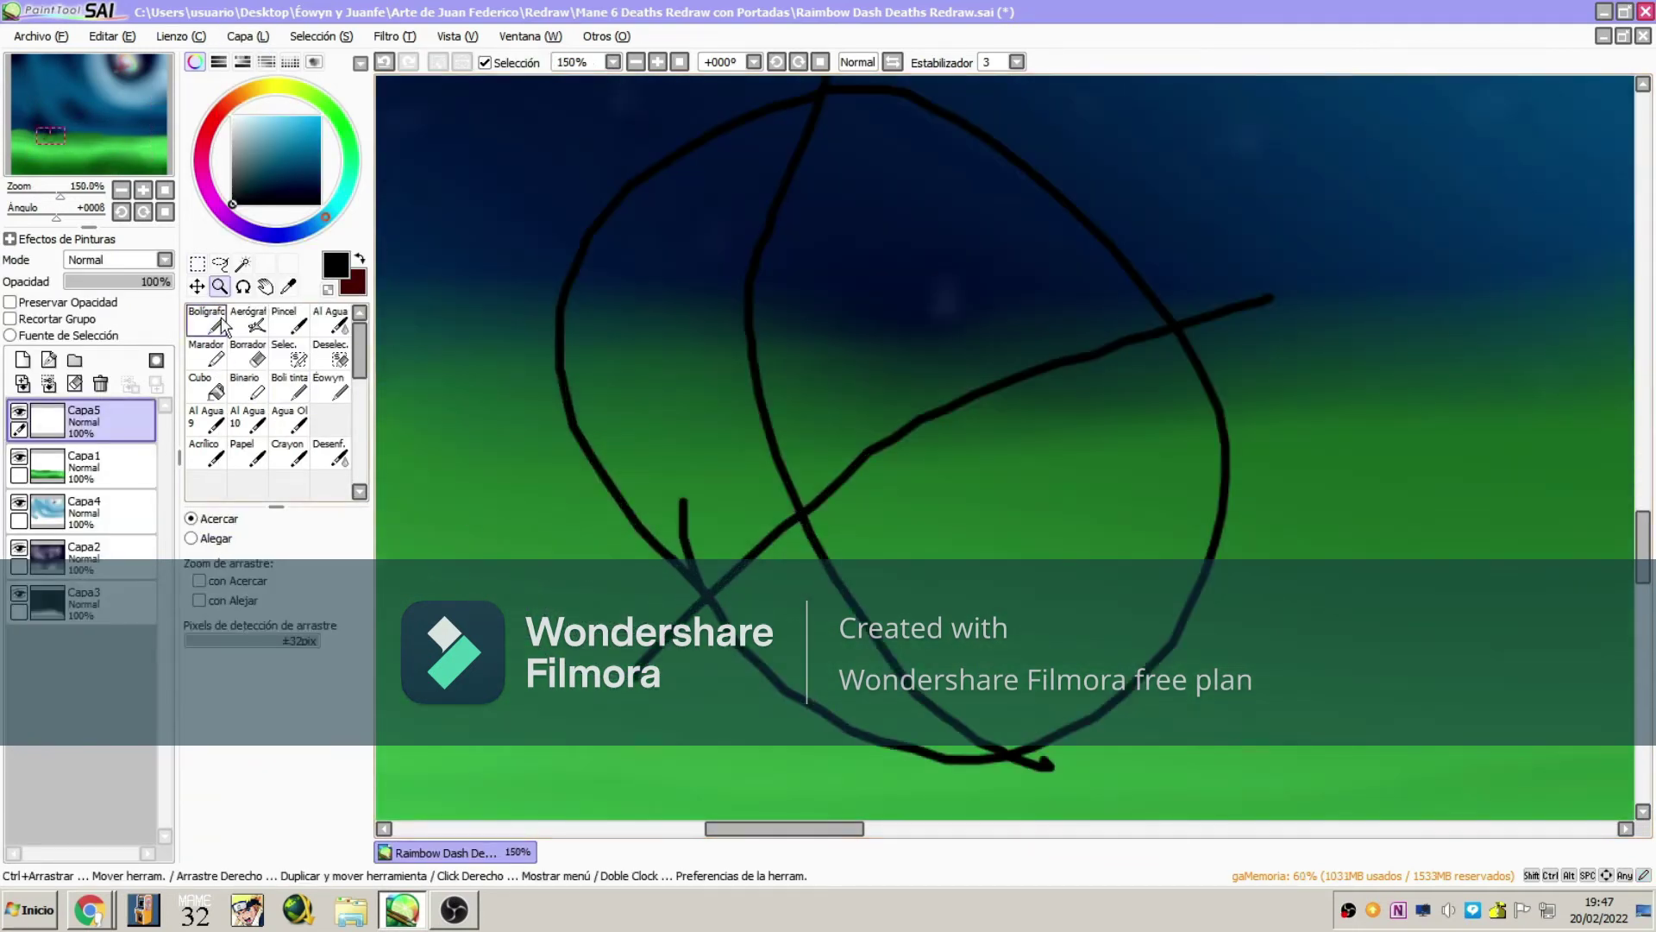
- Sketch the forehead, muzzle and mouth outline around the head guide with a size 9 pen
drag(561, 276, 557, 499)
drag(598, 697, 1040, 737)
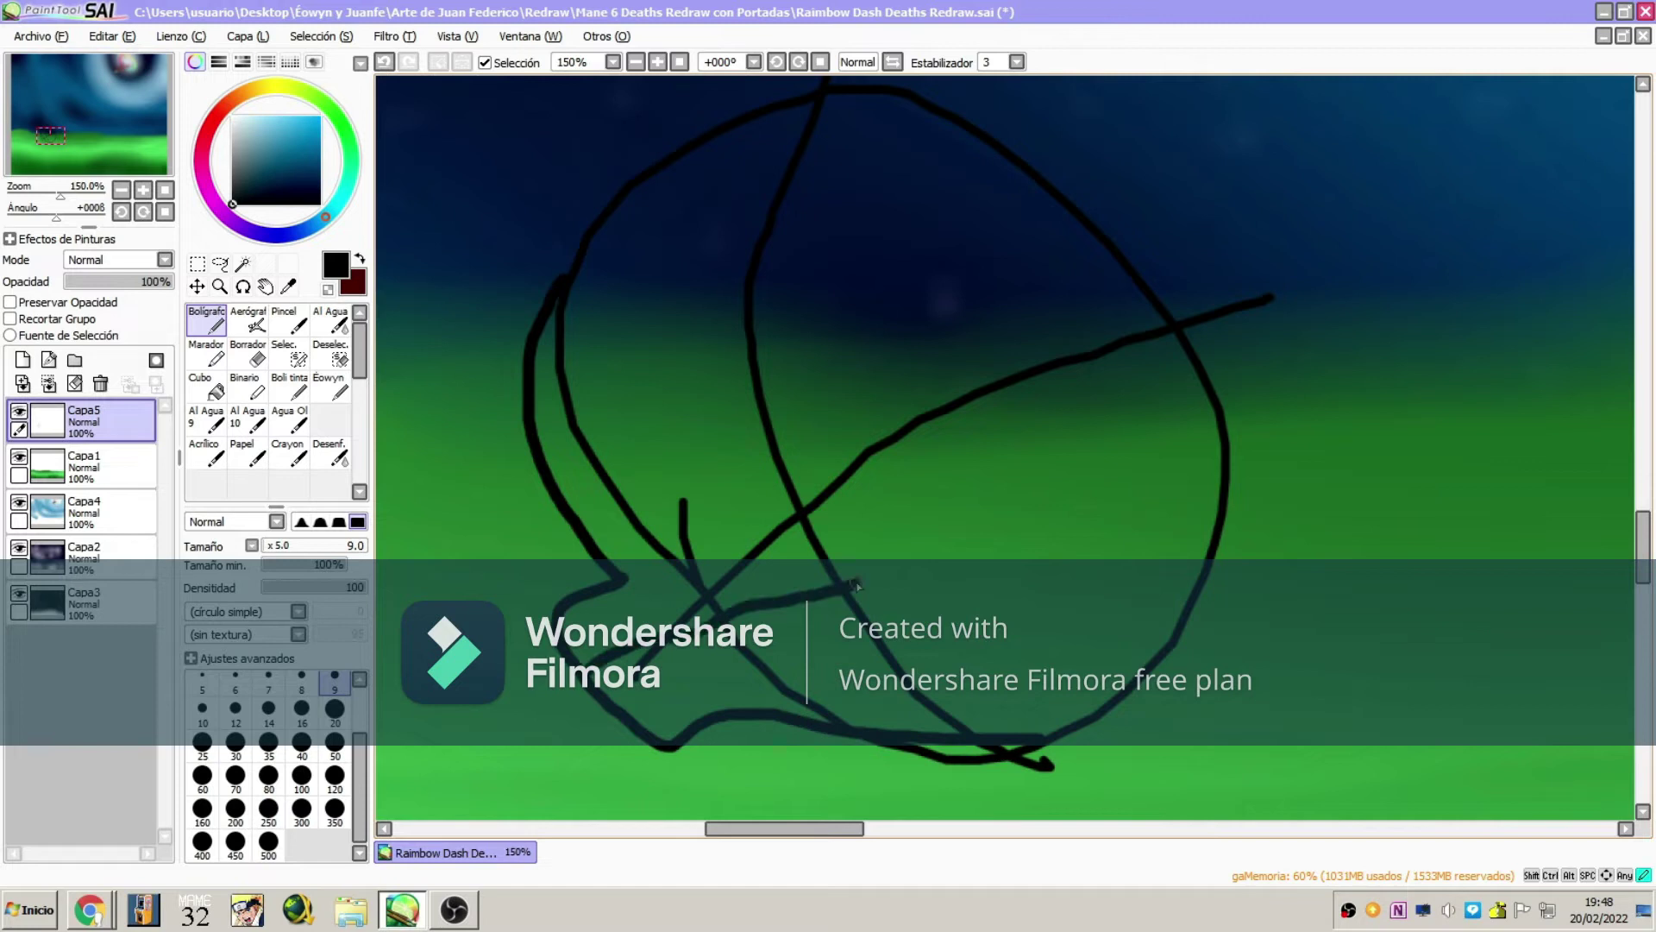
drag(857, 585, 664, 721)
drag(71, 124, 53, 130)
- Sketch the large eye and the facial details inside the head guide, redrawing the first curve
drag(859, 432, 1139, 535)
key(ctrl+z)
drag(845, 462, 1202, 608)
mouse_move(992, 496)
mouse_down()
mouse_move(1061, 318)
mouse_move(1078, 518)
mouse_up()
drag(691, 647, 881, 696)
mouse_move(673, 552)
mouse_down()
mouse_move(773, 296)
mouse_move(784, 366)
mouse_move(1091, 300)
mouse_move(768, 543)
mouse_up()
- Sketch the forelock strands and the pointed, windswept mane tufts above the head
drag(751, 552, 1117, 223)
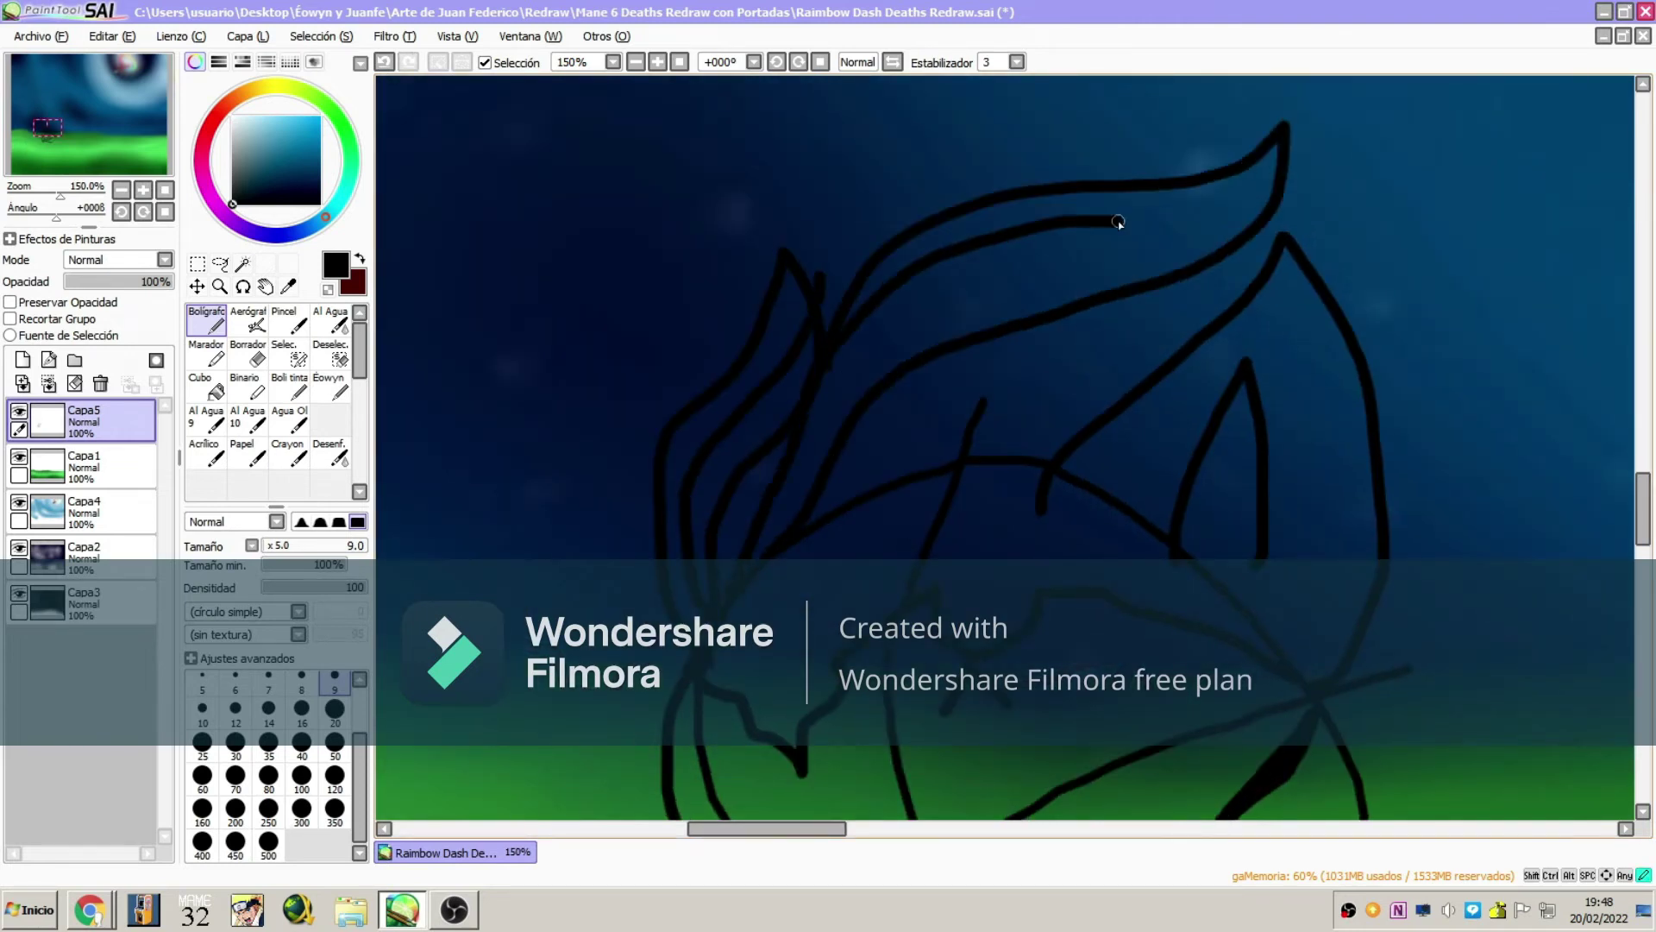
drag(47, 128, 69, 117)
drag(500, 604, 730, 527)
drag(863, 445, 1181, 815)
- Sketch the pointed mane locks behind the ear and down the back of the head
mouse_move(60, 121)
mouse_down()
mouse_move(54, 97)
mouse_move(59, 131)
mouse_up()
drag(854, 183, 991, 252)
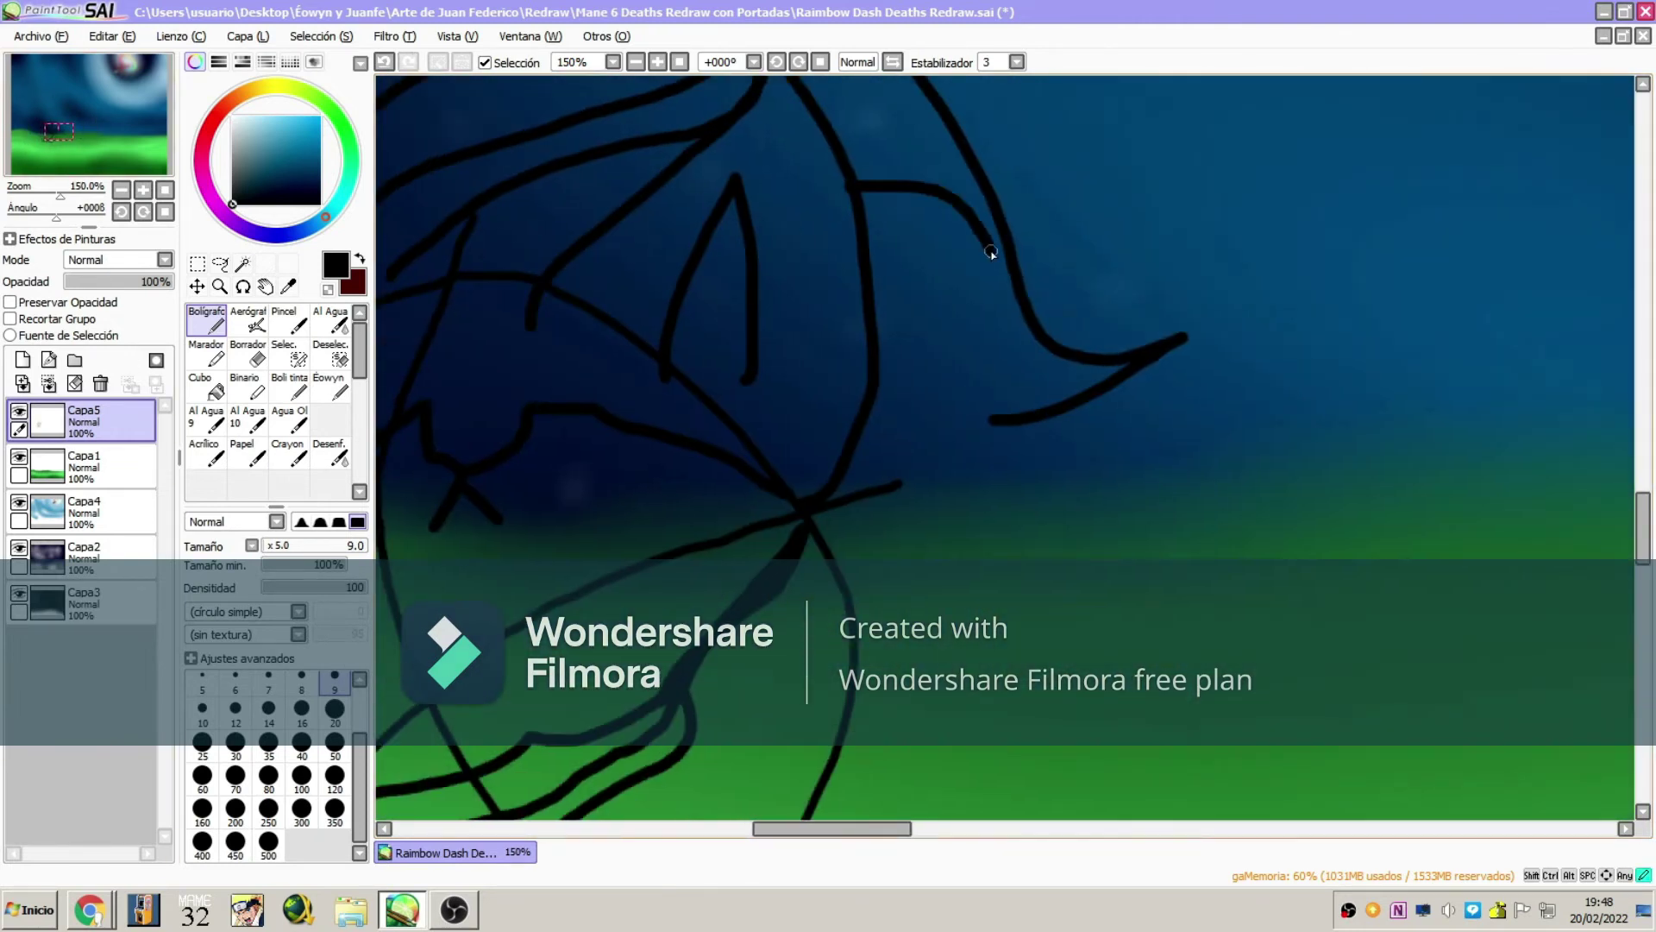
mouse_move(997, 420)
mouse_down()
mouse_move(861, 514)
mouse_move(836, 776)
mouse_up()
drag(52, 129, 61, 128)
mouse_move(586, 457)
mouse_down()
mouse_move(691, 465)
mouse_move(794, 539)
mouse_up()
- Sketch a long outstretched foreleg with its hoof on the grass beside the head
mouse_move(77, 130)
mouse_down()
mouse_move(95, 124)
mouse_move(88, 136)
mouse_up()
drag(665, 358, 681, 479)
scroll(880, 492, down, 5)
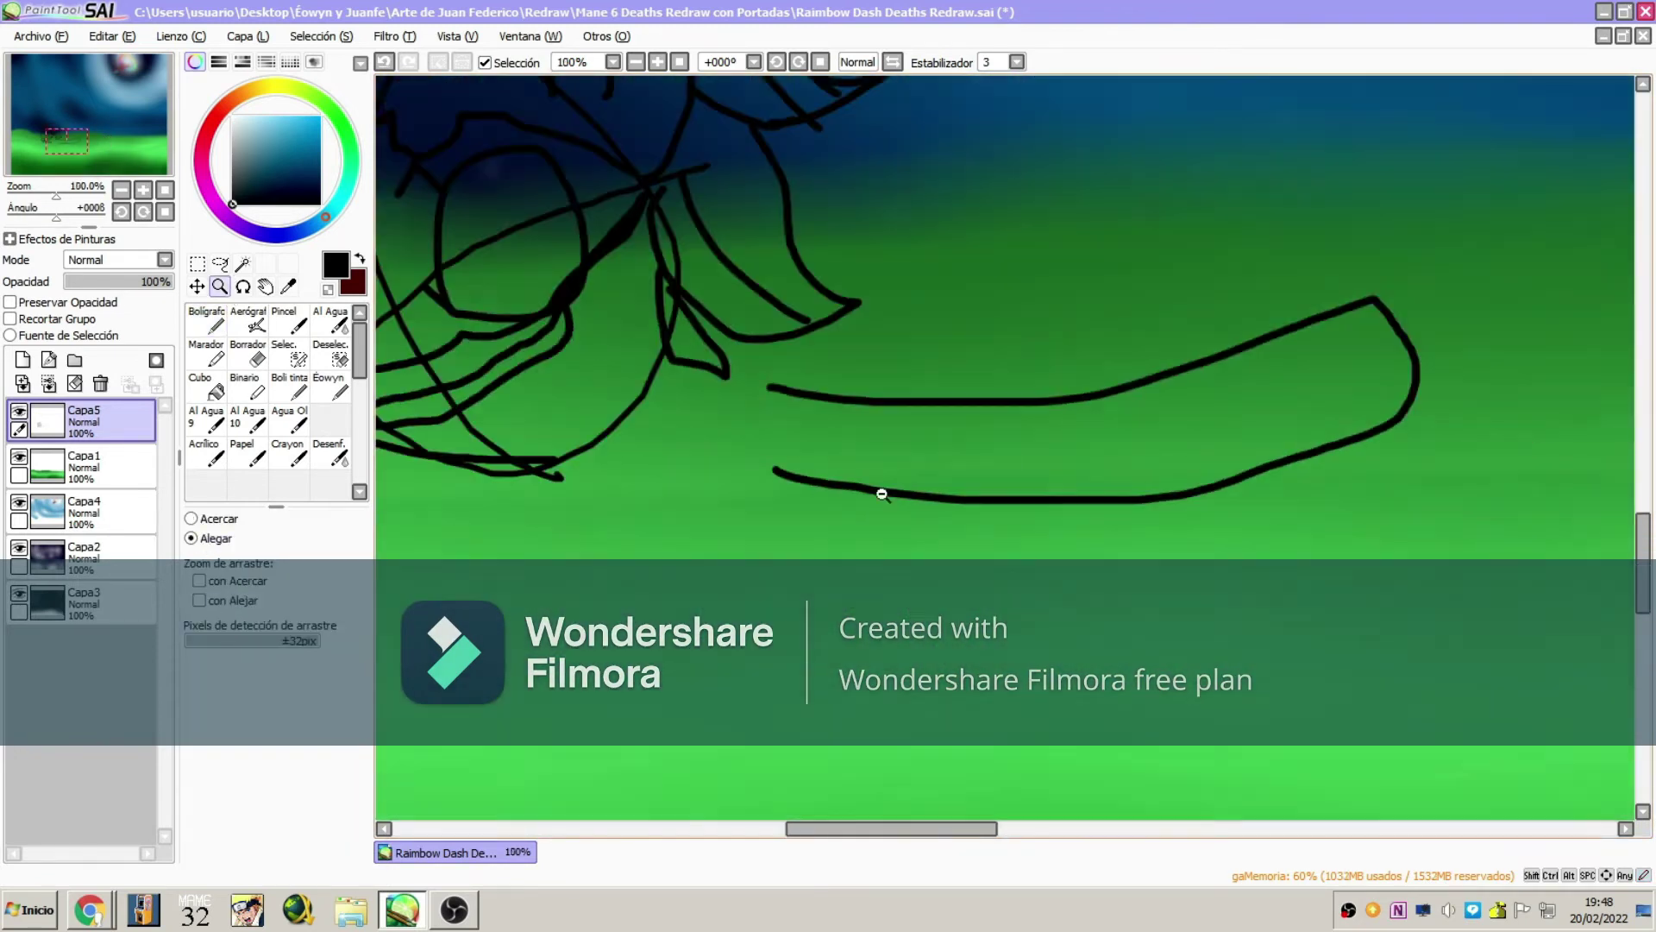
- Select the foreleg sketch with the selection brush and transform it to a slightly larger size nearer the head
click(296, 369)
mouse_move(741, 539)
mouse_down()
mouse_move(889, 527)
mouse_move(912, 496)
mouse_up()
key(ctrl+t)
key(Return)
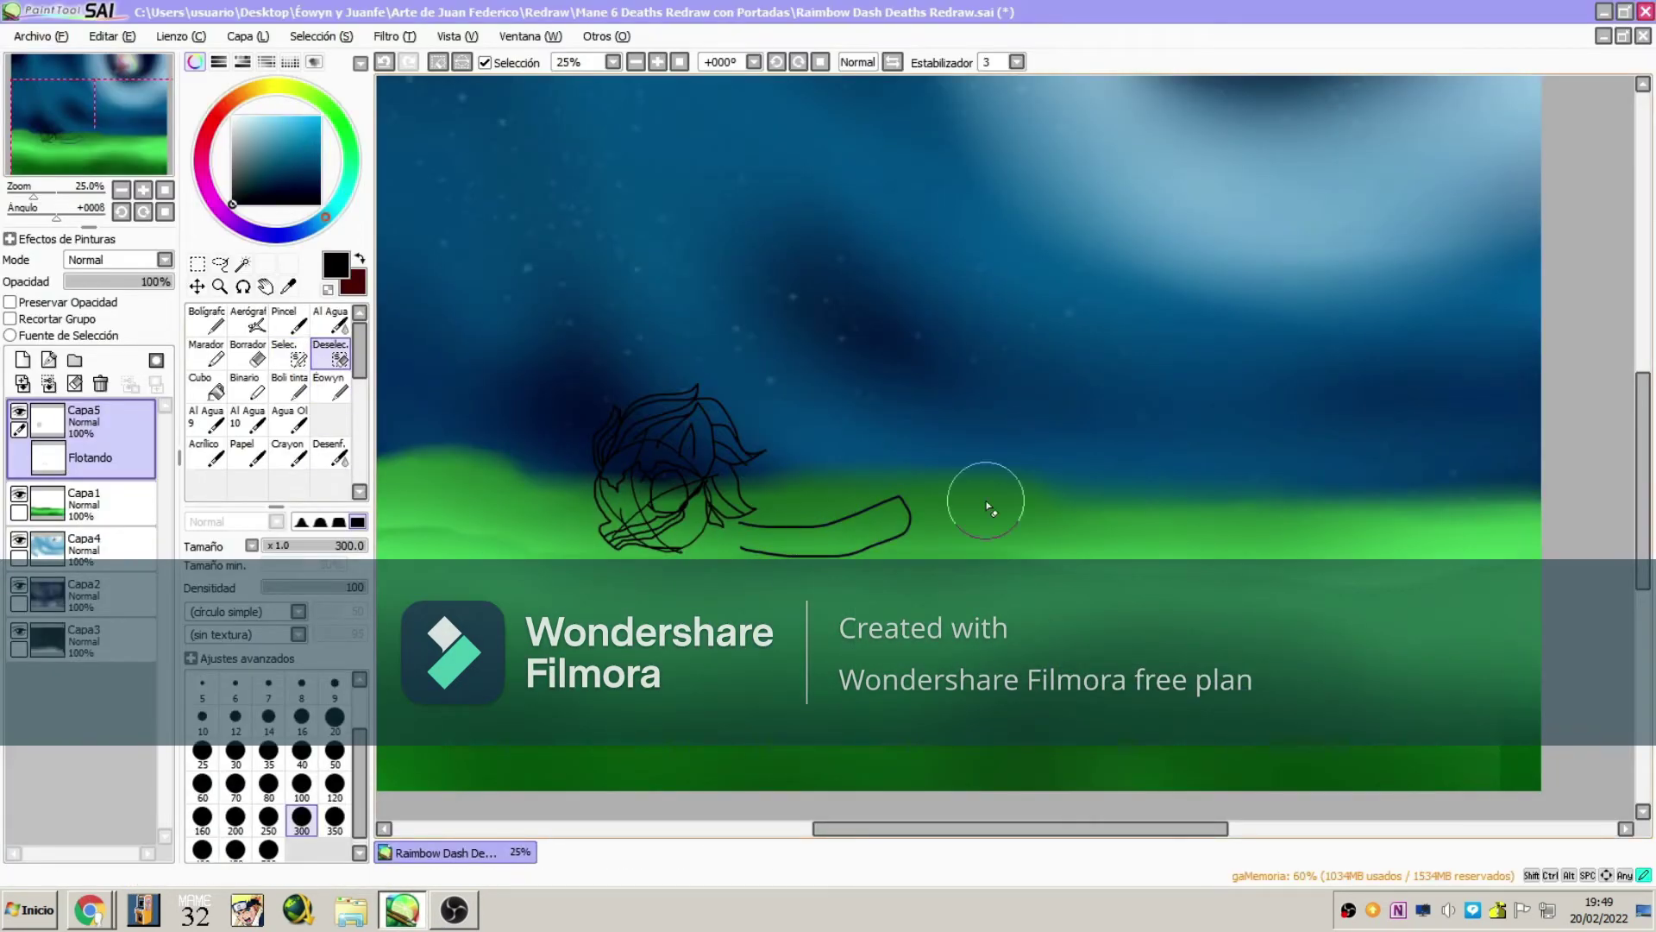
- Join the foreleg to the head, and sketch the neck and back line leading into a feathered wing
click(219, 286)
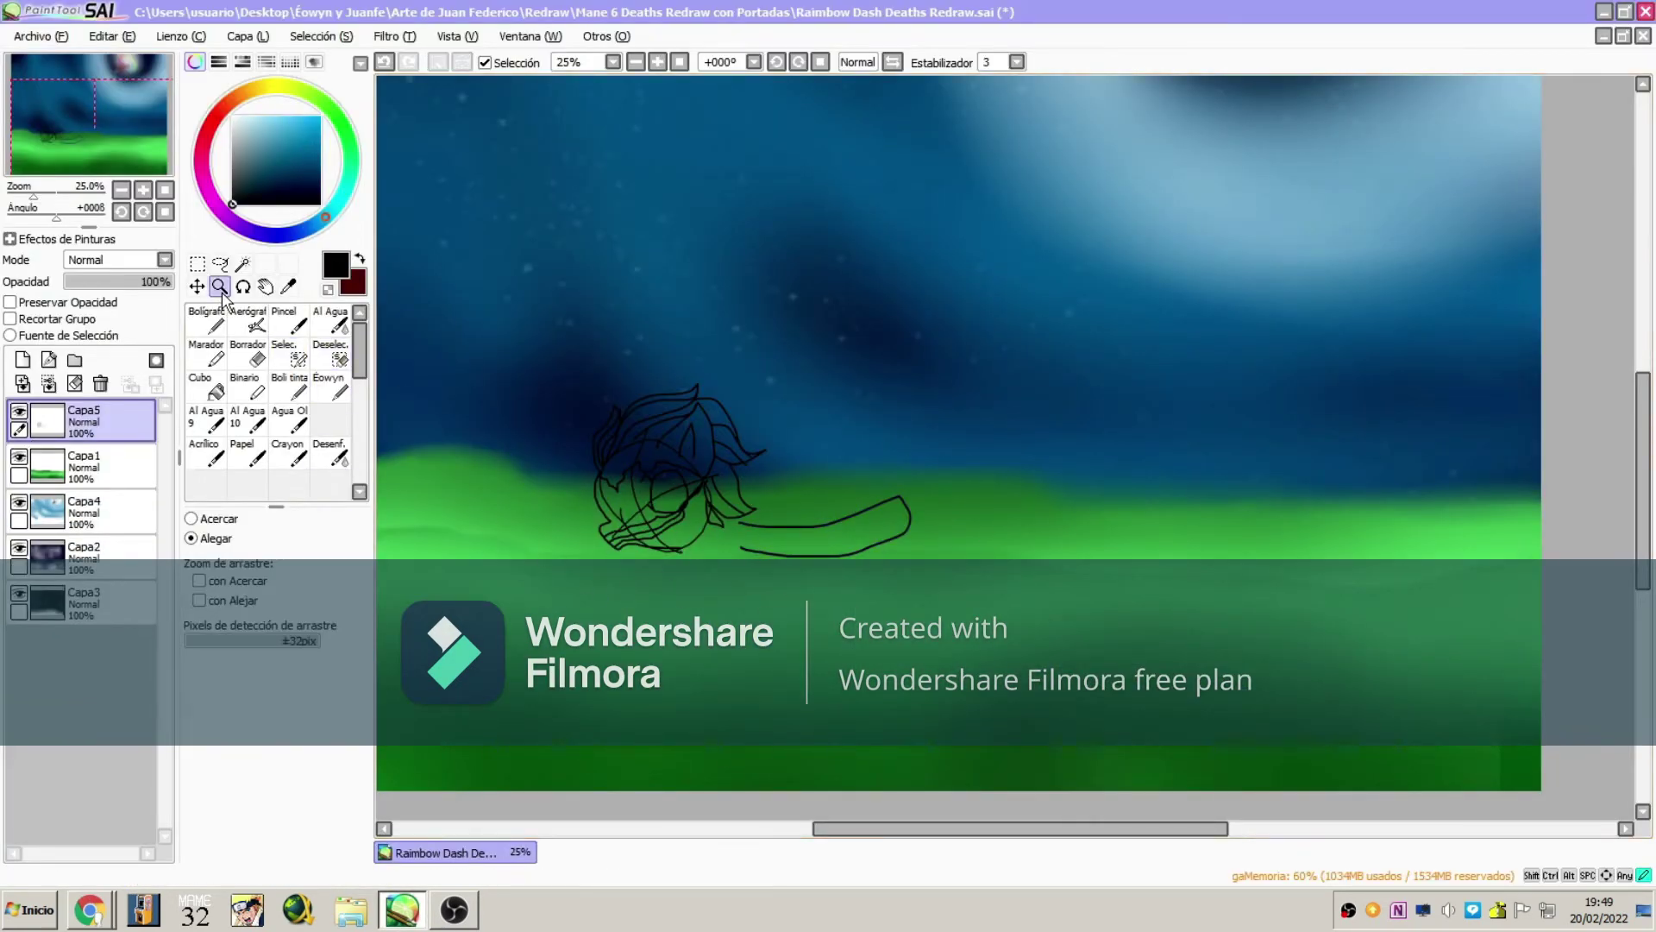
click(697, 533)
click(698, 533)
key(n)
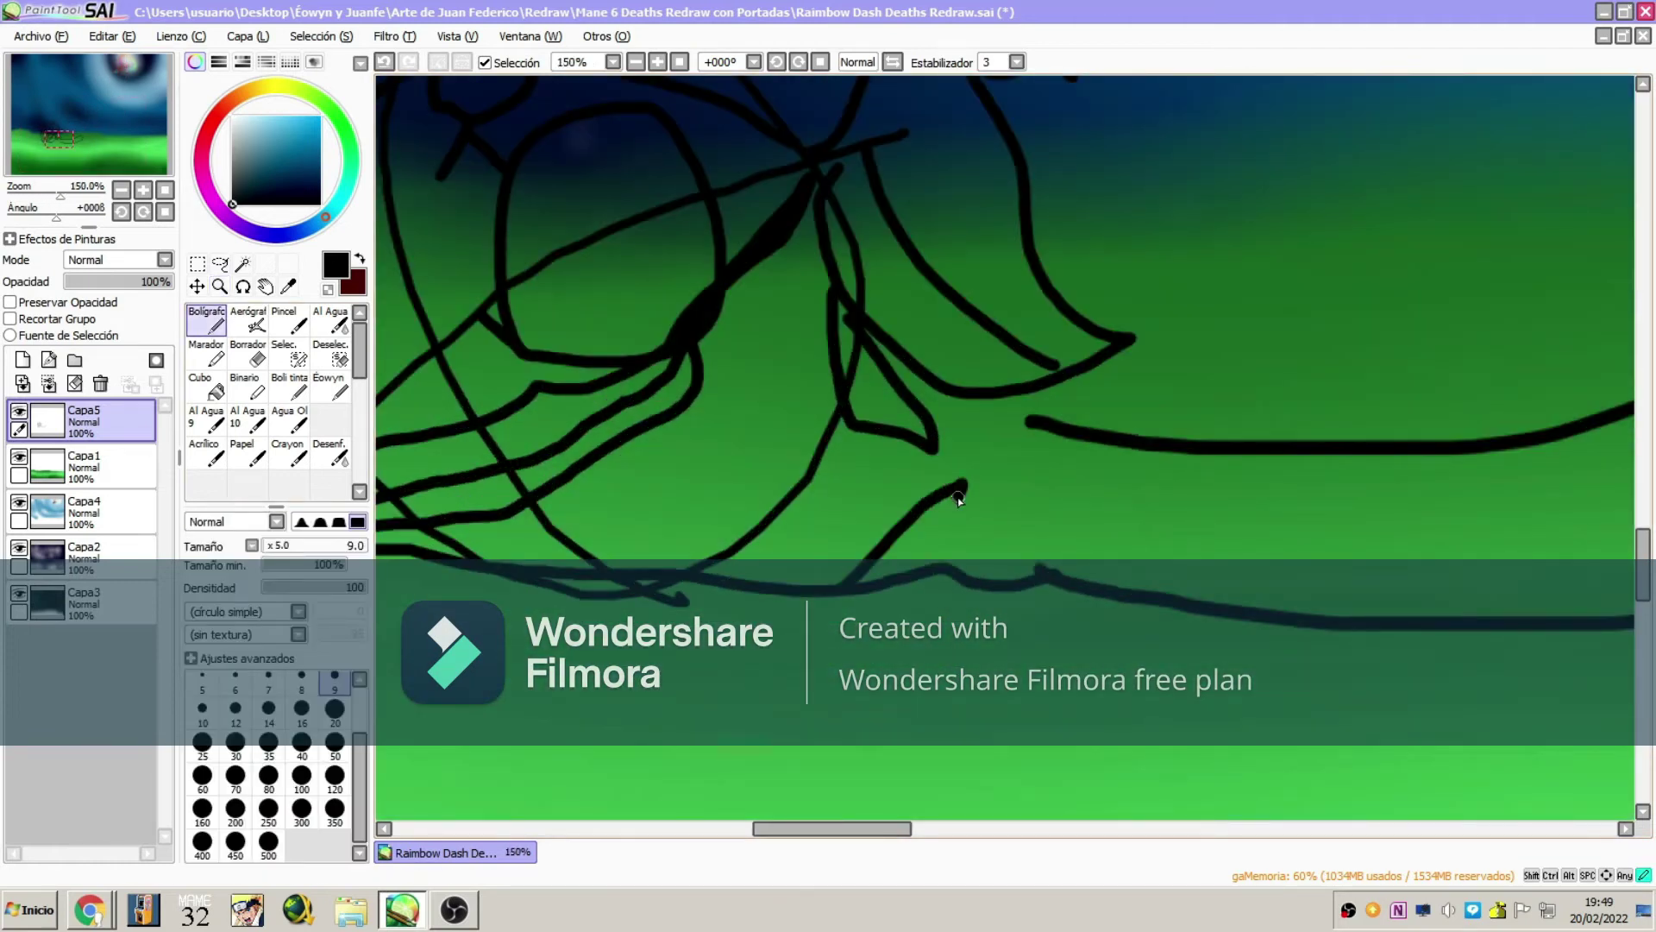
scroll(777, 448, up, 3)
mouse_move(470, 483)
mouse_down()
mouse_move(773, 453)
mouse_move(1070, 552)
mouse_up()
drag(984, 448, 1044, 526)
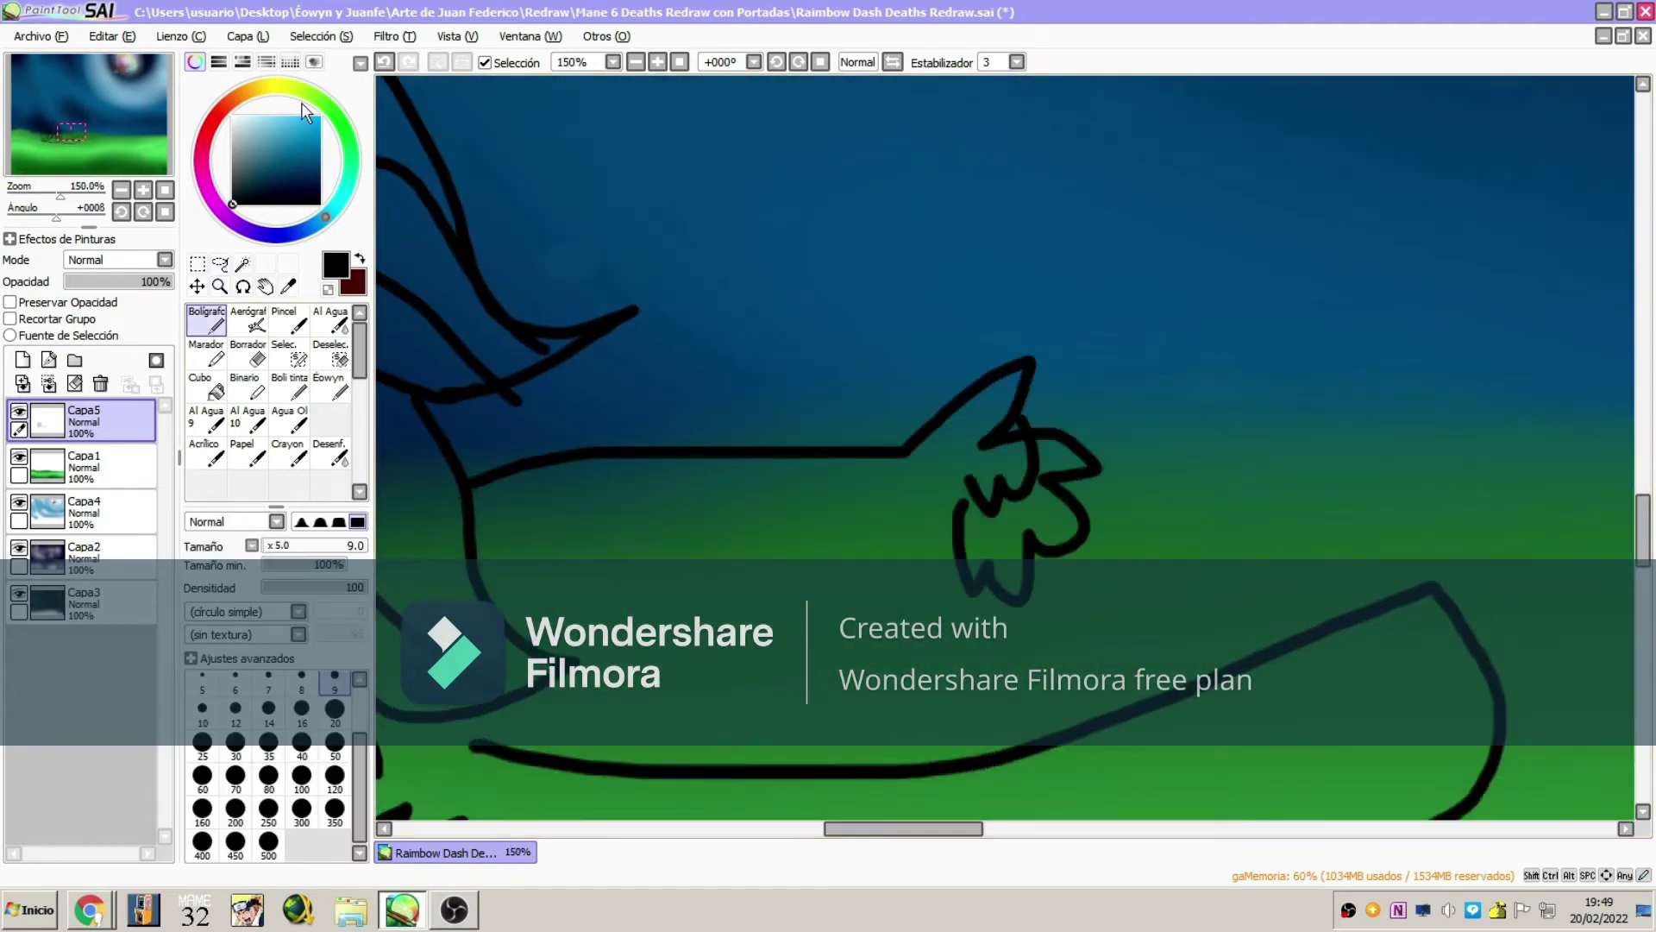
- Try to outline a tall raised wing rising from the pony's back with feather tips, and undo the last stroke
click(220, 285)
click(190, 537)
click(216, 337)
mouse_move(781, 629)
mouse_down()
mouse_move(761, 359)
mouse_move(957, 160)
mouse_up()
click(111, 36)
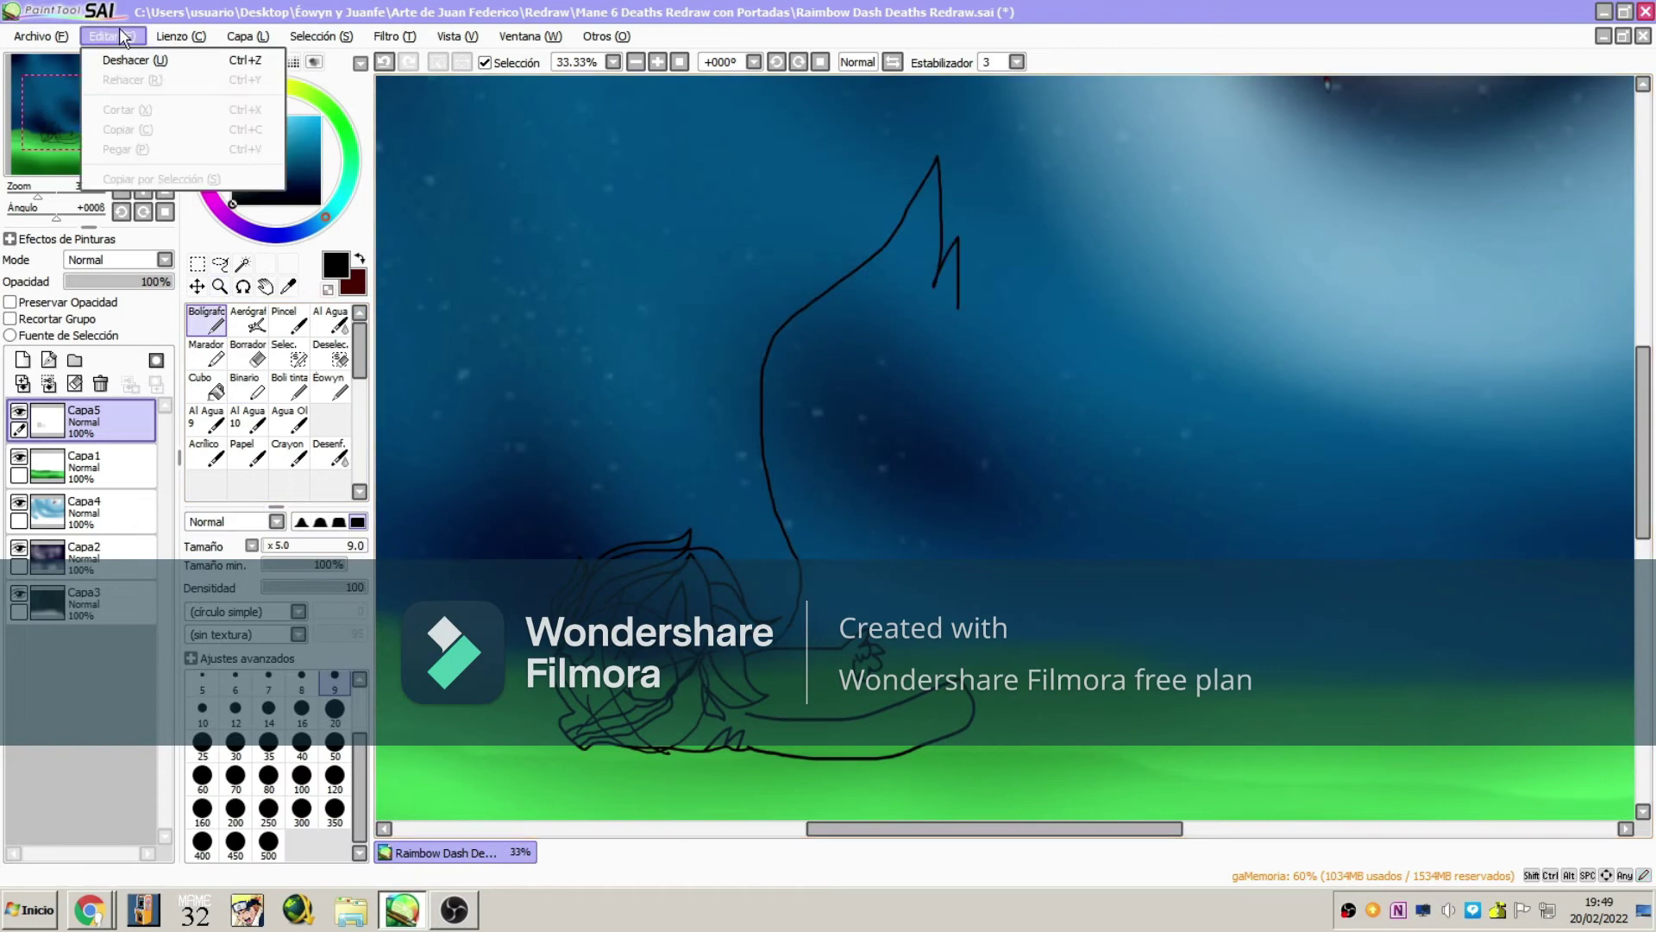
click(129, 58)
- Sketch the hindquarters and the hind legs stretched out along the grass behind the body
drag(87, 110, 114, 128)
drag(591, 472, 625, 468)
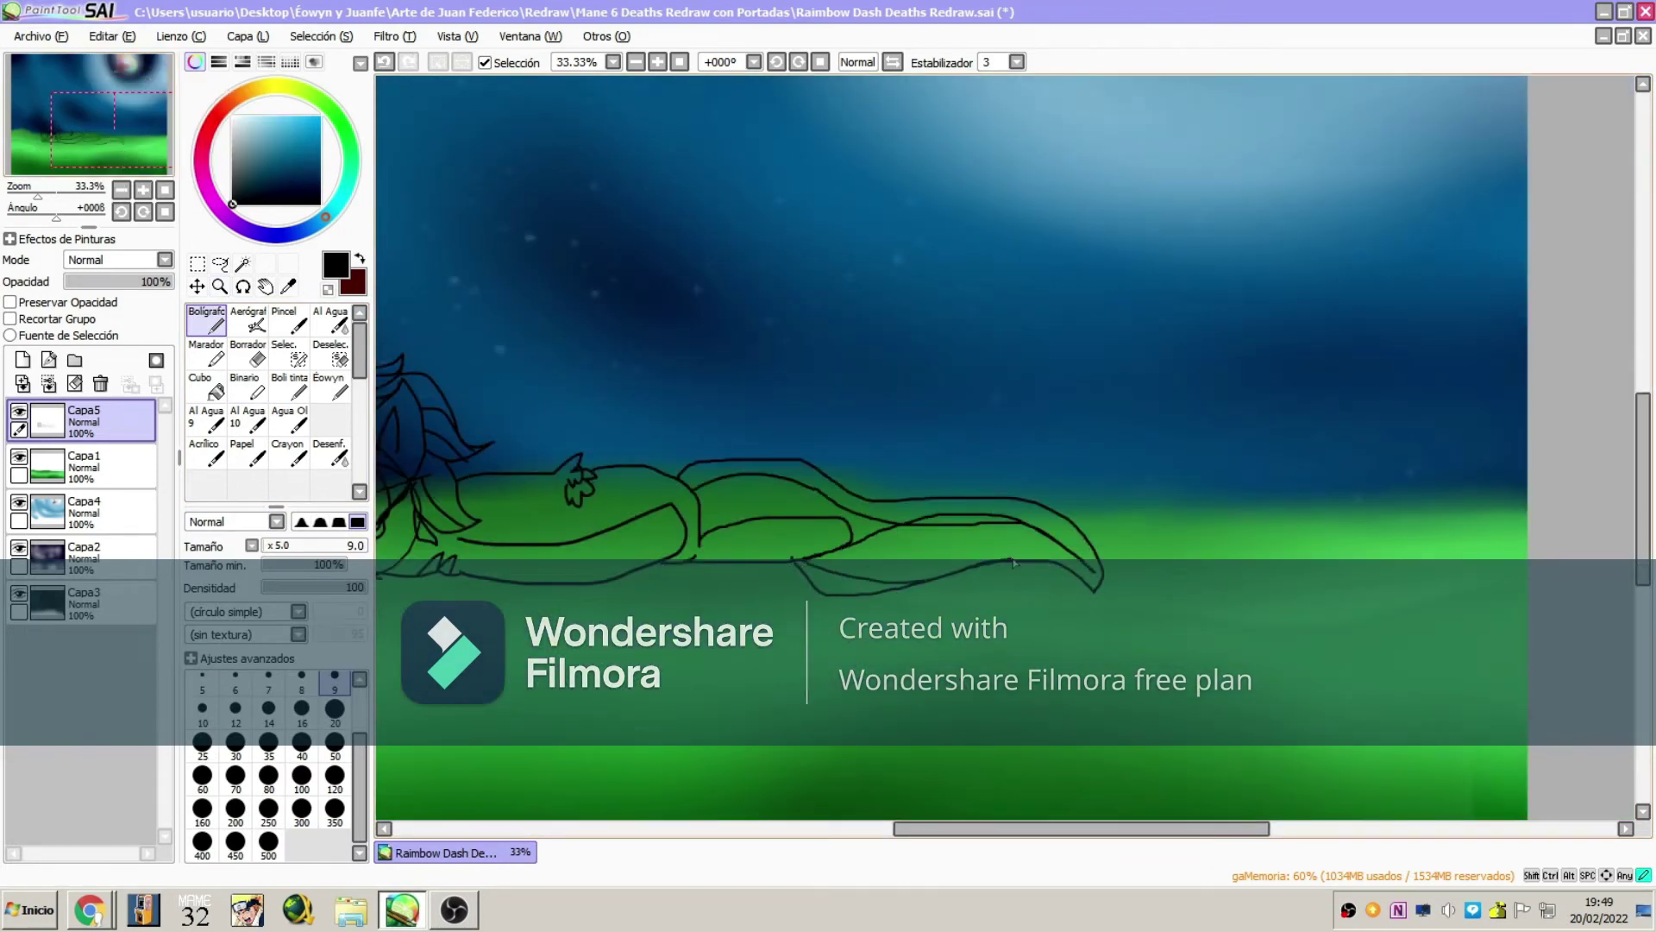
- Rough in a raised wing with a thick grey size 100 stroke on a new layer, and place line-art layer Capa5 above it
drag(114, 129, 92, 119)
click(22, 360)
mouse_move(716, 565)
mouse_down()
mouse_move(710, 525)
mouse_move(842, 474)
mouse_move(815, 552)
mouse_up()
drag(87, 465, 87, 408)
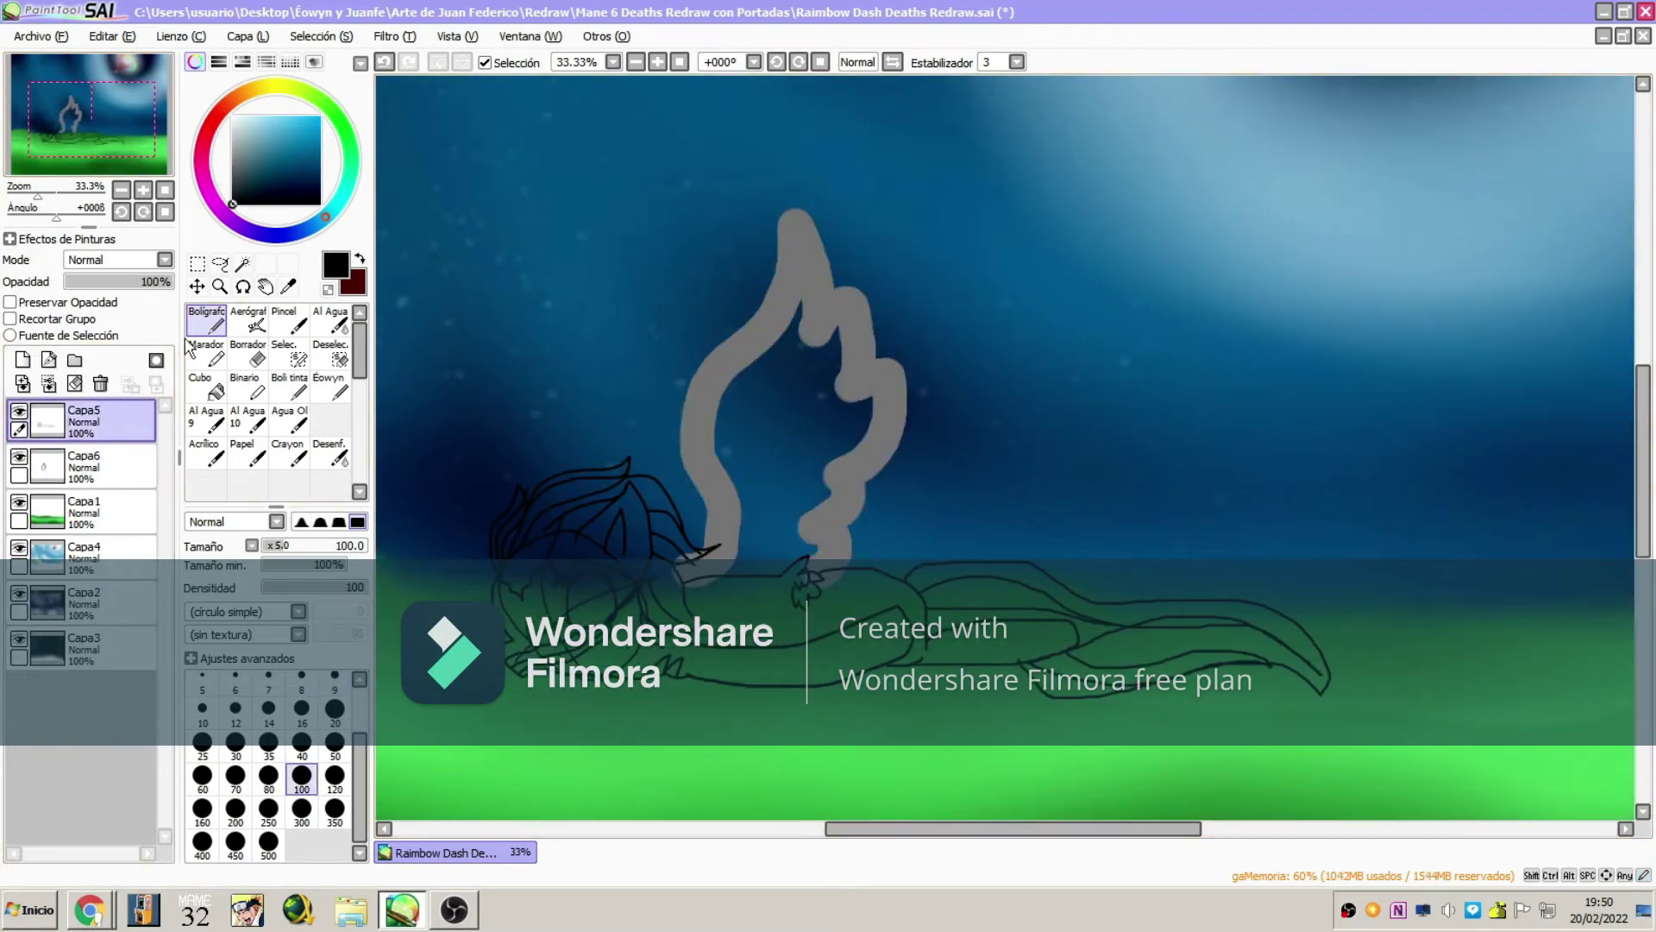
- Trace the raised wing's outline and jagged feathers over the grey guide with a size 8 pen, undoing the last stroke
key(ctrl+space)
click(720, 580)
drag(698, 628, 638, 181)
mouse_move(561, 317)
mouse_down()
mouse_move(795, 217)
mouse_move(844, 655)
mouse_up()
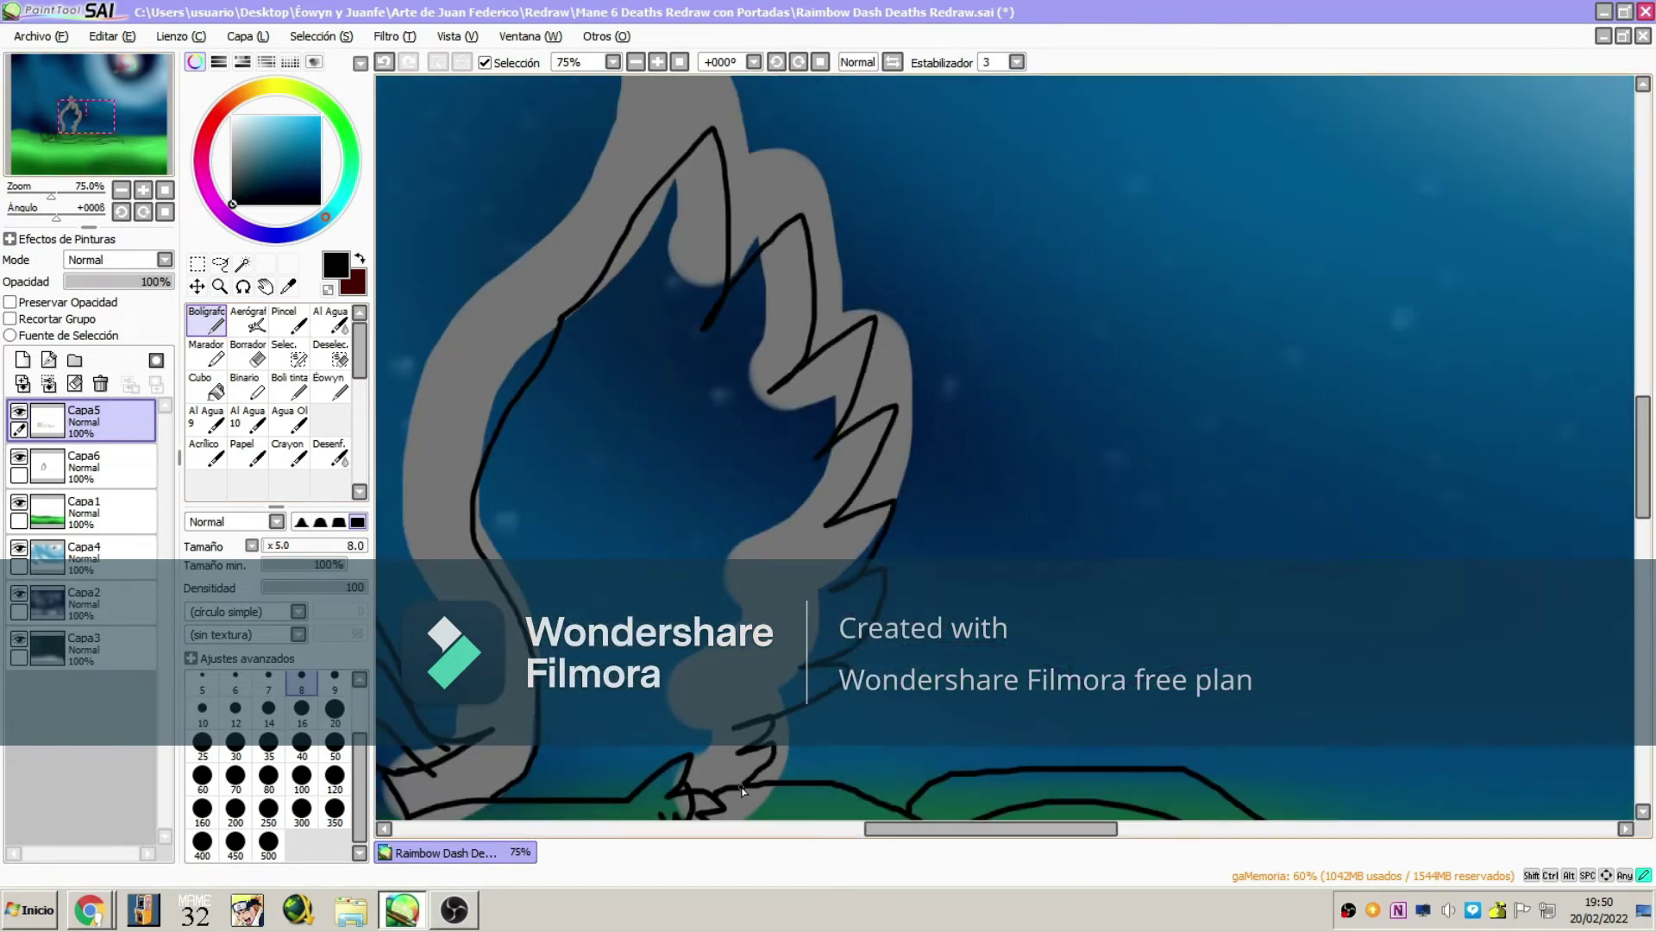
key(ctrl+z)
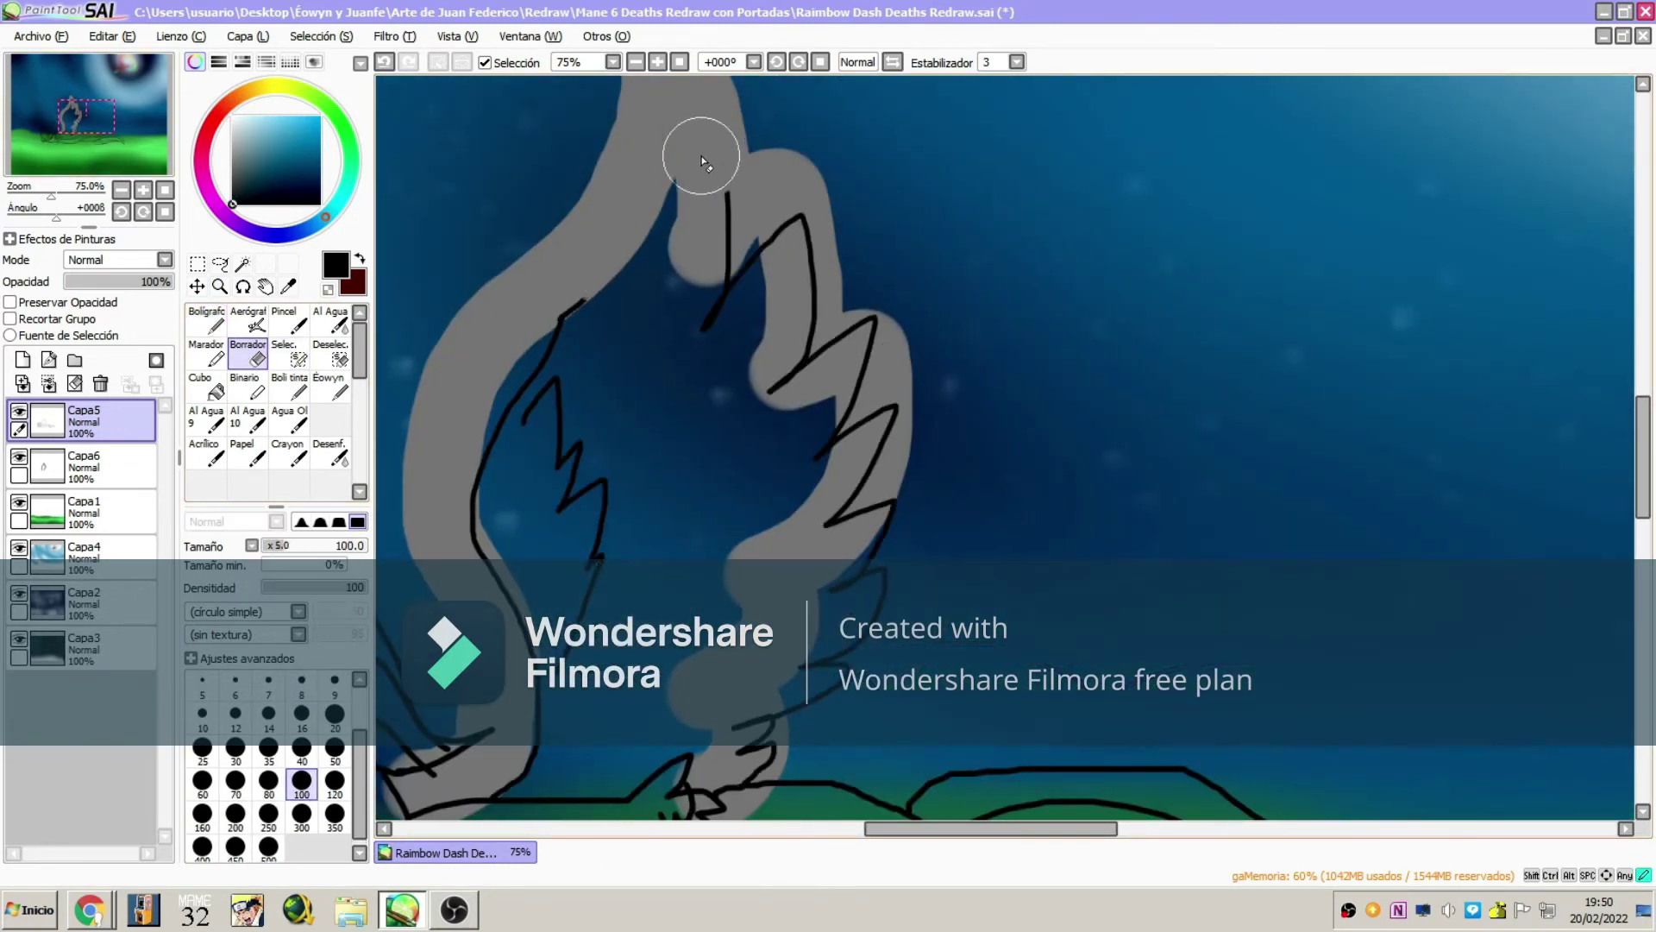
- Erase the wing's upper tip, redraw it shorter with inner feather lines, and clear the grey guide from Capa6
key(e)
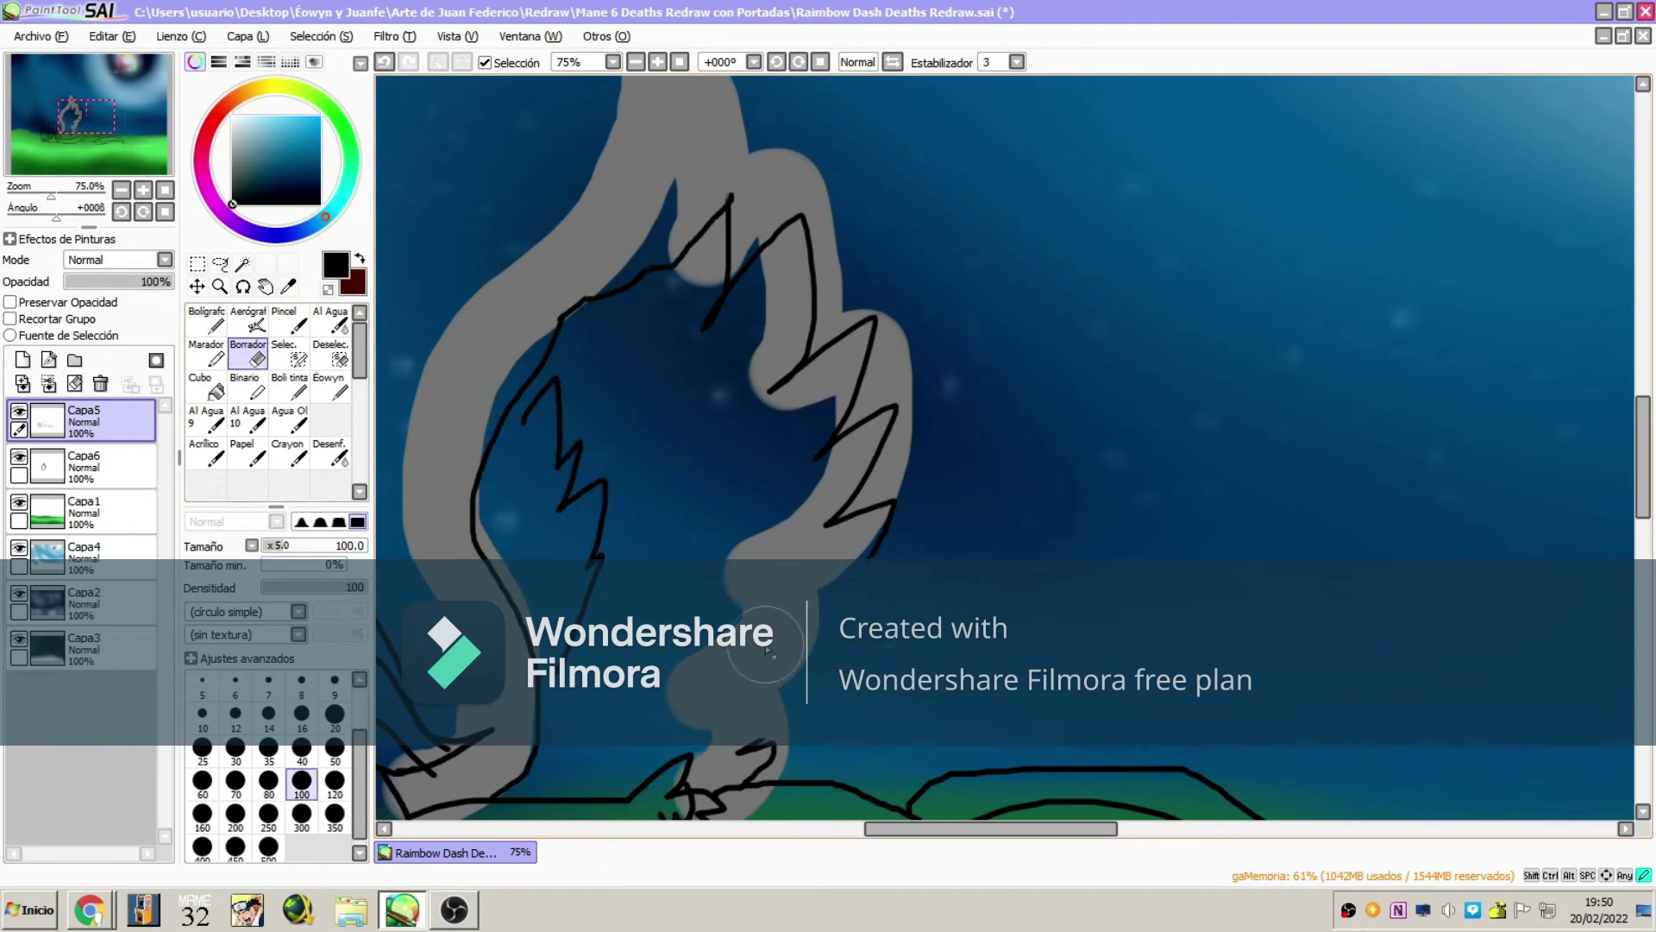
key(n)
click(103, 466)
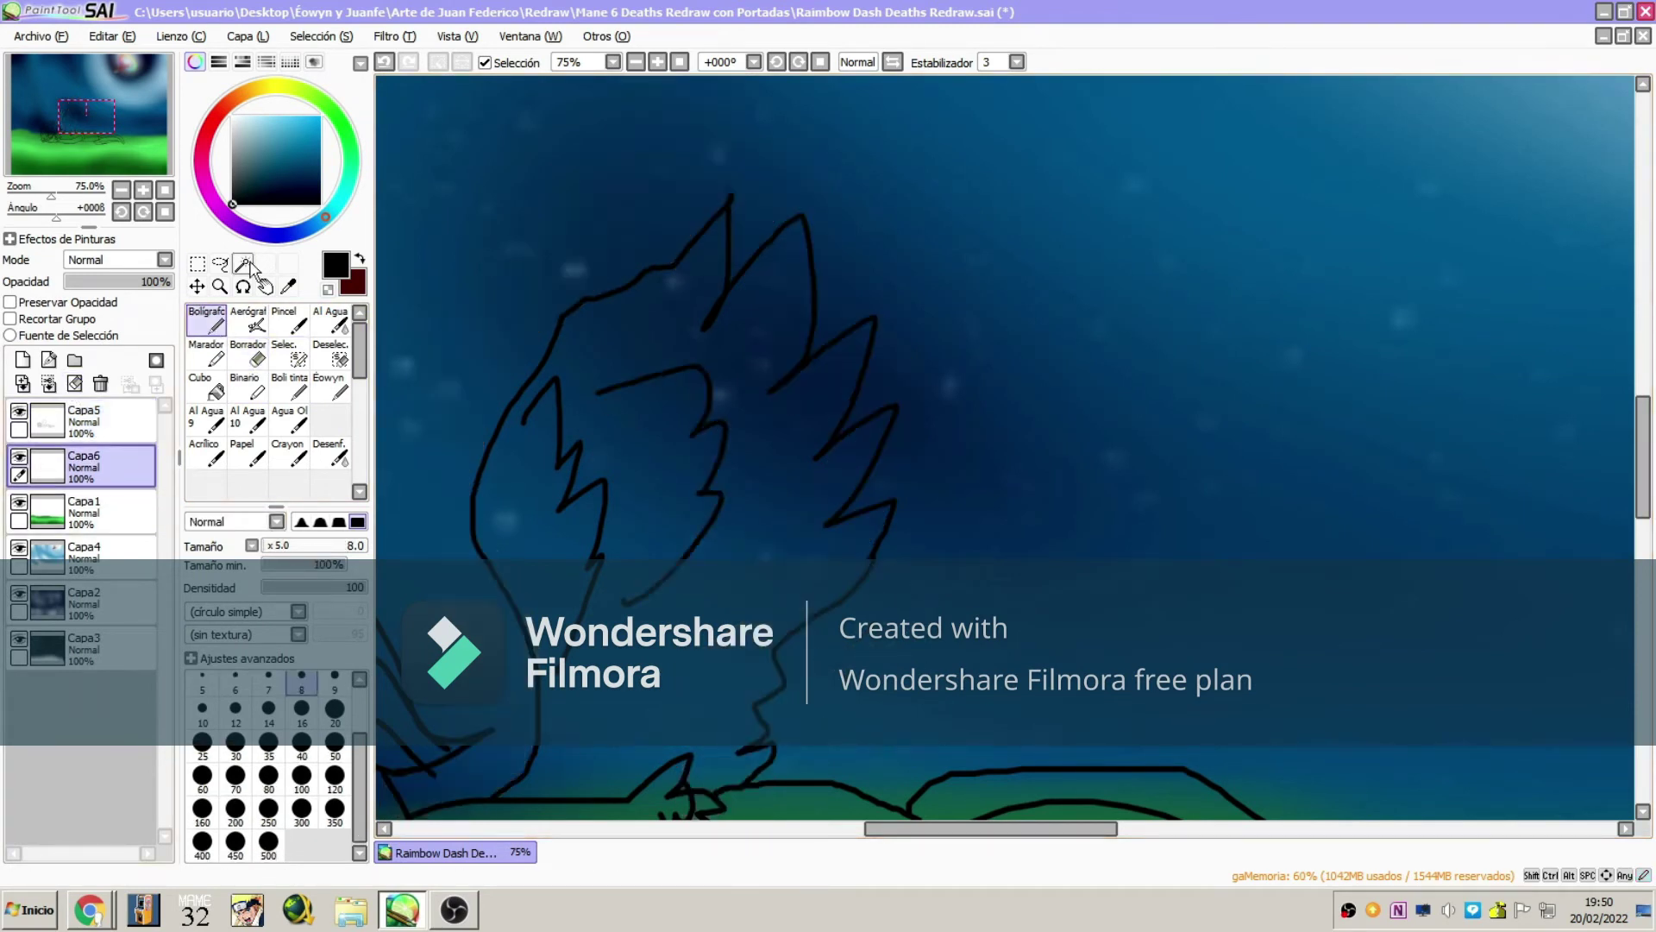
- Select the pony's interior on Capa6 by picking the area outside it with the magic wand and inverting the selection
click(242, 263)
click(376, 80)
key(ctrl+i)
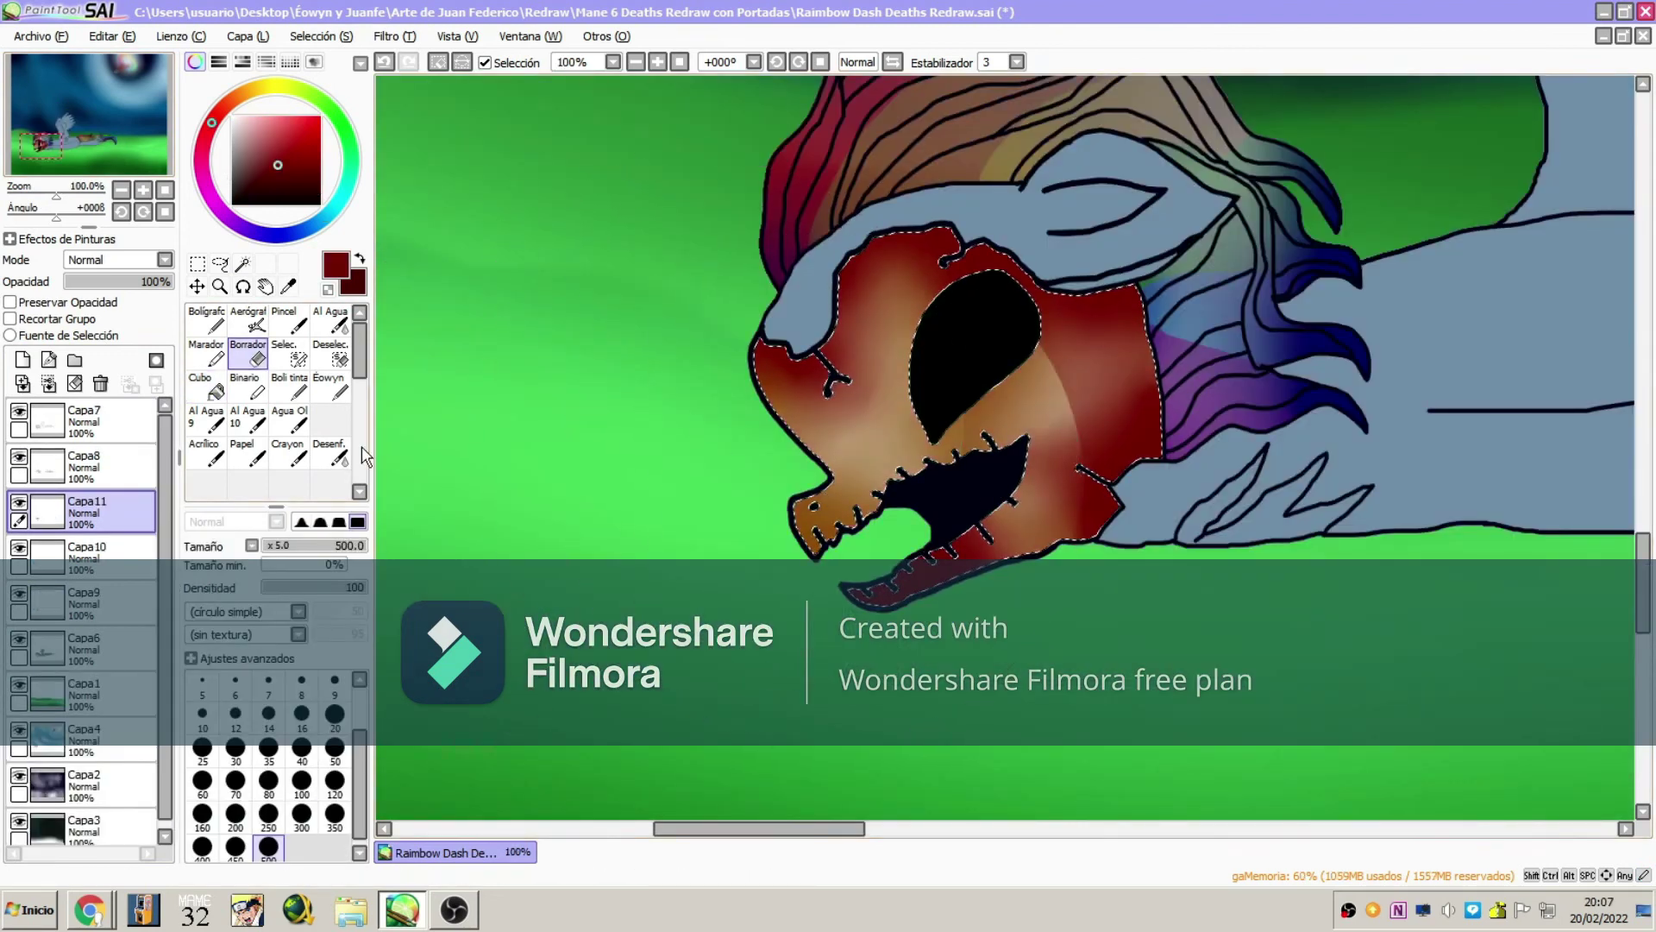
- Merge the skull shading layer Capa11 down into Capa10 and clear the selection
key(ctrl+e)
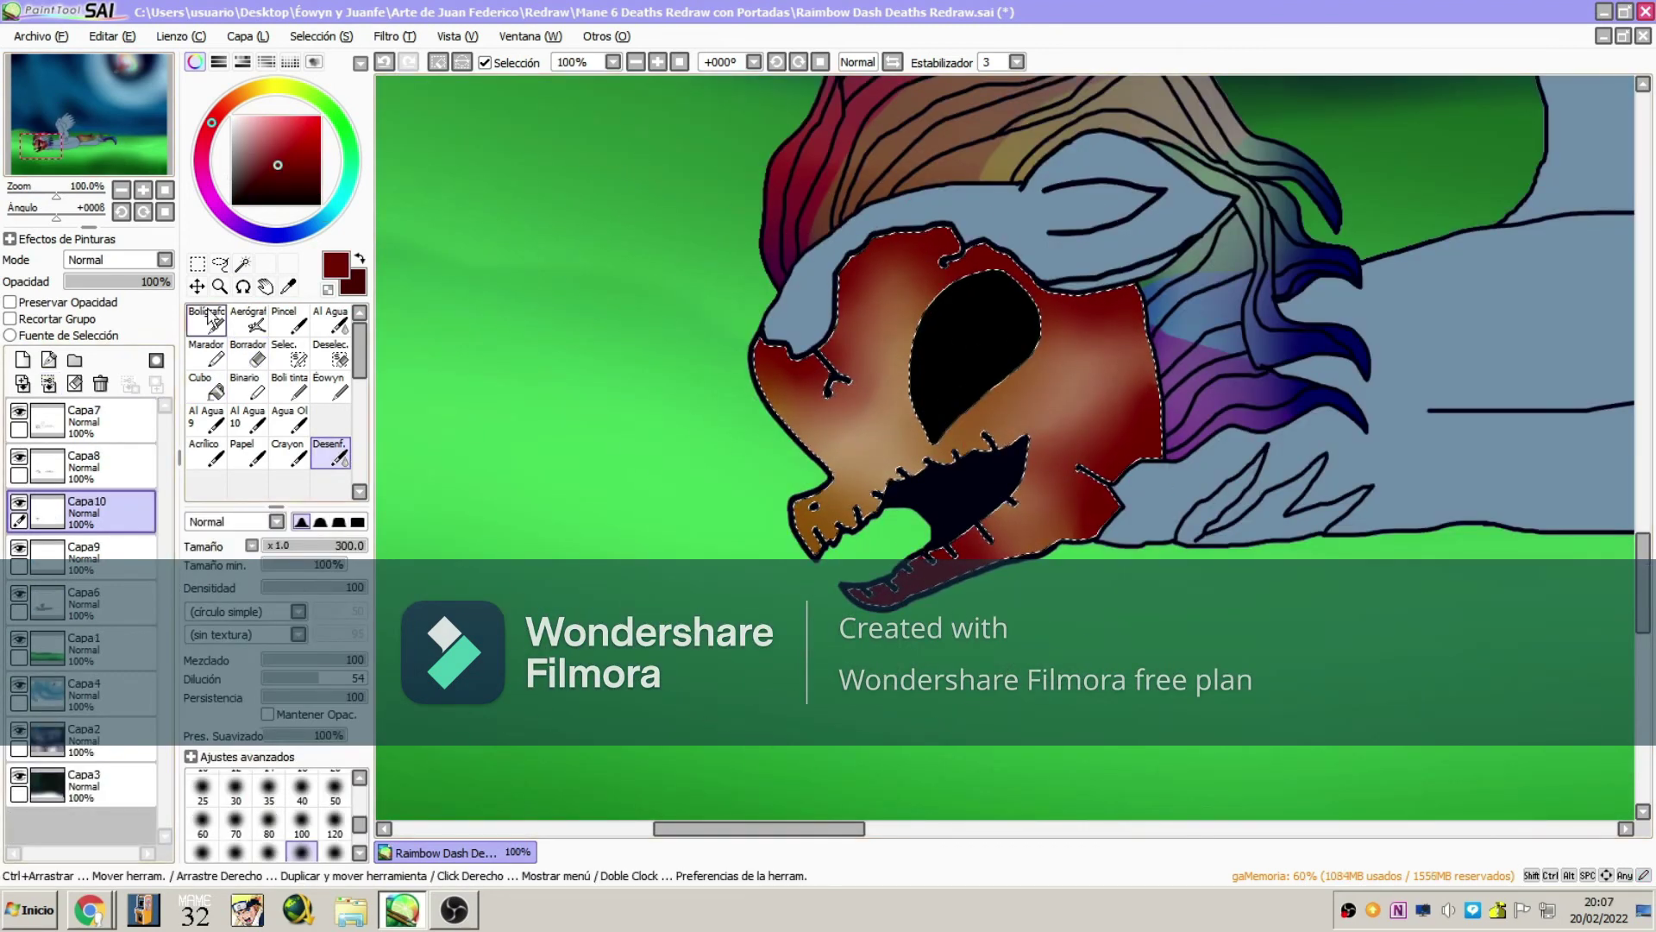
click(220, 263)
key(minus)
key(minus)
key(minus)
click(242, 263)
key(ctrl+d)
key(plus)
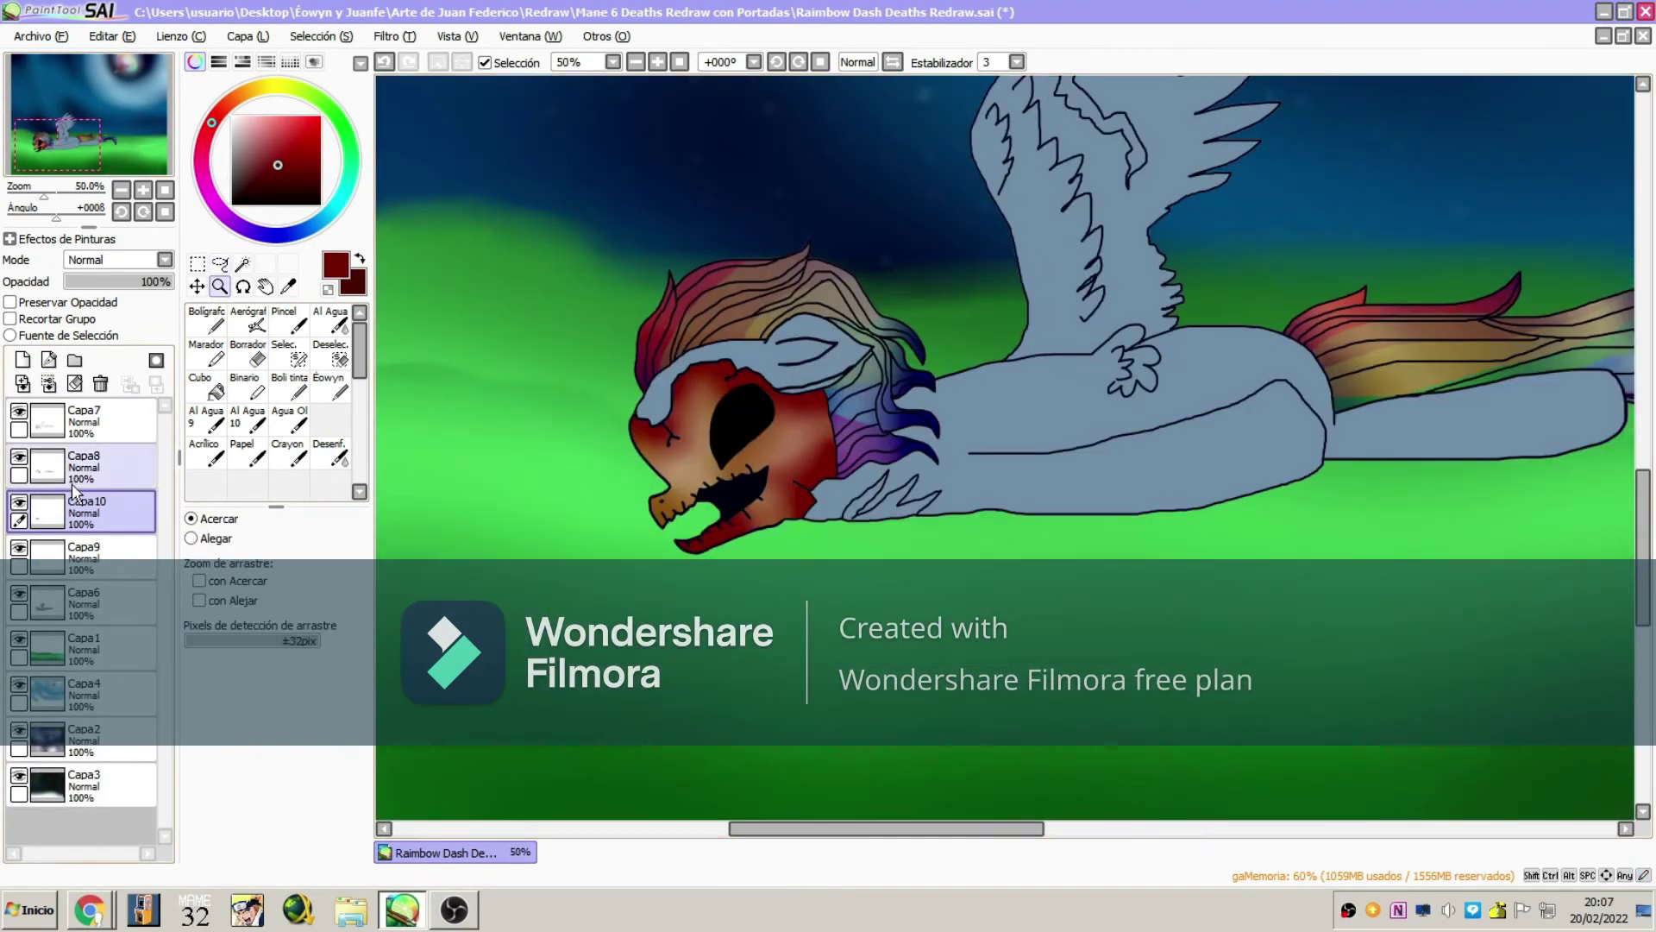
- Select the body, wing and leg areas from Capa7 with the magic wand, and choose pale pink for painting on Capa9
click(86, 421)
click(837, 503)
click(986, 221)
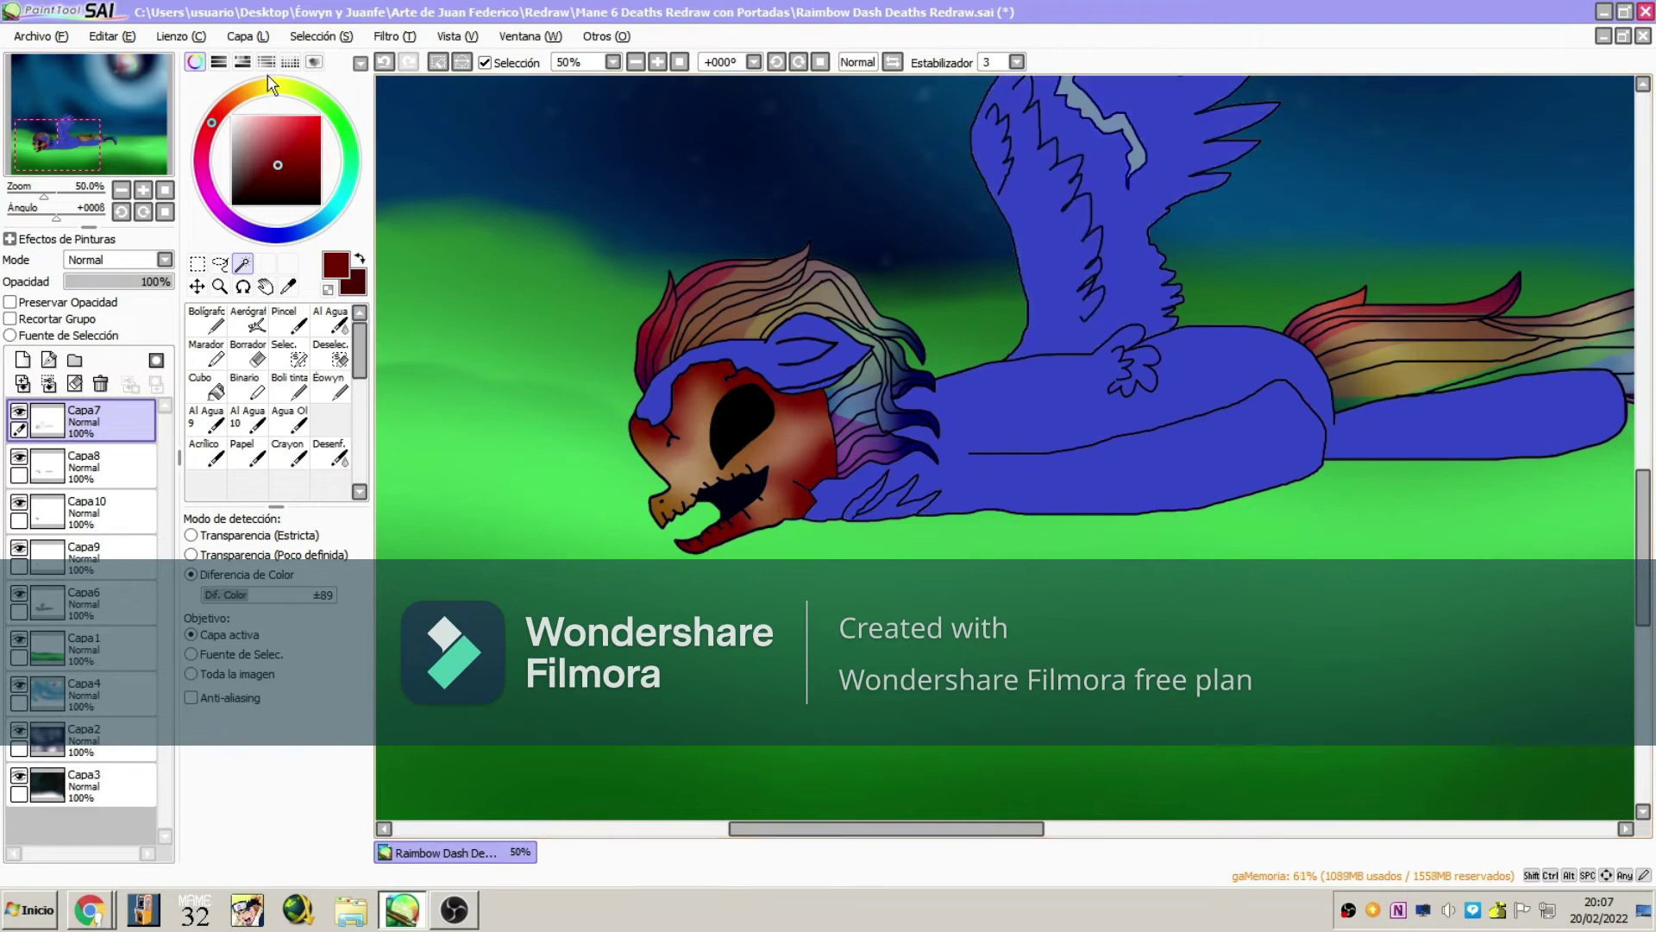
drag(105, 141, 110, 133)
click(87, 512)
click(86, 556)
click(288, 287)
click(238, 123)
- Try to bucket-fill the selected body with pale pink, and undo the fill
click(207, 388)
click(992, 302)
click(108, 36)
click(129, 60)
- Paint pale pink highlights on the wing and body with a size 500 pen, and blend them with the blur brush at 300
key(n)
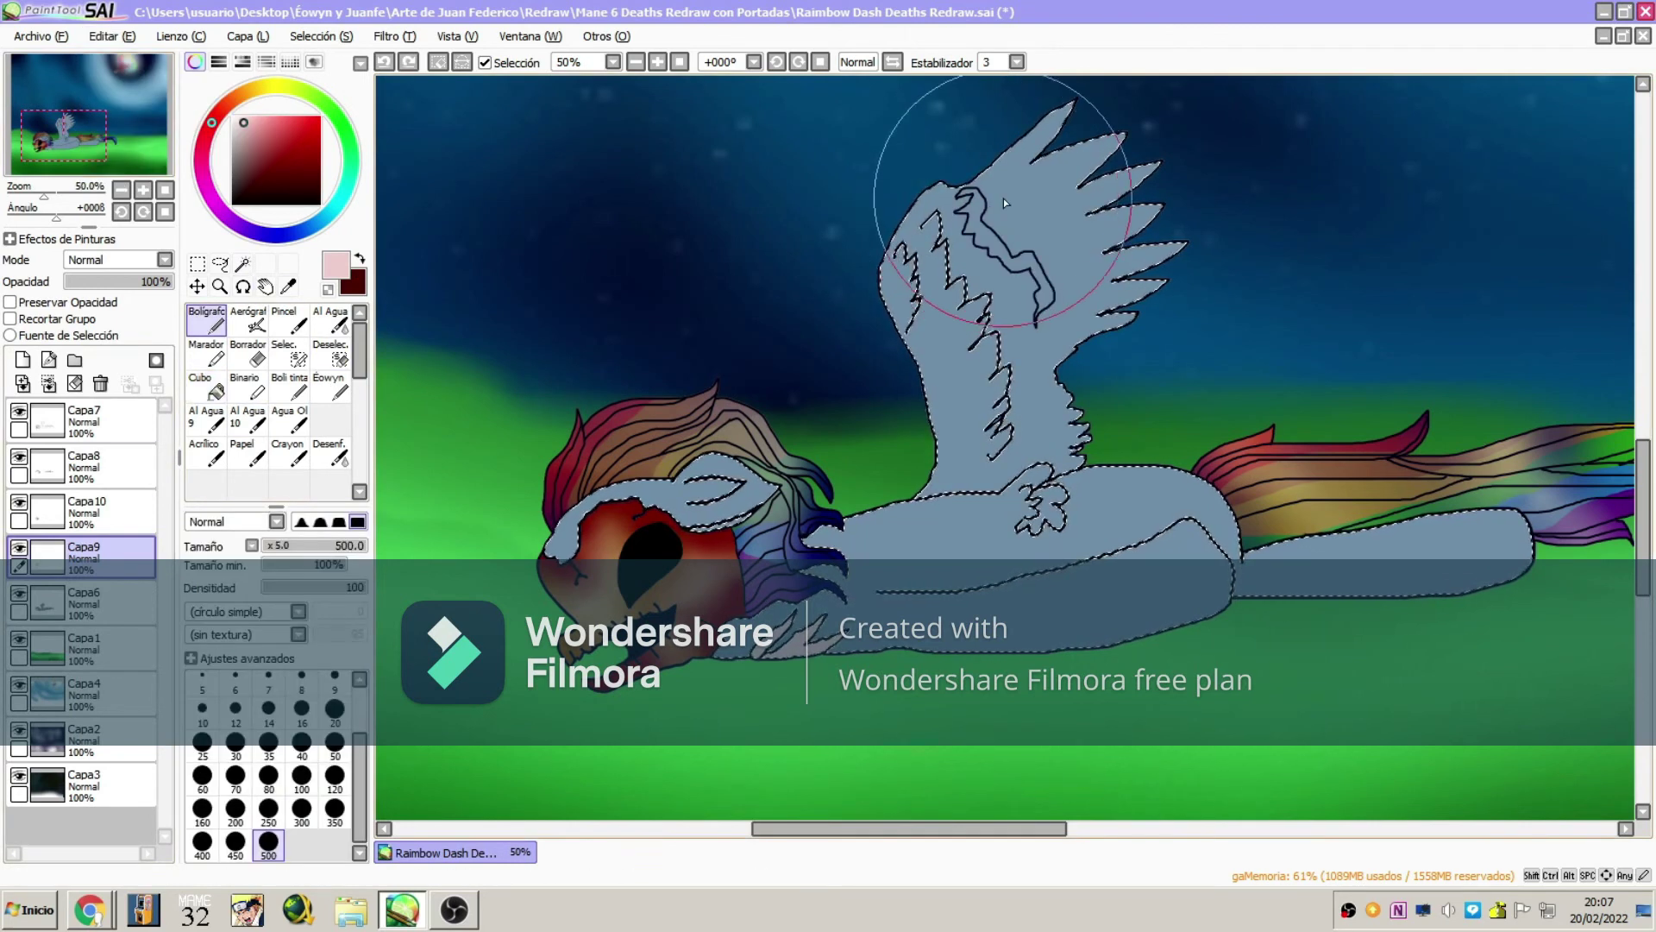
drag(1002, 198, 991, 345)
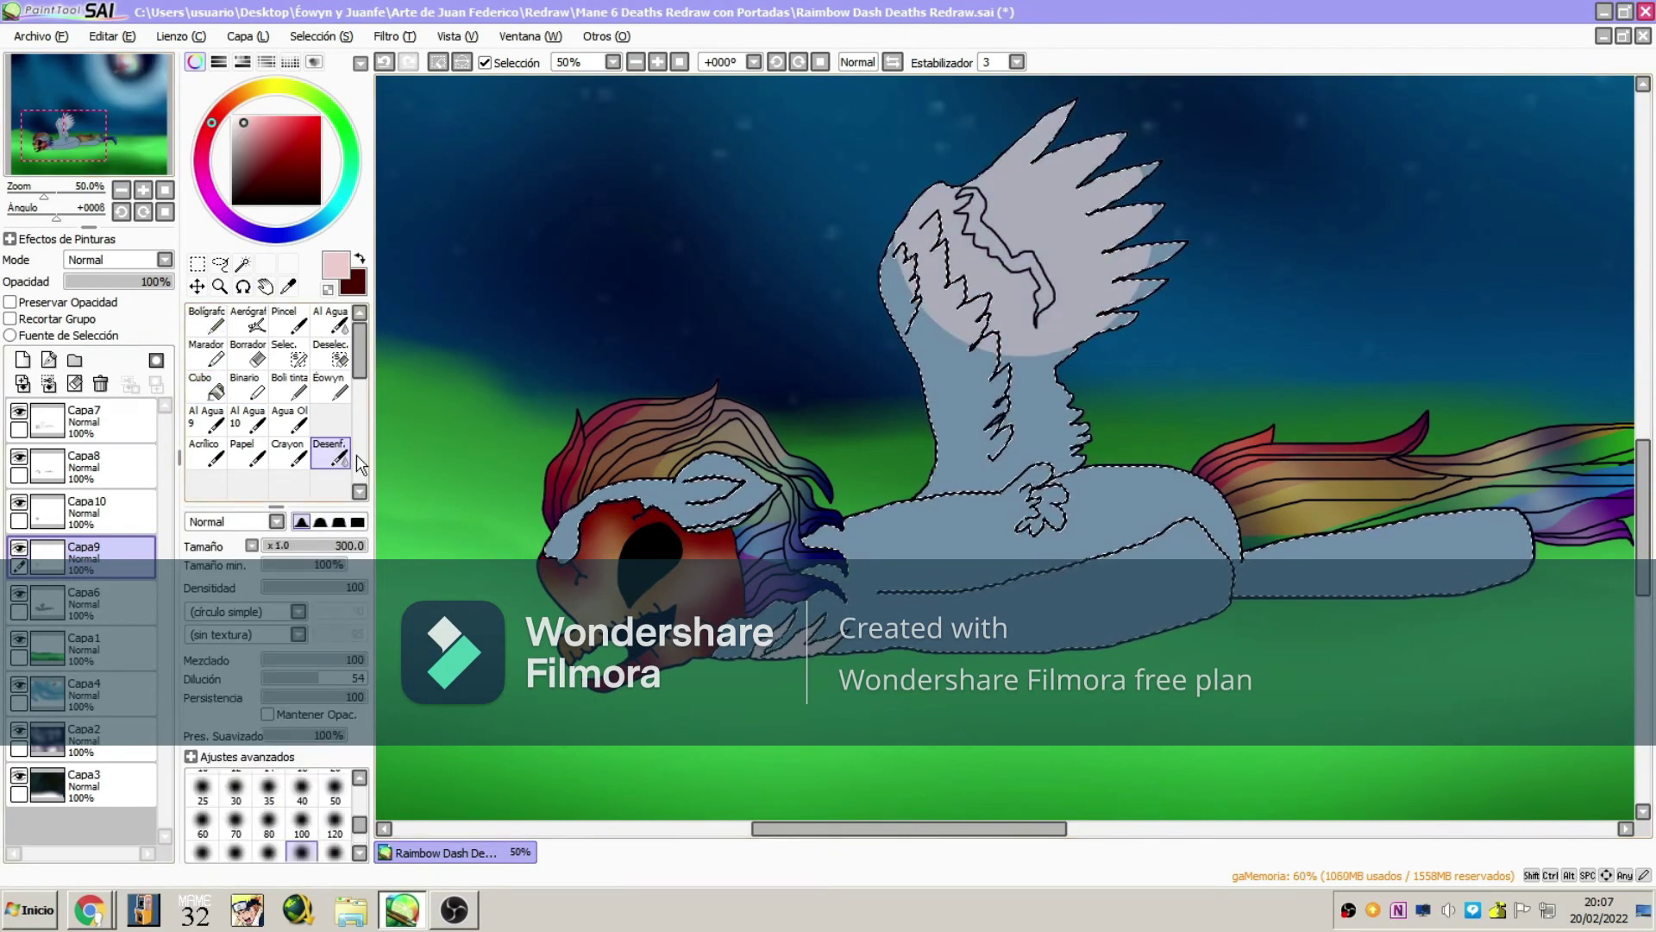
key(g)
key(b)
mouse_move(655, 518)
mouse_down()
mouse_move(733, 505)
mouse_move(637, 509)
mouse_up()
- Sample the dark red of the skull, paint blood on the head, neck and wing on Capa10, and blend it
alt+click(637, 509)
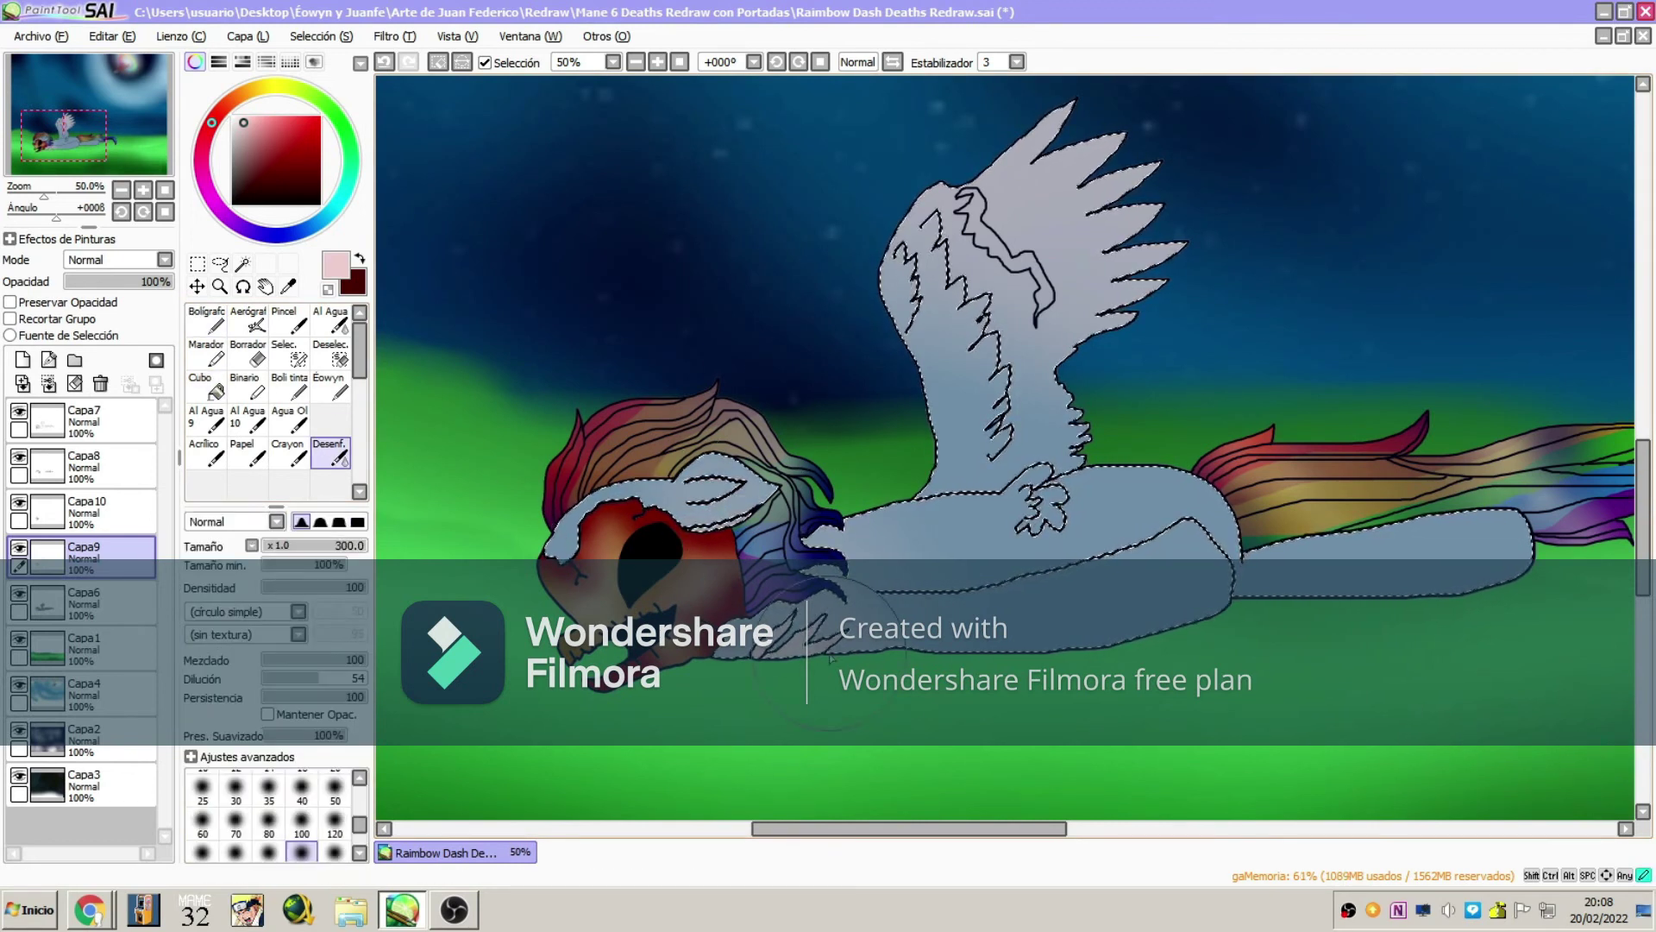
click(86, 510)
click(215, 322)
mouse_move(561, 535)
mouse_down()
mouse_move(684, 519)
mouse_move(748, 532)
mouse_move(828, 630)
mouse_up()
drag(1018, 518, 1087, 491)
mouse_move(1035, 274)
mouse_down()
mouse_move(975, 258)
mouse_move(1018, 328)
mouse_move(1052, 508)
mouse_up()
click(330, 450)
- Add denser dark red blood to the wing and head, move Capa10 to the top of the layers, and blend at size 100
click(216, 322)
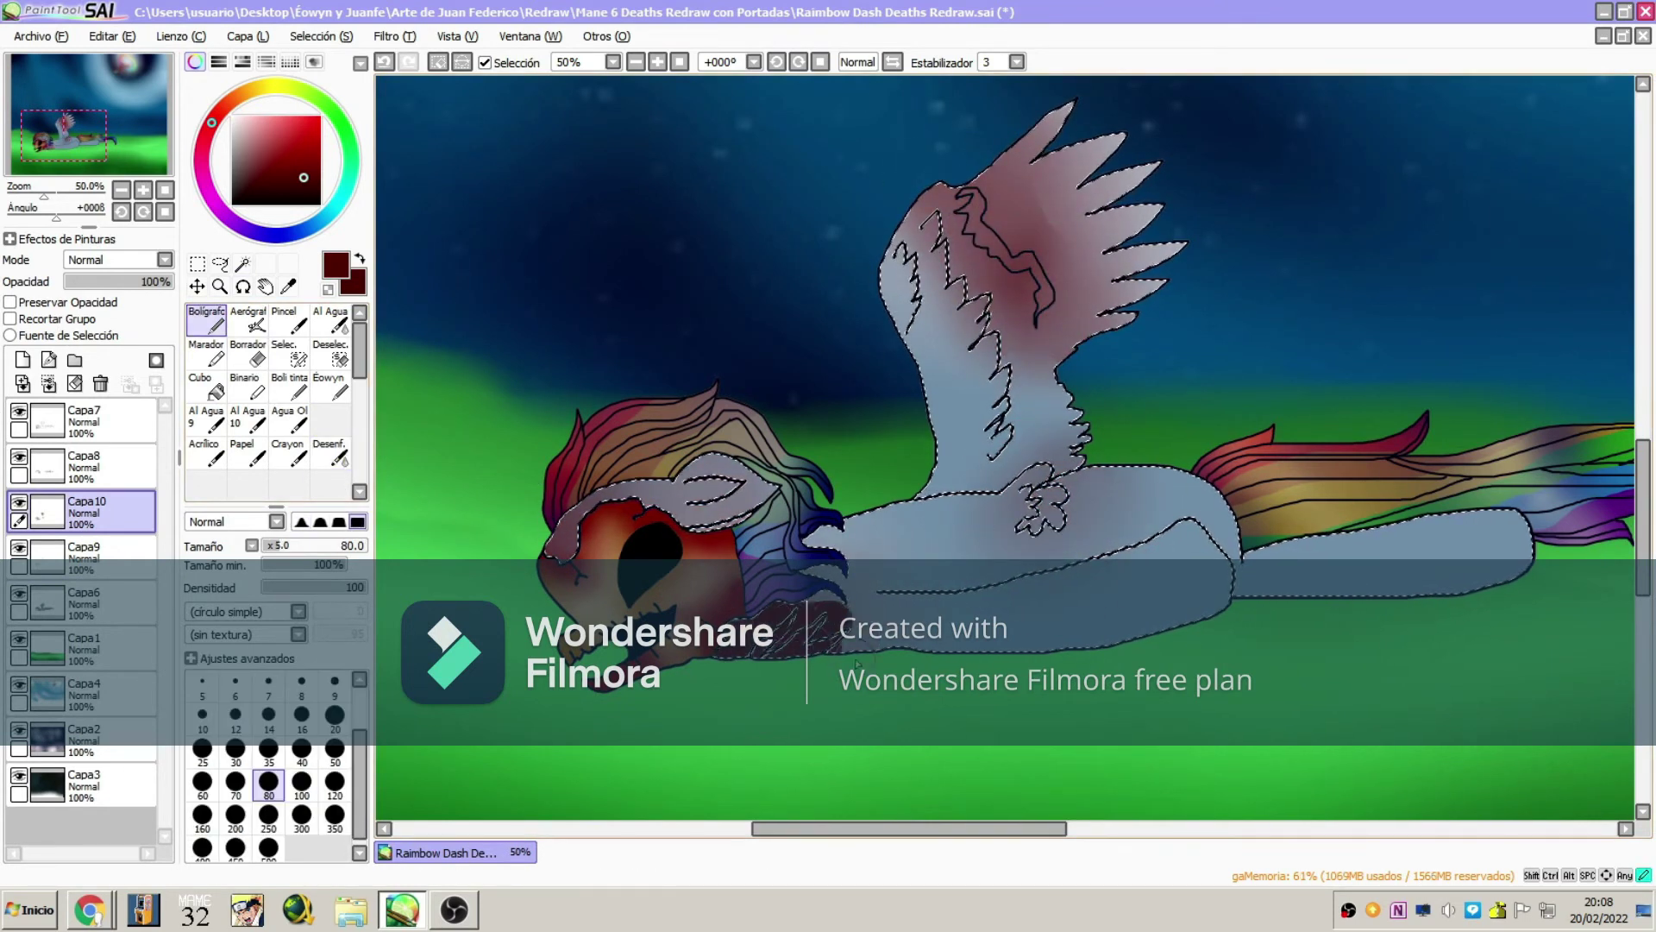
drag(949, 198, 1043, 362)
drag(87, 511, 87, 410)
drag(604, 517, 668, 526)
click(330, 449)
mouse_move(957, 216)
mouse_down()
mouse_move(991, 405)
mouse_move(949, 259)
mouse_move(1025, 343)
mouse_up()
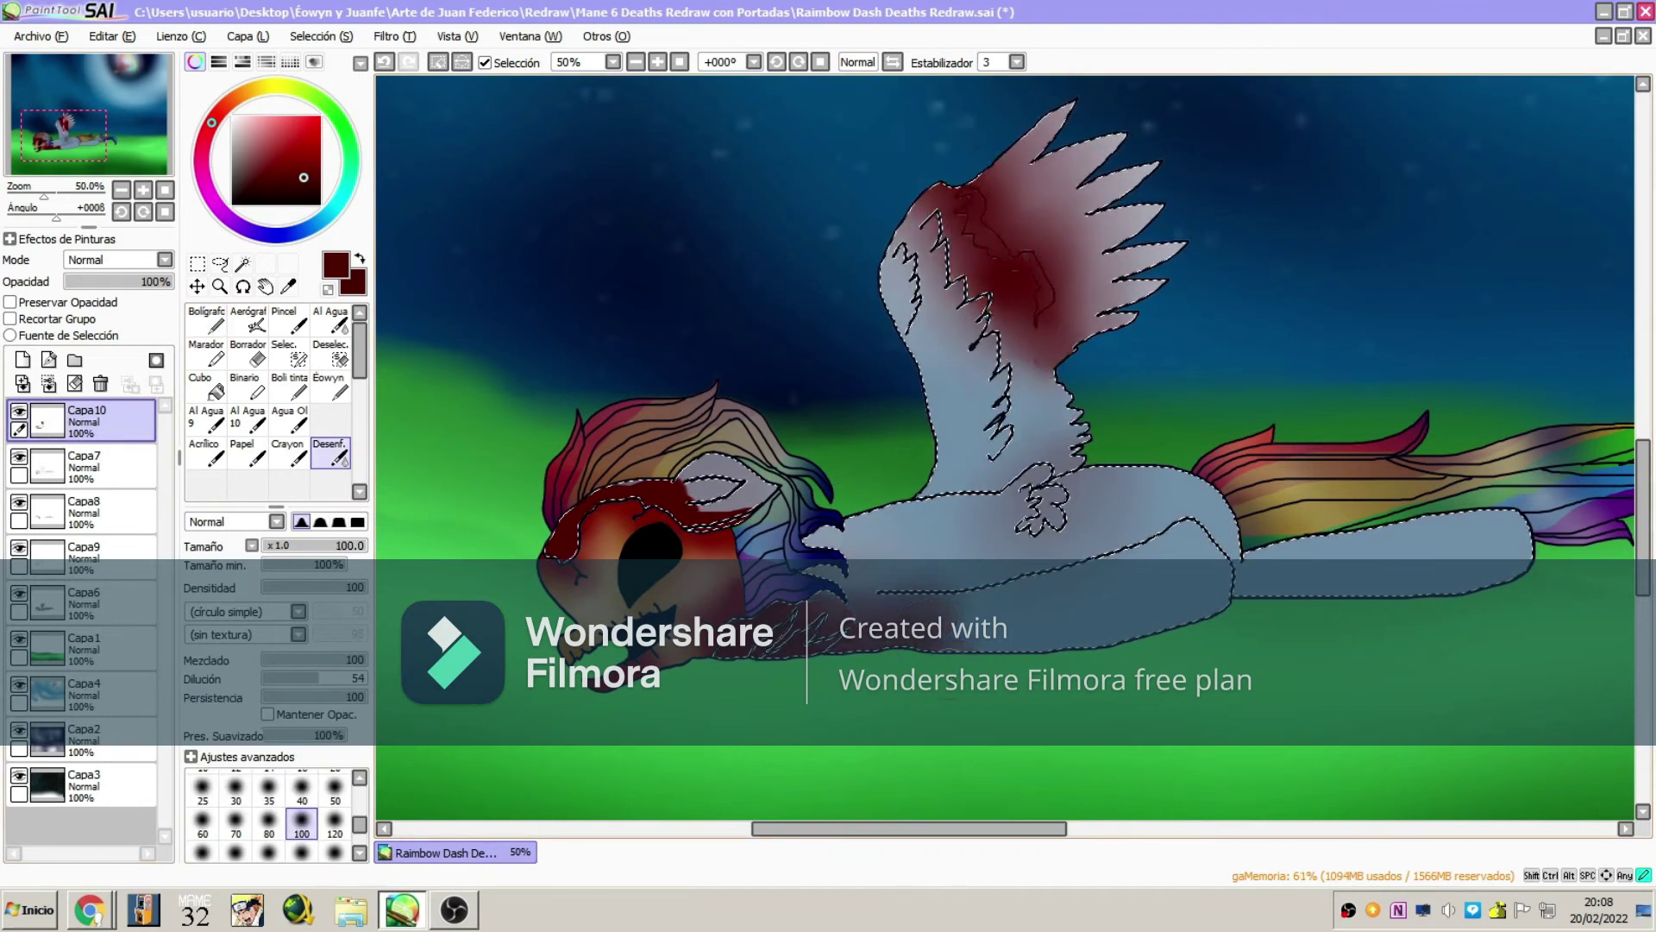
- Shade the body, hind leg and wing base in dark blue with a size 80 pen on Capa9, and blend at size 300
click(86, 552)
click(216, 321)
alt+click(844, 589)
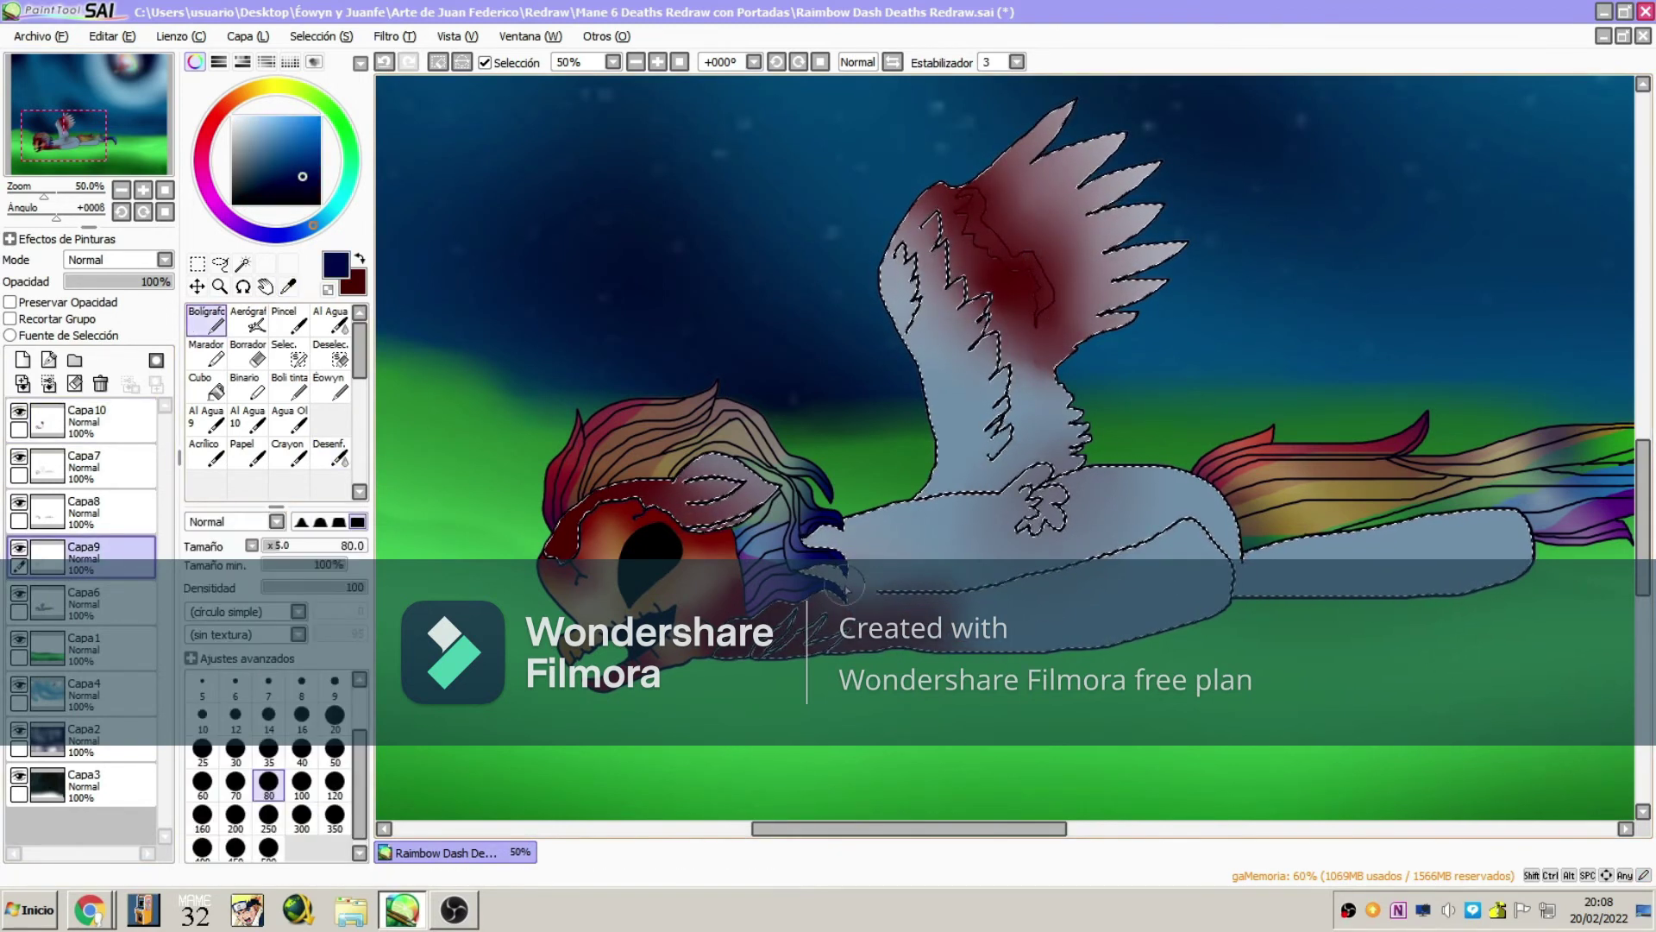
drag(1250, 534, 1483, 543)
mouse_move(949, 258)
mouse_down()
mouse_move(958, 431)
mouse_move(932, 233)
mouse_move(949, 414)
mouse_up()
click(330, 449)
click(301, 852)
mouse_move(1018, 518)
mouse_down()
mouse_move(1250, 560)
mouse_move(1359, 501)
mouse_up()
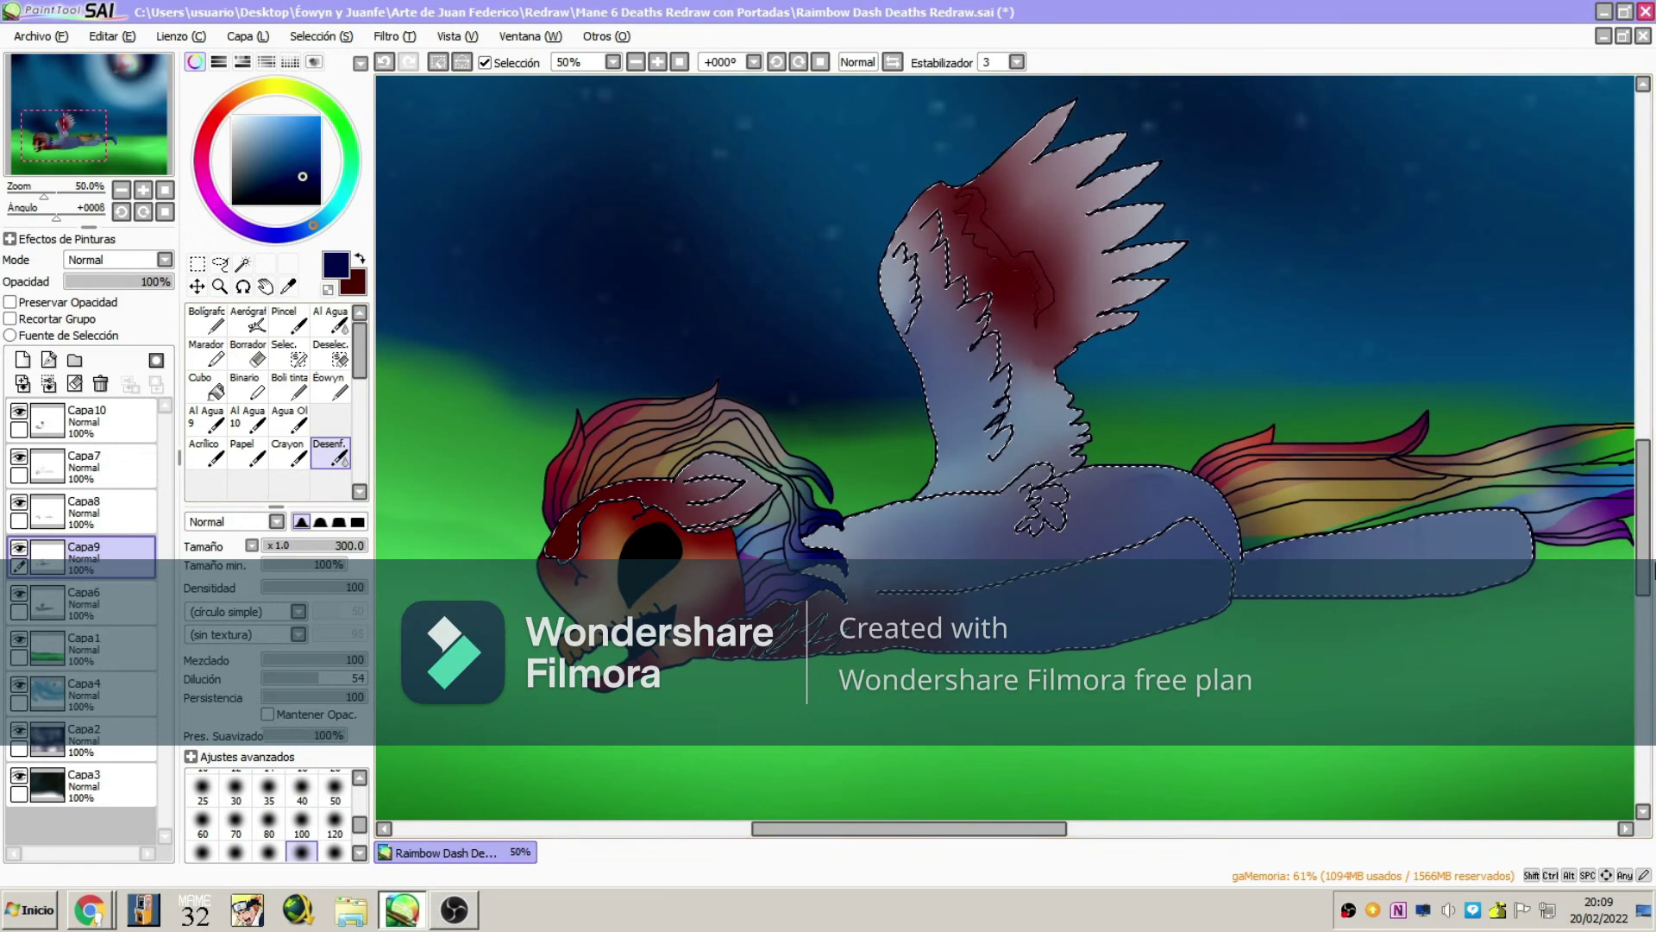
- Clear the selection and paint dark red size 80 blood strokes over the skull, neck and ground below the head on Capa10
scroll(1360, 501, down, 5)
key(ctrl+d)
click(71, 131)
click(86, 421)
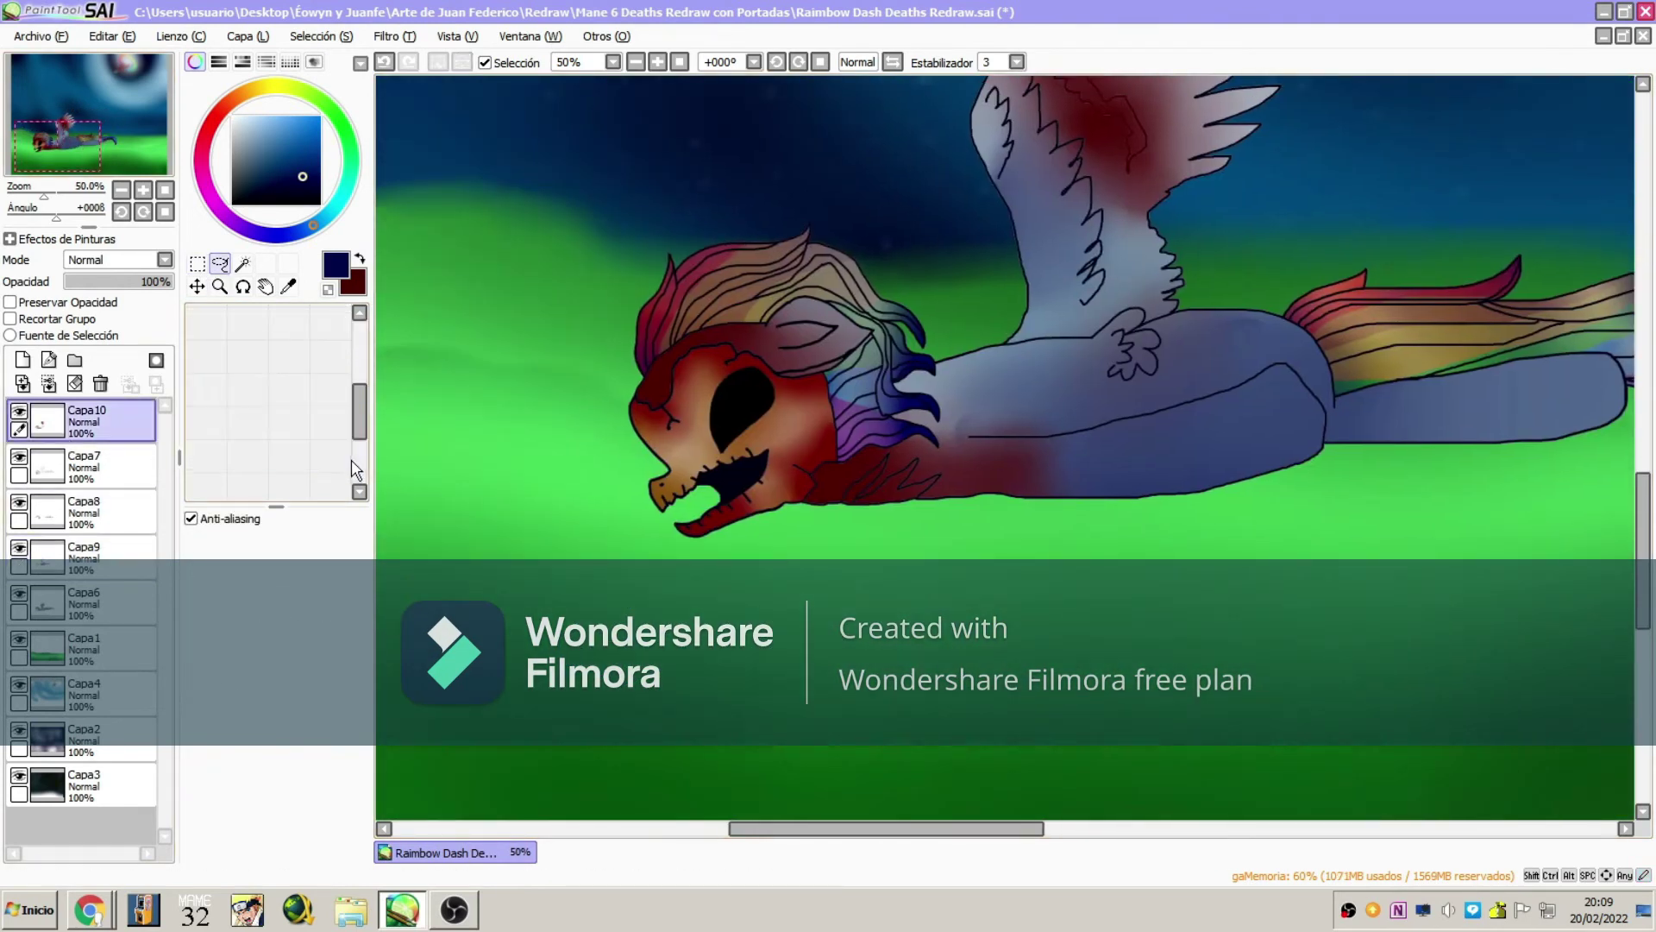
mouse_move(723, 391)
mouse_down()
mouse_move(809, 473)
mouse_move(903, 477)
mouse_move(875, 483)
mouse_move(861, 532)
mouse_up()
click(206, 319)
click(110, 36)
click(140, 63)
alt+click(876, 483)
drag(743, 355, 729, 371)
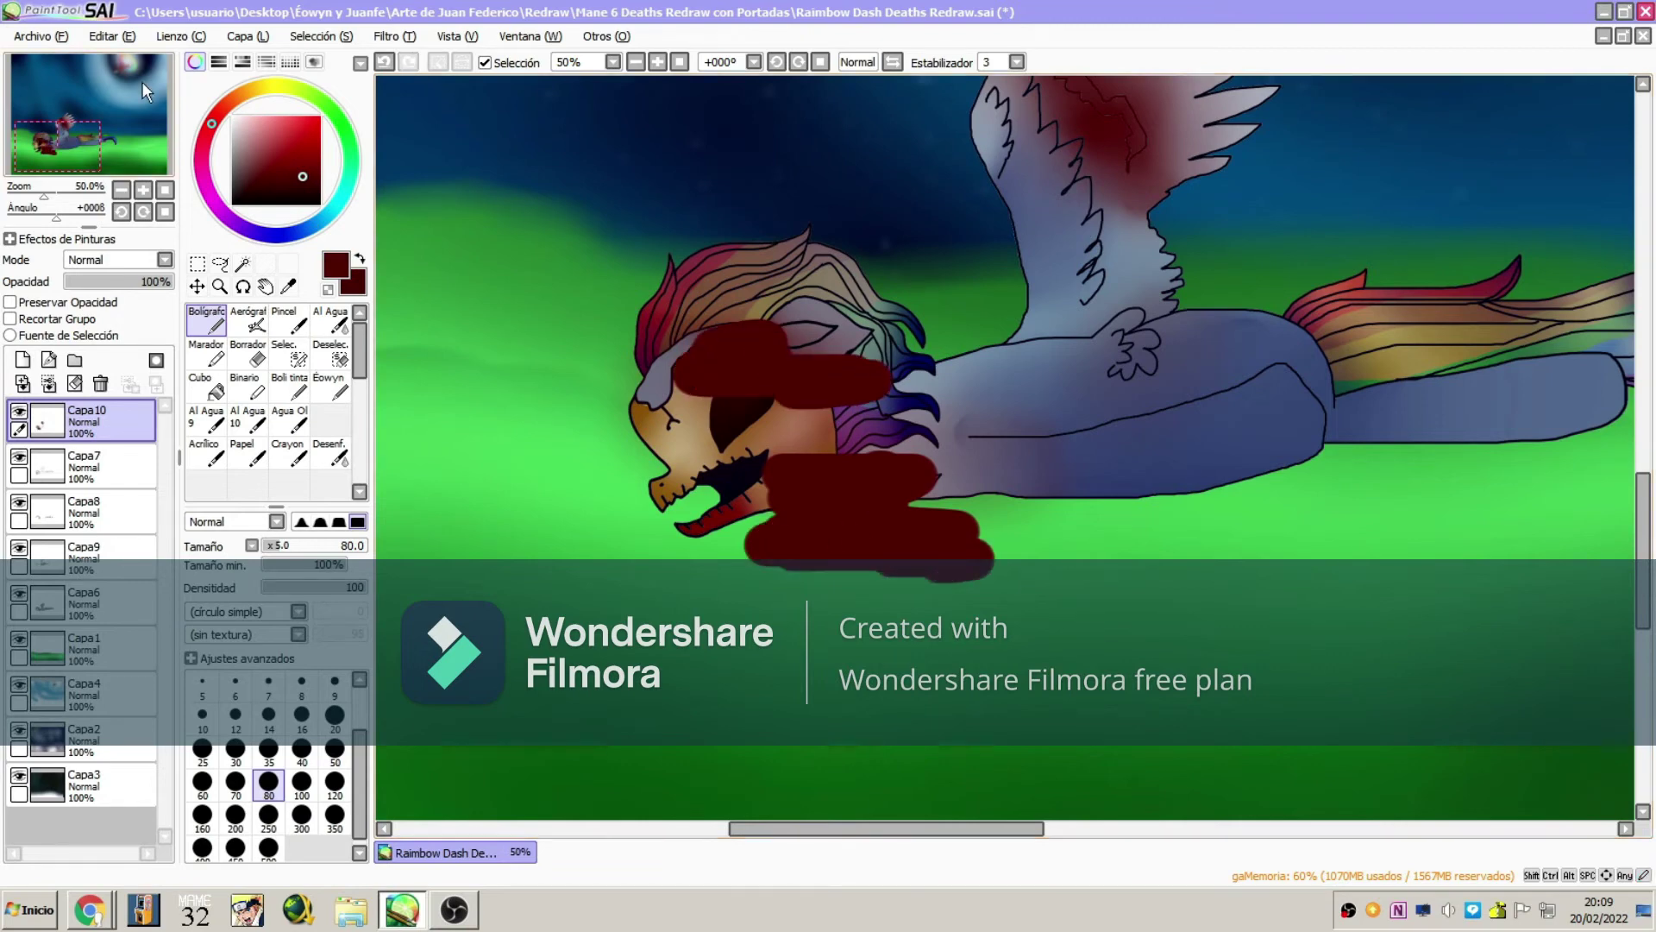
- Paint dark red blood along the wing's rear edge, and blend it and the head strokes with the blur brush at size 300
scroll(830, 302, right, 5)
click(454, 909)
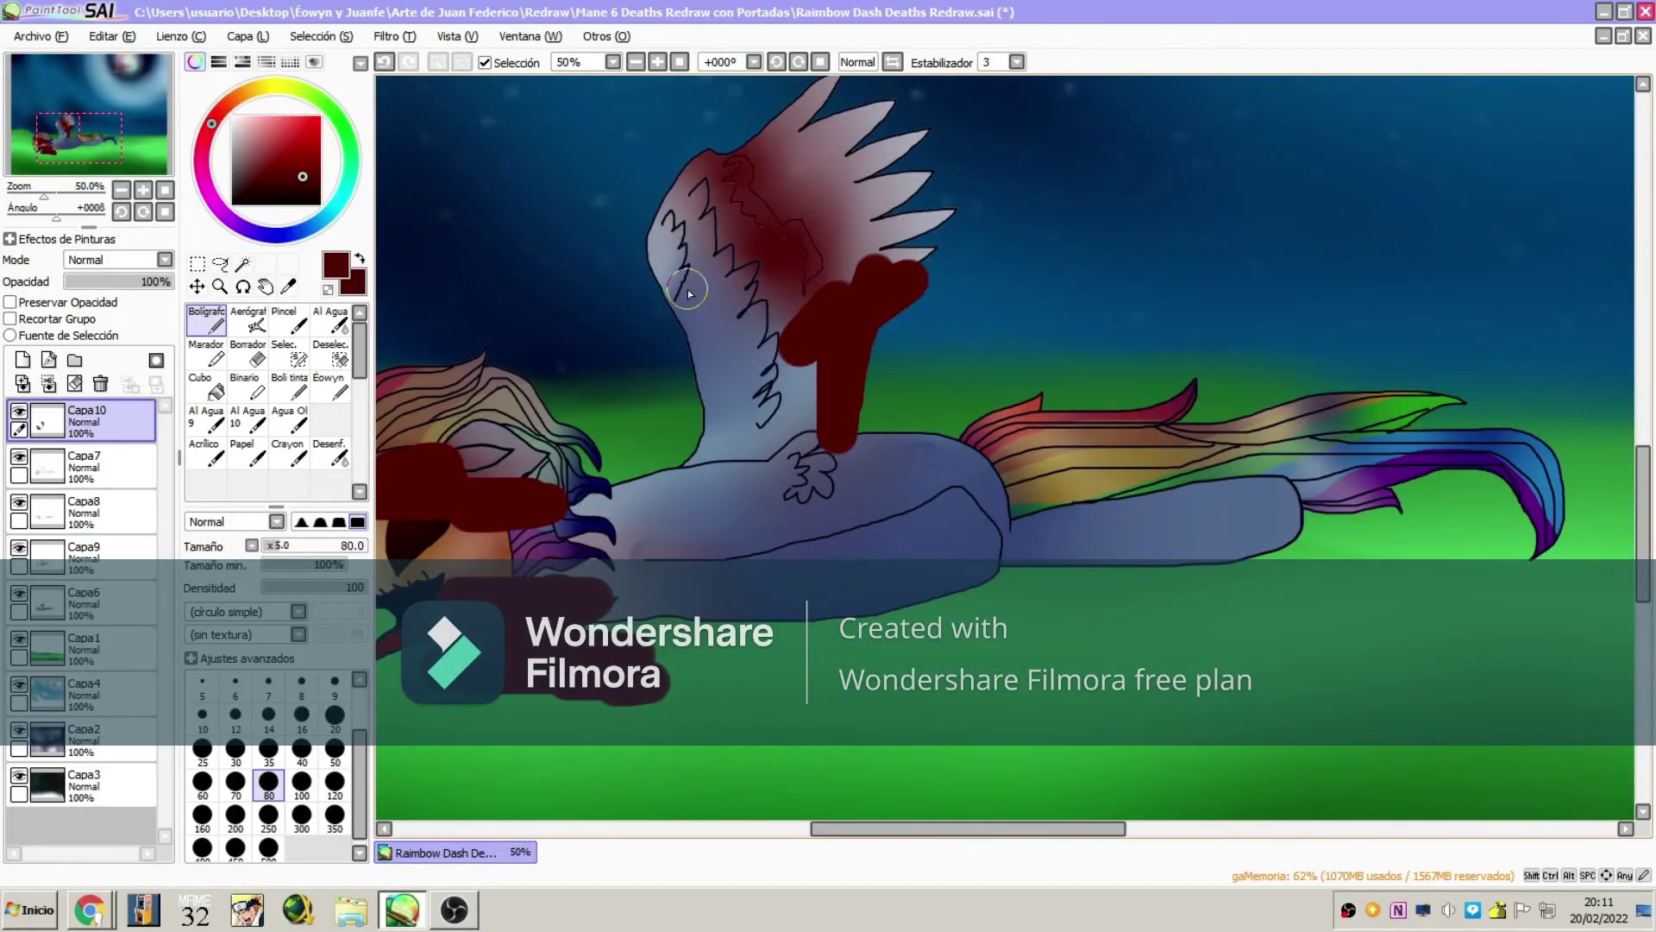
click(331, 453)
mouse_move(897, 258)
mouse_down()
mouse_move(886, 388)
mouse_move(845, 345)
mouse_up()
drag(552, 517, 448, 466)
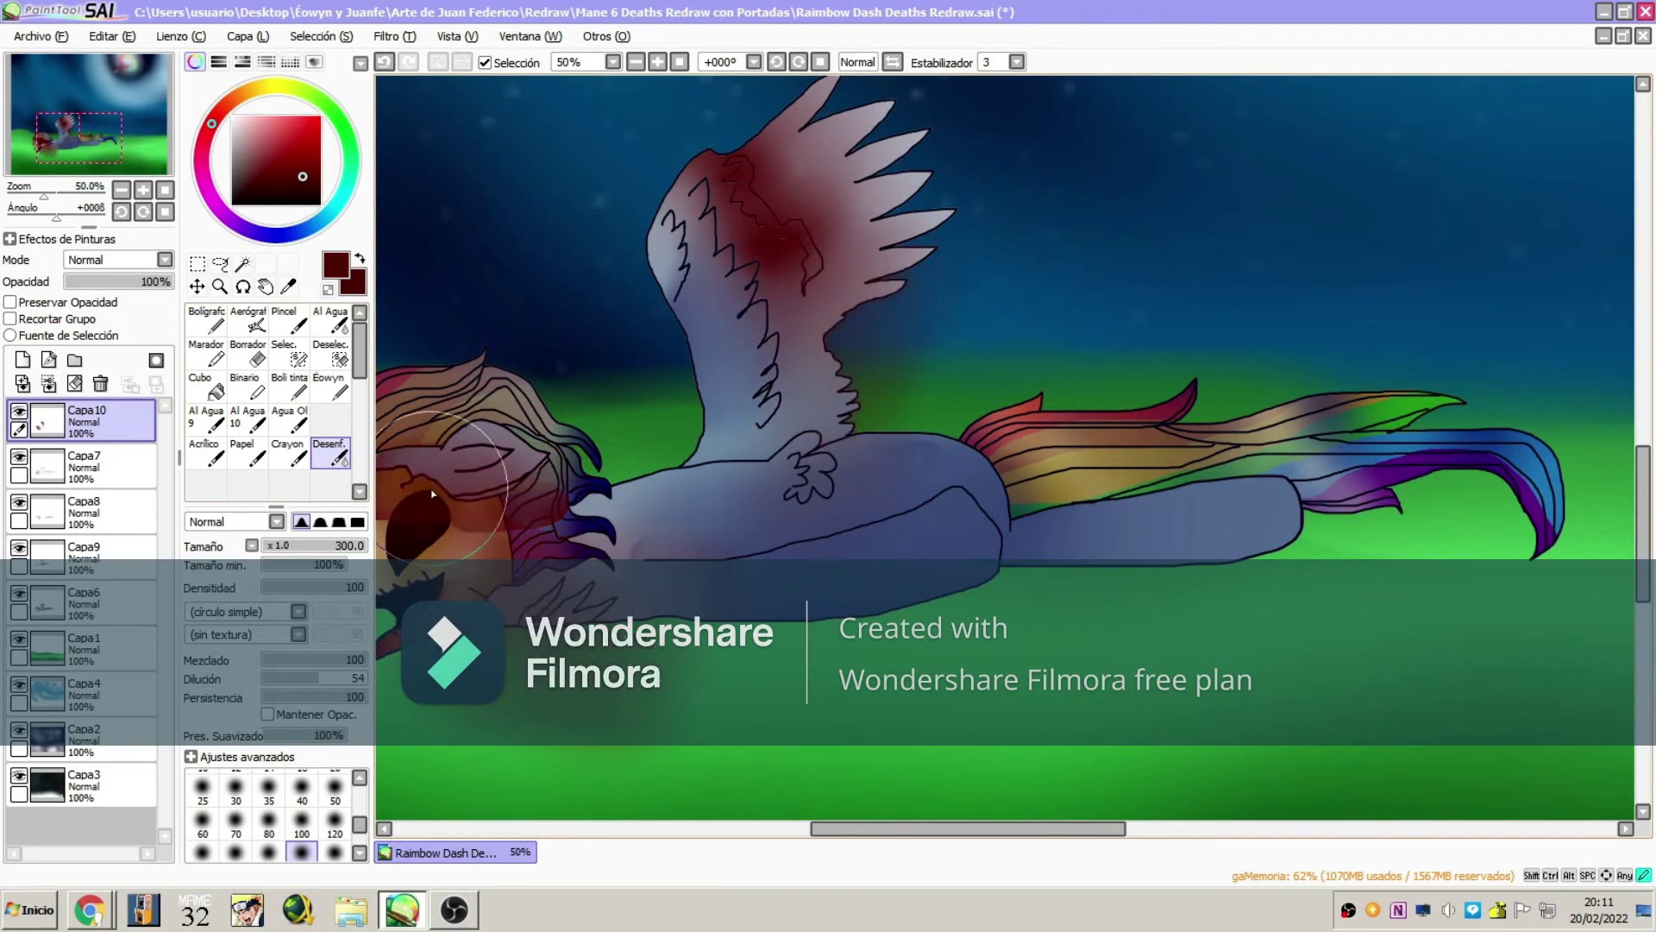
drag(603, 483, 854, 405)
- Paint another pass of dark red blood on the skull, neck, ground and wing edge, and blend it at size 100
click(206, 319)
mouse_move(656, 405)
mouse_down()
mouse_move(620, 409)
mouse_move(802, 520)
mouse_move(645, 535)
mouse_up()
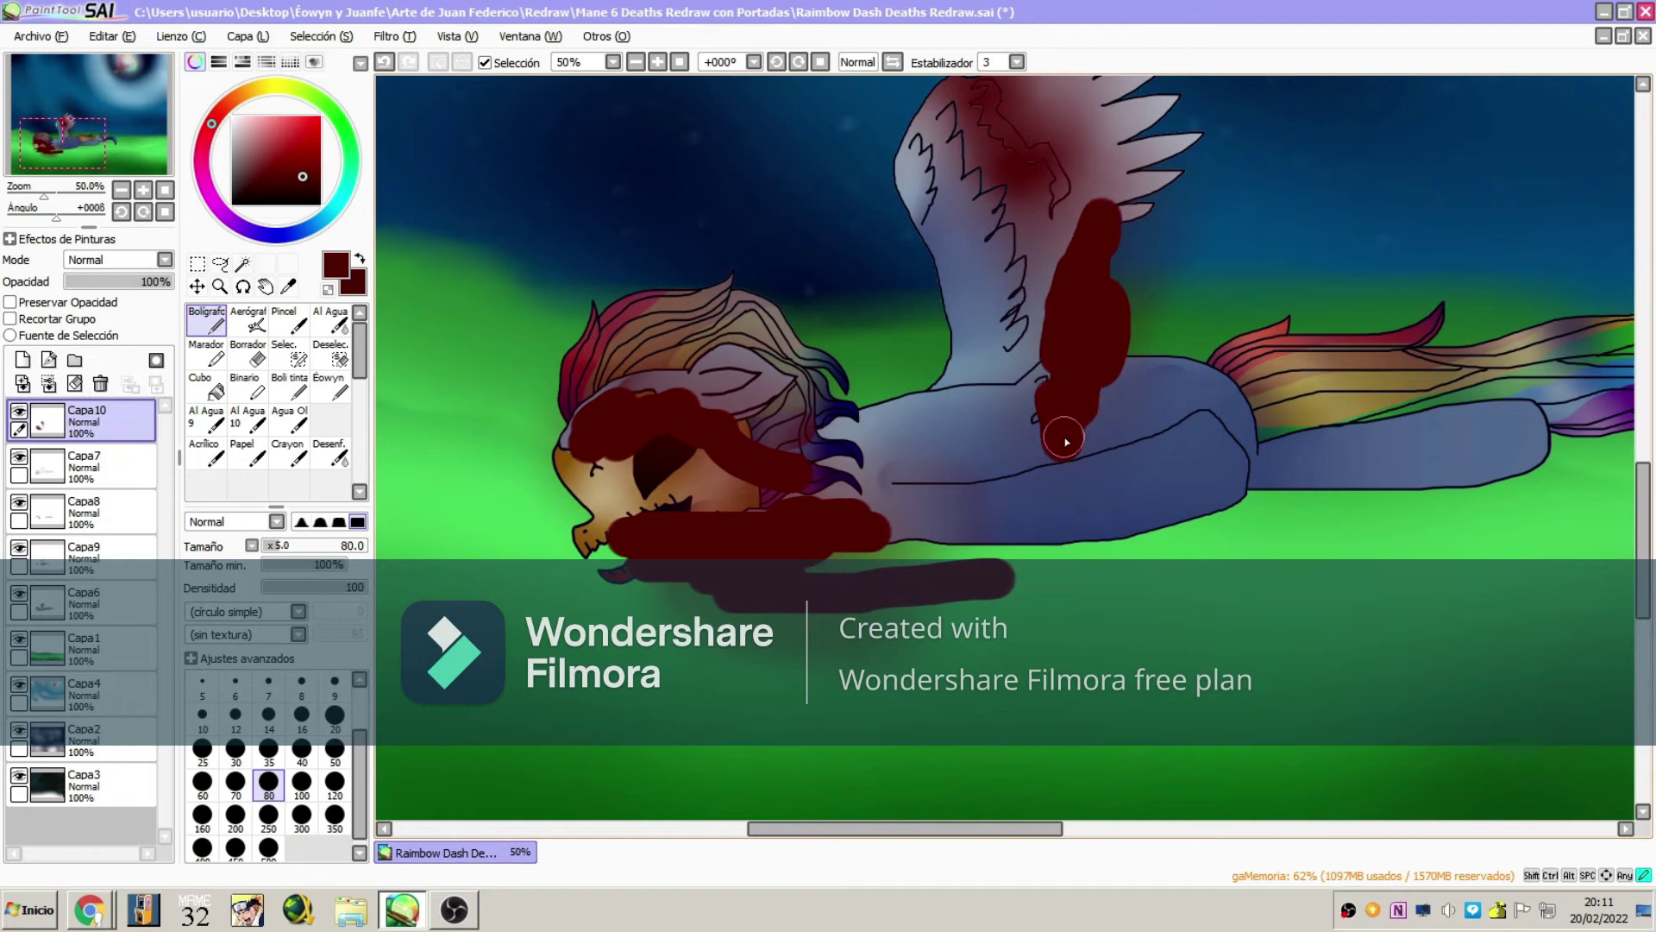
click(326, 464)
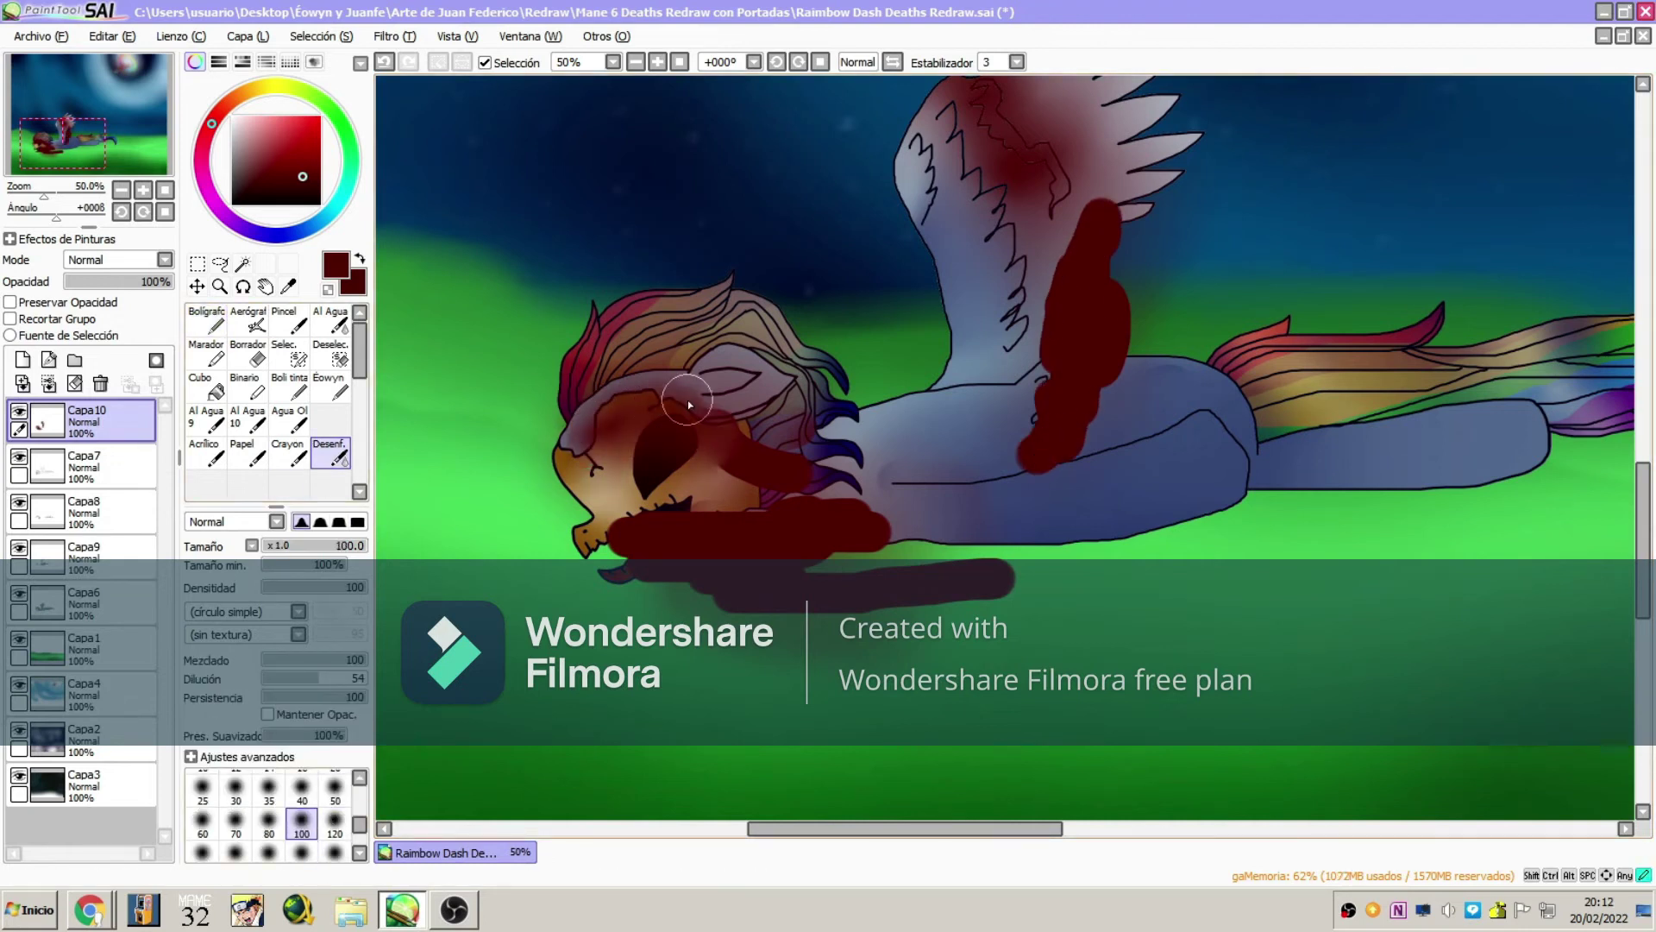
drag(762, 608, 934, 537)
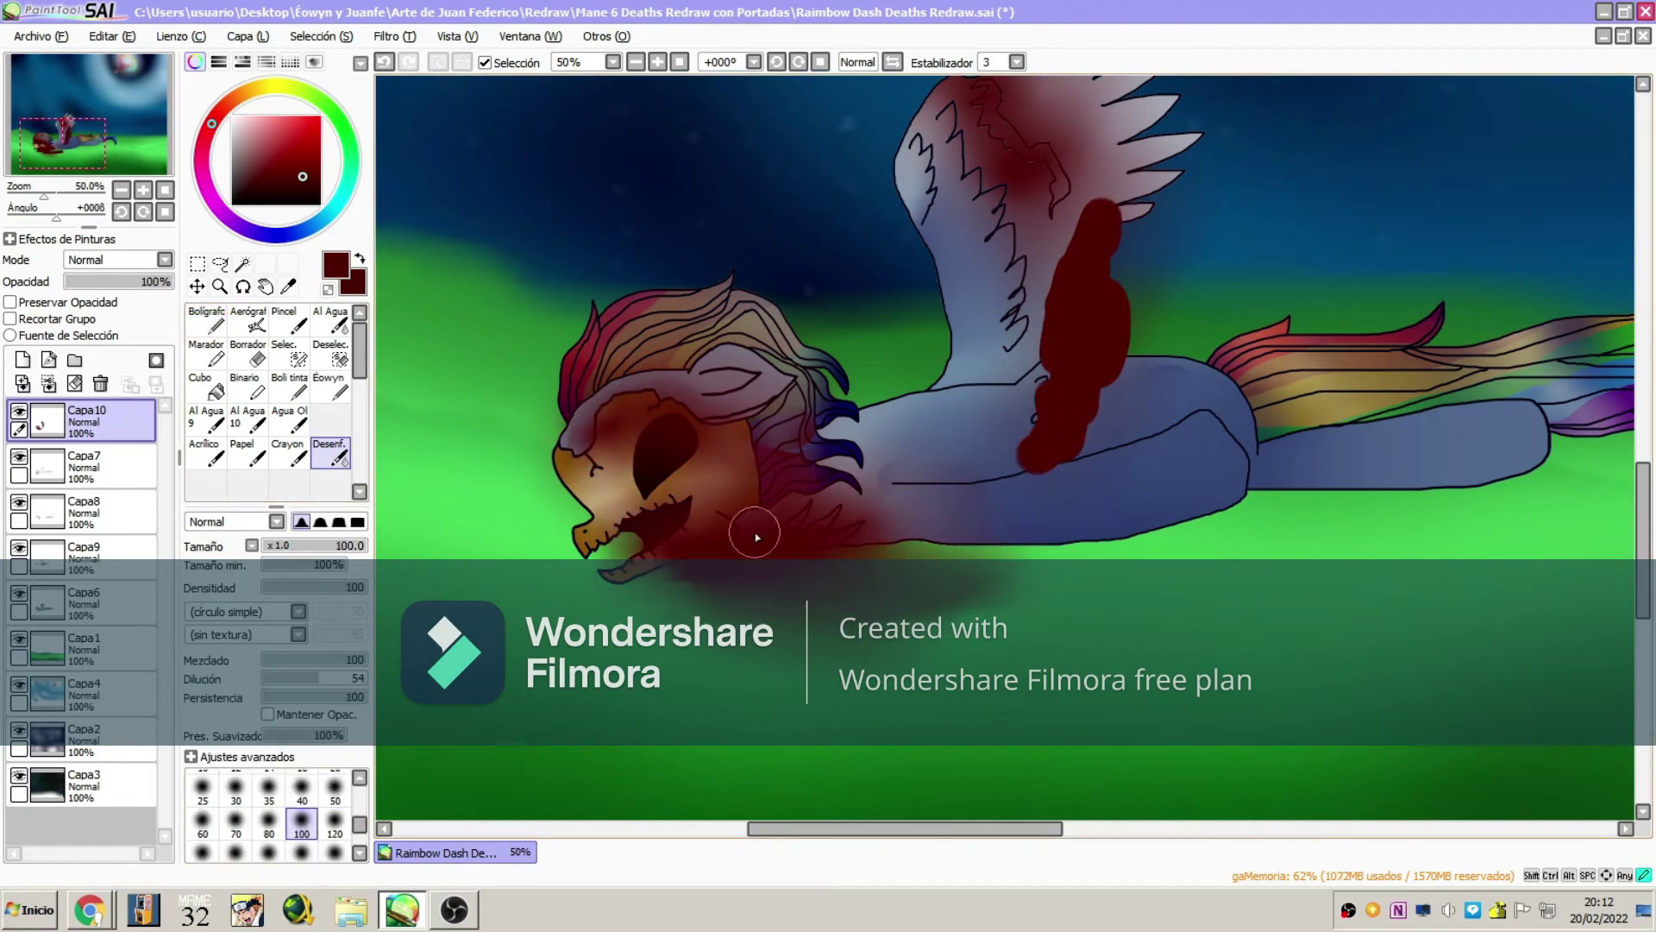
scroll(662, 550, up, 3)
scroll(663, 551, right, 3)
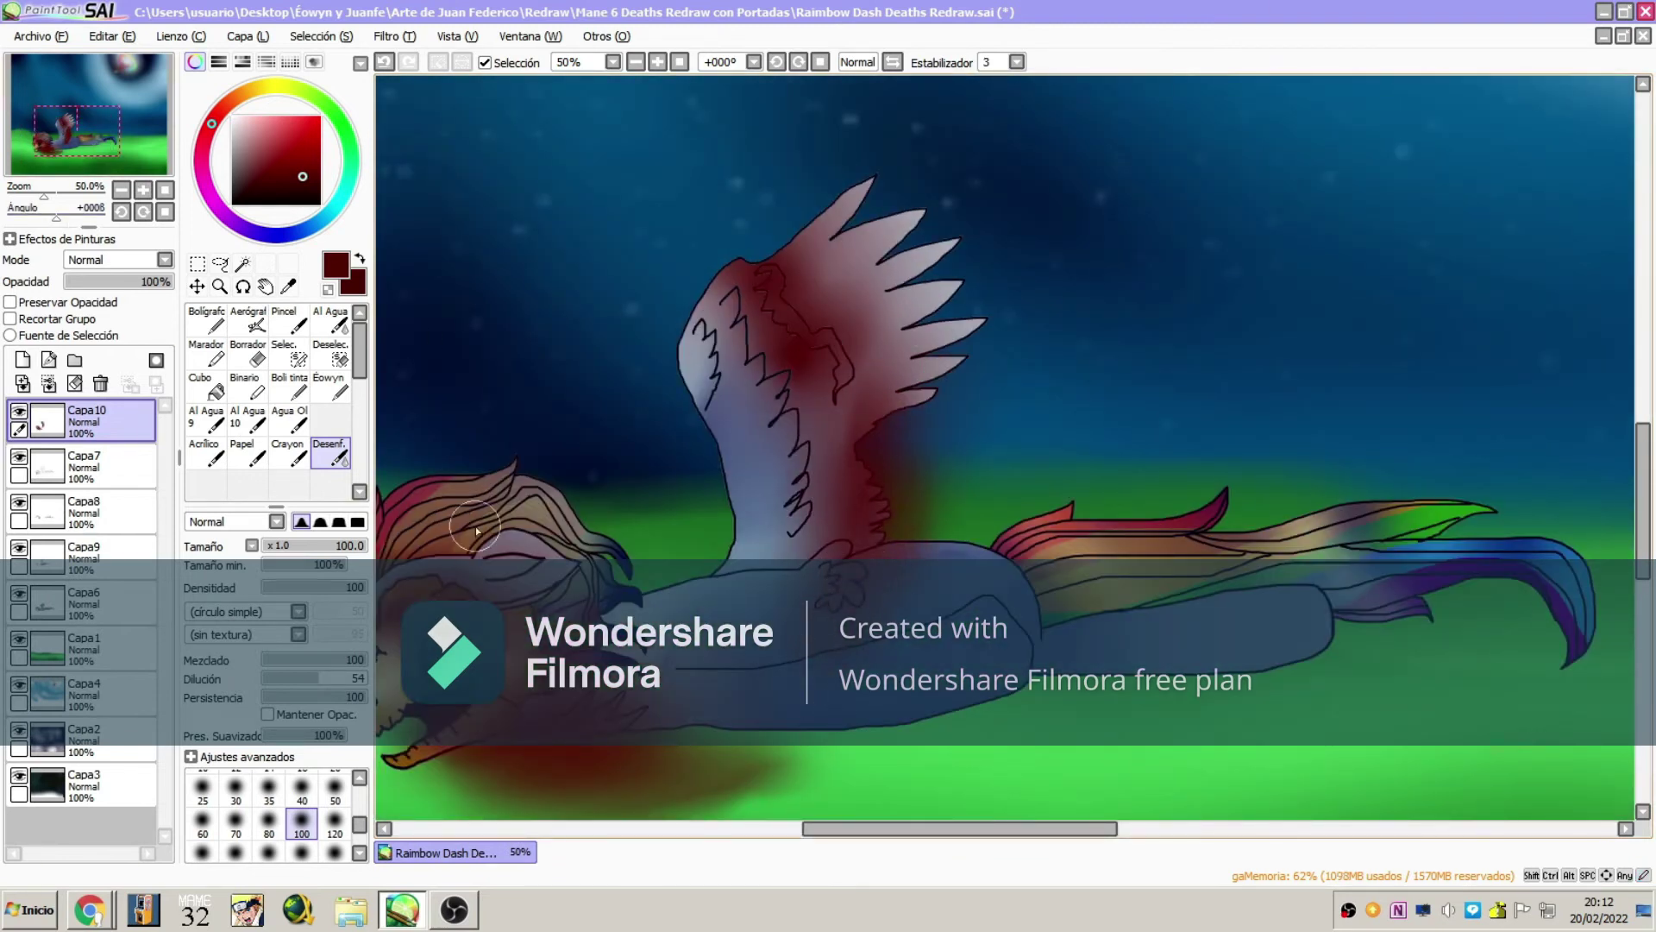
- Merge layers Capa10, Capa7, Capa8 and Capa9 down into Capa6
click(48, 383)
click(48, 383)
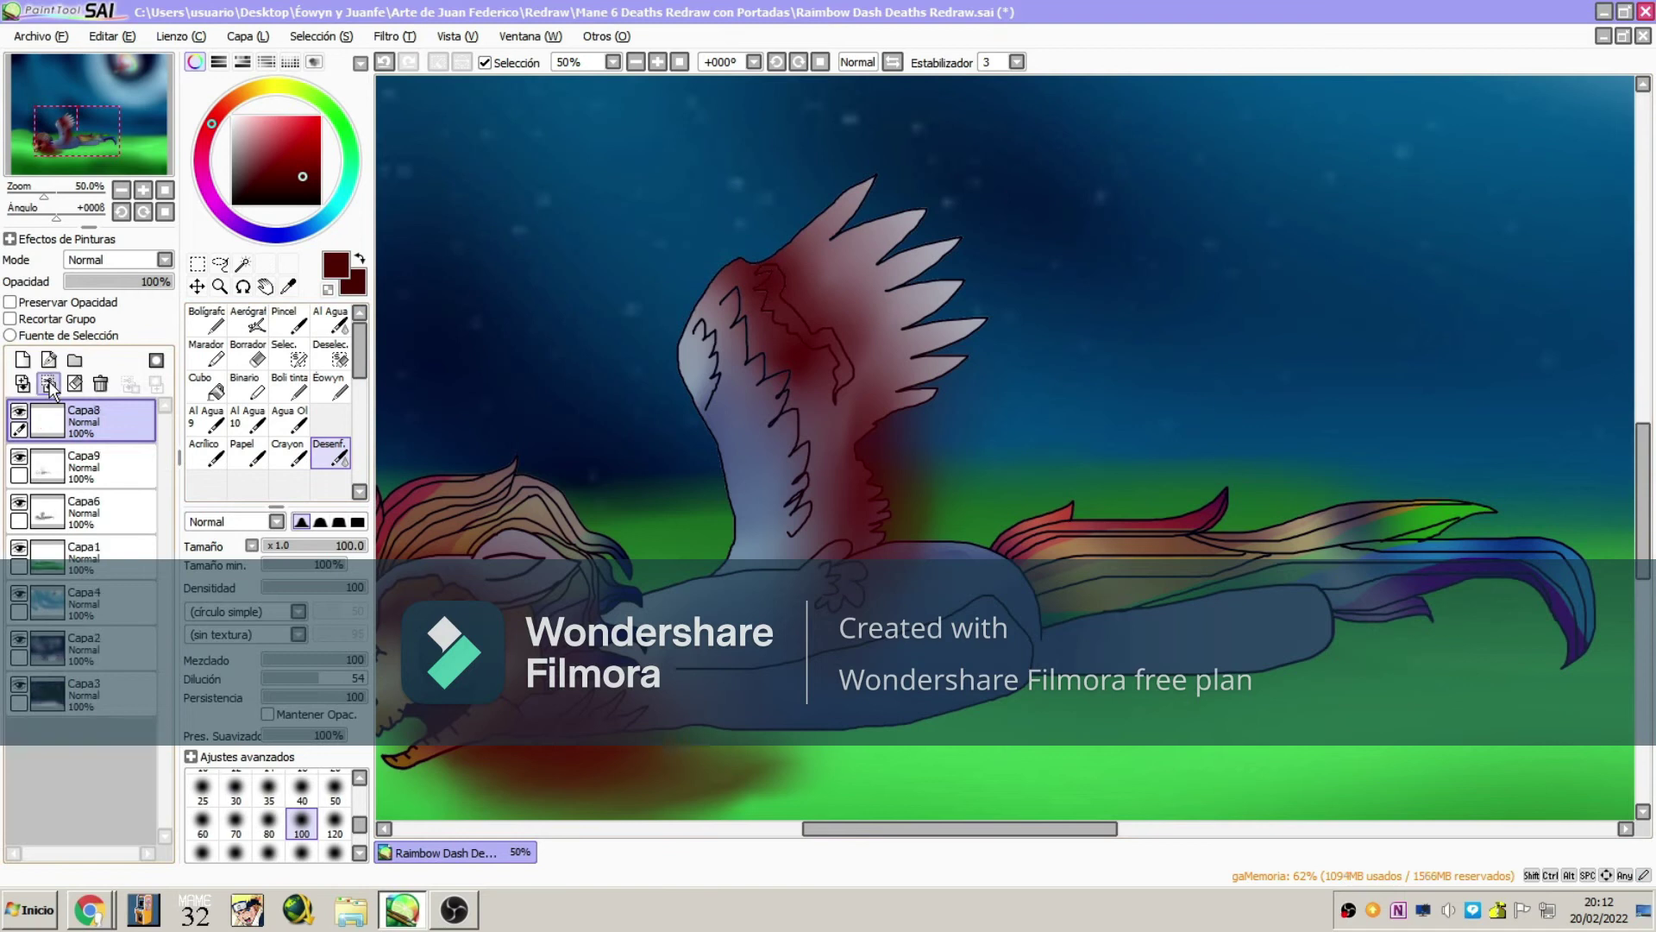
click(48, 383)
click(48, 383)
- Enclose the merged pony in a rectangular selection and apply a transform so the selection fits its outline
click(220, 286)
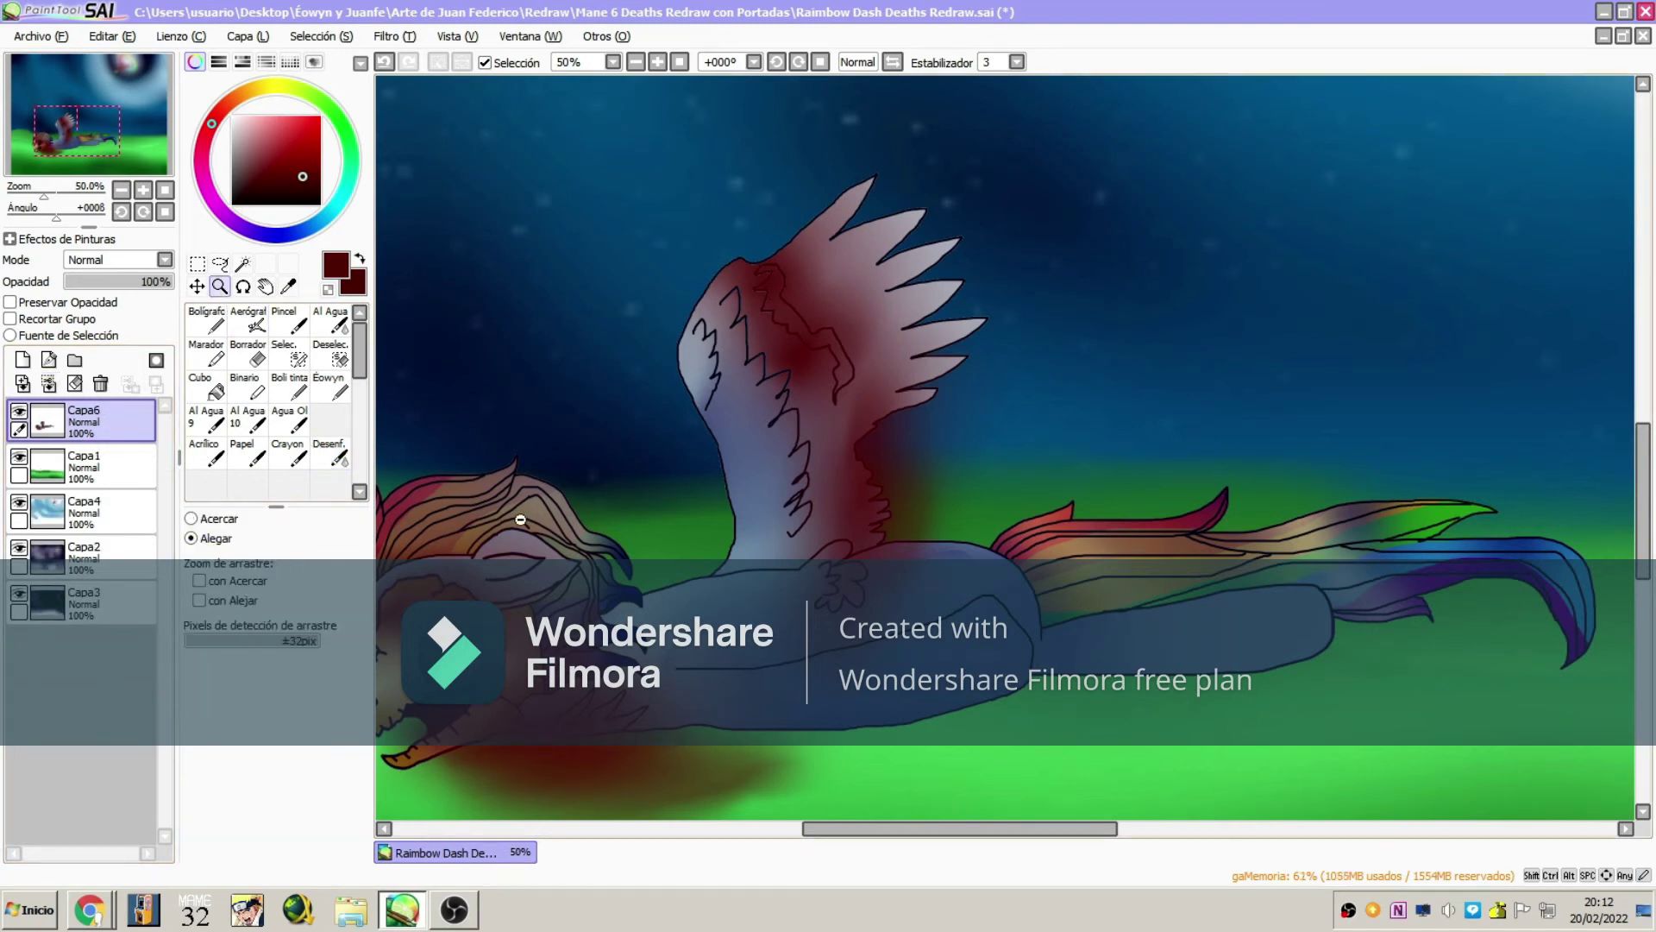
click(1553, 431)
click(1552, 432)
key(ctrl+t)
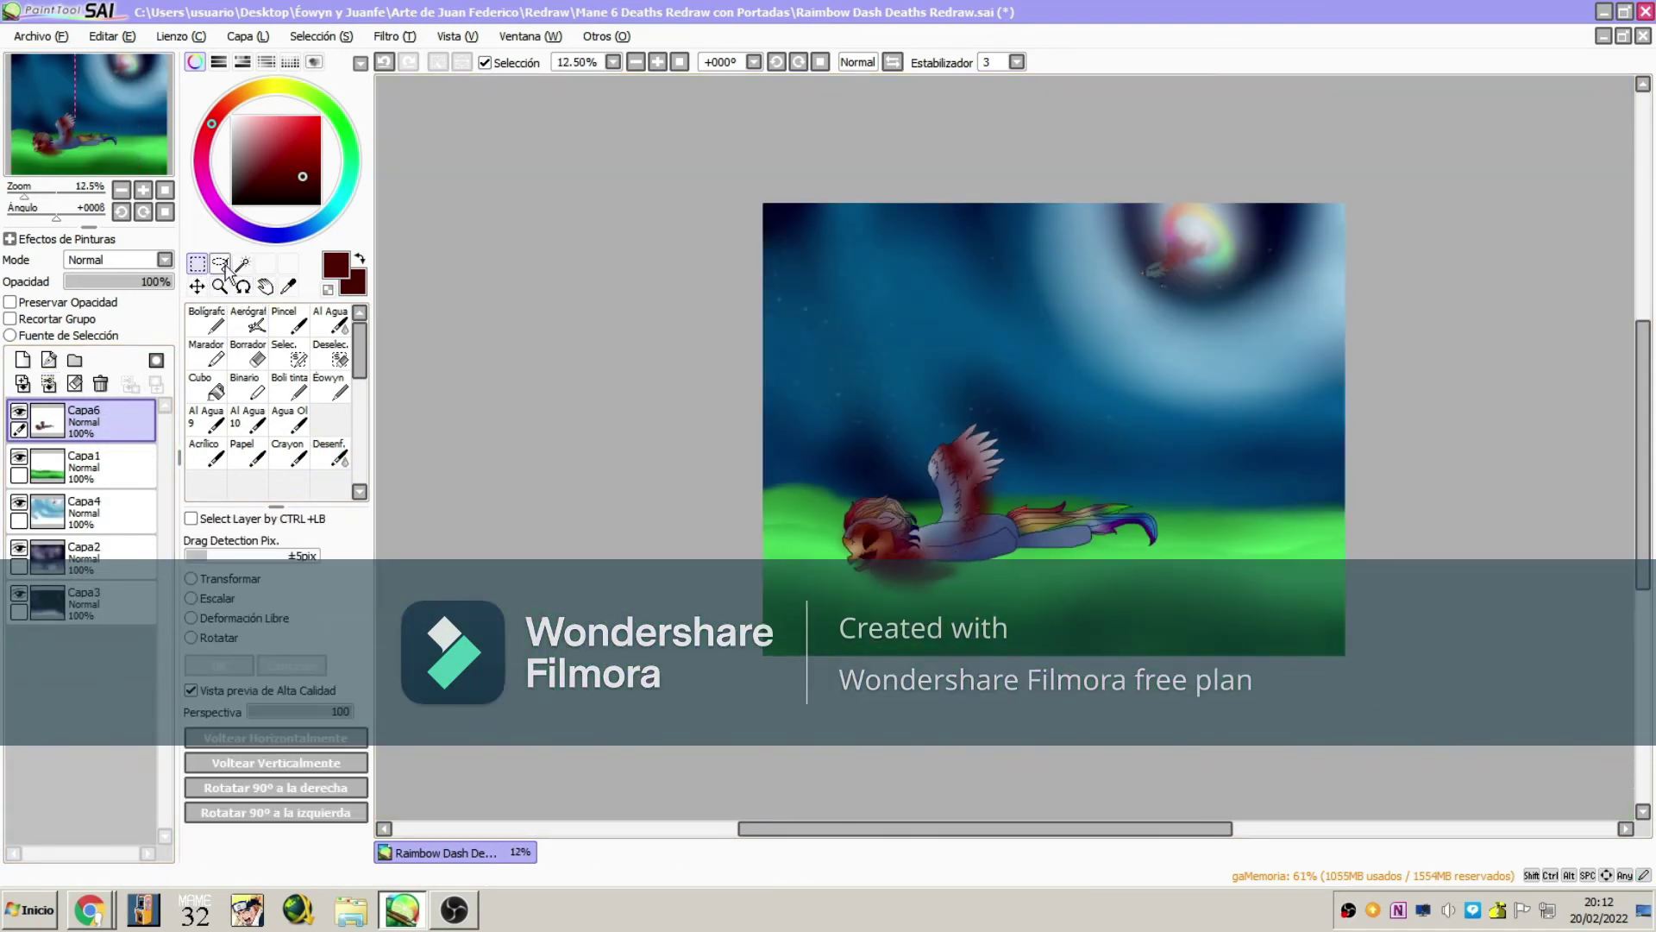
click(222, 38)
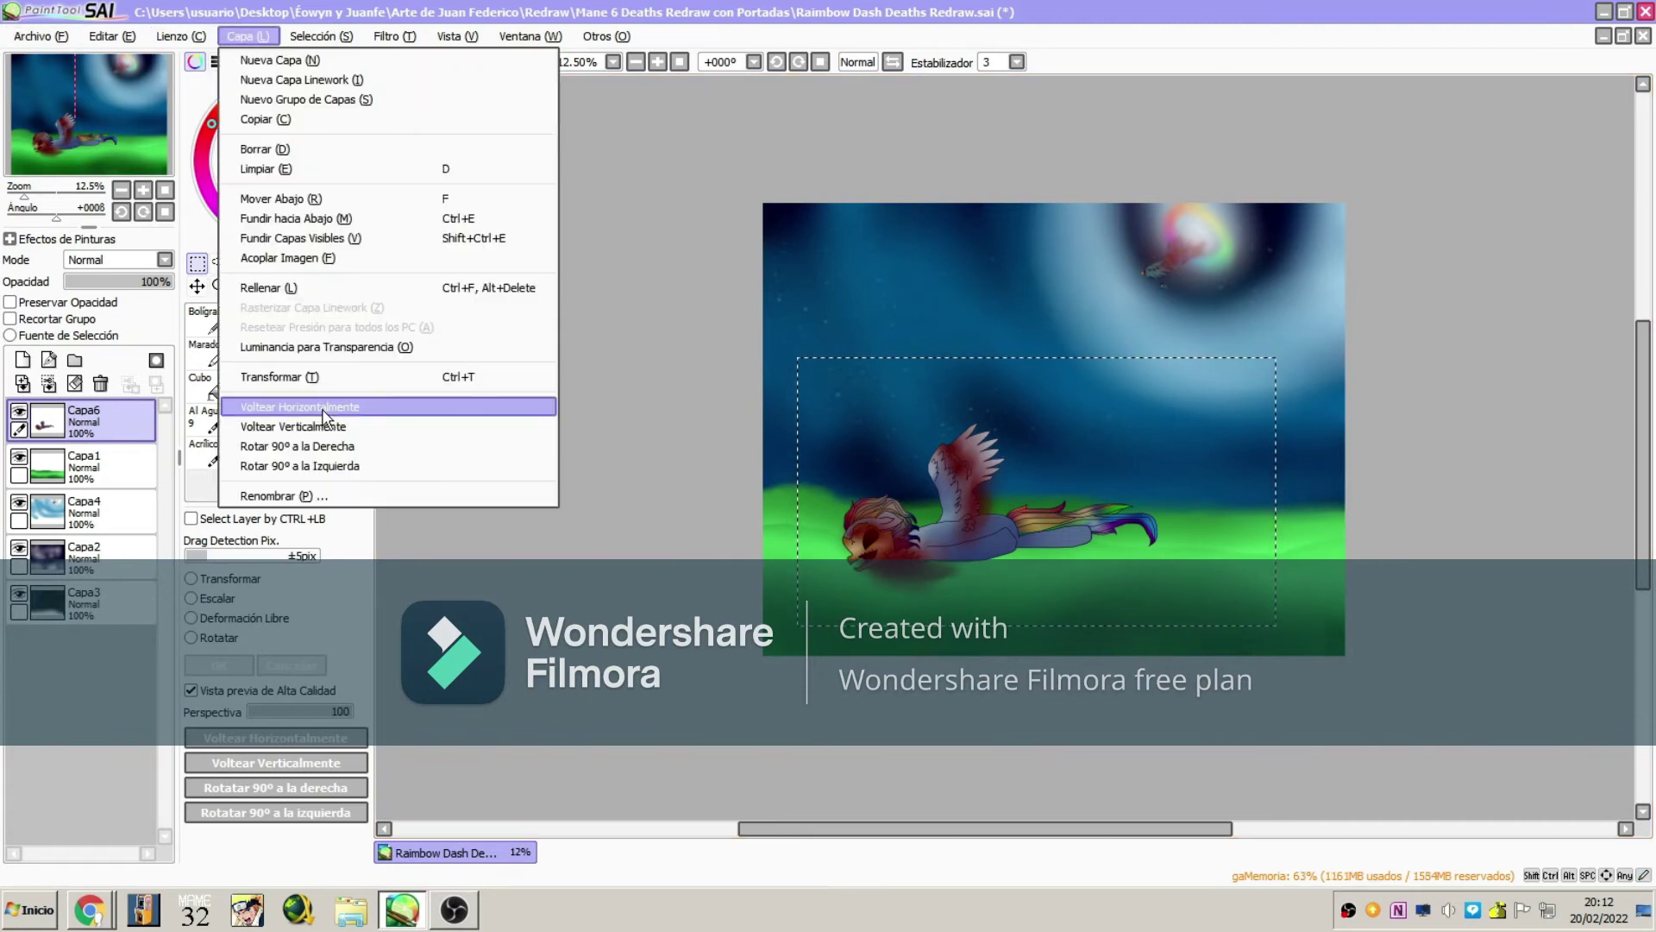
click(229, 407)
click(217, 665)
- Shade the selected pony in dark blue at size 500 on a new layer, clear the selection, and blend the shading
click(22, 359)
click(207, 319)
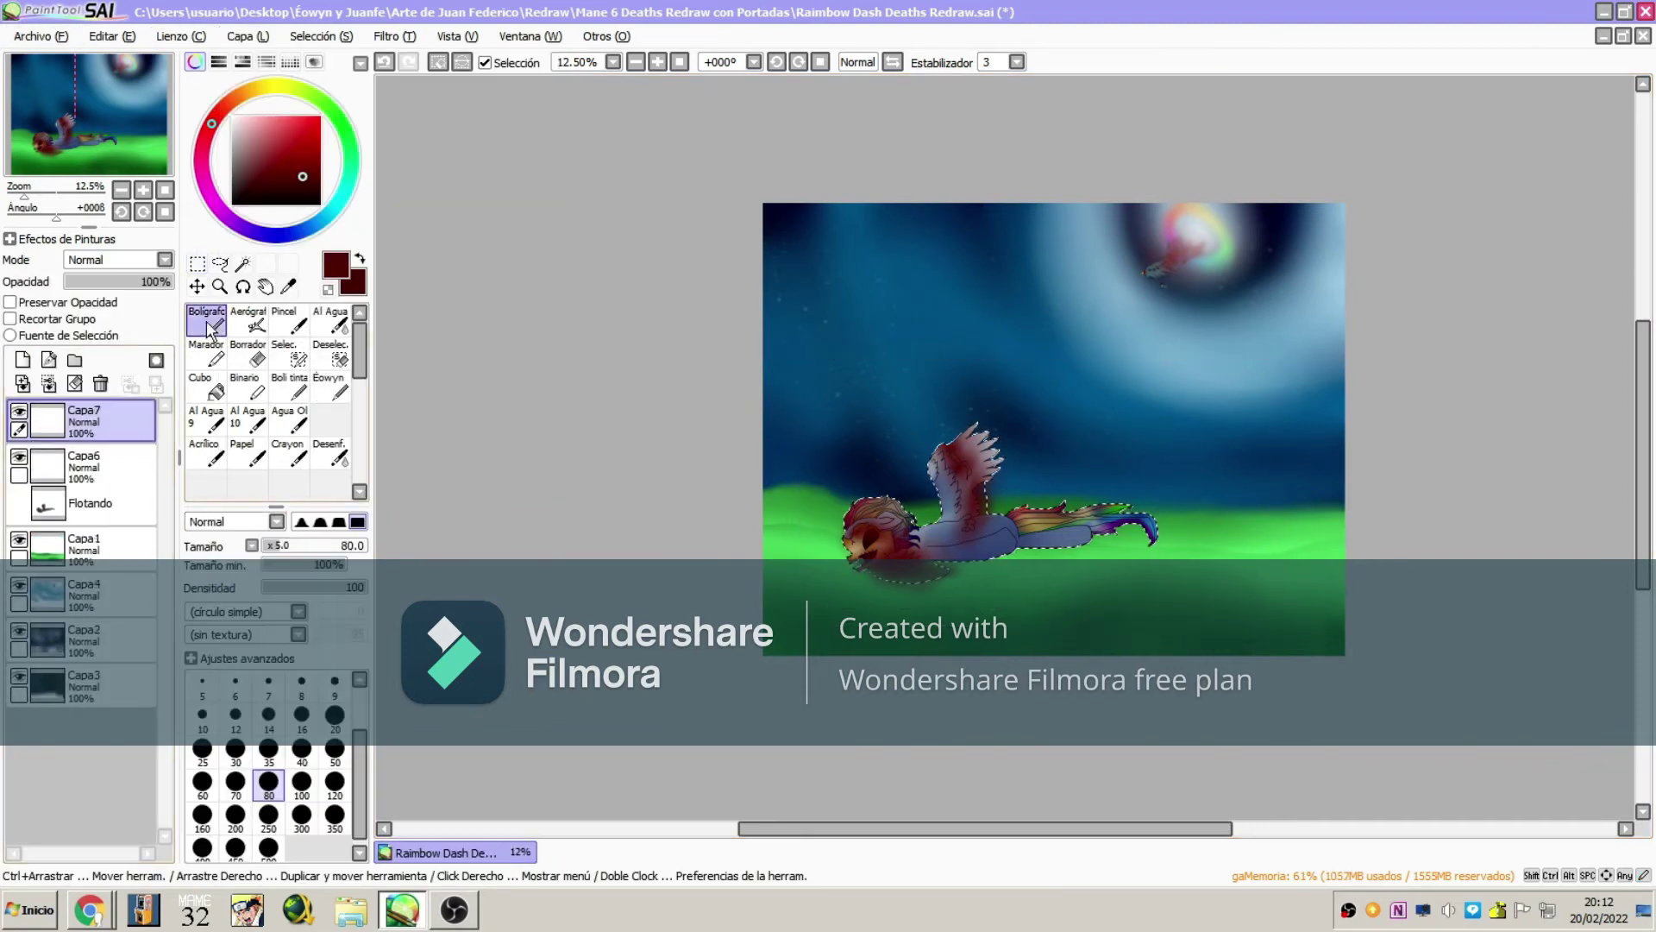
click(321, 227)
drag(879, 538, 968, 536)
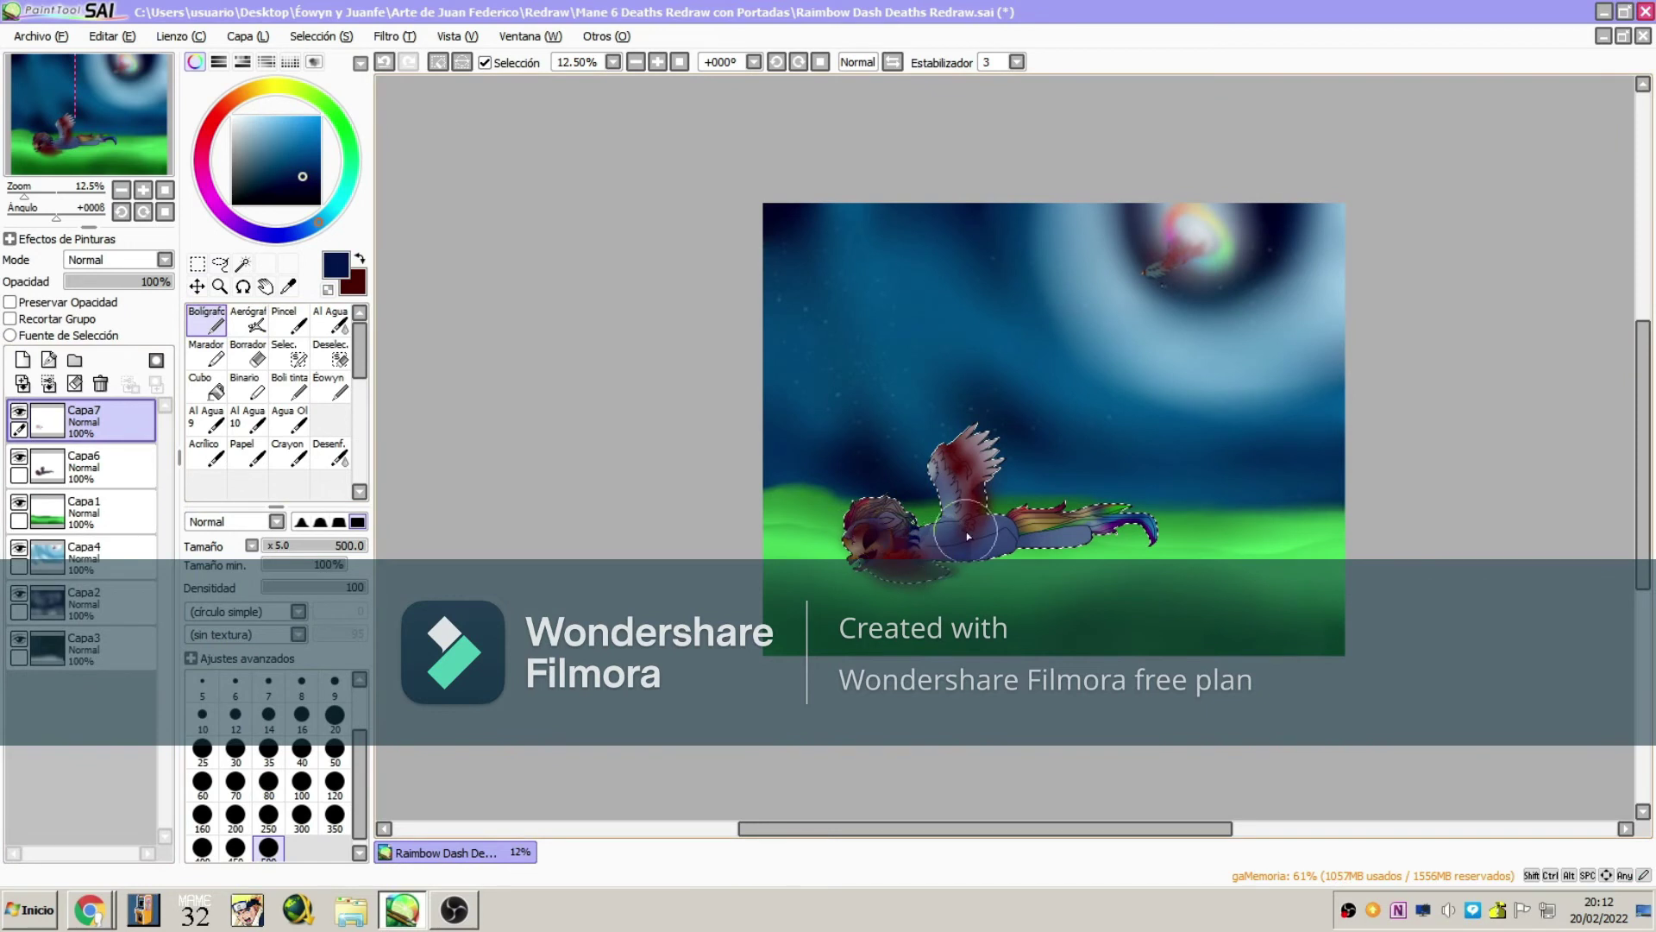
click(338, 457)
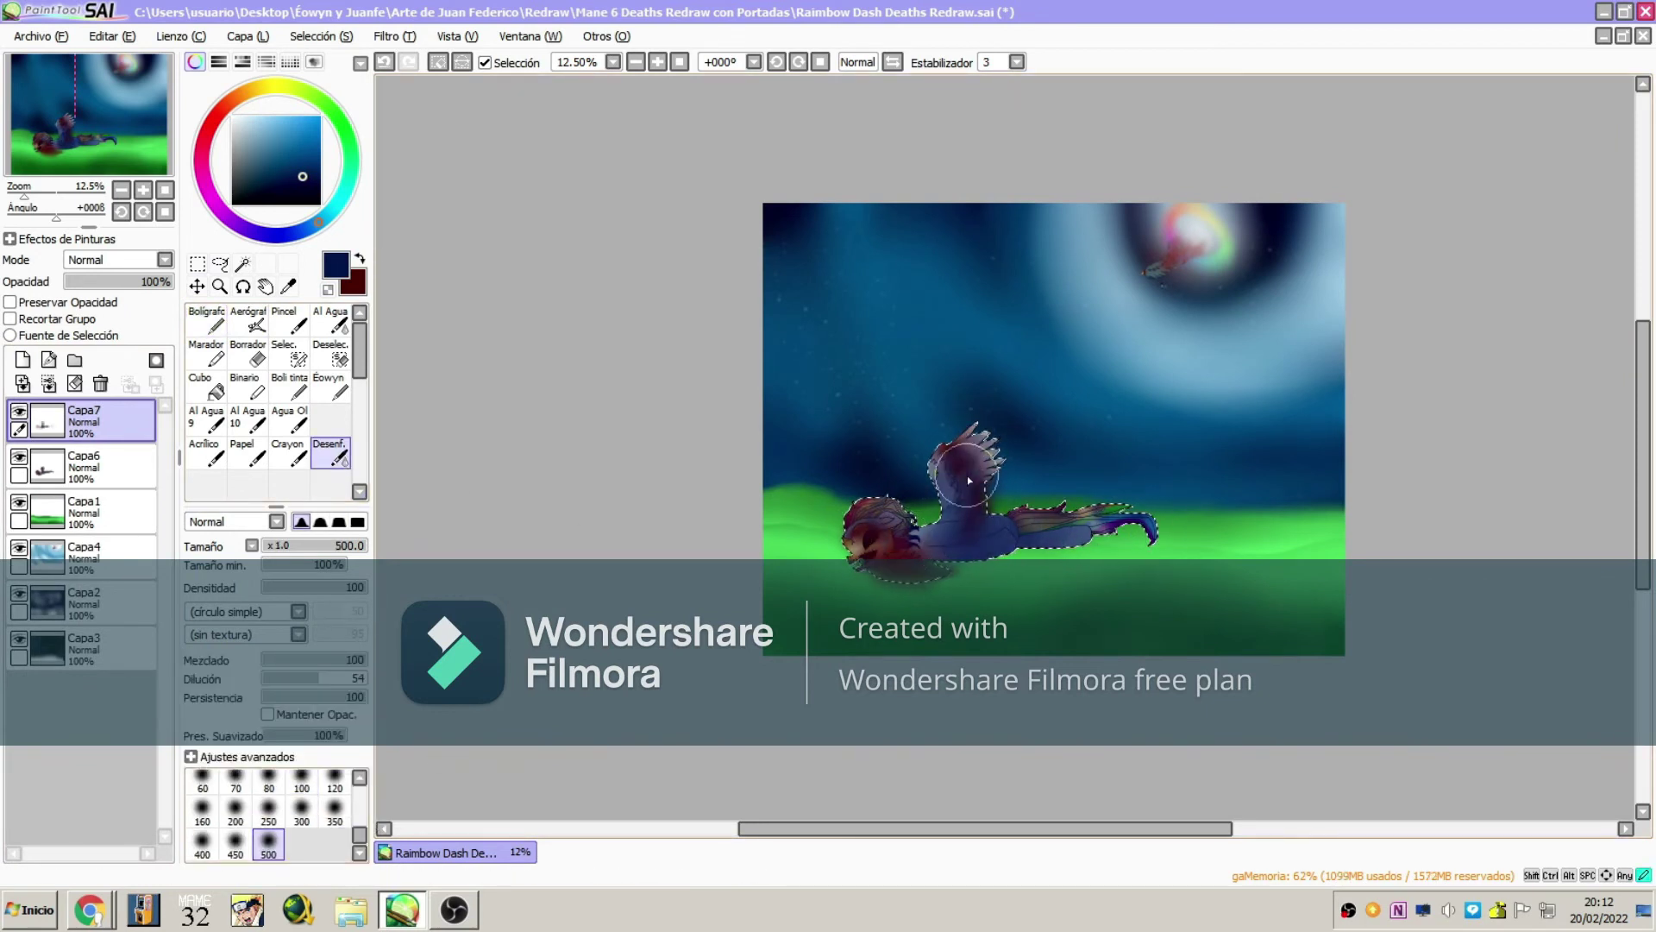
click(220, 263)
key(ctrl+d)
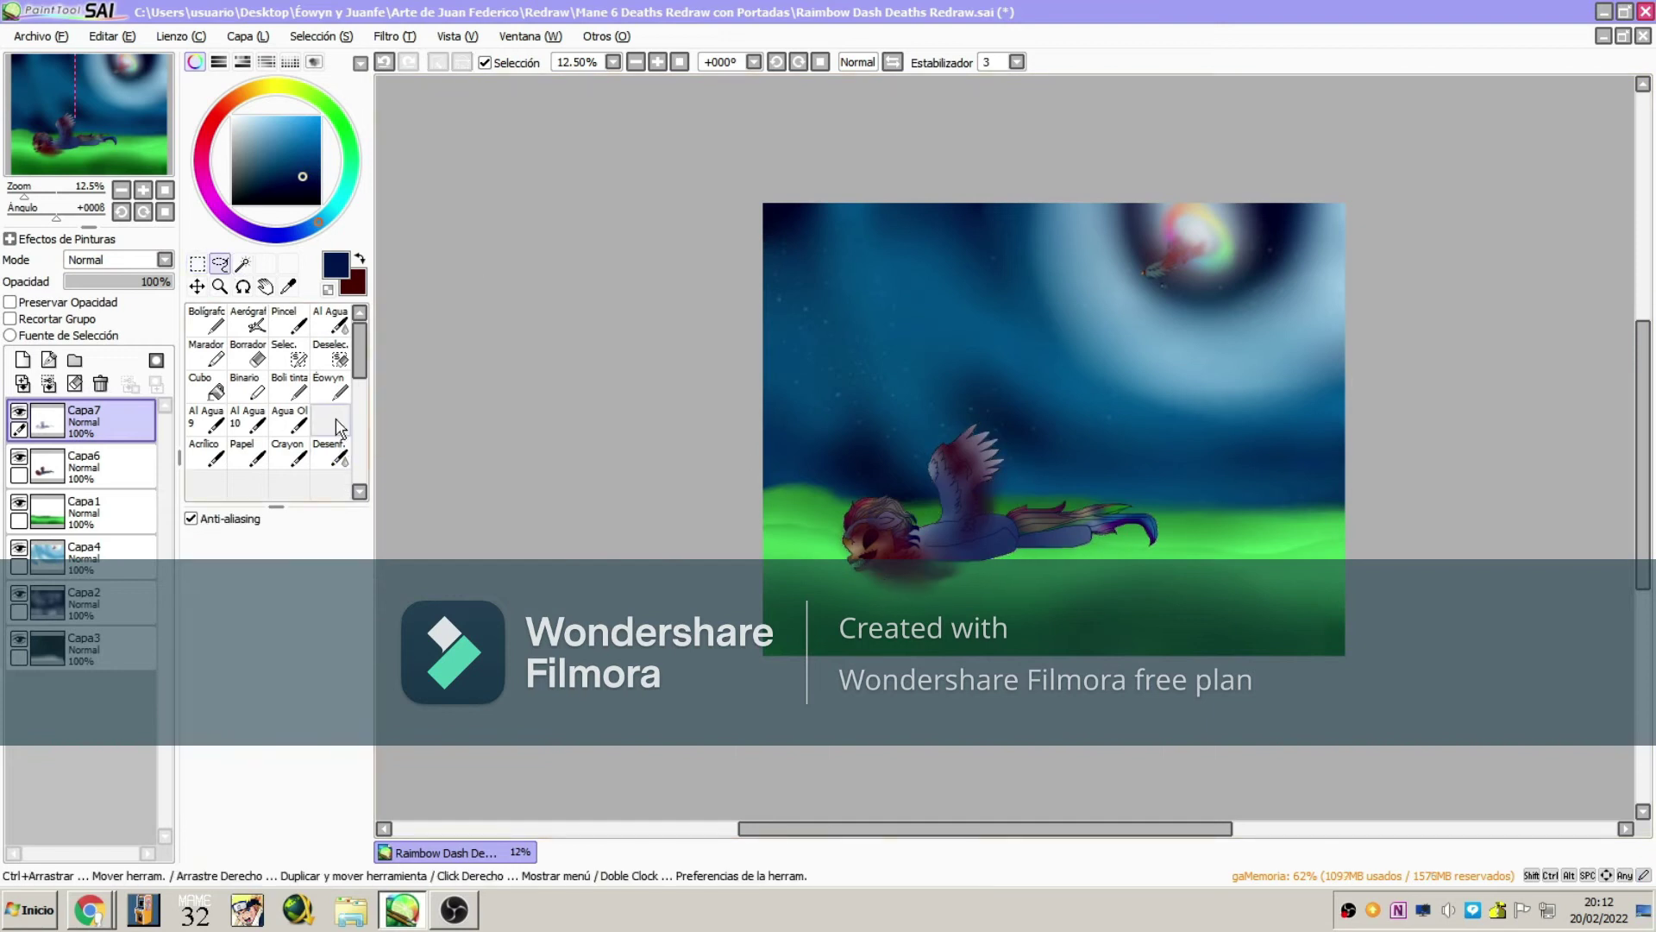
click(337, 455)
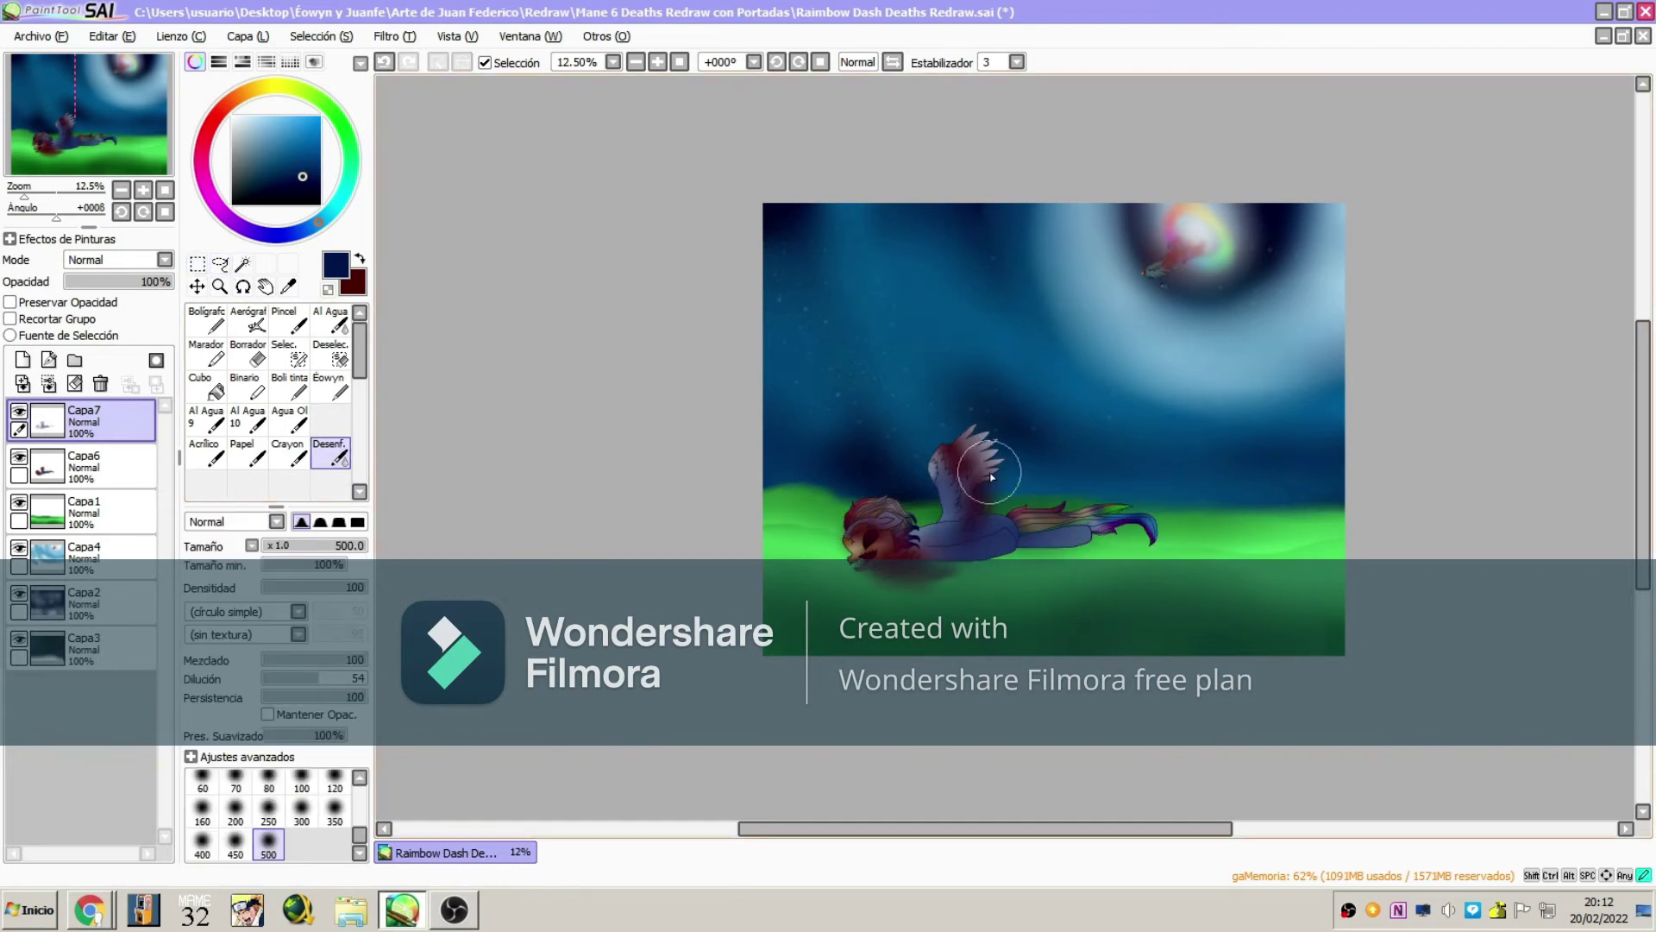
click(454, 907)
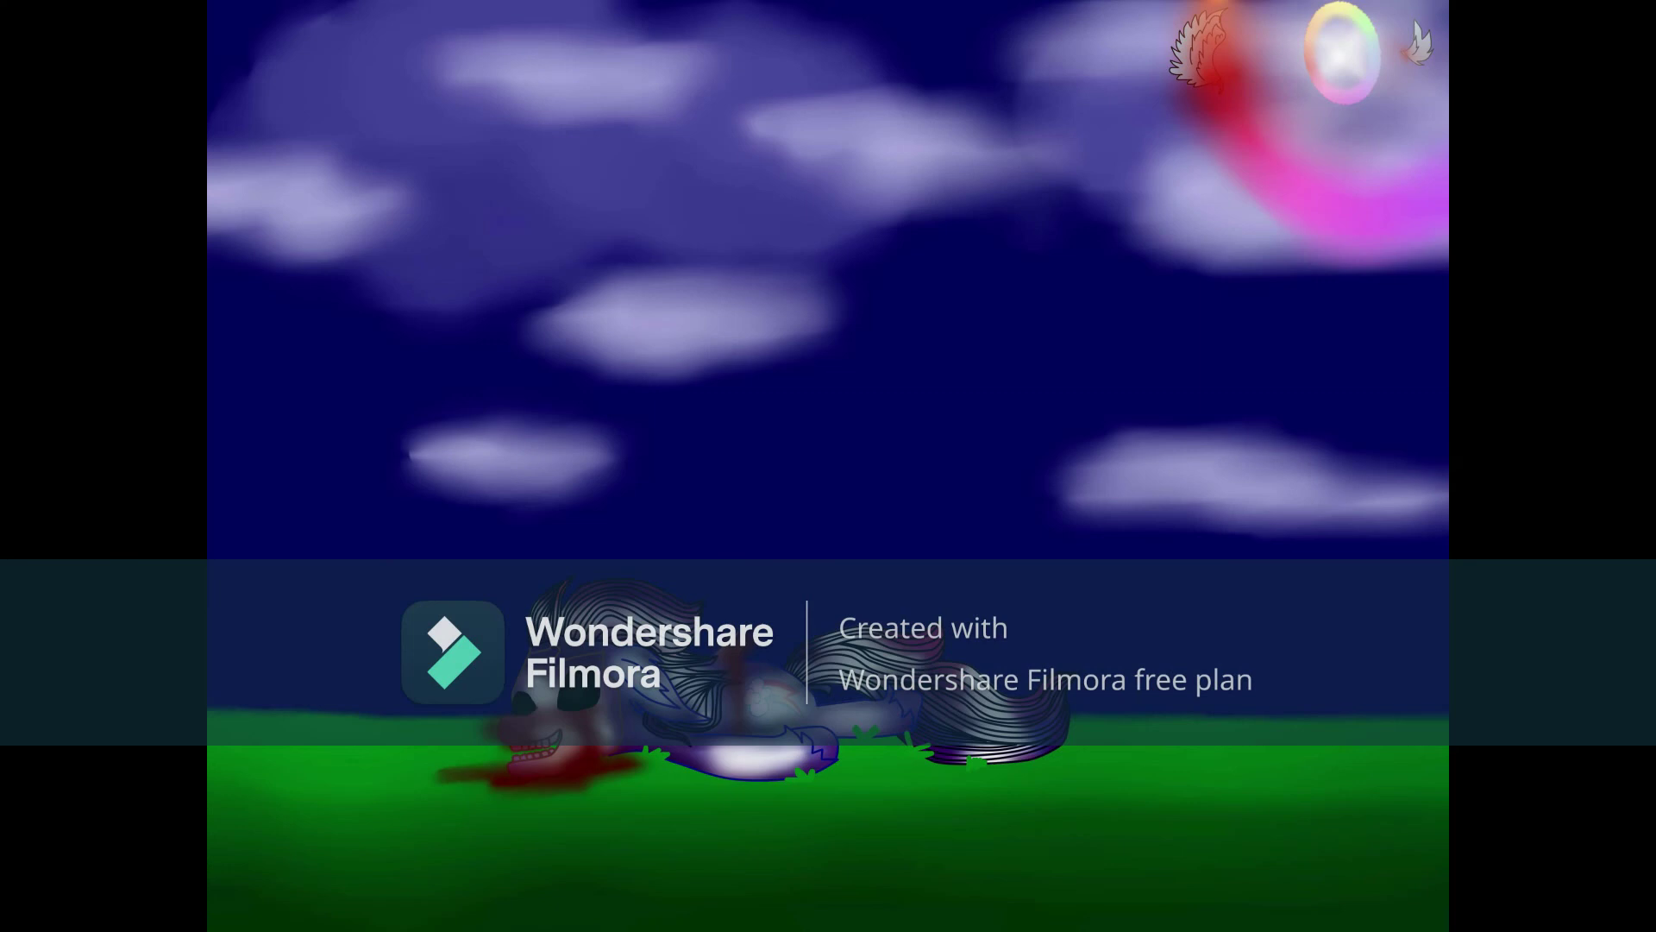
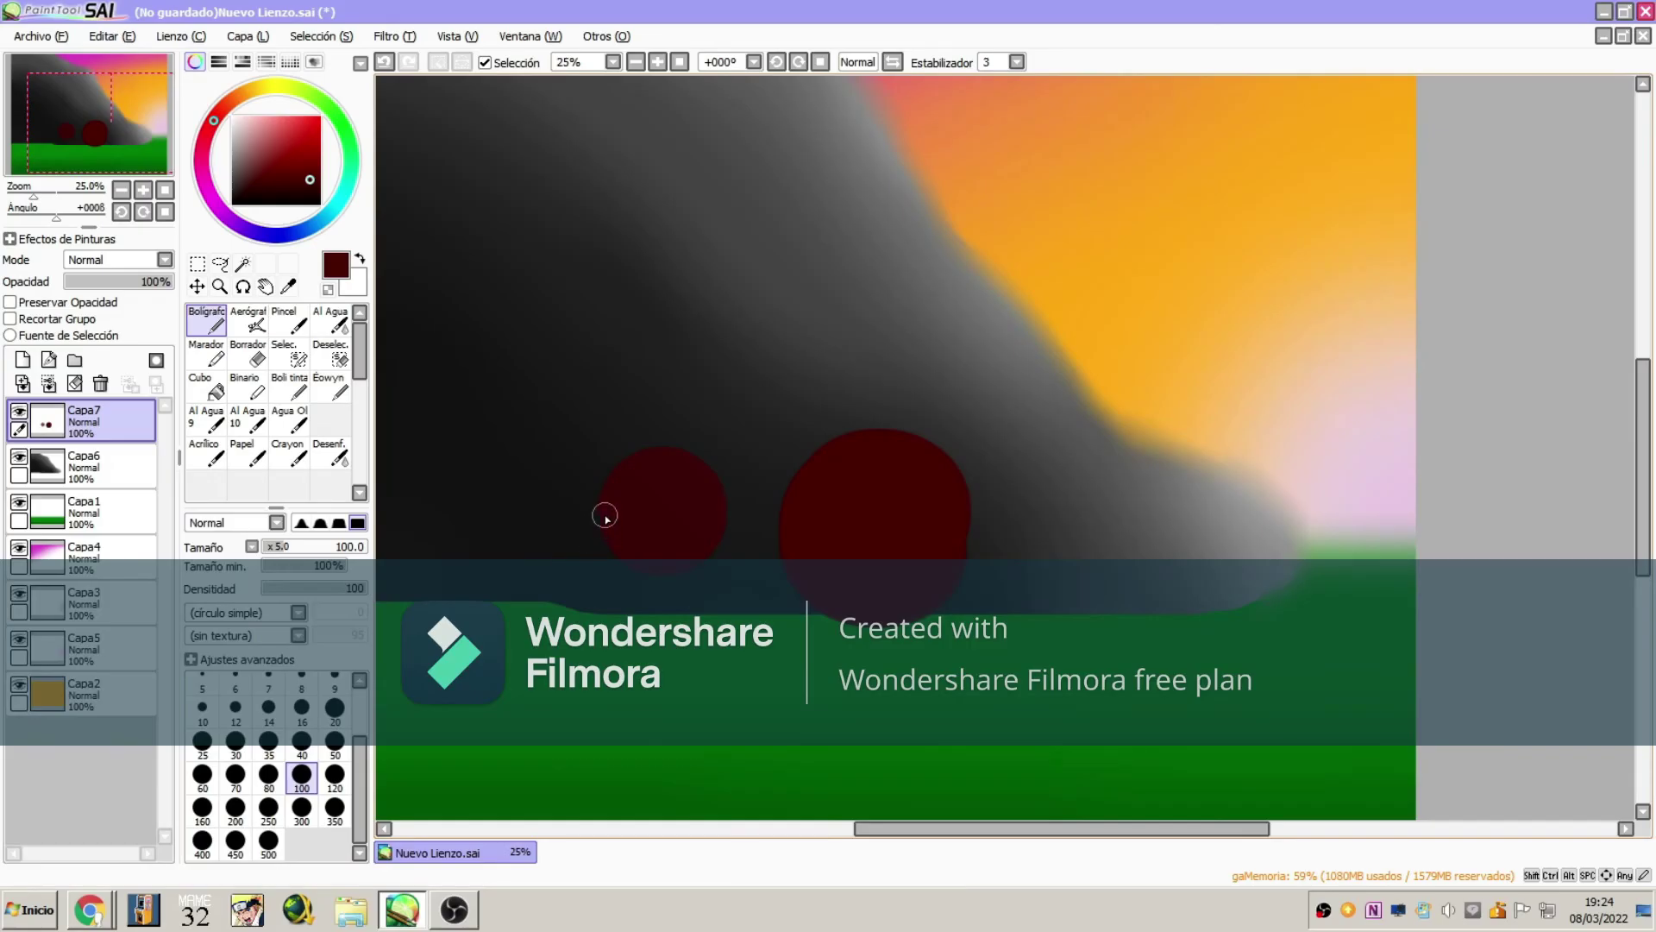
- Sketch the outstretched front legs and the raised, jagged-feathered wing around the two dark red circles at brush size 100
key(ctrl+z)
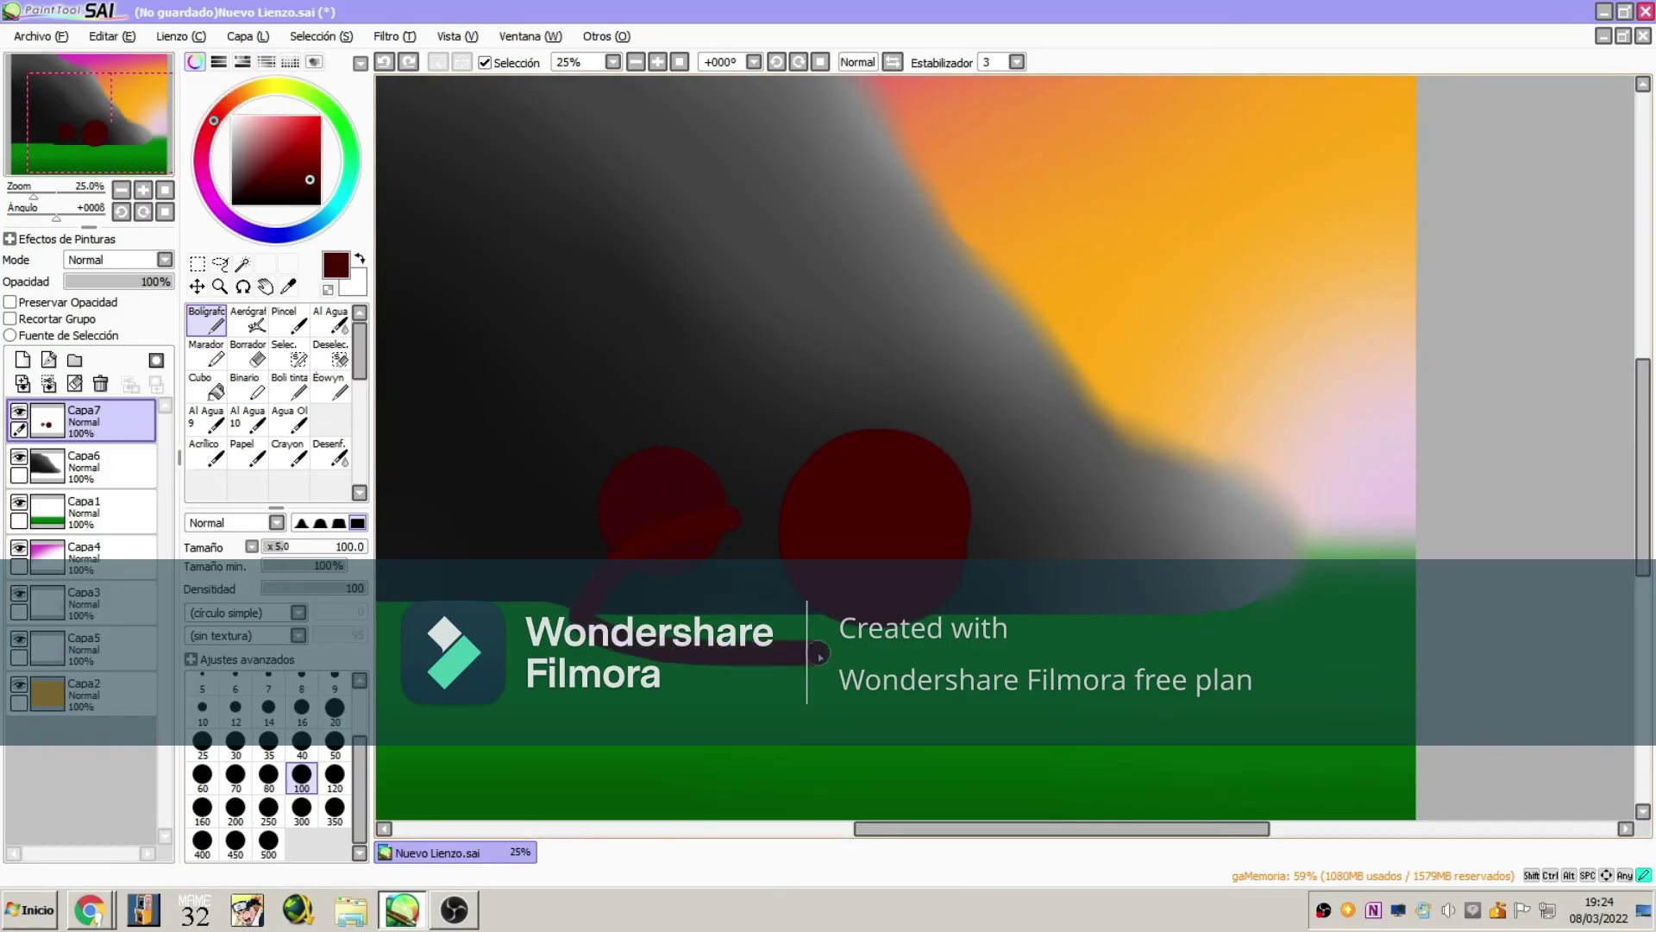
drag(961, 552, 1313, 695)
mouse_move(669, 479)
mouse_down()
mouse_move(898, 566)
mouse_move(761, 405)
mouse_up()
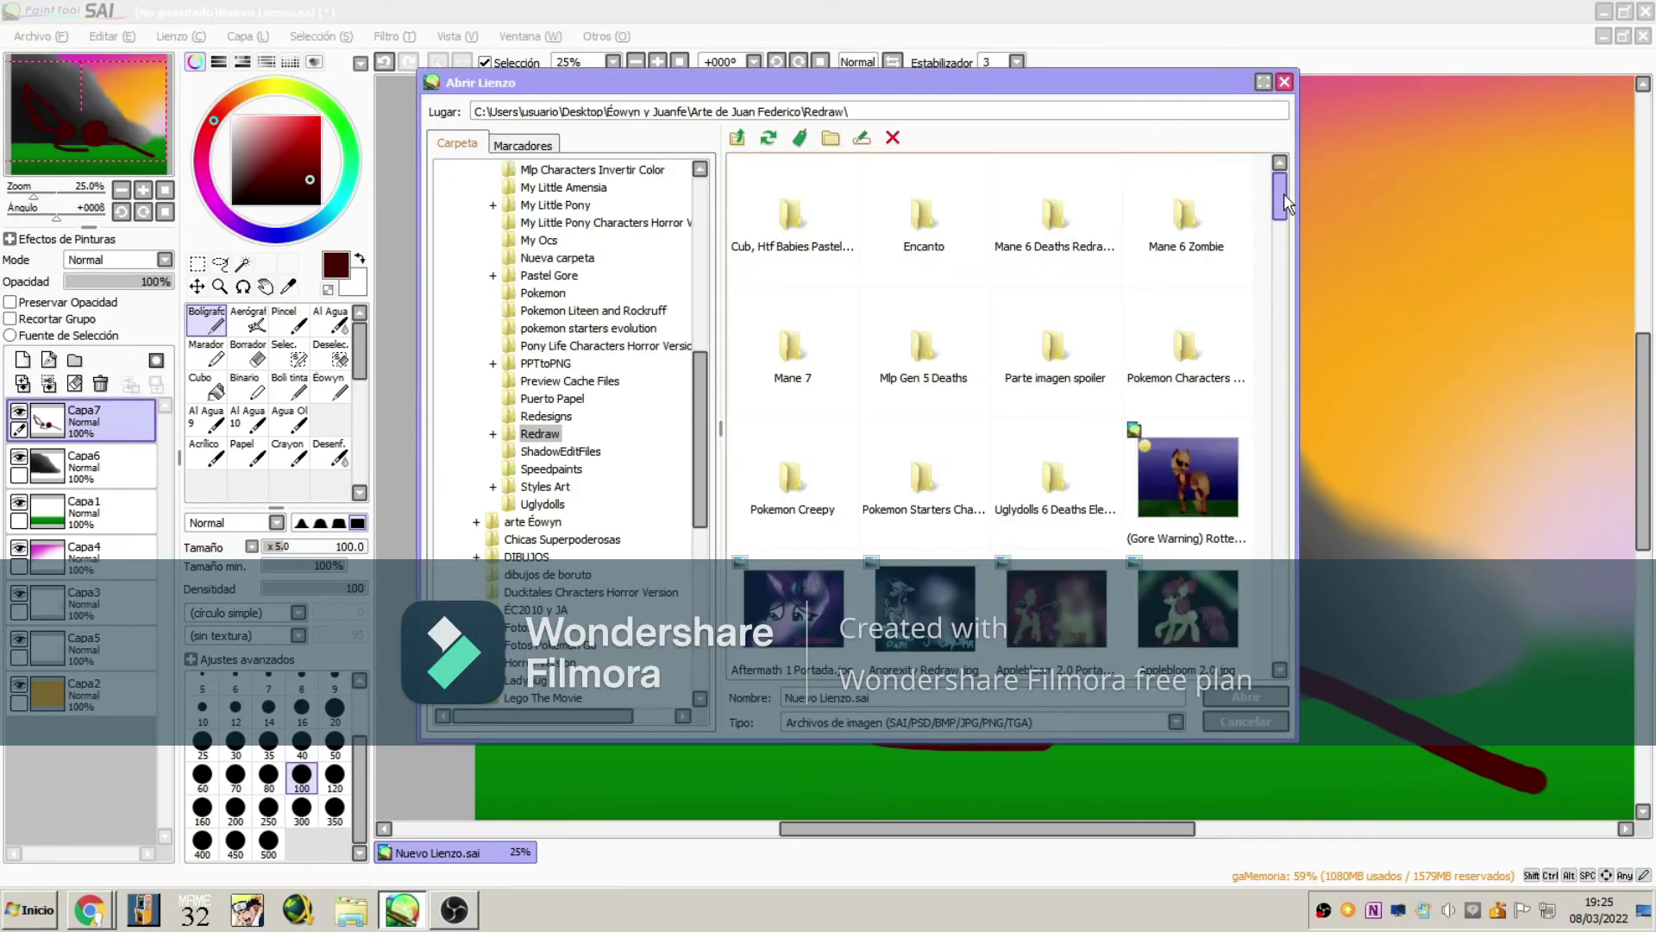
- Open the drawing Fluttershy Death.sai from the Redraw folder as a reference and return to the Nuevo Lienzo.sai canvas
drag(1283, 193, 1256, 373)
double_click(1187, 217)
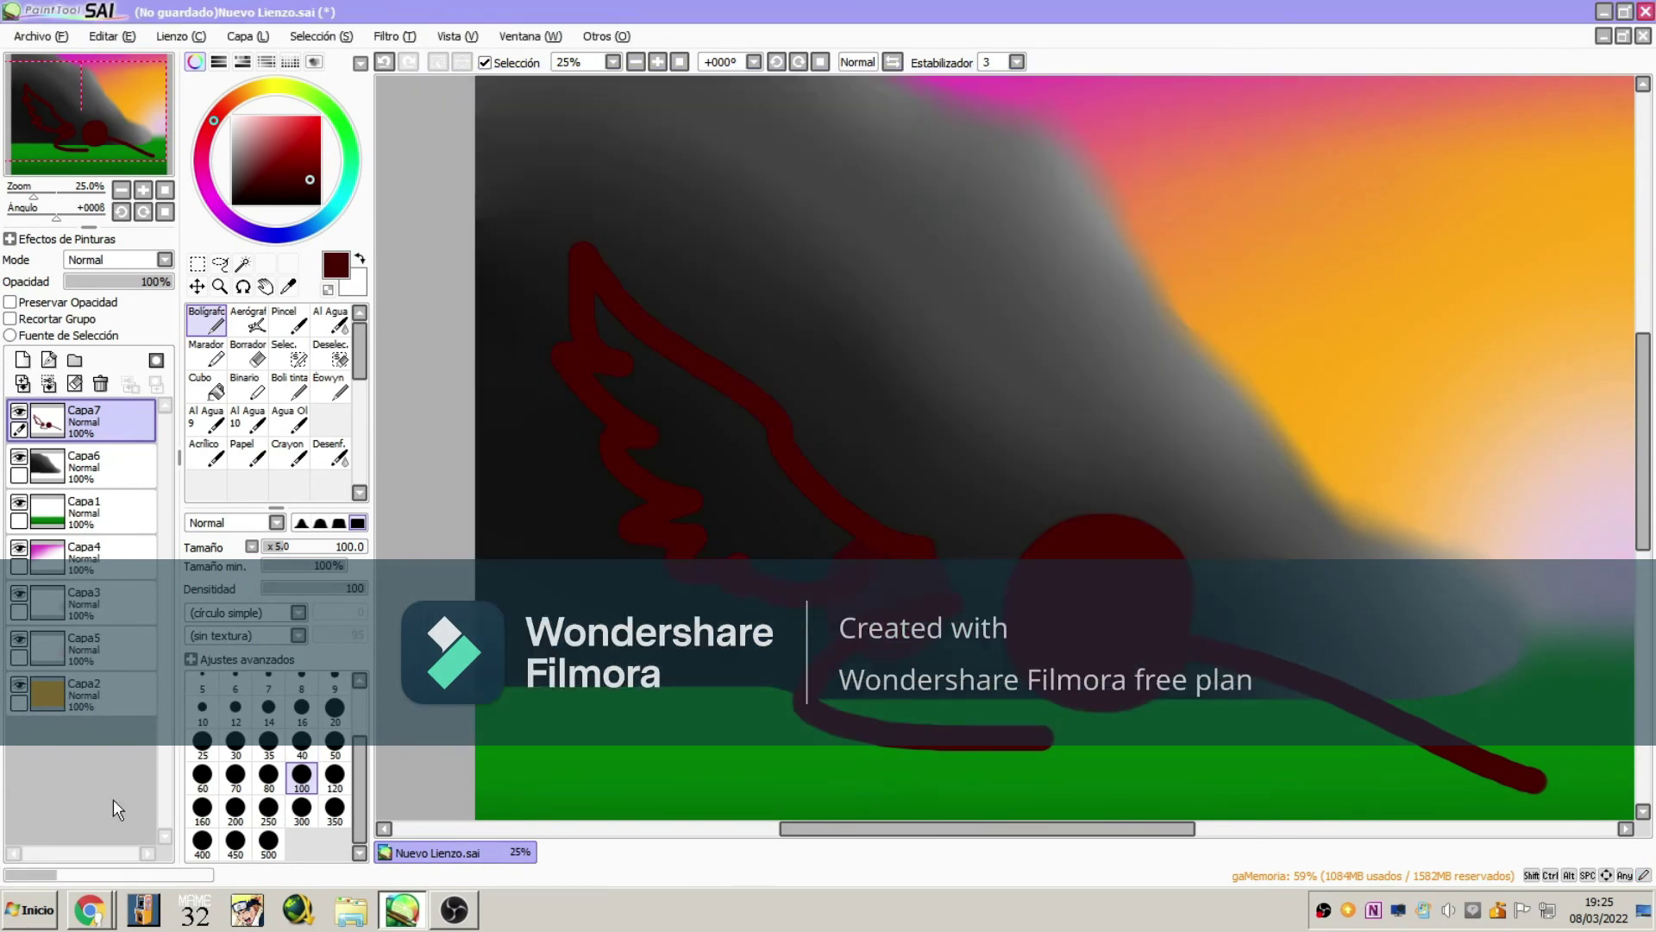
click(501, 852)
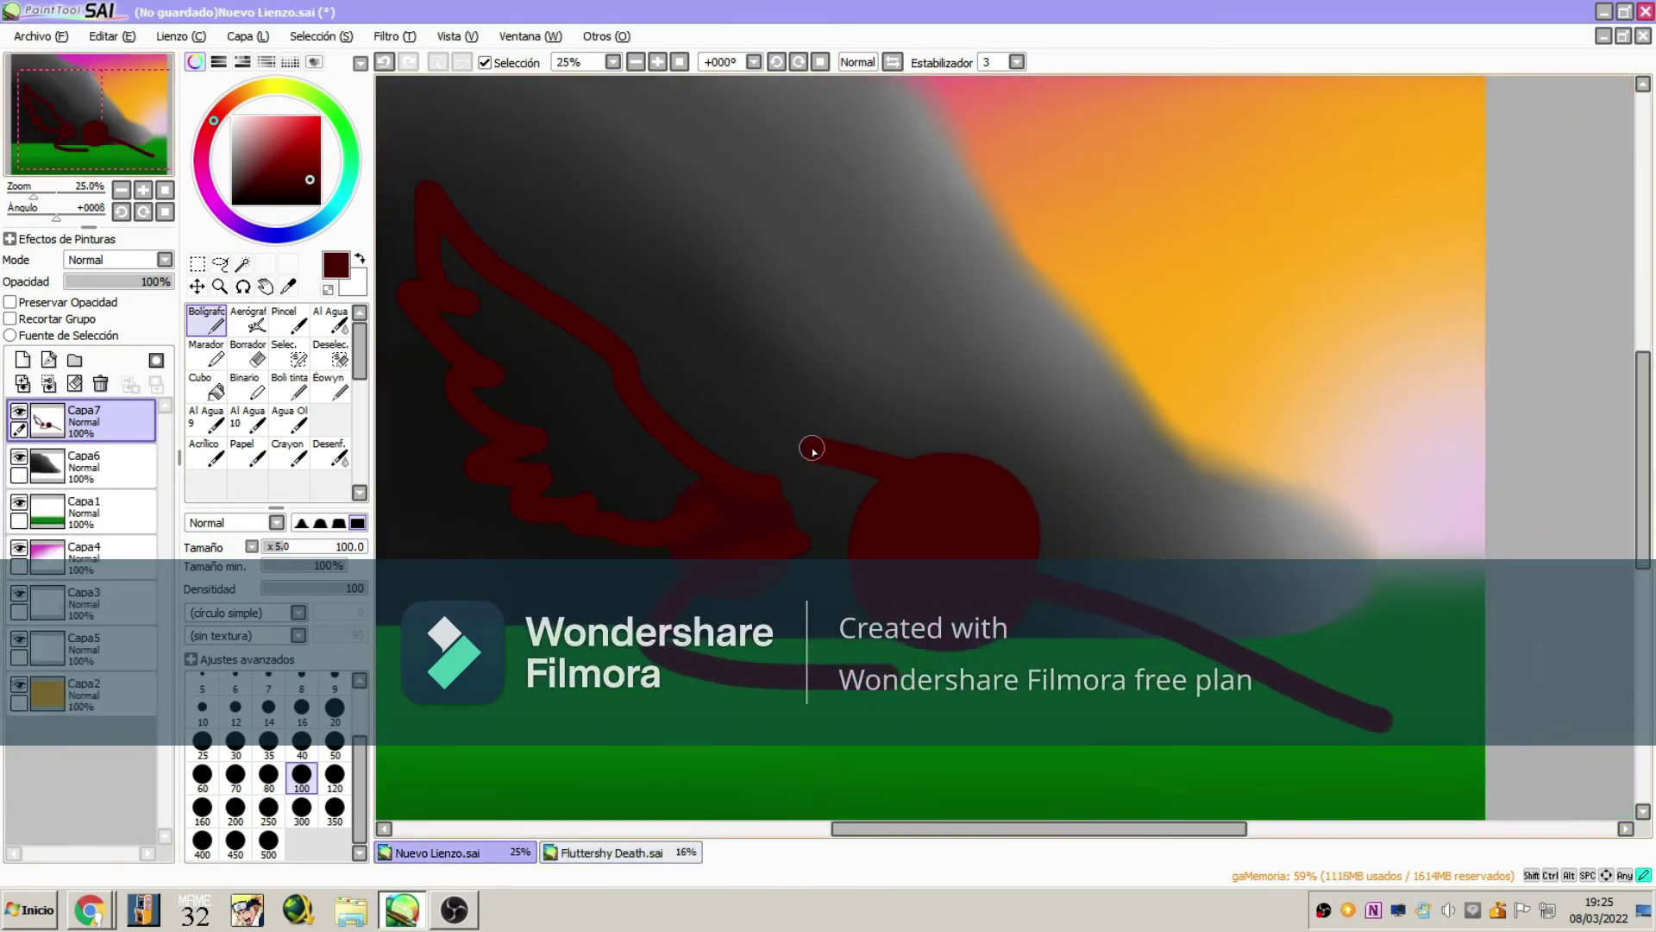
- Scale the whole dark red pony sketch down with a transform and place it low on the canvas
click(75, 104)
click(220, 286)
click(599, 473)
click(248, 35)
click(362, 377)
drag(555, 326, 688, 401)
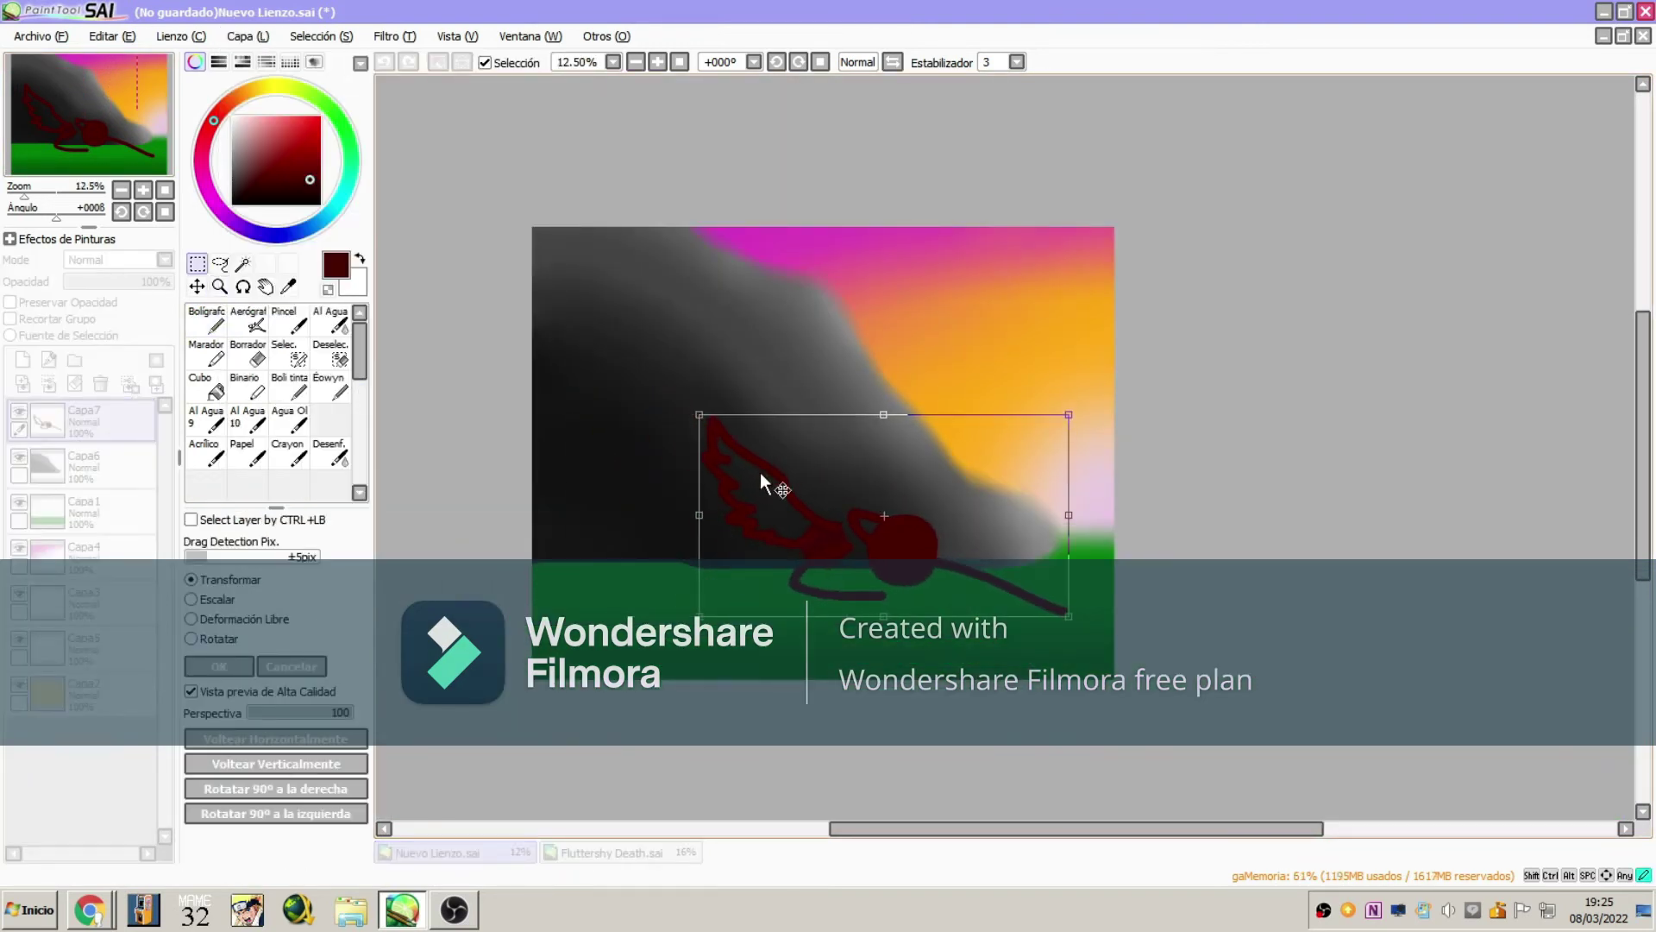
key(Return)
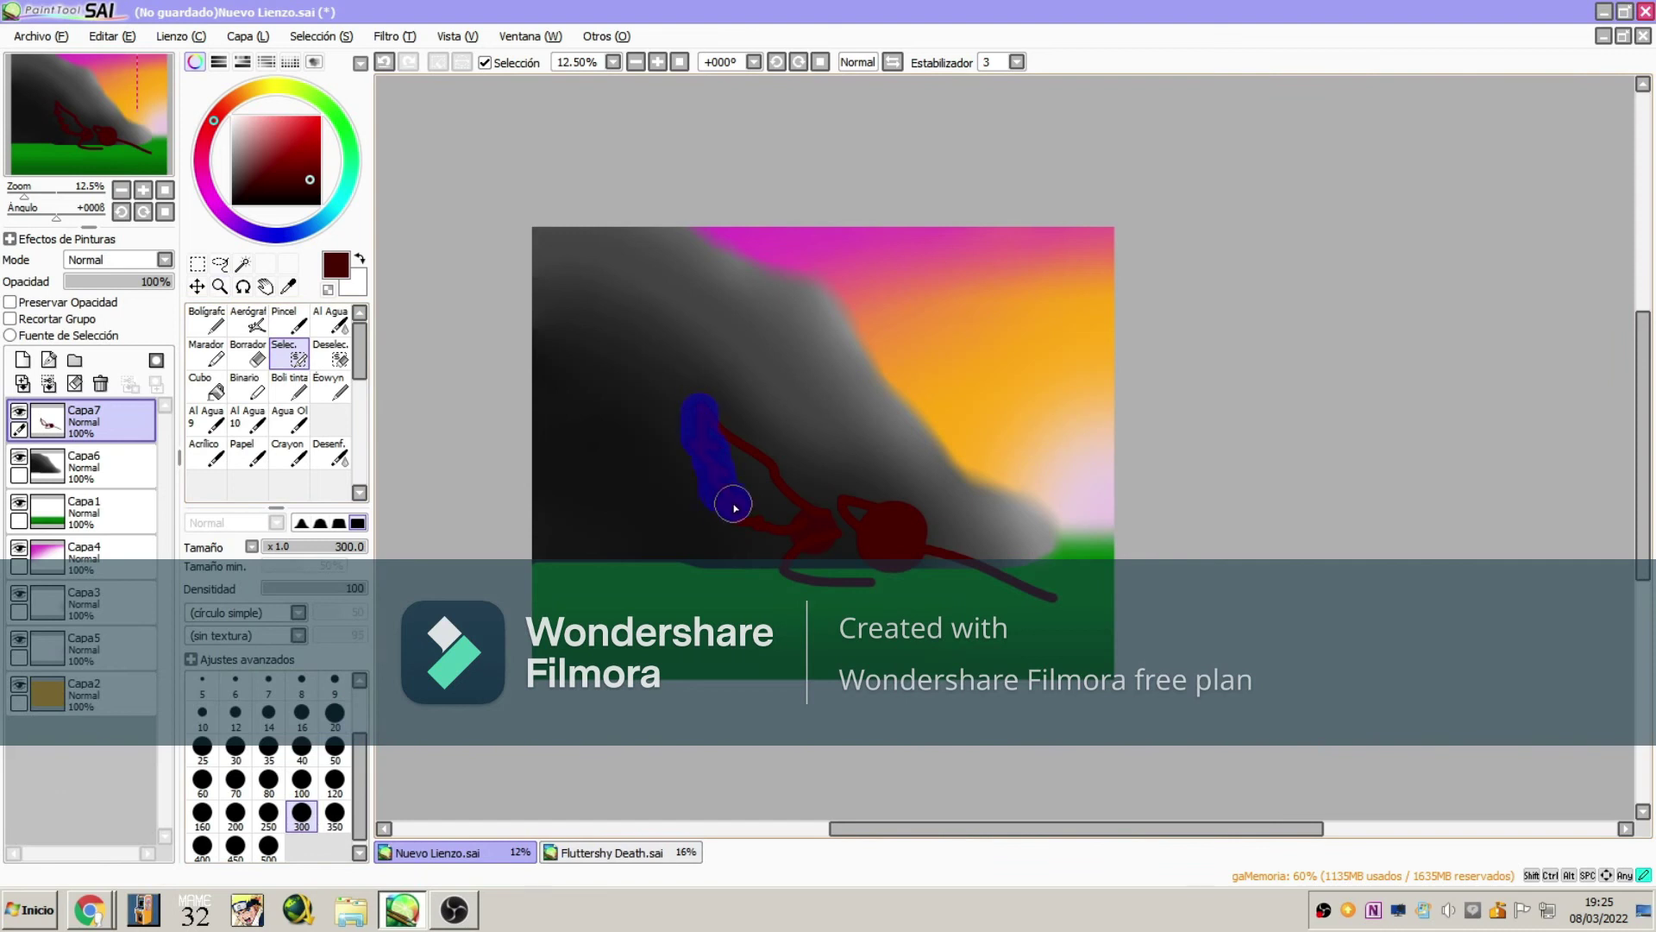
- Enlarge the brush-selected wing of the sketch with a transform so it rises higher above the body
click(254, 35)
click(284, 373)
mouse_move(684, 399)
mouse_down()
mouse_move(535, 296)
mouse_move(681, 406)
mouse_up()
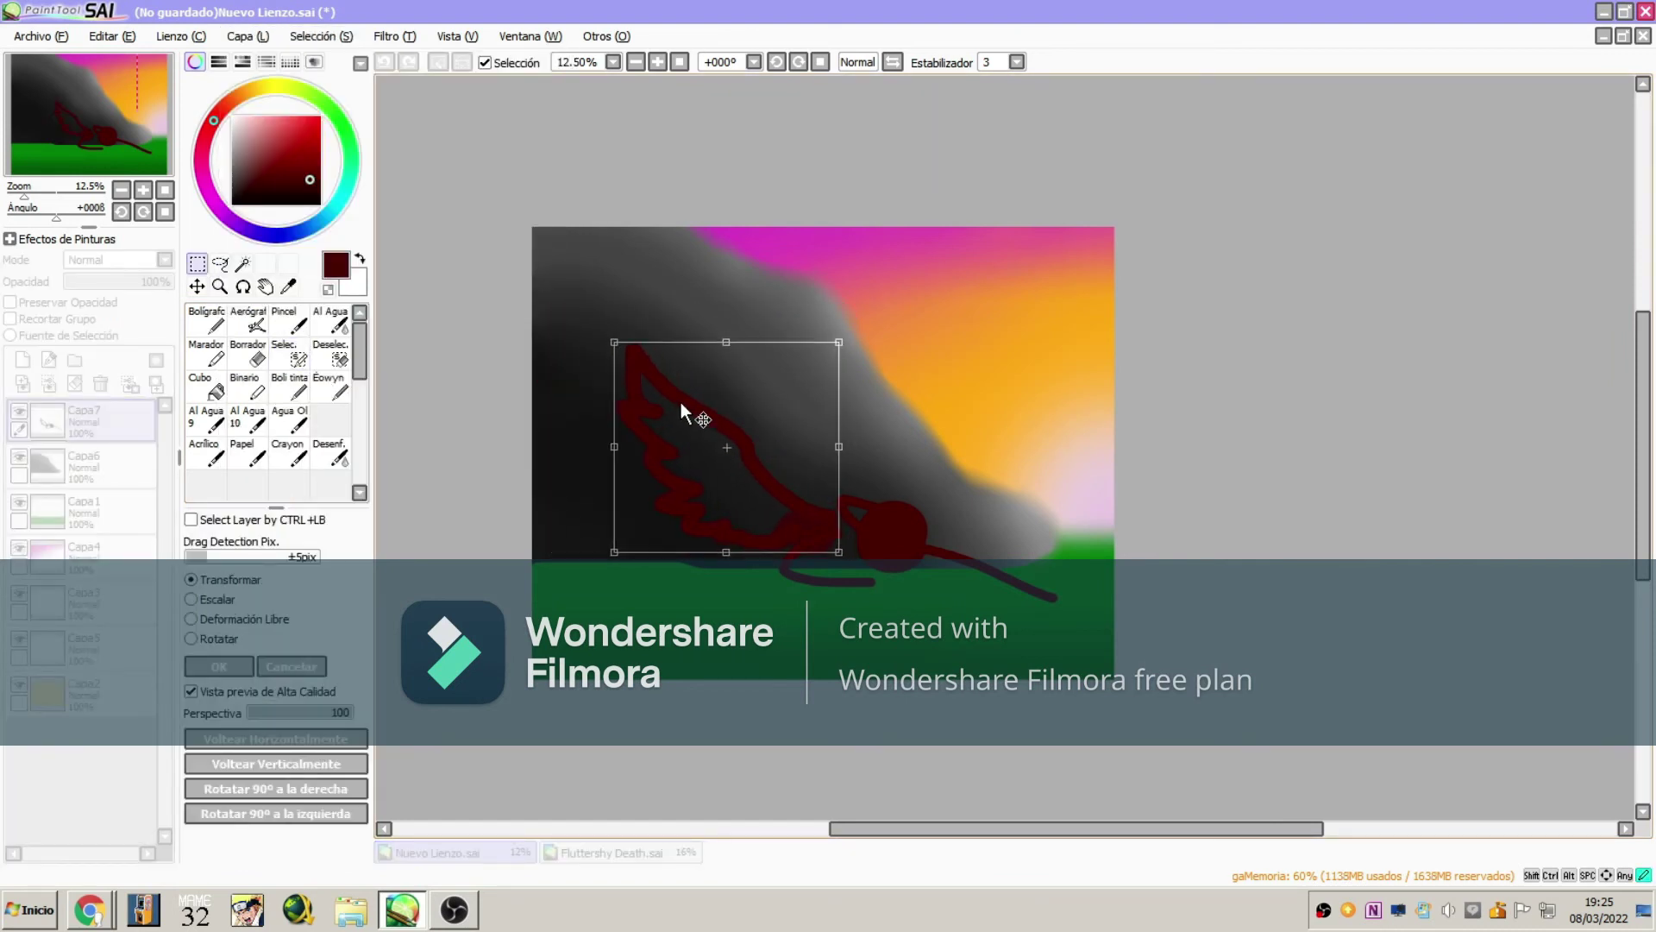
click(244, 666)
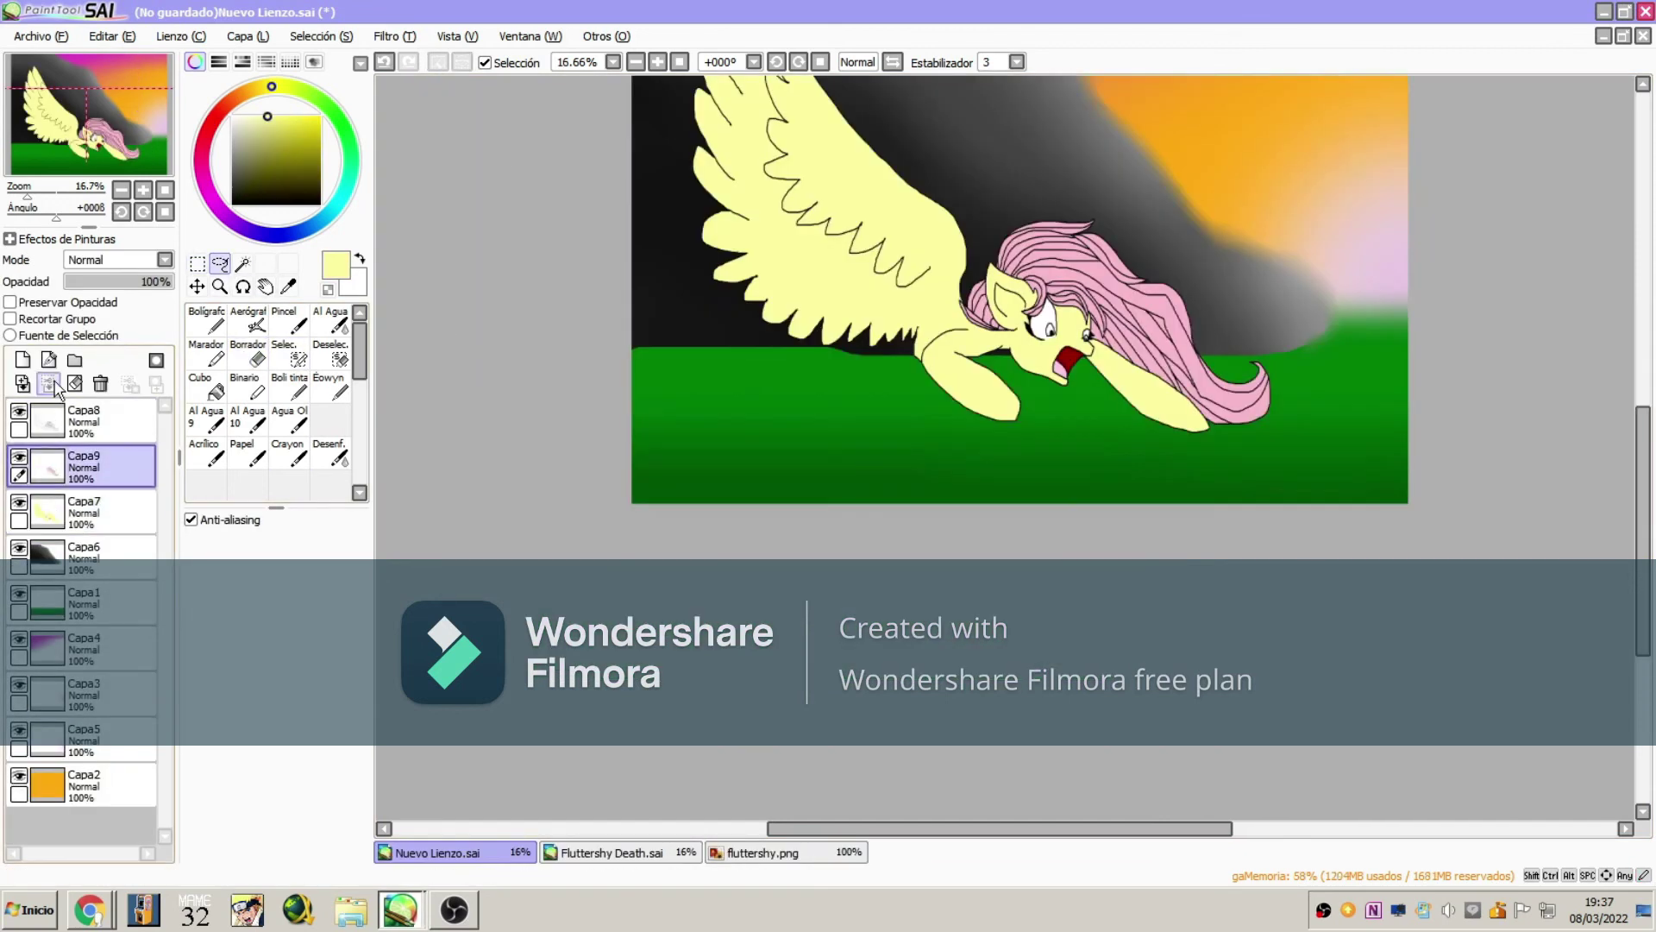
- Sample the teal eye colour from fluttershy.png and start colouring the pony's large iris with it on Capa7
click(1067, 415)
click(763, 852)
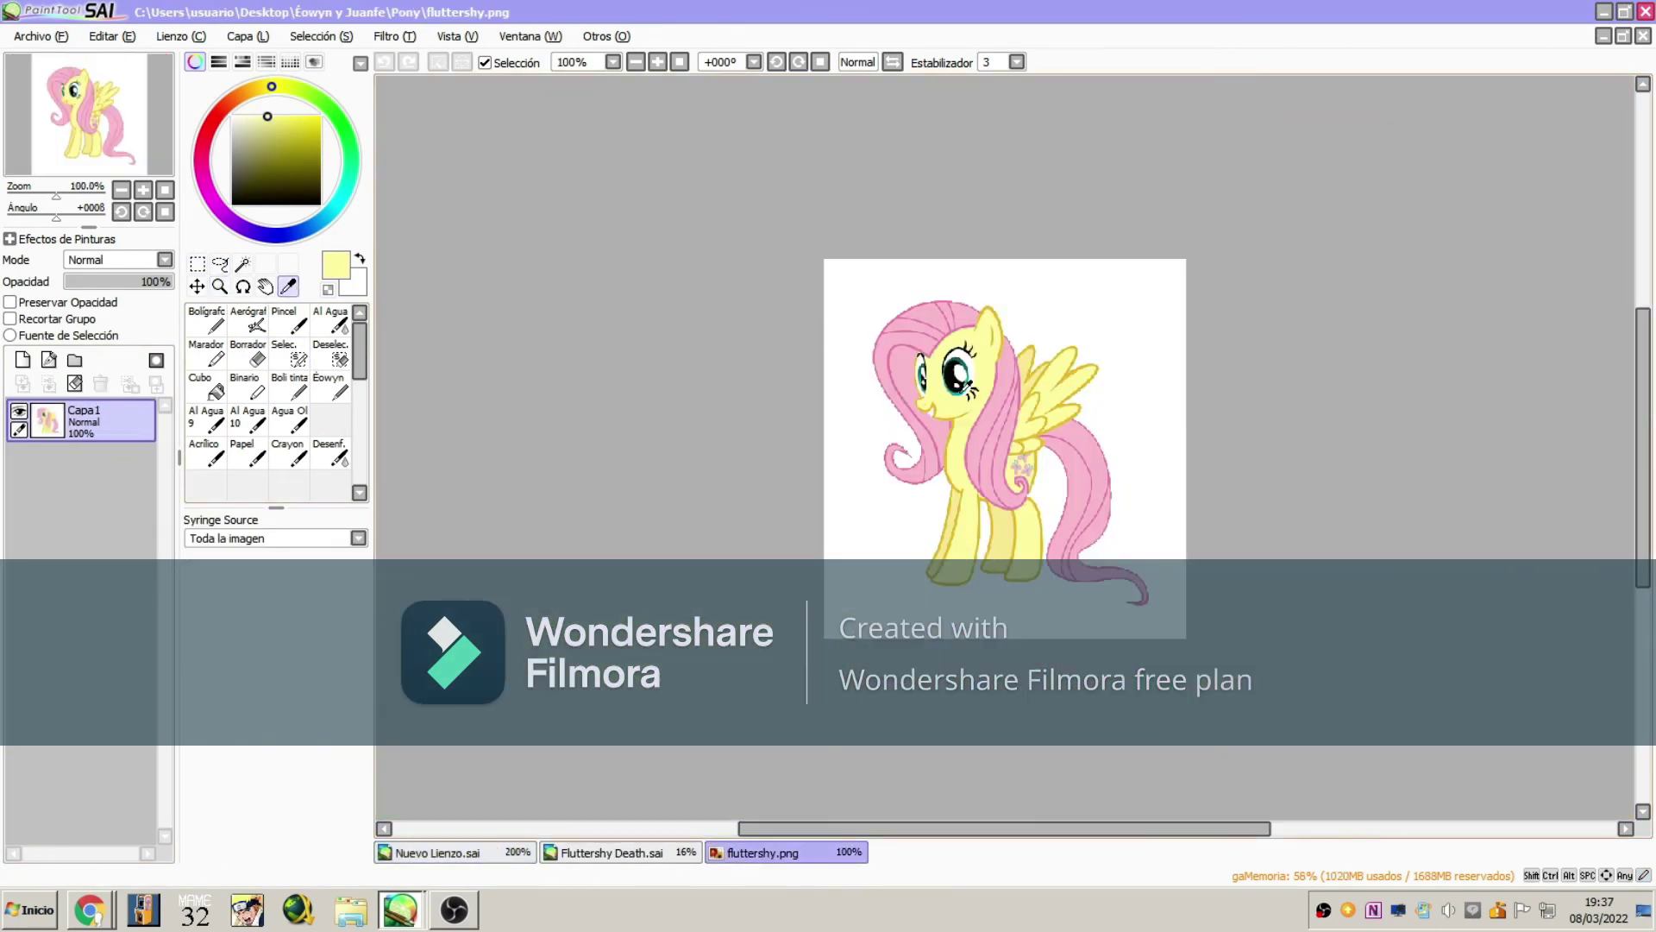
click(949, 371)
click(437, 852)
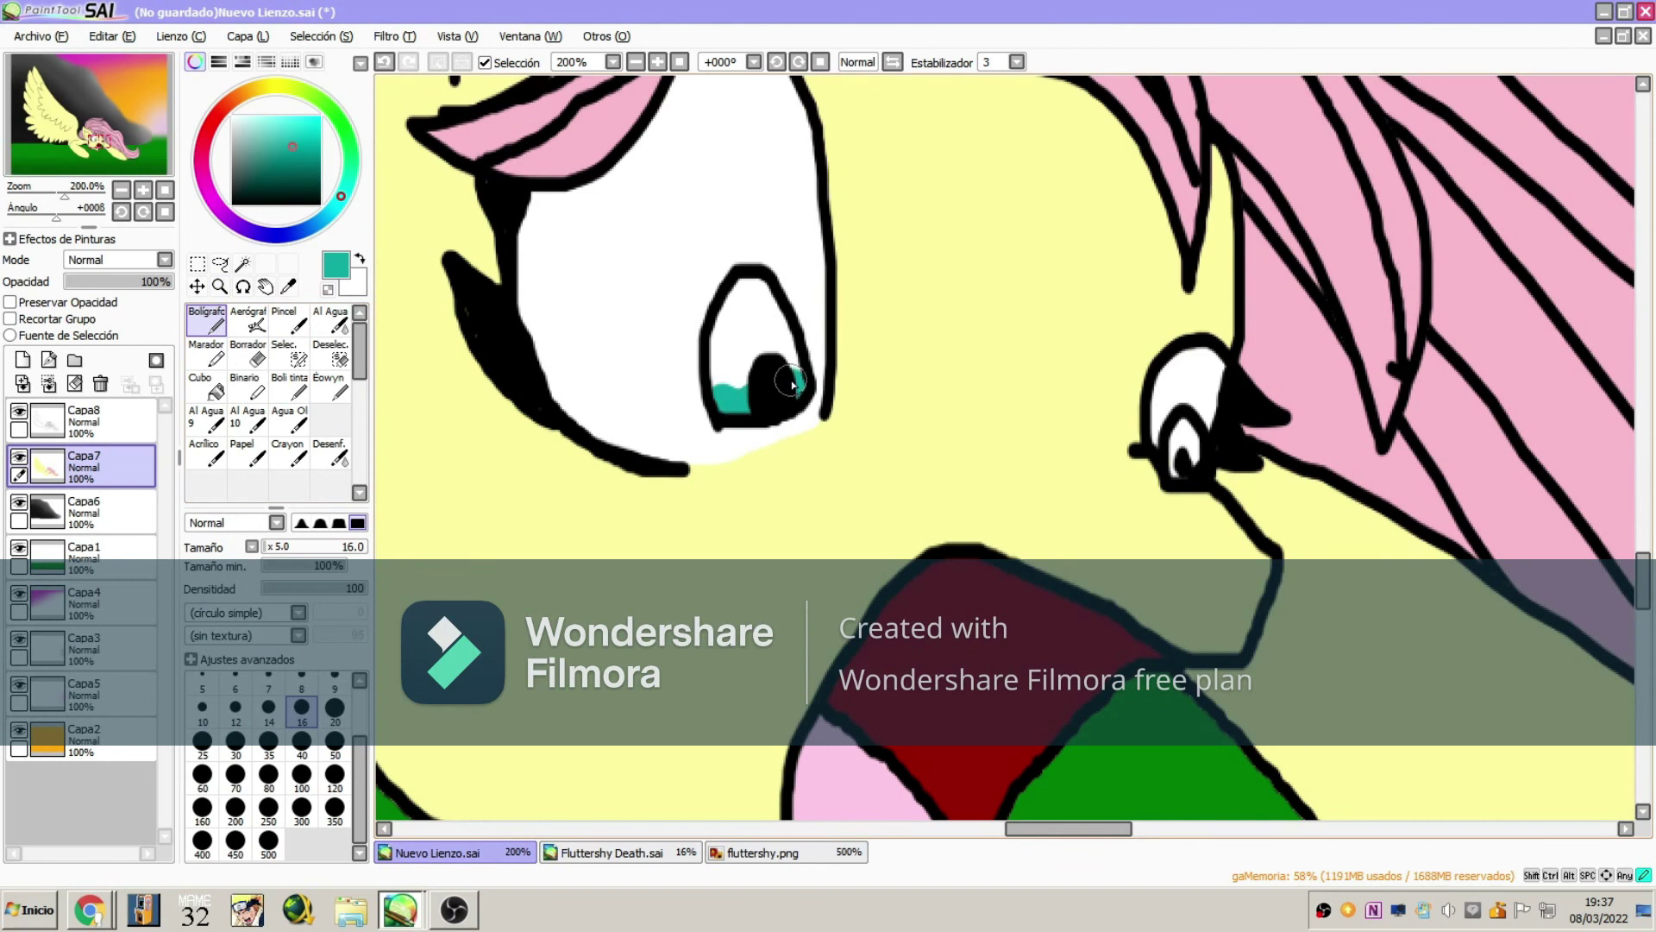
- Select both irises, shade their upper parts in dark teal, blend the shading, and airbrush pale teal at the lower edges
click(245, 264)
click(207, 321)
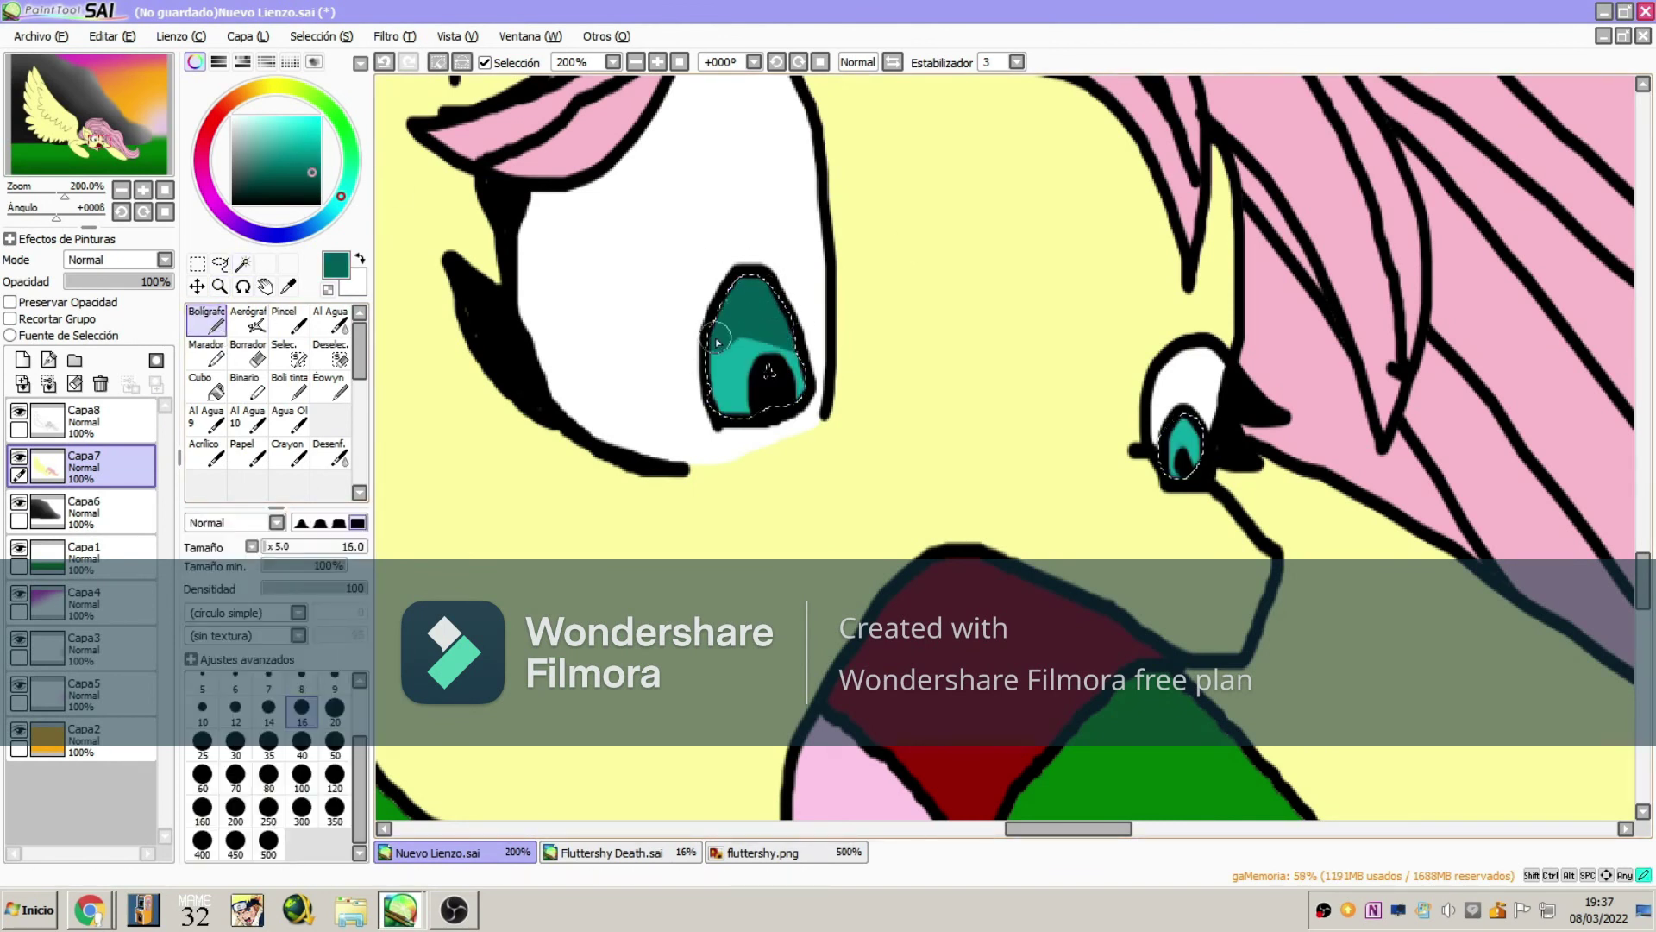
key(b)
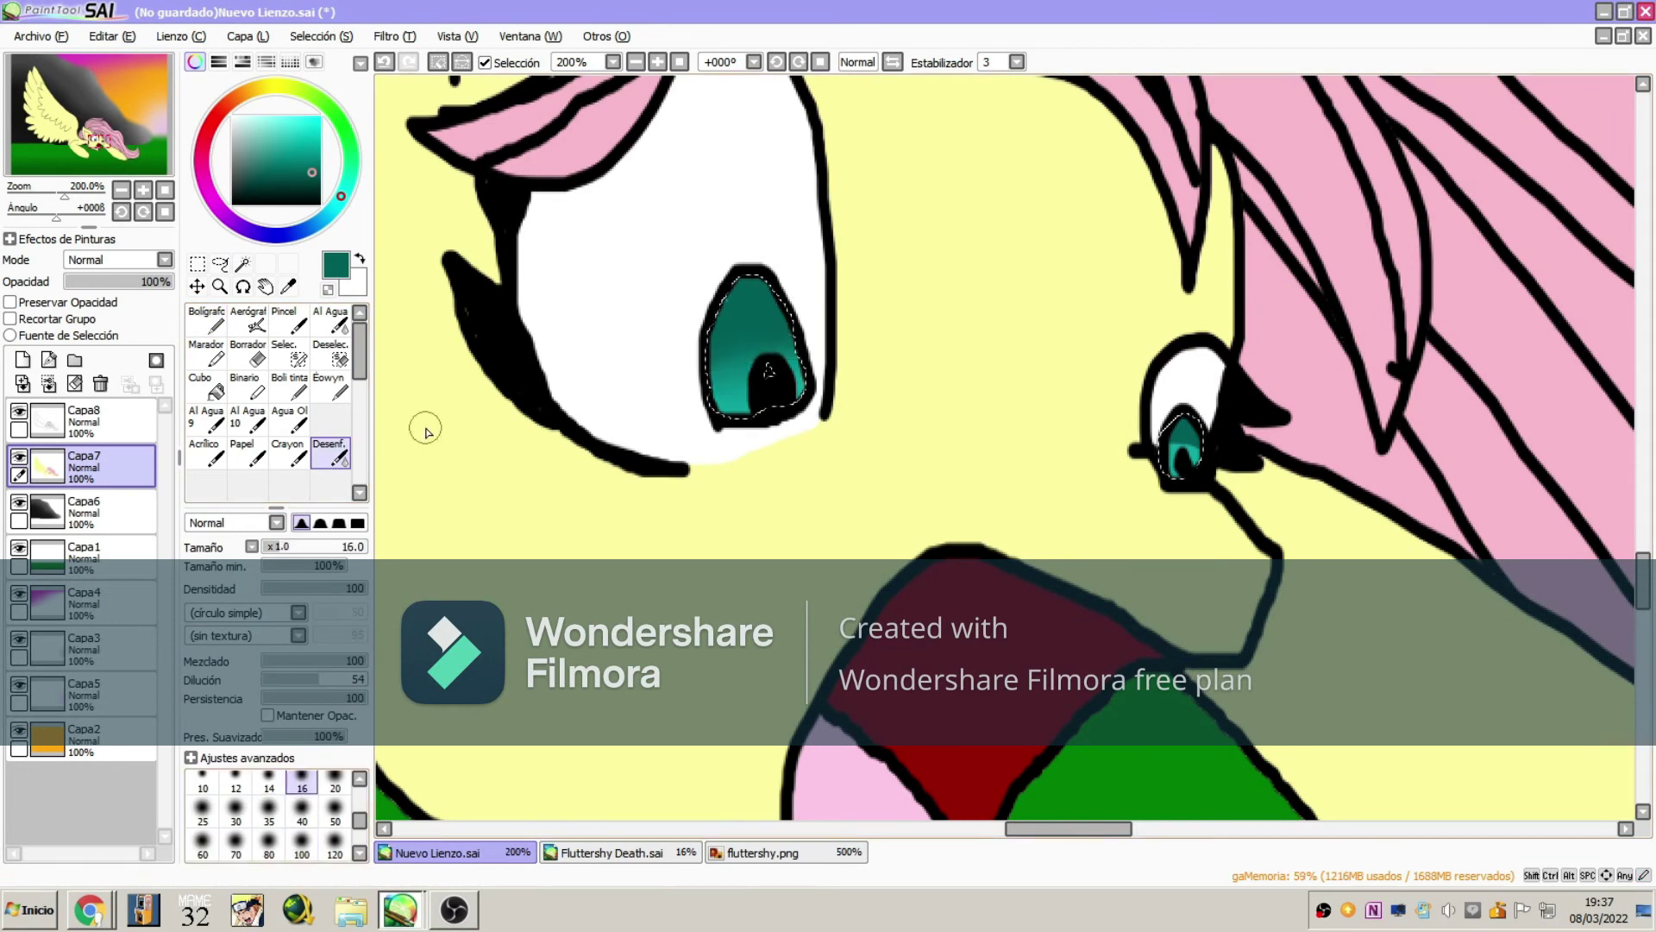
key(v)
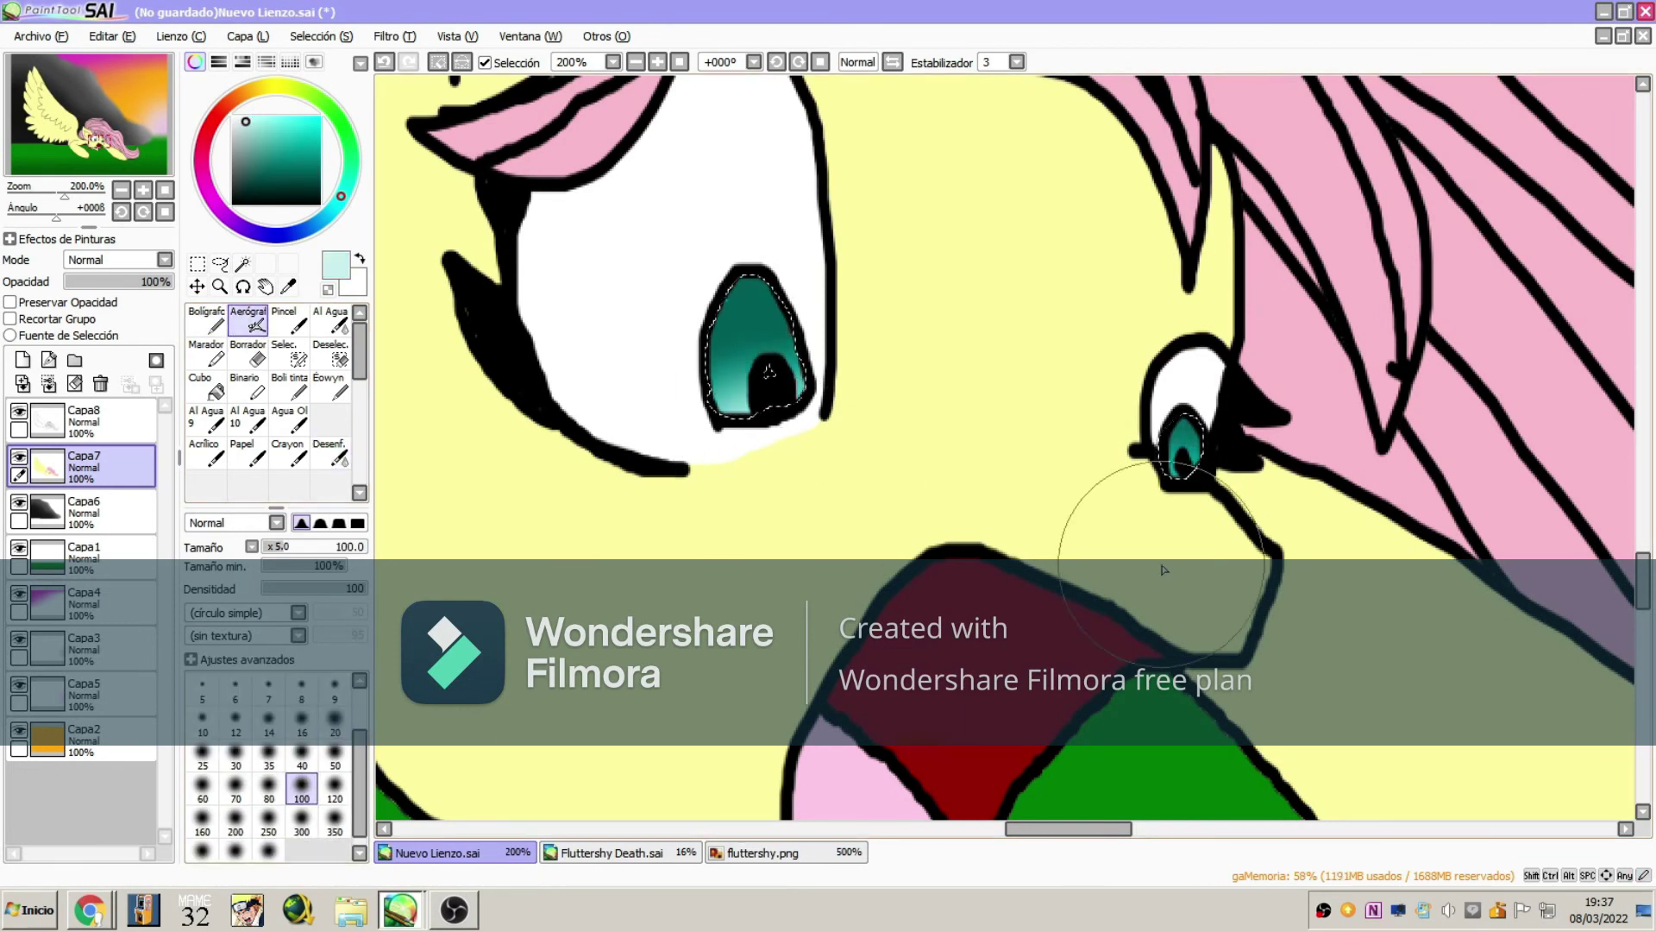
- Mute and darken the pony's colours on Capa7 with a hue and saturation adjustment
click(220, 263)
key(minus)
key(minus)
key(minus)
key(minus)
key(minus)
key(minus)
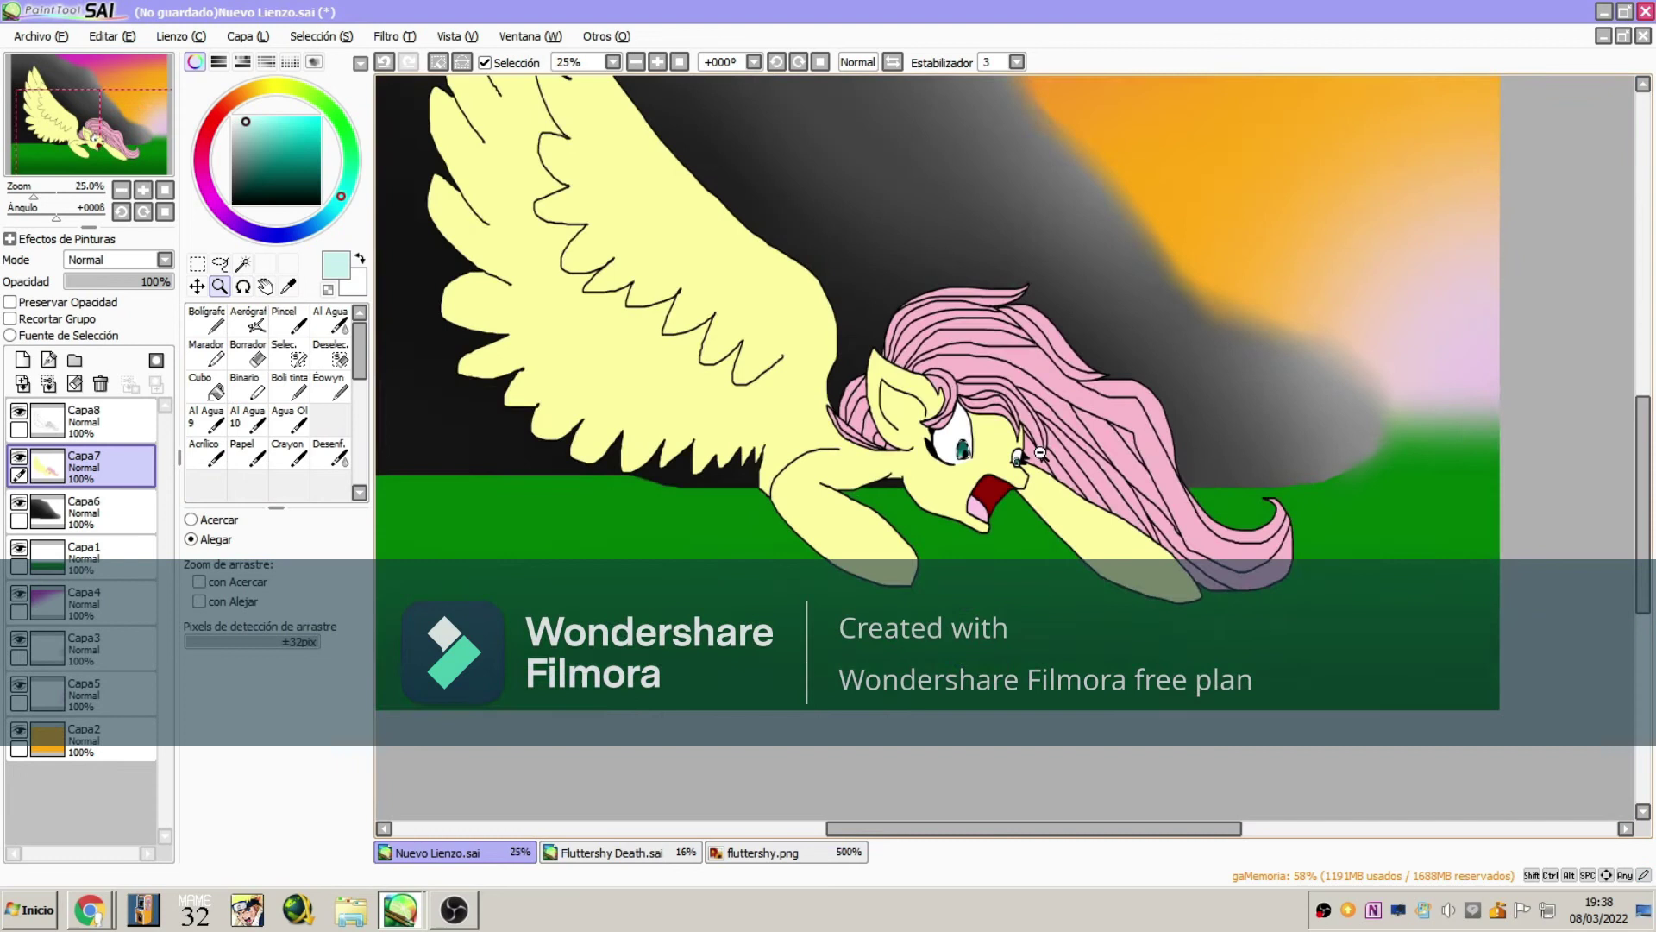
drag(45, 138, 56, 136)
key(ctrl+u)
click(1375, 296)
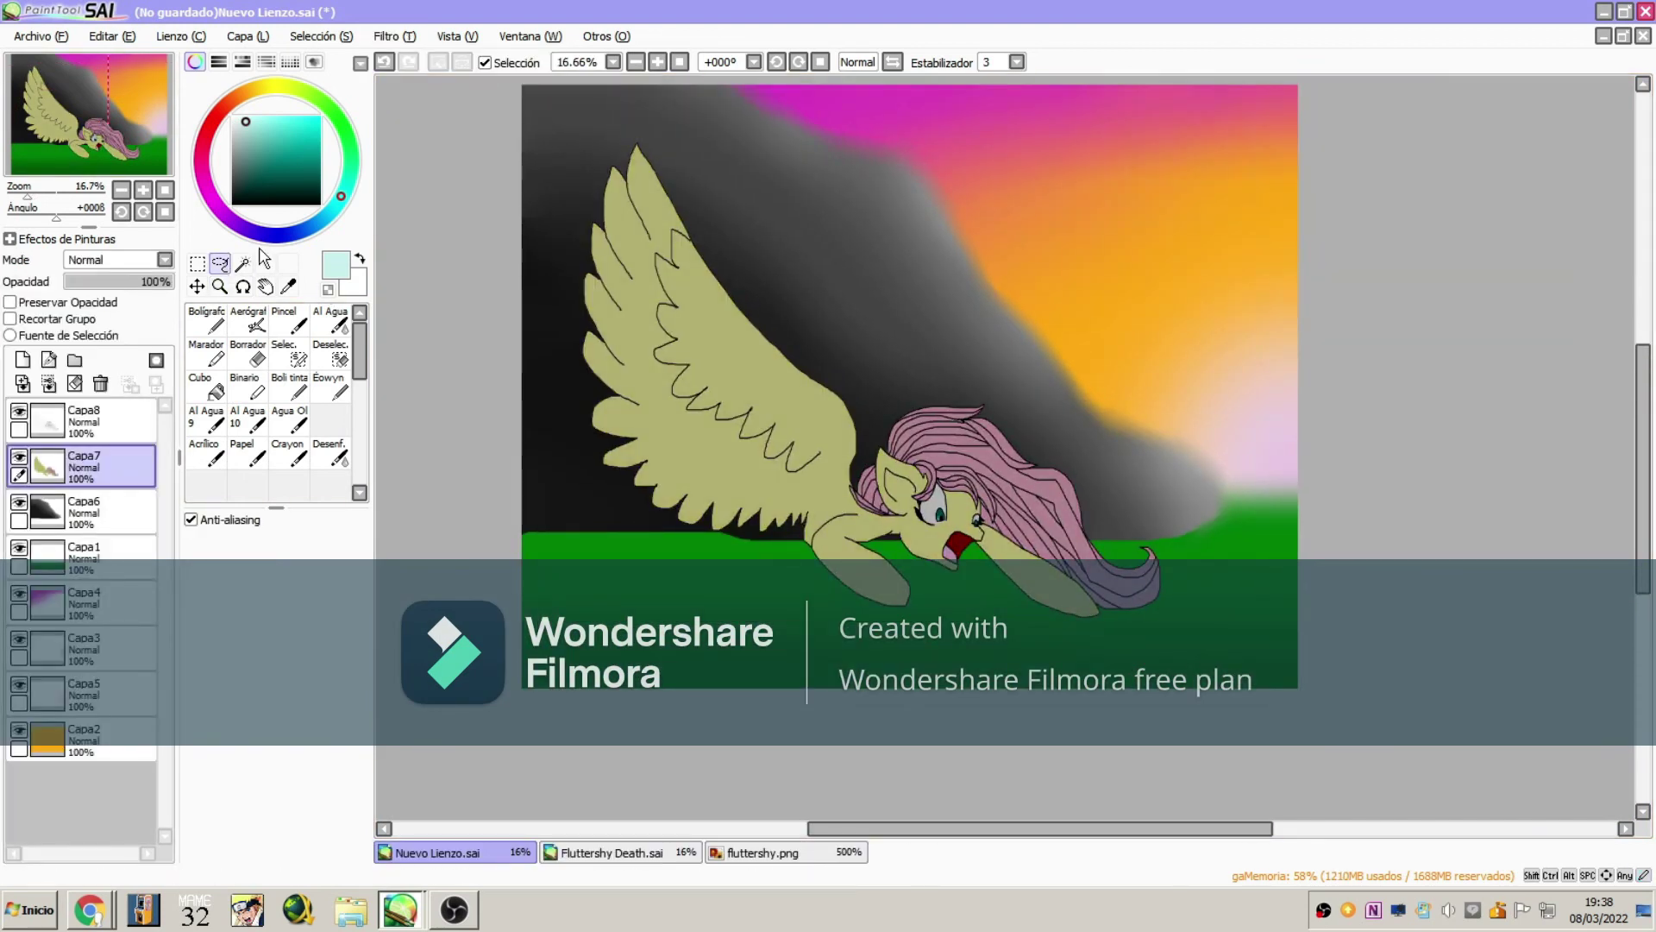
- Select the whole pony silhouette by inverting a wand selection of the empty area, and add a layer above Capa7
key(w)
key(Up)
click(1003, 319)
click(290, 36)
click(319, 59)
click(22, 359)
- Paint a pale beige highlight along the wing's upper edge and the mane at size 500, and blend it
click(247, 92)
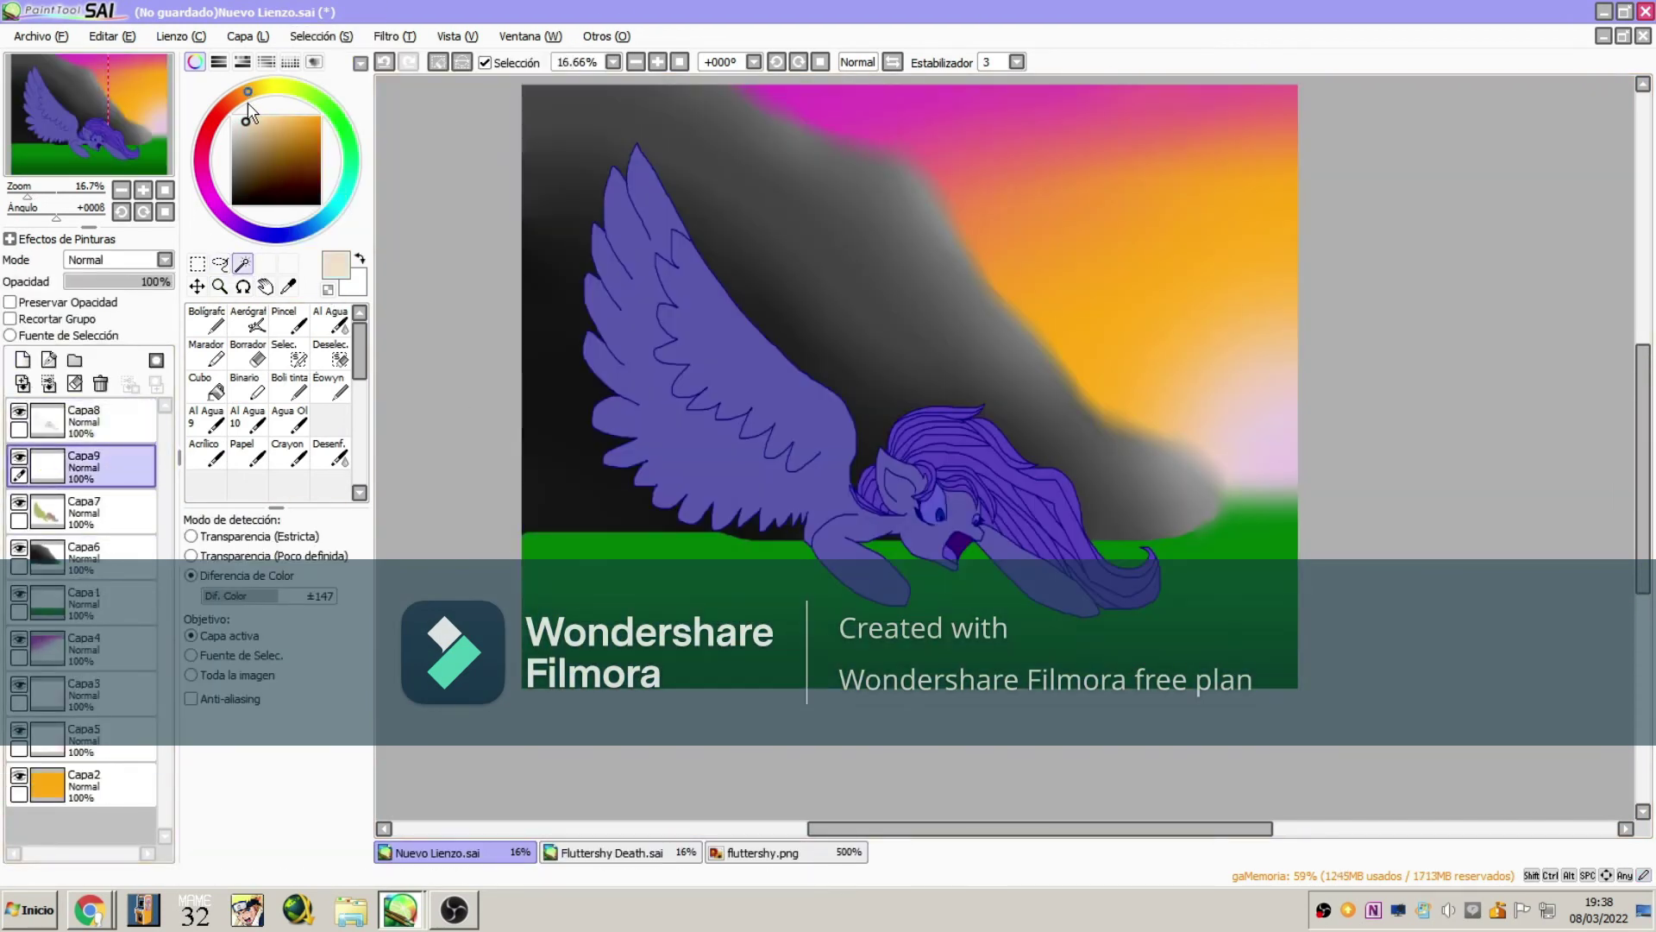
click(206, 321)
drag(643, 155, 702, 217)
drag(897, 431, 1069, 483)
click(330, 453)
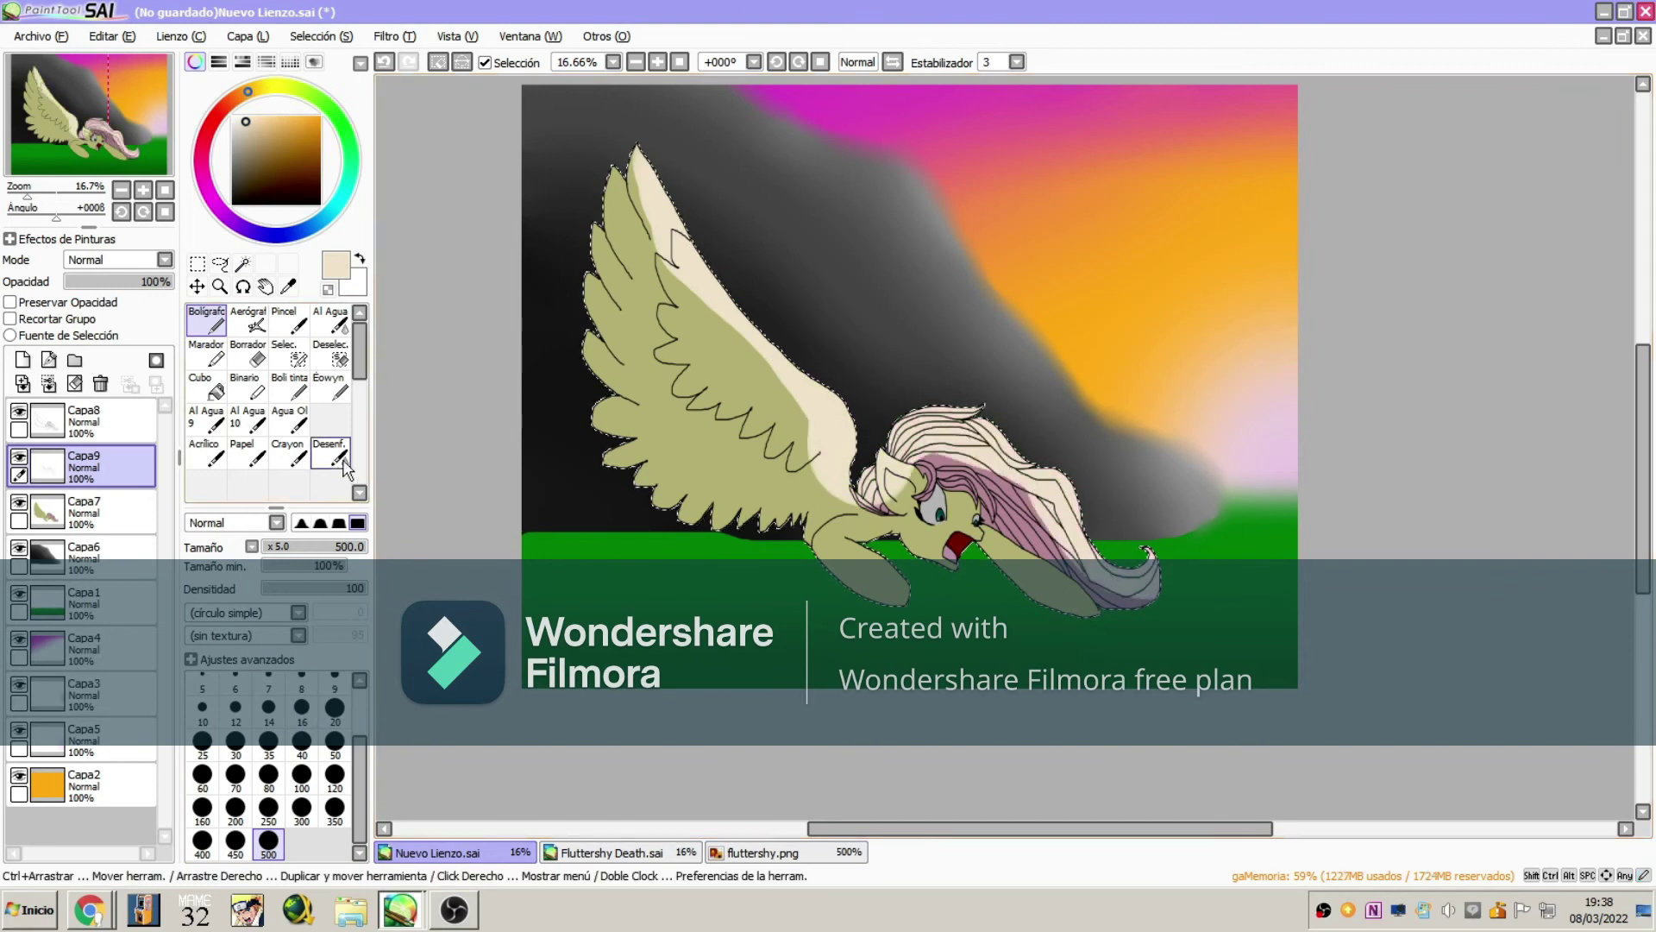
click(268, 847)
drag(643, 177, 700, 300)
mouse_move(809, 414)
mouse_down()
mouse_move(922, 501)
mouse_move(1101, 586)
mouse_up()
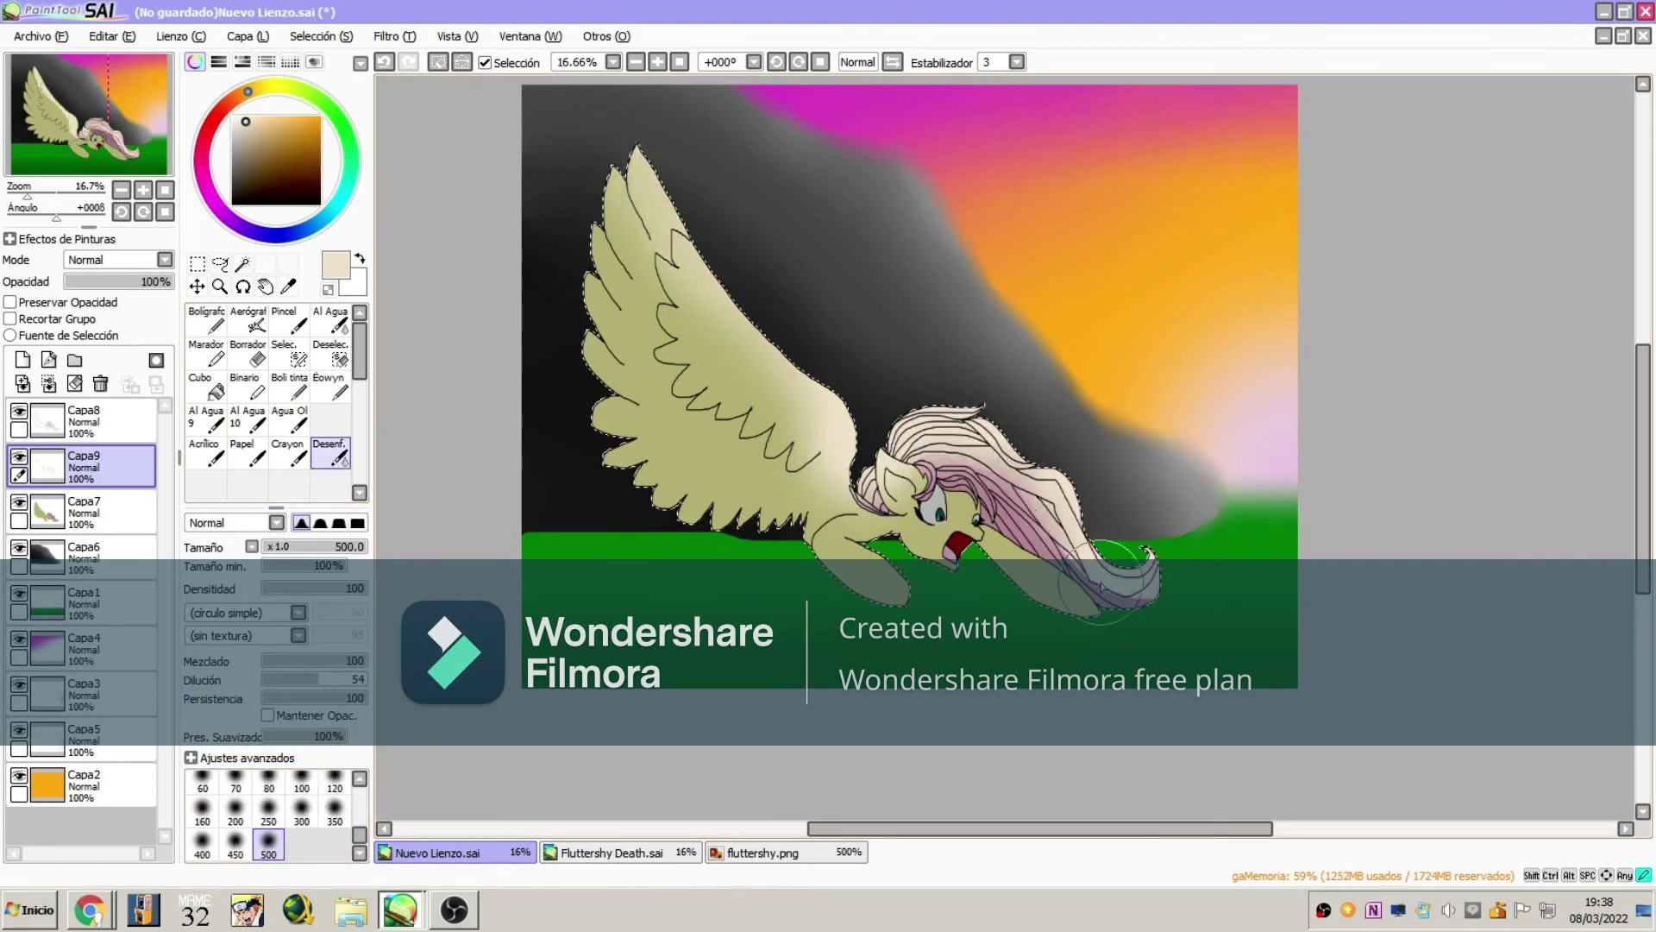
- Airbrush shading along the wing feathers, muzzle and front legs, using very dark brown on the undersides, and blend it at size 500
click(248, 321)
mouse_move(621, 173)
mouse_down()
mouse_move(592, 436)
mouse_move(1016, 634)
mouse_up()
click(330, 452)
drag(604, 185, 629, 398)
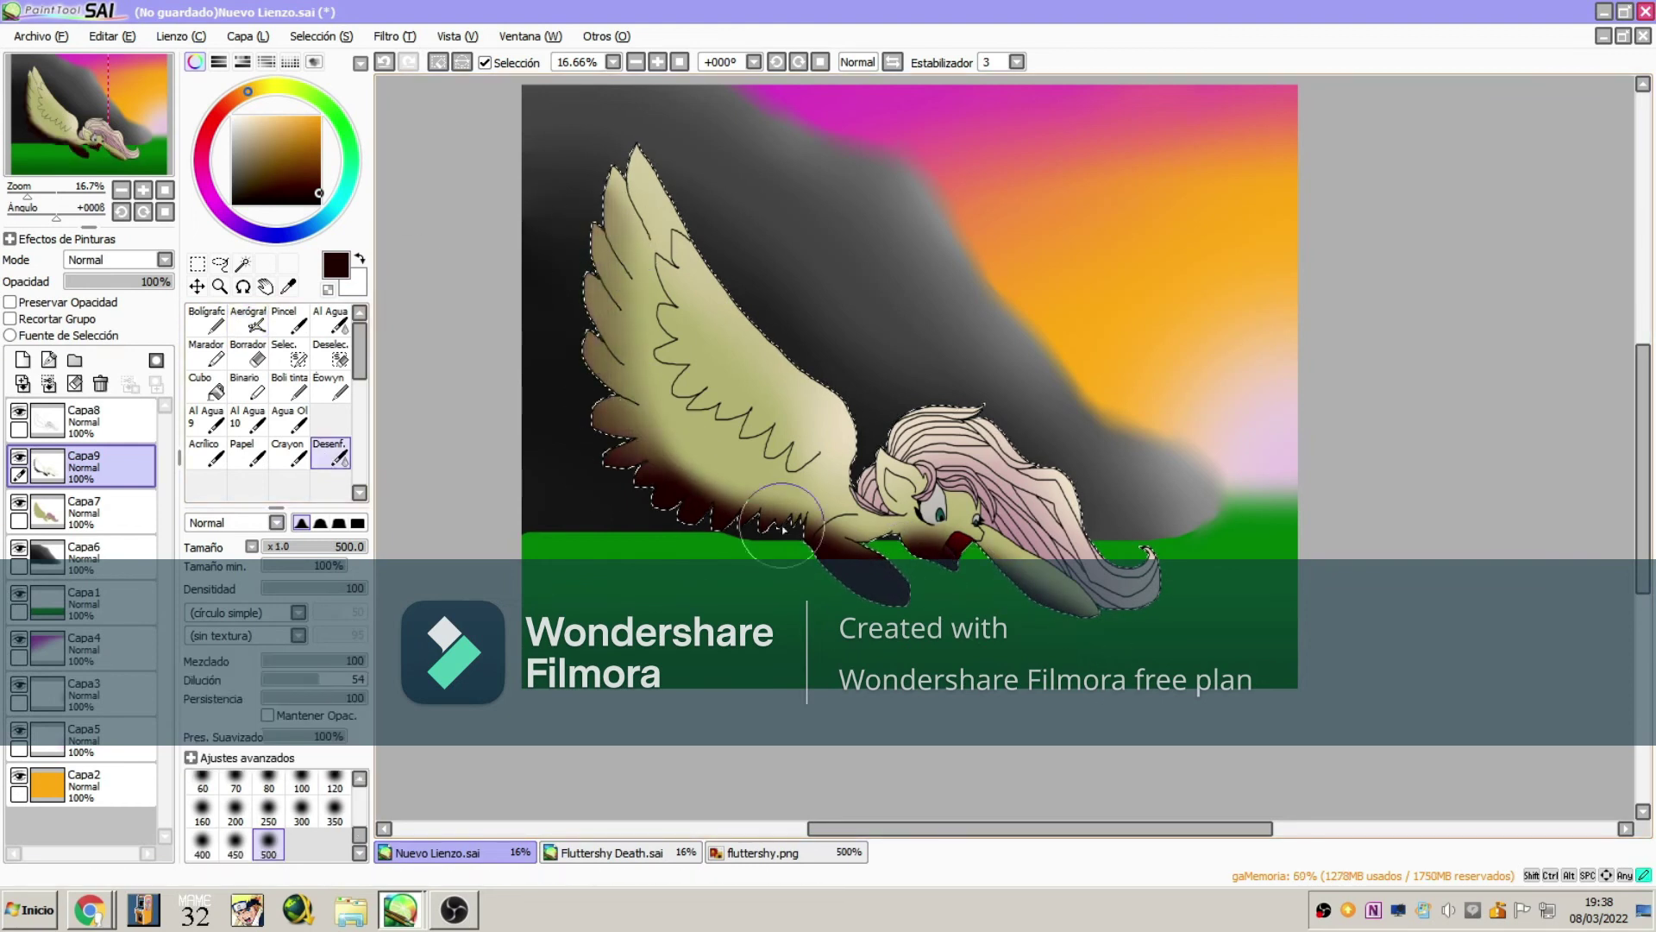
drag(783, 529, 865, 544)
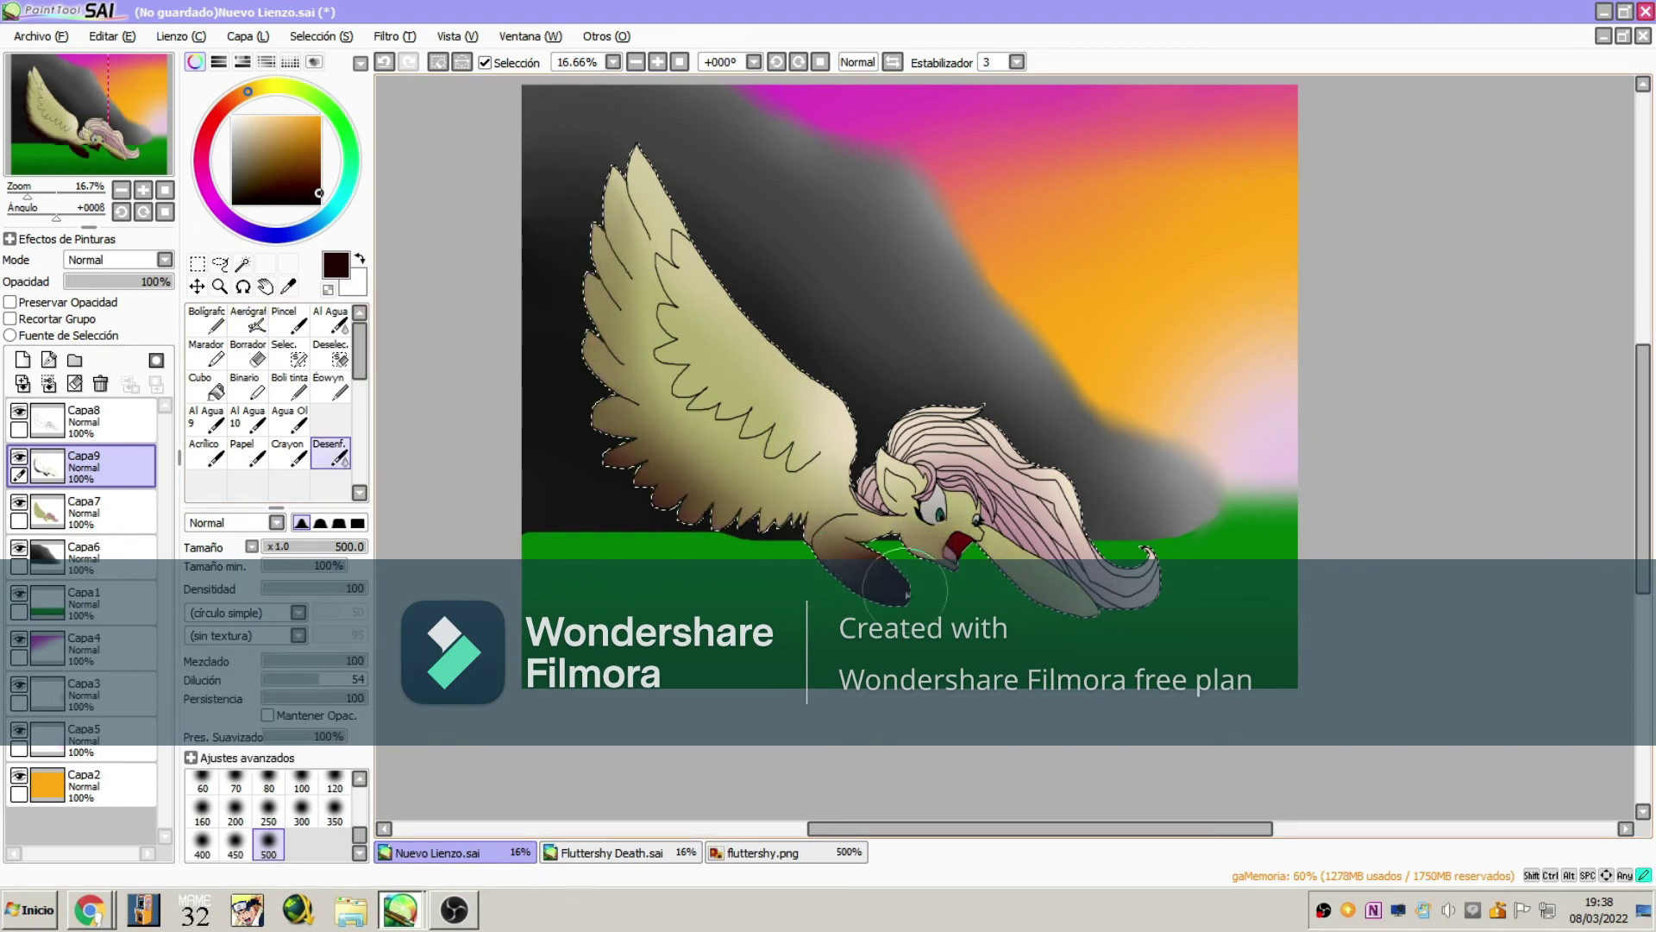
drag(914, 595, 780, 567)
- Add a layer above Capa9 and airbrush an ochre stroke at size 80 along the upper edge of the wing tip
click(22, 360)
click(248, 320)
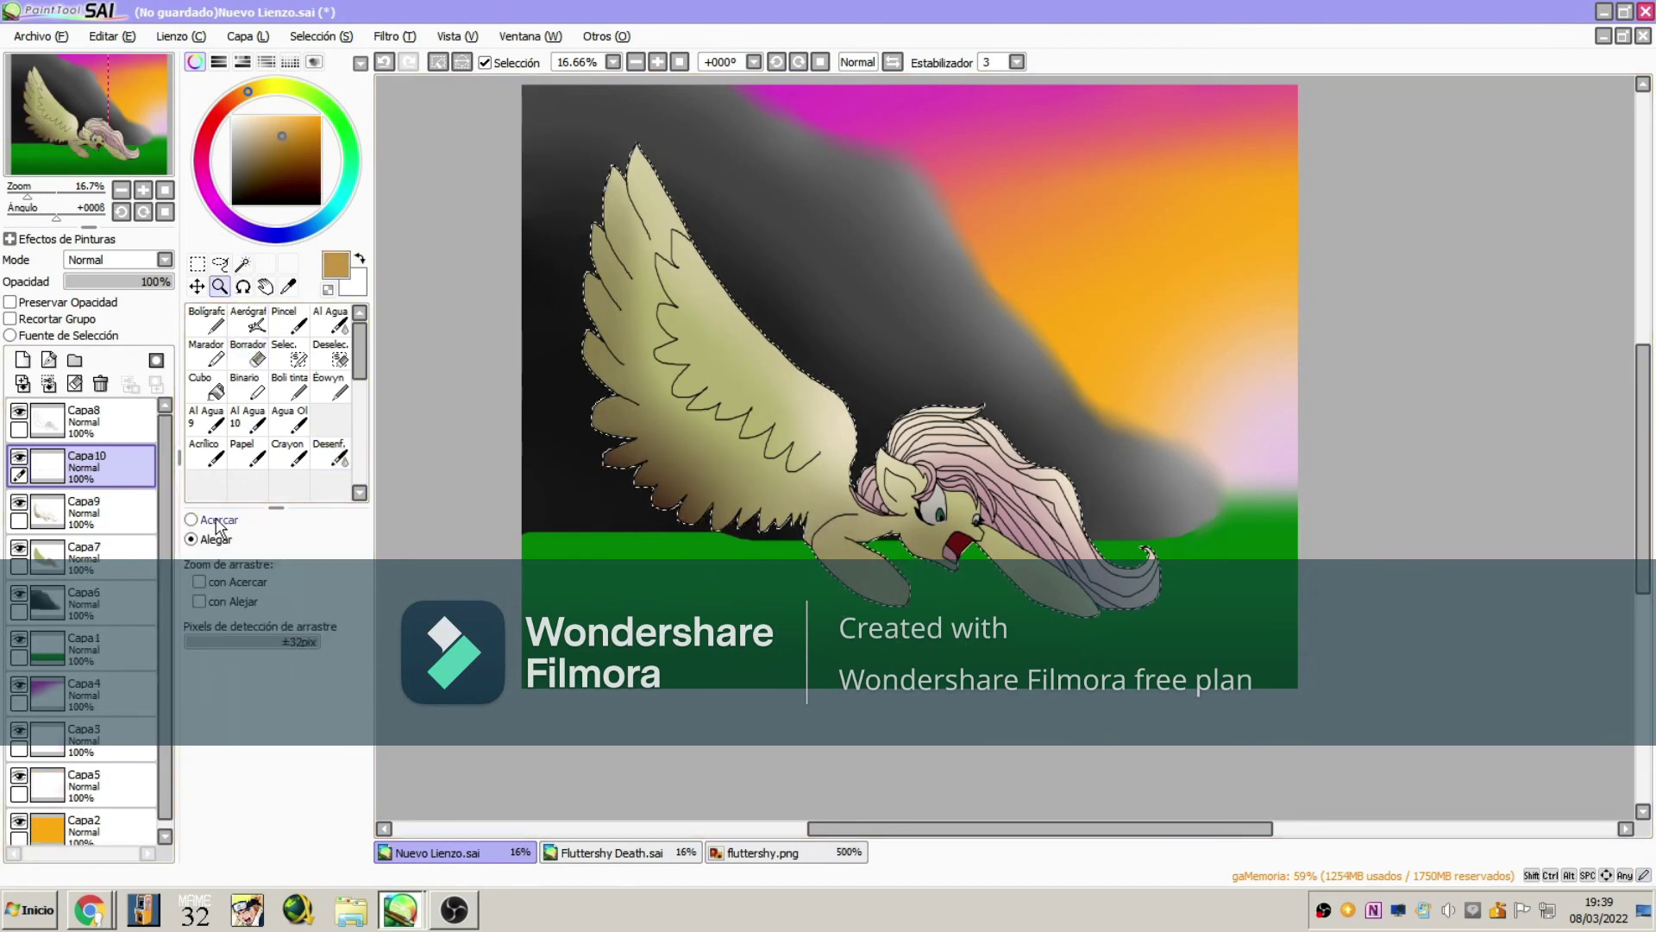
scroll(573, 259, up, 1)
click(302, 755)
click(268, 786)
drag(681, 121, 742, 241)
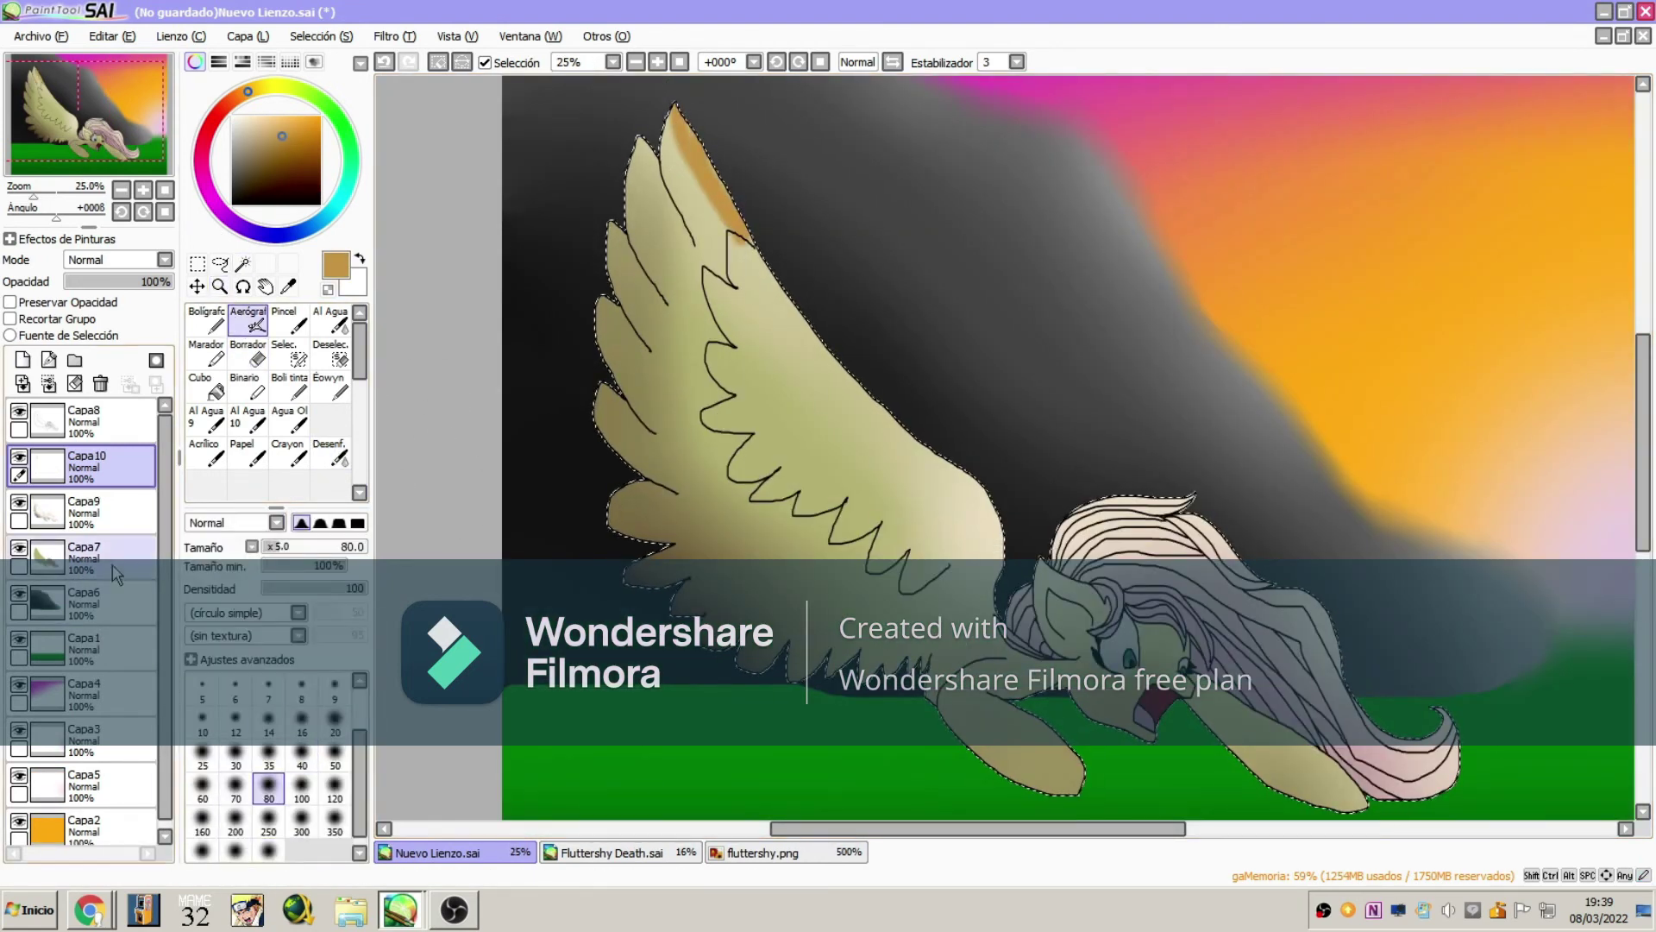
- Move Capa7 above Capa9 and darken the ochre wing-tip stroke on Capa10 with a hue and saturation adjustment
drag(86, 552, 86, 496)
click(394, 36)
click(458, 59)
drag(1342, 252, 1259, 252)
click(1378, 288)
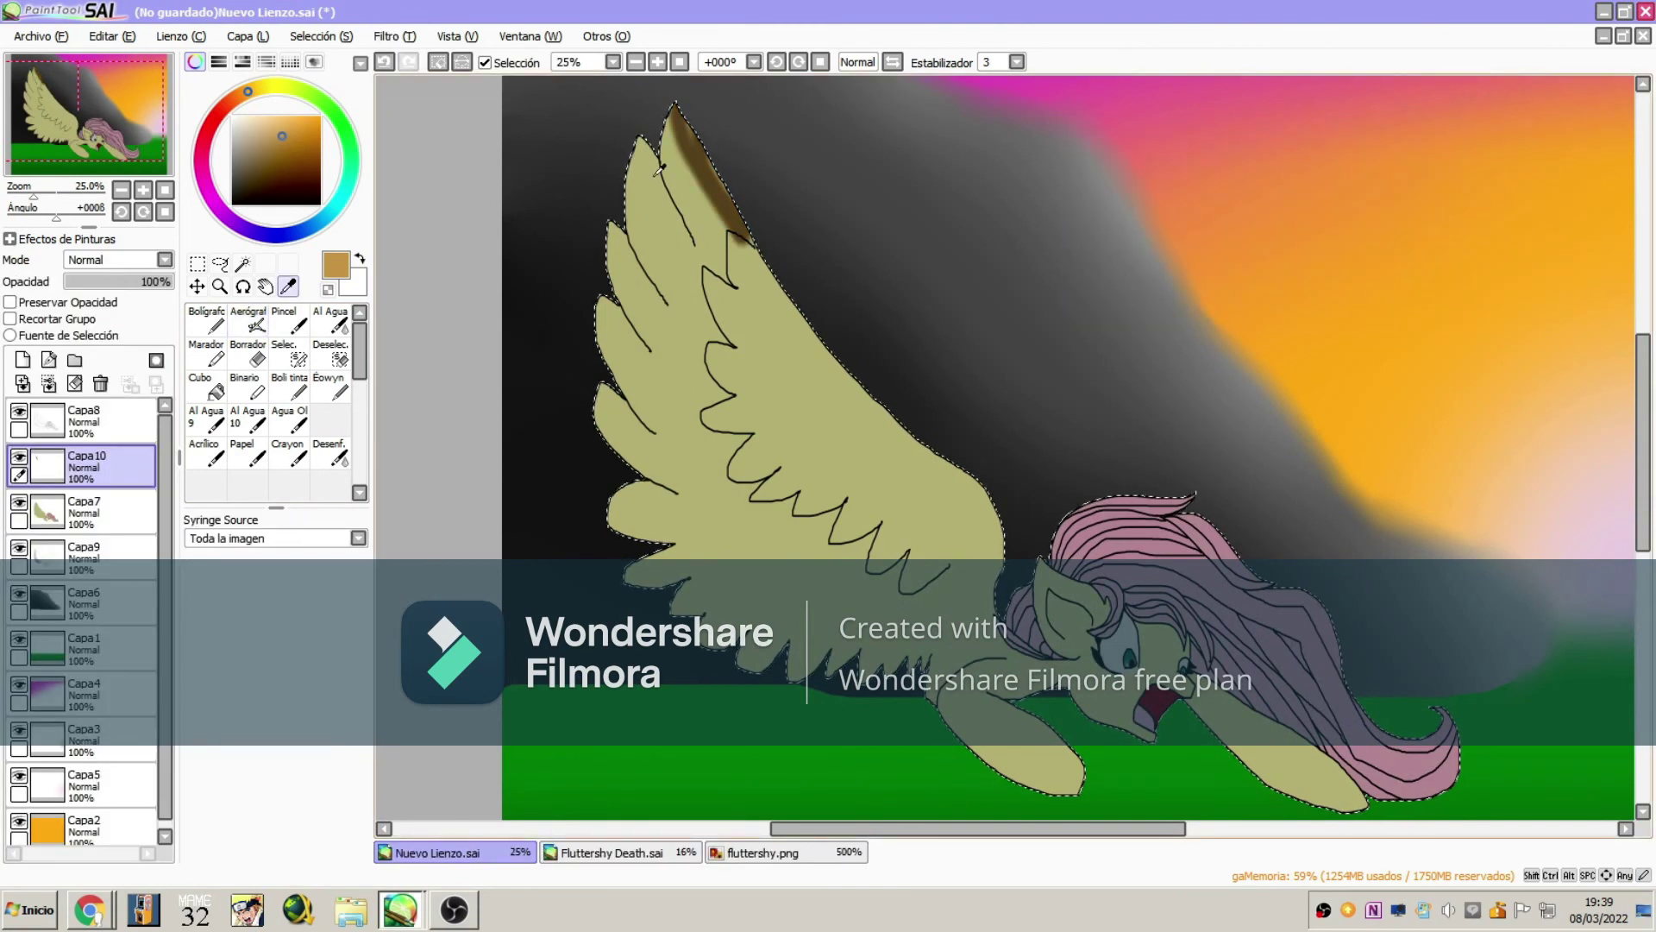
- Airbrush dark brown shading at size 300 around the wing edges and front legs on Capa10, and blend it at size 200
drag(812, 287, 1036, 541)
mouse_move(596, 264)
mouse_down()
mouse_move(738, 649)
mouse_move(963, 696)
mouse_move(1091, 808)
mouse_move(1220, 784)
mouse_up()
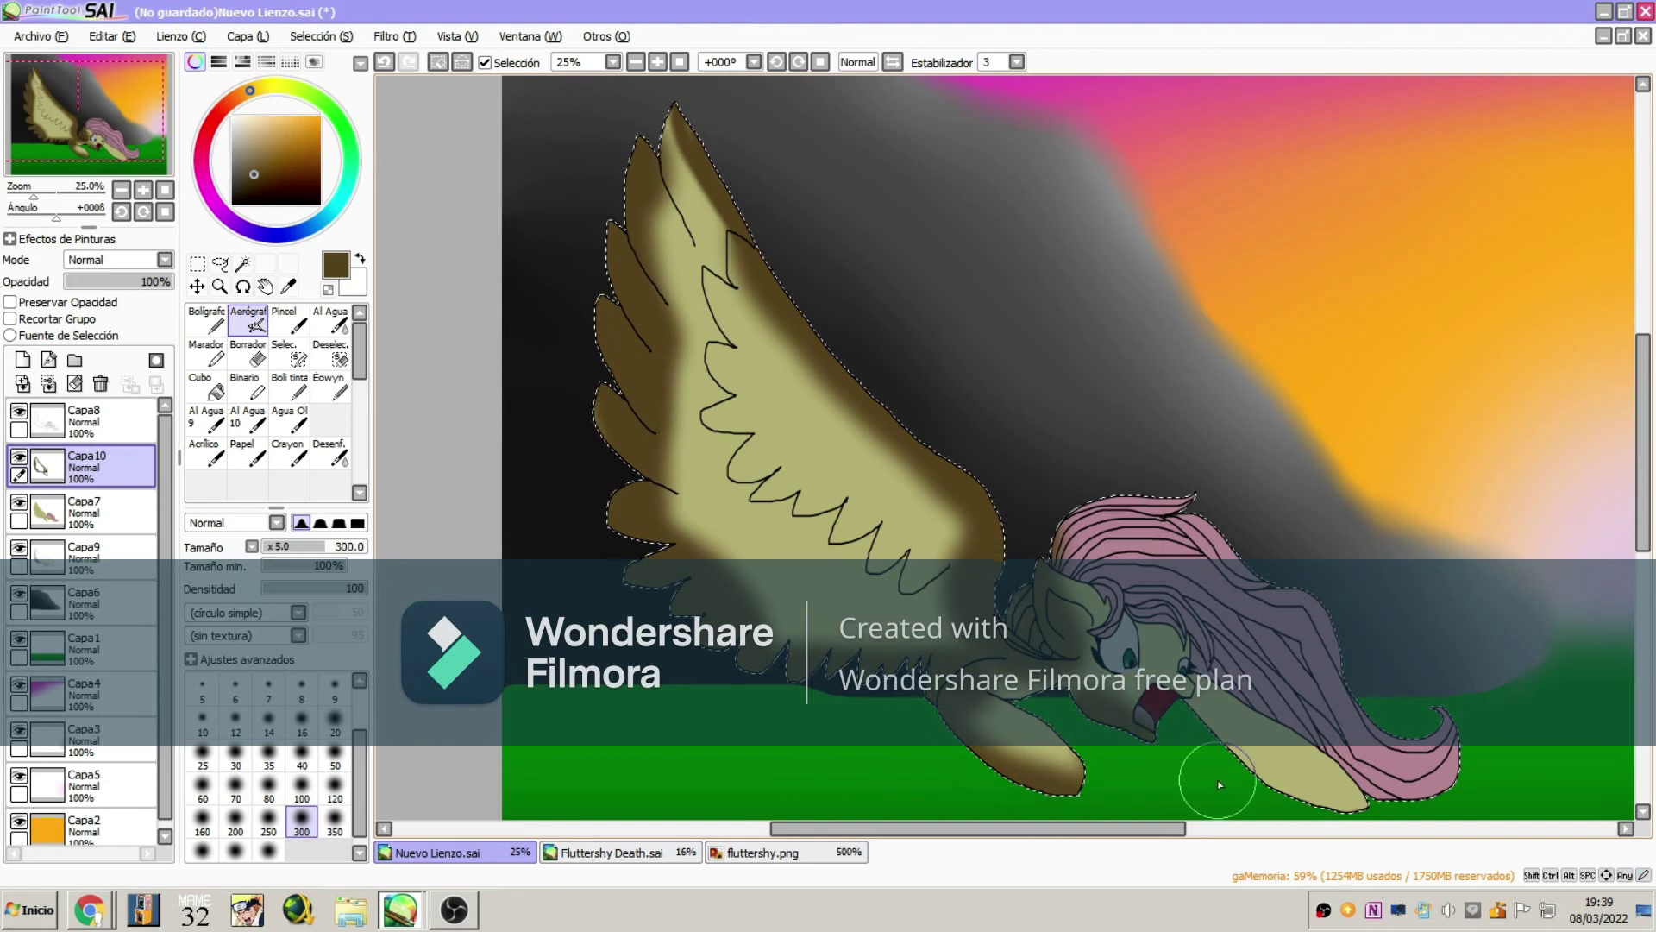
click(330, 453)
mouse_move(759, 535)
mouse_down()
mouse_move(739, 215)
mouse_move(759, 584)
mouse_up()
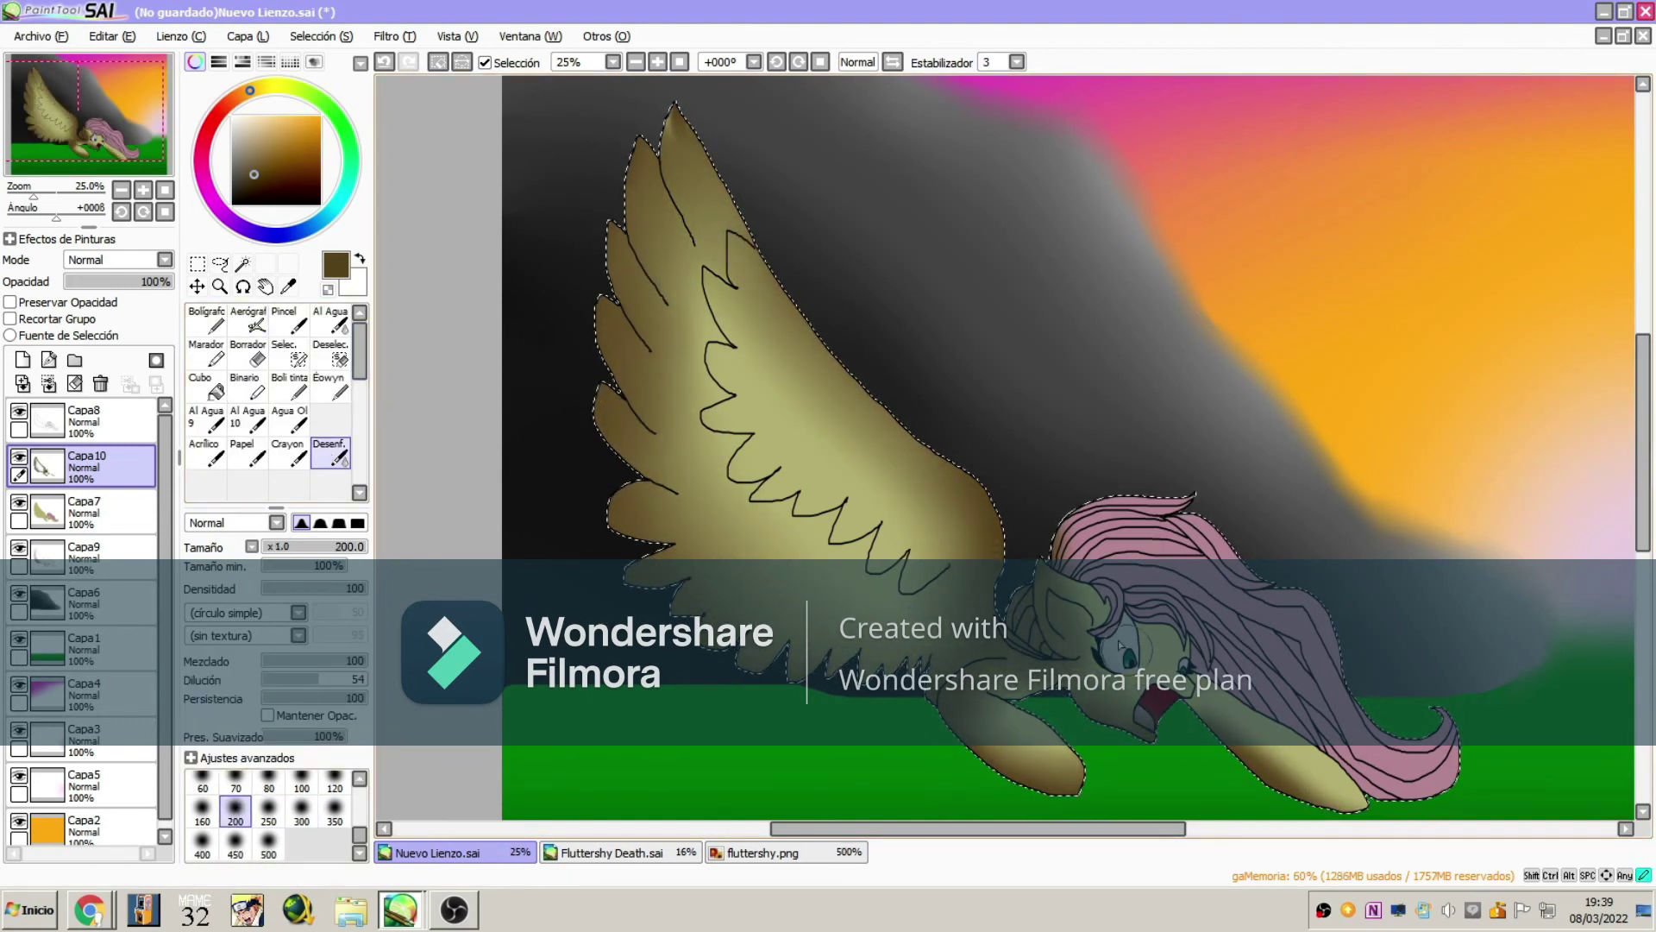
click(249, 324)
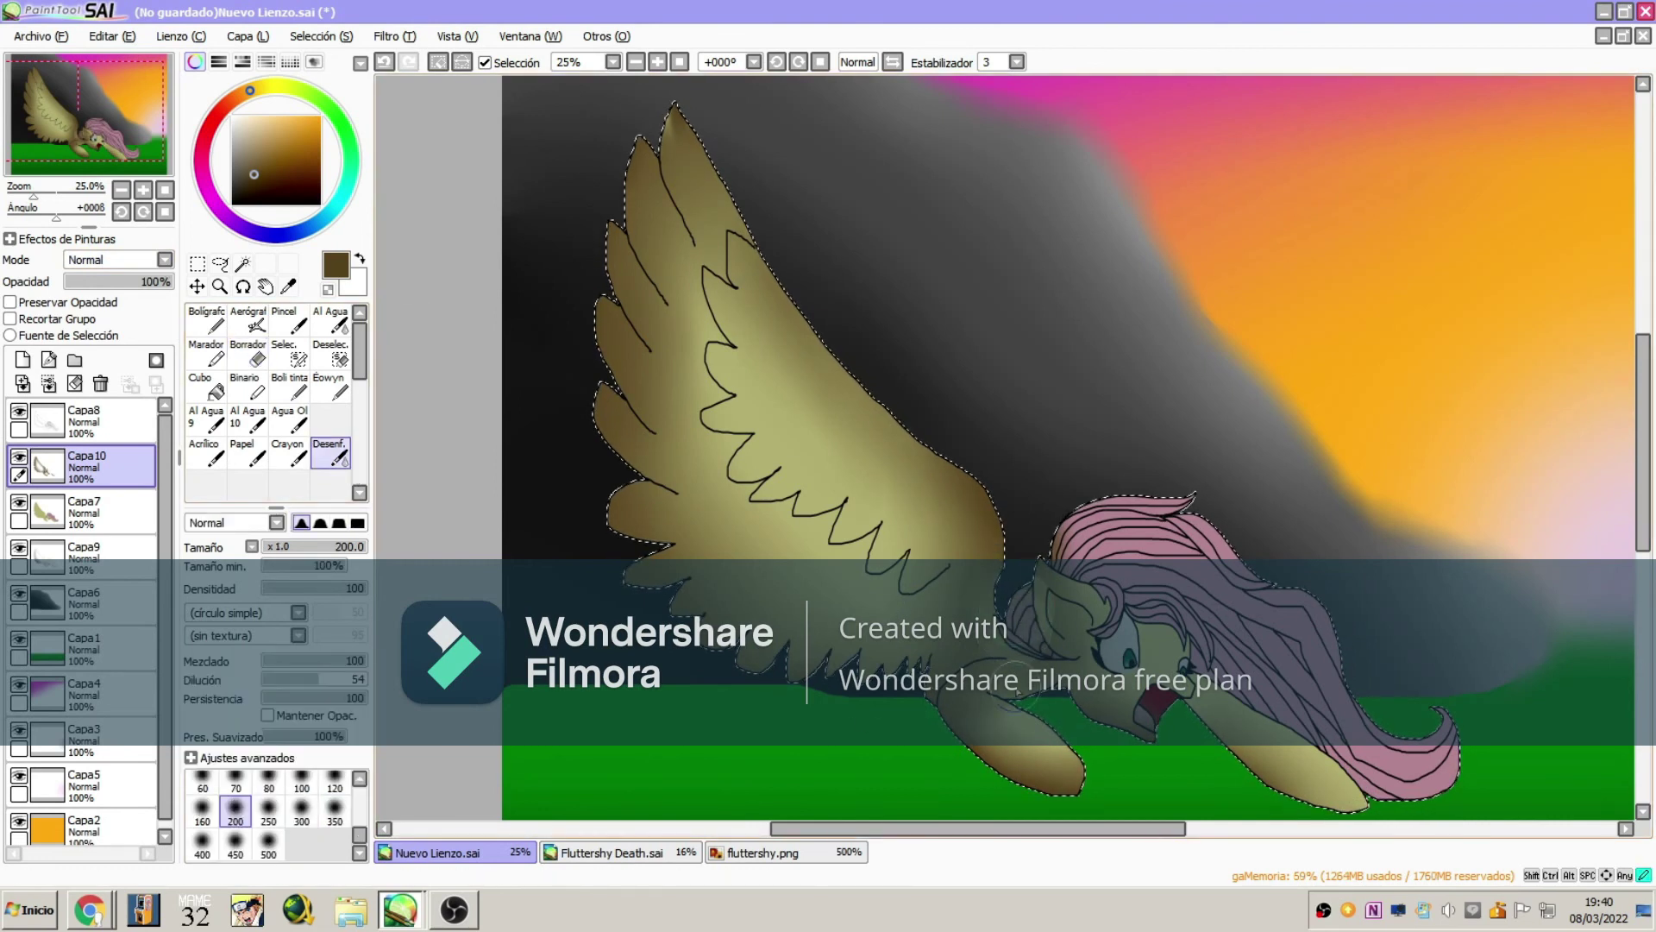
key(b)
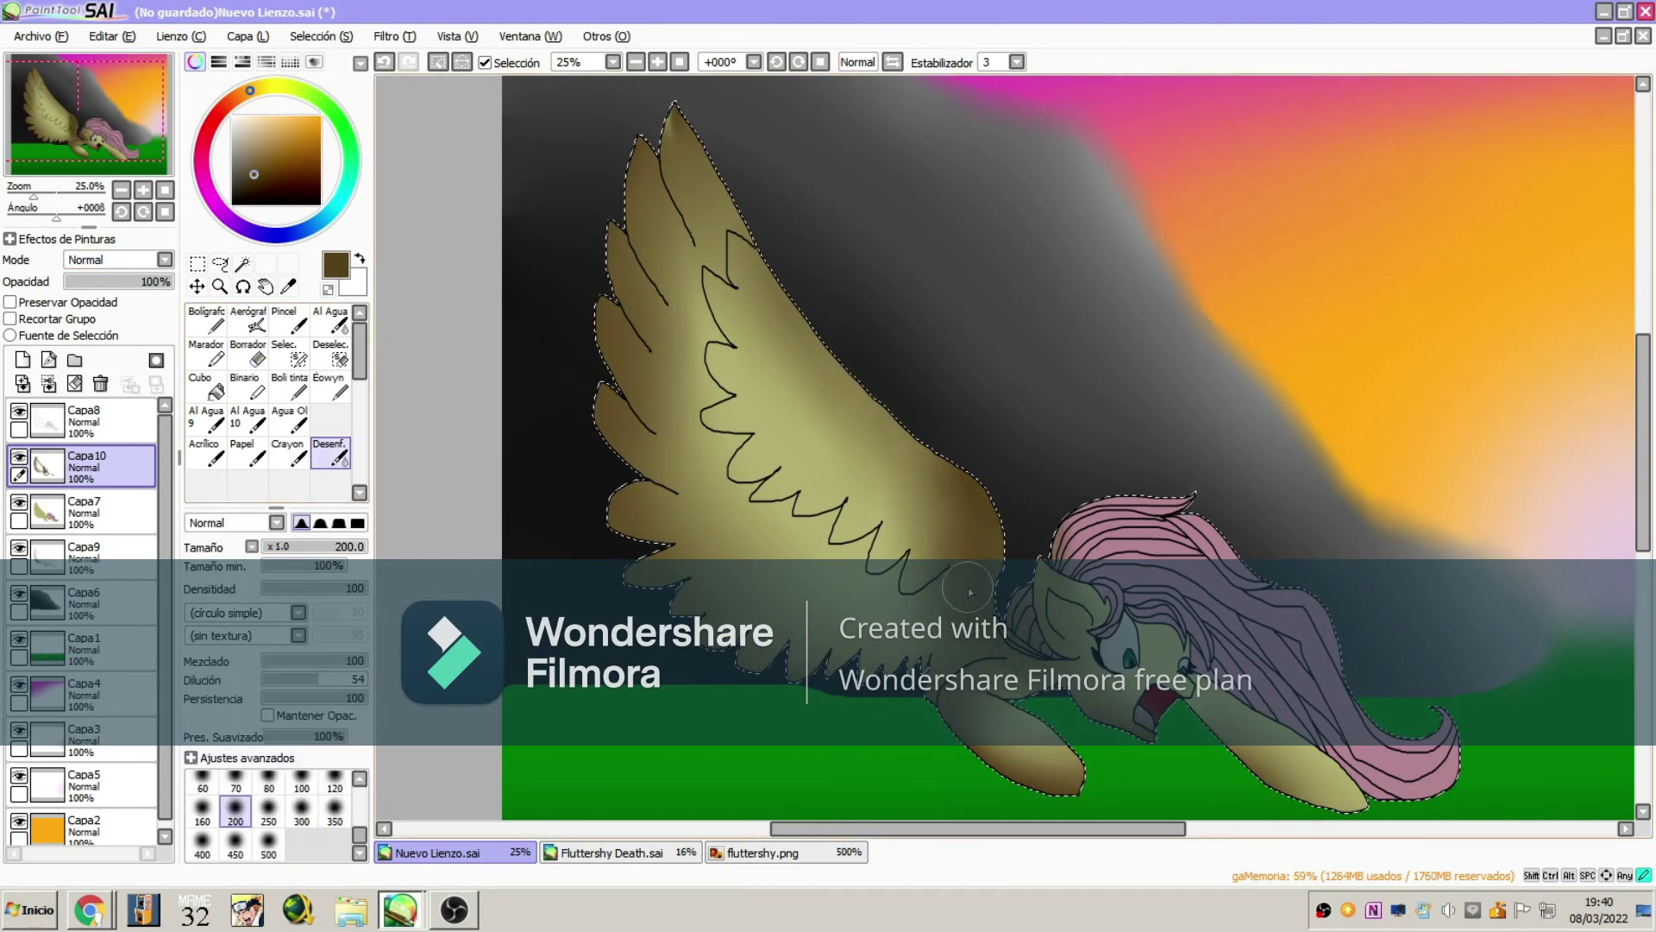
- Airbrush very dark reddish brown at size 300 on the wing edges, muzzle, legs and mane tip on a new layer
click(249, 323)
click(316, 193)
click(22, 360)
mouse_move(671, 120)
mouse_down()
mouse_move(665, 258)
mouse_move(619, 374)
mouse_move(1109, 776)
mouse_move(1432, 781)
mouse_move(1026, 617)
mouse_move(759, 233)
mouse_up()
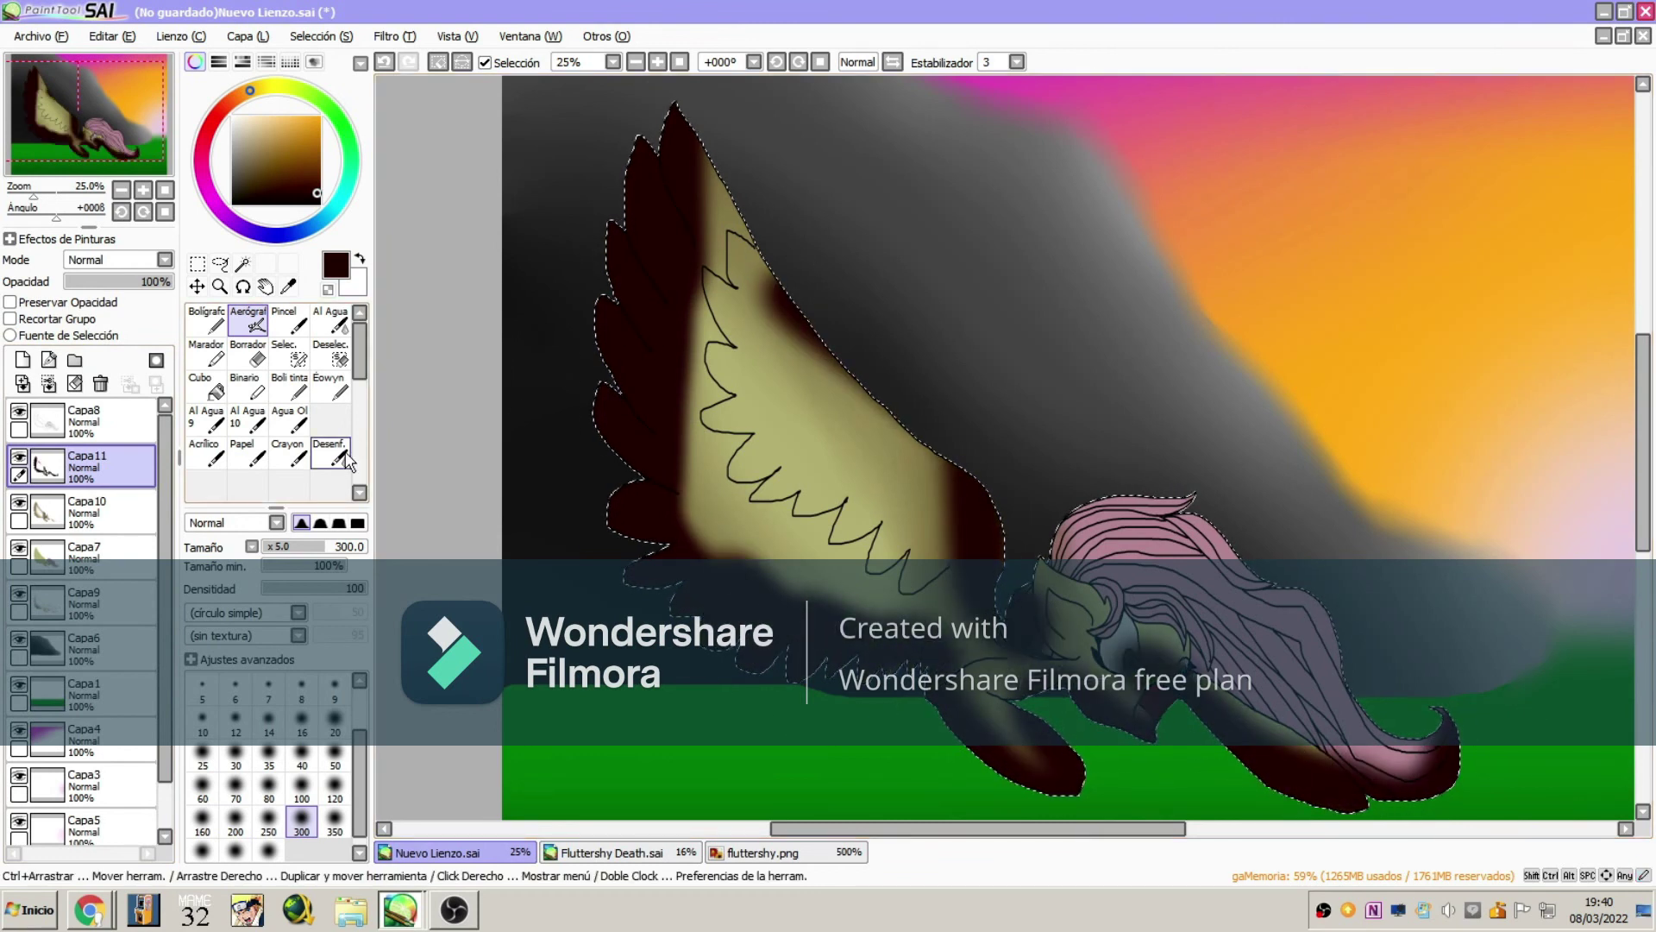
- Blend the dark reddish-brown shading on the wing, legs and muzzle at sizes 300 and 500
click(347, 460)
drag(780, 294, 954, 484)
mouse_move(673, 138)
mouse_down()
mouse_move(660, 483)
mouse_move(755, 585)
mouse_move(1035, 774)
mouse_up()
drag(1227, 715, 934, 590)
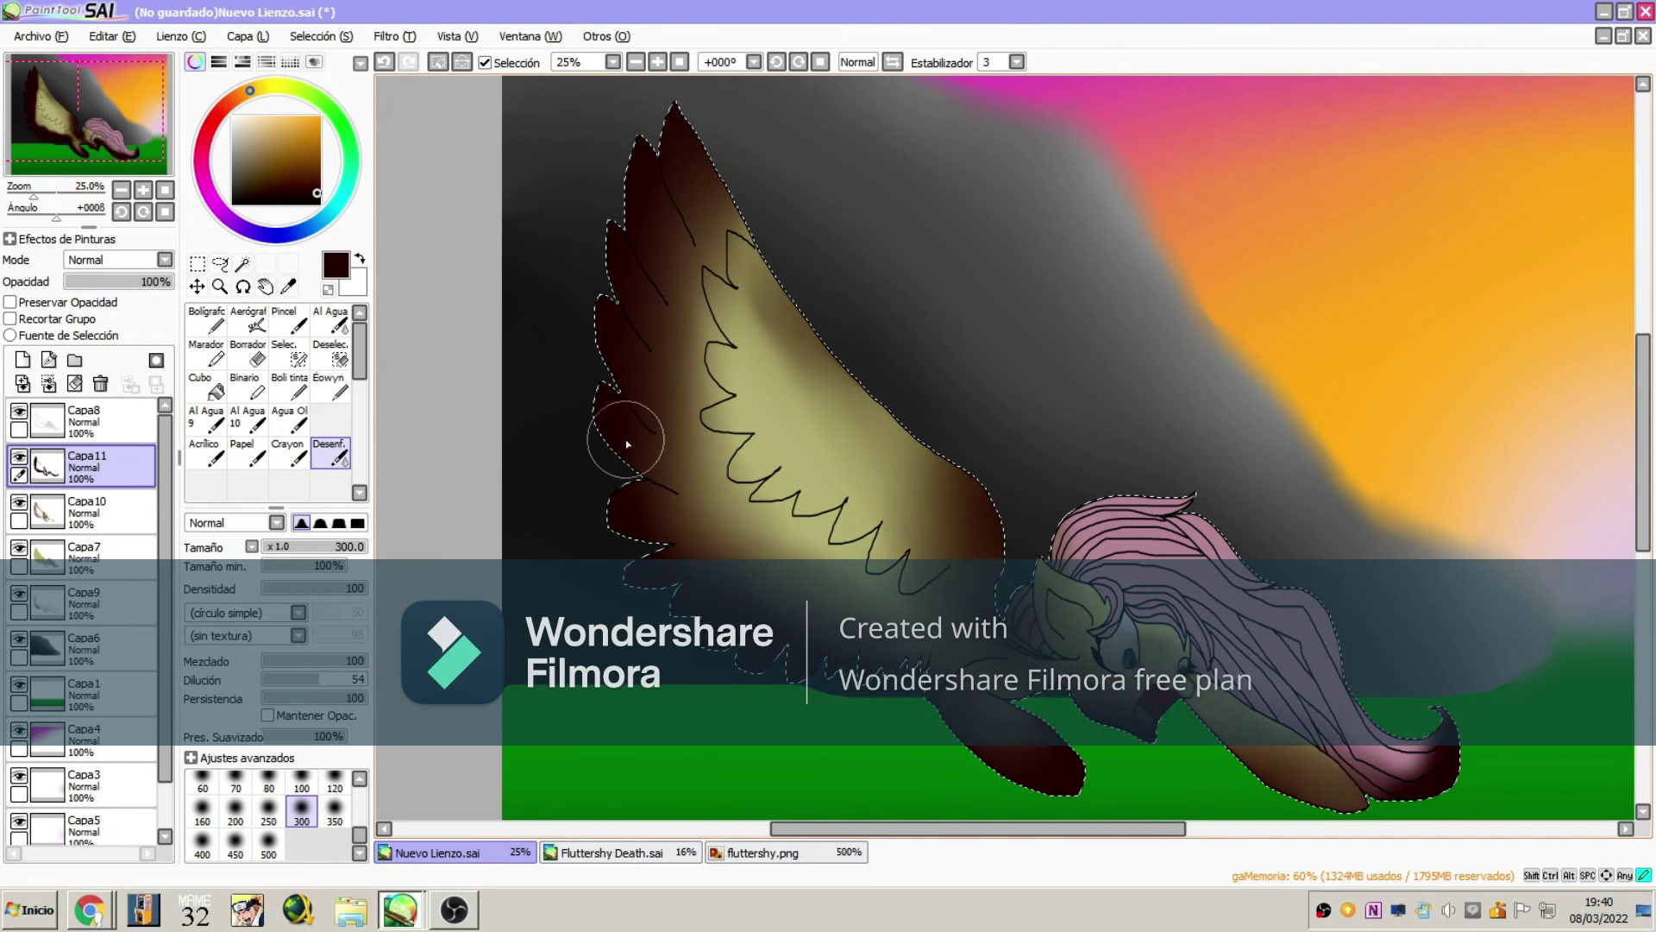
mouse_move(671, 262)
mouse_down()
mouse_move(804, 424)
mouse_move(943, 480)
mouse_up()
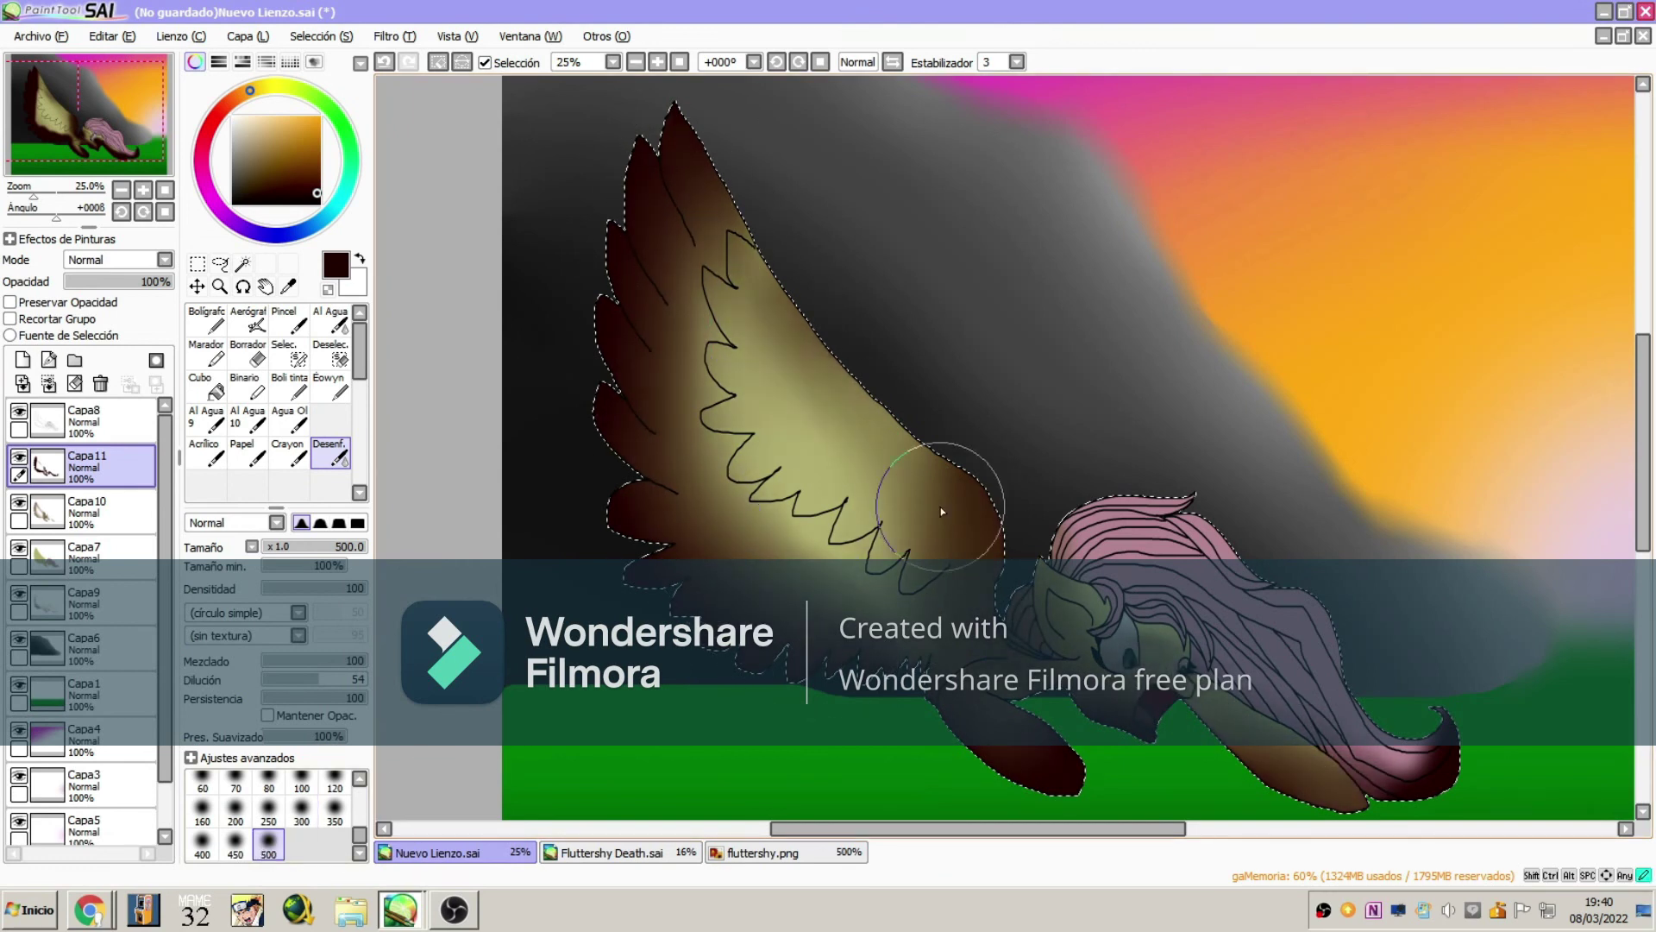
key(alt+Tab)
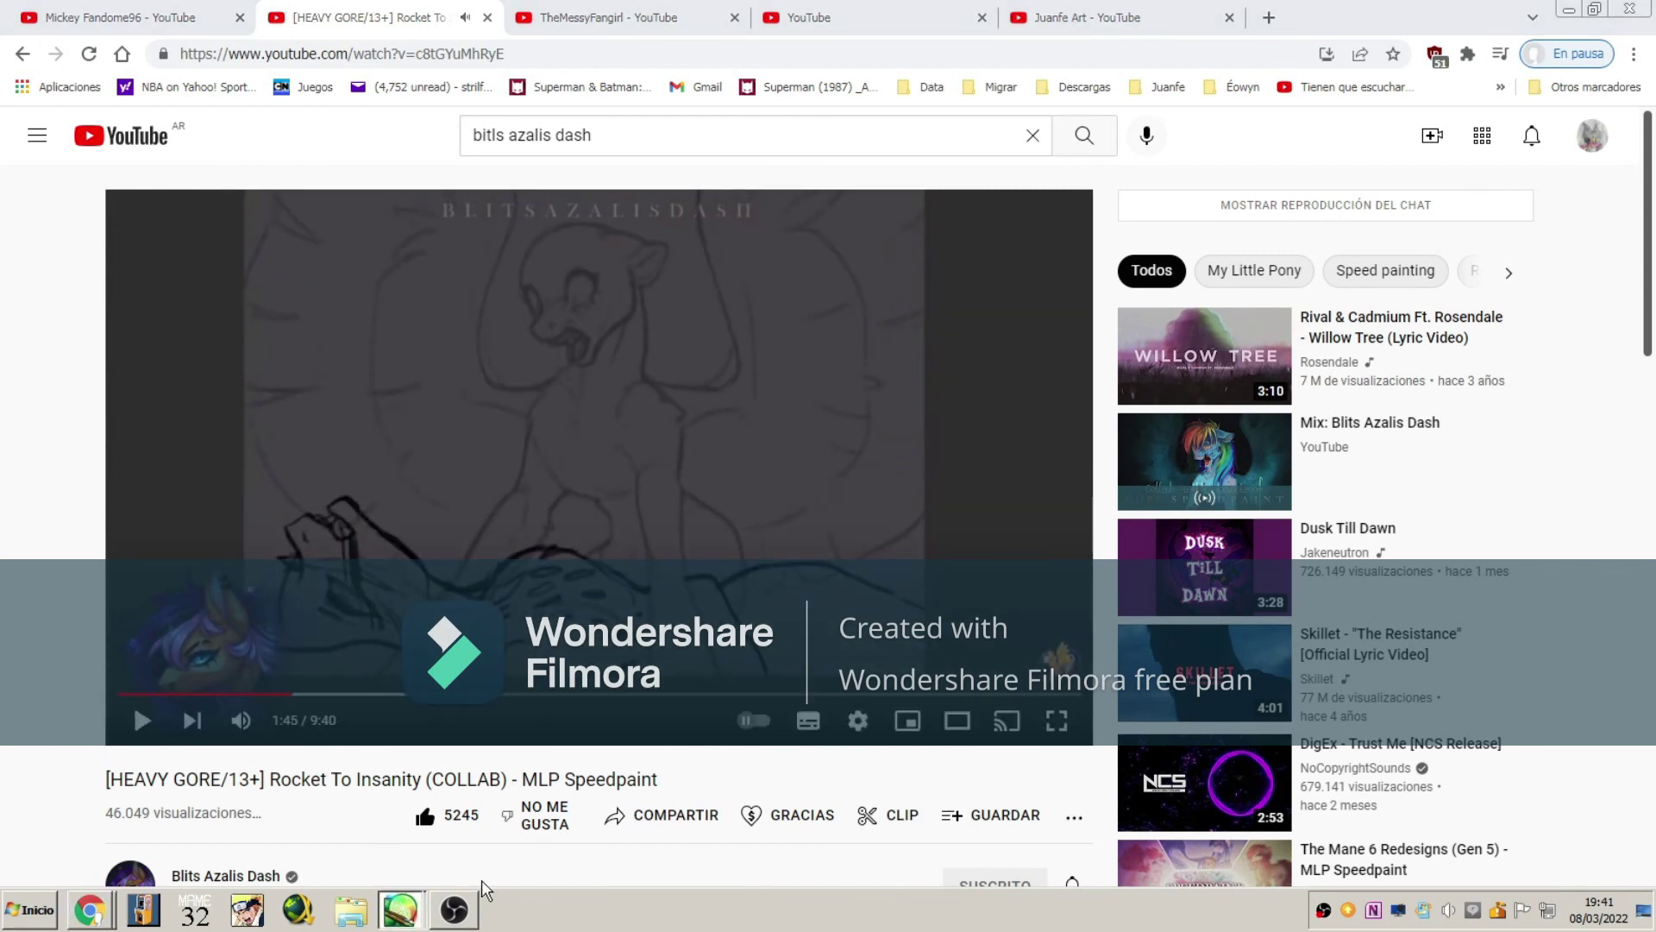
click(401, 909)
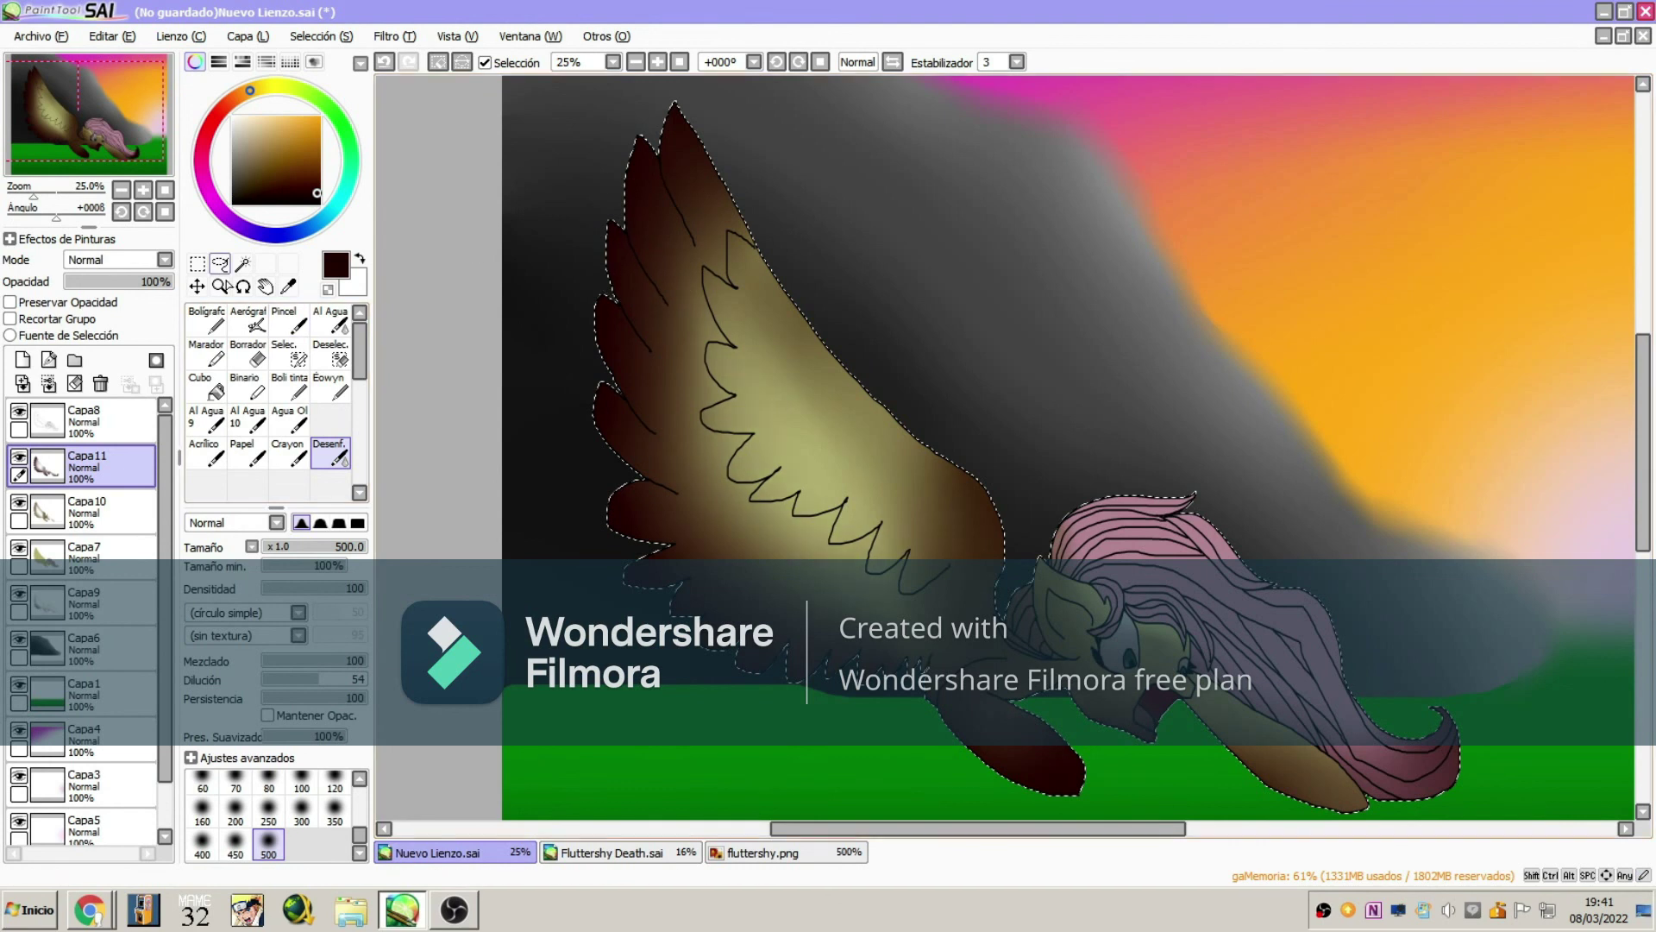
- Select the pink mane on Capa7 with the magic wand, setting the colour difference to ±35
click(242, 263)
scroll(1164, 604, up, 1)
click(84, 552)
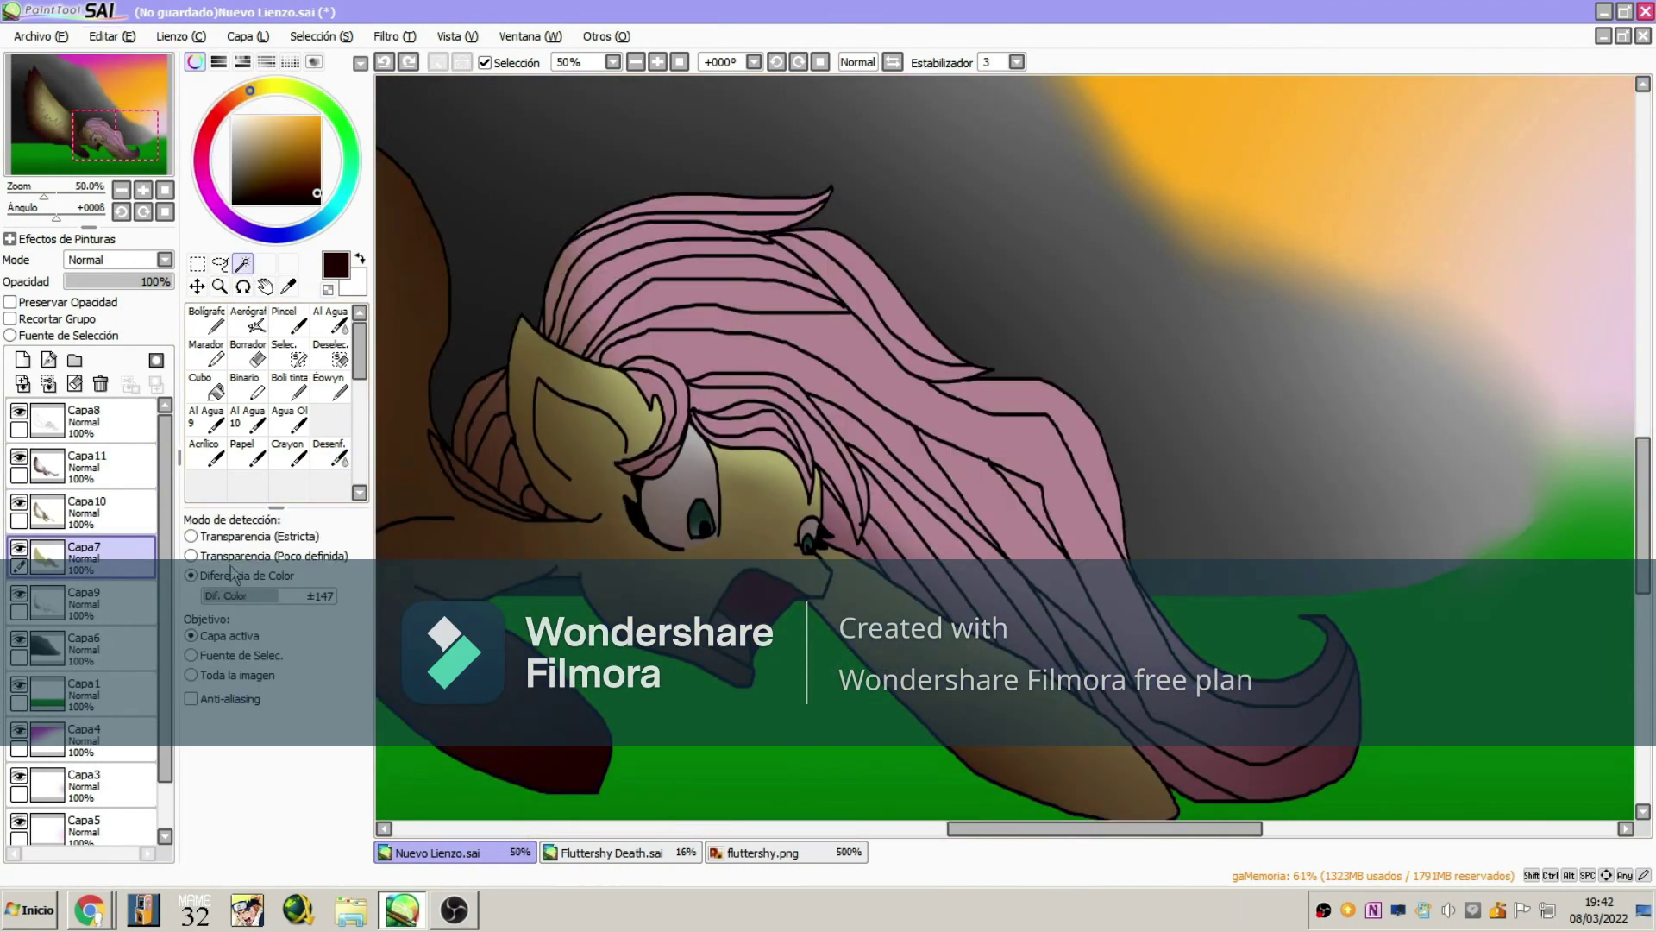
drag(259, 598, 312, 607)
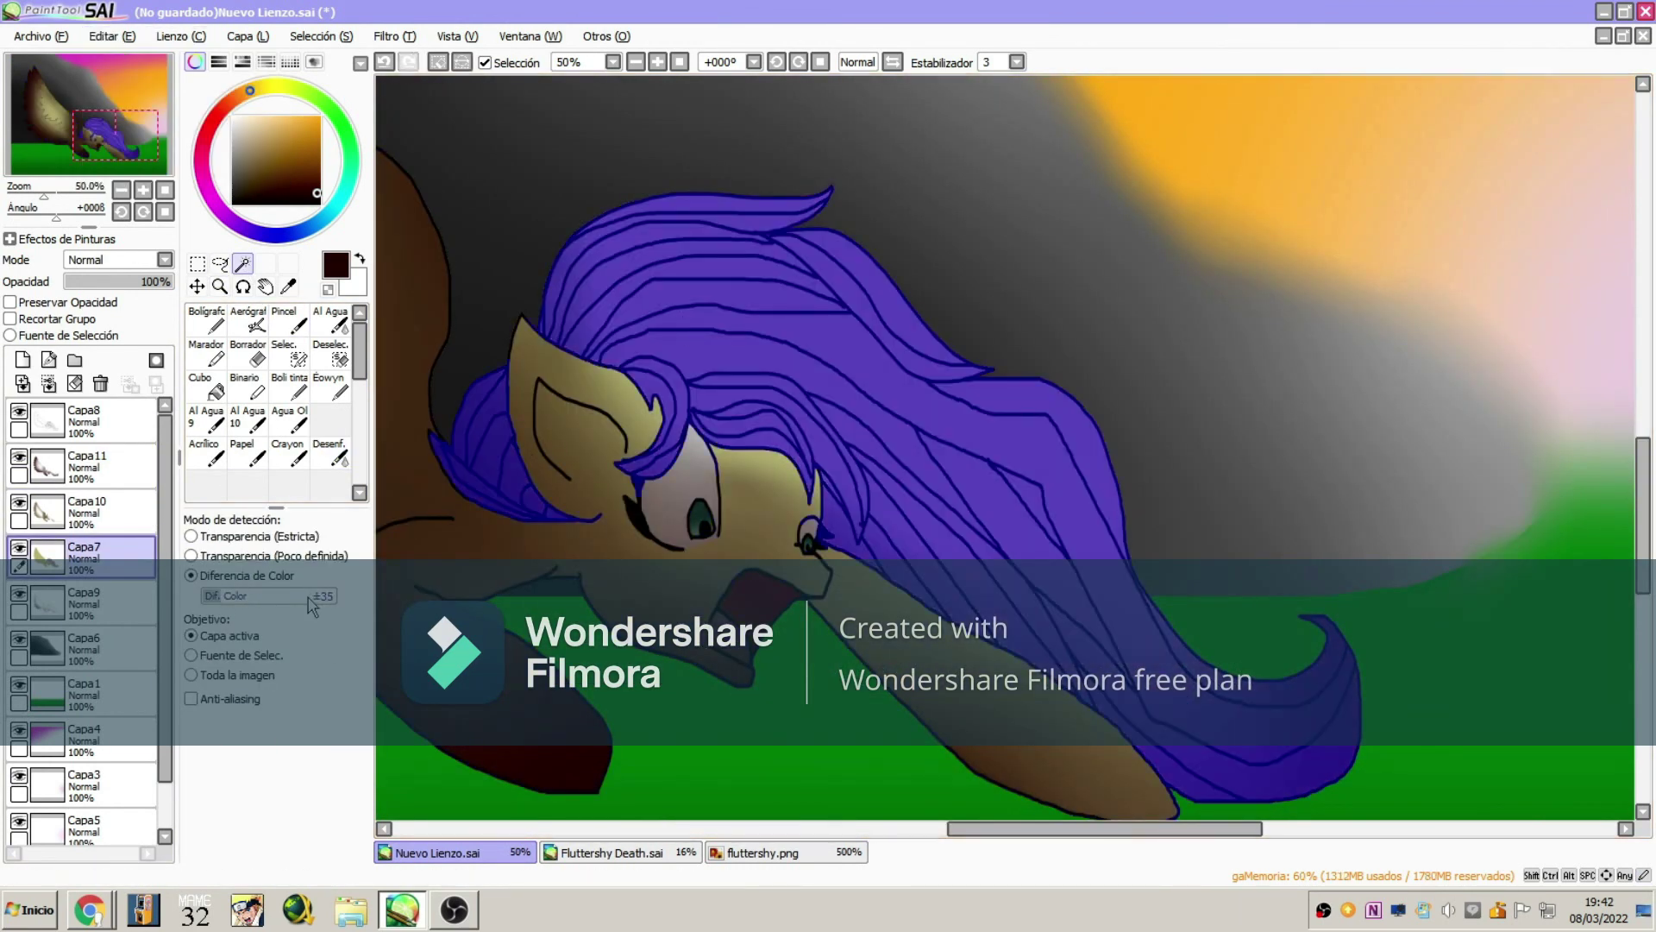
- Airbrush dark red shading patches at size 100 across the selected mane on Capa10
click(83, 509)
click(247, 321)
click(203, 147)
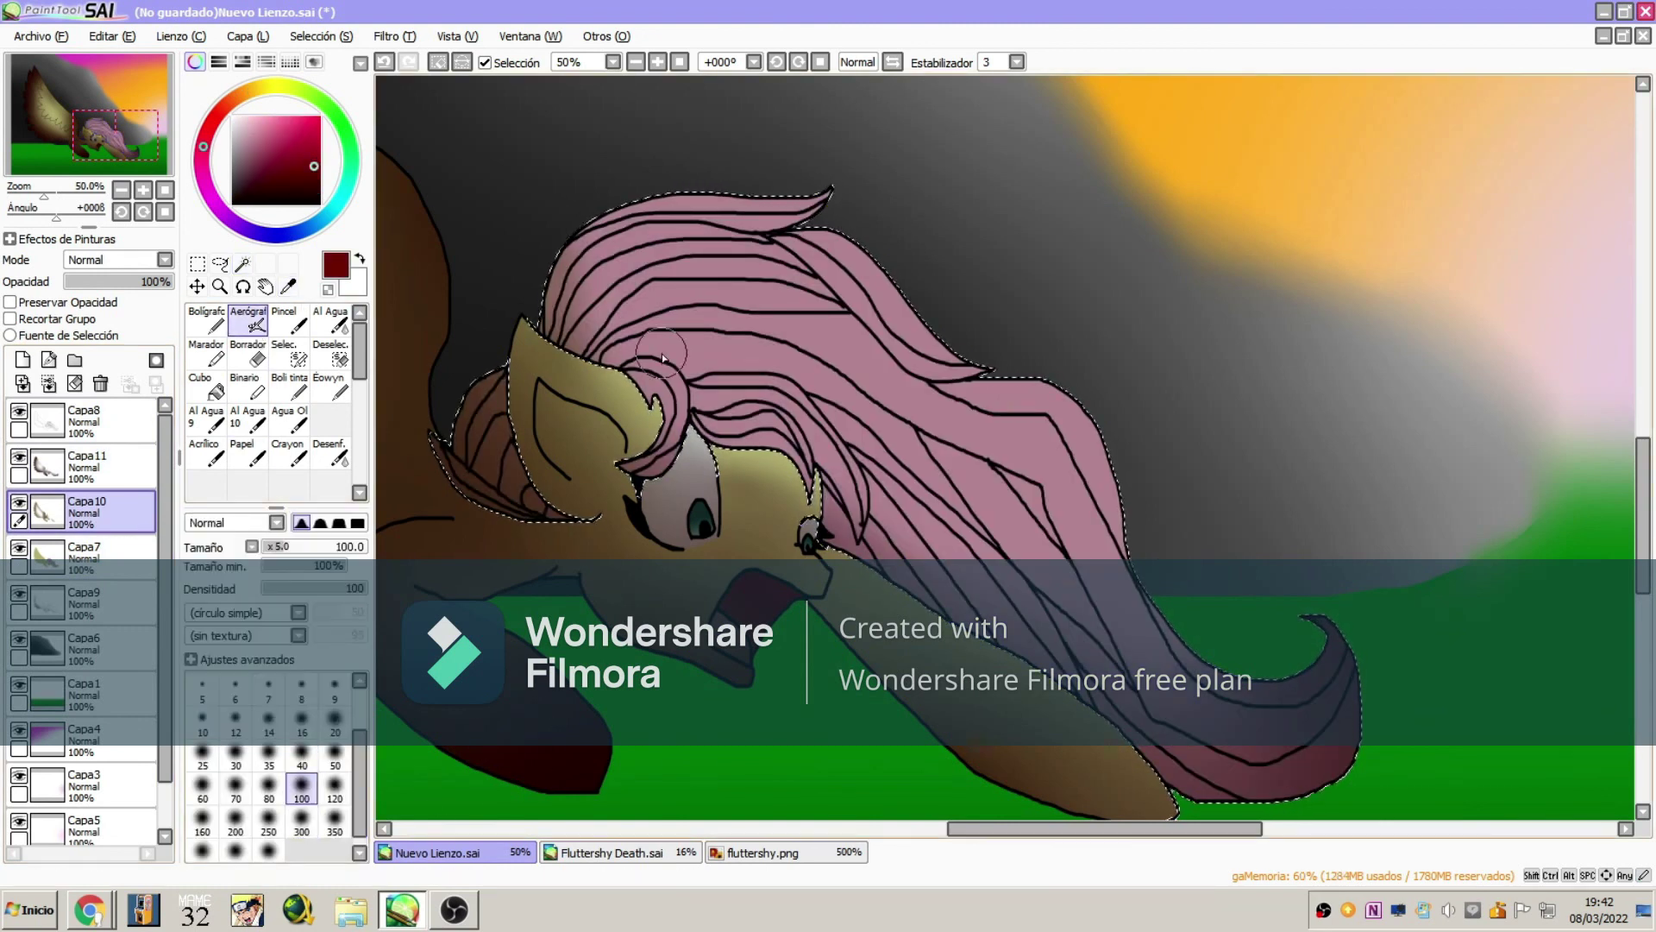
mouse_move(662, 358)
mouse_down()
mouse_move(650, 231)
mouse_move(777, 345)
mouse_up()
drag(914, 621, 1001, 526)
drag(1070, 414, 1333, 785)
drag(483, 379, 518, 483)
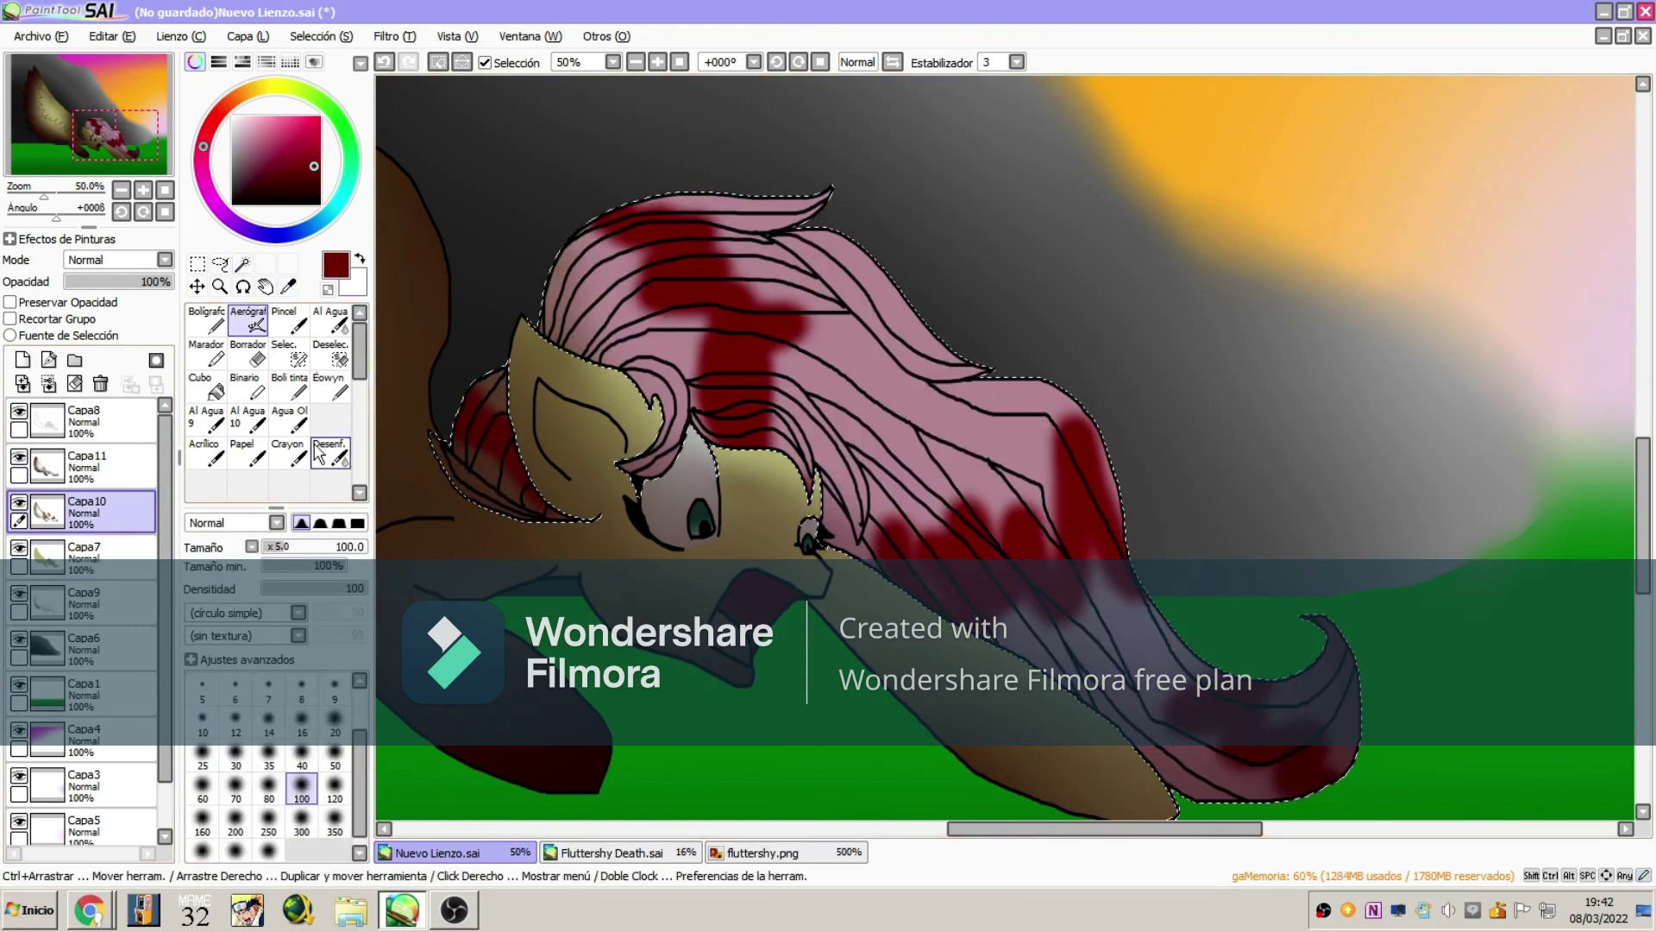
- Blend the dark red mane shading smoothly into the pink at size 300
click(319, 453)
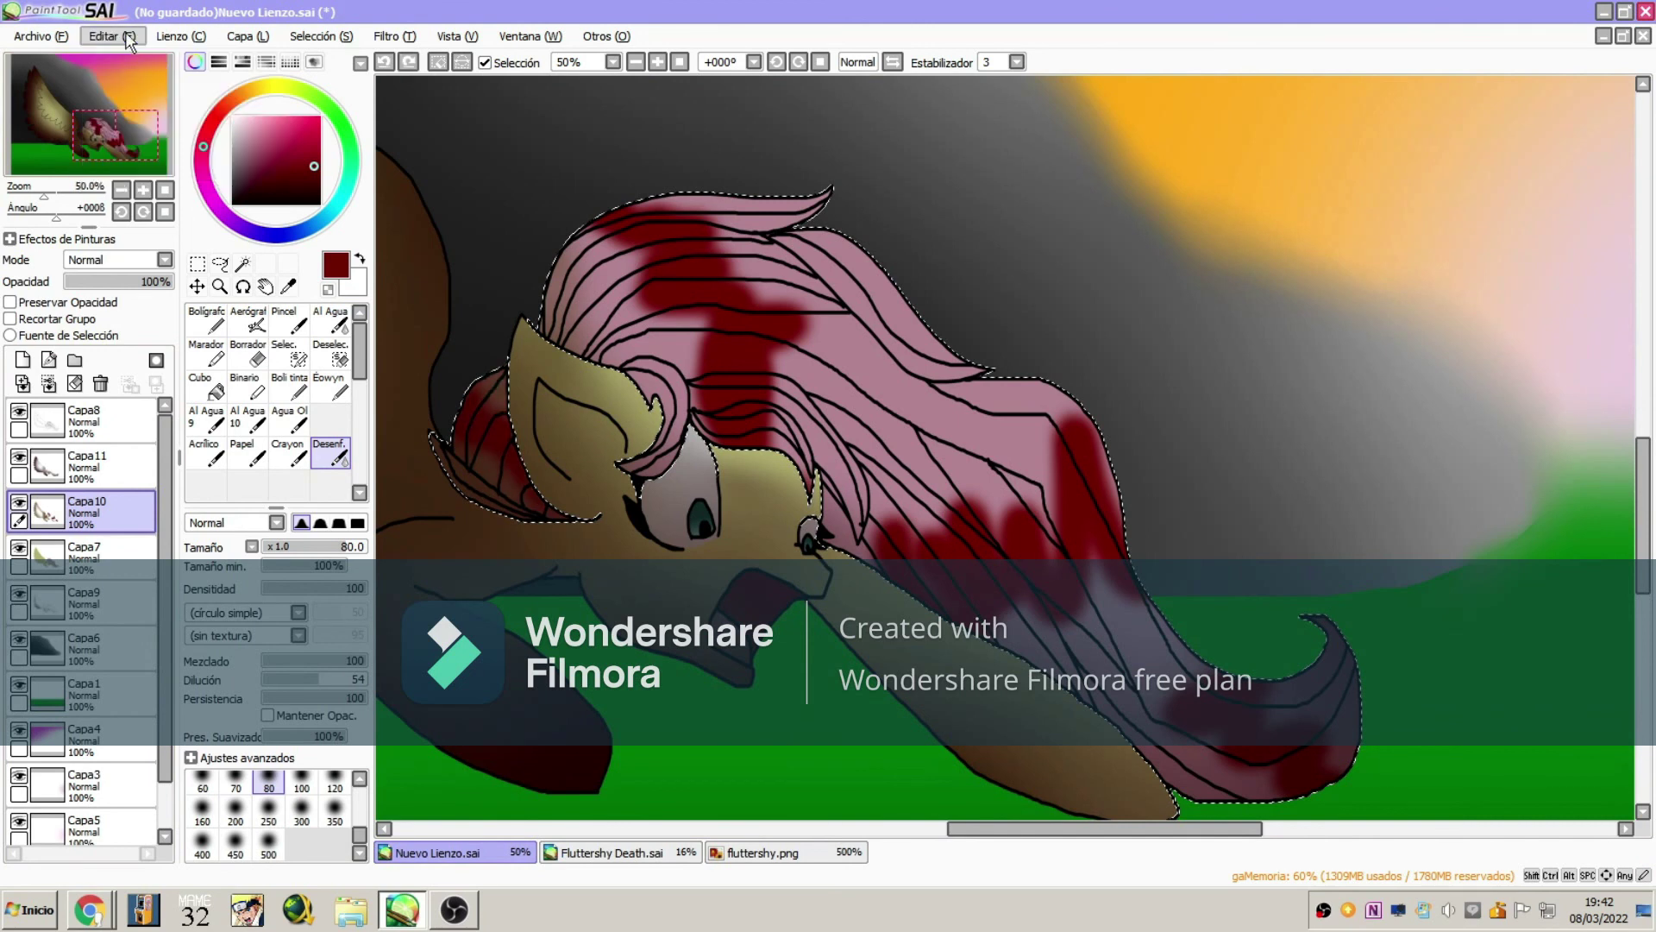
click(301, 810)
mouse_move(621, 259)
mouse_down()
mouse_move(947, 589)
mouse_move(1250, 741)
mouse_up()
drag(1035, 423, 1104, 552)
key(n)
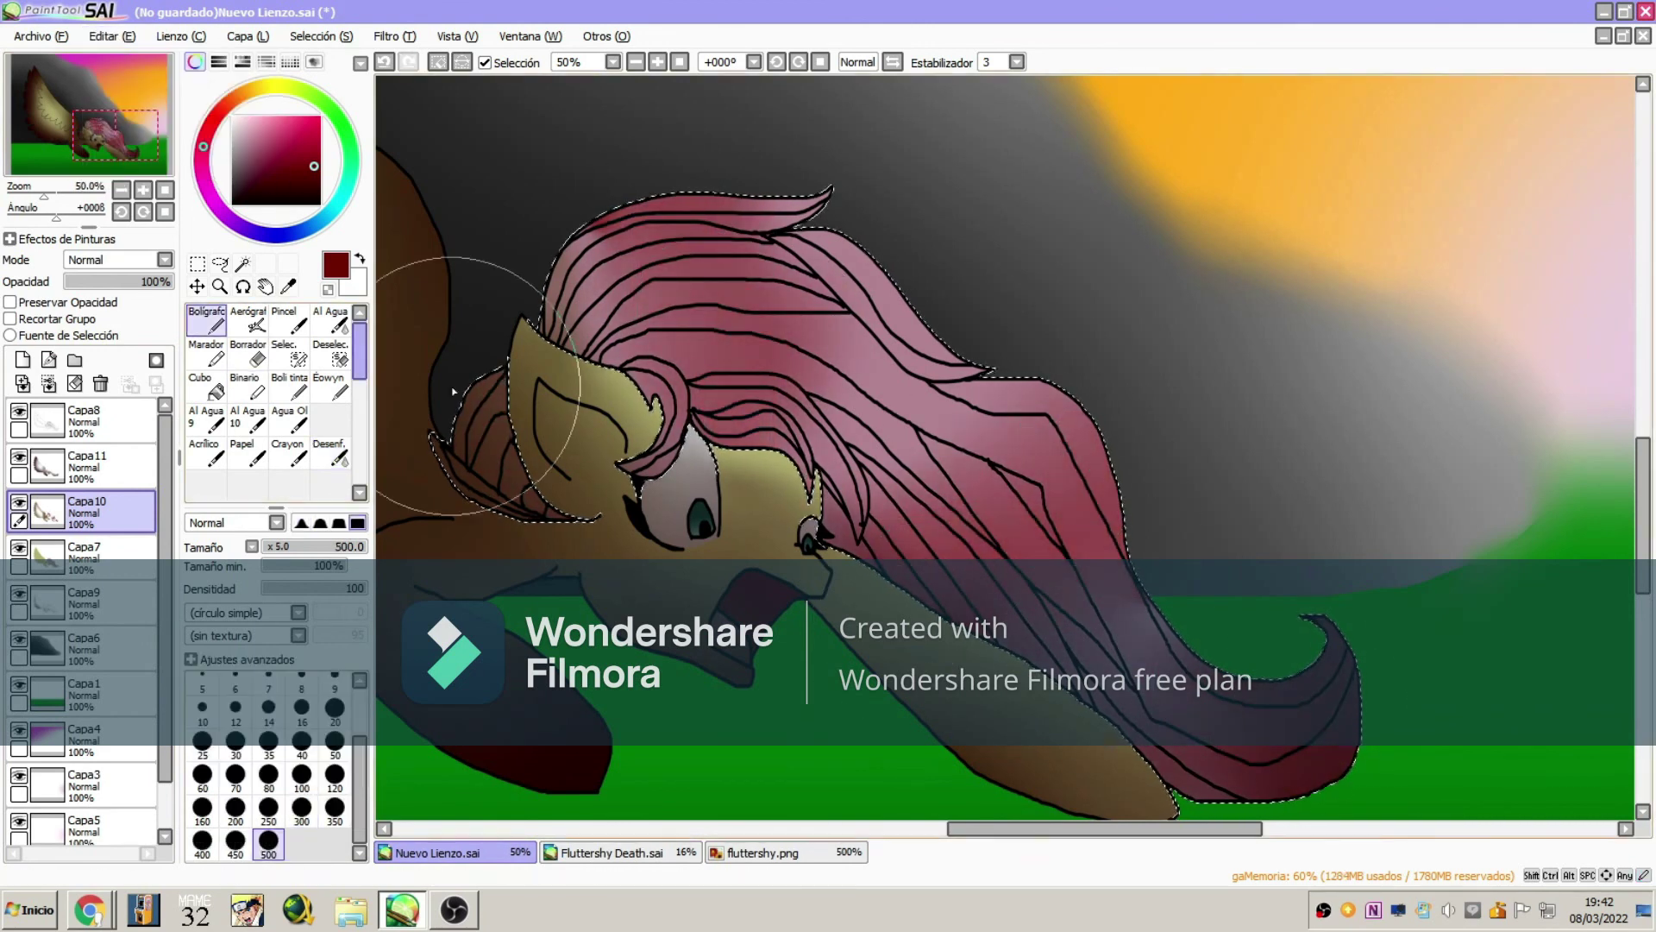
drag(452, 423, 509, 421)
key(b)
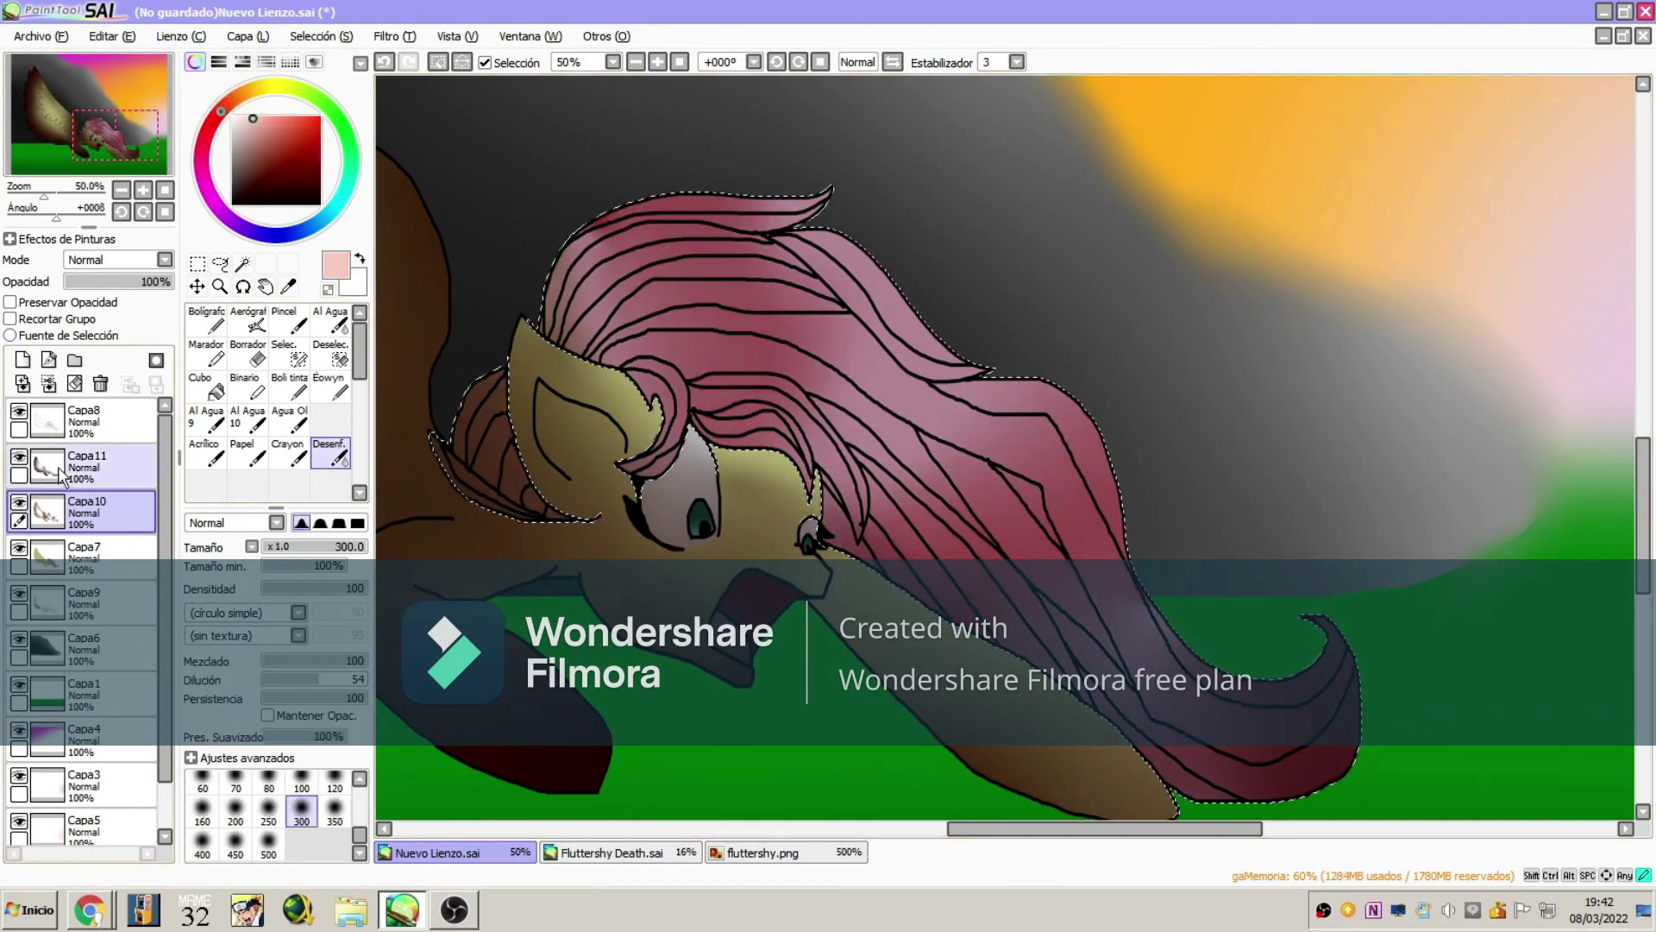
- Move Capa9 above Capa11 and add a new layer at the top of the layer stack
click(60, 474)
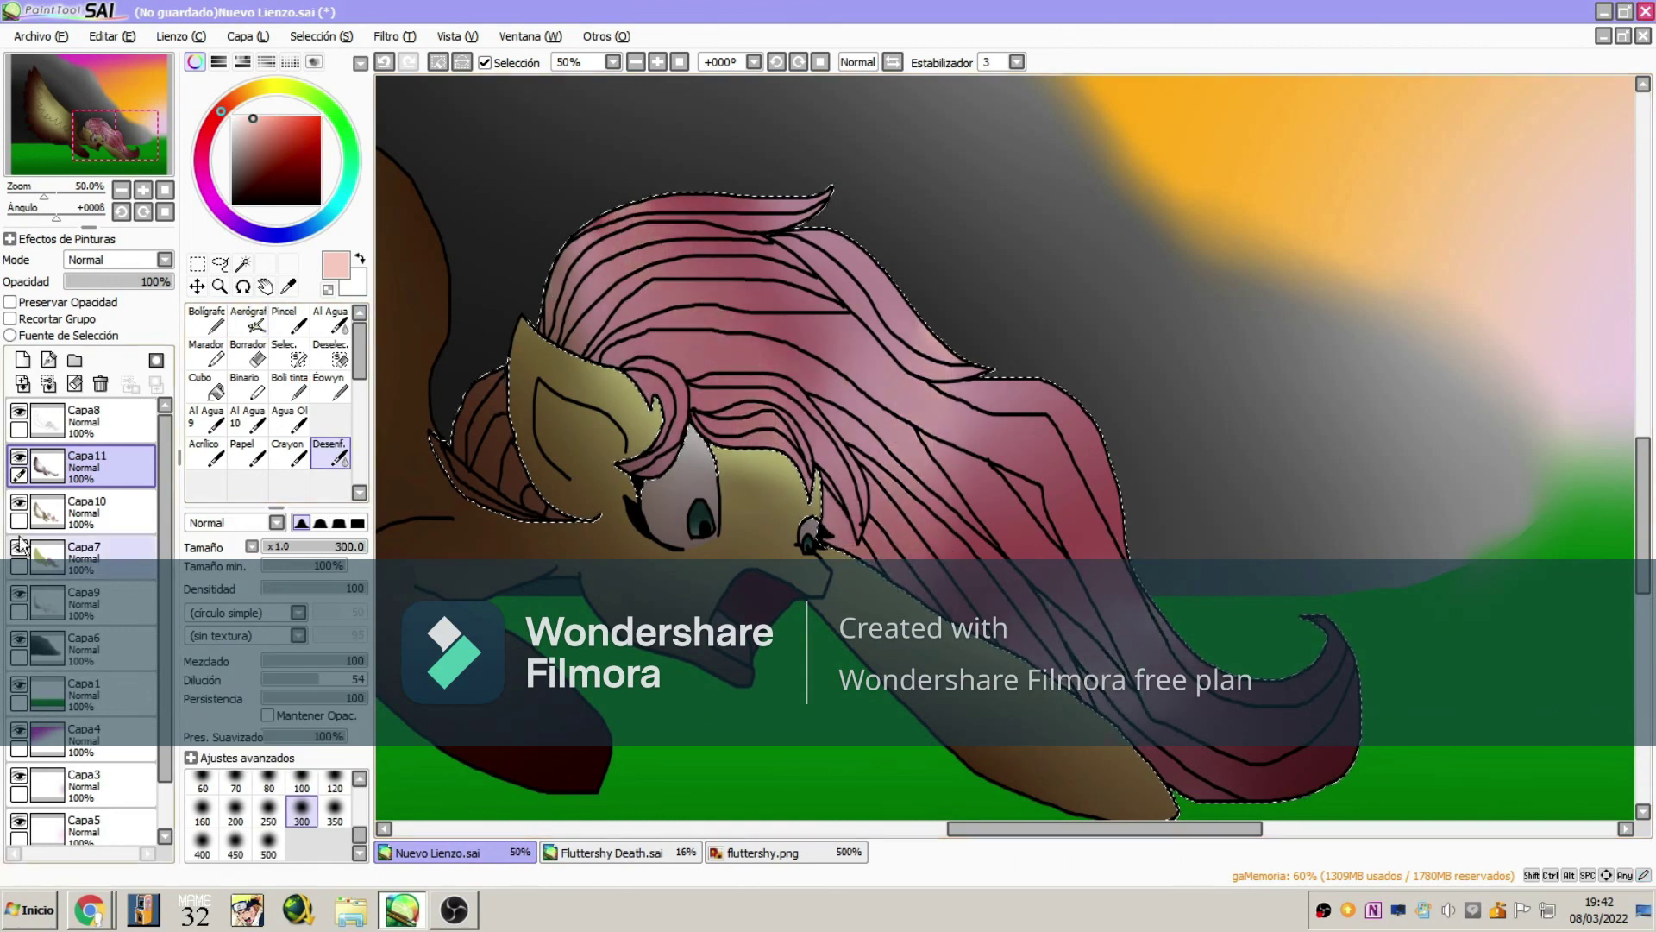
drag(86, 604, 86, 466)
click(220, 263)
key(minus)
key(minus)
click(22, 360)
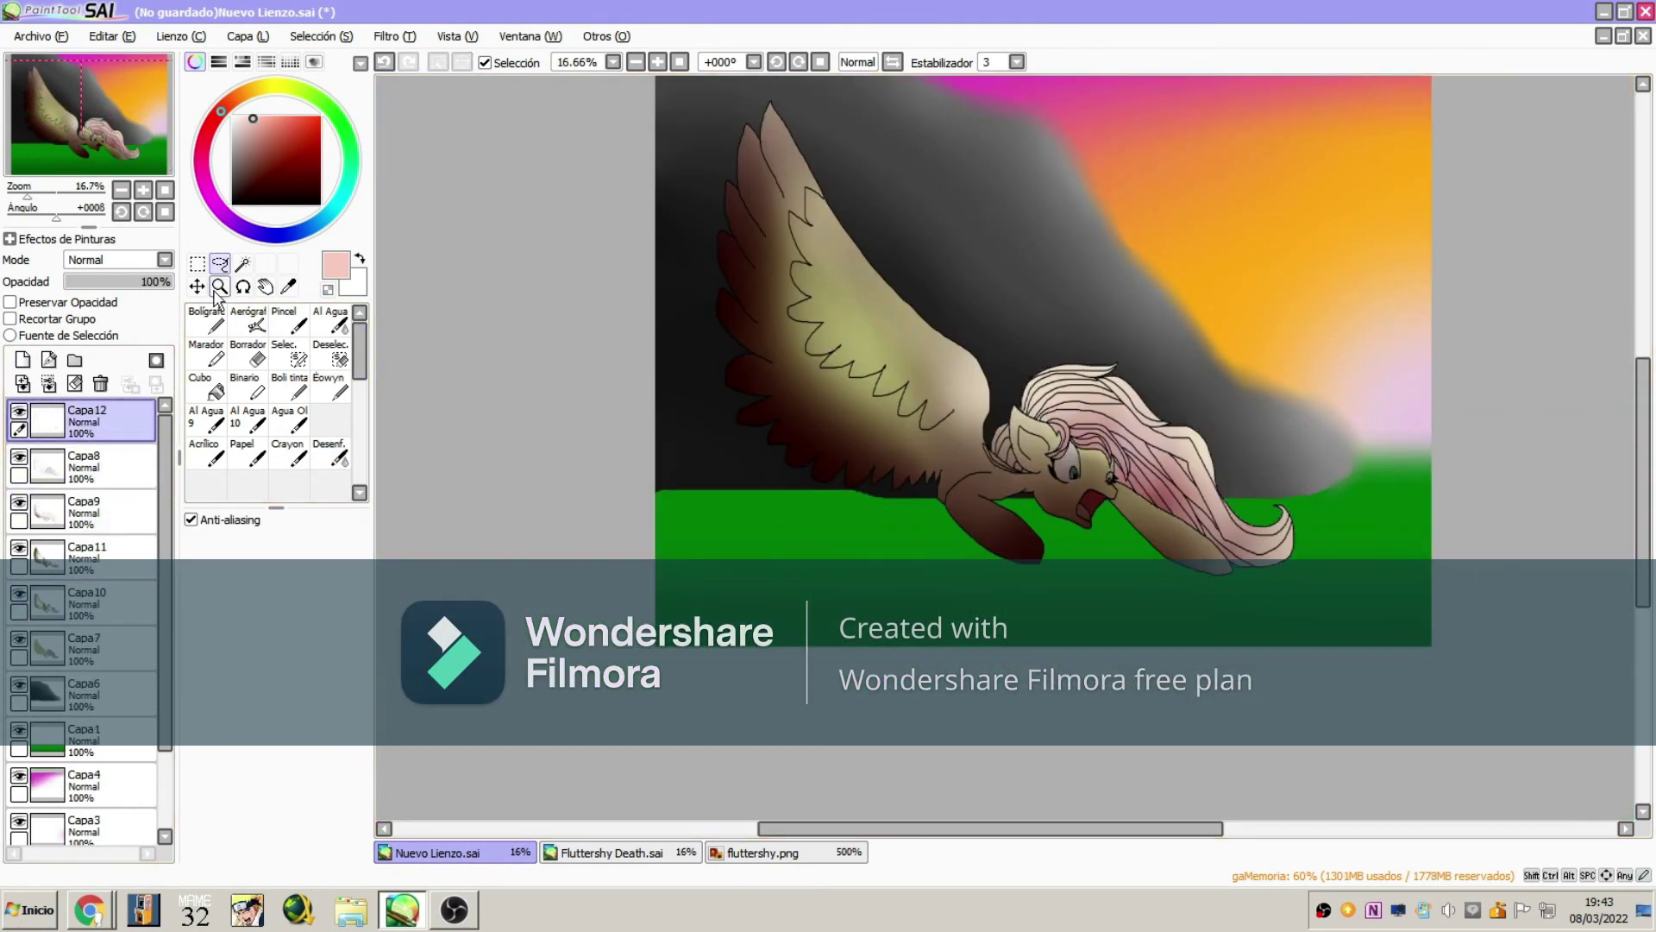
- Airbrush dark red blood at size 100 around the mouth and foreleg on the new layer, and blend it outward
click(219, 286)
drag(1024, 440, 1236, 563)
click(249, 319)
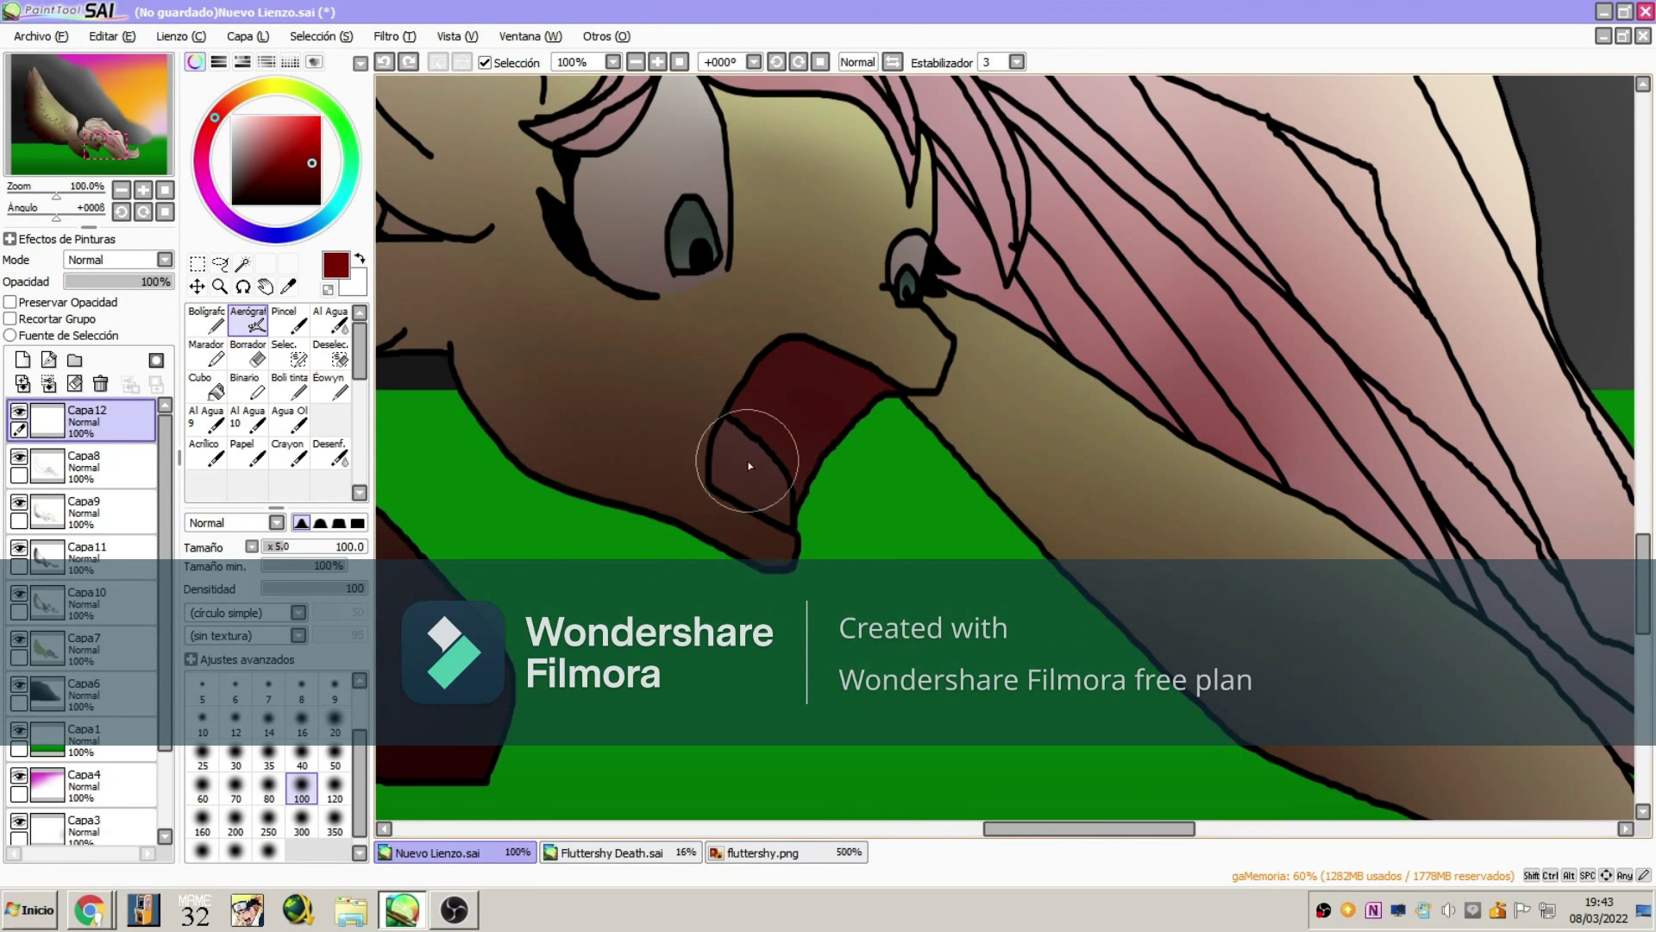
drag(1031, 776, 799, 376)
click(330, 452)
mouse_move(655, 371)
mouse_down()
mouse_move(814, 277)
mouse_move(986, 762)
mouse_move(948, 811)
mouse_up()
- Airbrush darker red blood at size 40 in the mouth and running down below it, and blend the strokes
click(214, 324)
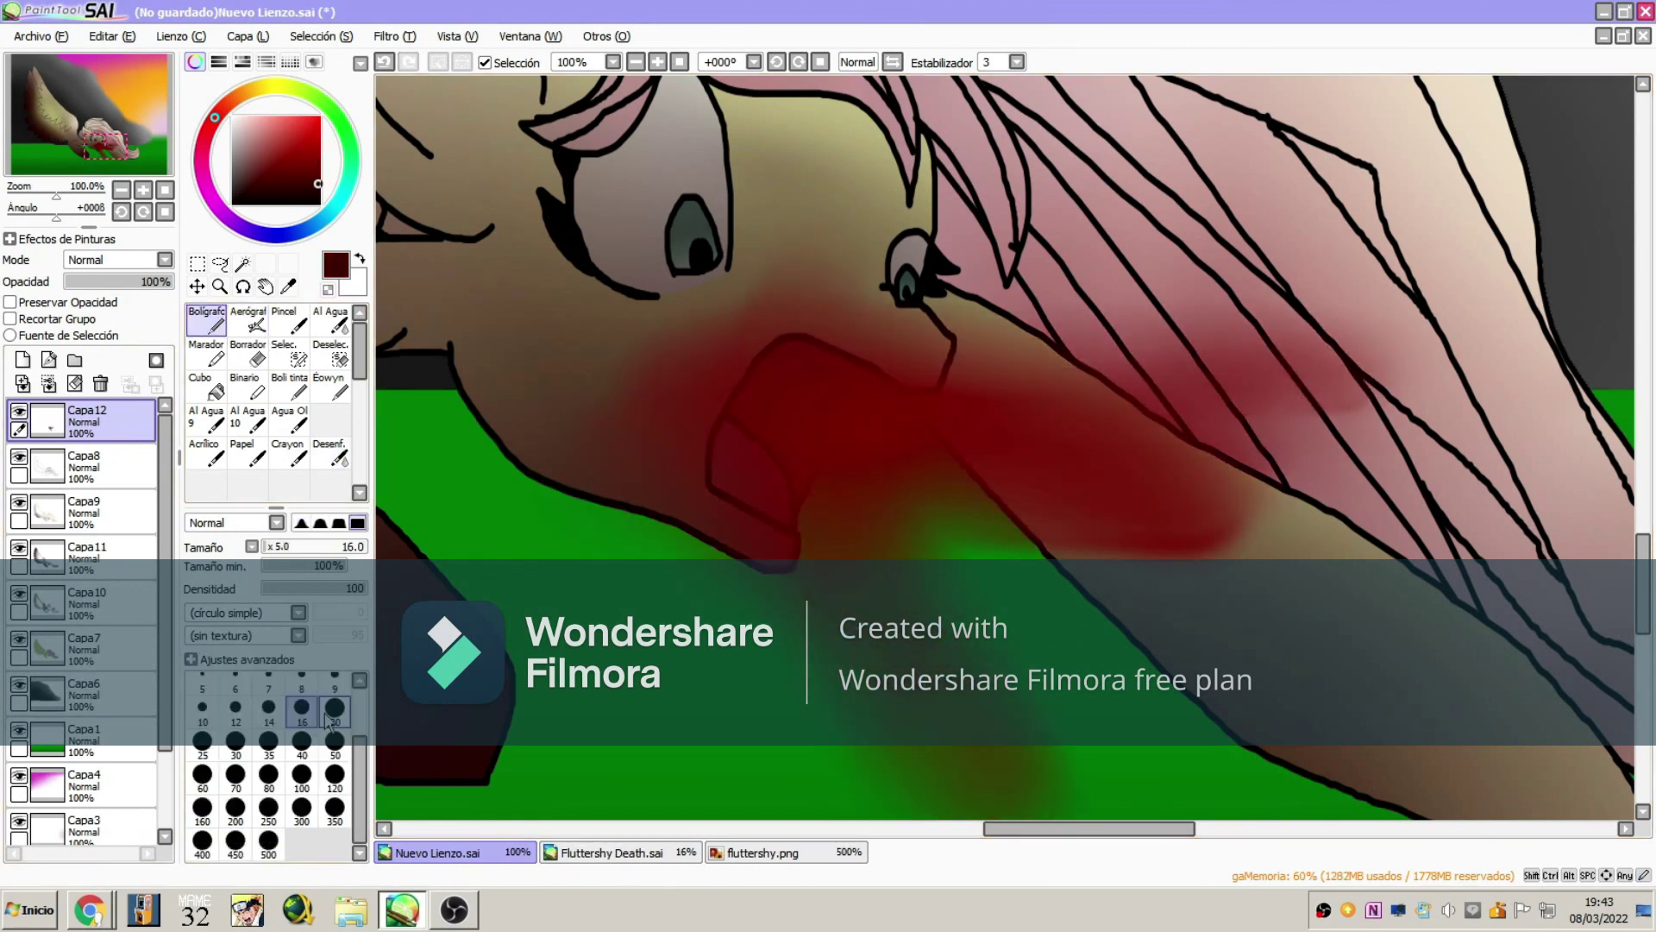
drag(738, 474, 684, 370)
click(330, 452)
mouse_move(795, 339)
mouse_down()
mouse_move(1025, 372)
mouse_move(839, 319)
mouse_move(802, 506)
mouse_move(878, 860)
mouse_up()
key(ctrl+z)
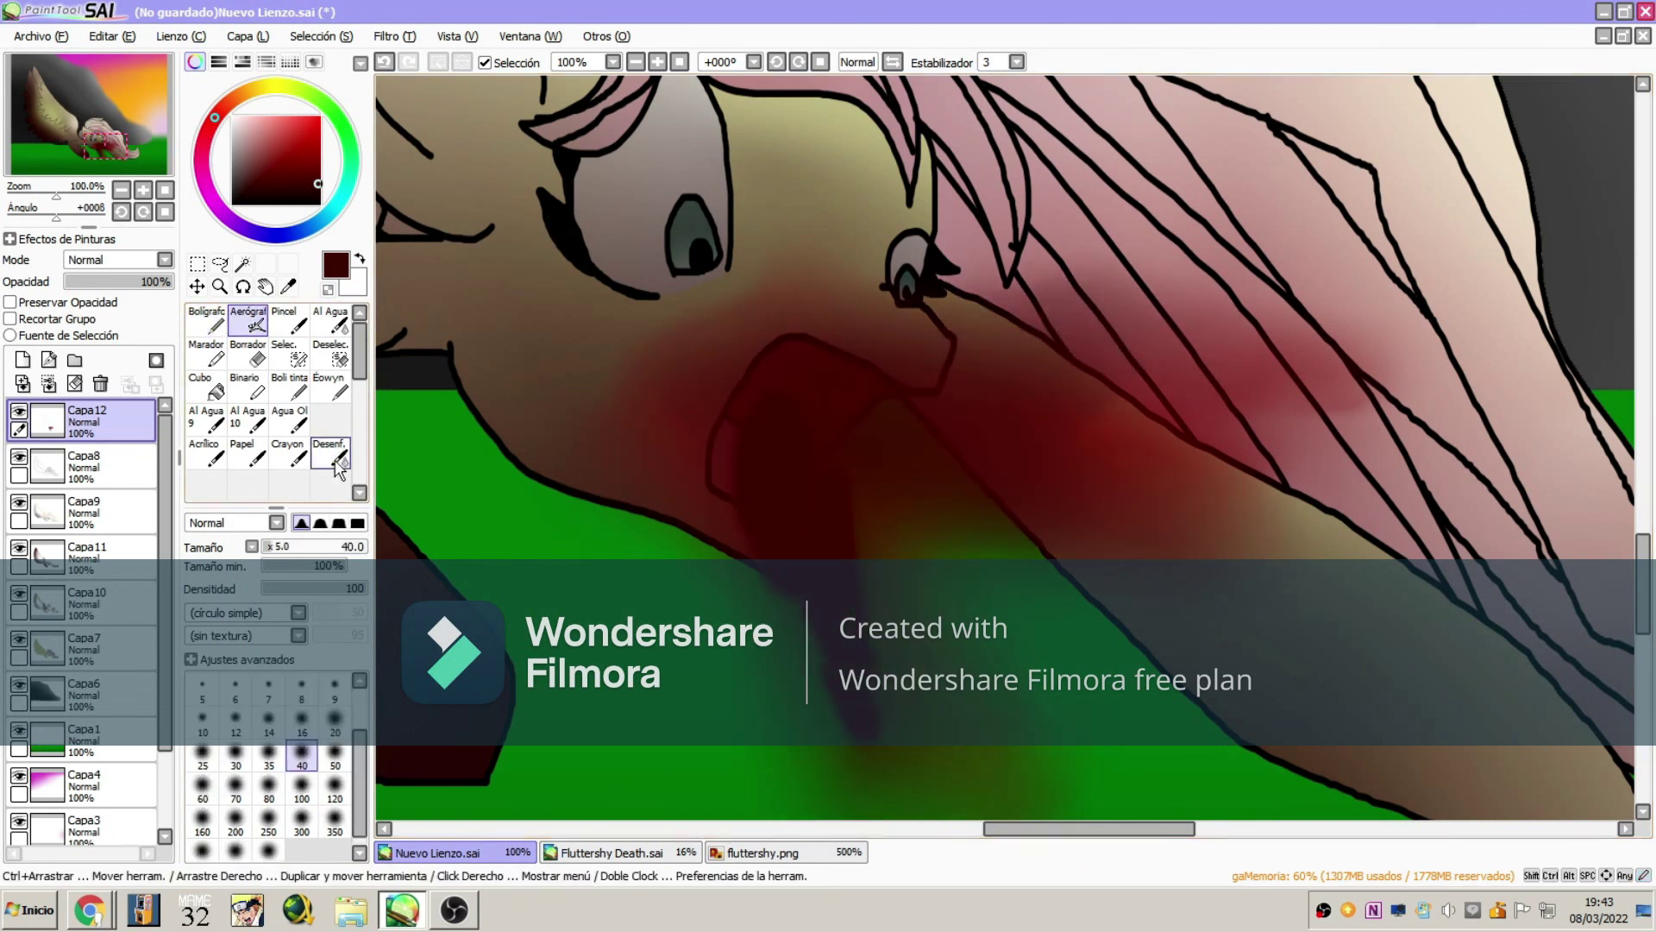
- Add a new layer above Capa1 and paint a dark red blood pool on the grass beneath the pony
click(87, 740)
key(ctrl+shift+n)
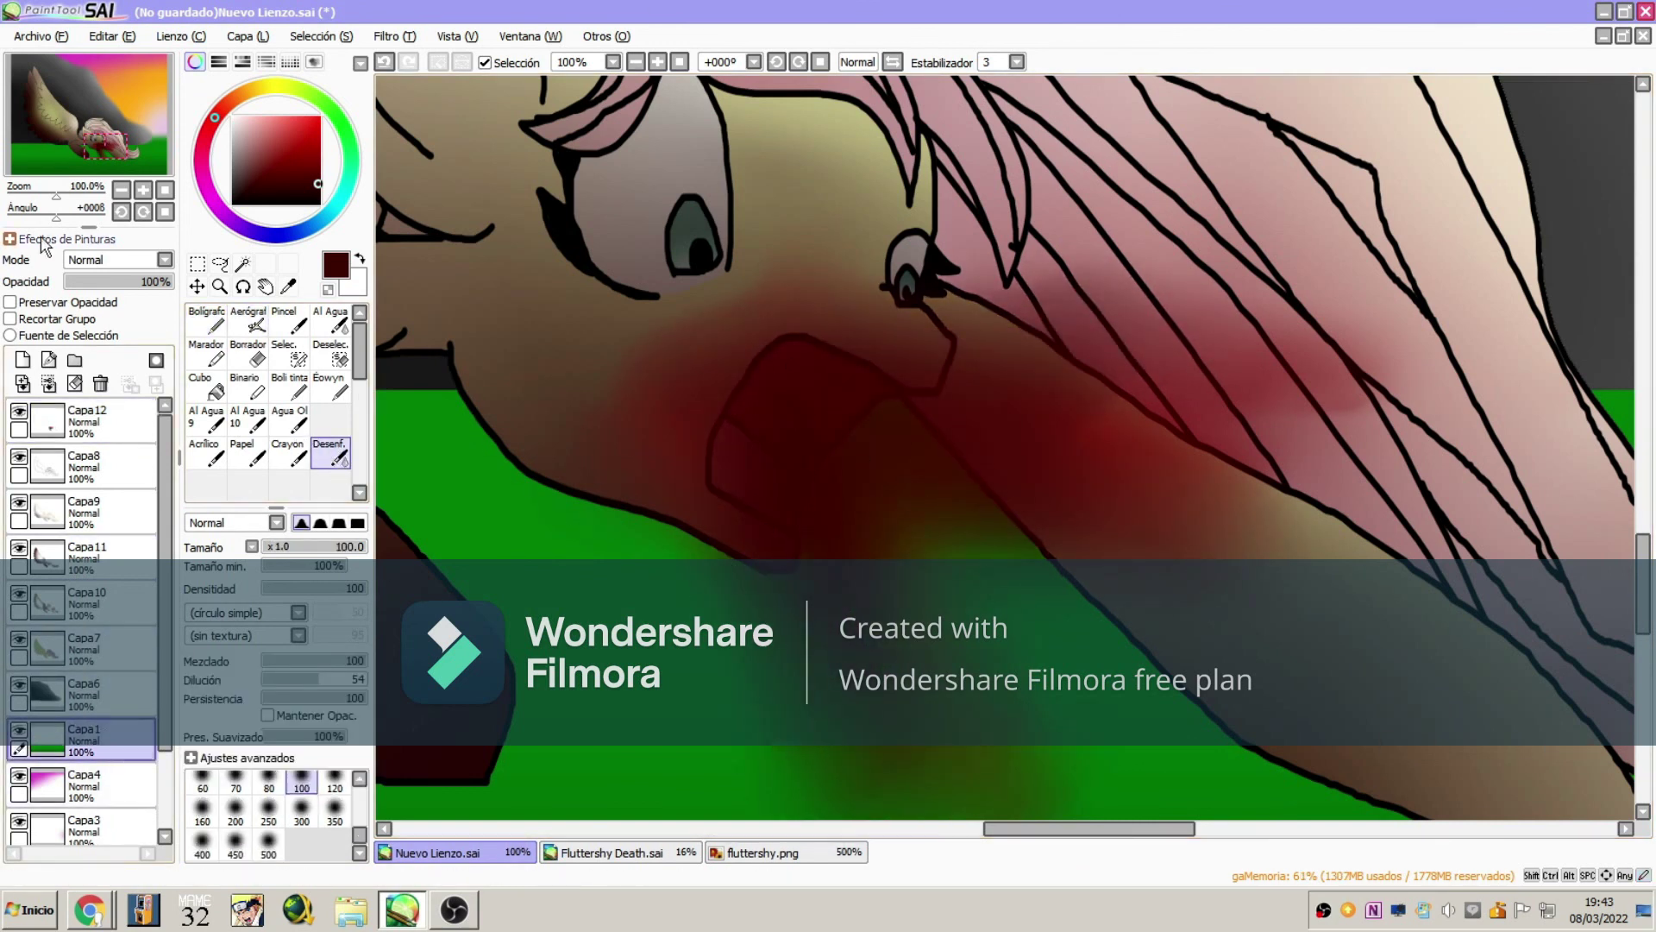
key(ctrl+space)
click(214, 541)
mouse_move(949, 448)
mouse_down()
mouse_move(1054, 463)
mouse_move(820, 483)
mouse_up()
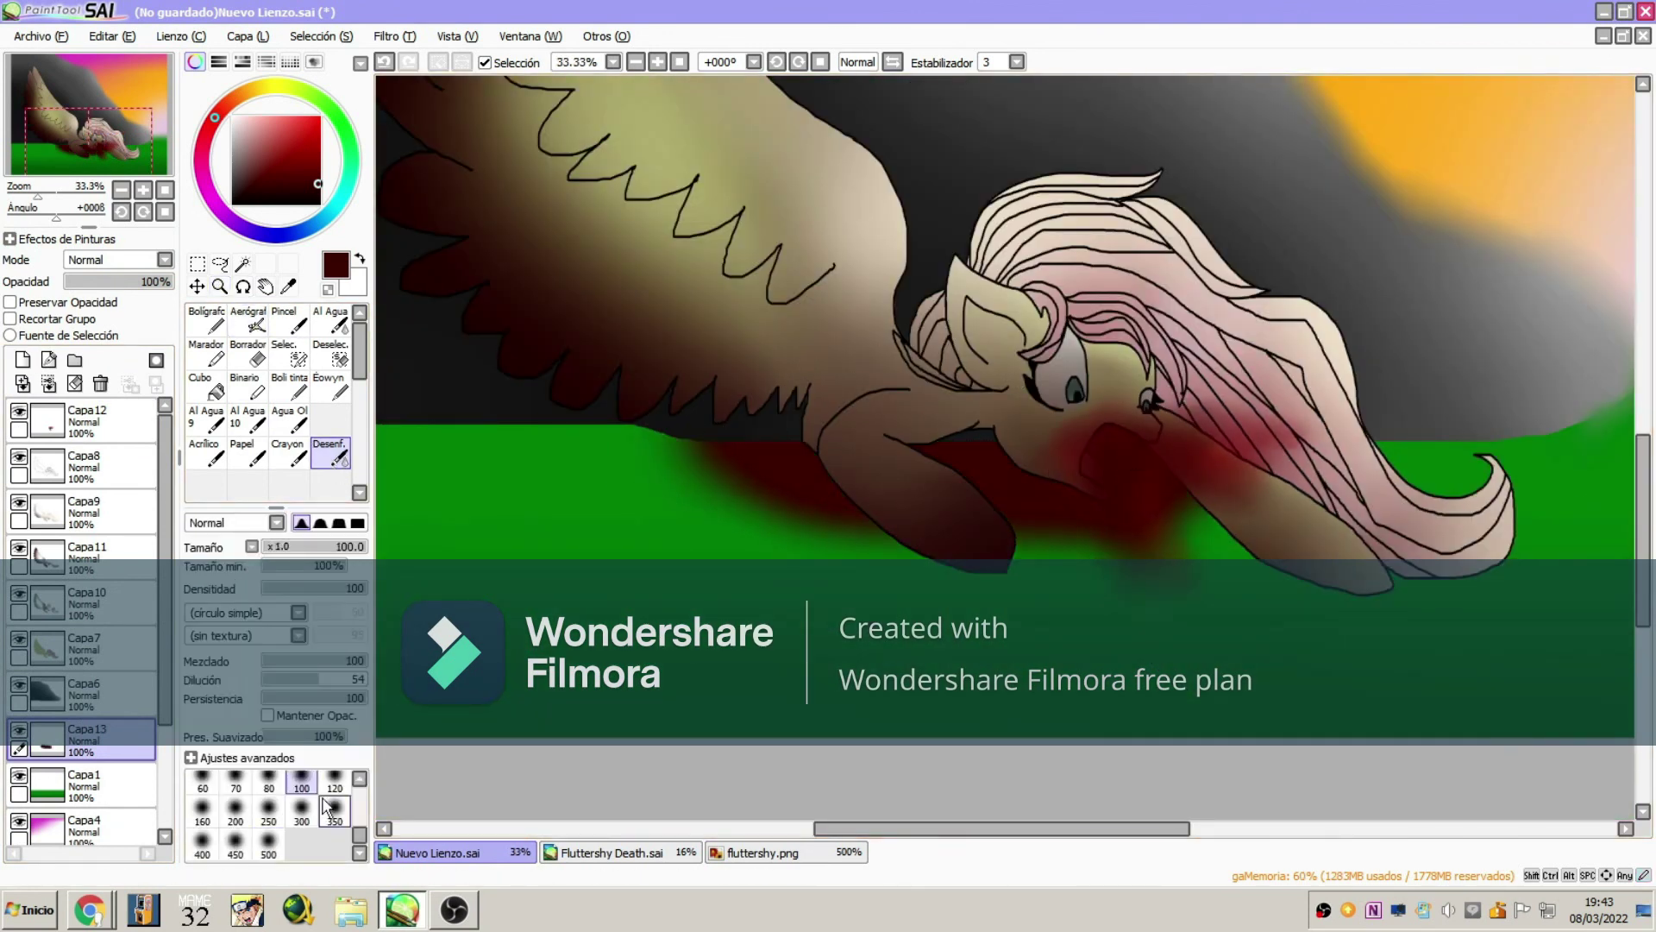